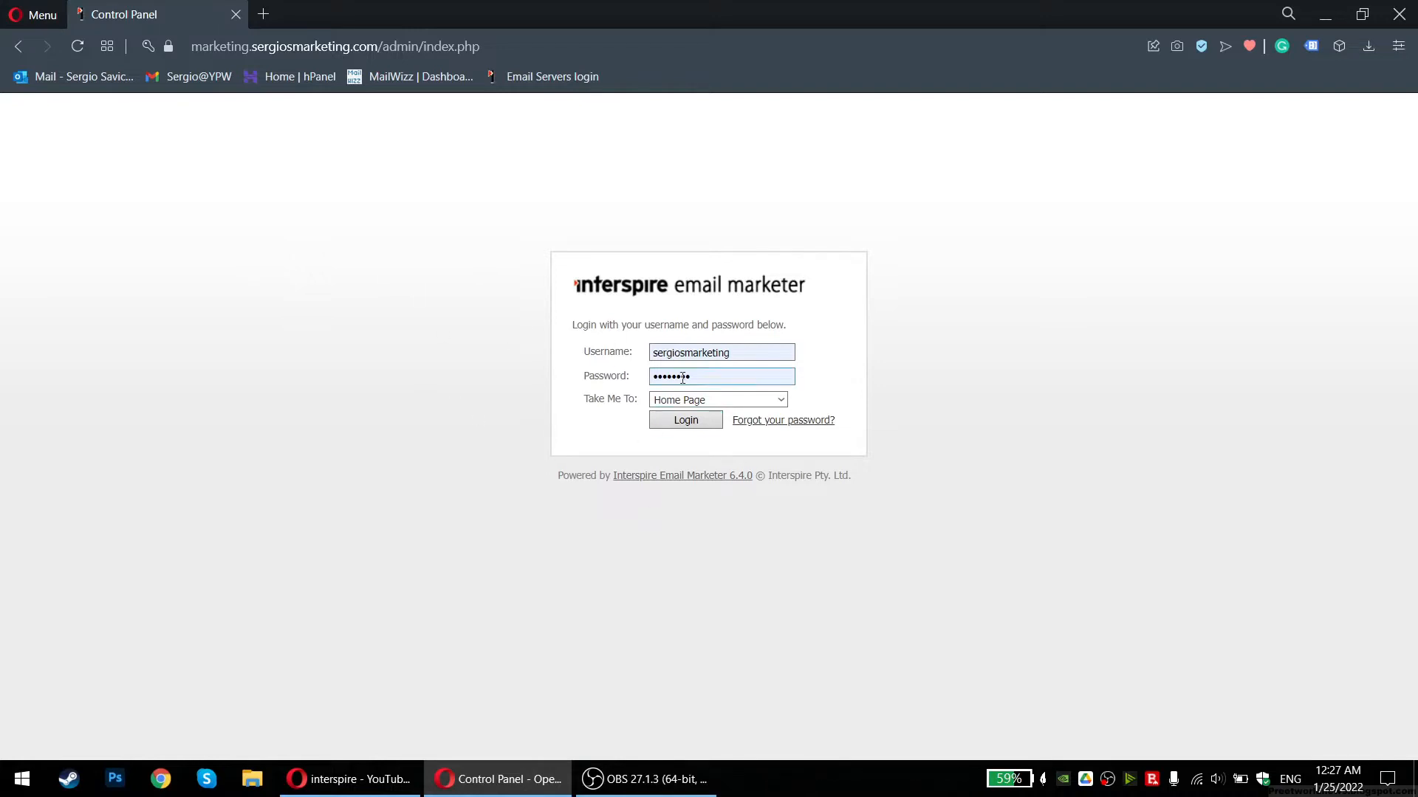
Log in with the saved username and password to reach the Home dashboard
click(712, 353)
click(594, 378)
click(725, 377)
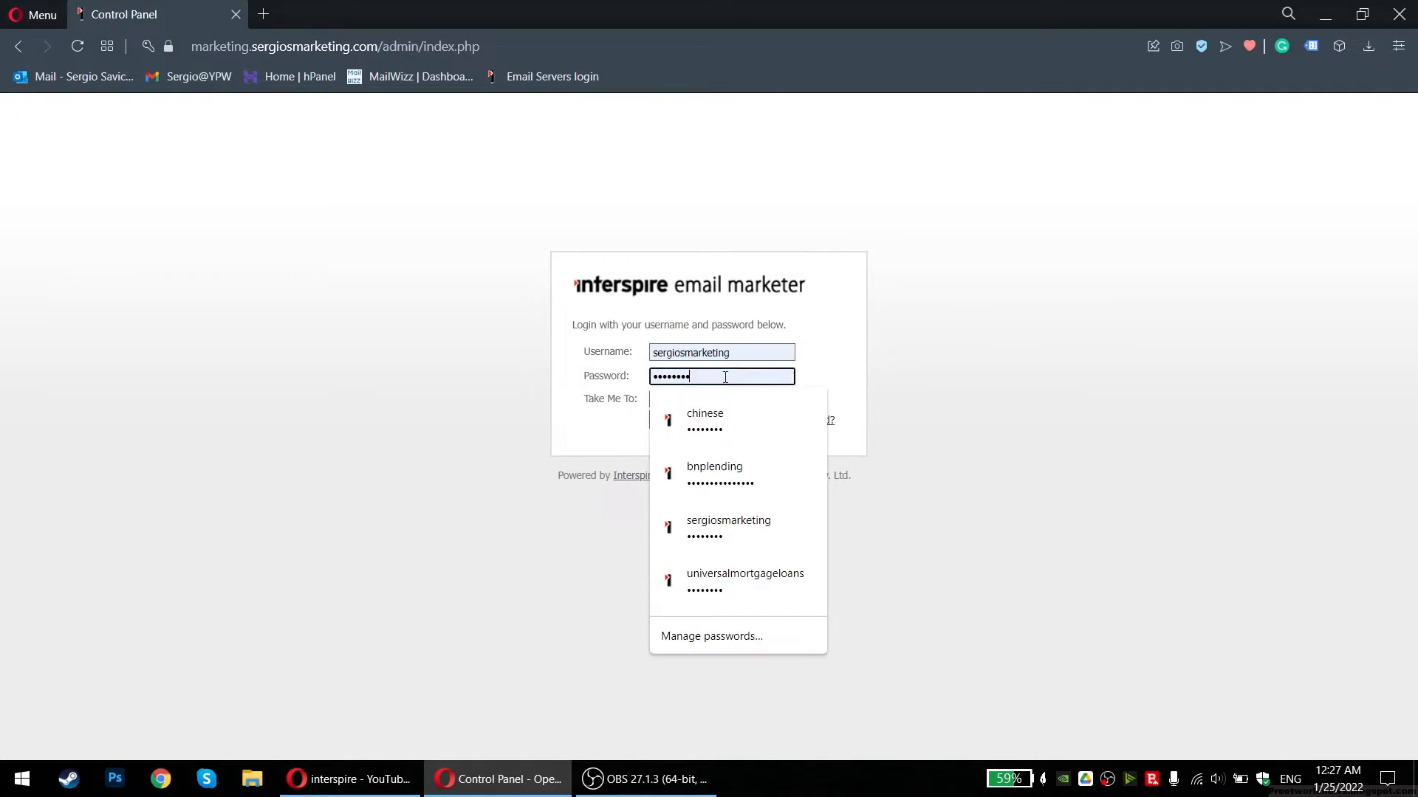
click(636, 399)
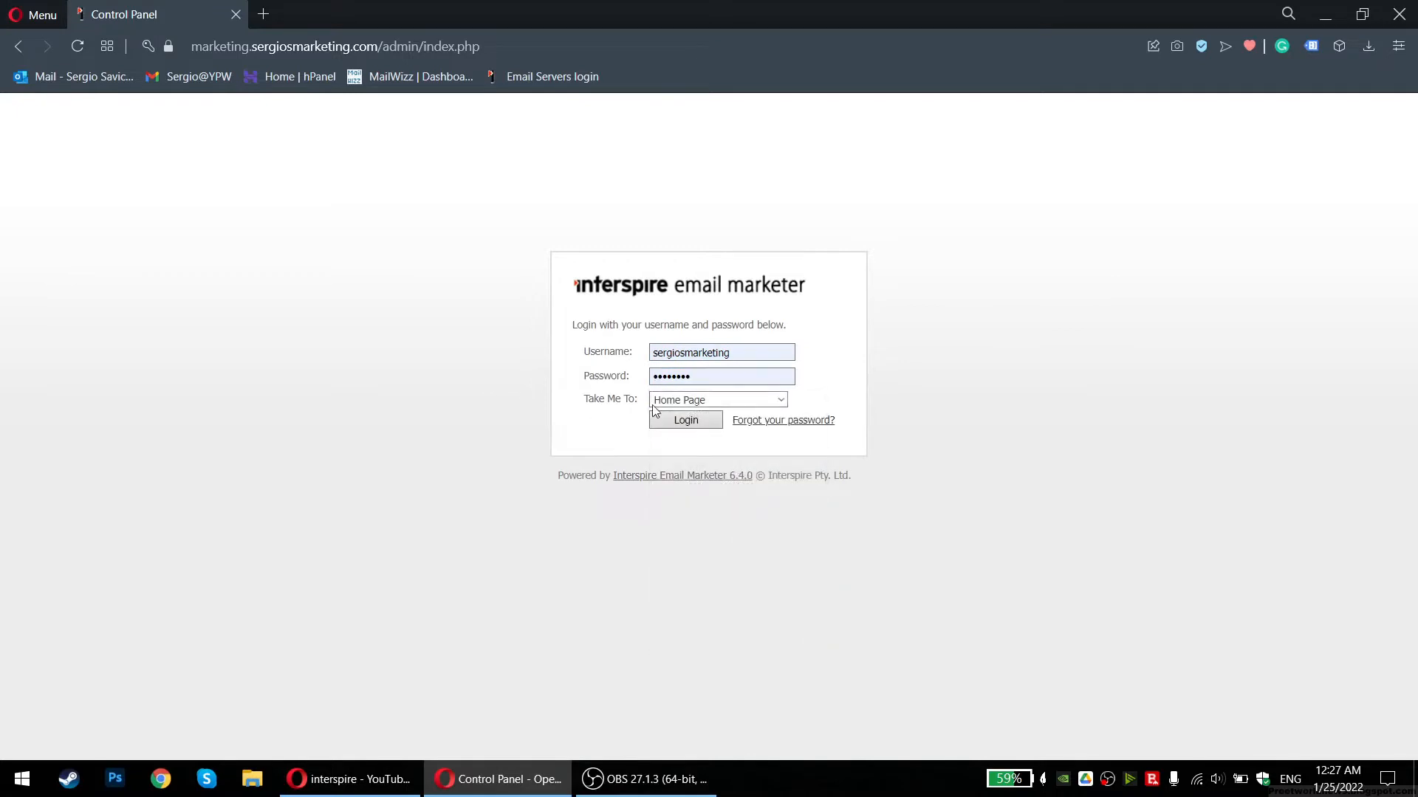
click(685, 422)
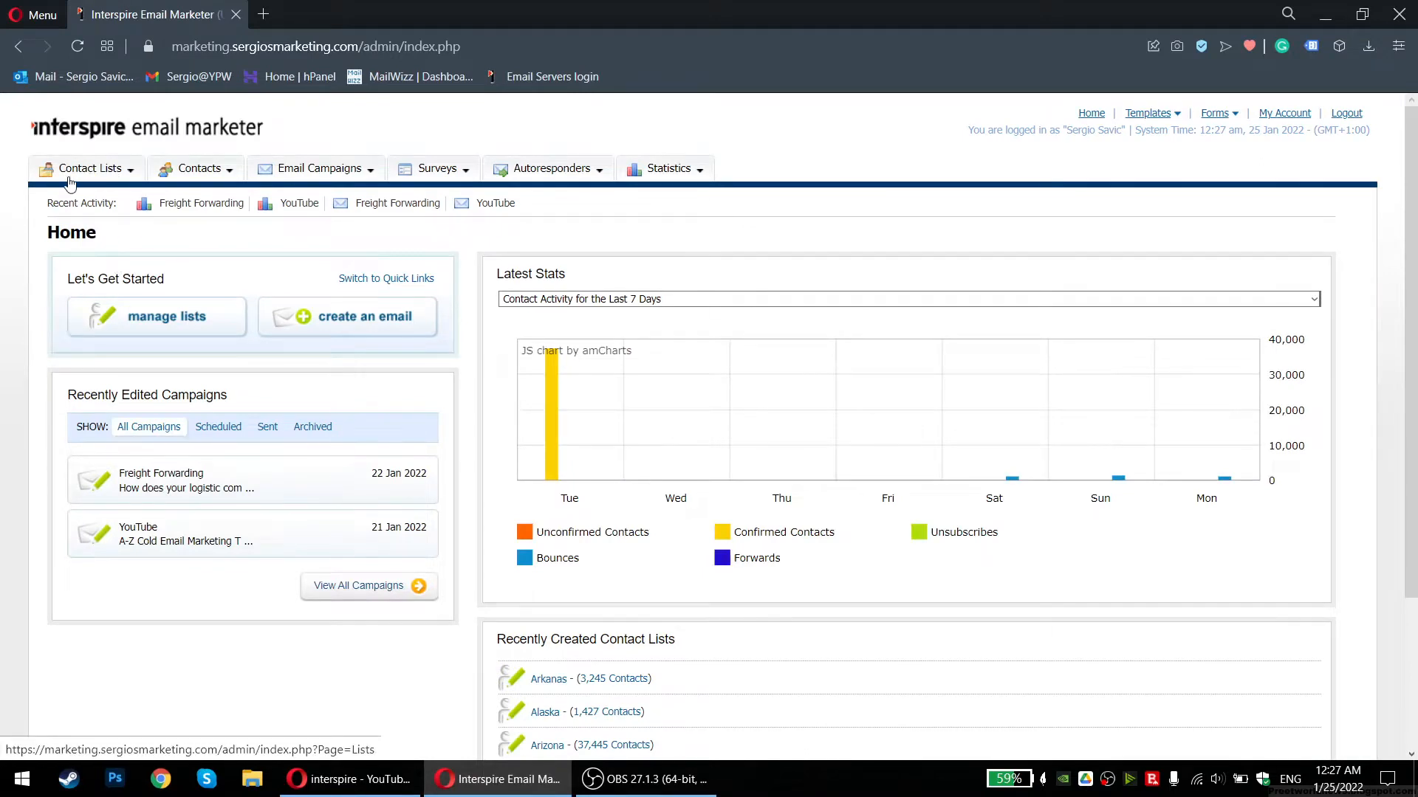
Start a new list via Contact Lists > Create a Contact List, placing the cursor in List Name
click(113, 171)
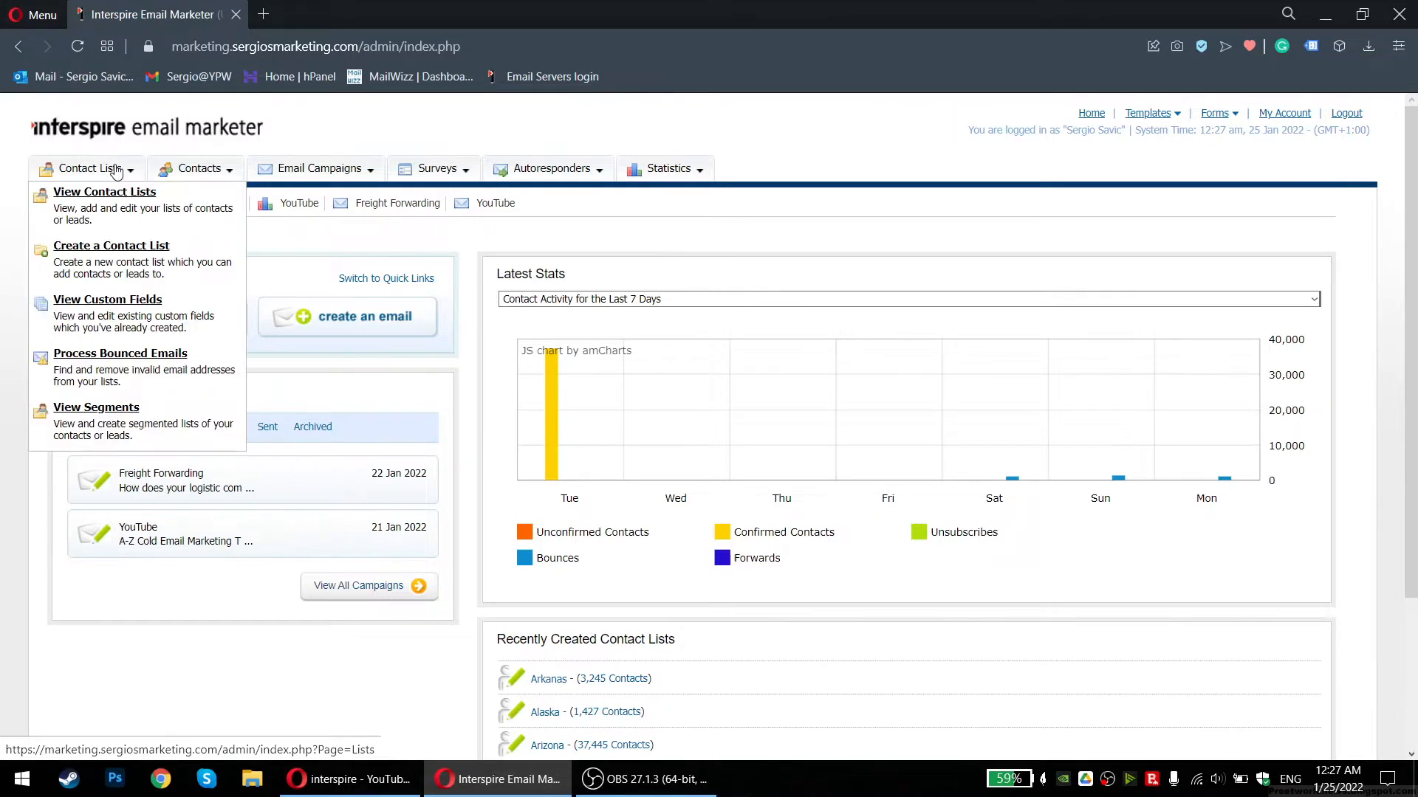
click(118, 259)
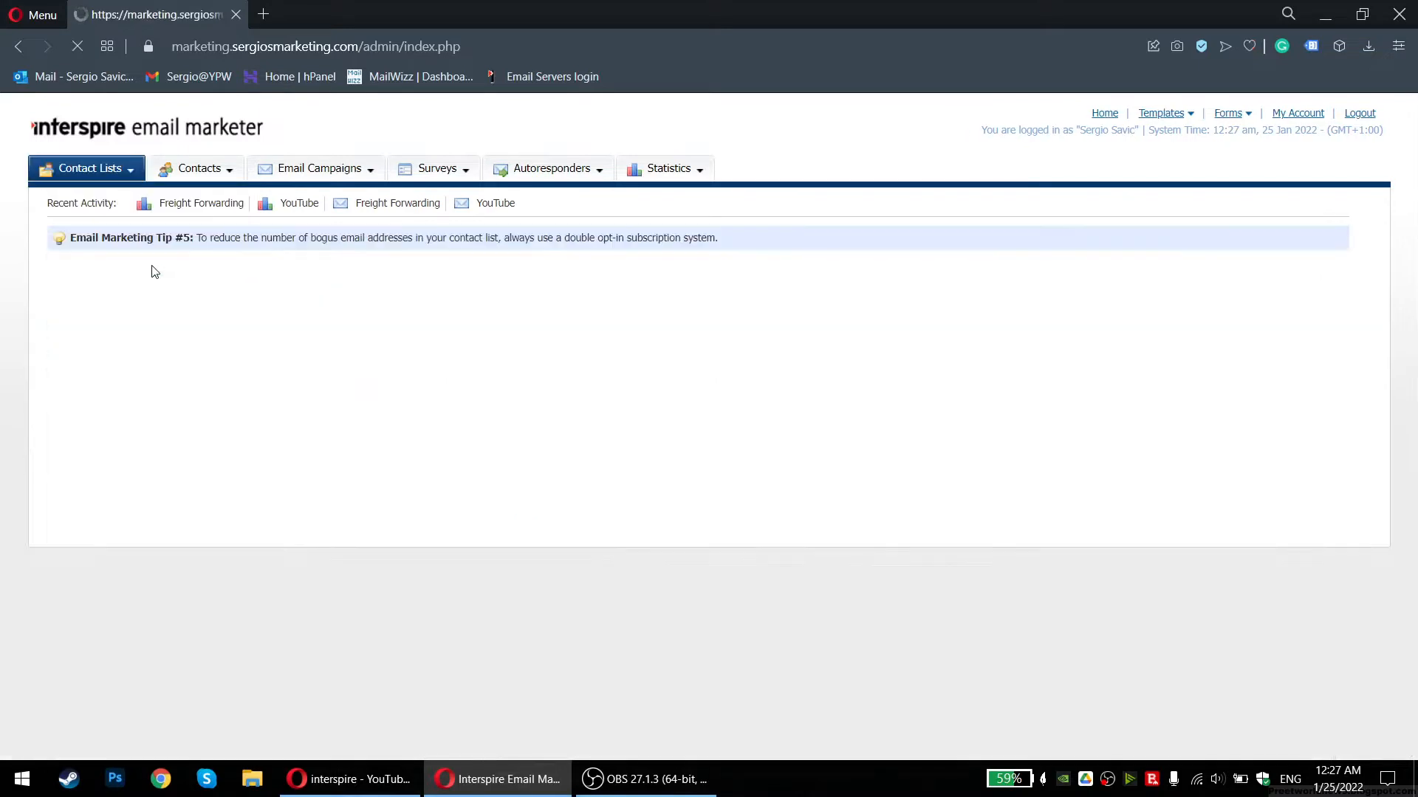
click(283, 387)
Name the list 'Test List' and enter the owner's first name as List Owners Name
text(Test List)
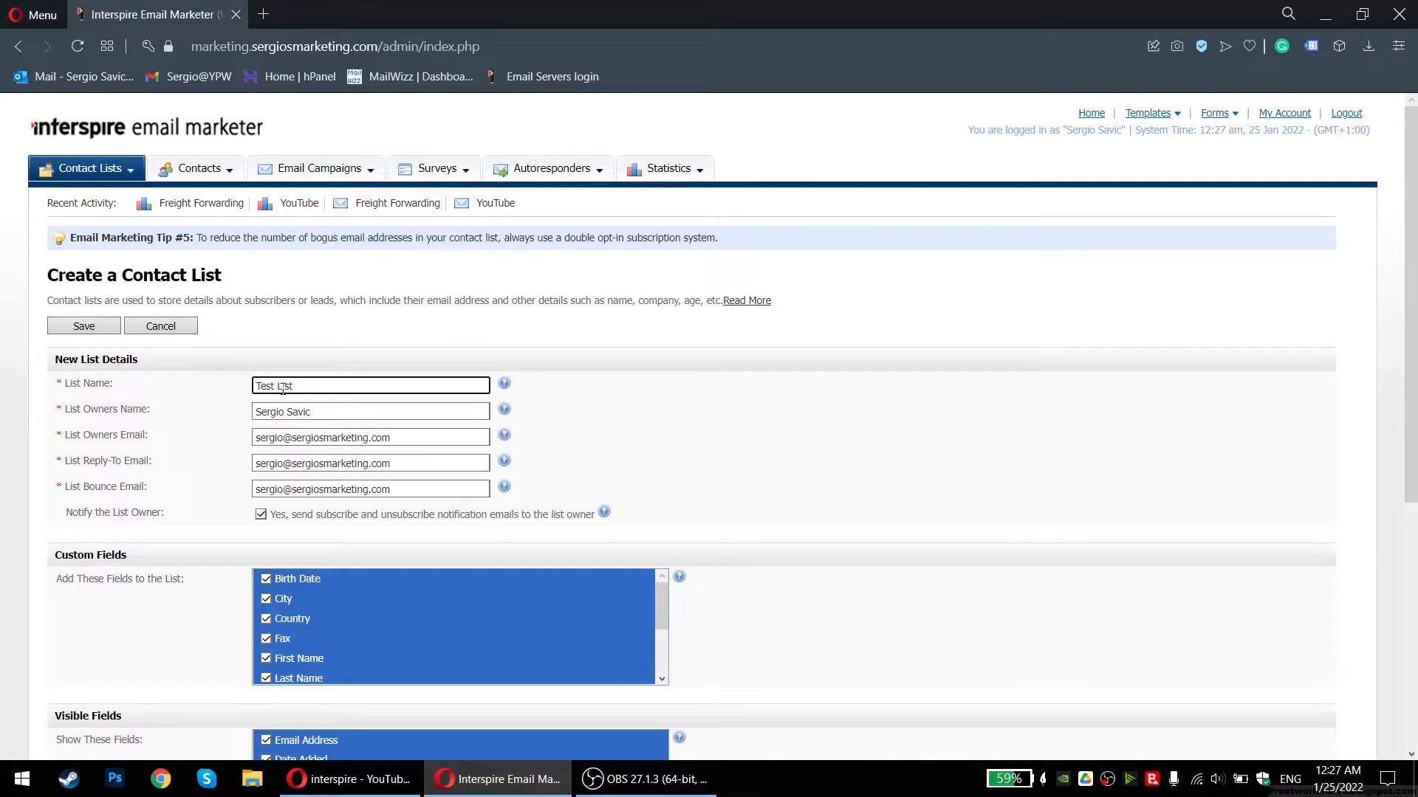
key(Tab)
text(Sergiop)
key(BackSpace)
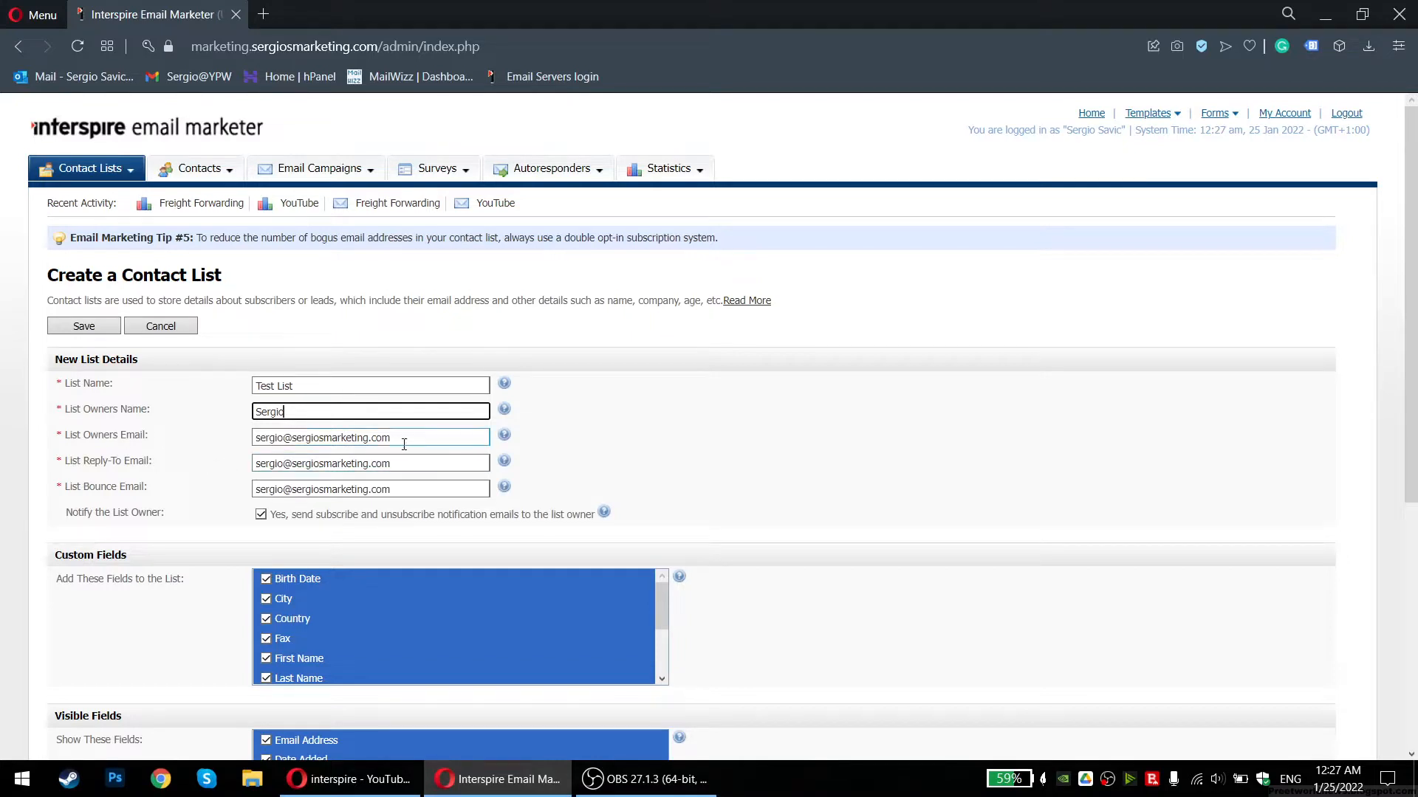
key(Tab)
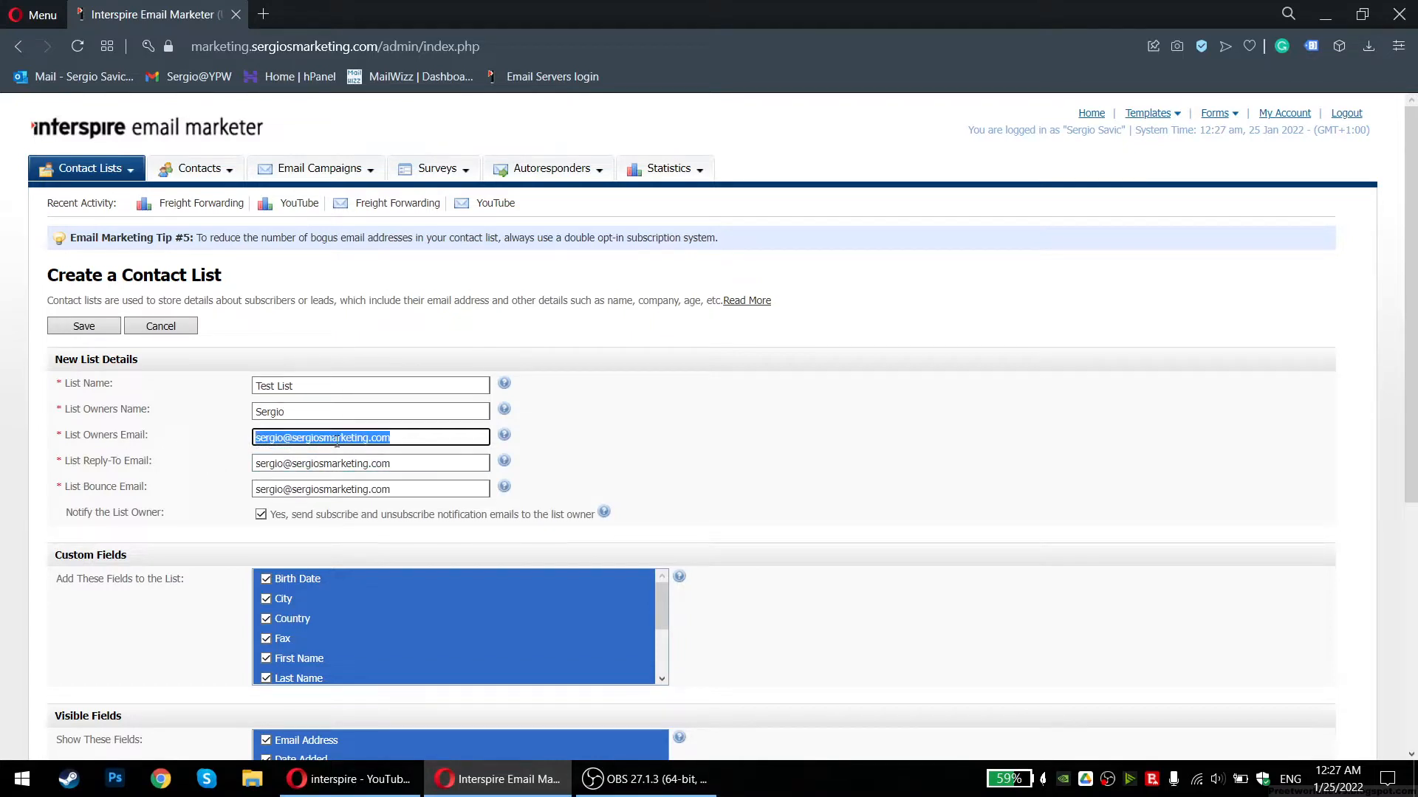
Select the domain part of the list owner's e-mail address
drag(280, 425, 405, 449)
click(409, 453)
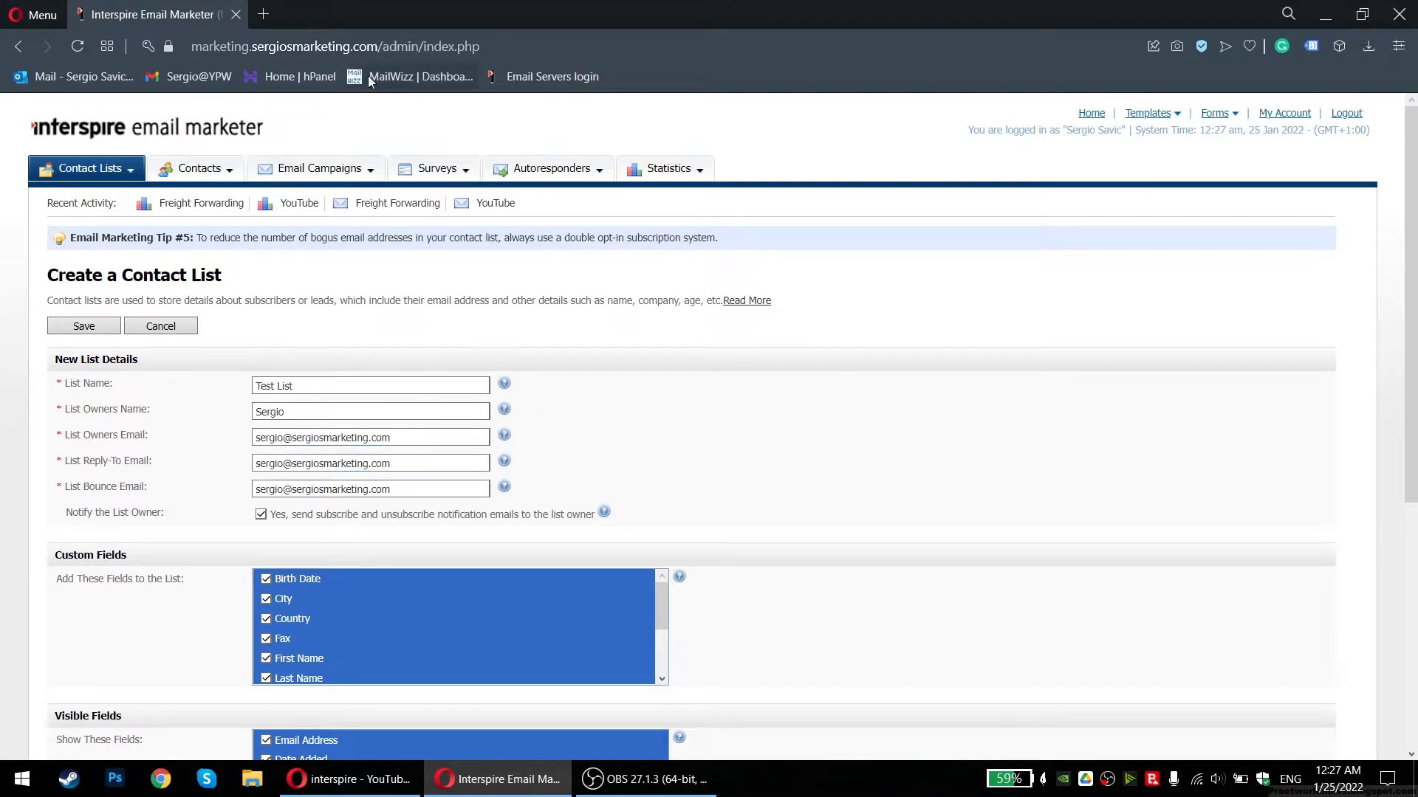
triple_click(428, 438)
click(460, 436)
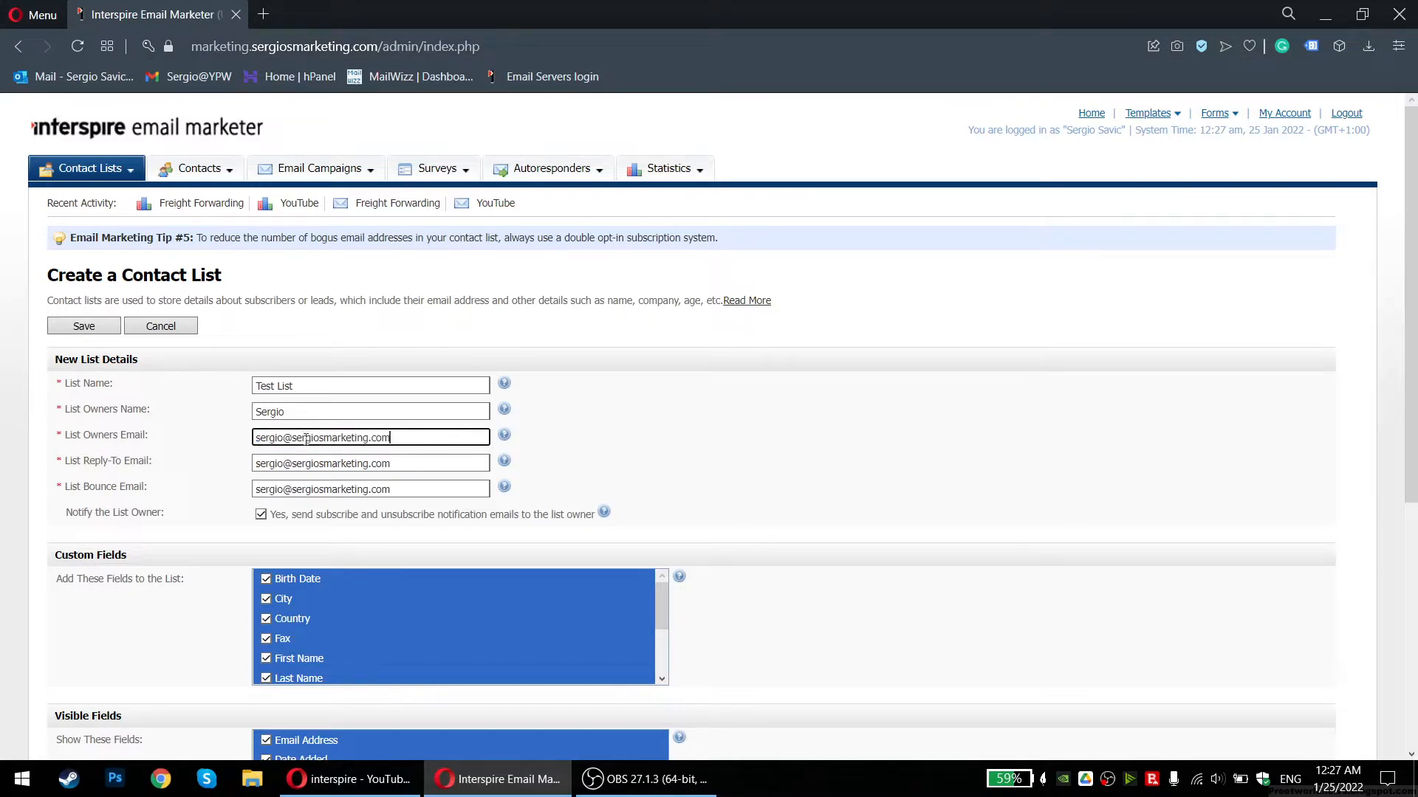
triple_click(278, 438)
triple_click(278, 437)
click(278, 438)
triple_click(280, 436)
triple_click(341, 437)
click(406, 438)
drag(407, 437, 291, 440)
Load yourpersonalworkforce.org in a new browser tab, then return to the list form
click(263, 14)
text(you)
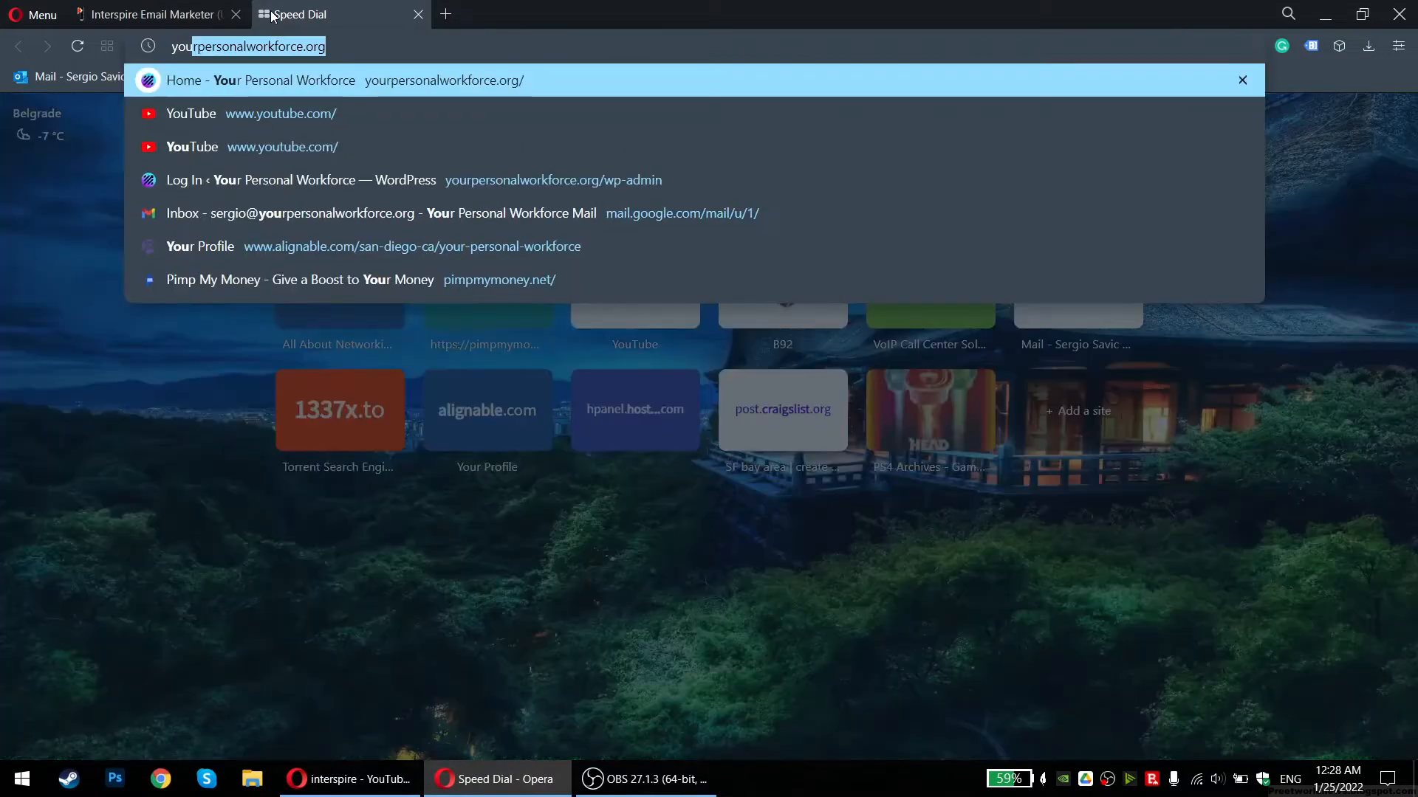
key(Return)
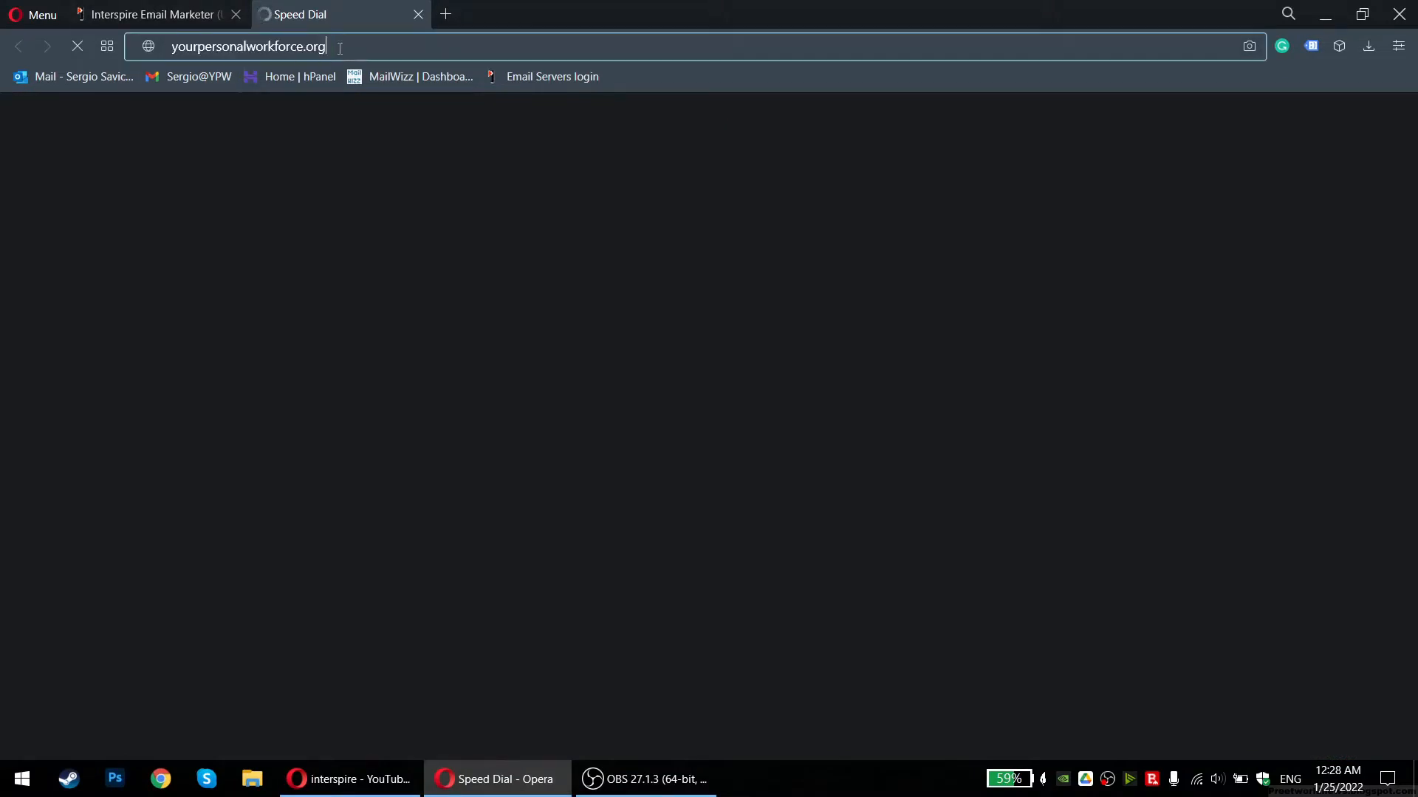
click(147, 14)
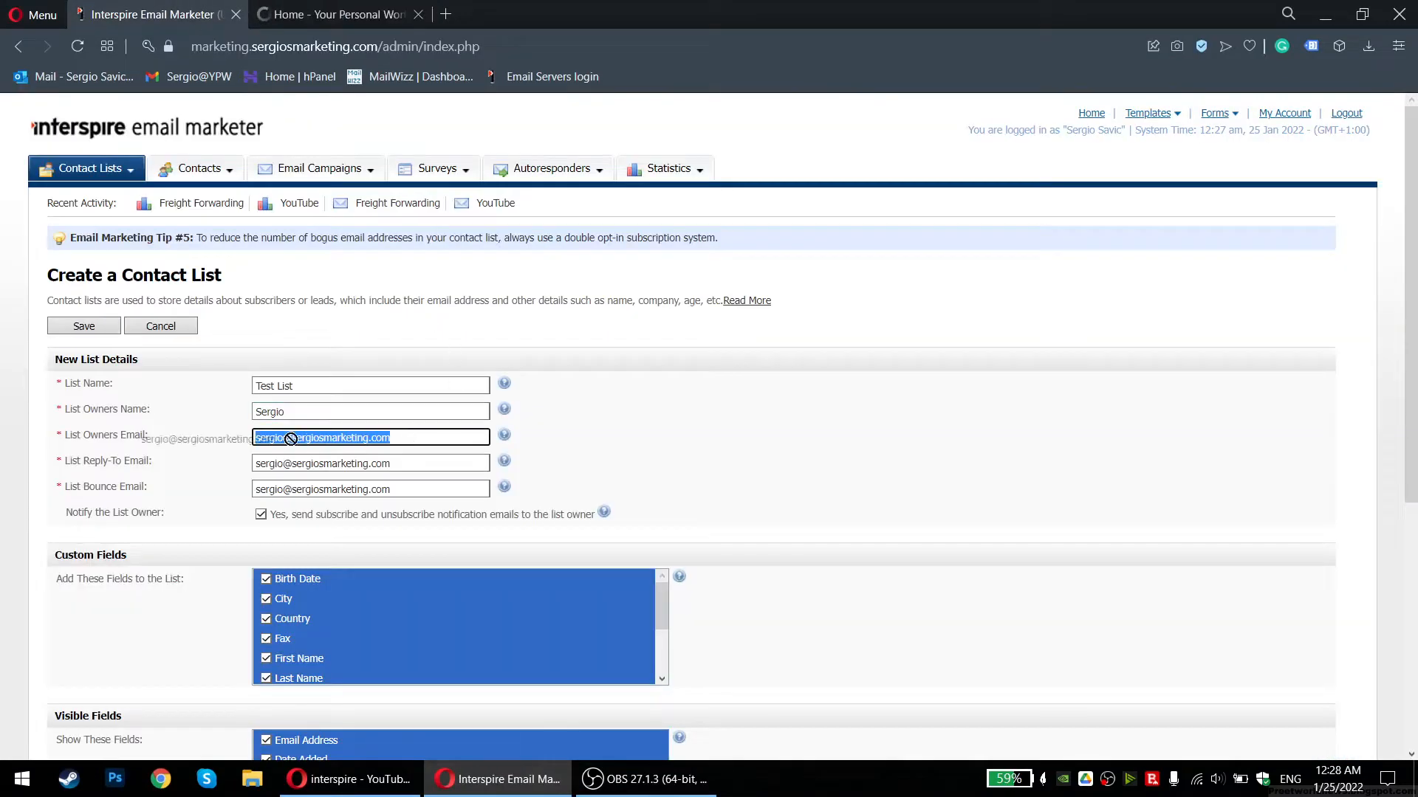
Change the owner e-mail's domain to yourpersonalworkforce.org and copy that address into List Reply-To Email
drag(399, 438, 297, 457)
text(https://yourpersonalworkforce.org)
key(BackSpace)
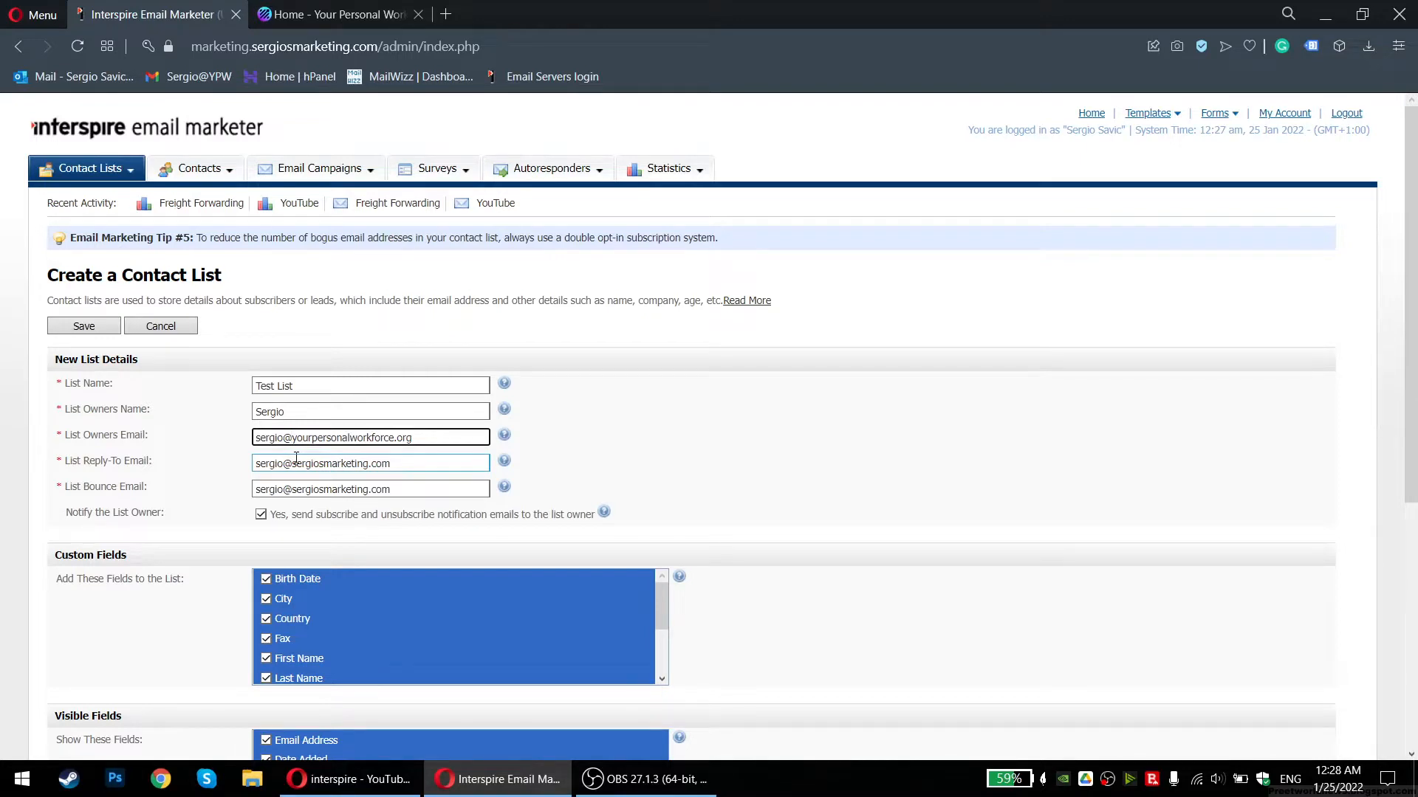
triple_click(462, 441)
triple_click(463, 442)
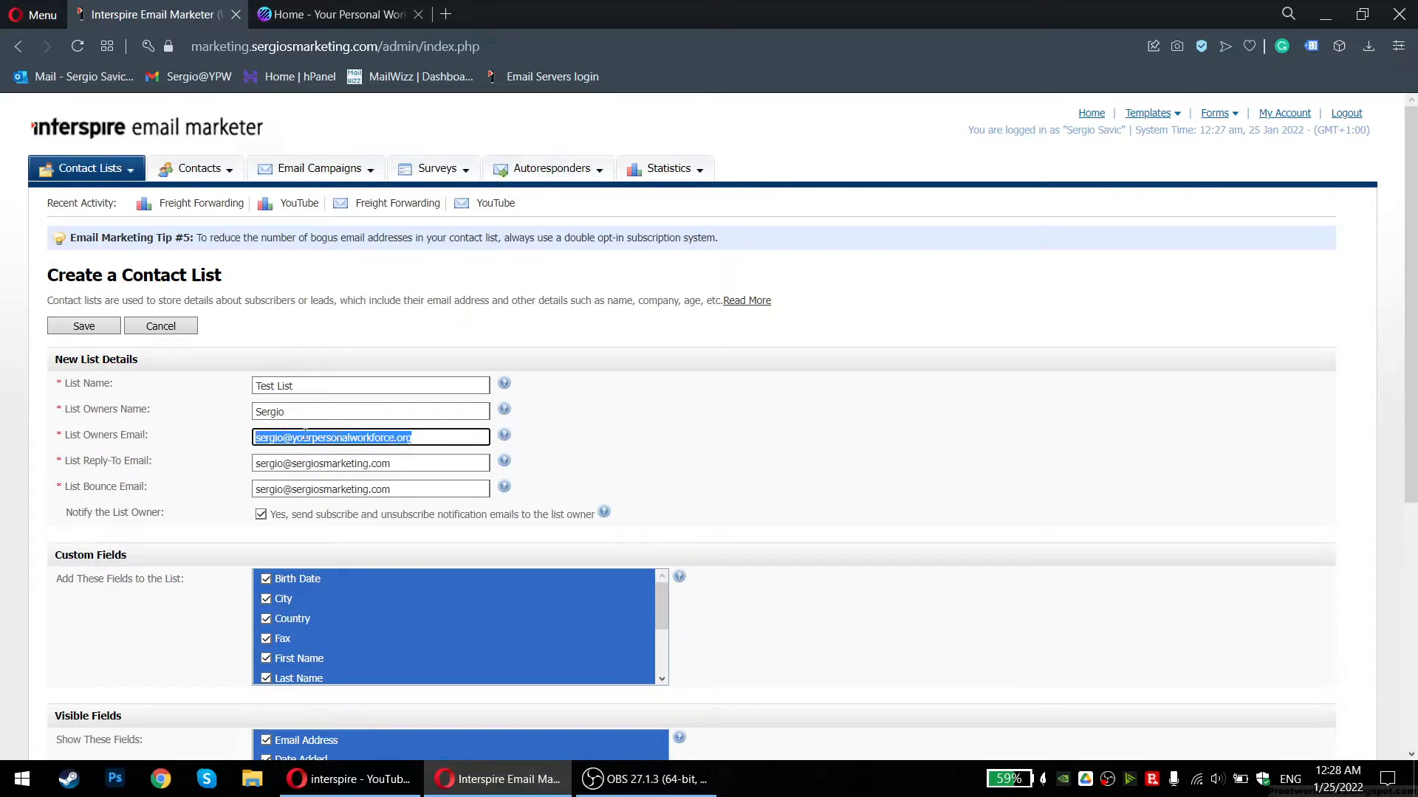
triple_click(277, 441)
key(ctrl+c)
right_click(404, 439)
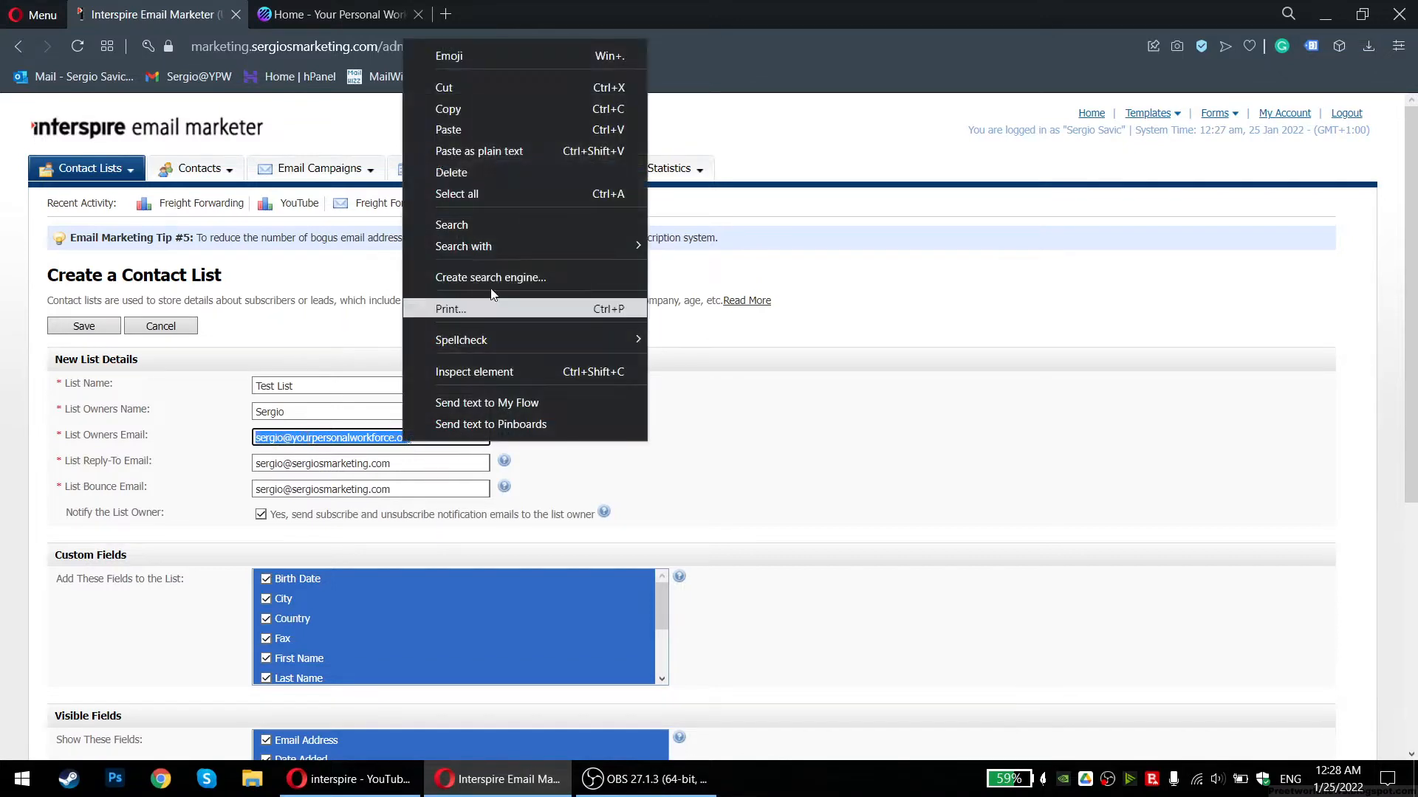
click(472, 111)
triple_click(404, 461)
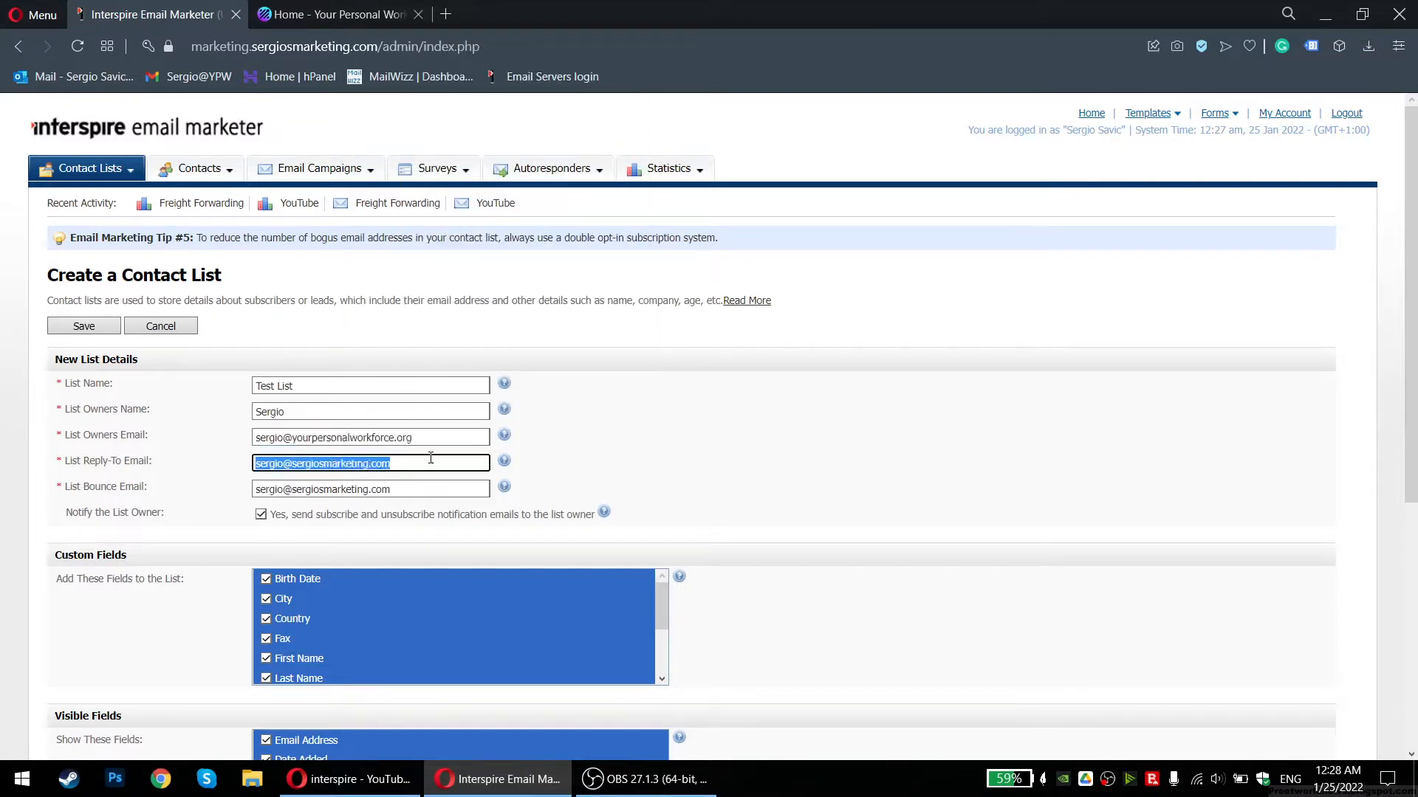
key(ctrl+v)
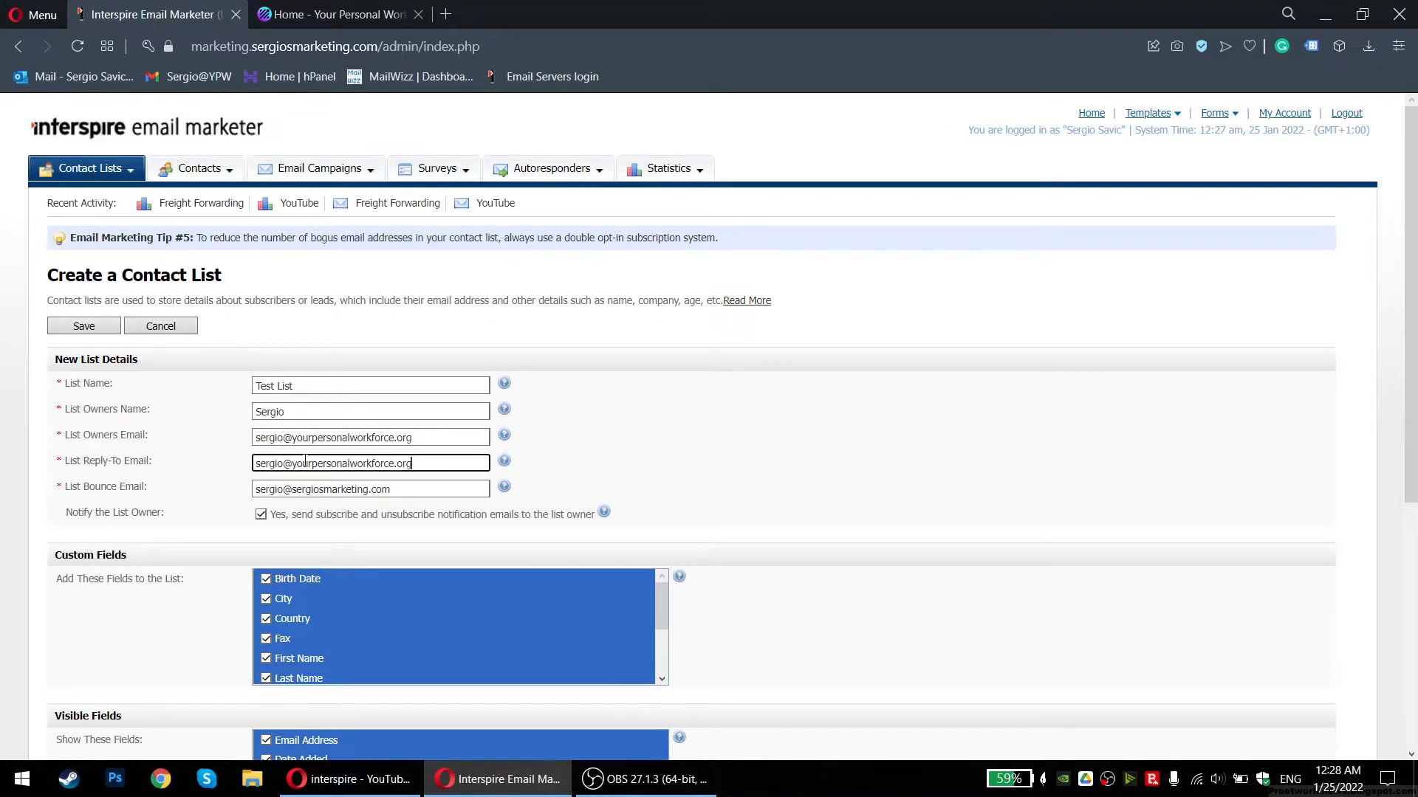
Restore List Owners Email by pasting in the bounce e-mail address
drag(430, 444, 254, 440)
click(325, 438)
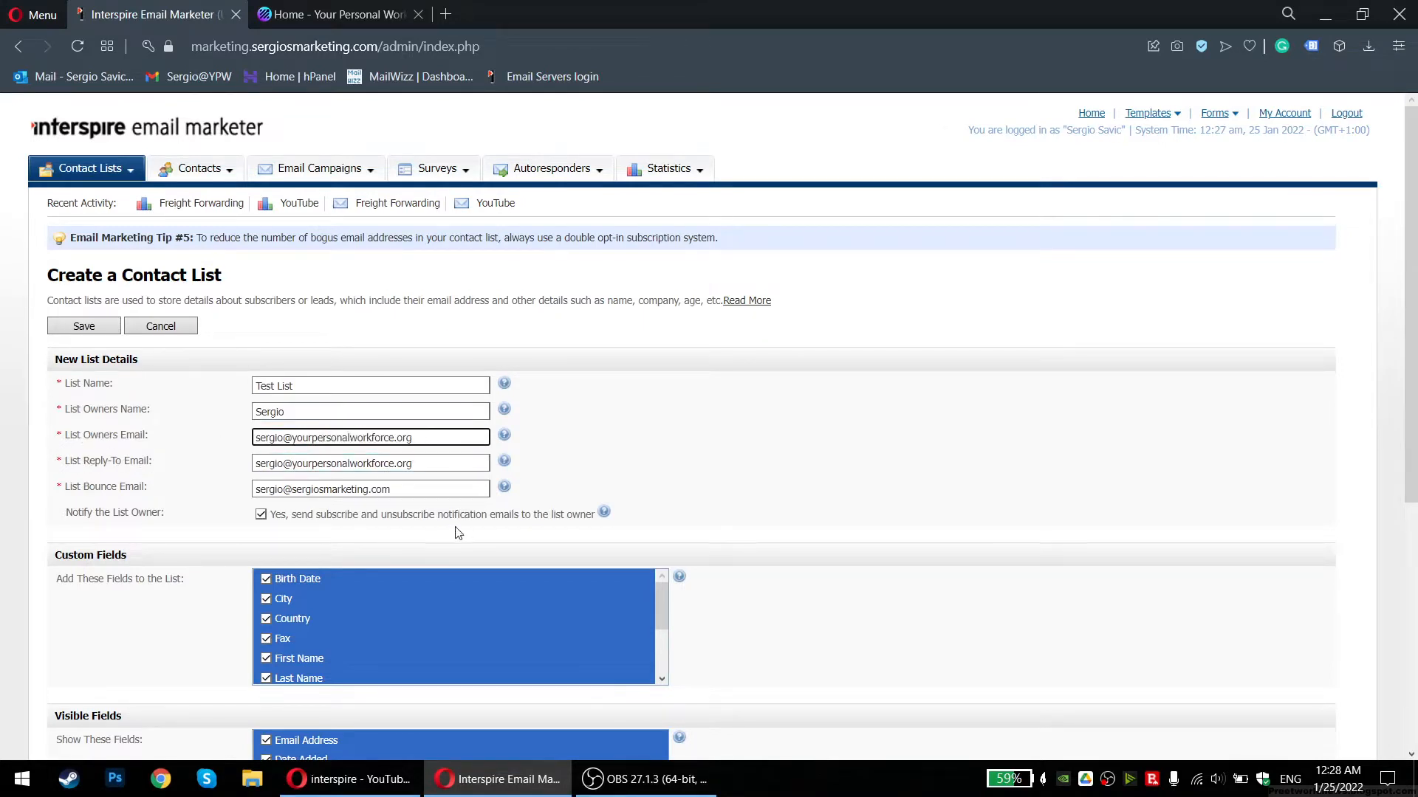
click(434, 483)
key(ctrl+c)
triple_click(437, 439)
key(ctrl+v)
scroll(209, 454, down, 3)
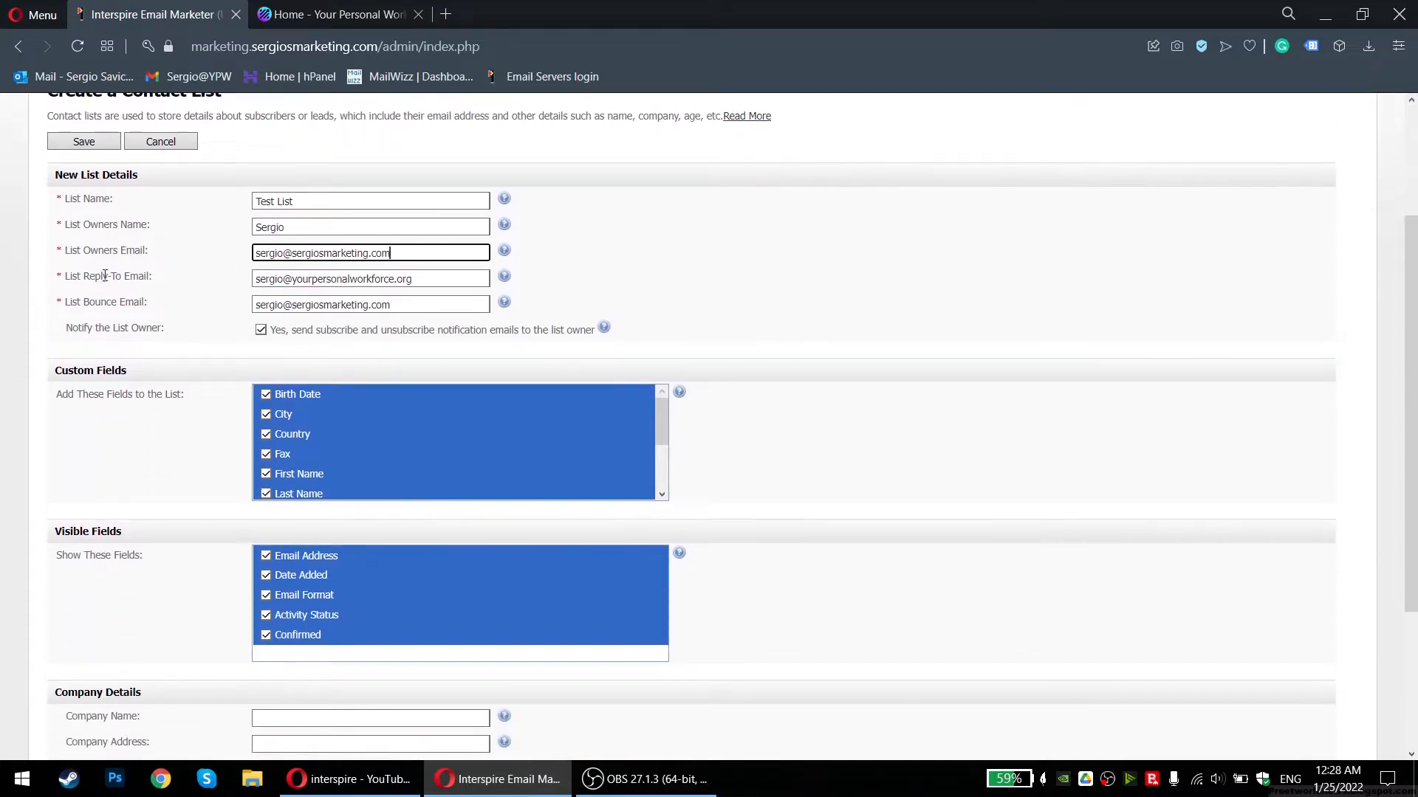
scroll(159, 369, up, 2)
triple_click(329, 373)
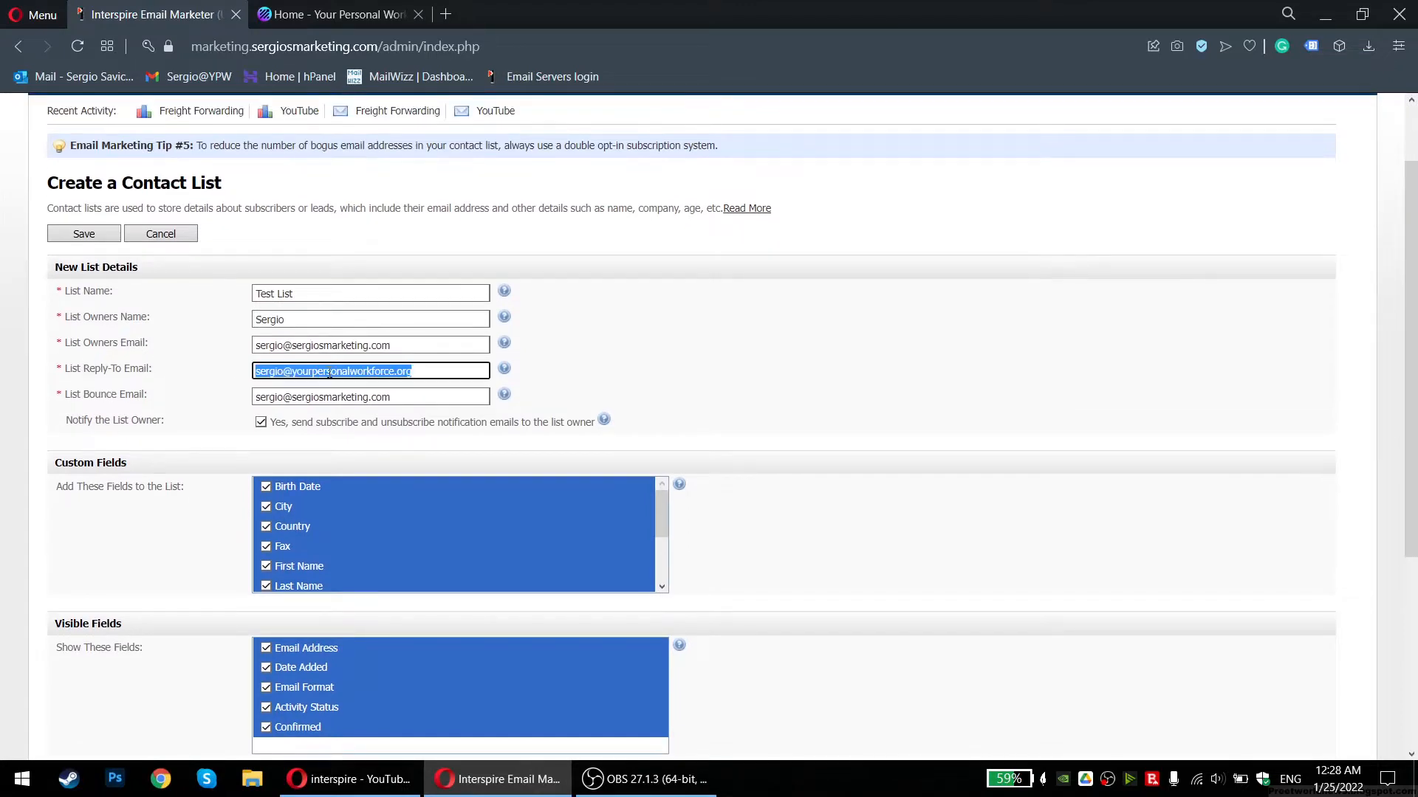
click(320, 373)
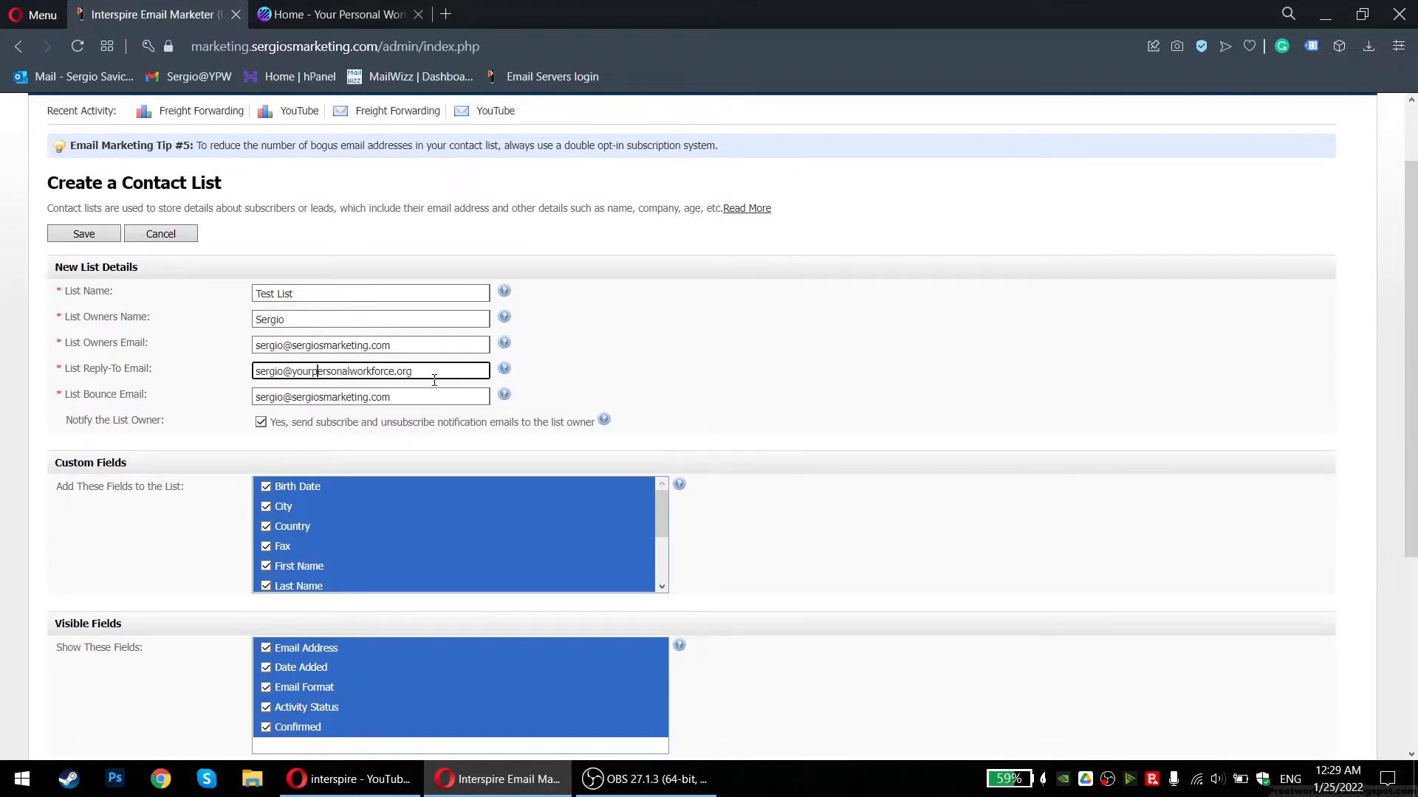
drag(434, 375, 290, 375)
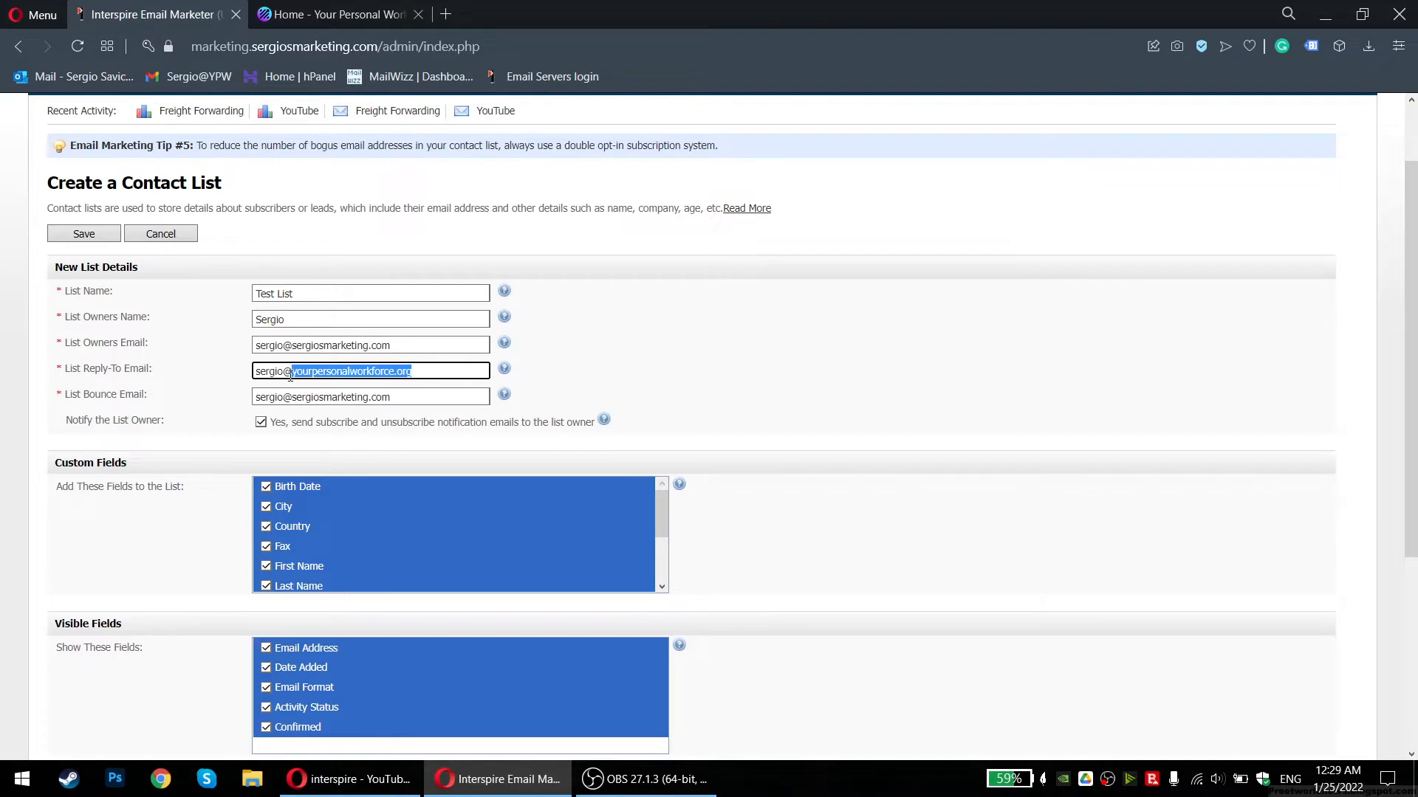
click(290, 375)
drag(299, 347, 369, 345)
click(405, 345)
click(434, 374)
click(368, 372)
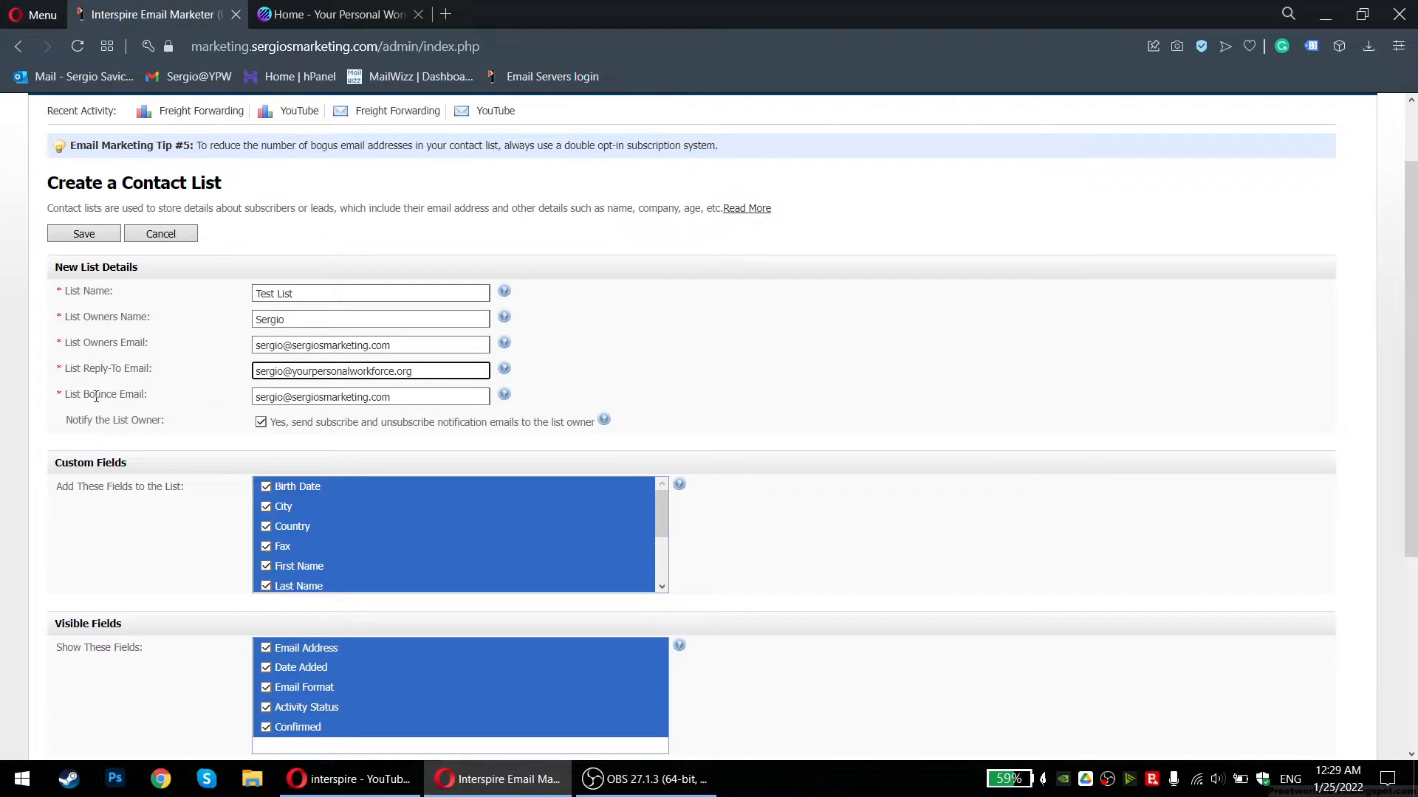
click(440, 402)
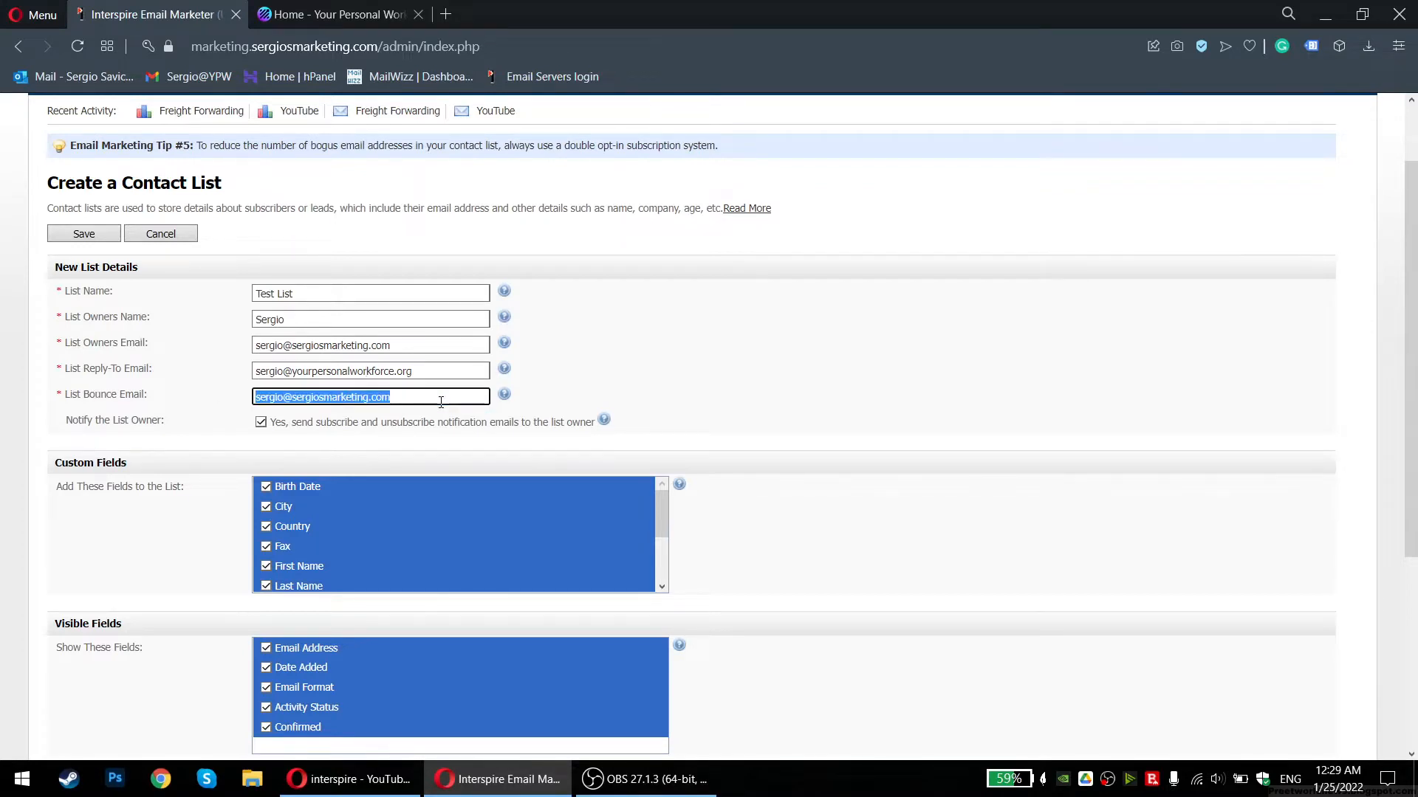
click(441, 402)
click(440, 363)
click(437, 335)
click(418, 345)
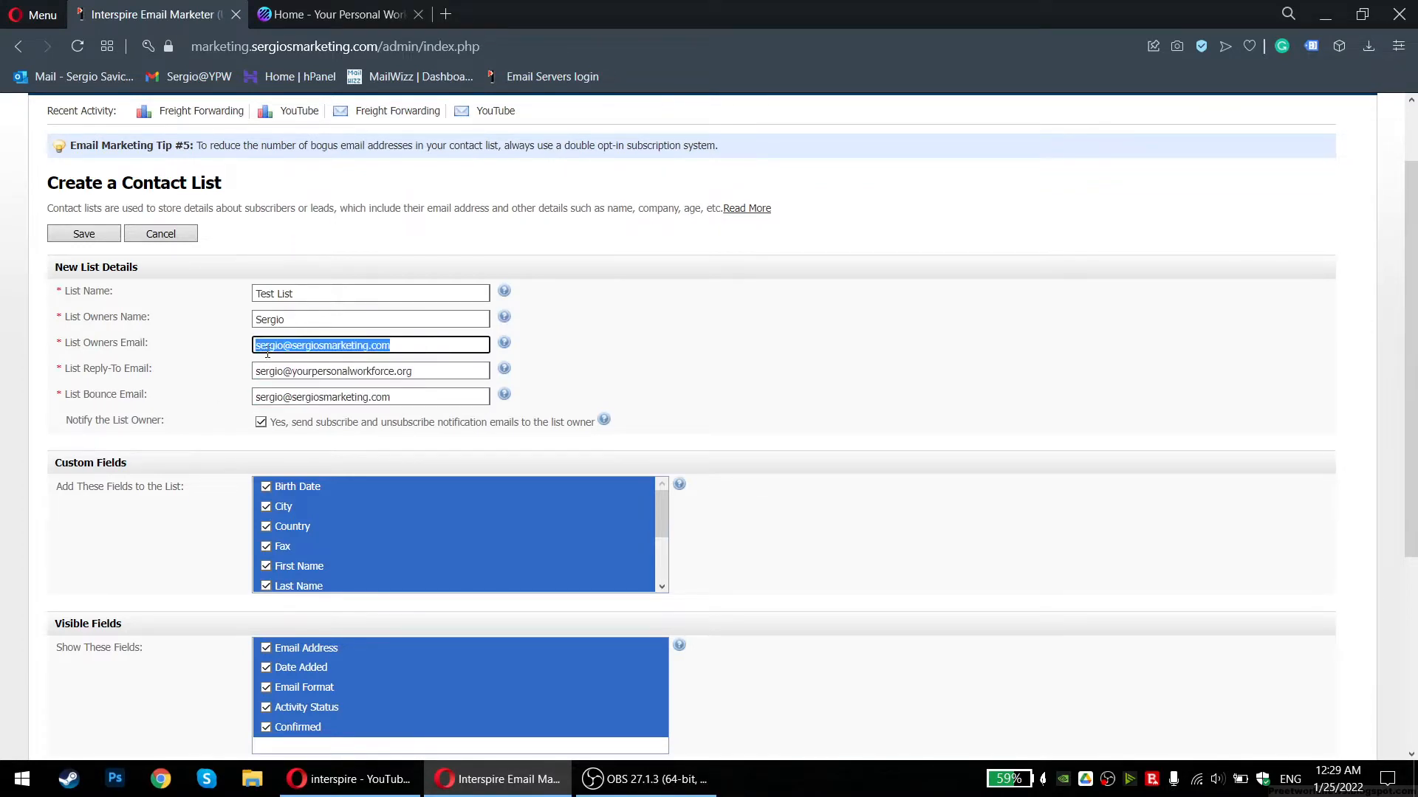
click(386, 403)
click(385, 403)
triple_click(345, 398)
click(319, 399)
double_click(292, 399)
drag(111, 394, 81, 403)
click(81, 401)
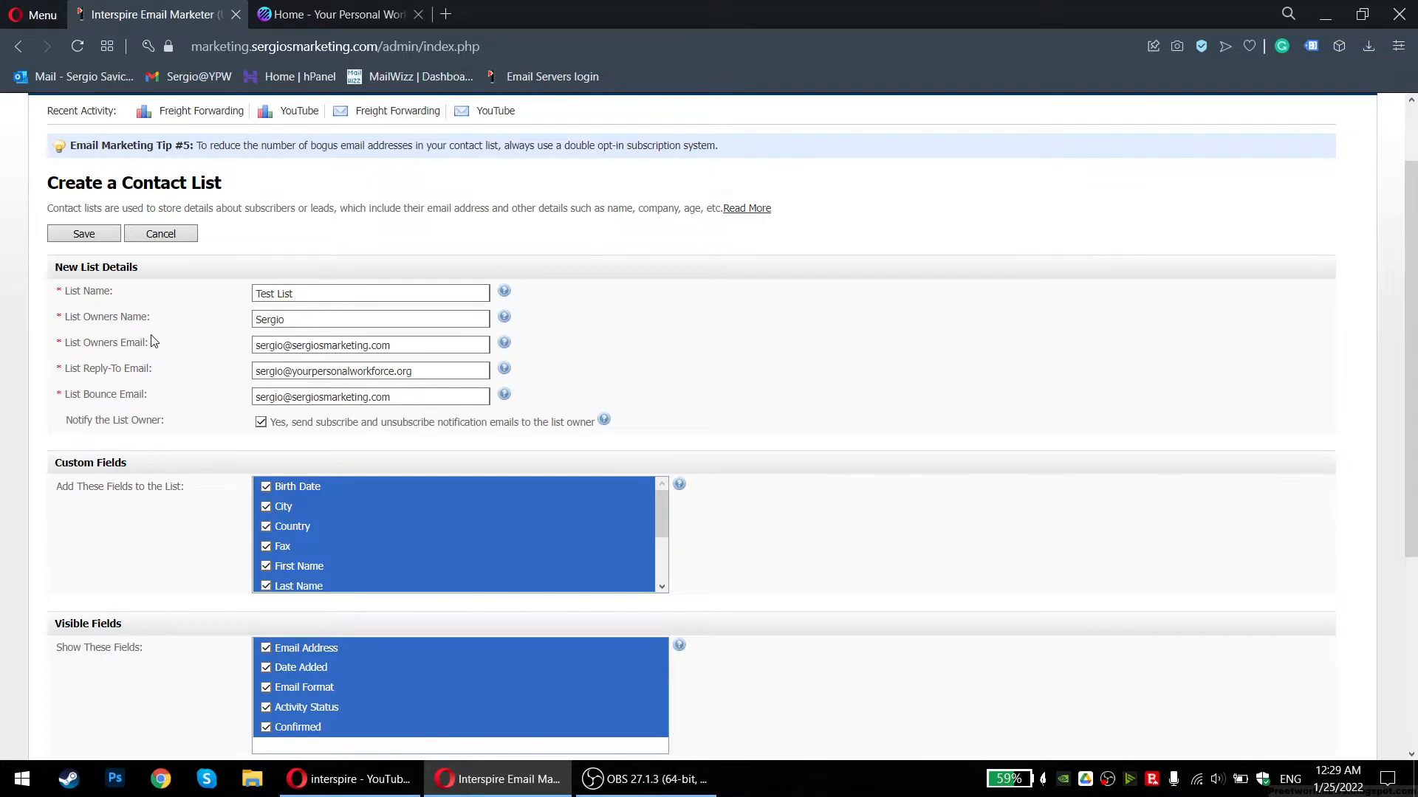
triple_click(365, 397)
click(365, 397)
drag(77, 395, 175, 405)
click(98, 398)
scroll(199, 415, down, 3)
scroll(190, 411, down, 2)
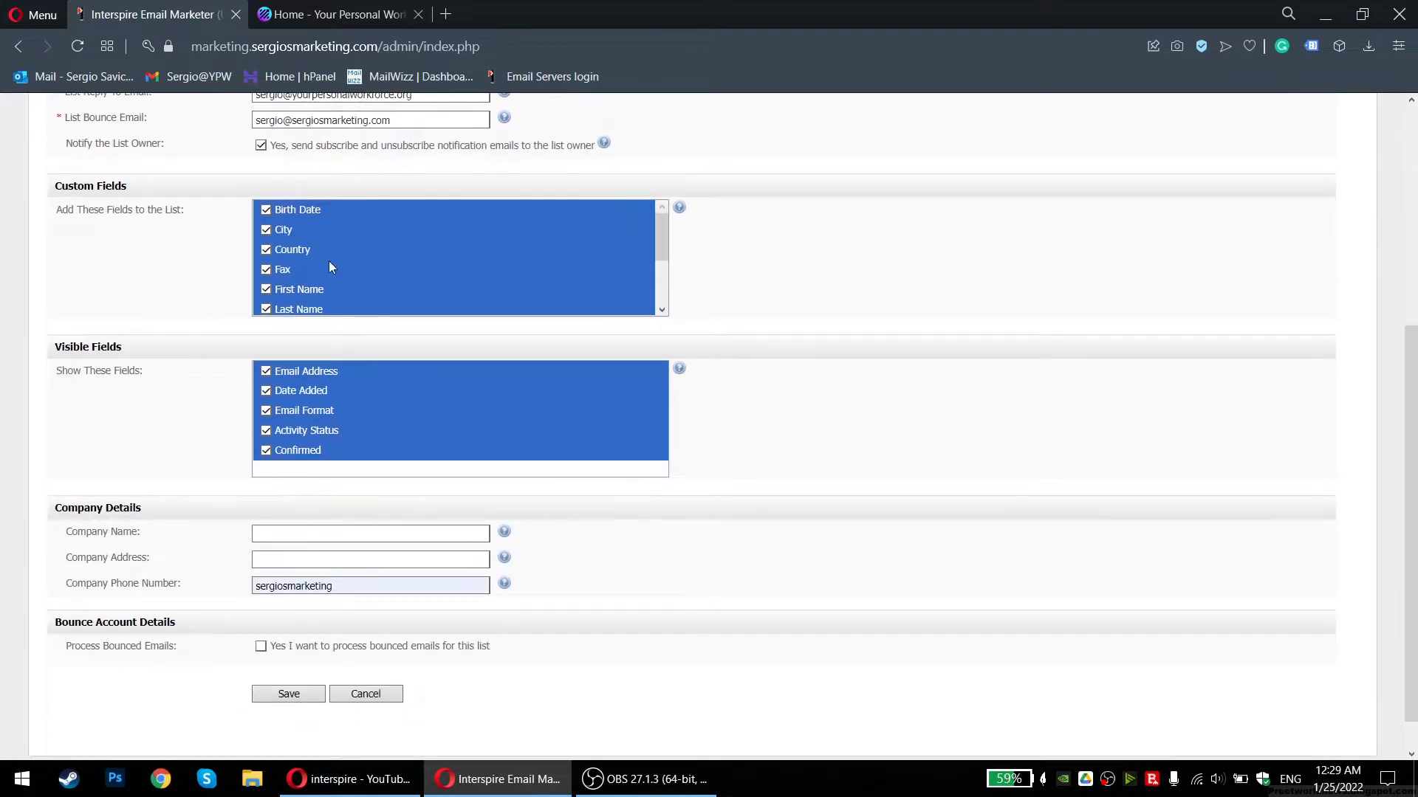
scroll(345, 255, down, 2)
scroll(346, 256, down, 1)
scroll(184, 259, up, 3)
scroll(360, 389, up, 2)
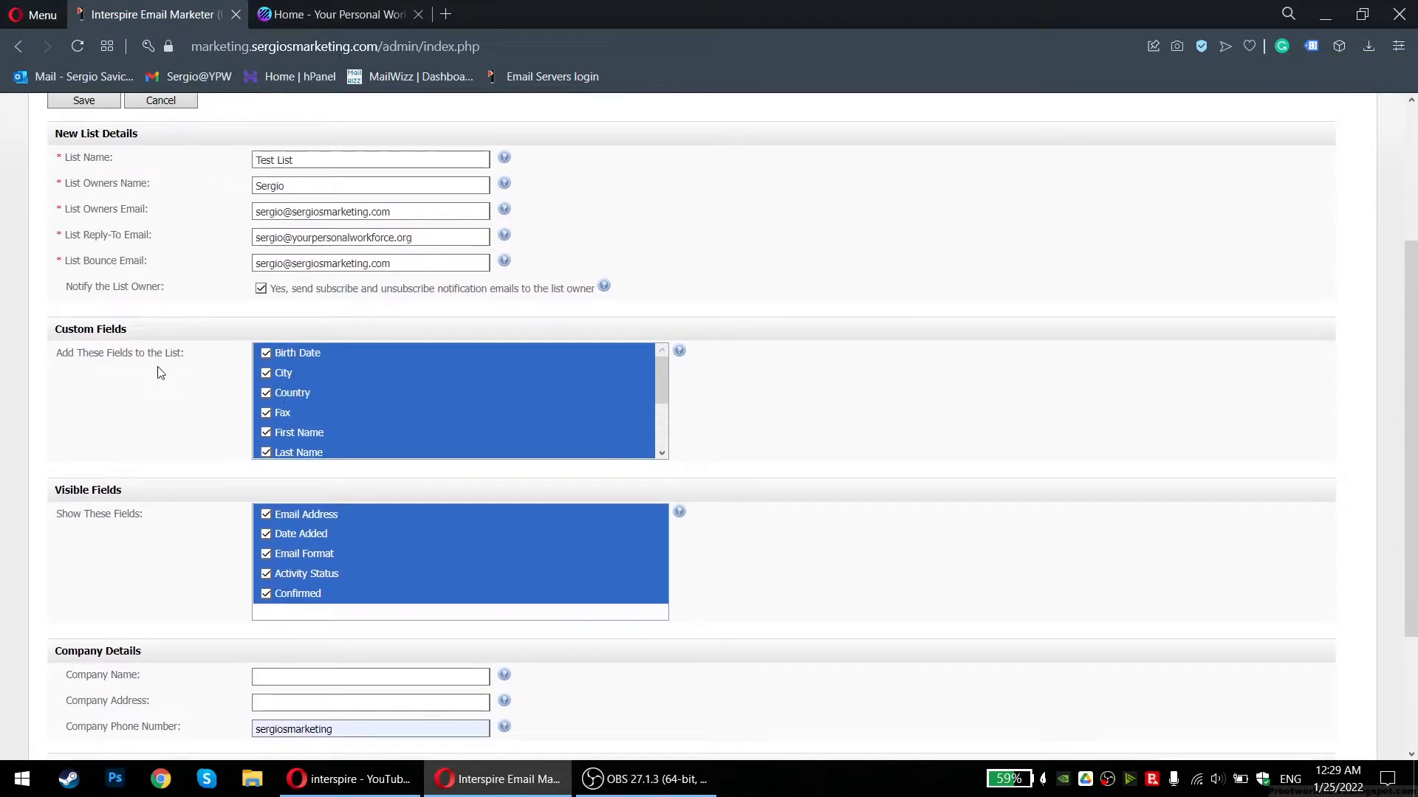
scroll(335, 375, down, 2)
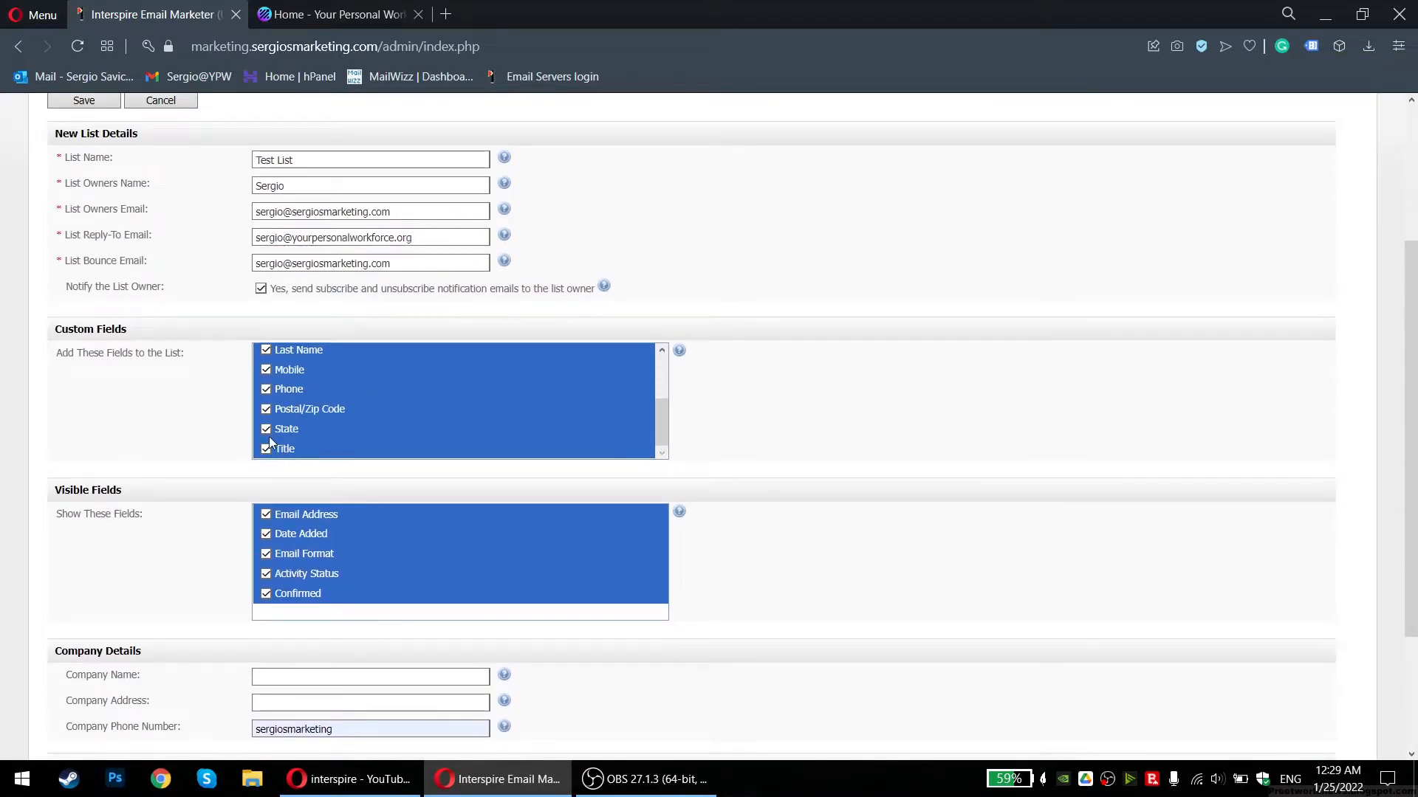
scroll(327, 393, up, 2)
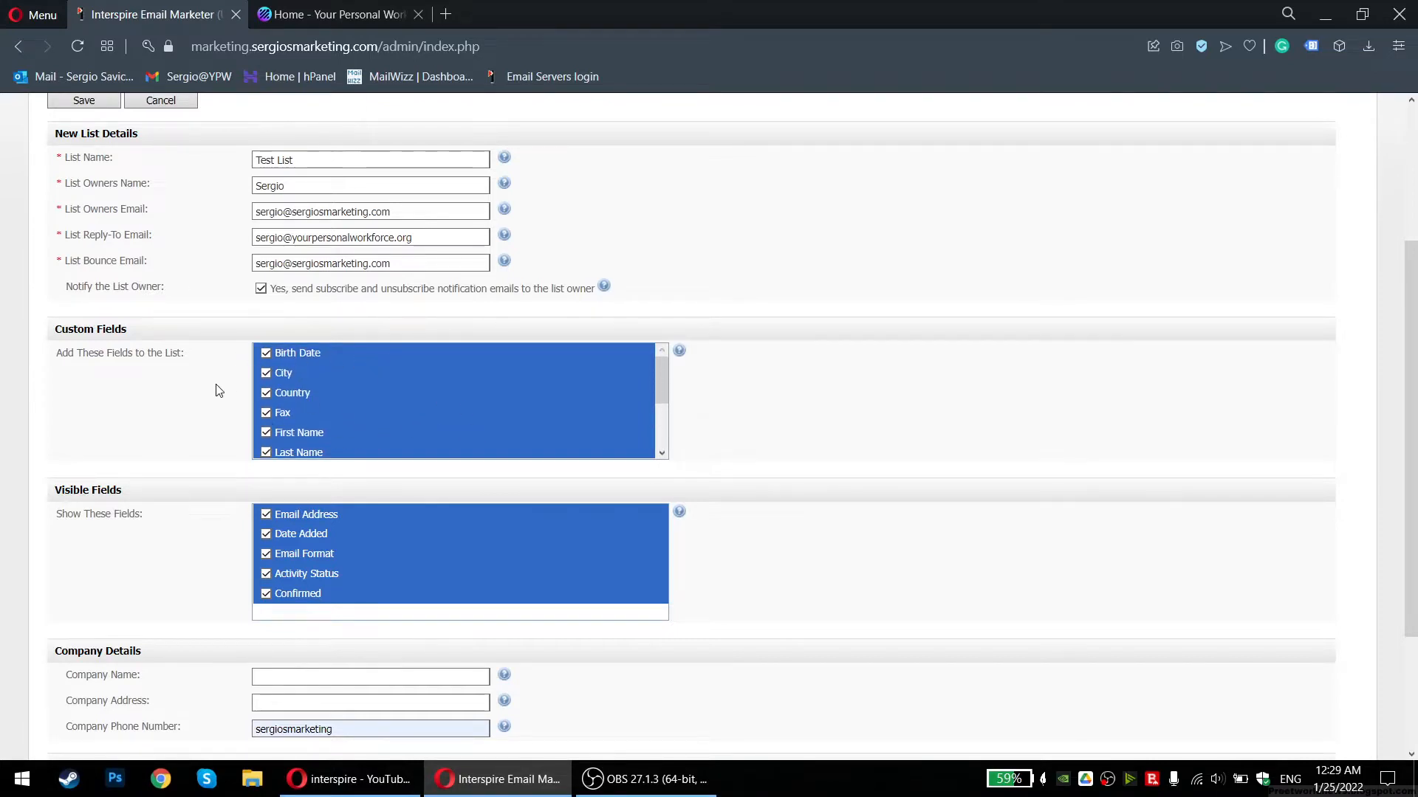
scroll(215, 389, down, 3)
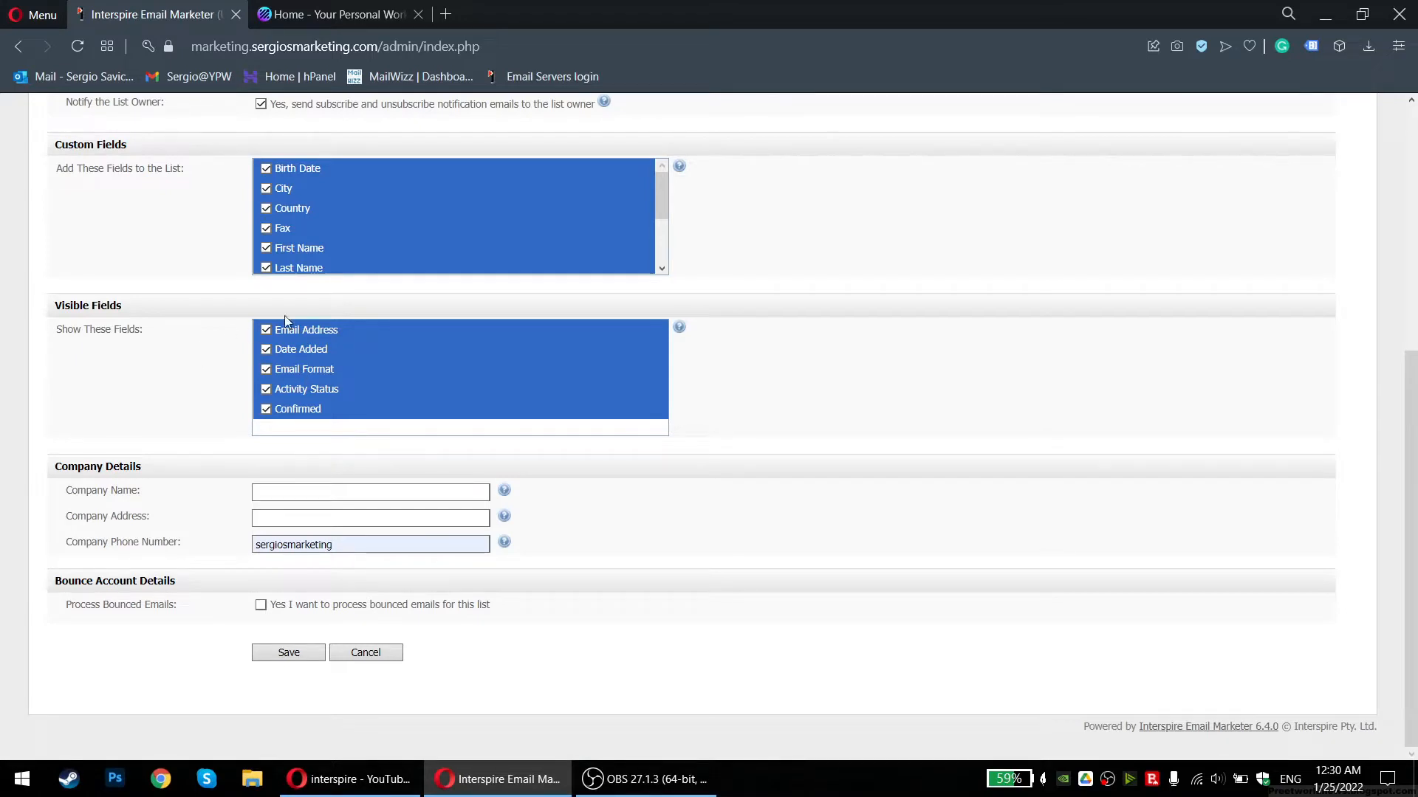
Enter 'YPW Digital Marketing Agency' as the company name and fill in the company address
click(323, 497)
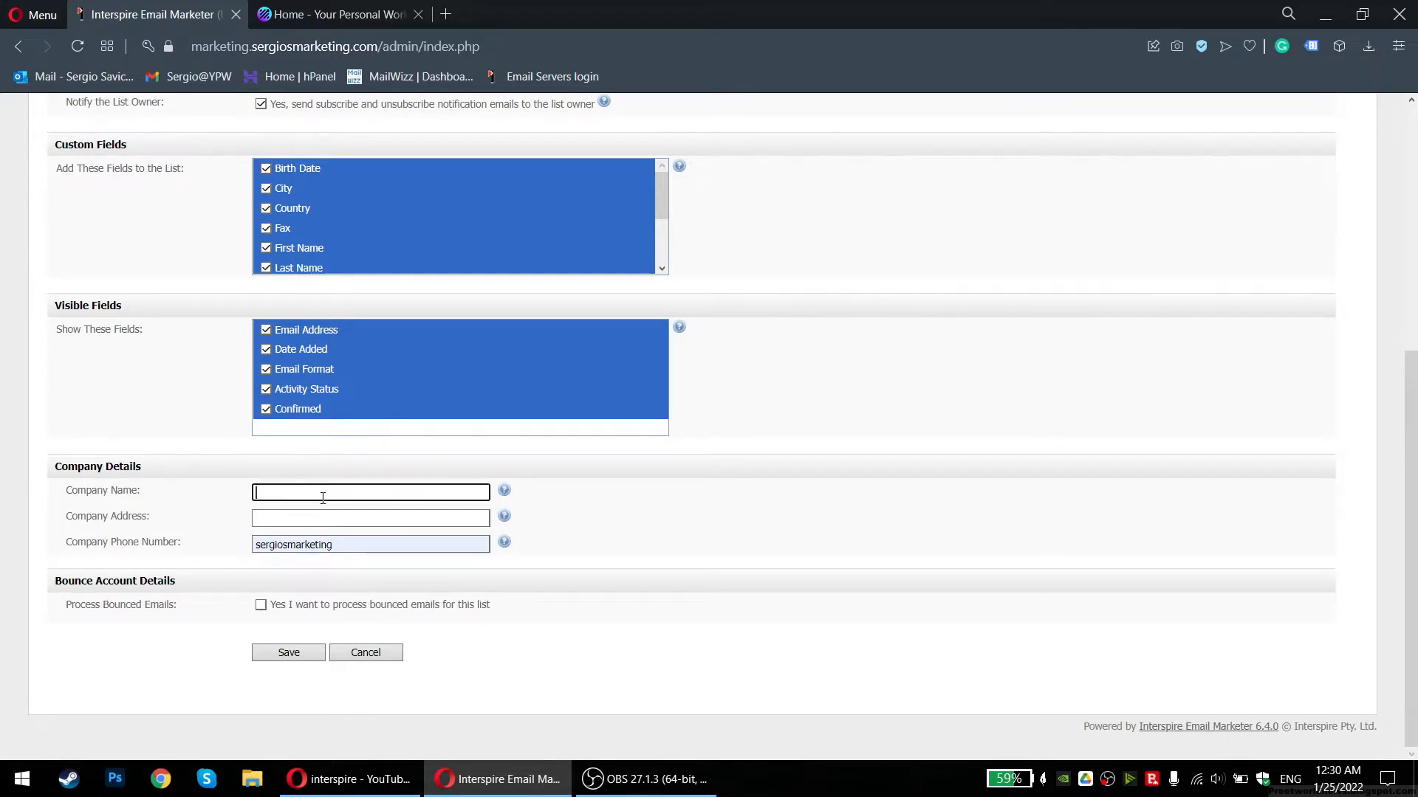
text(YPW Digital Marketing Agency)
key(Tab)
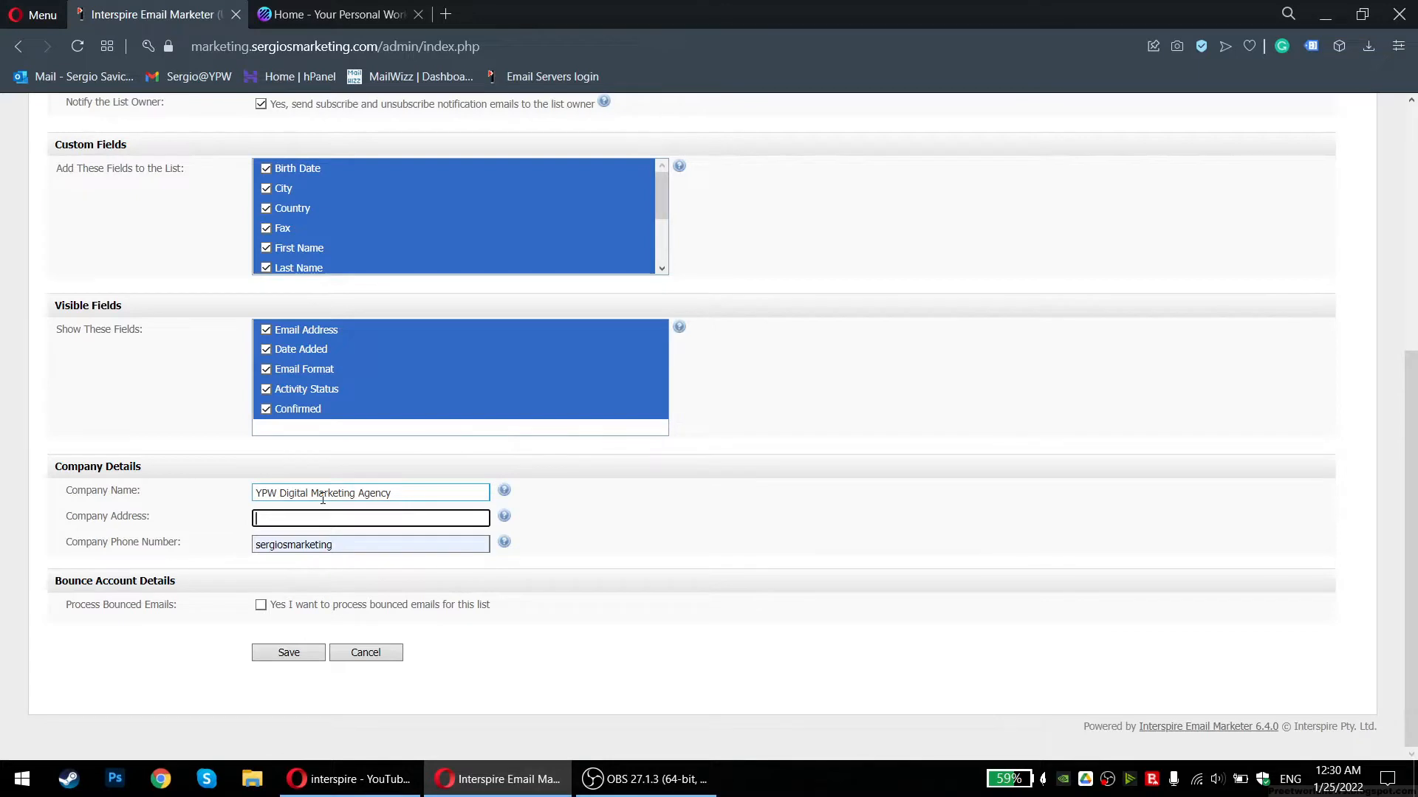
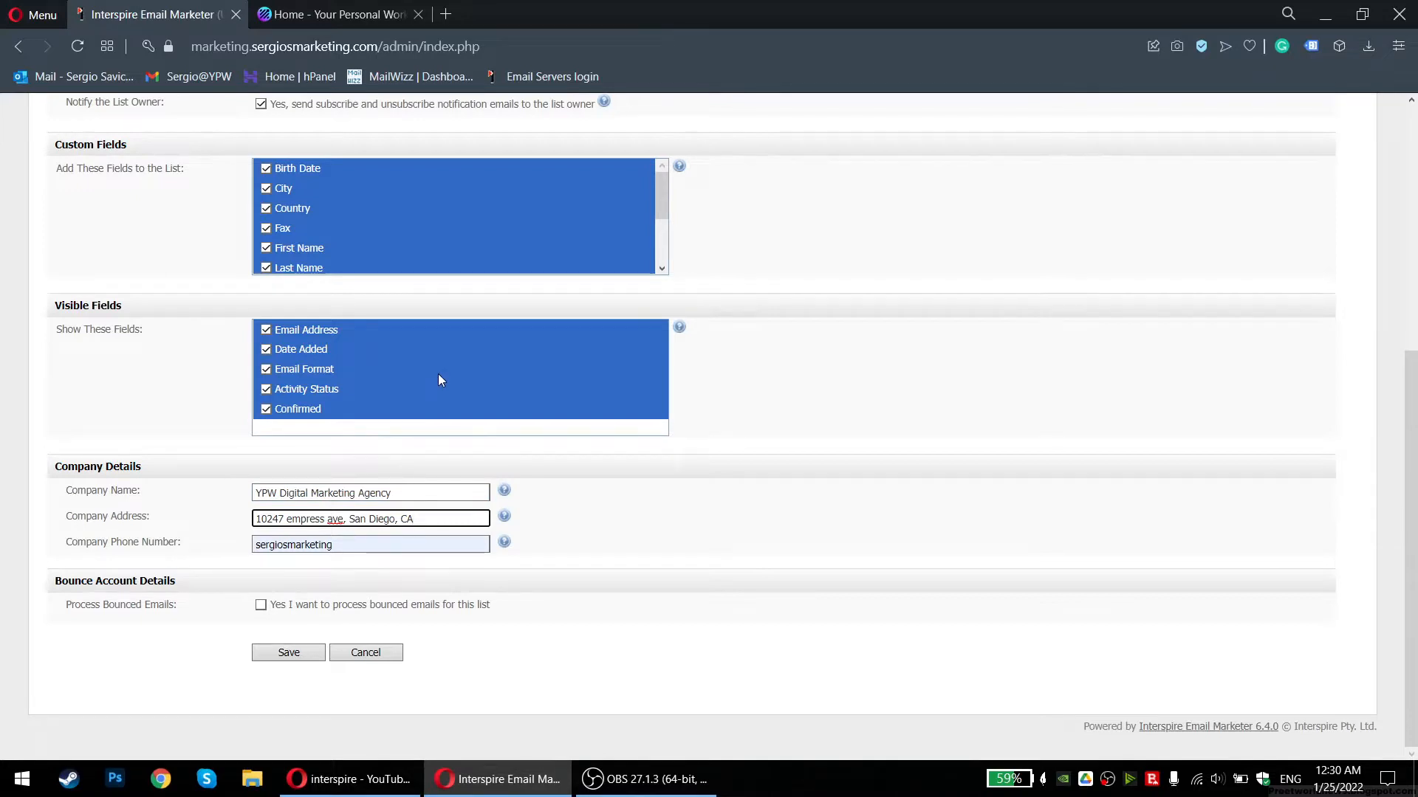
Empty the autofilled Company Phone Number field and save the new contact list
triple_click(311, 493)
triple_click(313, 518)
click(212, 515)
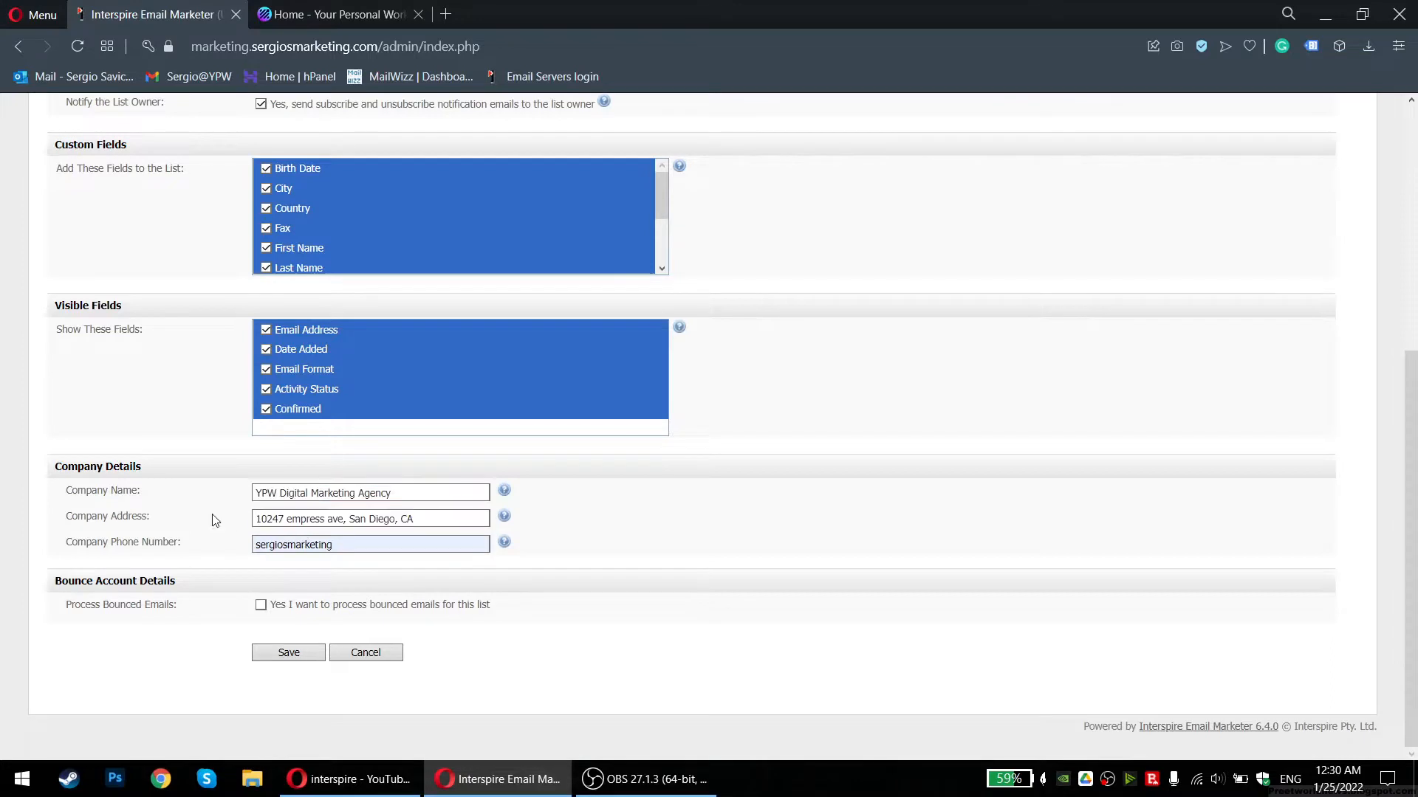
triple_click(354, 542)
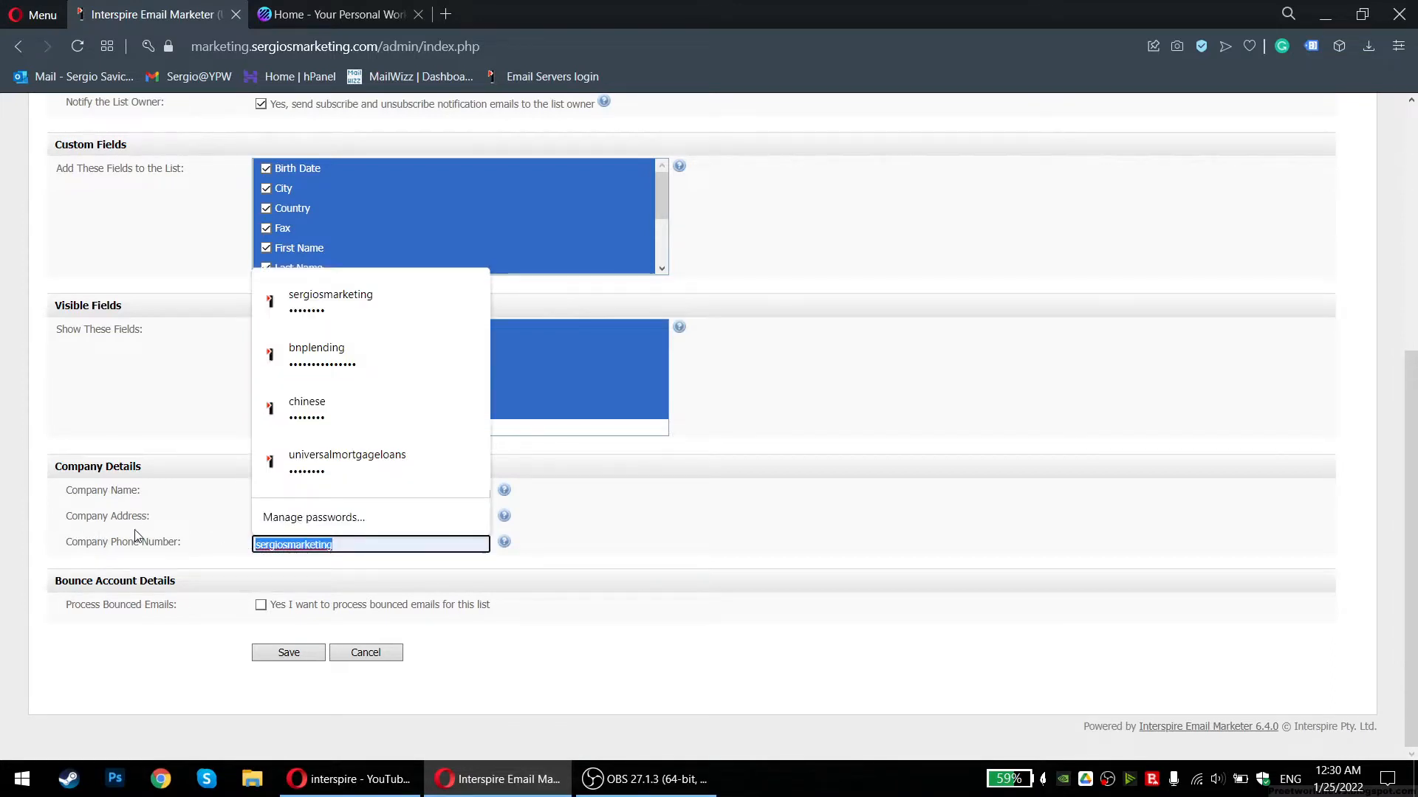
key(BackSpace)
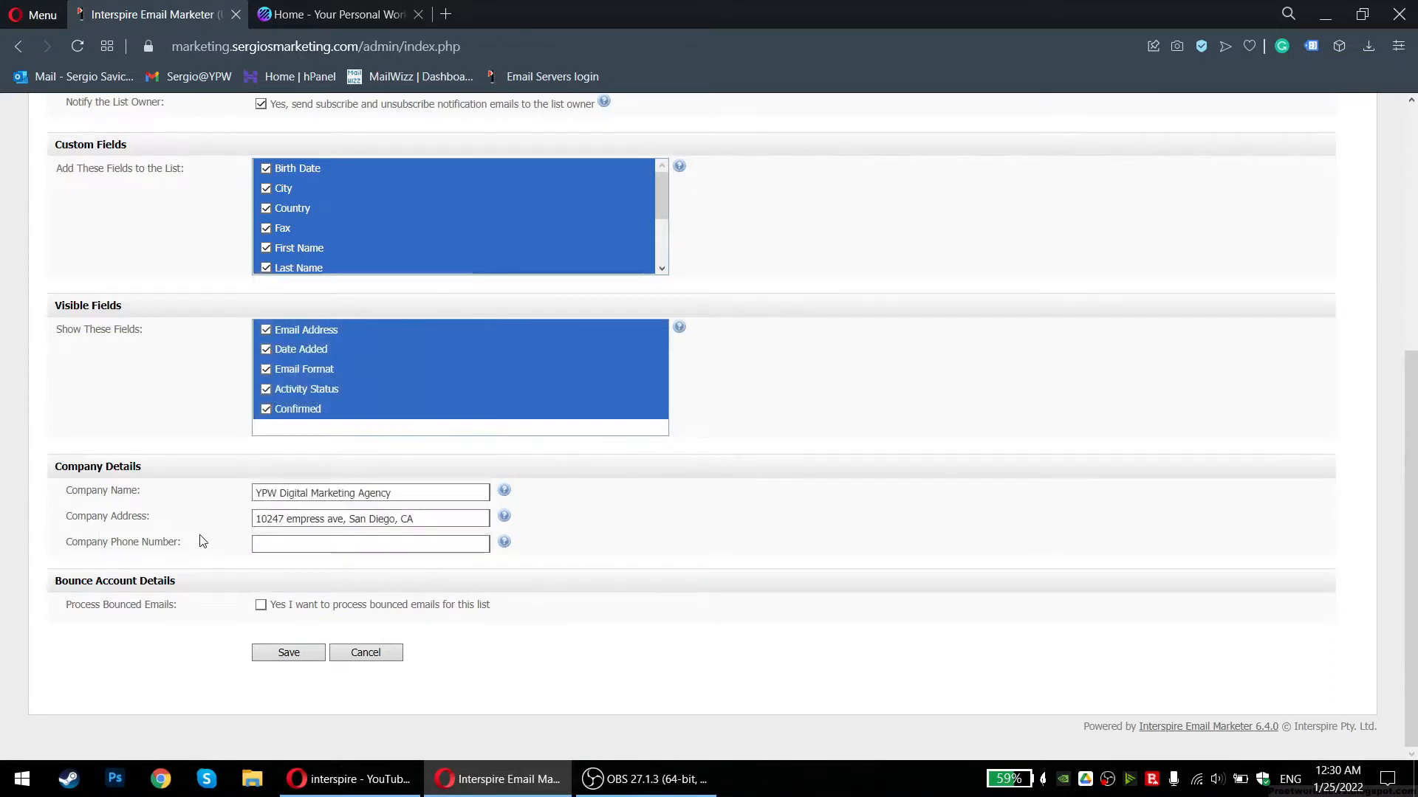
mouse_move(515, 558)
click(321, 547)
click(287, 652)
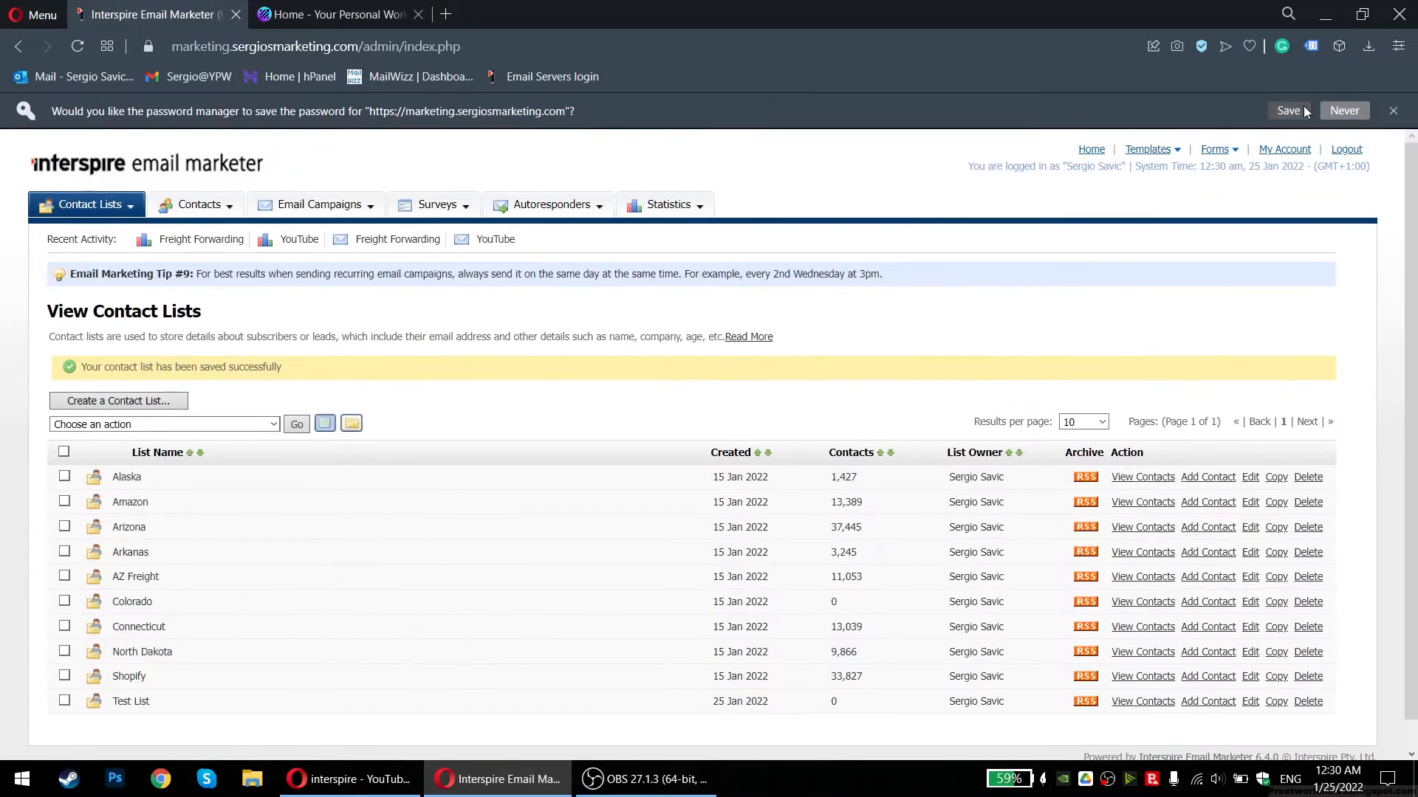
click(1393, 111)
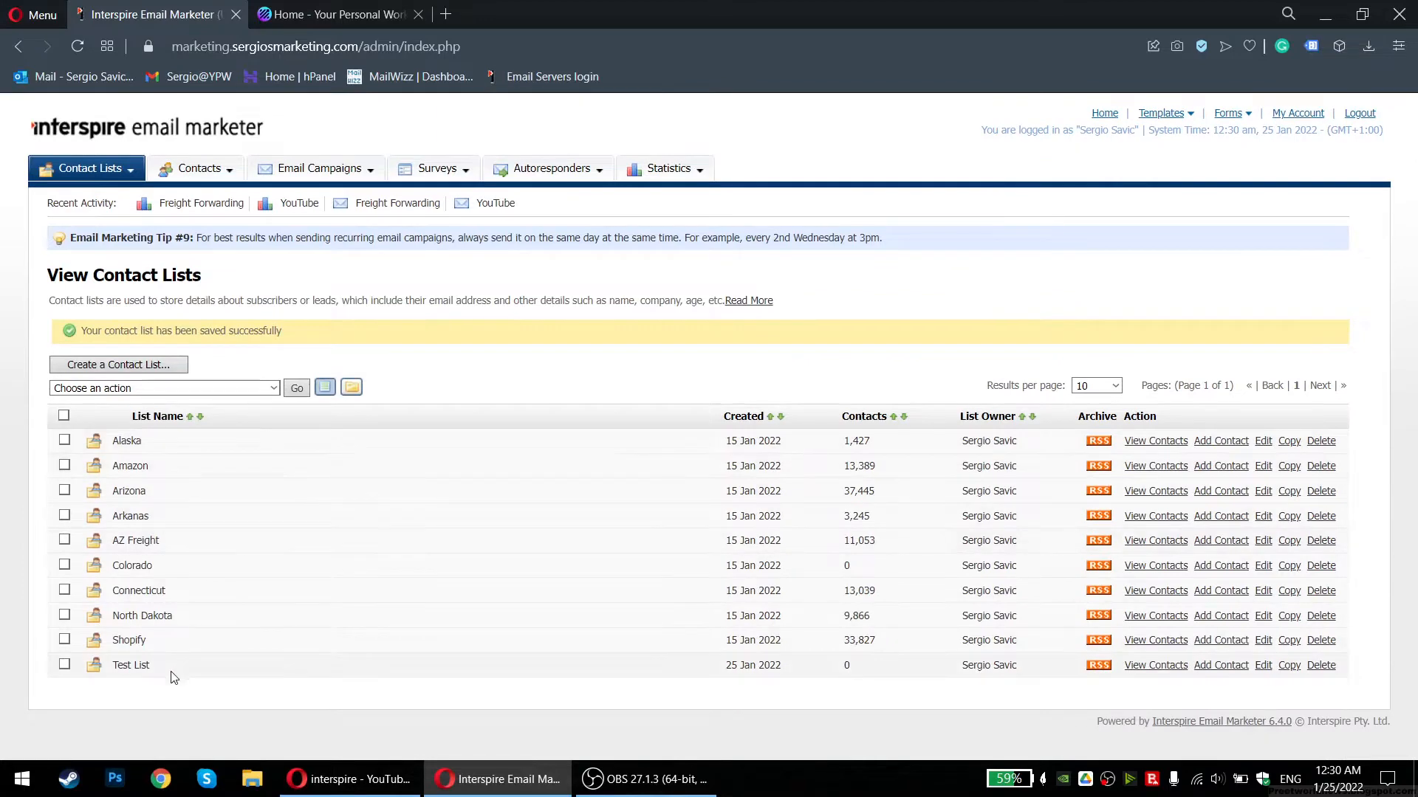
drag(113, 670, 220, 670)
click(311, 670)
drag(583, 420, 577, 651)
click(487, 681)
drag(110, 667, 209, 680)
click(211, 685)
click(1226, 667)
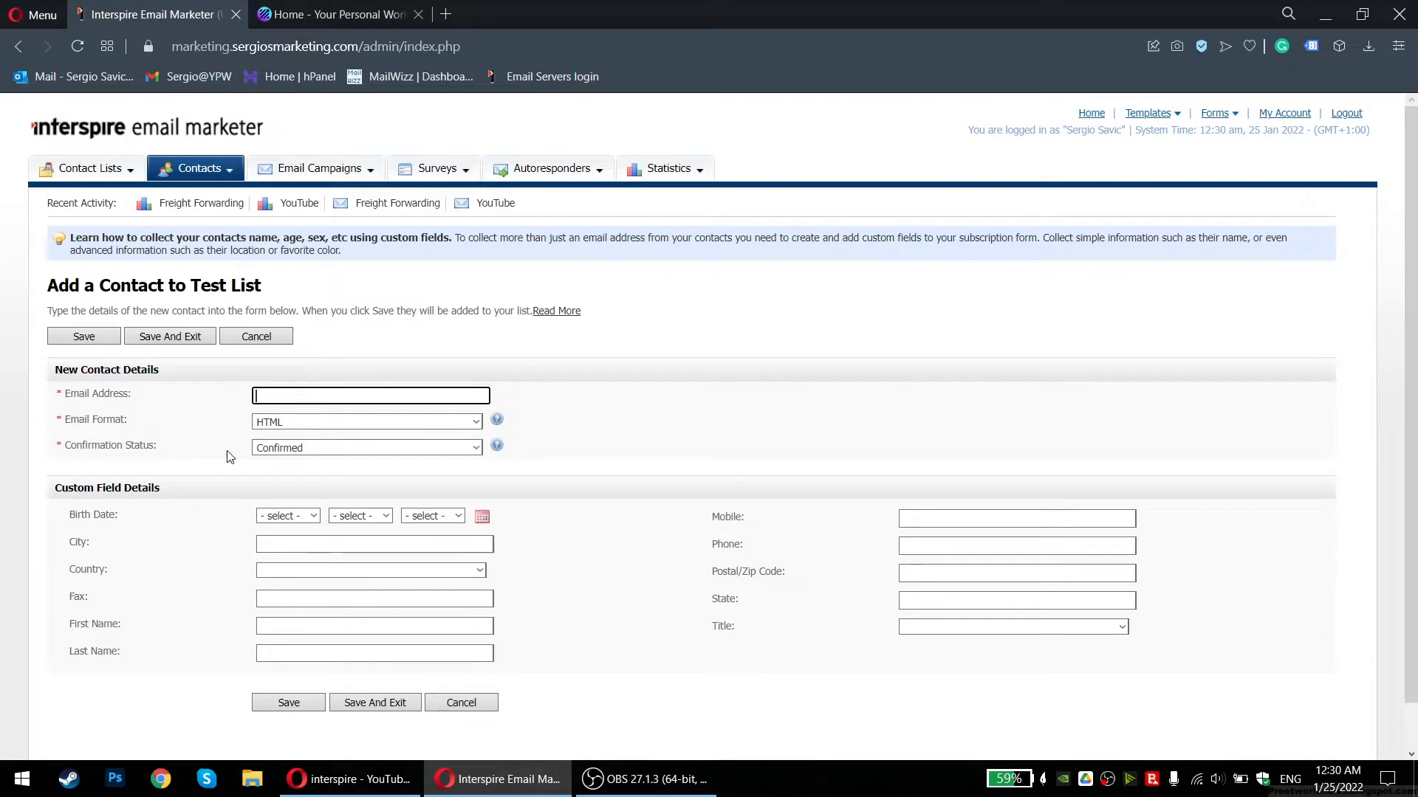
scroll(211, 475, down, 1)
scroll(185, 396, up, 1)
scroll(293, 186, down, 1)
click(463, 654)
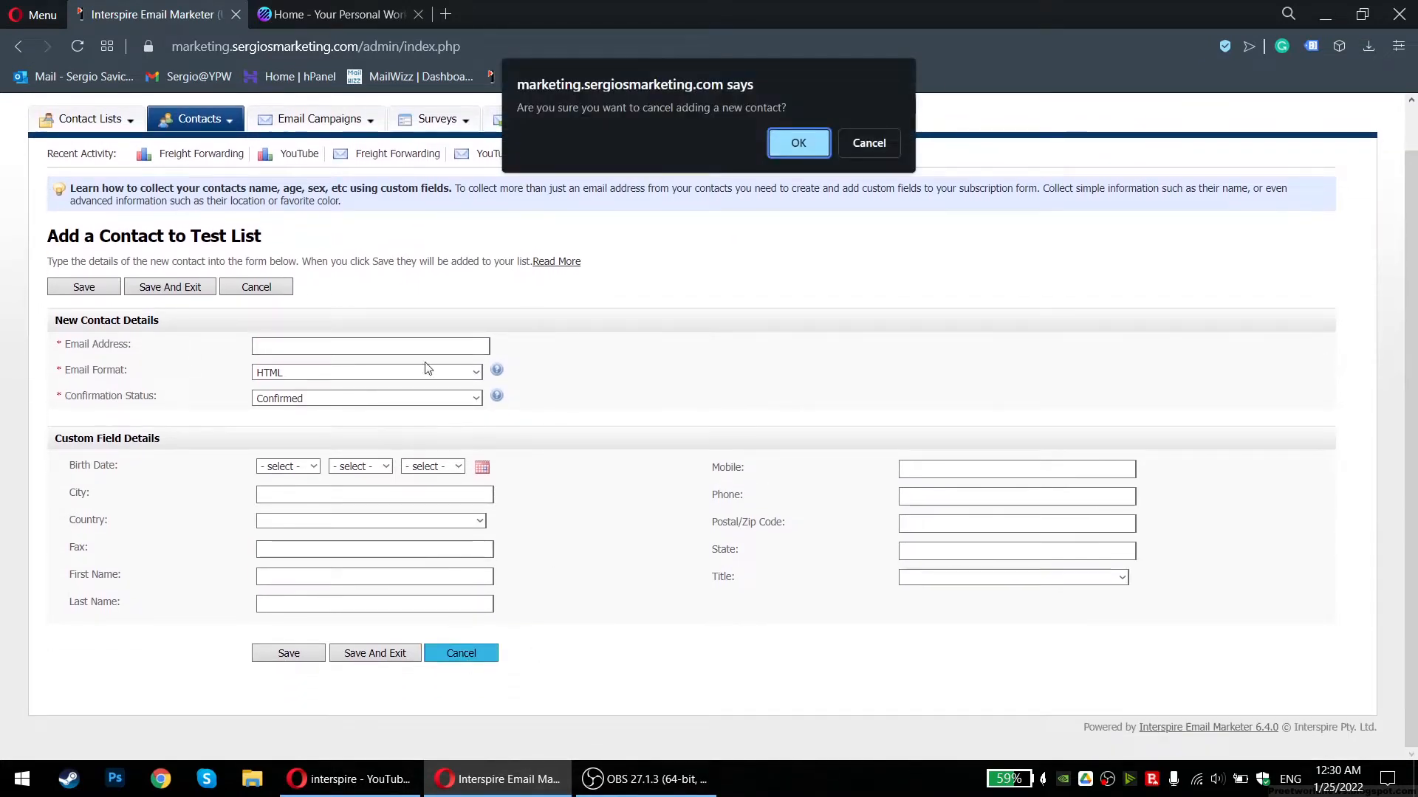
click(792, 155)
scroll(477, 444, down, 1)
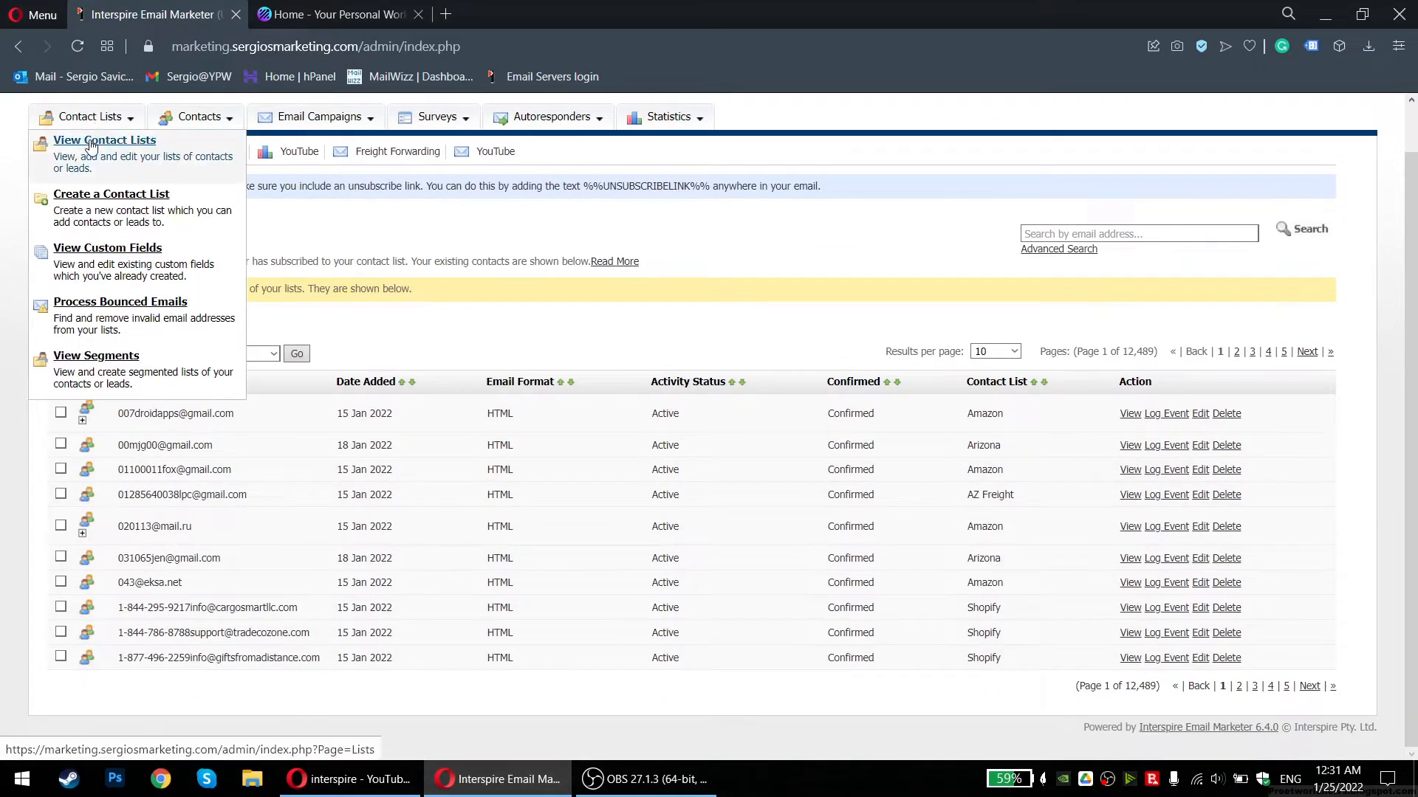
click(93, 140)
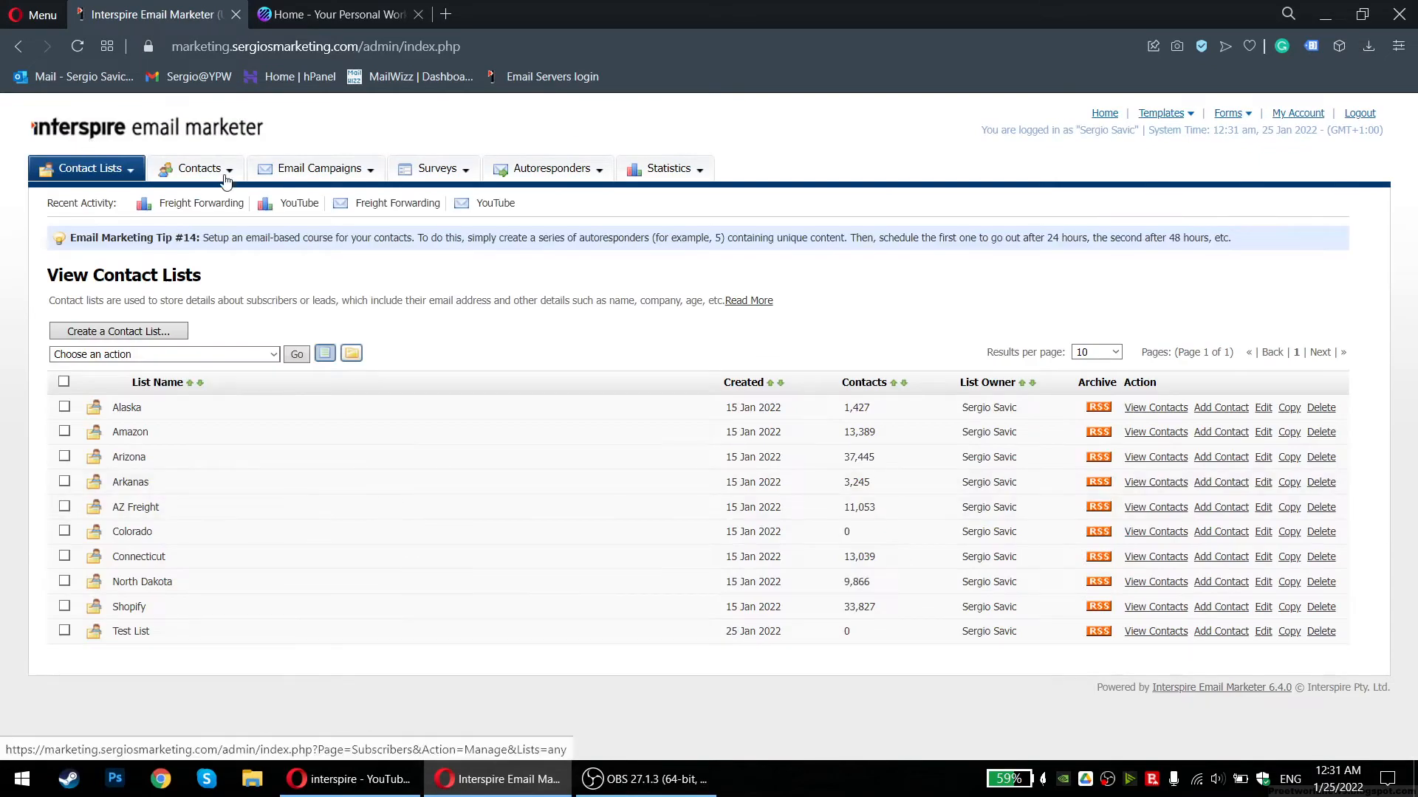
mouse_move(222, 175)
mouse_move(82, 170)
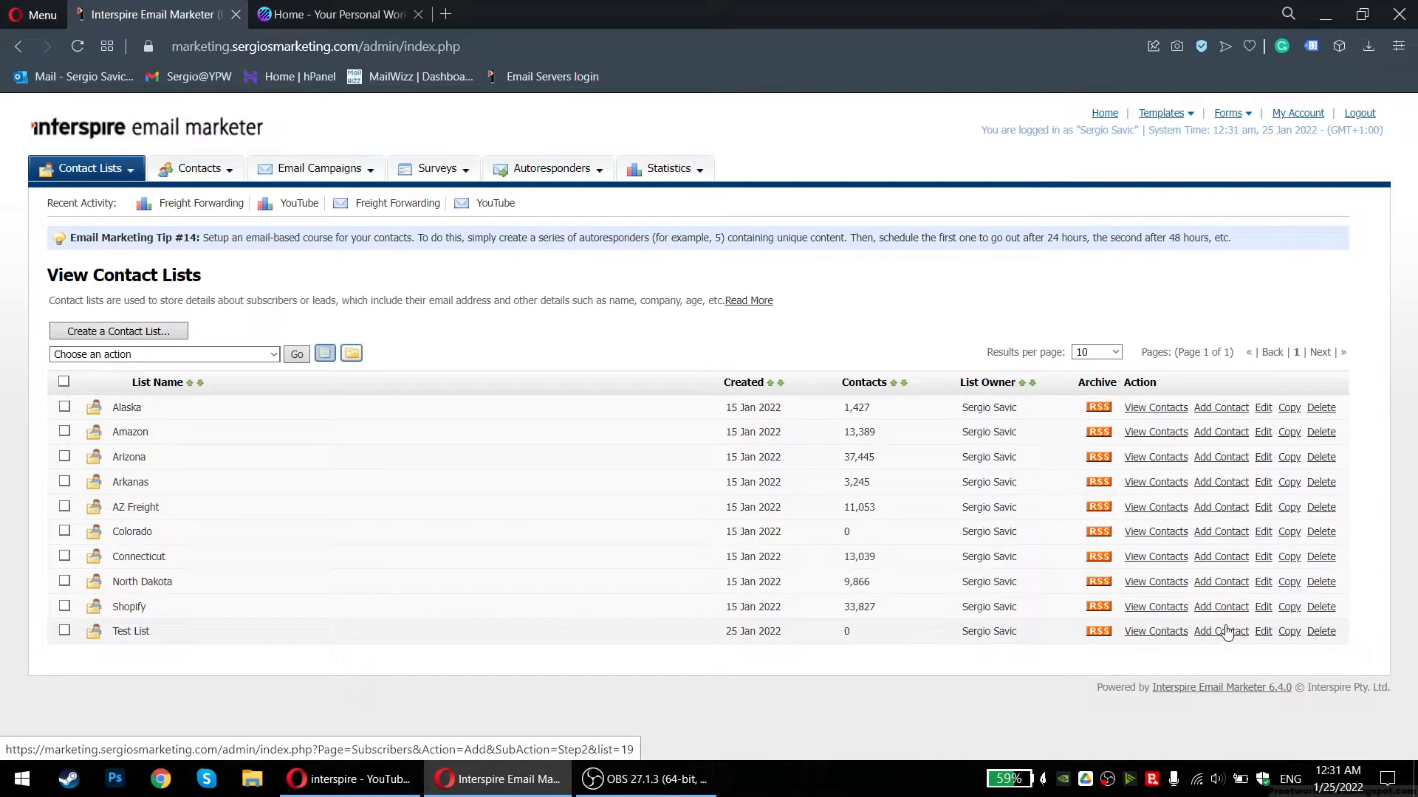
Open Test List's settings with Edit and save them again unchanged
click(1262, 632)
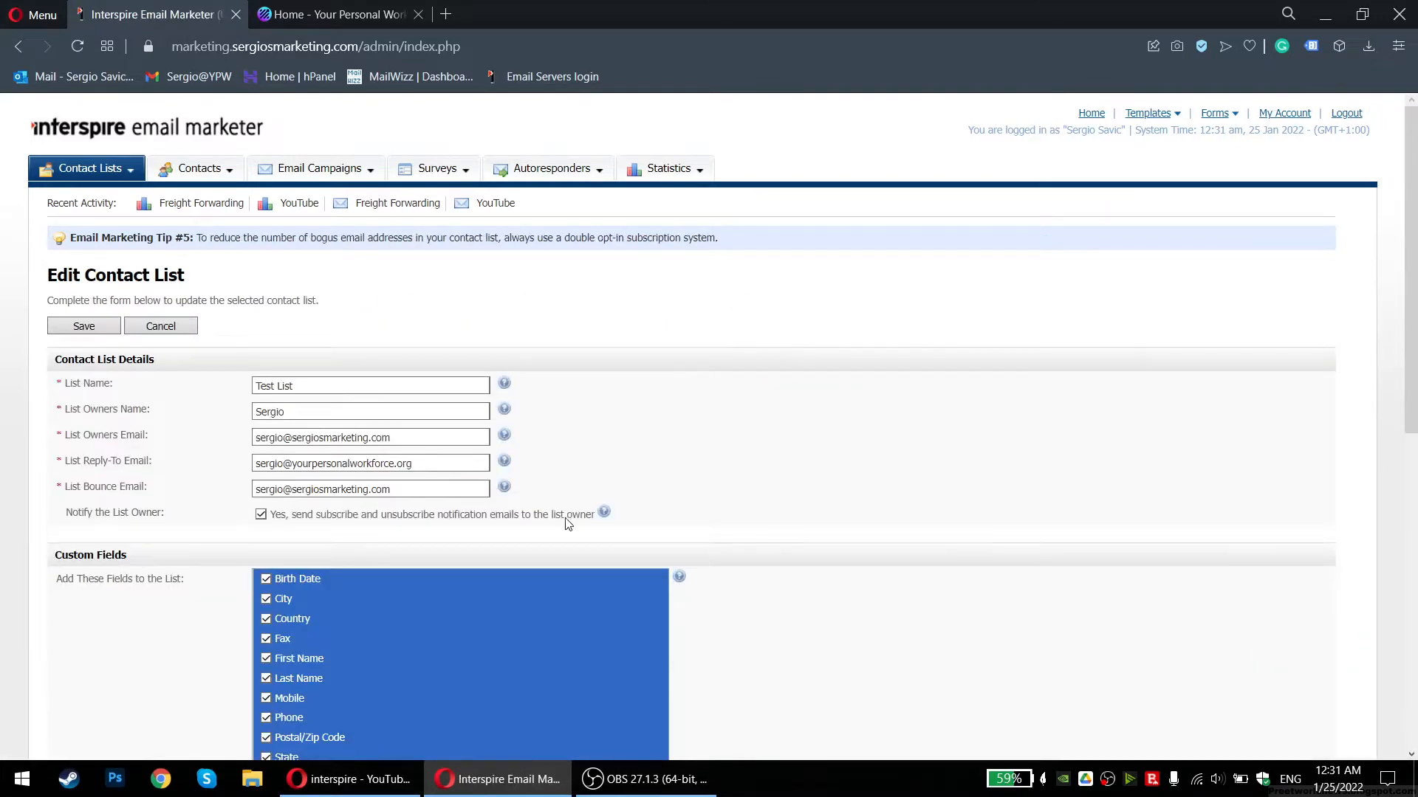
scroll(155, 451, down, 8)
click(299, 647)
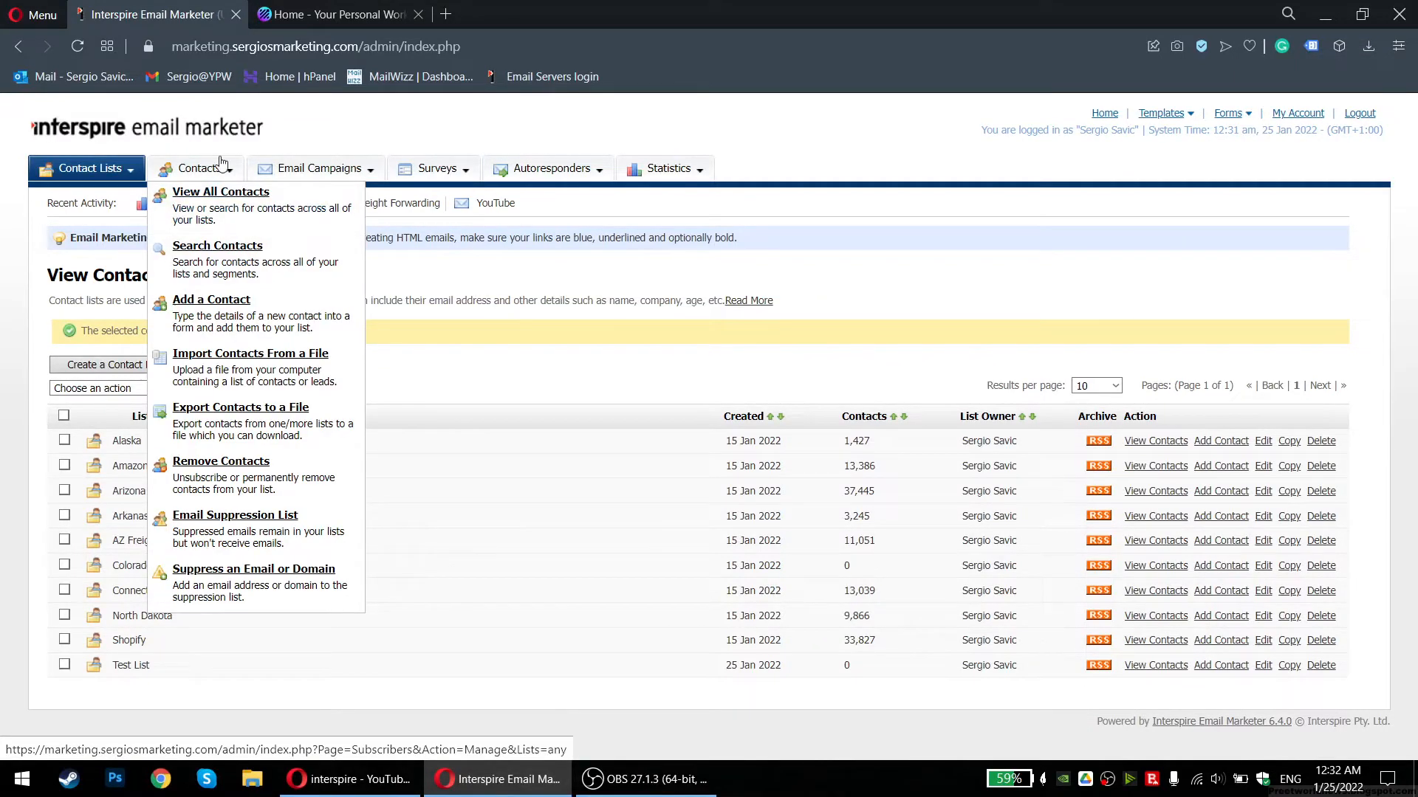
Start a file import into Test List, keeping the email format as HTML
click(230, 357)
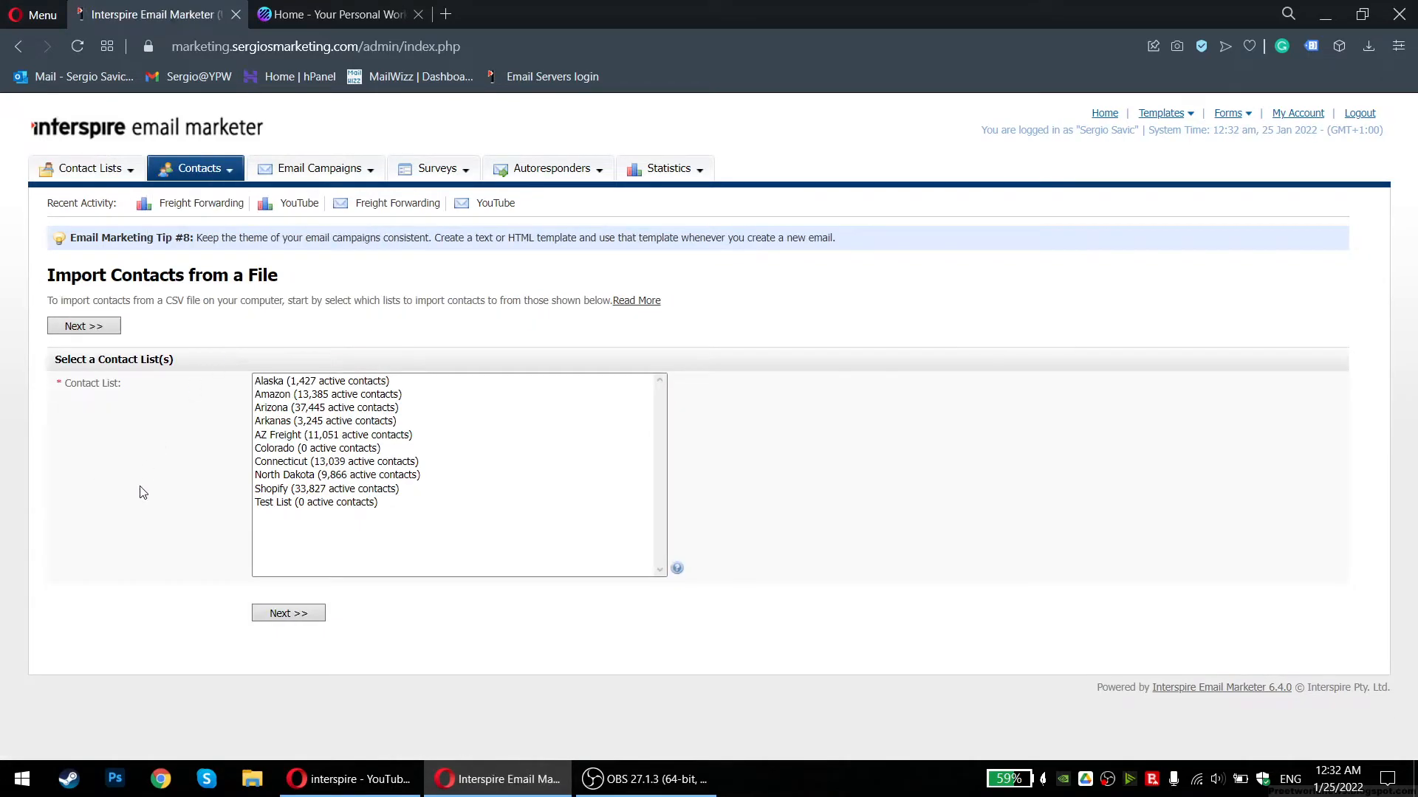
click(271, 505)
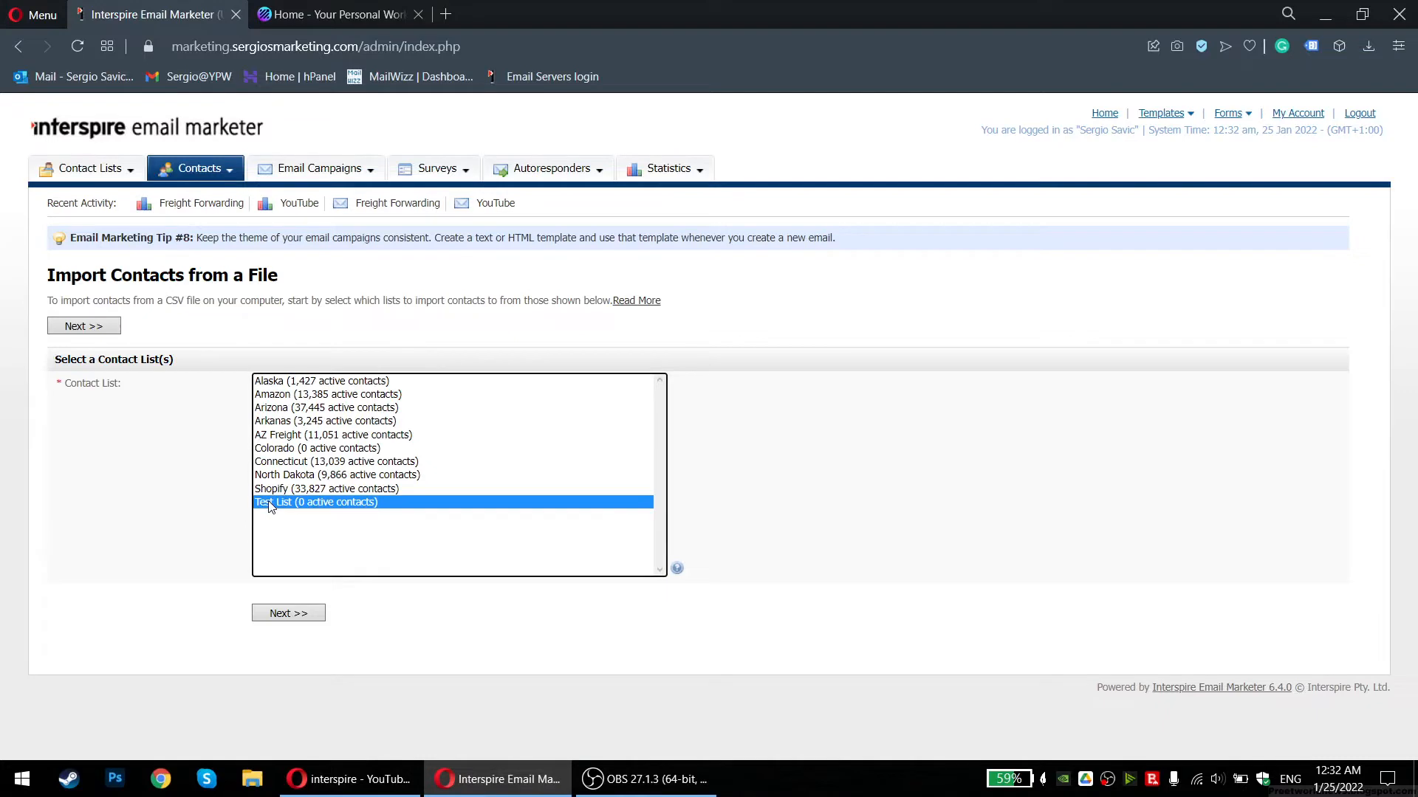
click(306, 616)
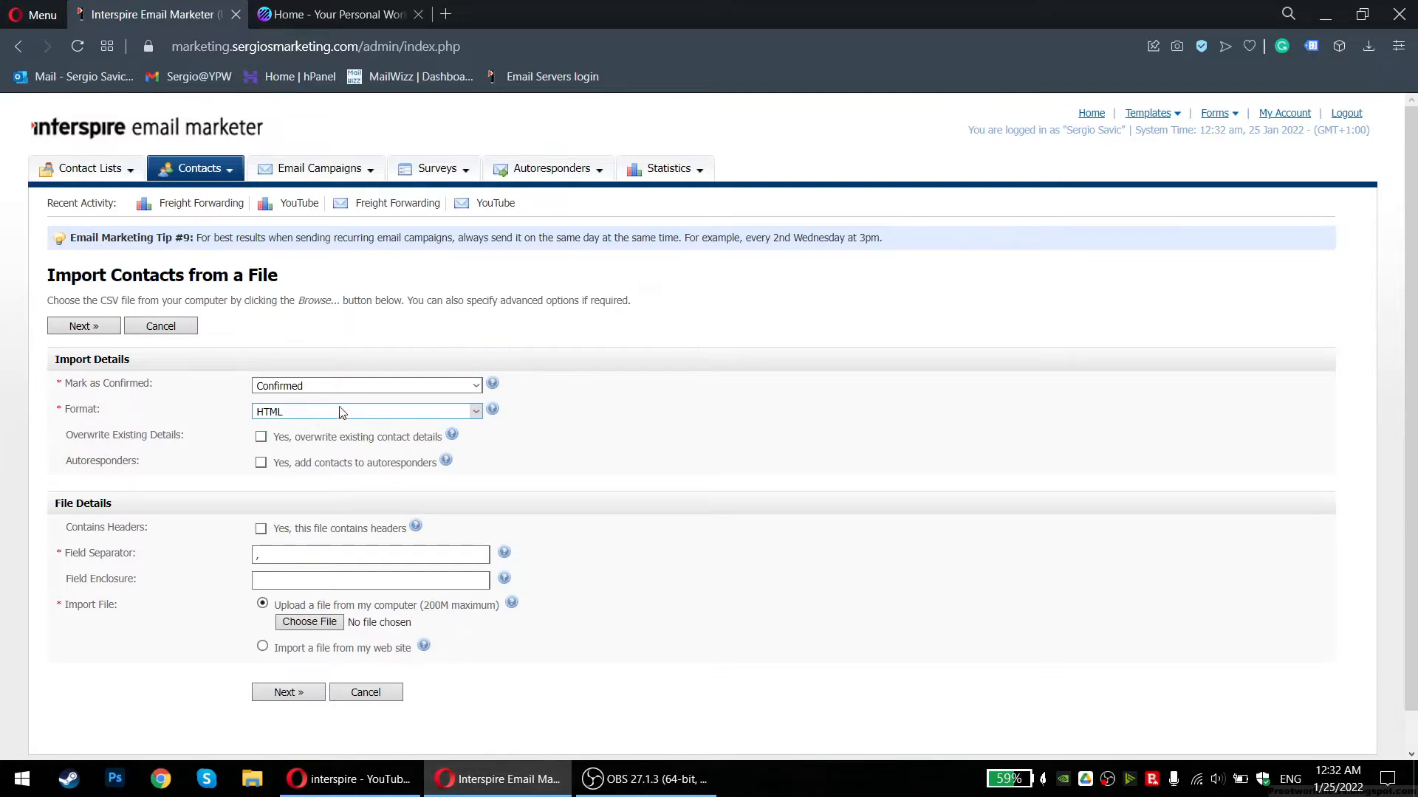
click(293, 423)
click(290, 418)
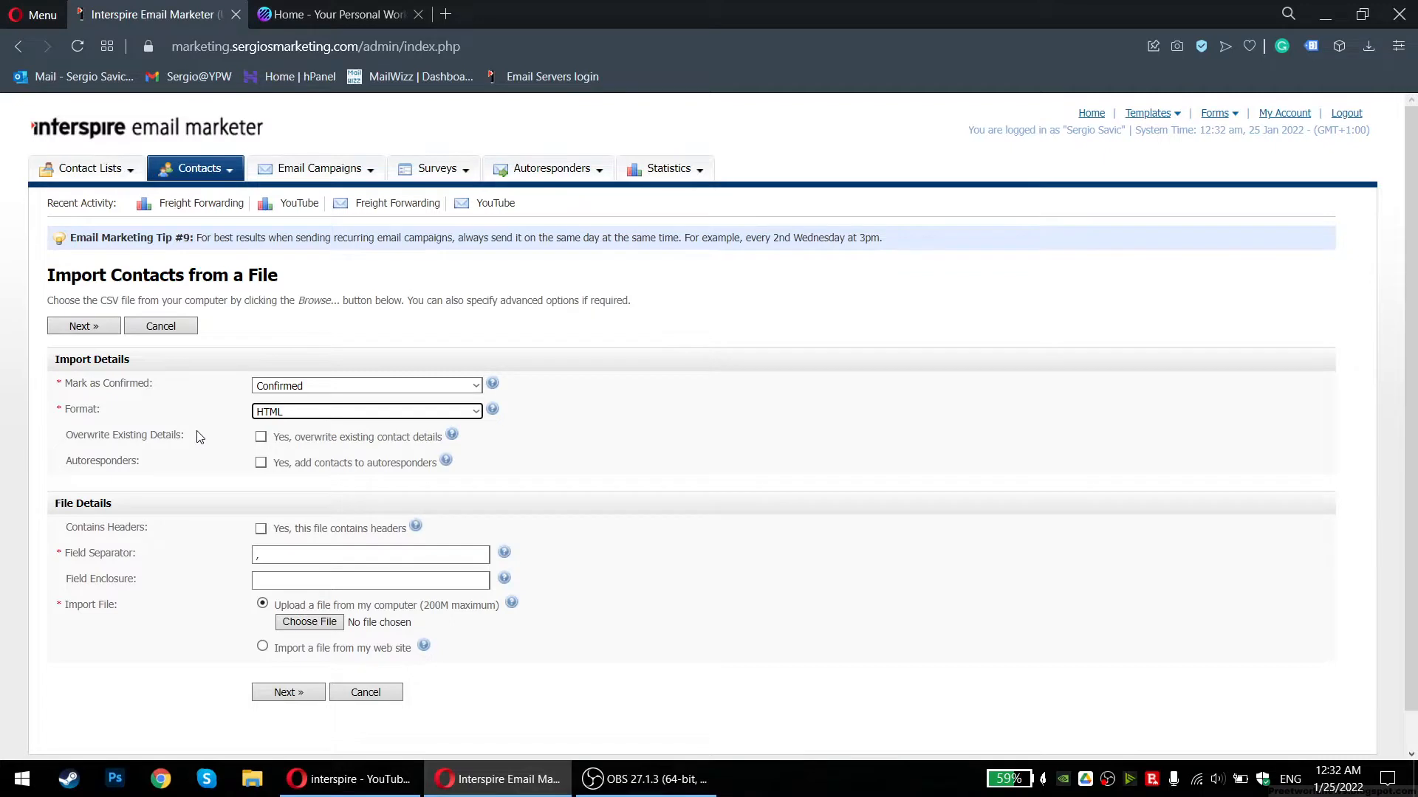
scroll(191, 432, down, 1)
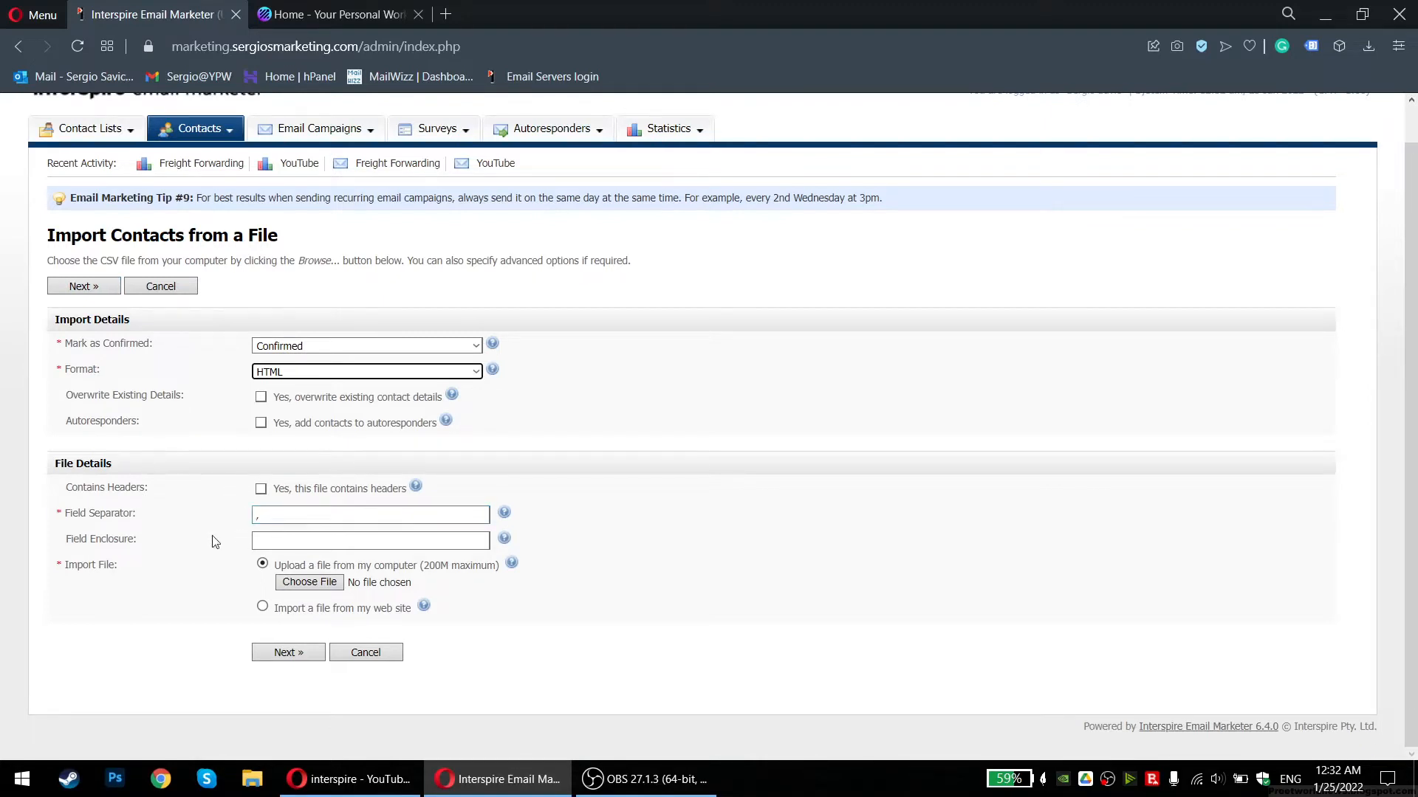
Upload SD Valid.csv from My Drive's Clean emails 2020 folder and map its Email column to Email Address
click(302, 584)
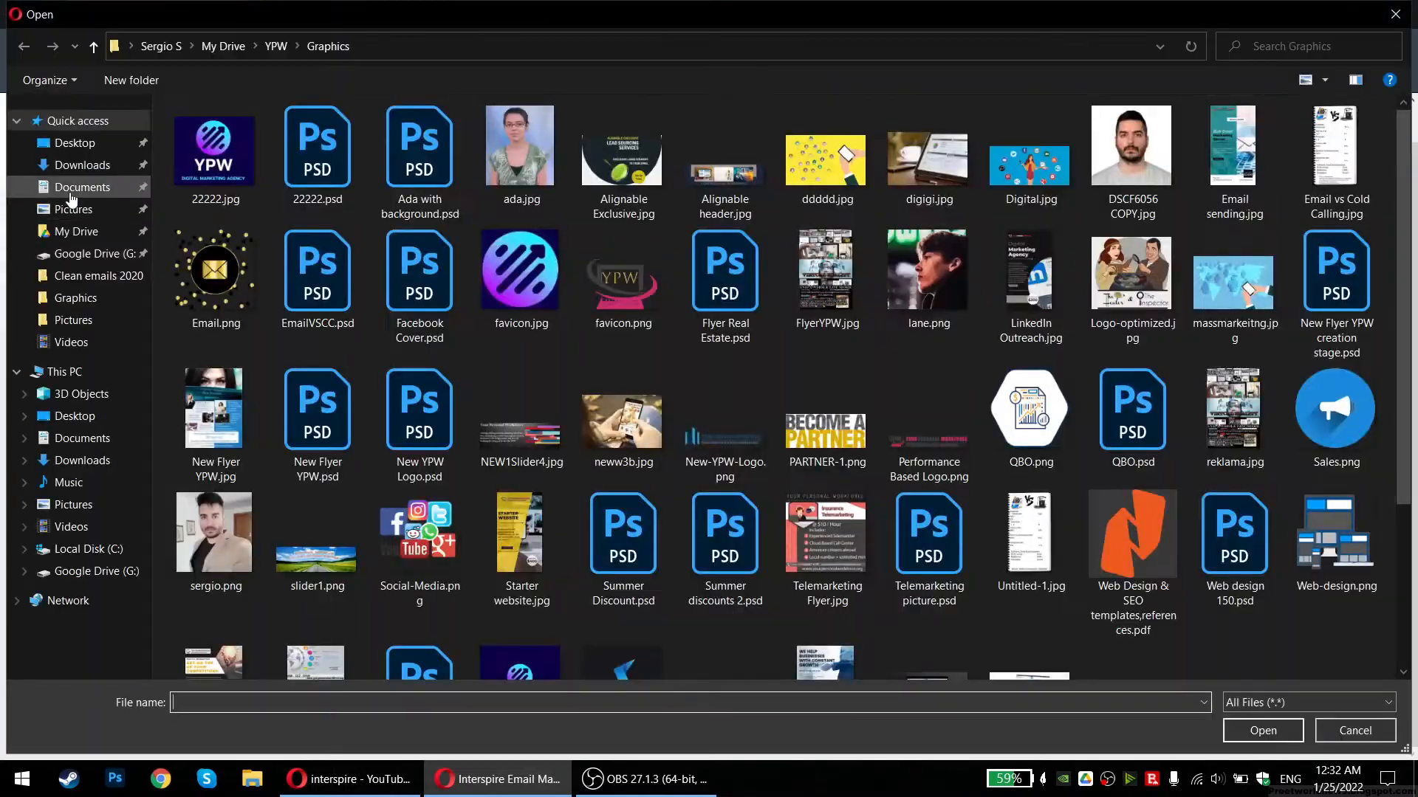
click(68, 186)
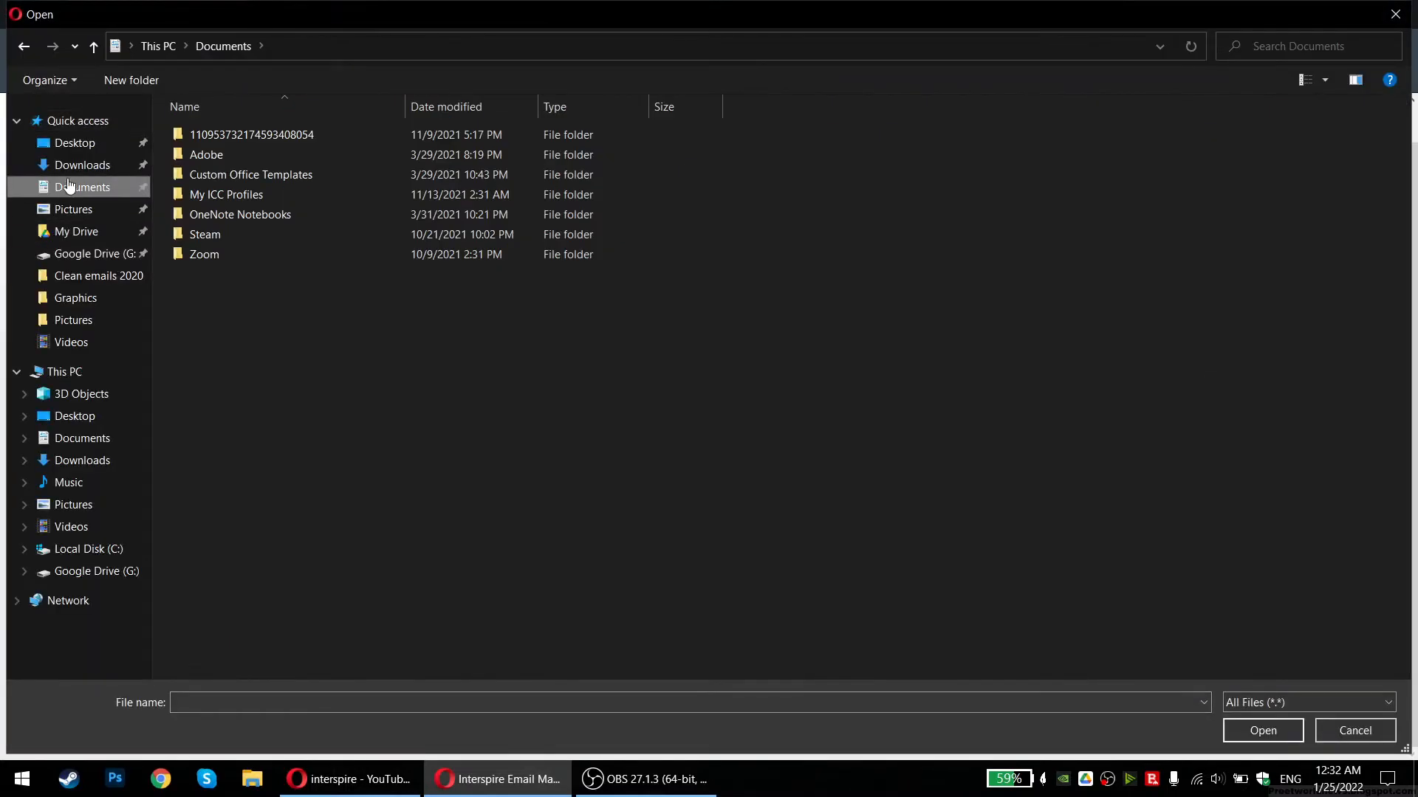
click(71, 231)
double_click(448, 183)
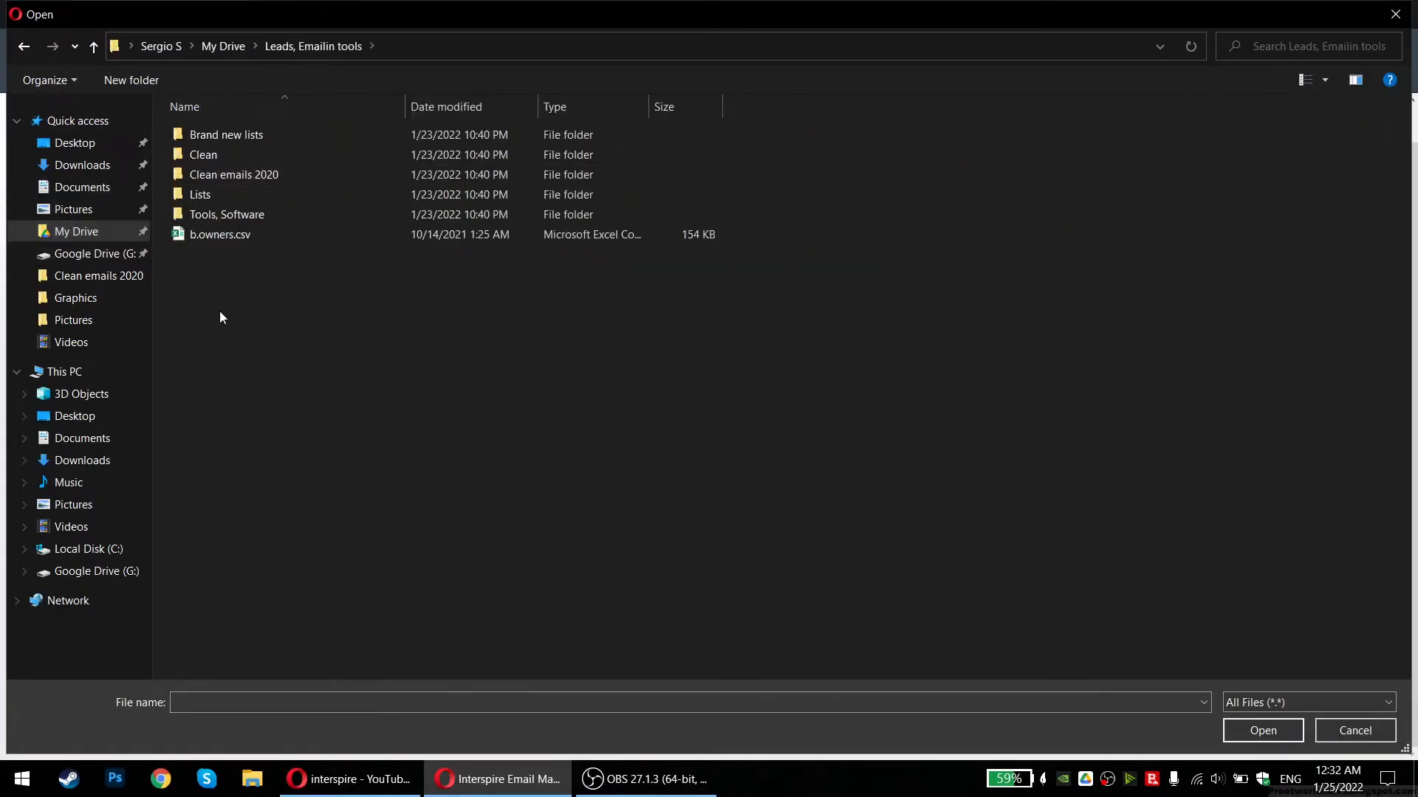
double_click(251, 154)
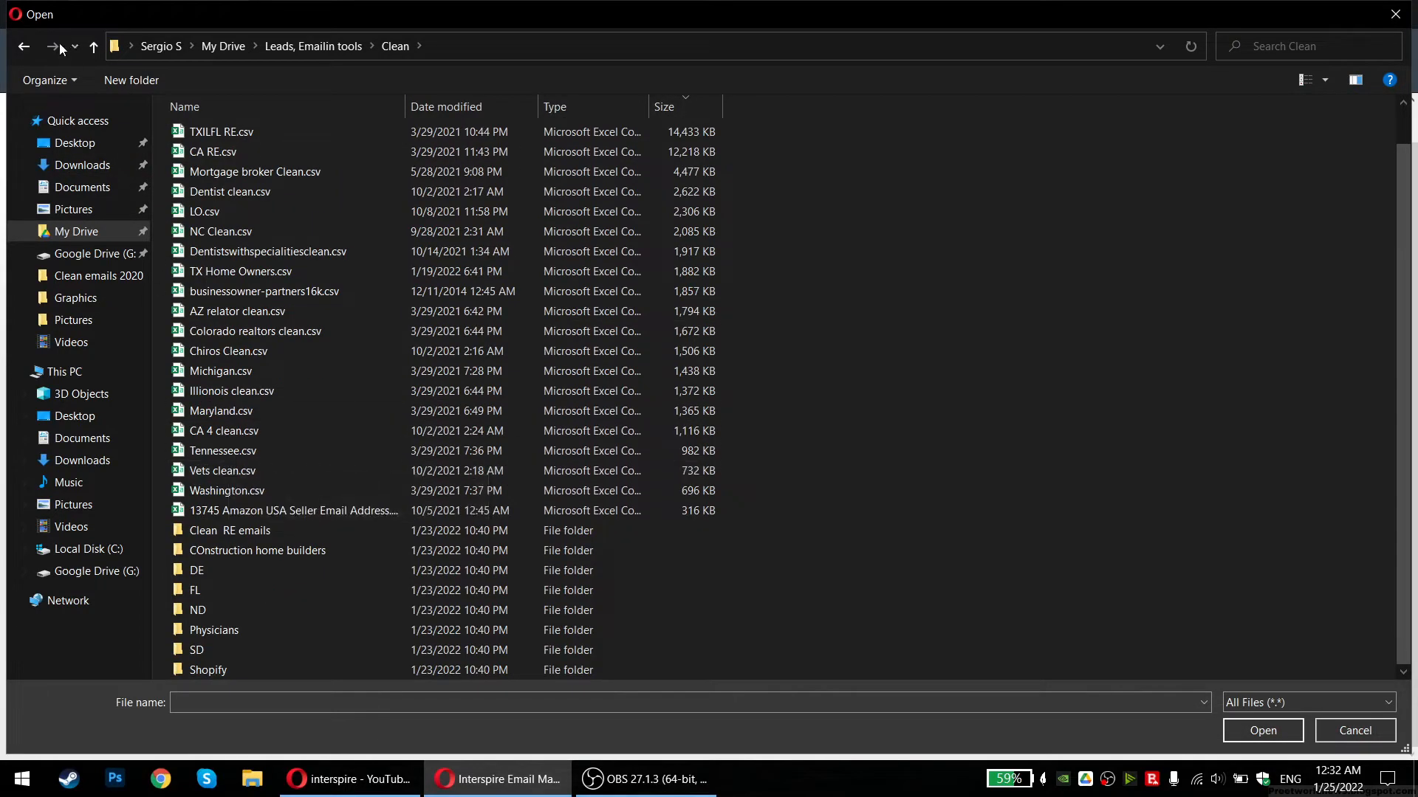
click(24, 45)
double_click(219, 174)
click(680, 105)
scroll(454, 436, down, 10)
scroll(444, 424, down, 4)
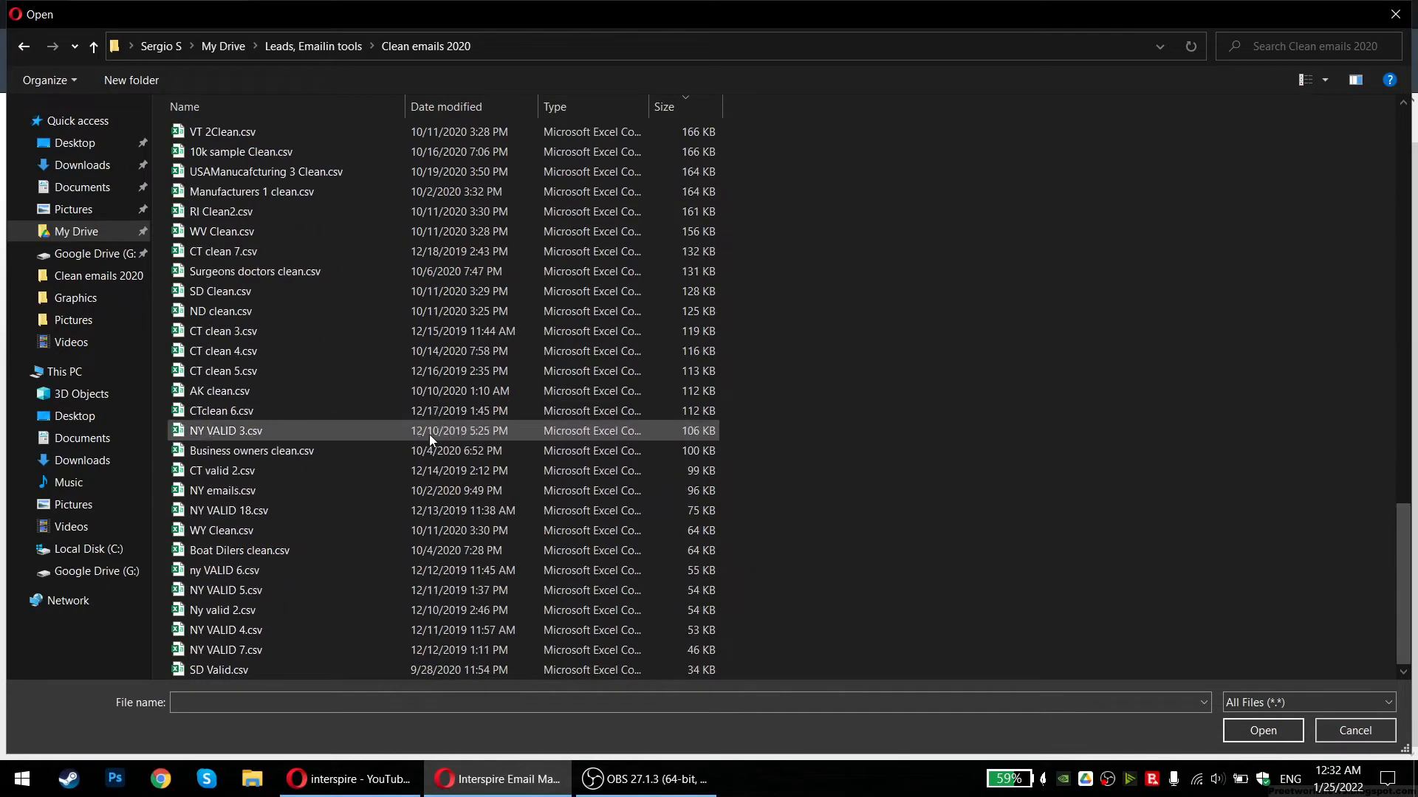
double_click(202, 670)
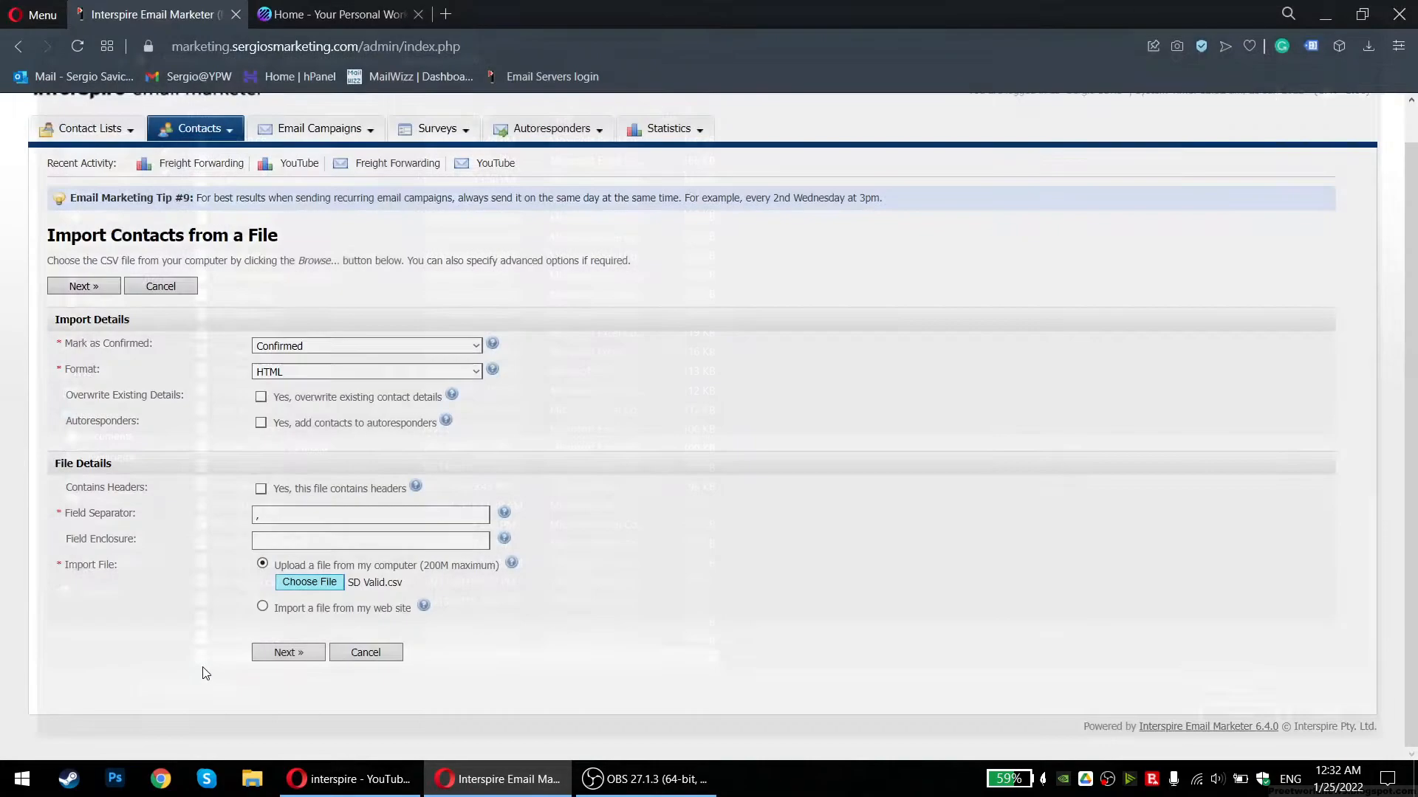
click(300, 654)
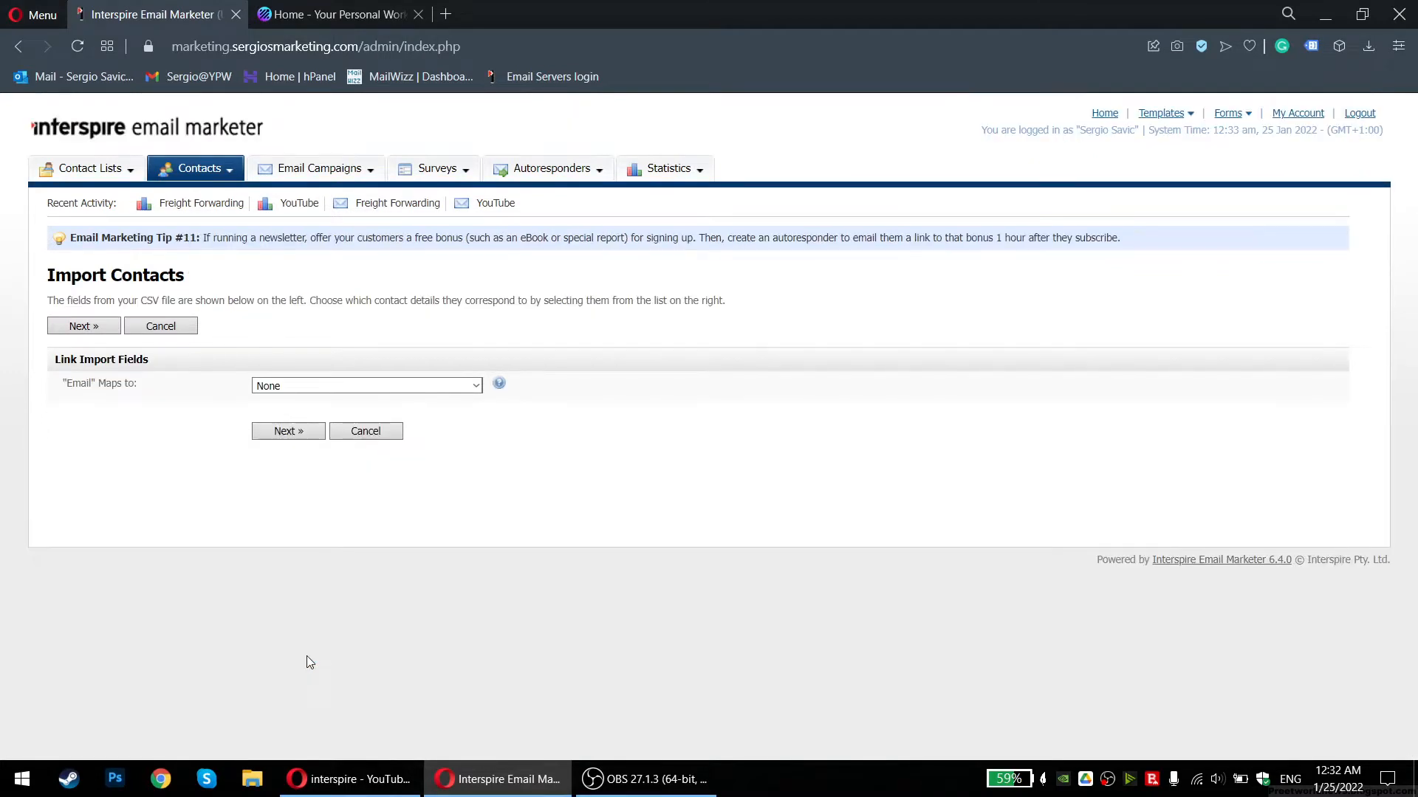
click(308, 388)
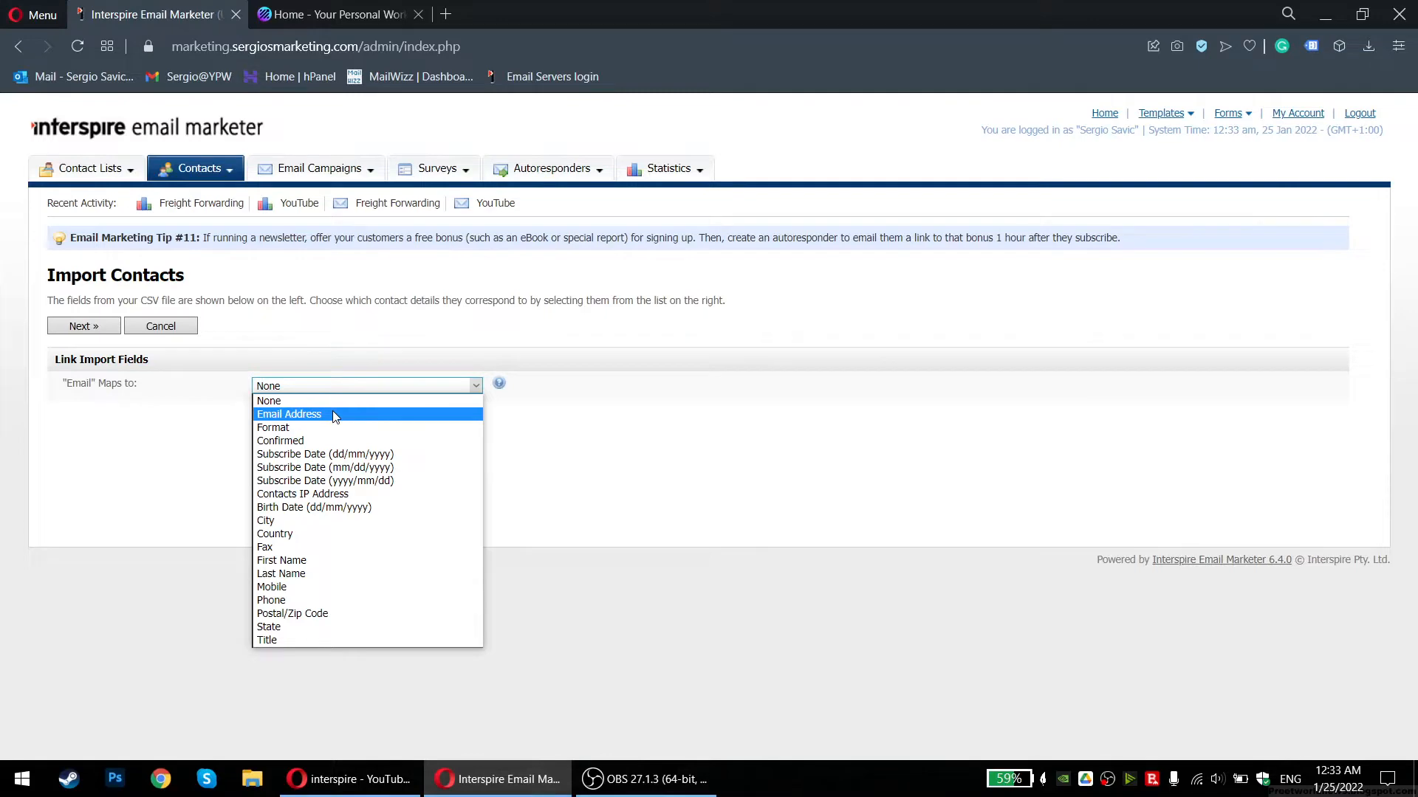
click(332, 414)
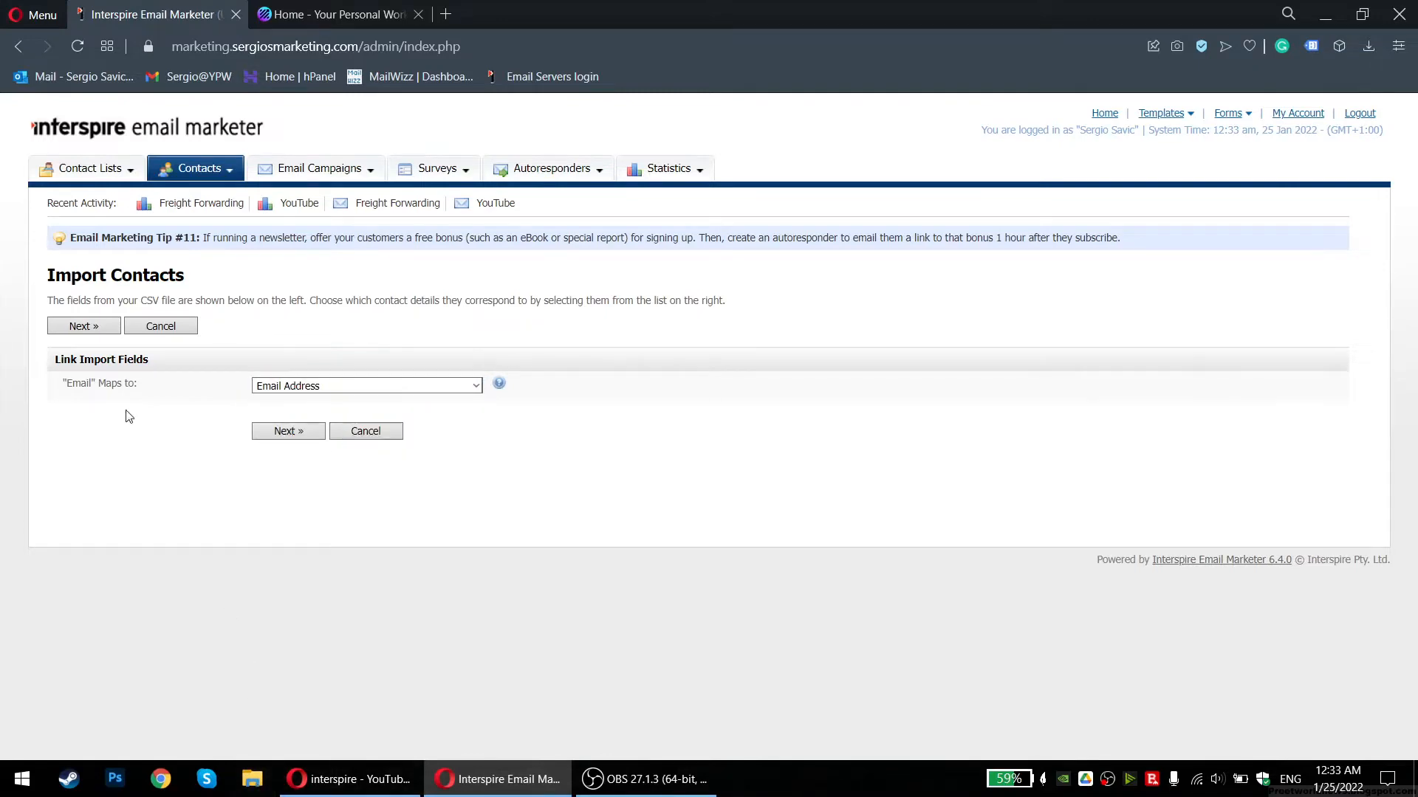
Open File Explorer at My Drive on Google Drive, selecting the Clients folder
click(252, 779)
click(369, 333)
click(349, 310)
click(669, 291)
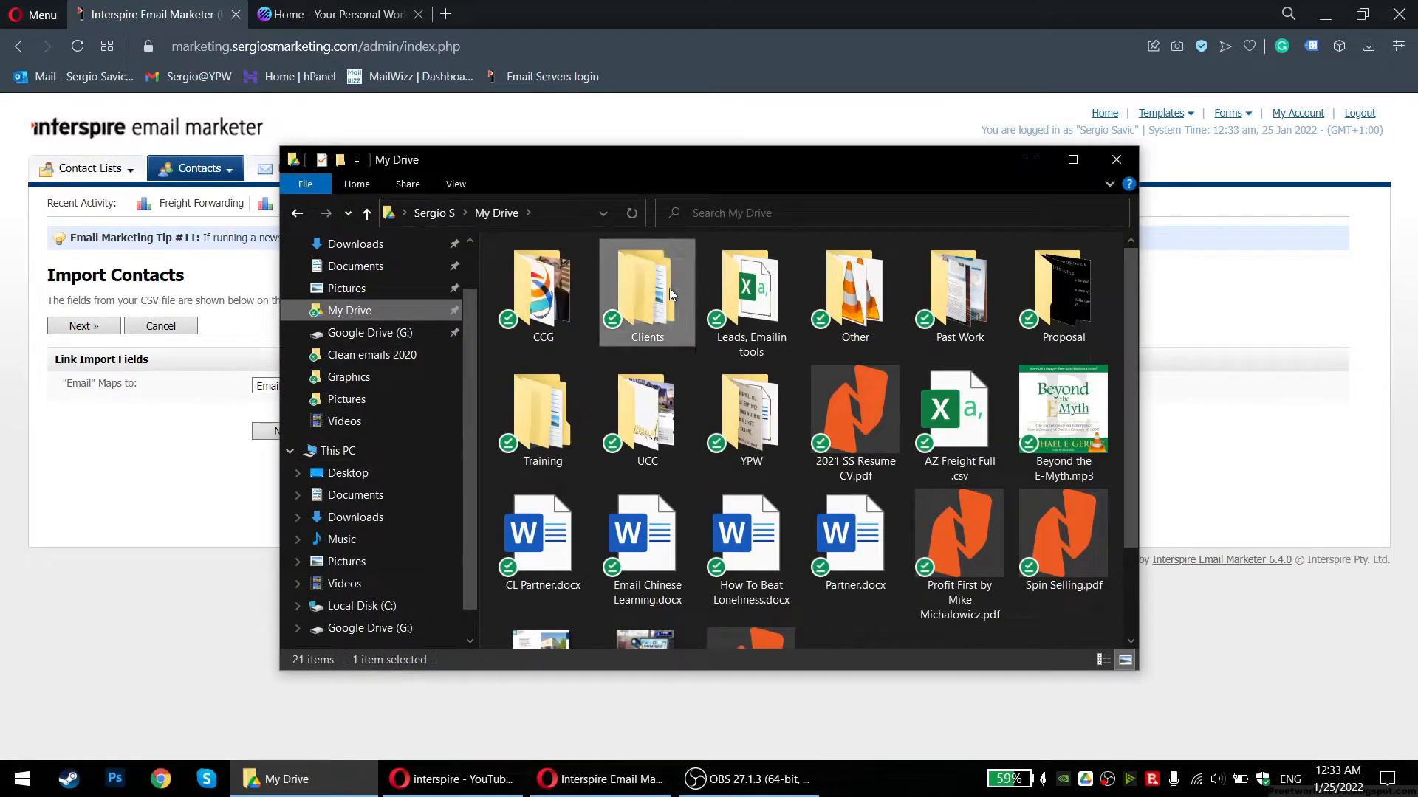
Browse My Drive > Leads, Emailin tools > Clean emails 2020 and open SD Valid.csv
double_click(669, 288)
click(298, 213)
double_click(719, 290)
double_click(551, 292)
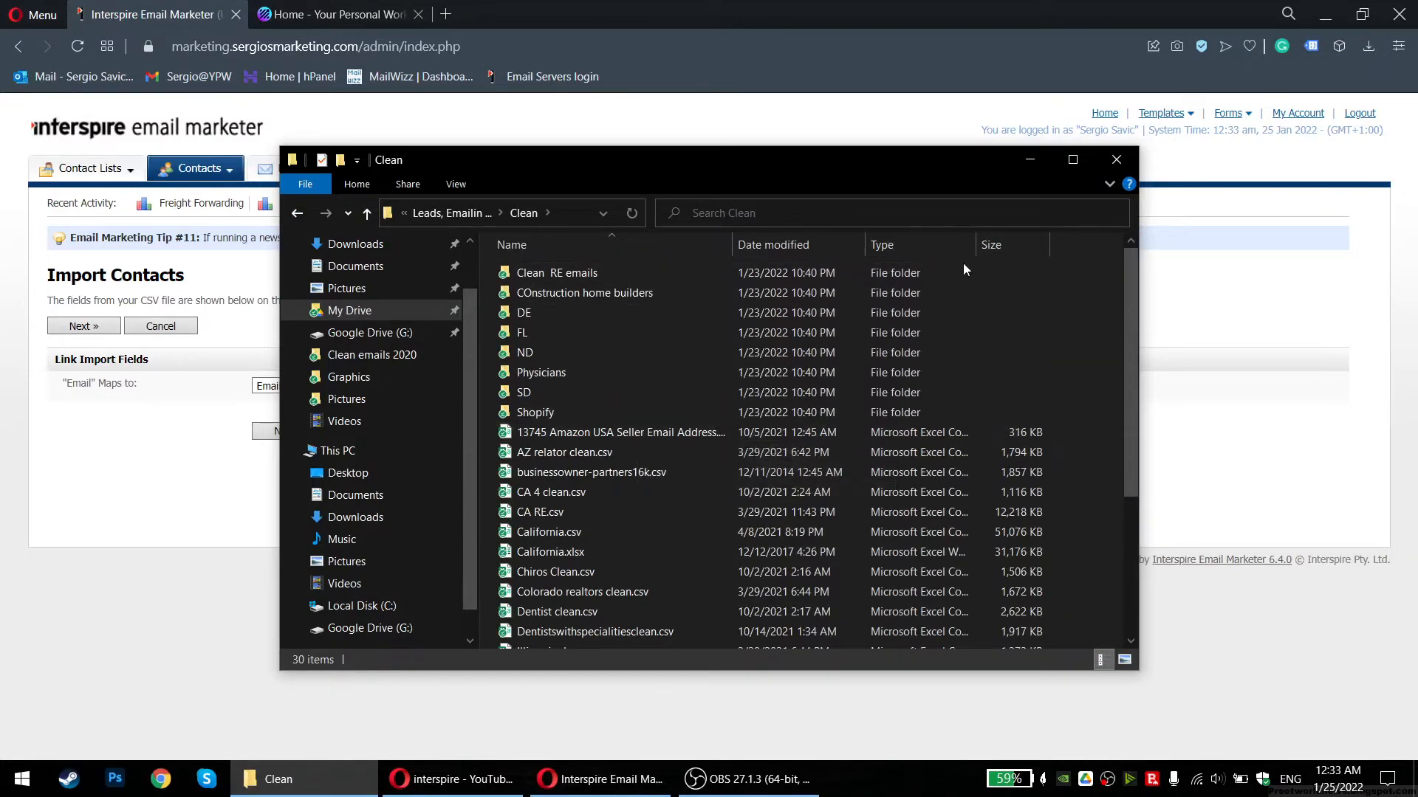
click(998, 242)
scroll(708, 458, down, 4)
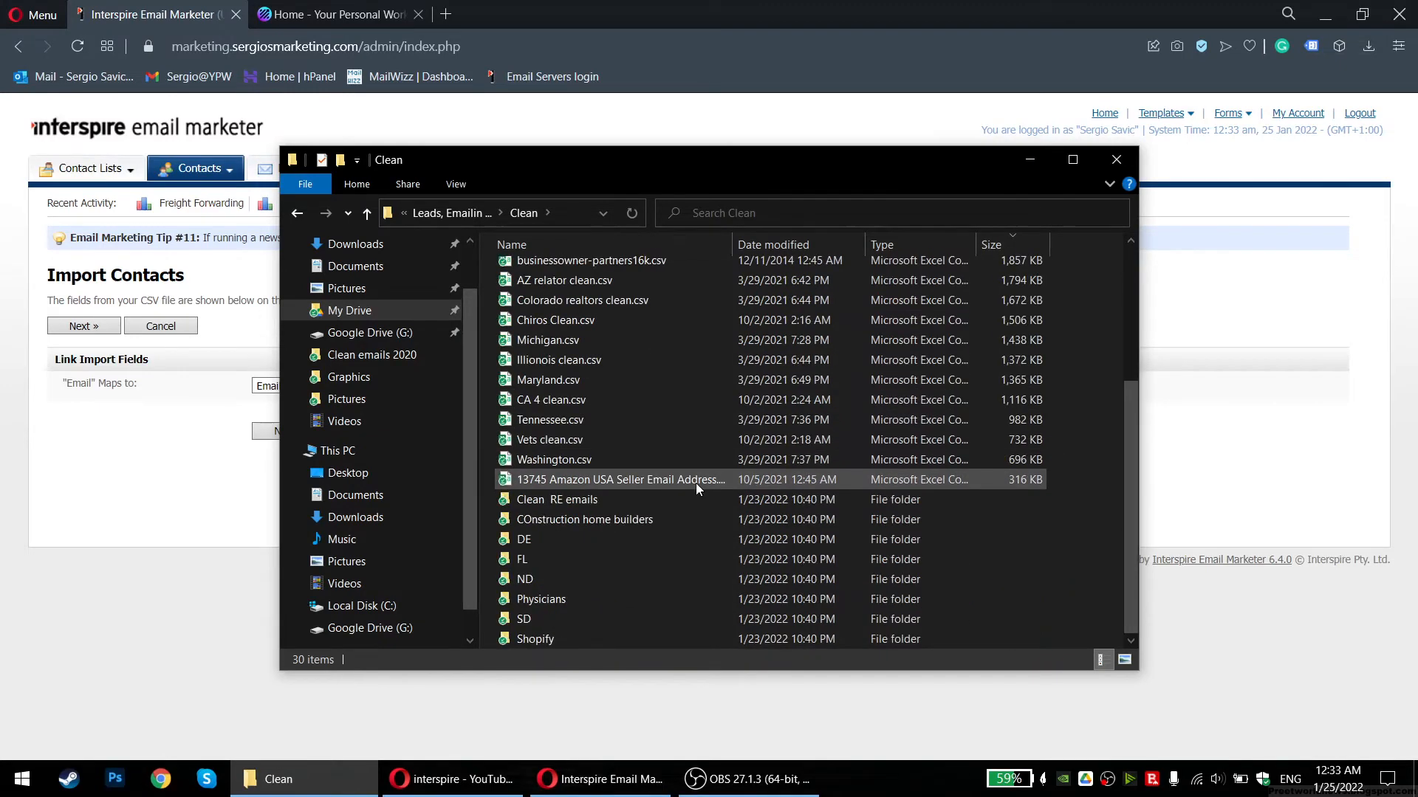
click(576, 245)
click(298, 214)
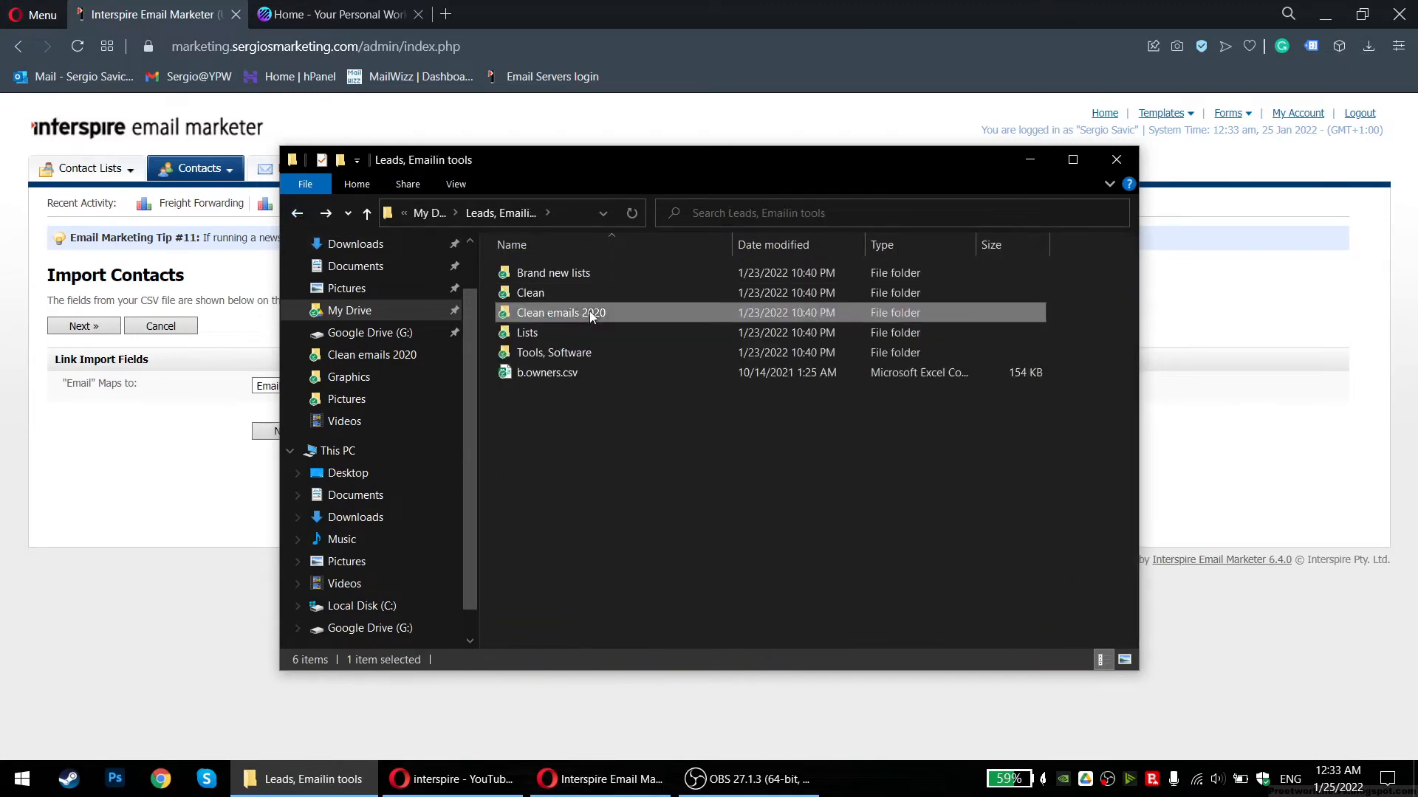
double_click(588, 312)
scroll(672, 450, down, 20)
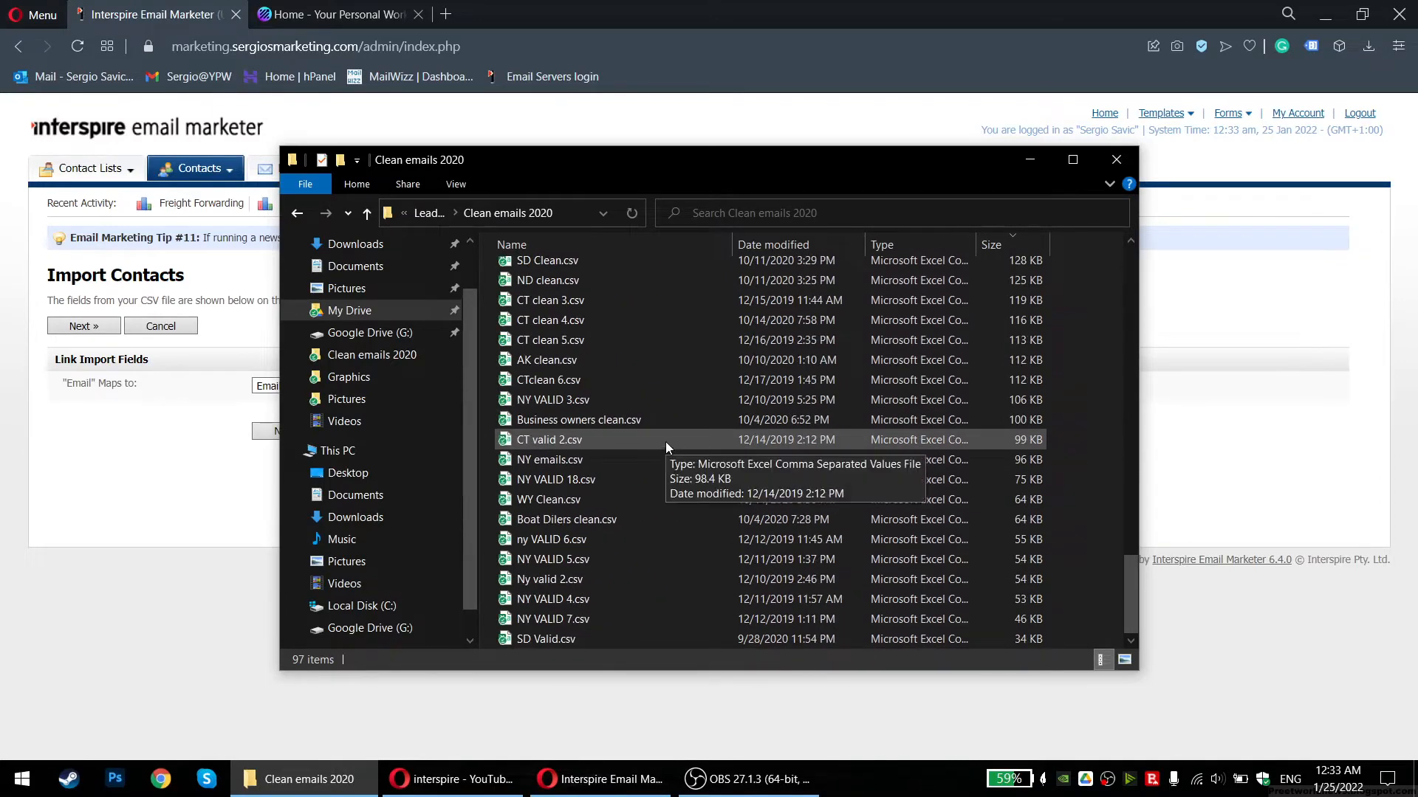
click(538, 639)
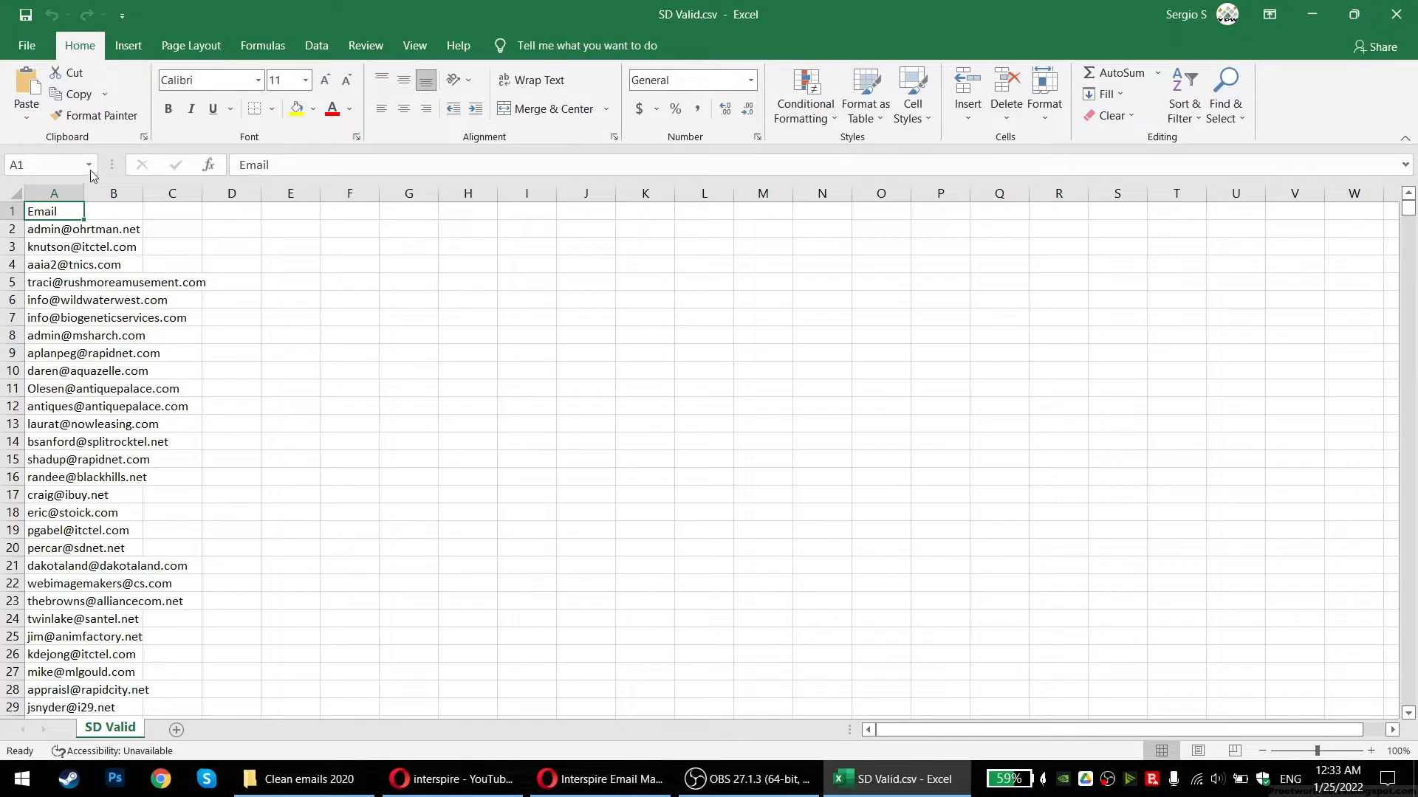
Widen column A so the e-mail addresses show in full, and scroll through the list
drag(81, 186, 220, 197)
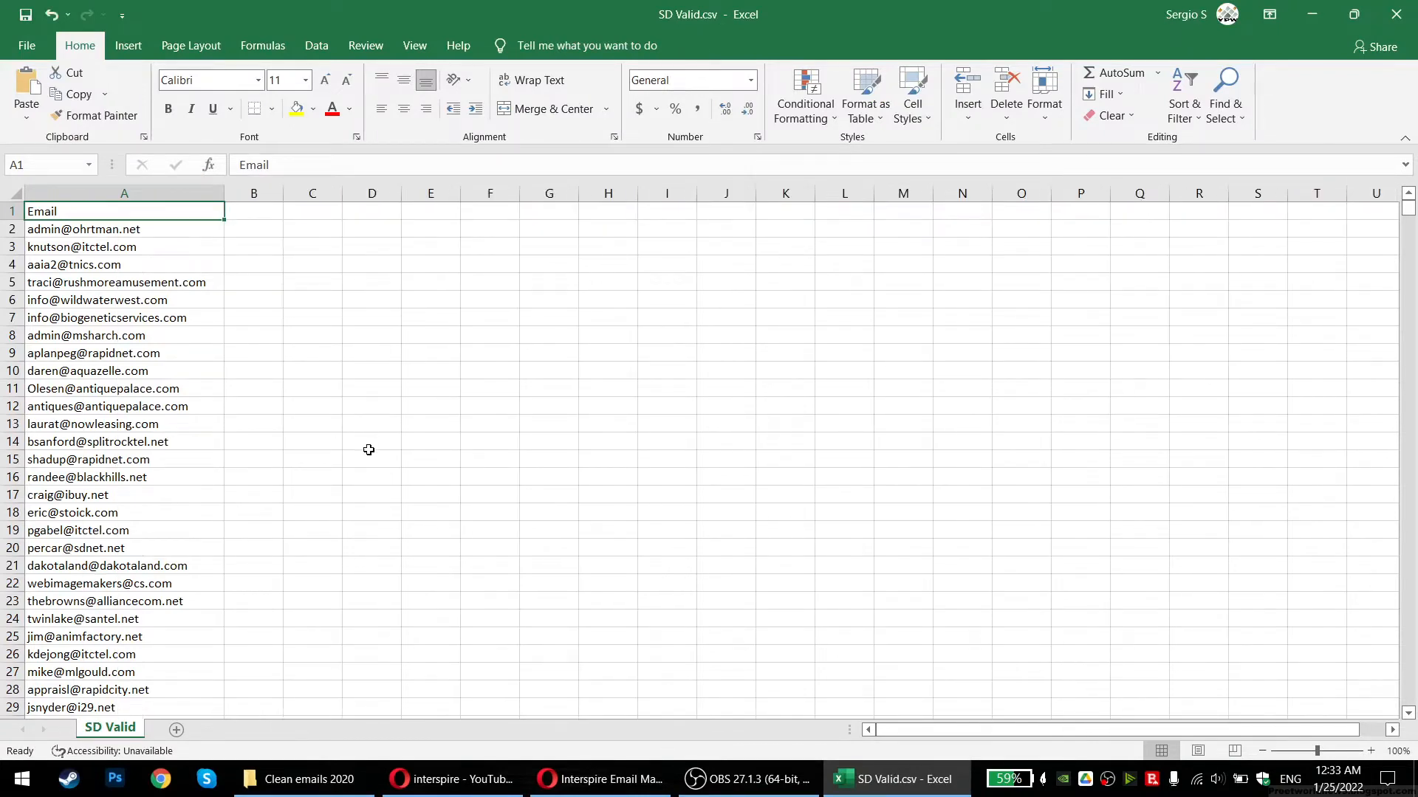
drag(53, 229, 72, 458)
click(71, 458)
scroll(225, 347, down, 9)
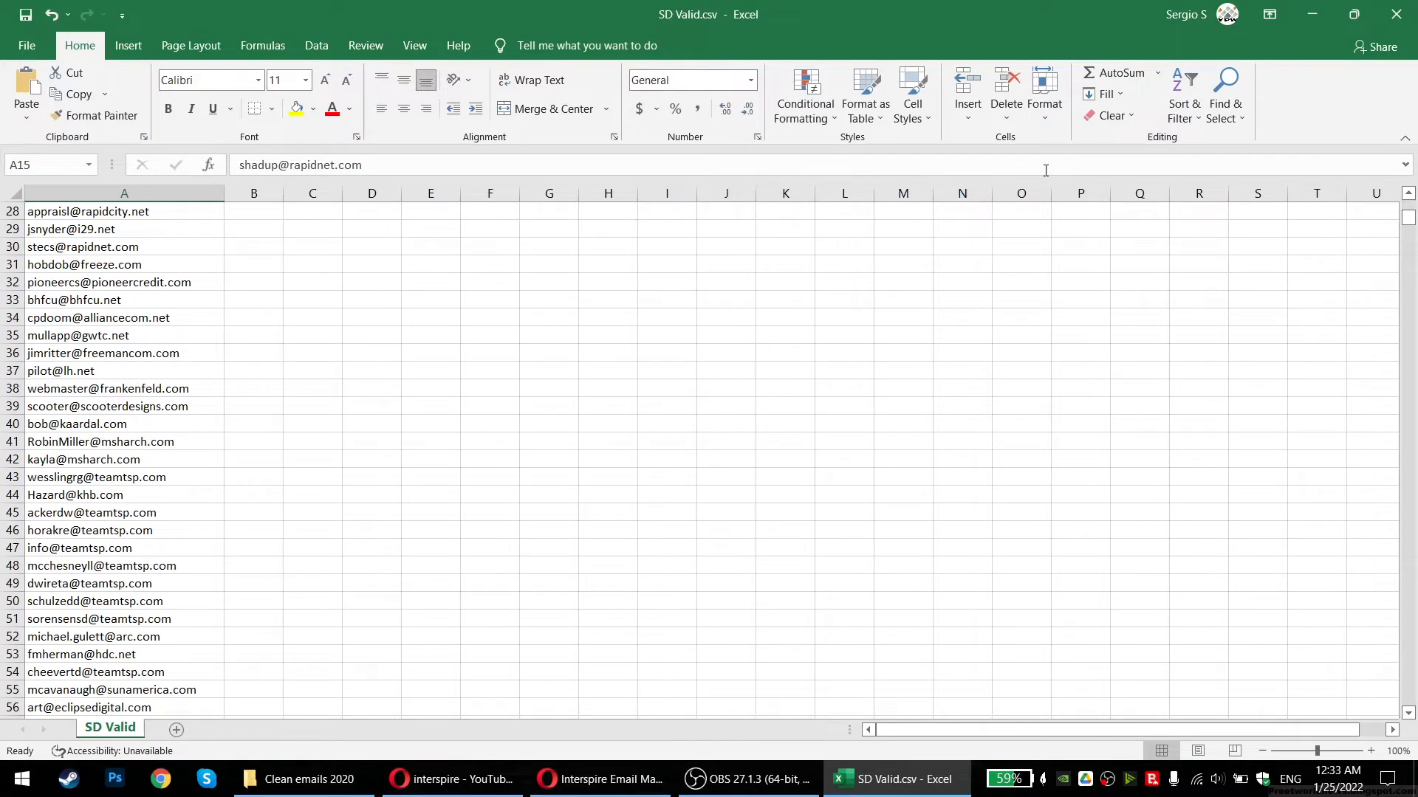
mouse_move(1407, 220)
mouse_down()
mouse_move(1407, 698)
mouse_move(1407, 211)
mouse_up()
Close the SD Valid.csv workbook and bring the Clean emails 2020 folder back to the front
click(272, 193)
click(267, 210)
click(313, 192)
click(311, 216)
click(281, 214)
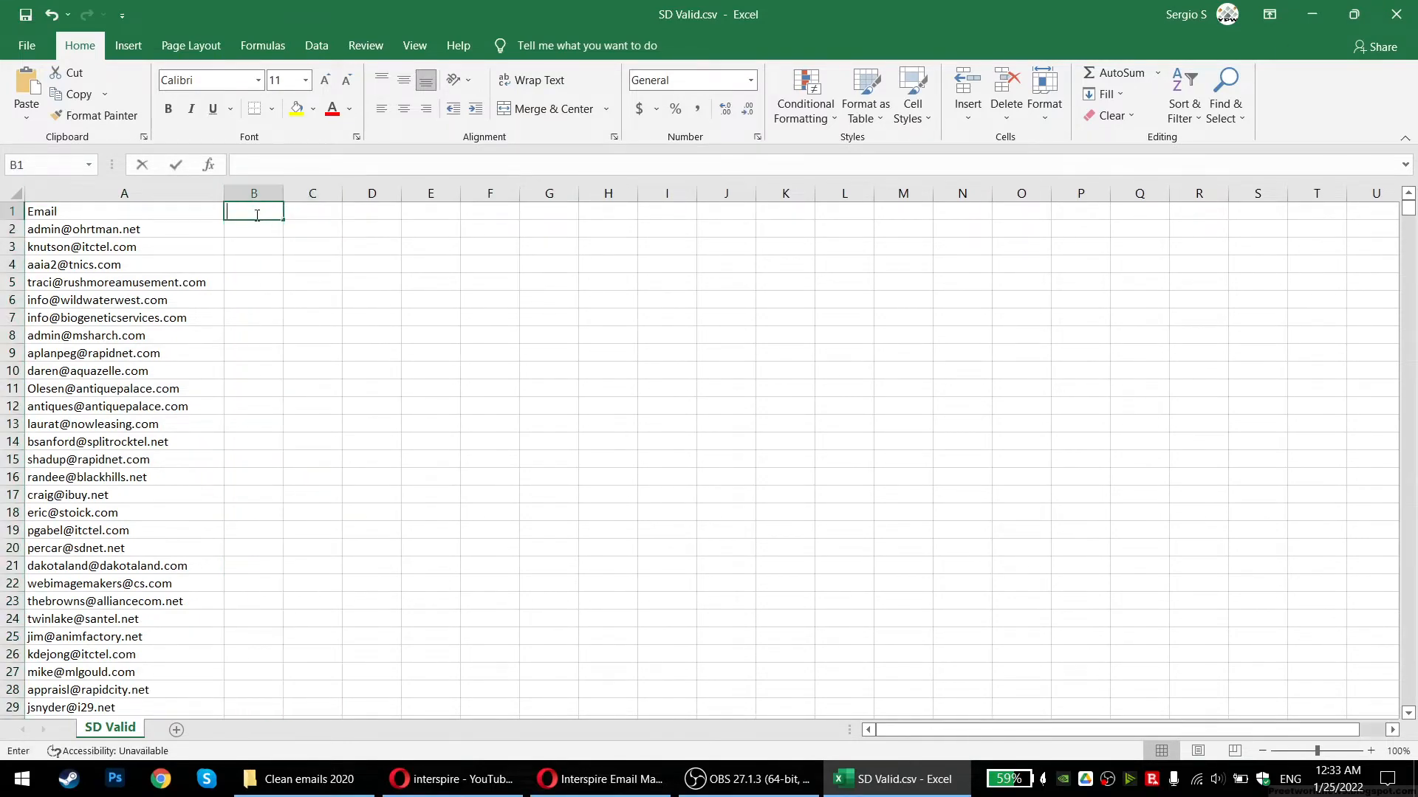
click(1395, 14)
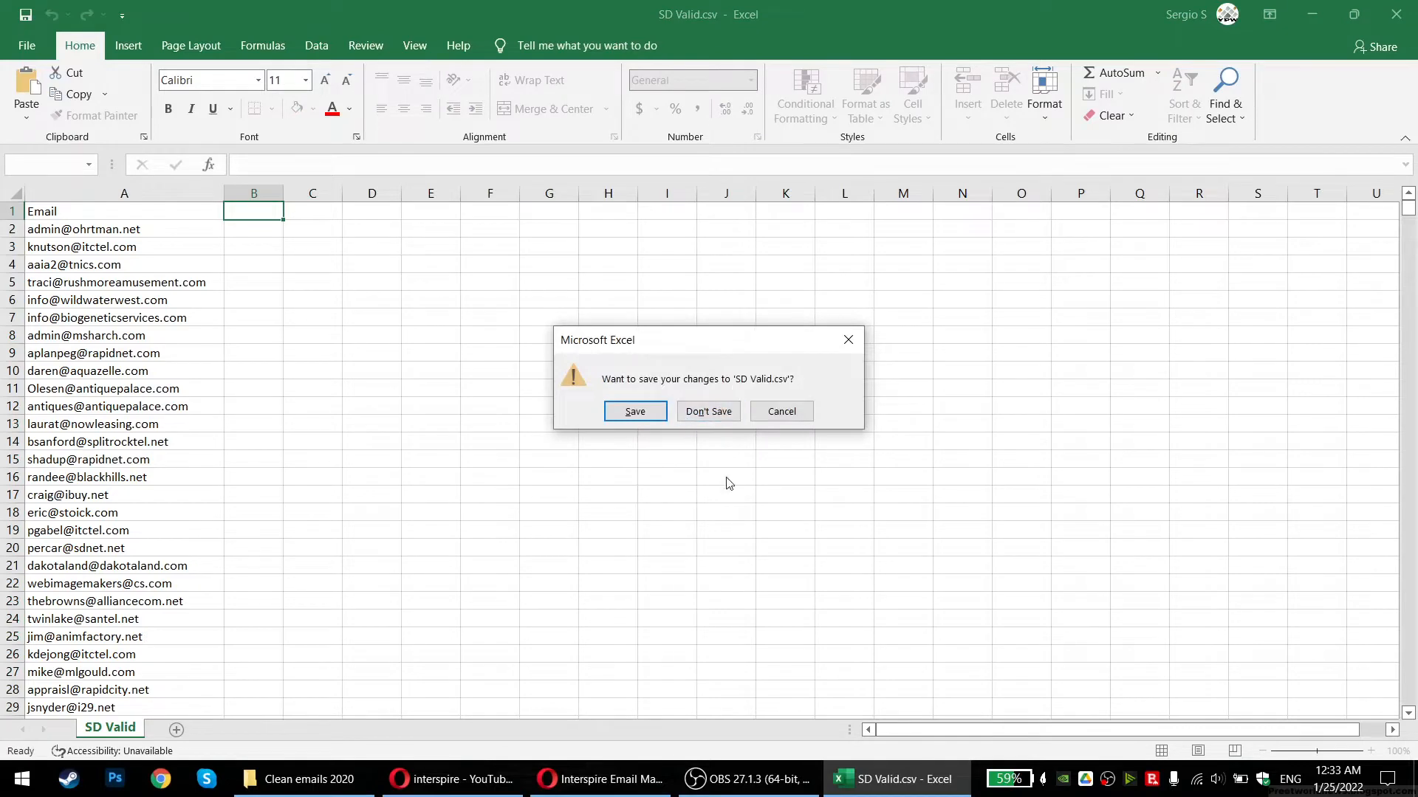
click(303, 779)
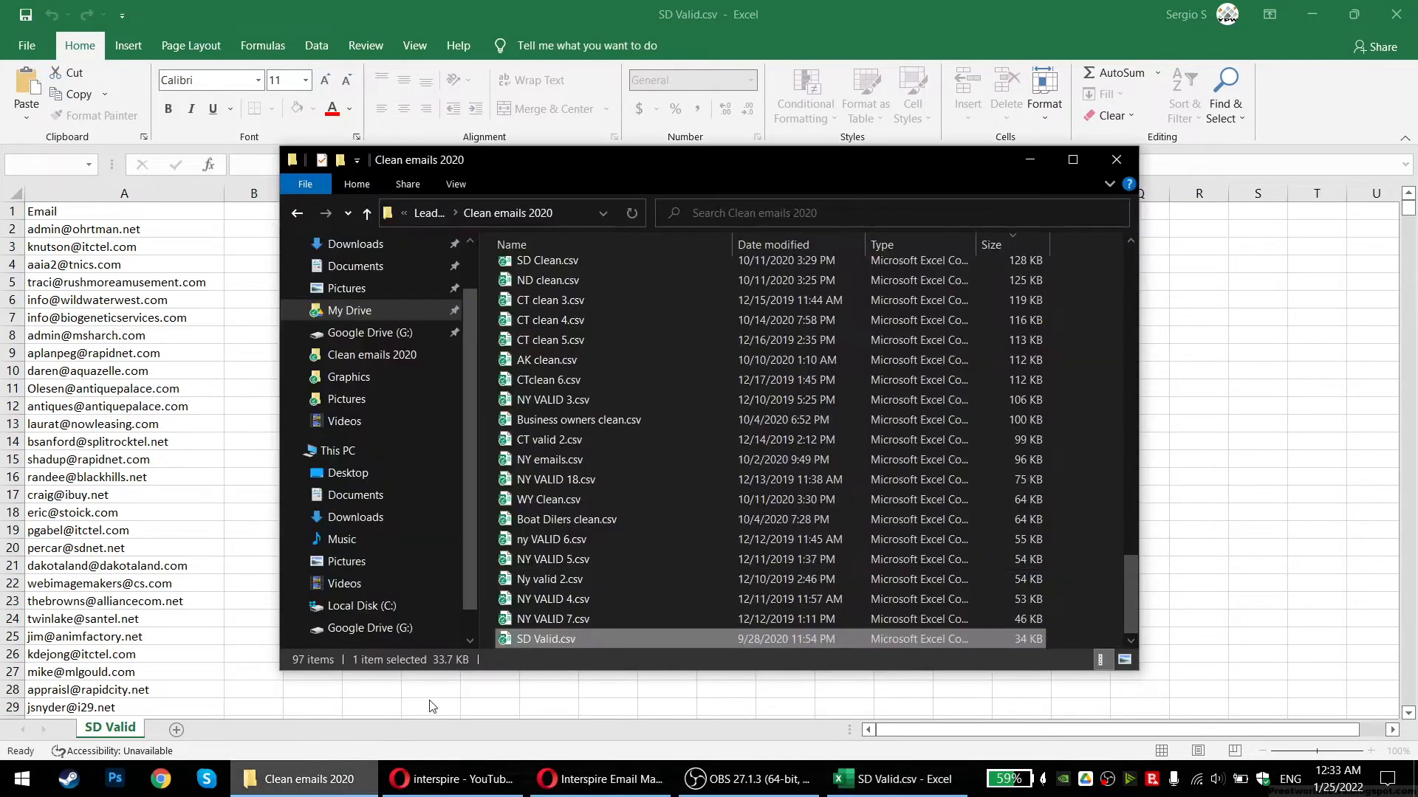
Open and close NY VALID 7.csv and NY VALID 5.csv
double_click(538, 620)
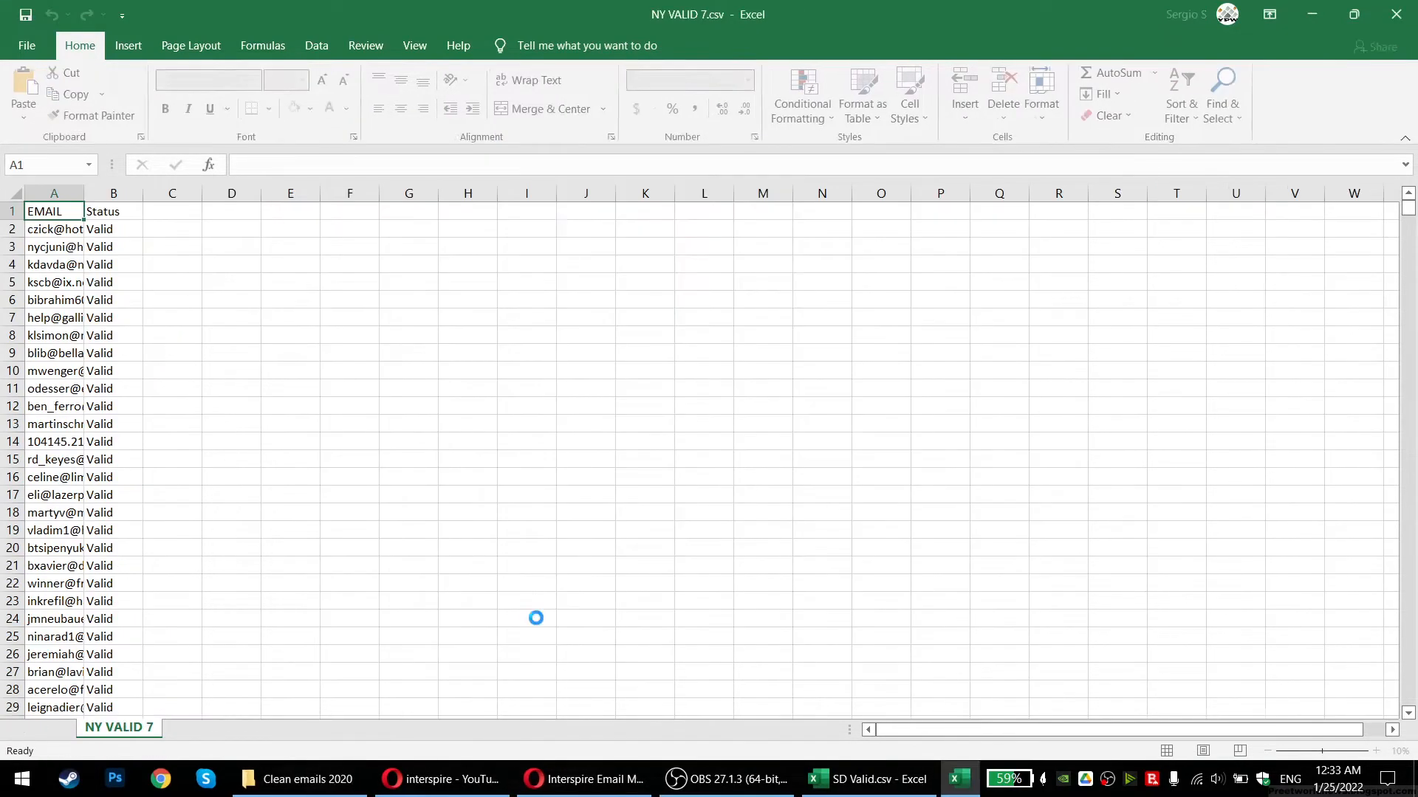
click(1396, 14)
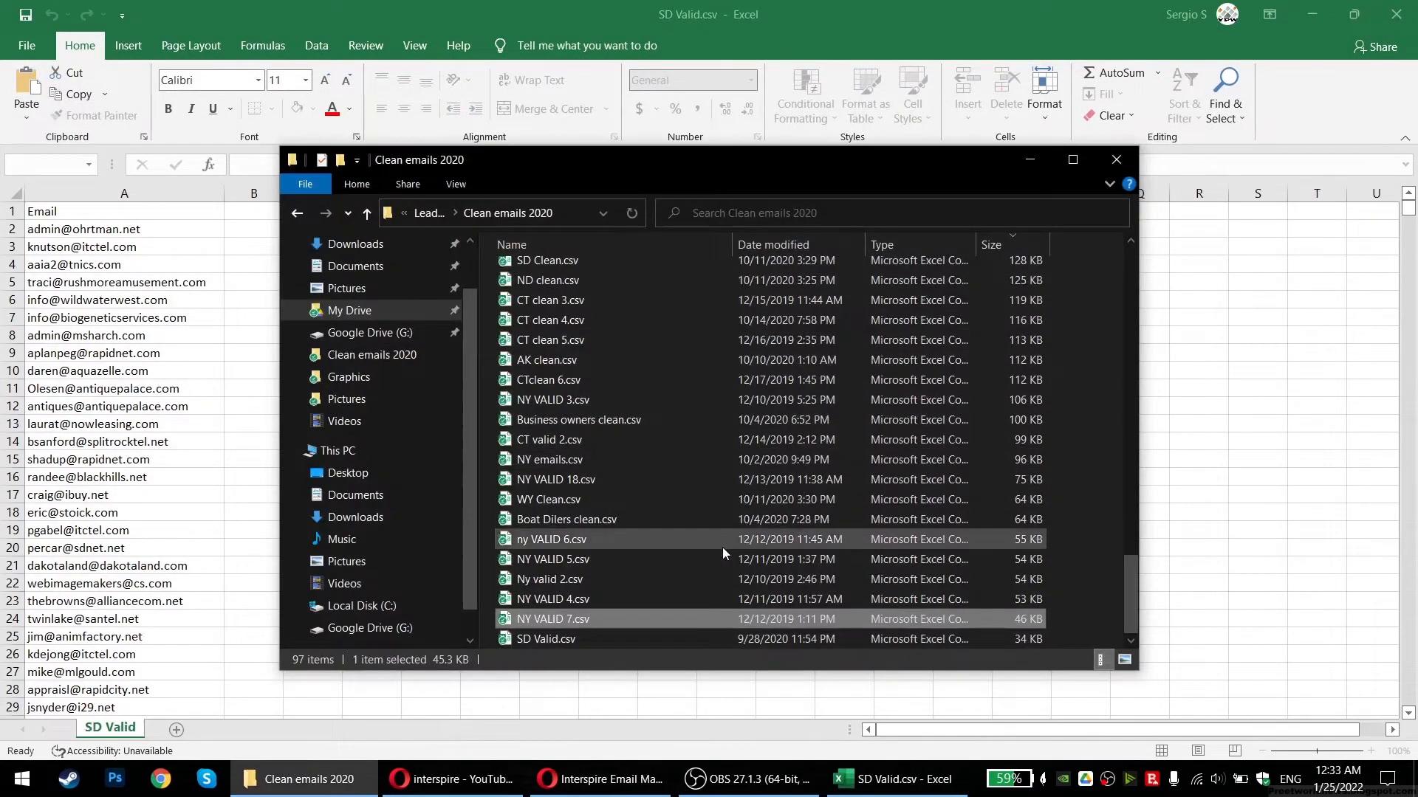
double_click(538, 563)
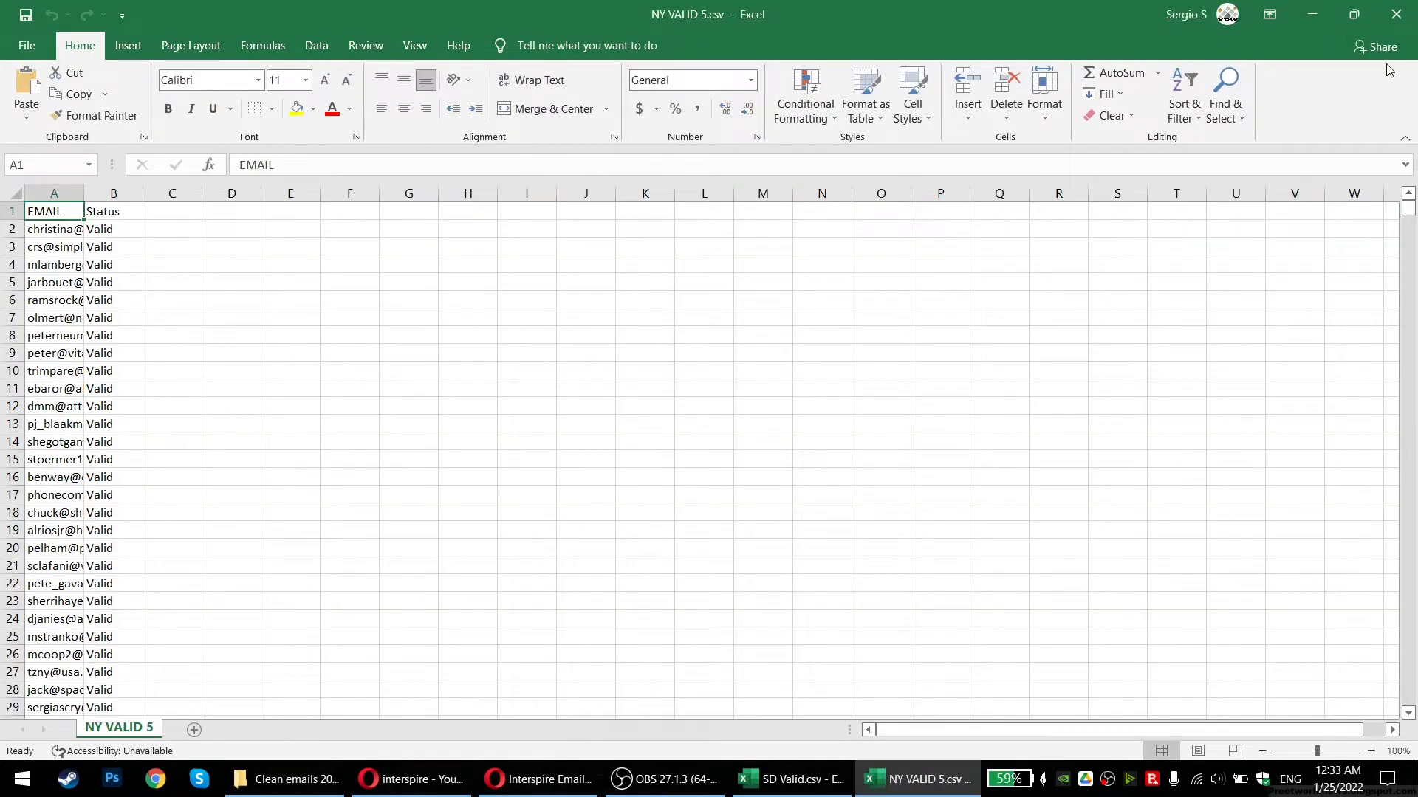
click(1396, 14)
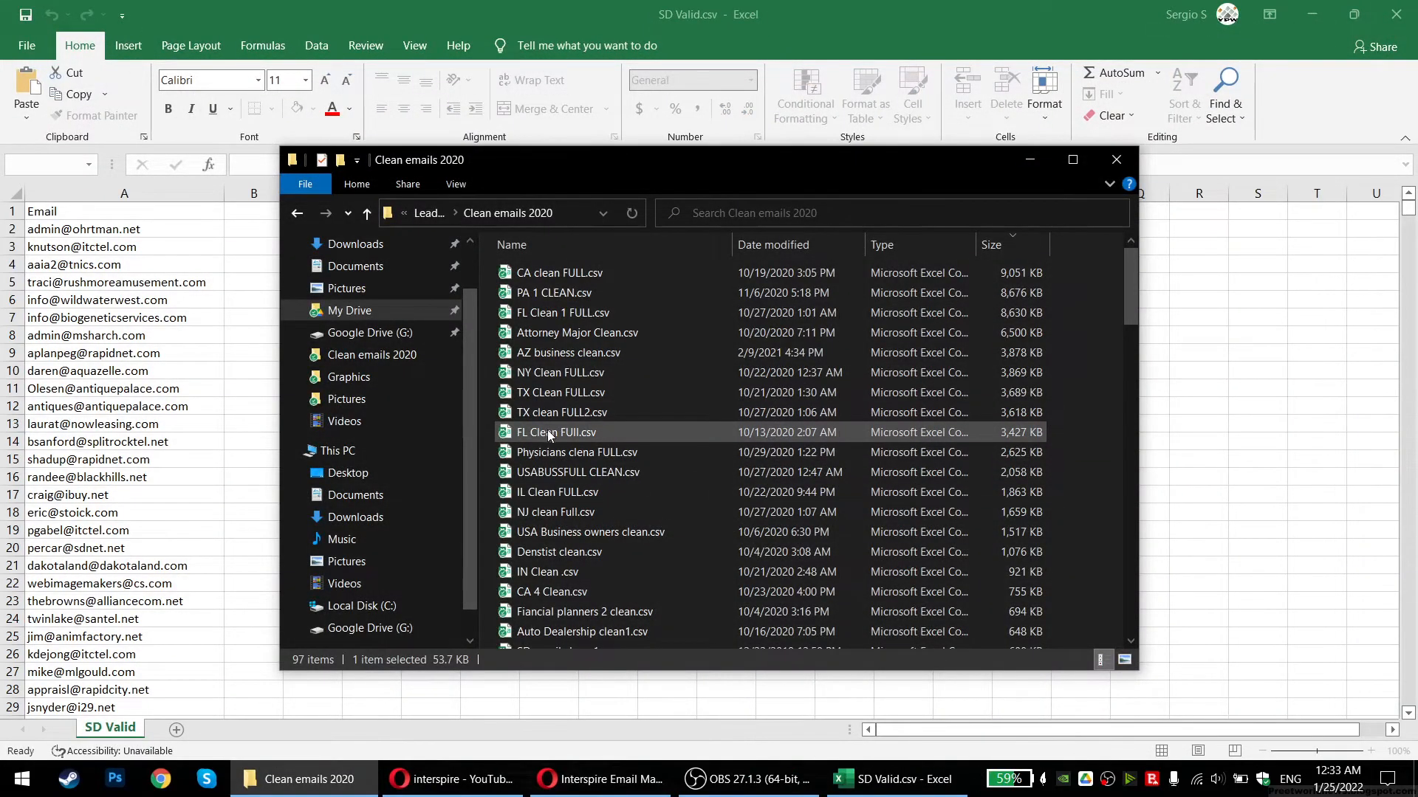
Widen columns A and C in USABUSSFULL CLEAN.csv, then close it without saving
click(561, 475)
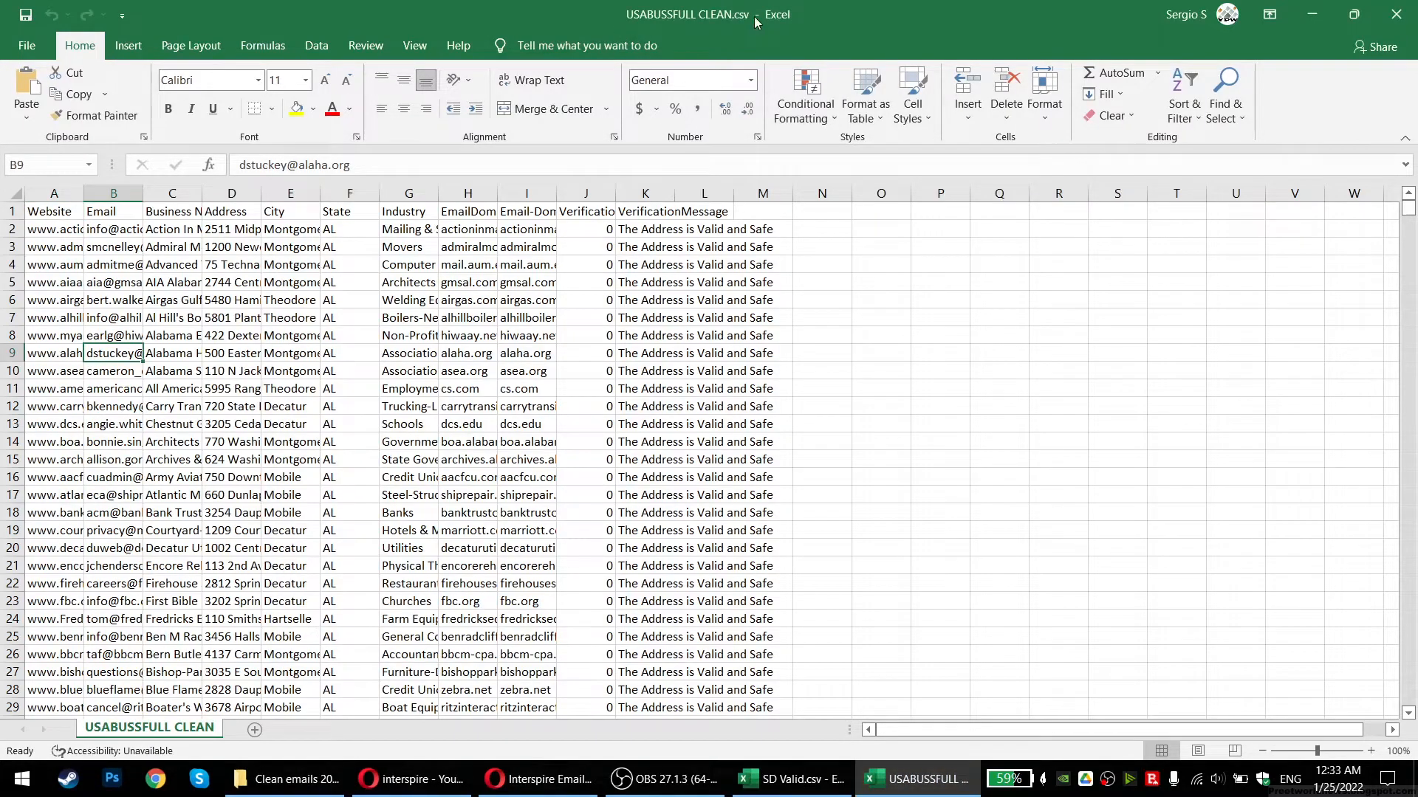
double_click(81, 197)
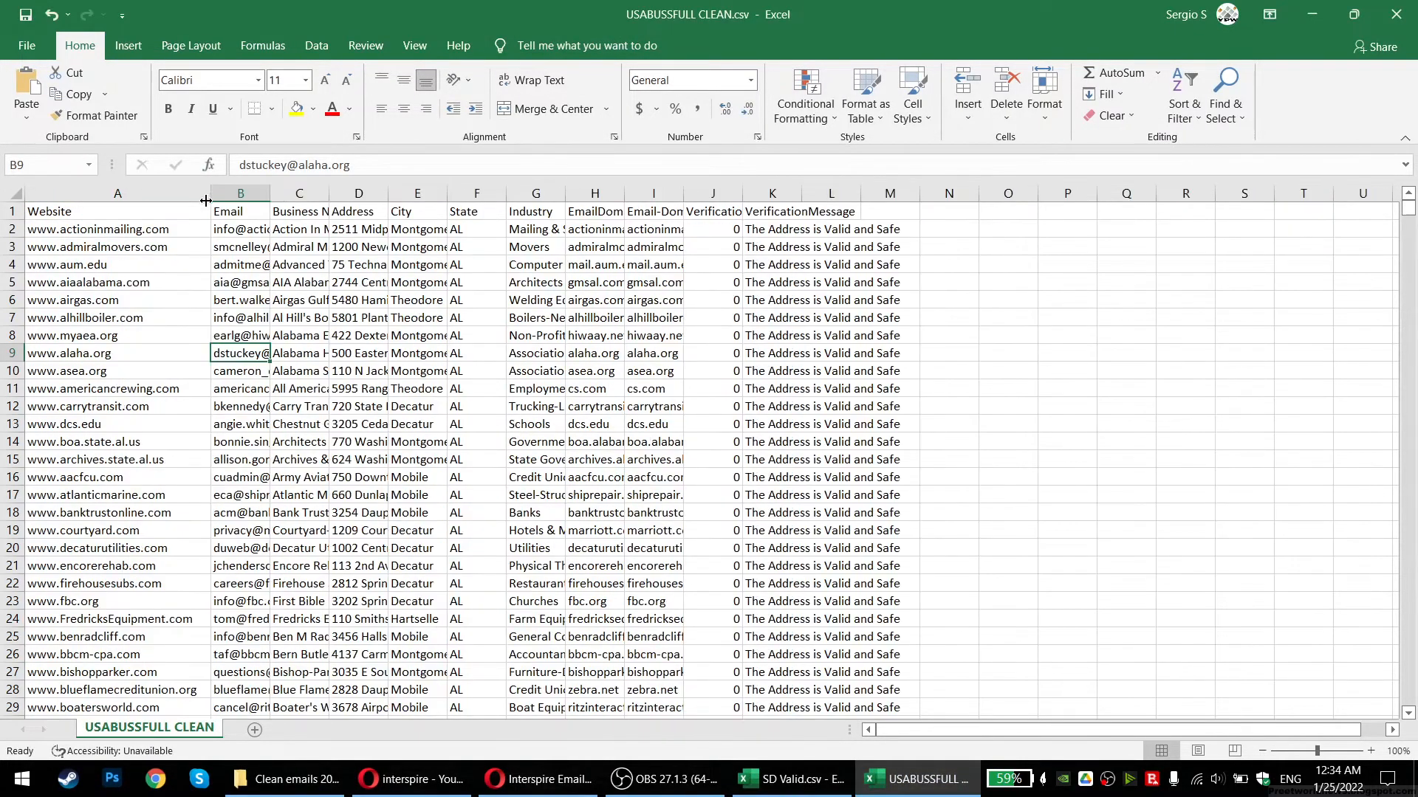
drag(328, 194, 400, 194)
click(1386, 25)
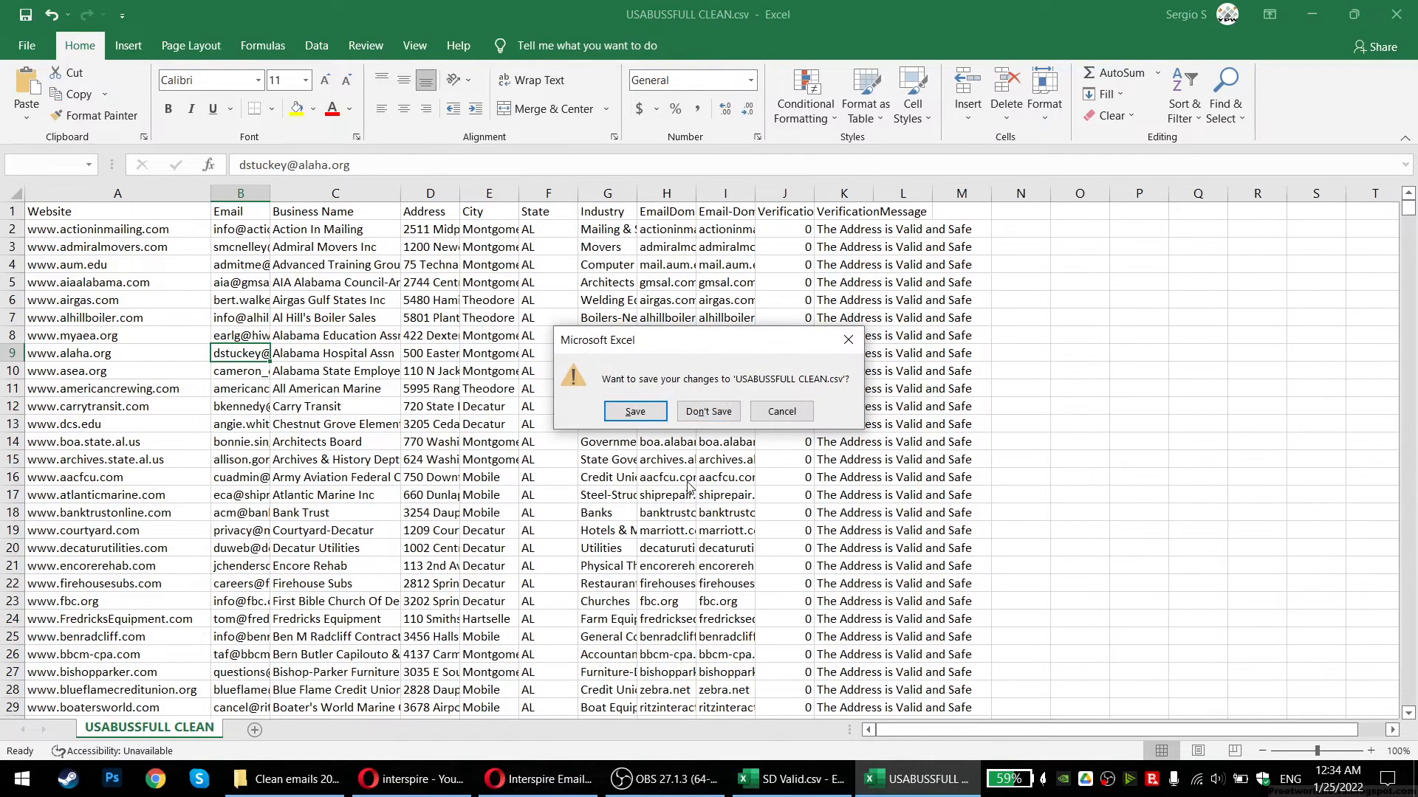
click(720, 409)
Widen the Practice and Email columns of Physicians clena FULL.csv, close it unsaved, and close the folder
double_click(587, 458)
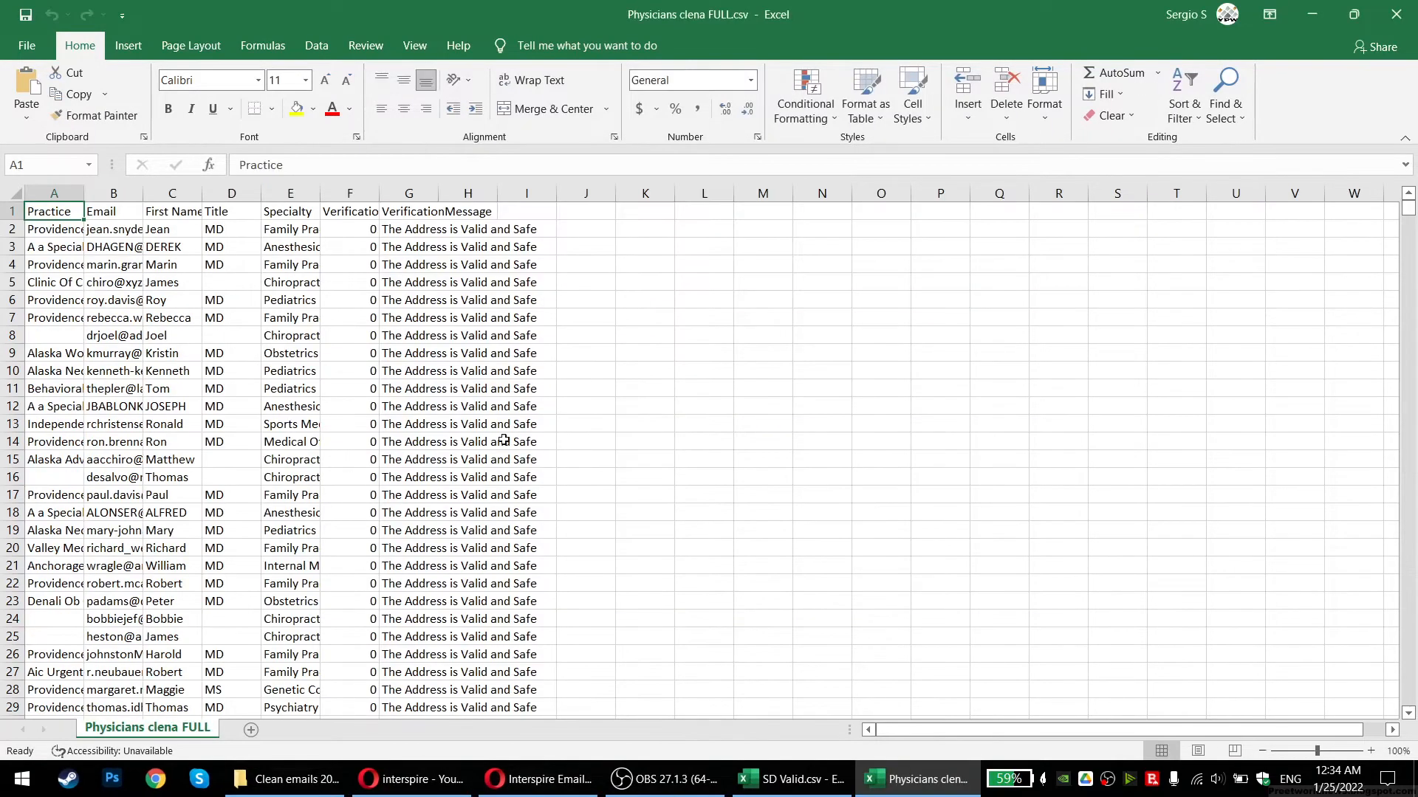
drag(83, 192, 187, 192)
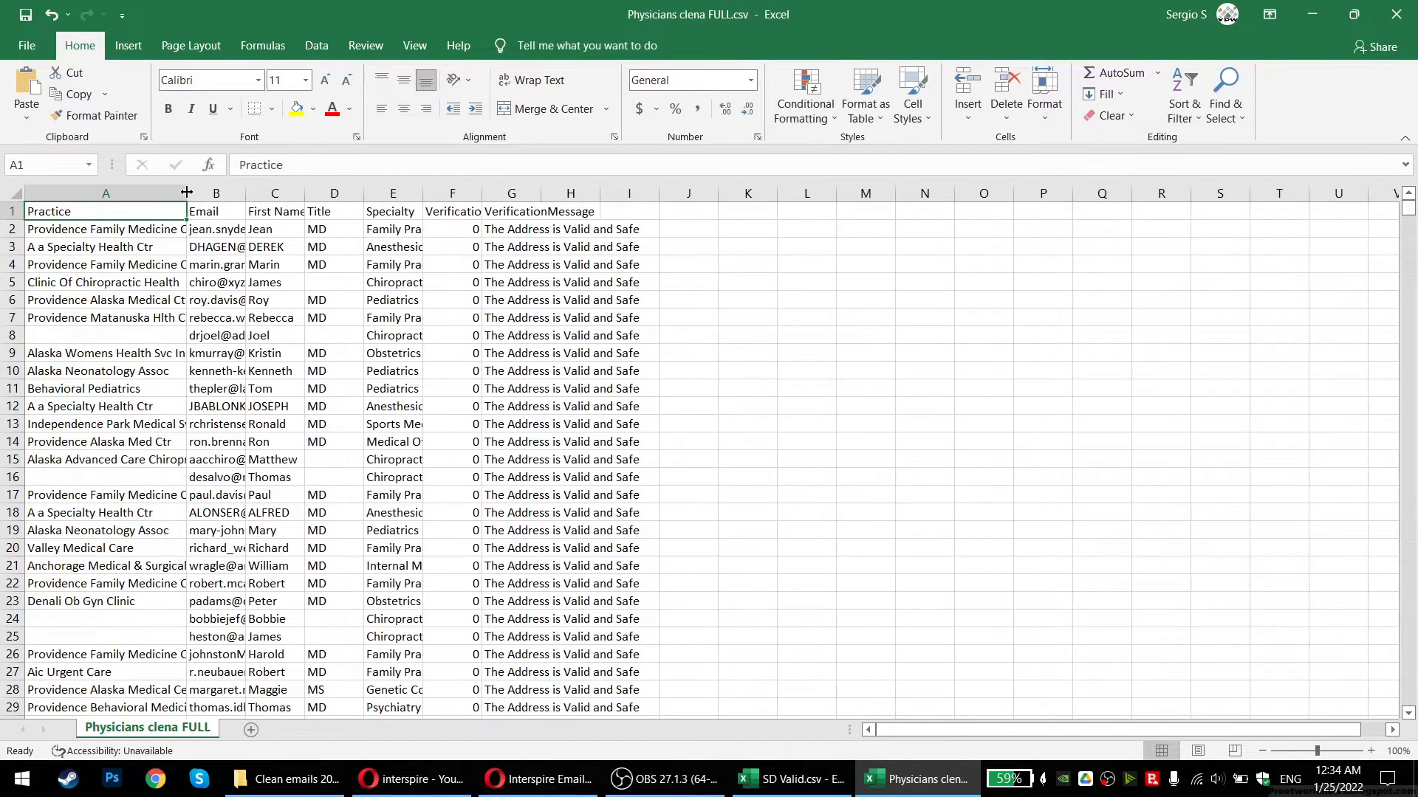
double_click(188, 192)
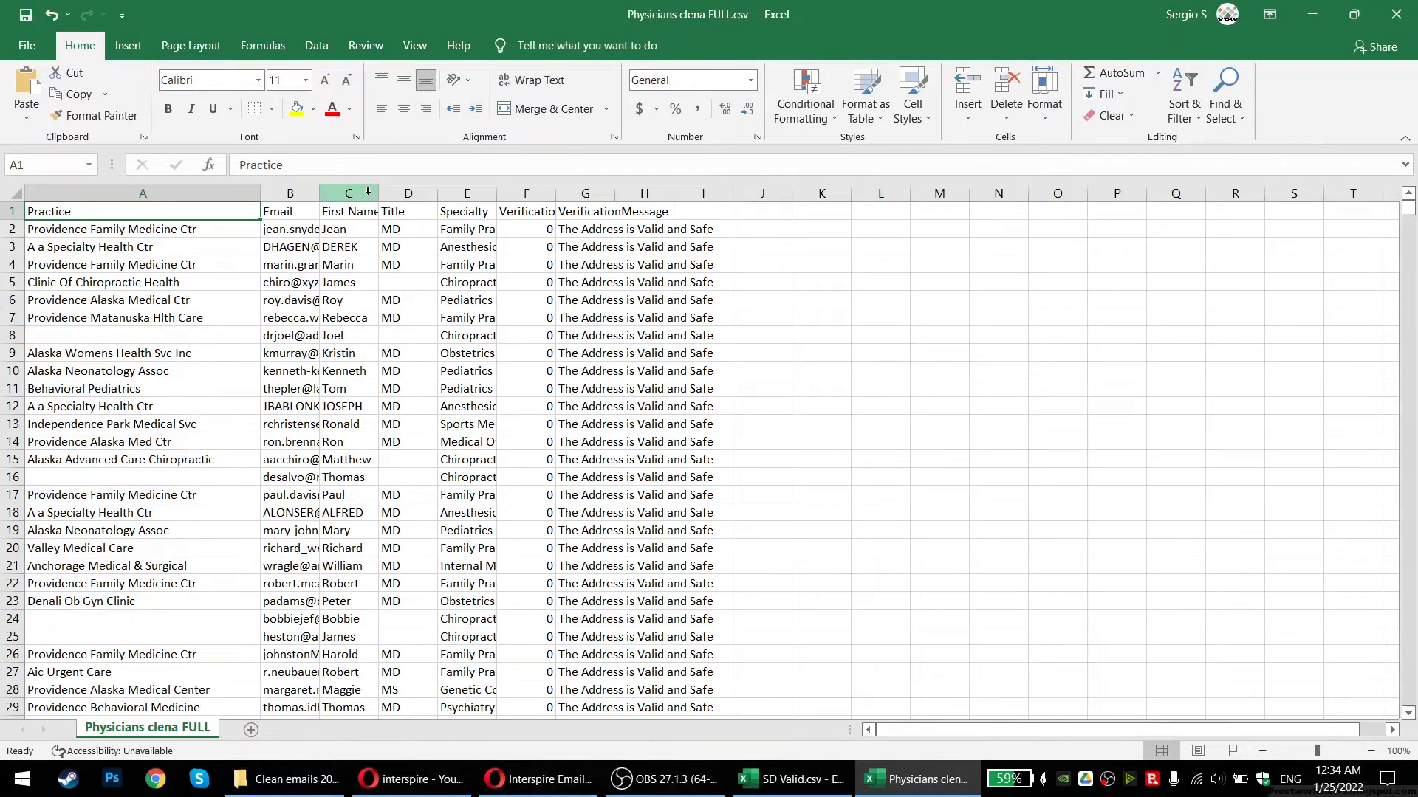
double_click(318, 194)
drag(433, 193, 543, 196)
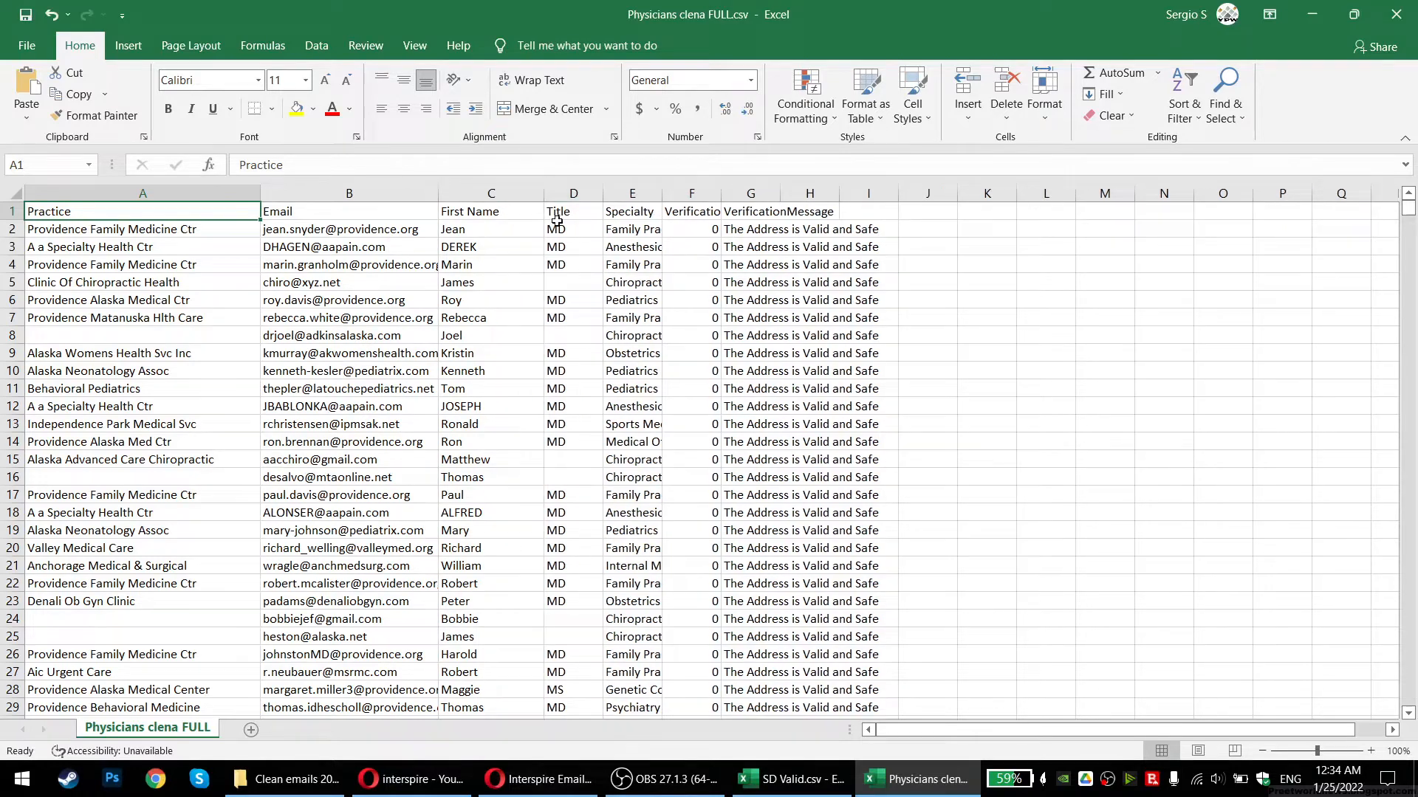
click(1396, 14)
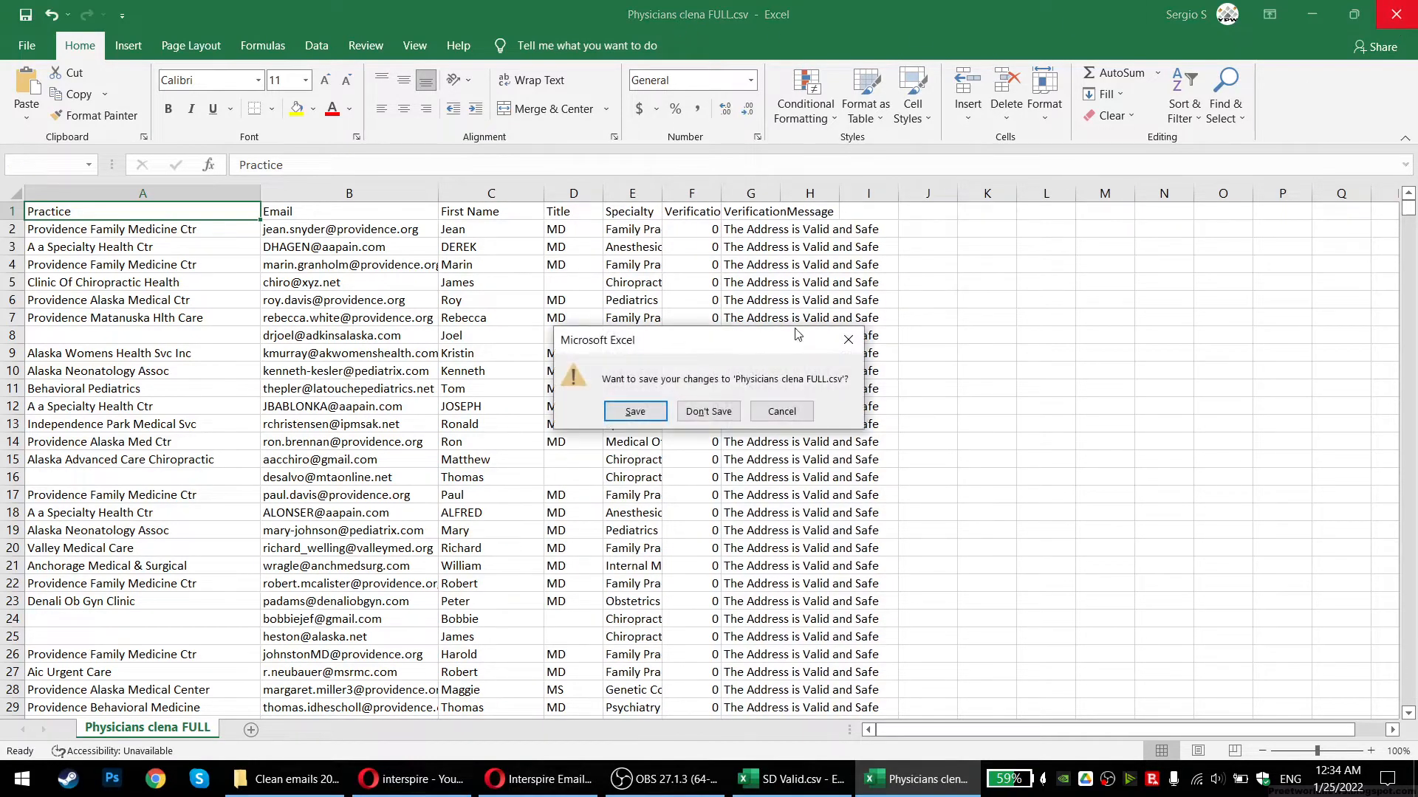
click(709, 408)
click(1117, 159)
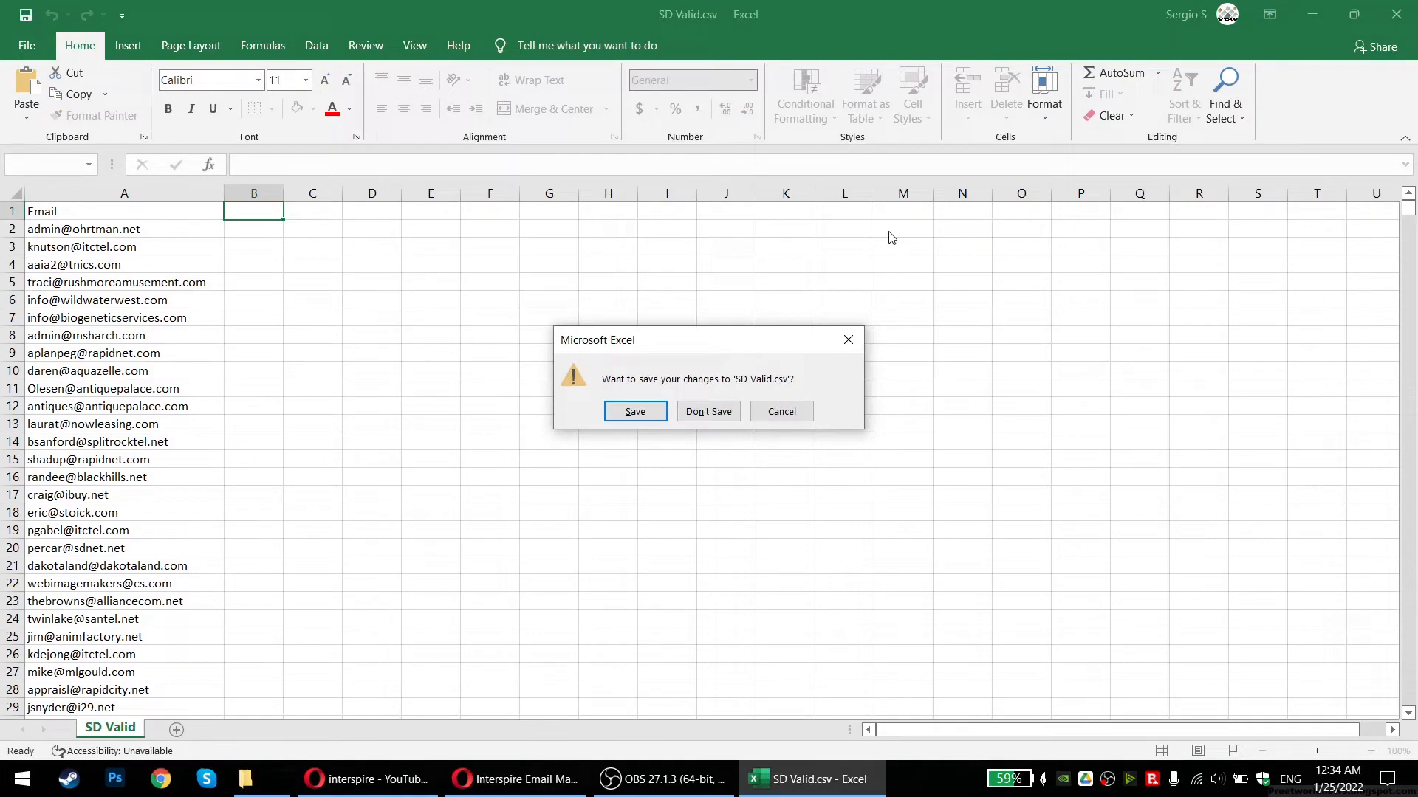
Cancel the current contact import and restart it with Test List as the destination
click(686, 412)
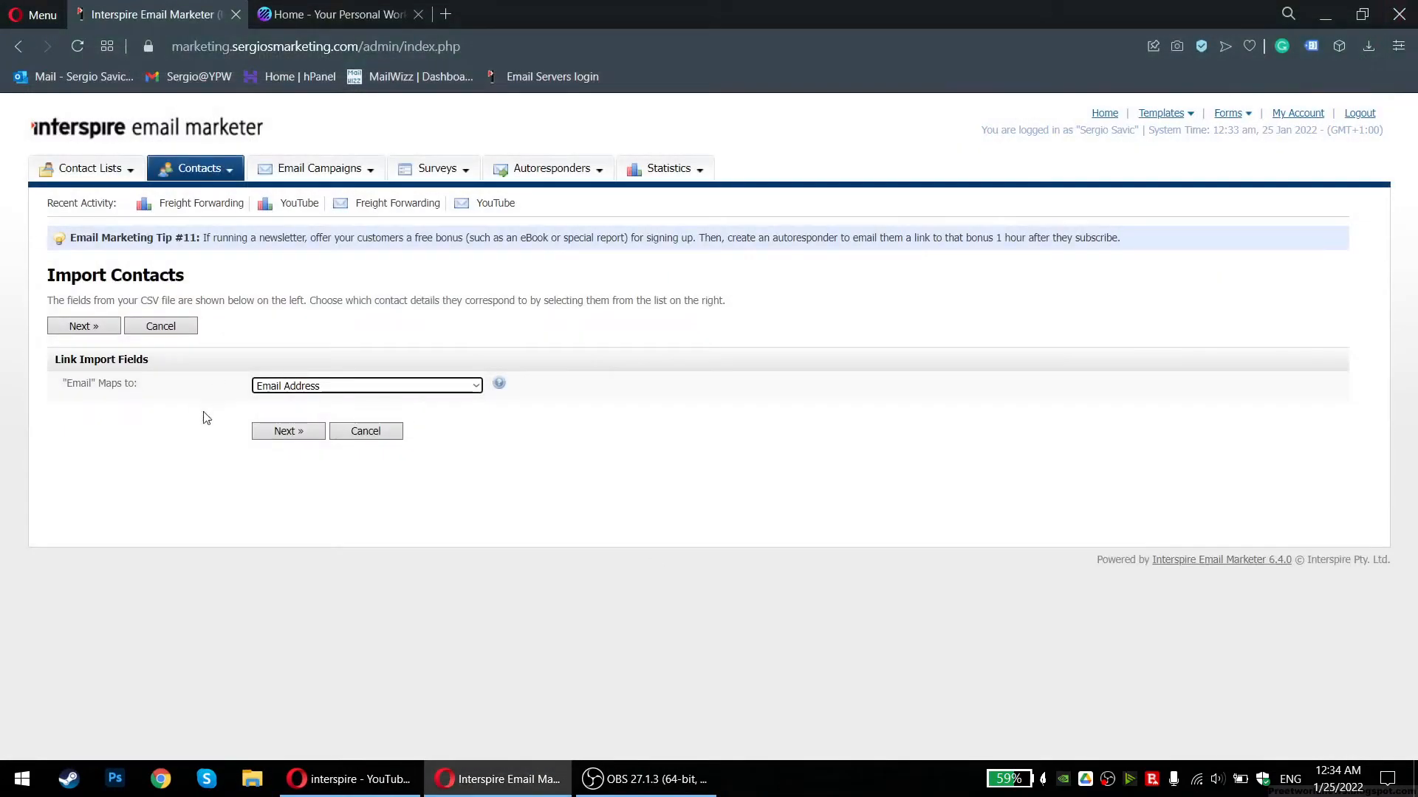
click(362, 432)
click(812, 138)
click(288, 503)
click(263, 612)
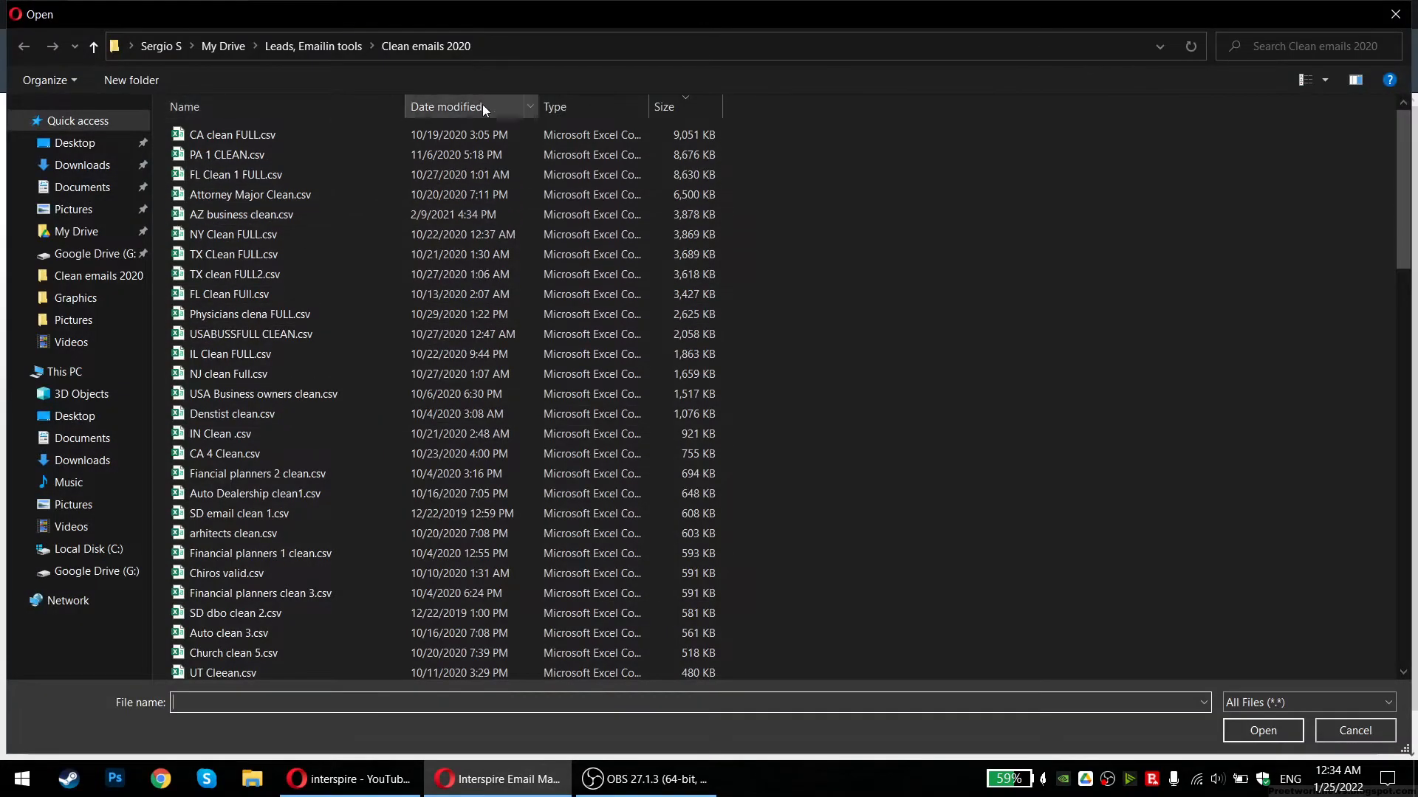
Preview Boat Dilers clean.csv, then choose it as the import file
click(687, 101)
click(689, 101)
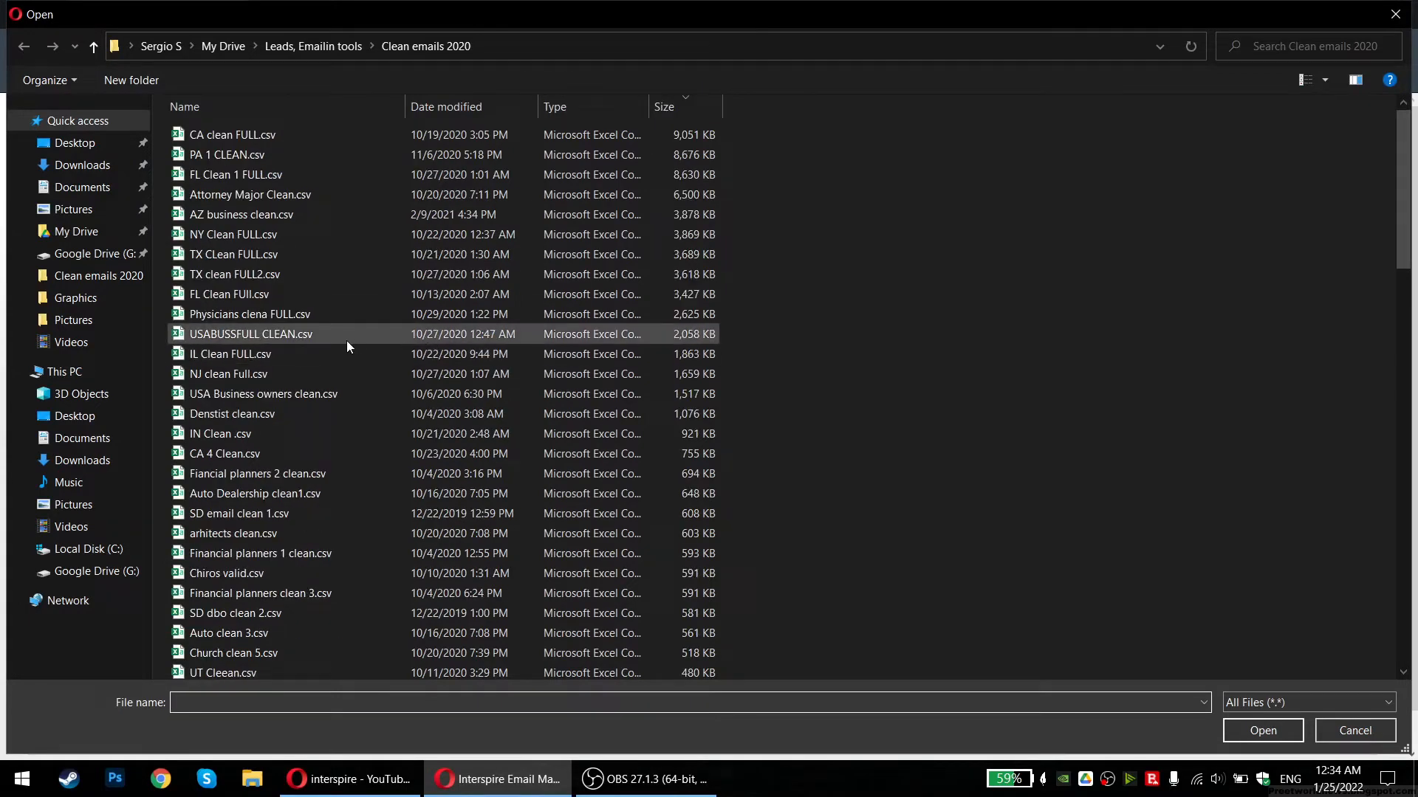
click(661, 107)
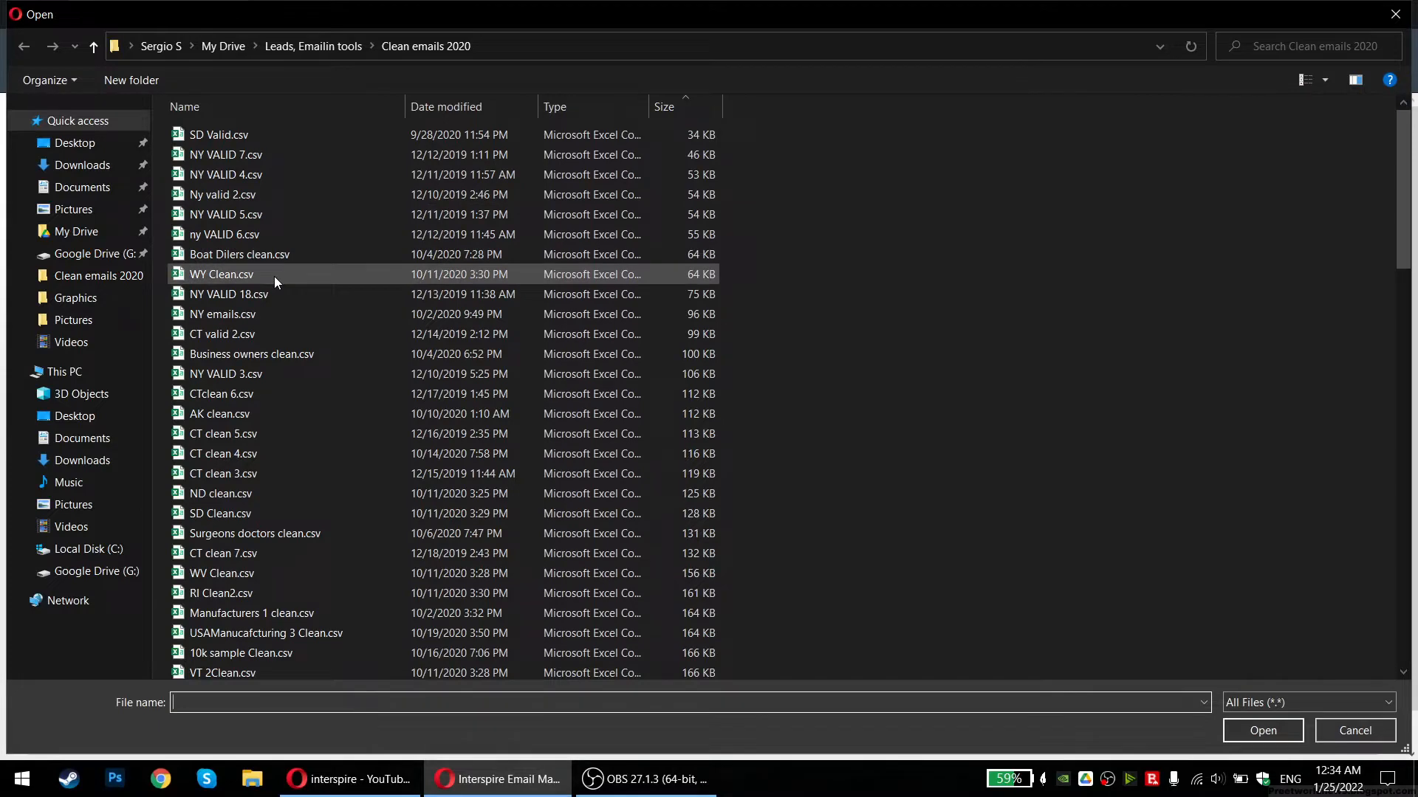
click(260, 256)
right_click(260, 256)
click(329, 262)
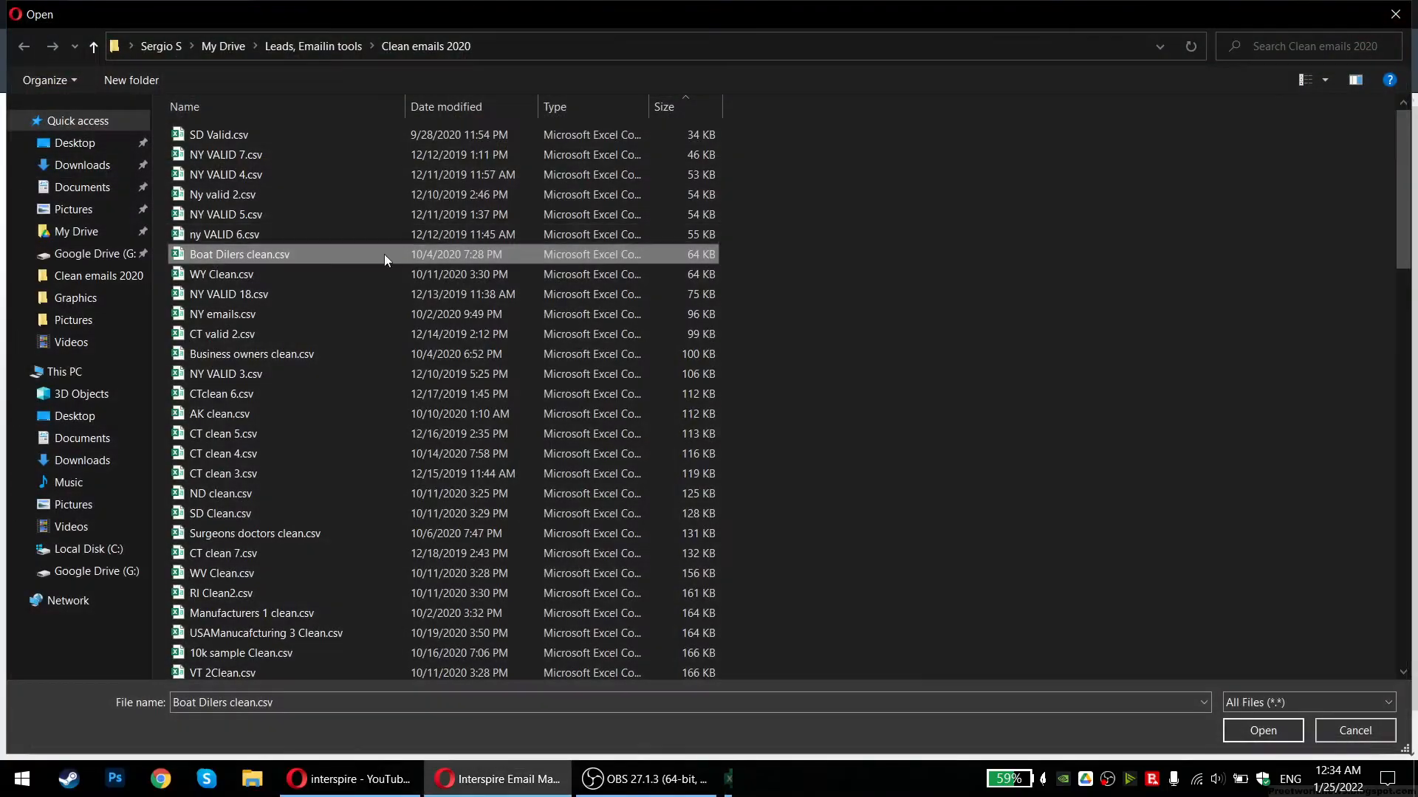
click(1396, 14)
double_click(220, 259)
scroll(163, 471, down, 1)
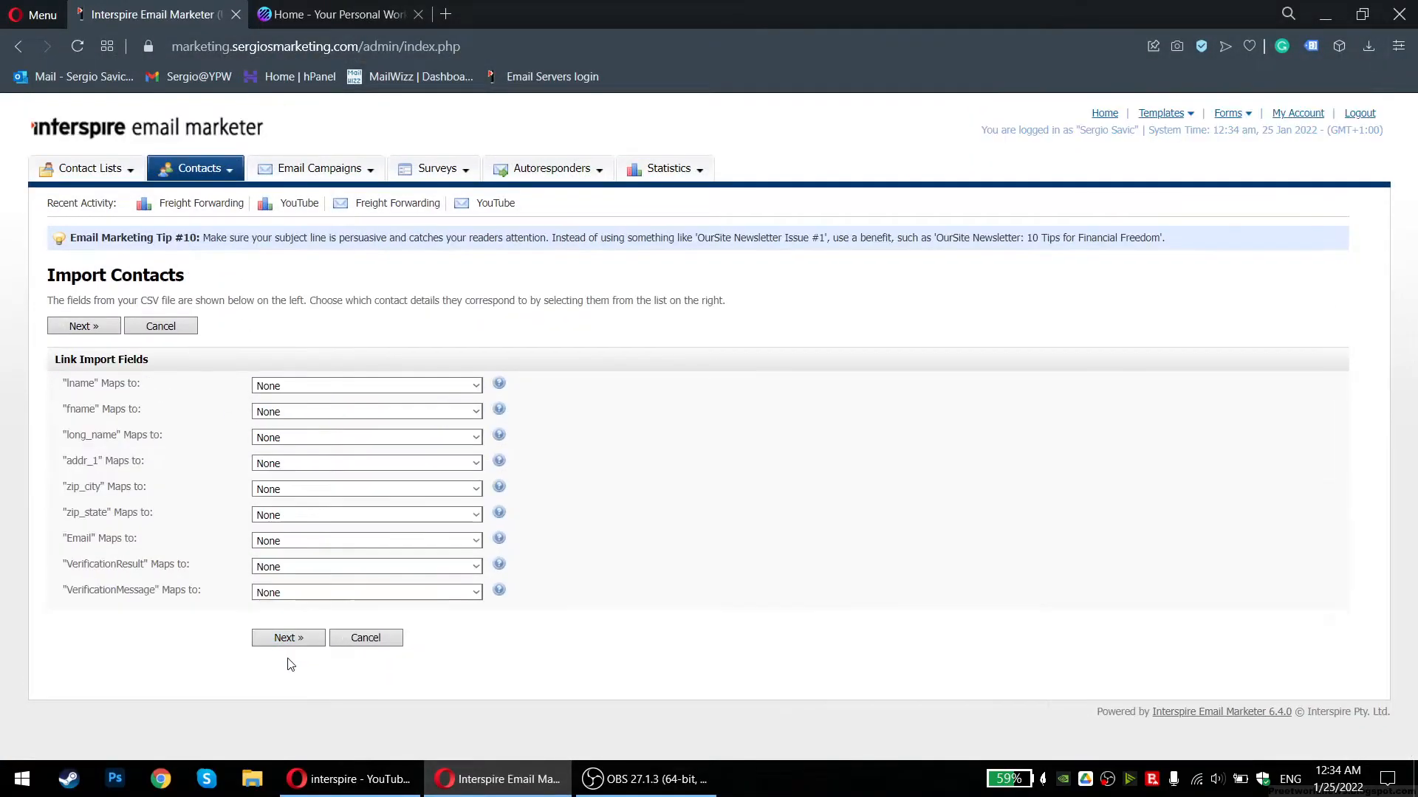
Map the lname column to Last Name and fname to First Name
drag(66, 383, 120, 387)
click(145, 390)
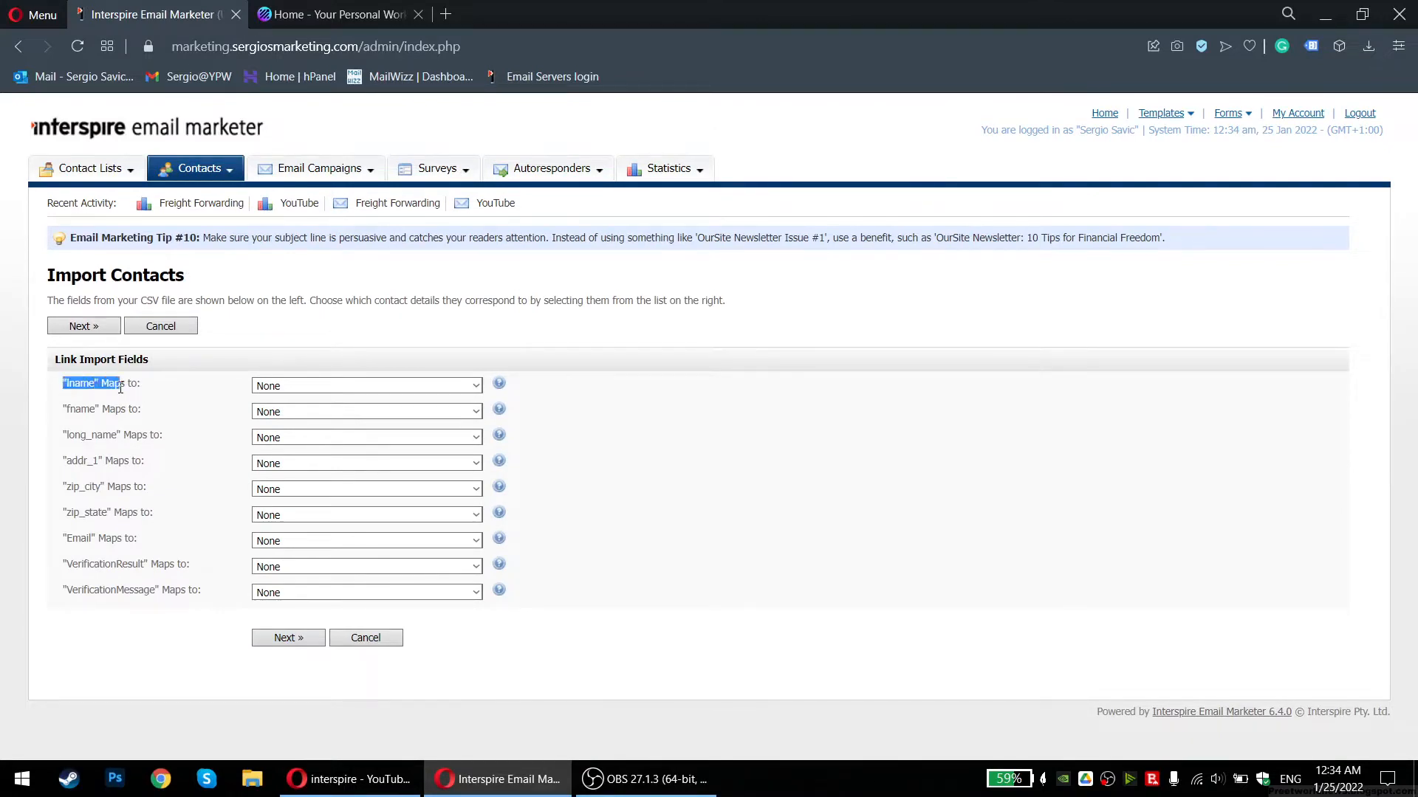
click(329, 388)
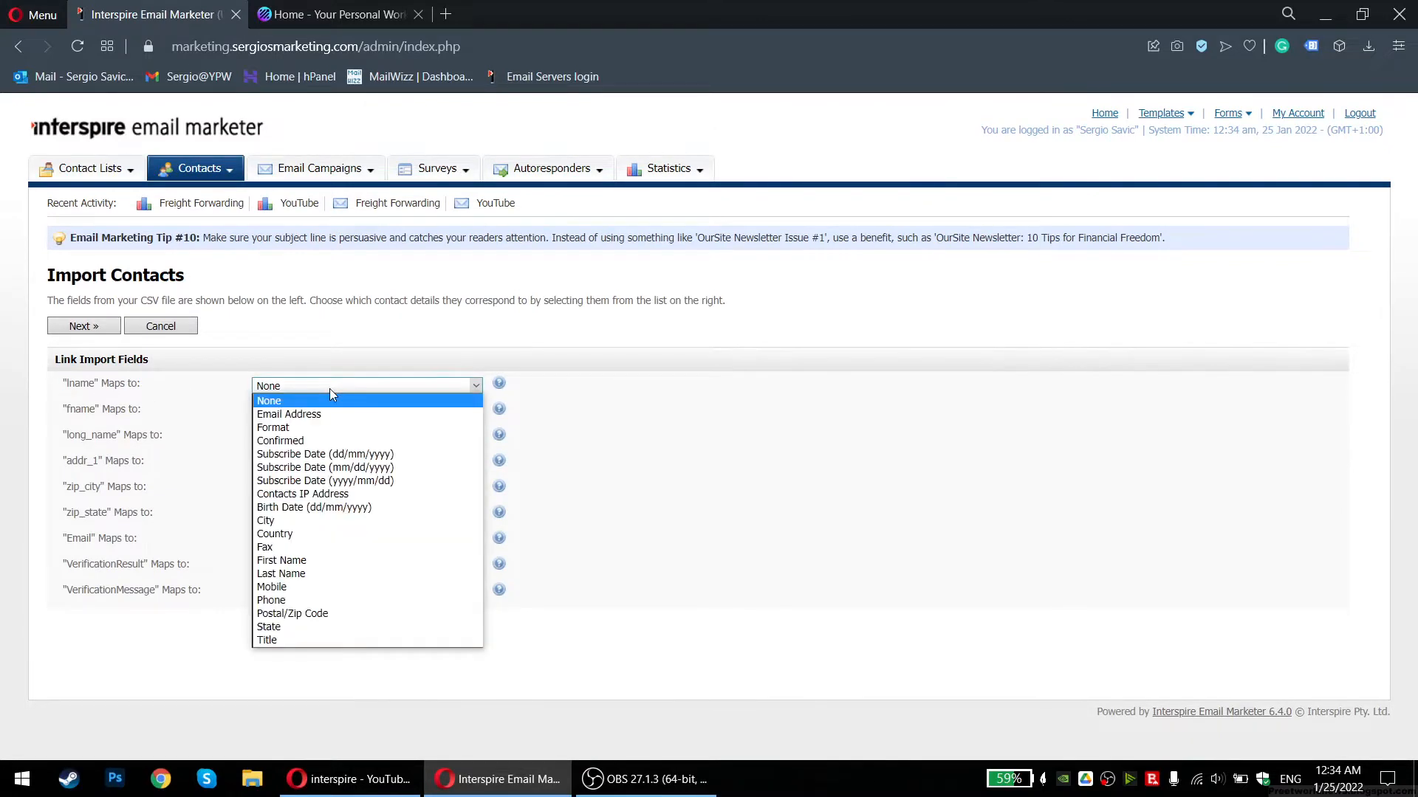
click(330, 574)
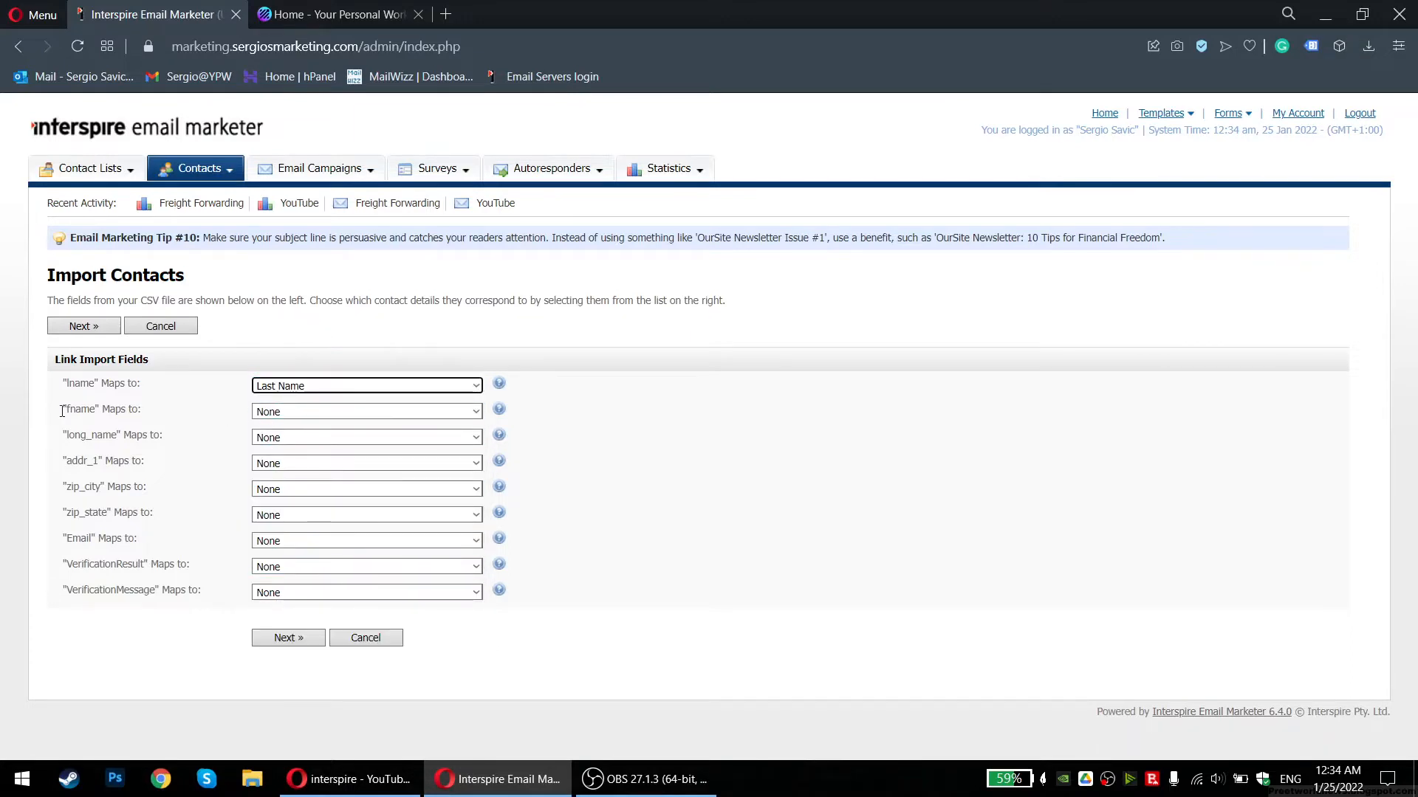
click(268, 416)
click(298, 574)
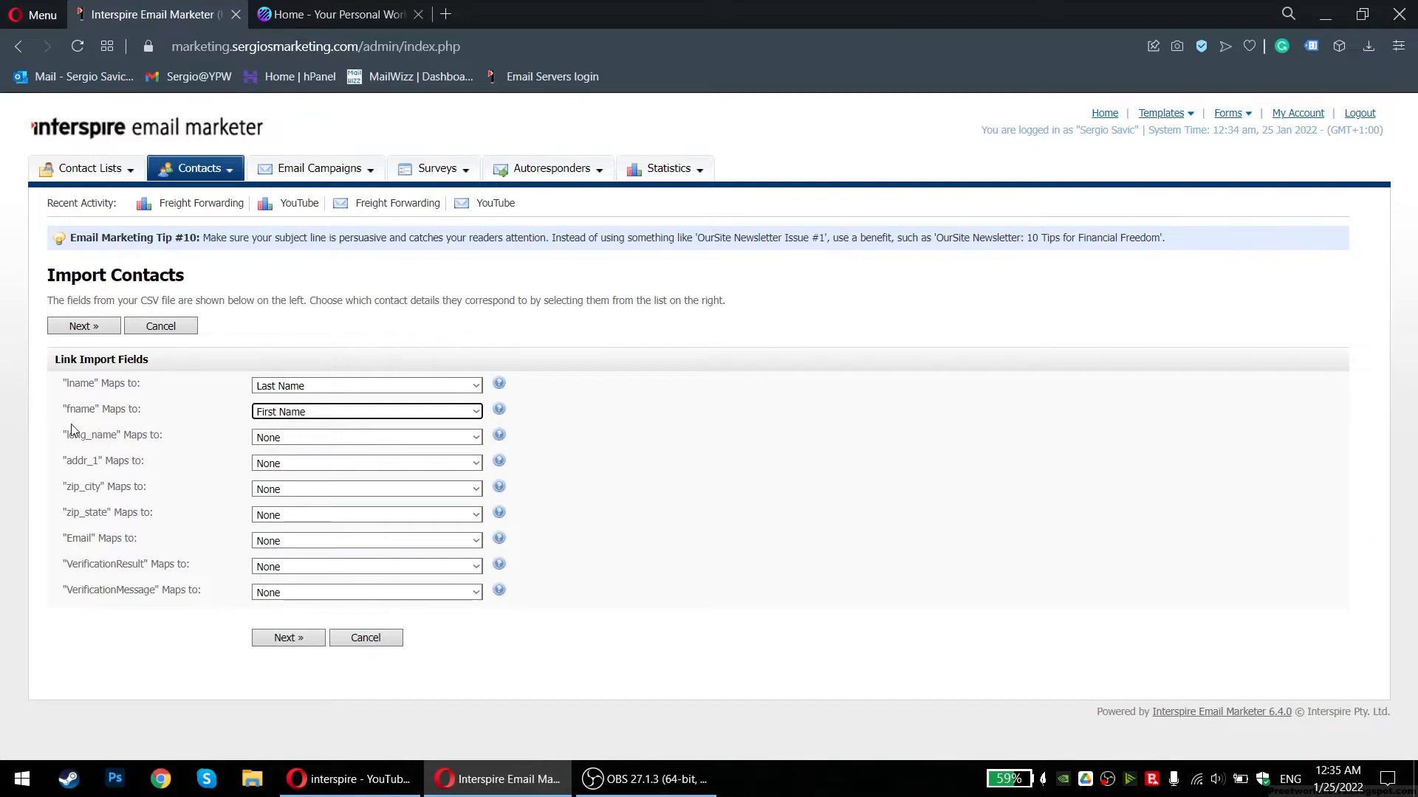
Leave the long_name column unmapped as None
drag(68, 433, 176, 441)
click(176, 441)
drag(59, 434, 162, 441)
click(85, 447)
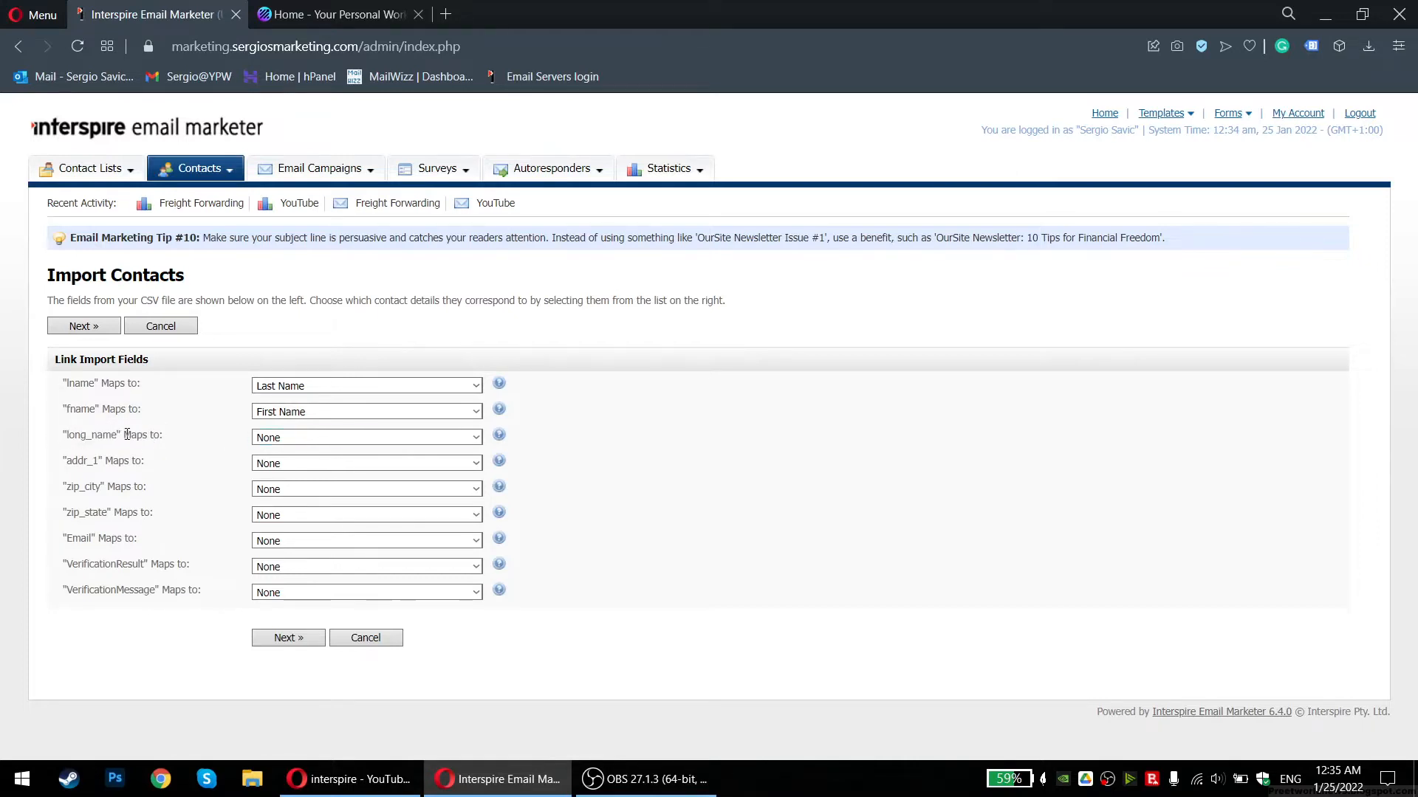
drag(80, 435, 67, 386)
click(288, 440)
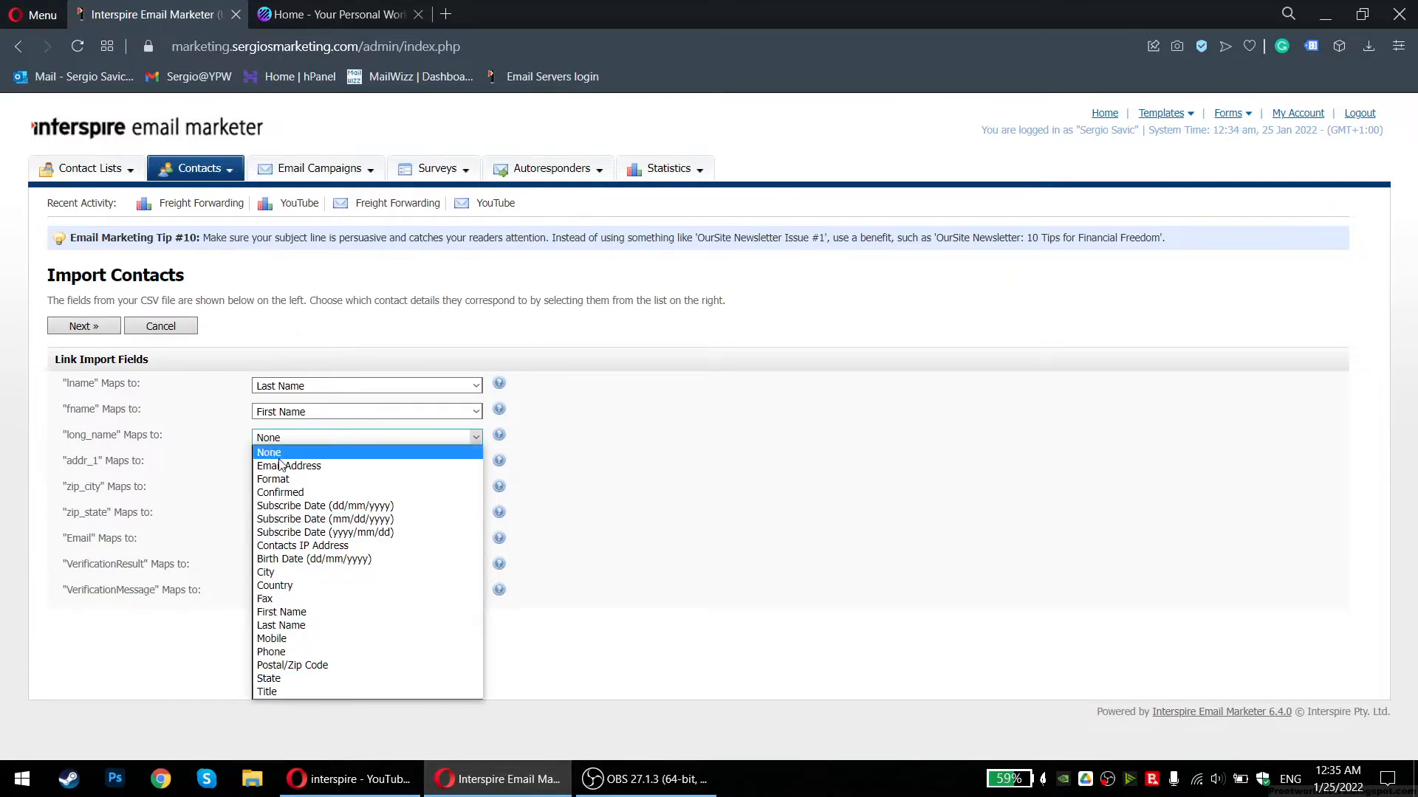
click(104, 495)
drag(70, 435, 190, 450)
click(112, 456)
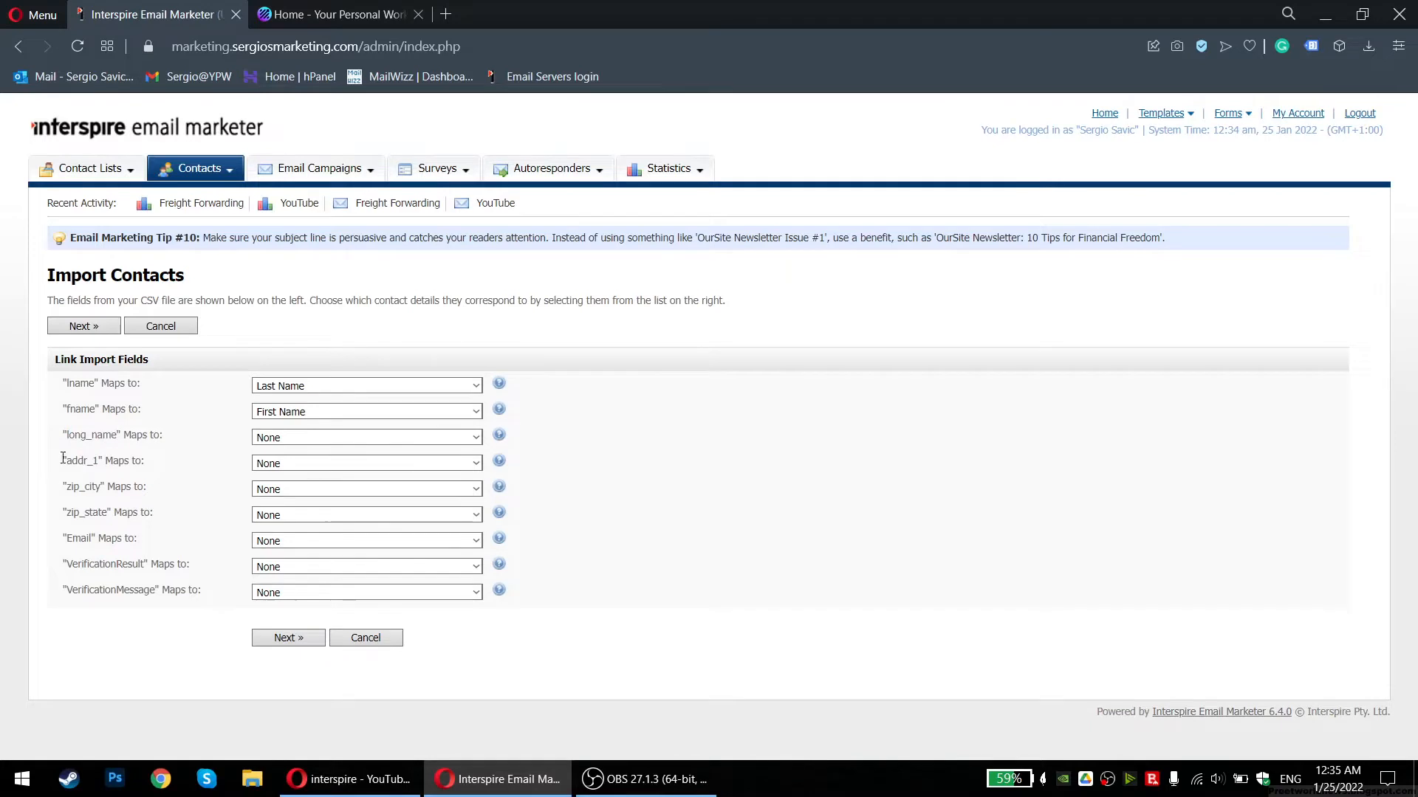
Try City and Postal/Zip Code for addr_1 and zip_city, then reset both to None
click(306, 467)
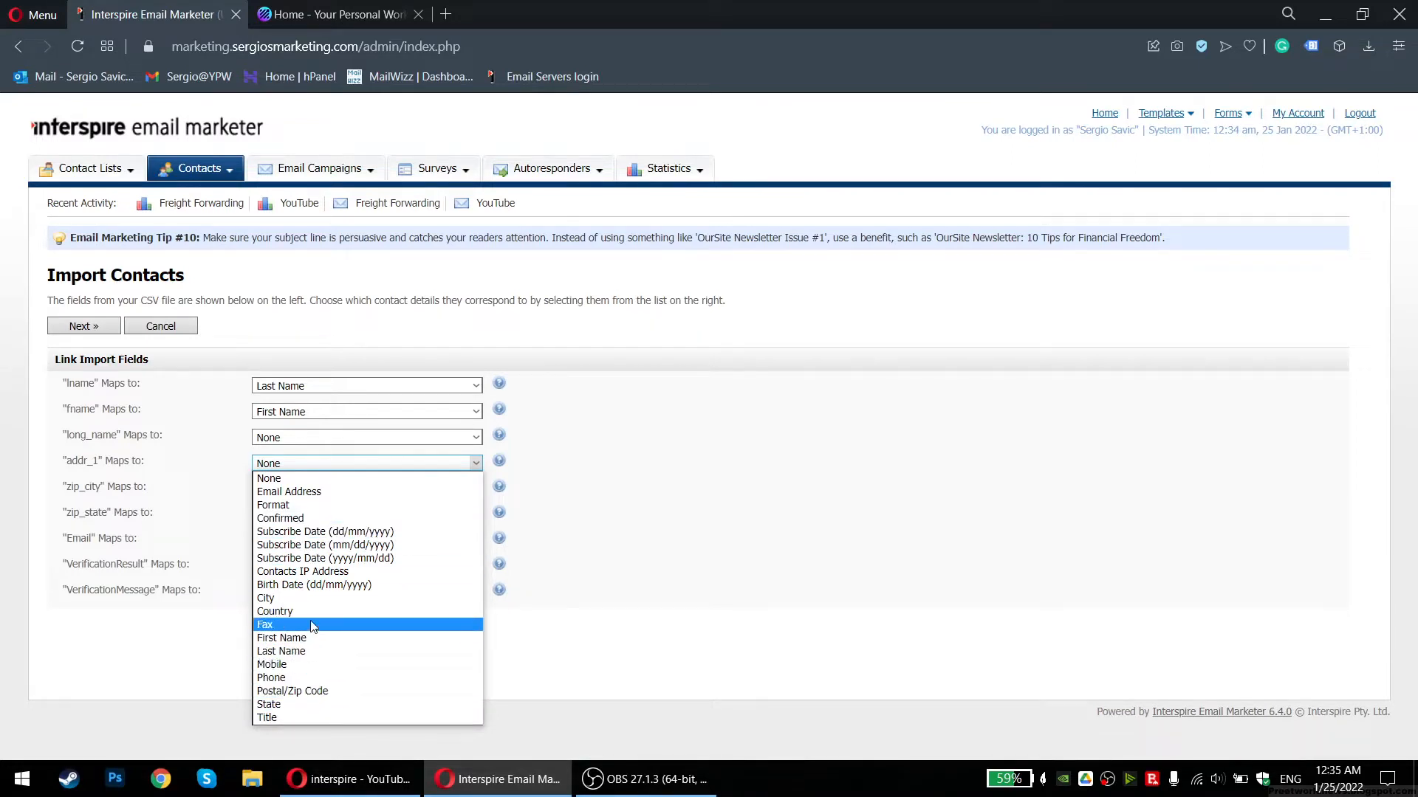
click(296, 585)
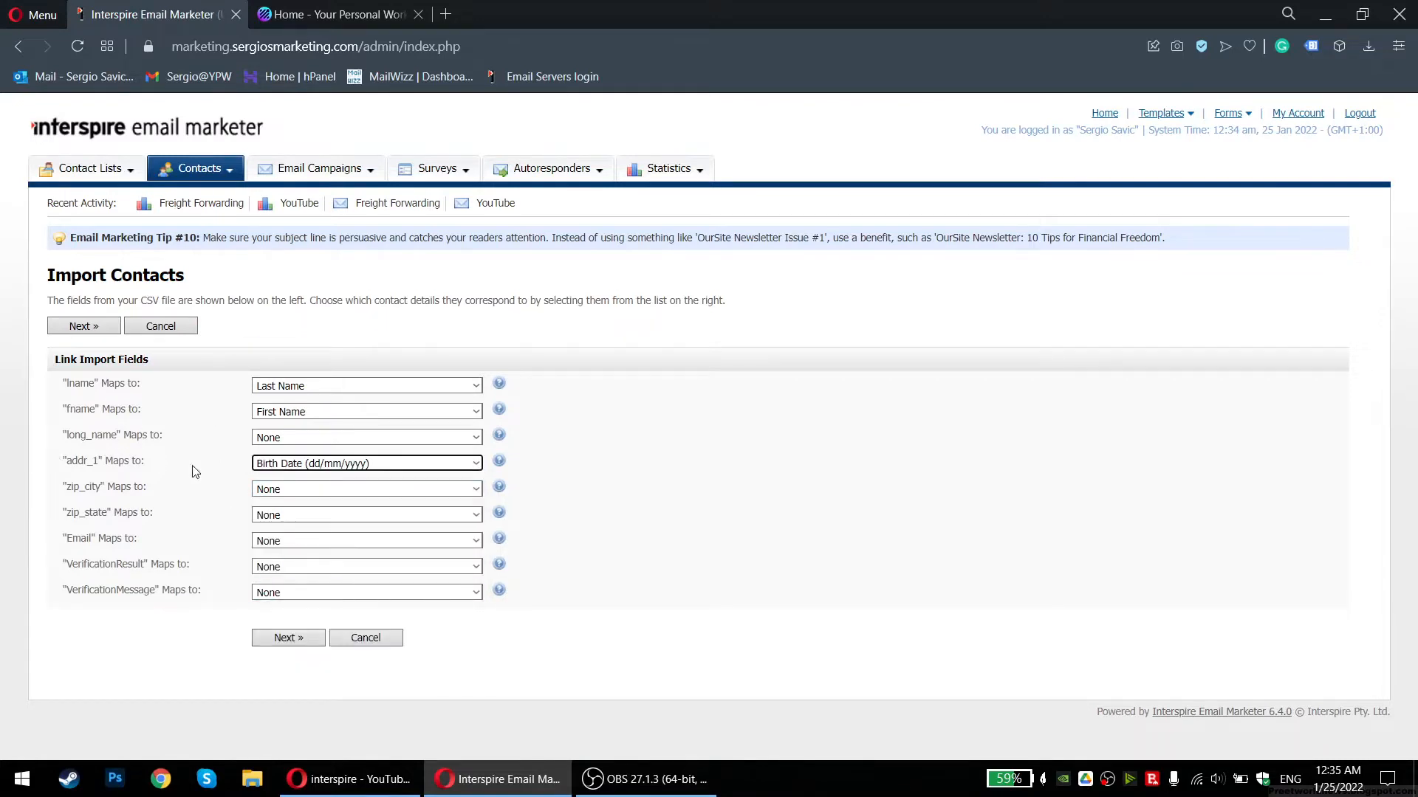
click(299, 464)
click(288, 598)
click(305, 493)
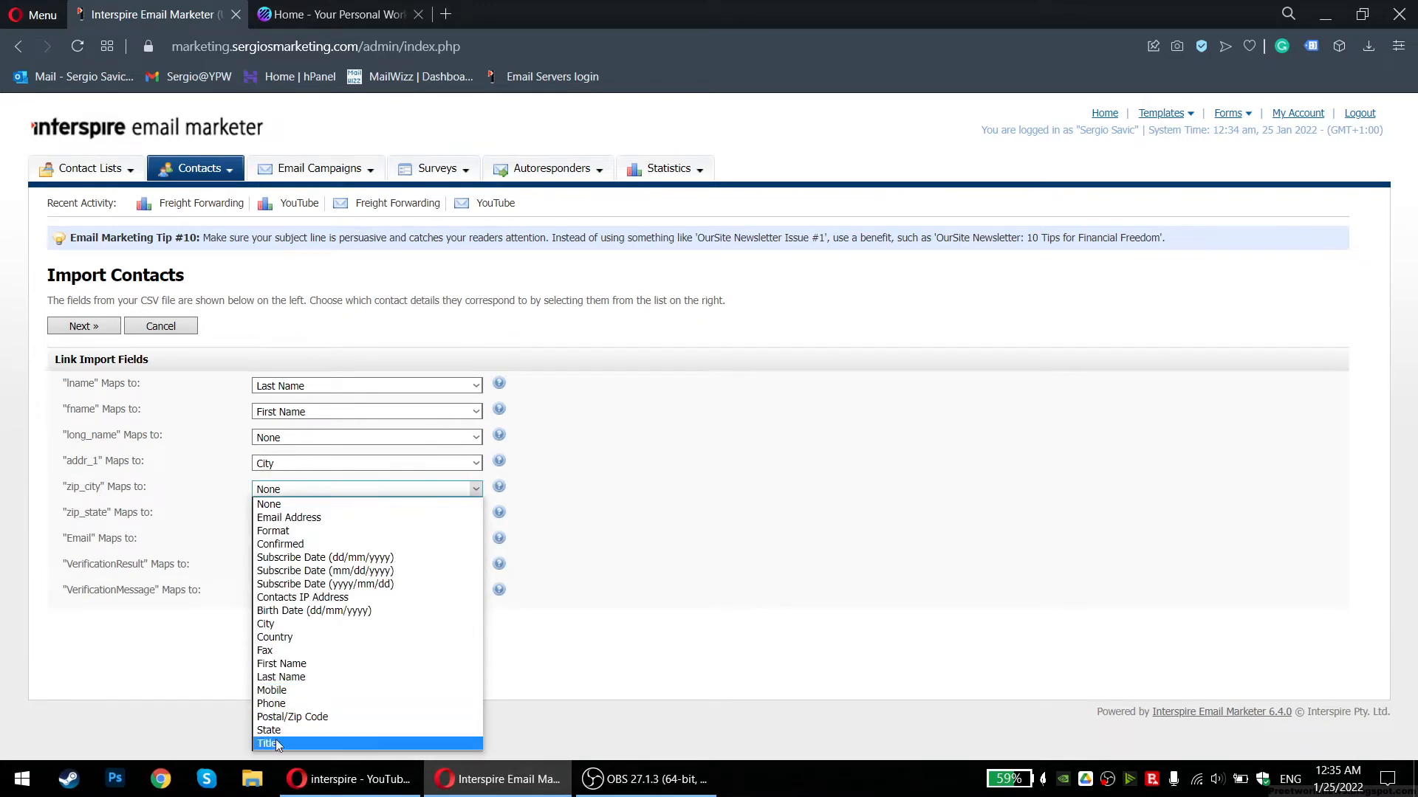
click(303, 718)
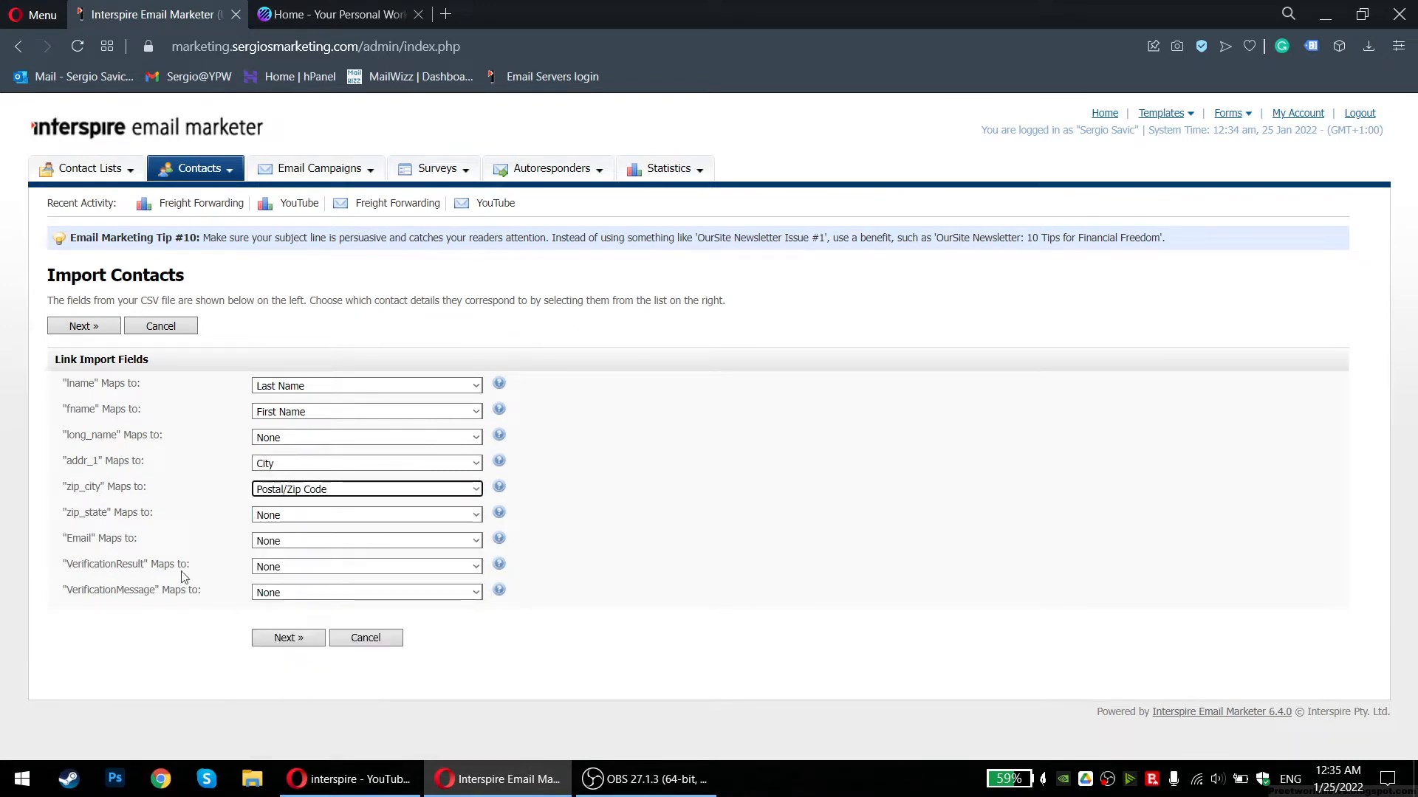
click(313, 489)
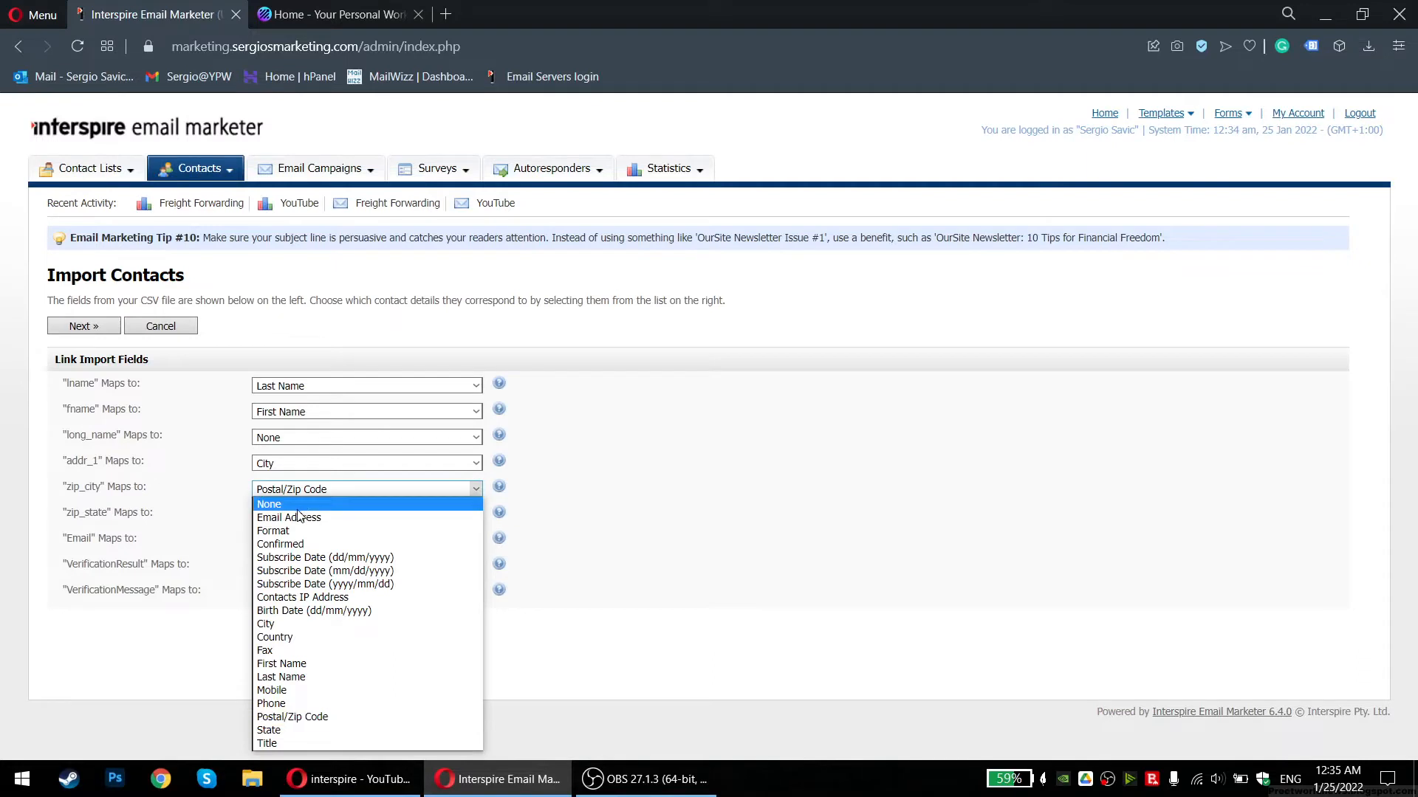
click(295, 506)
click(286, 467)
click(270, 479)
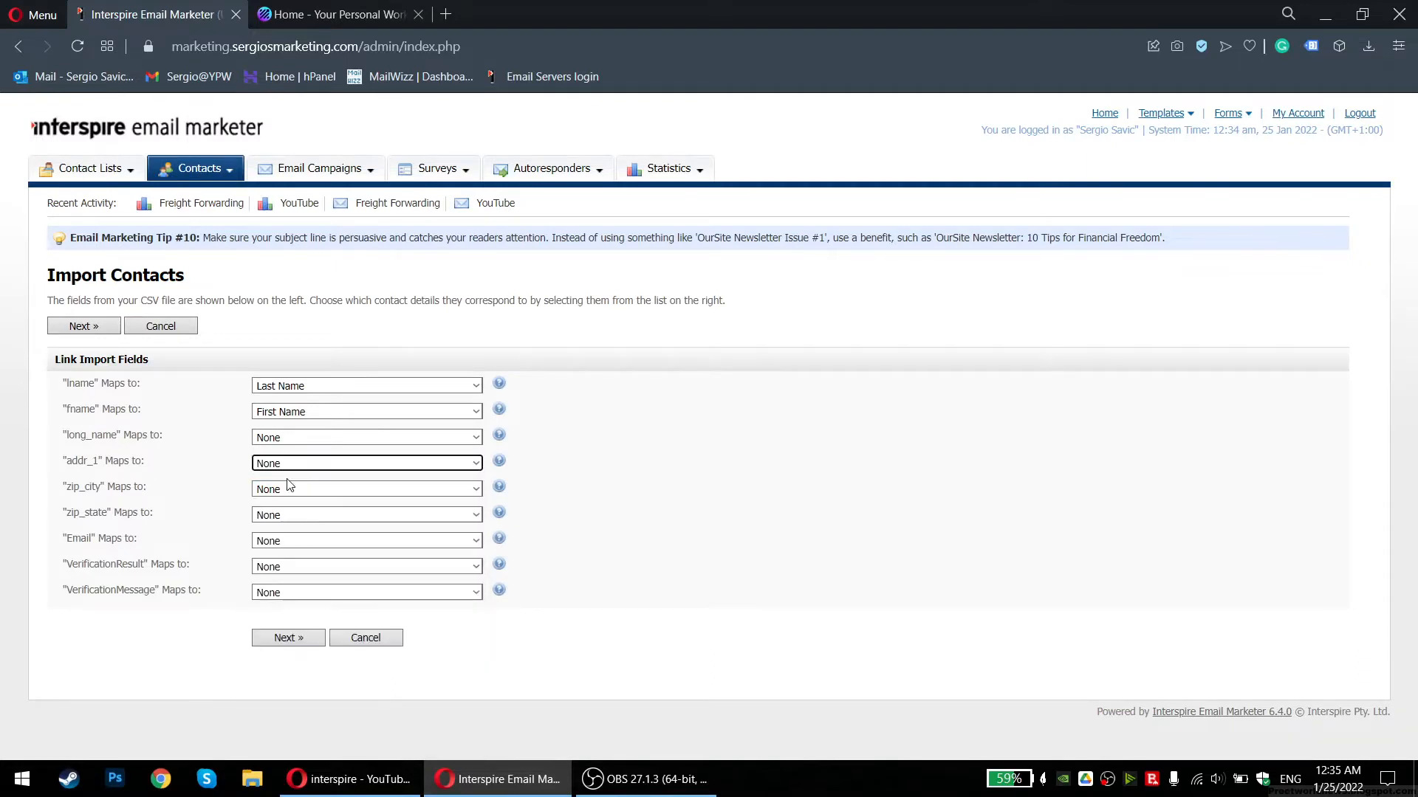
Map the Email column to the Email Address field
drag(80, 384, 190, 436)
click(191, 436)
drag(66, 538, 145, 540)
click(264, 541)
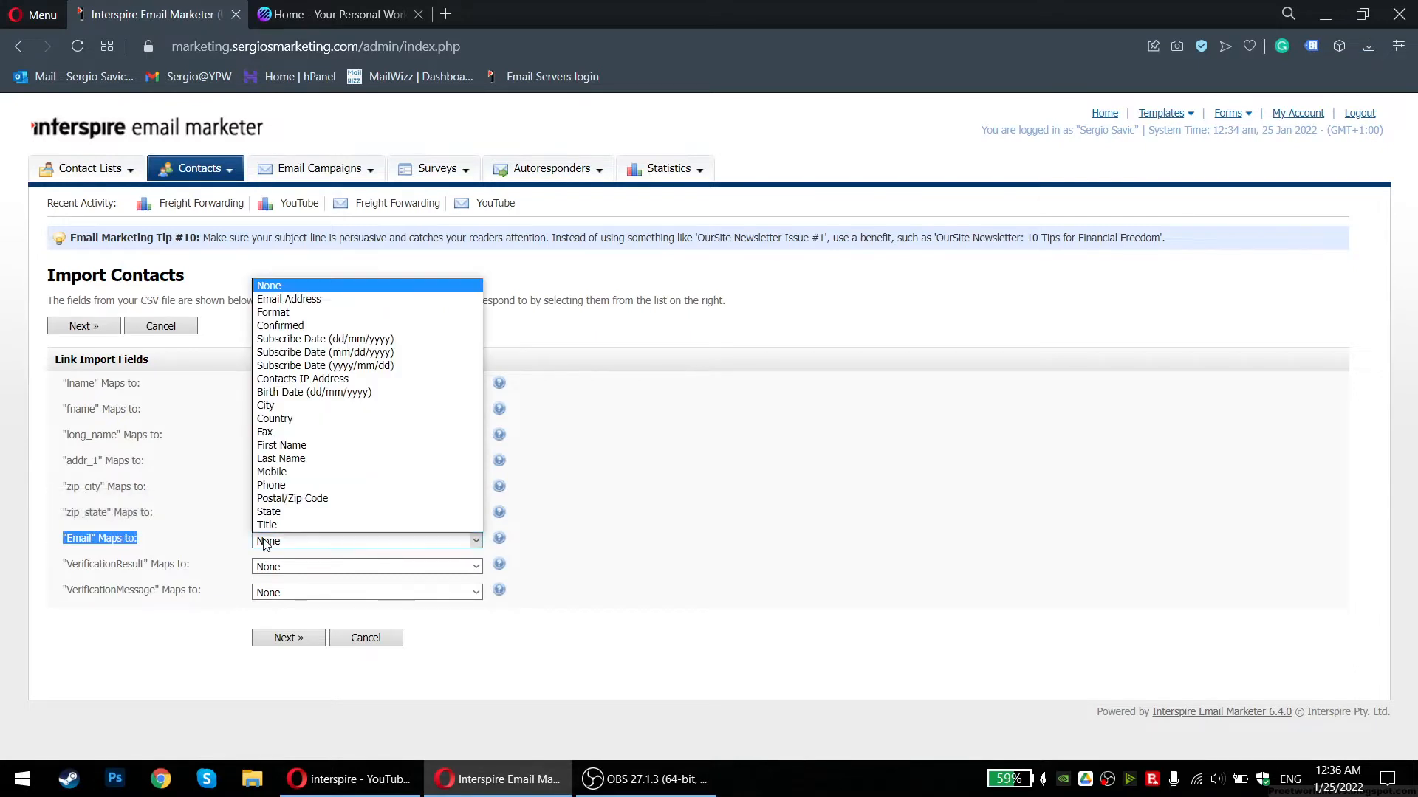
click(322, 300)
click(67, 538)
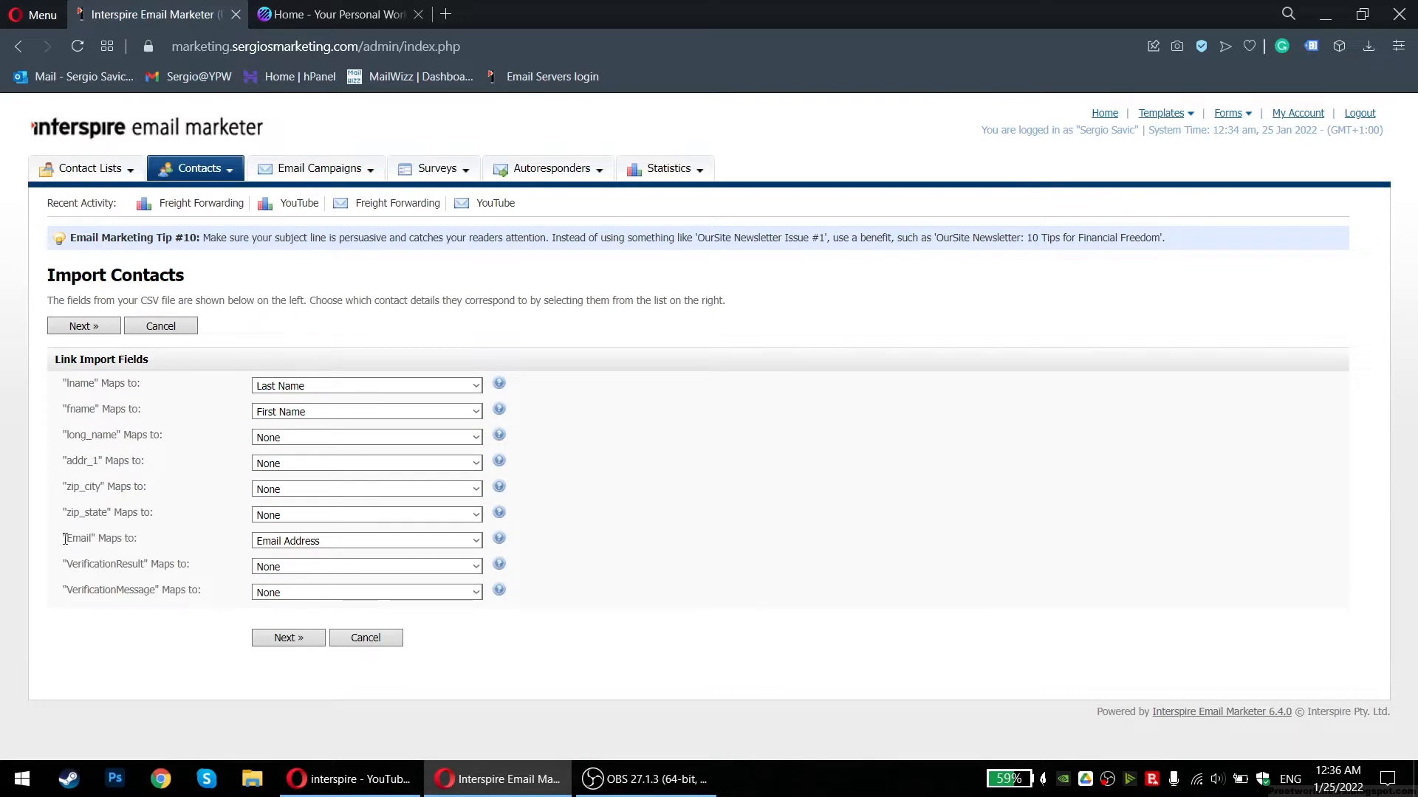
drag(63, 538, 141, 540)
click(151, 545)
Set VerificationResult to Title, then back to None
key(super+e)
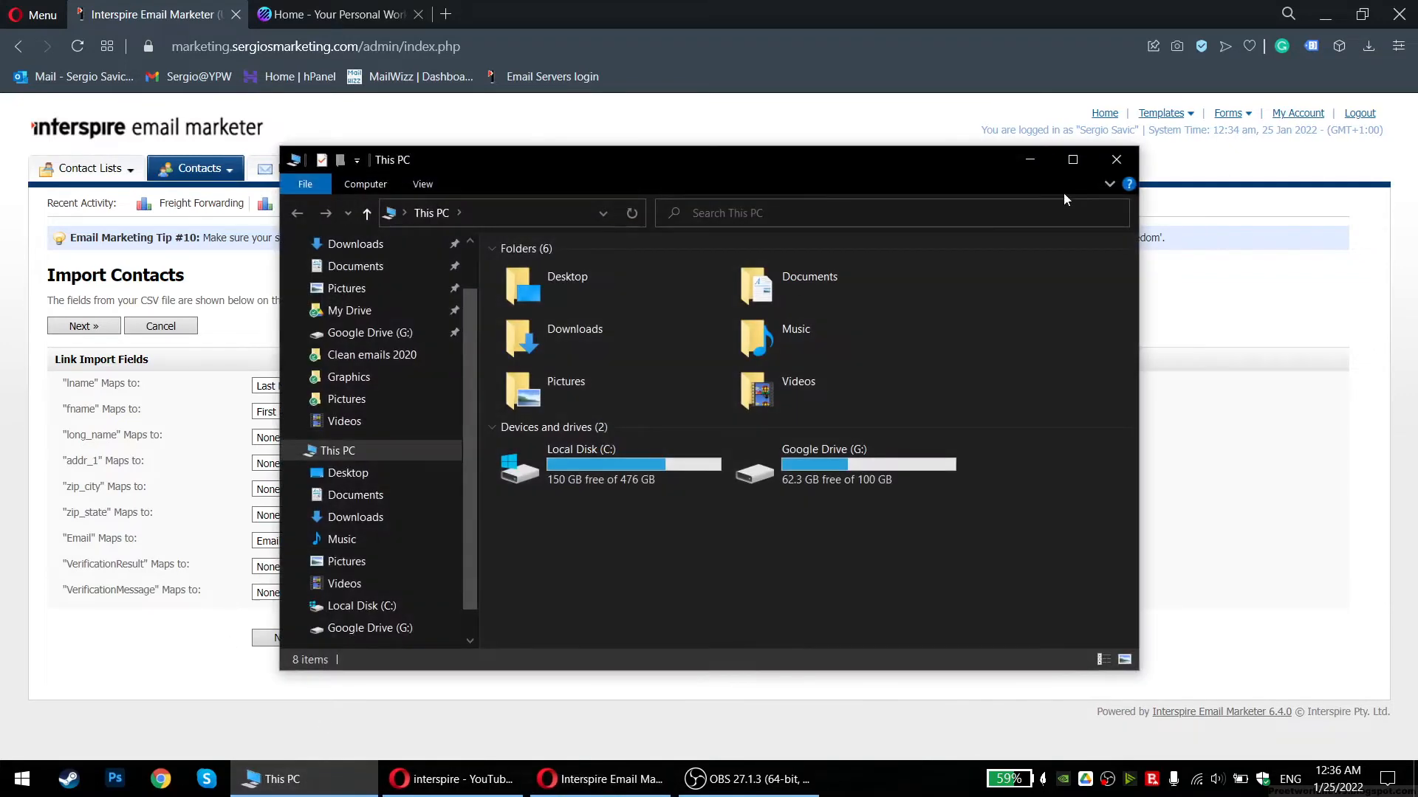
click(1116, 160)
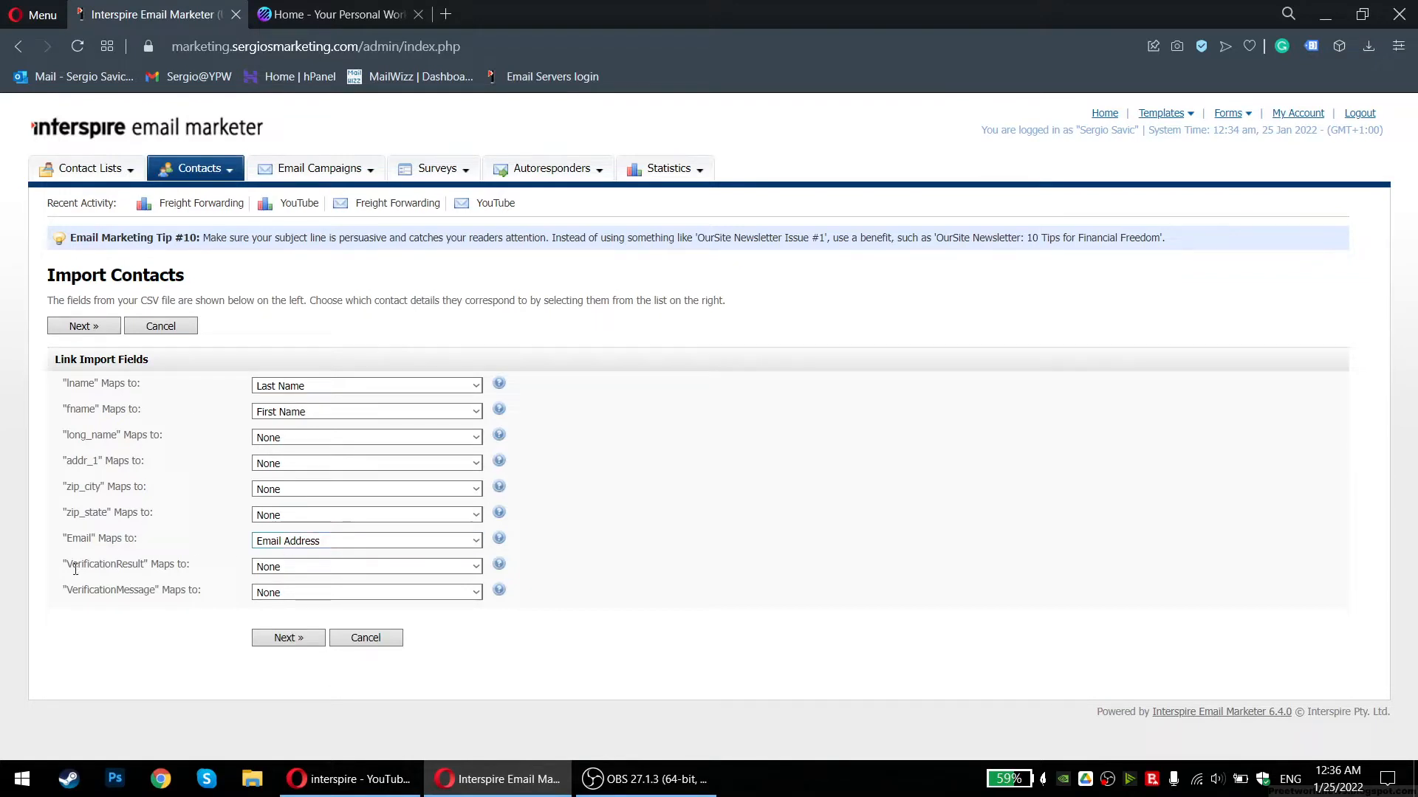
click(291, 569)
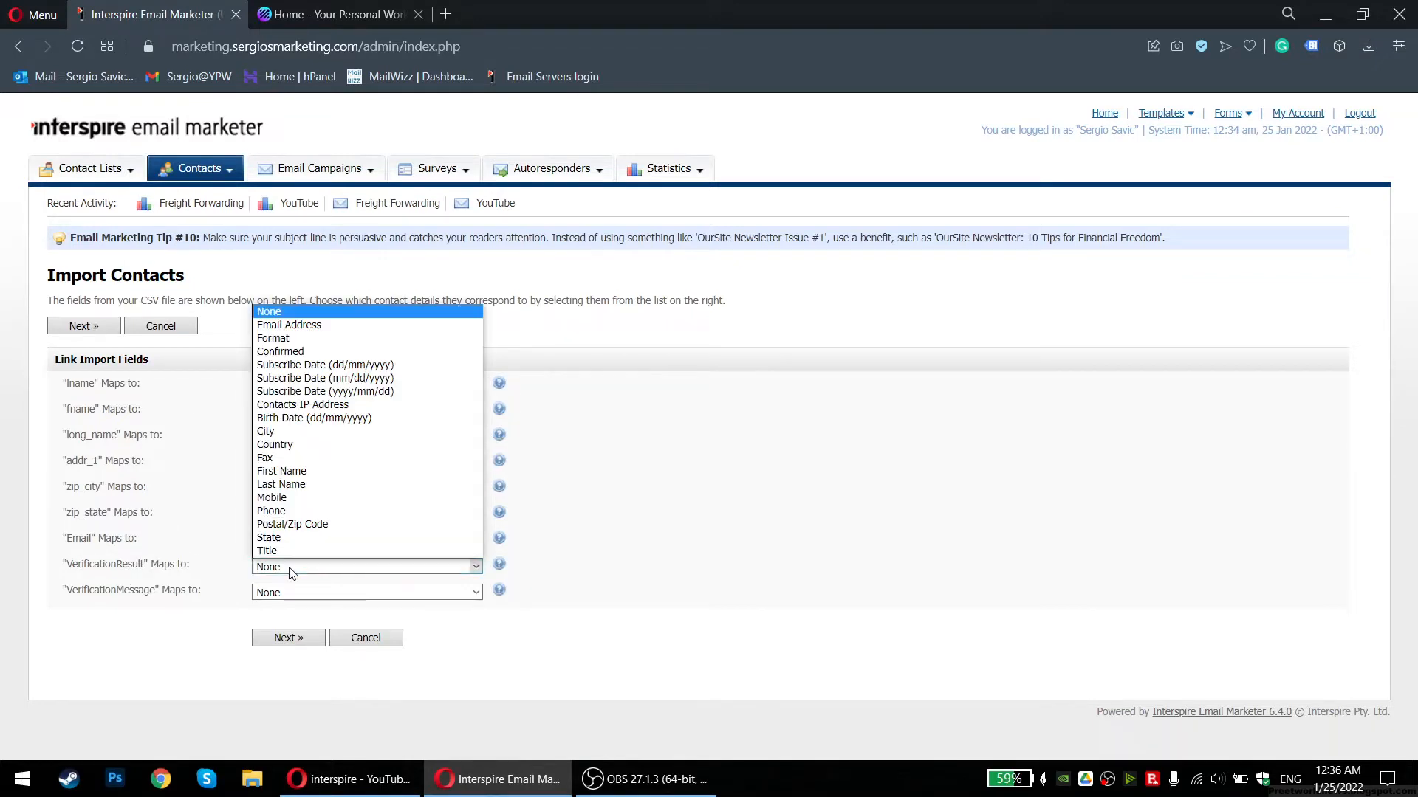
click(290, 569)
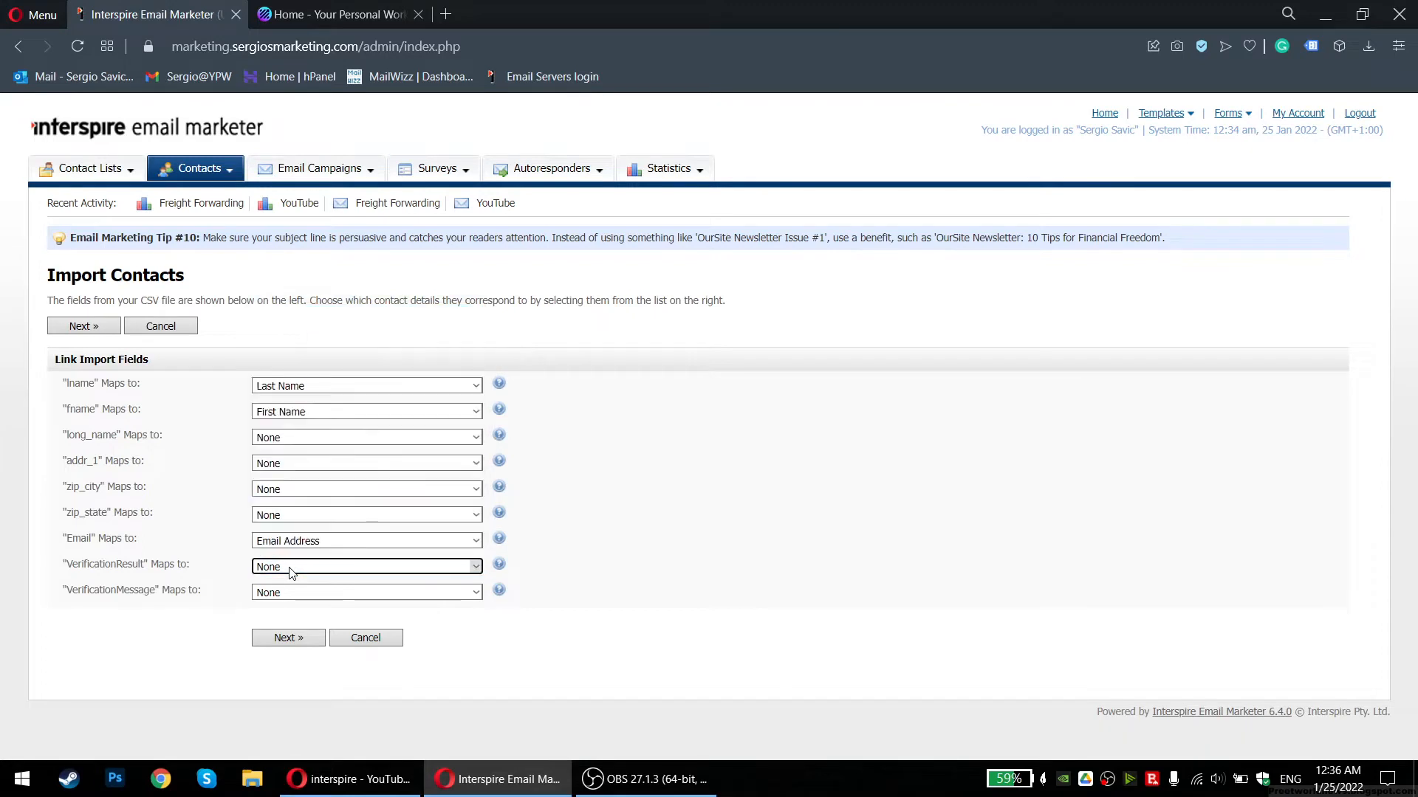
click(310, 569)
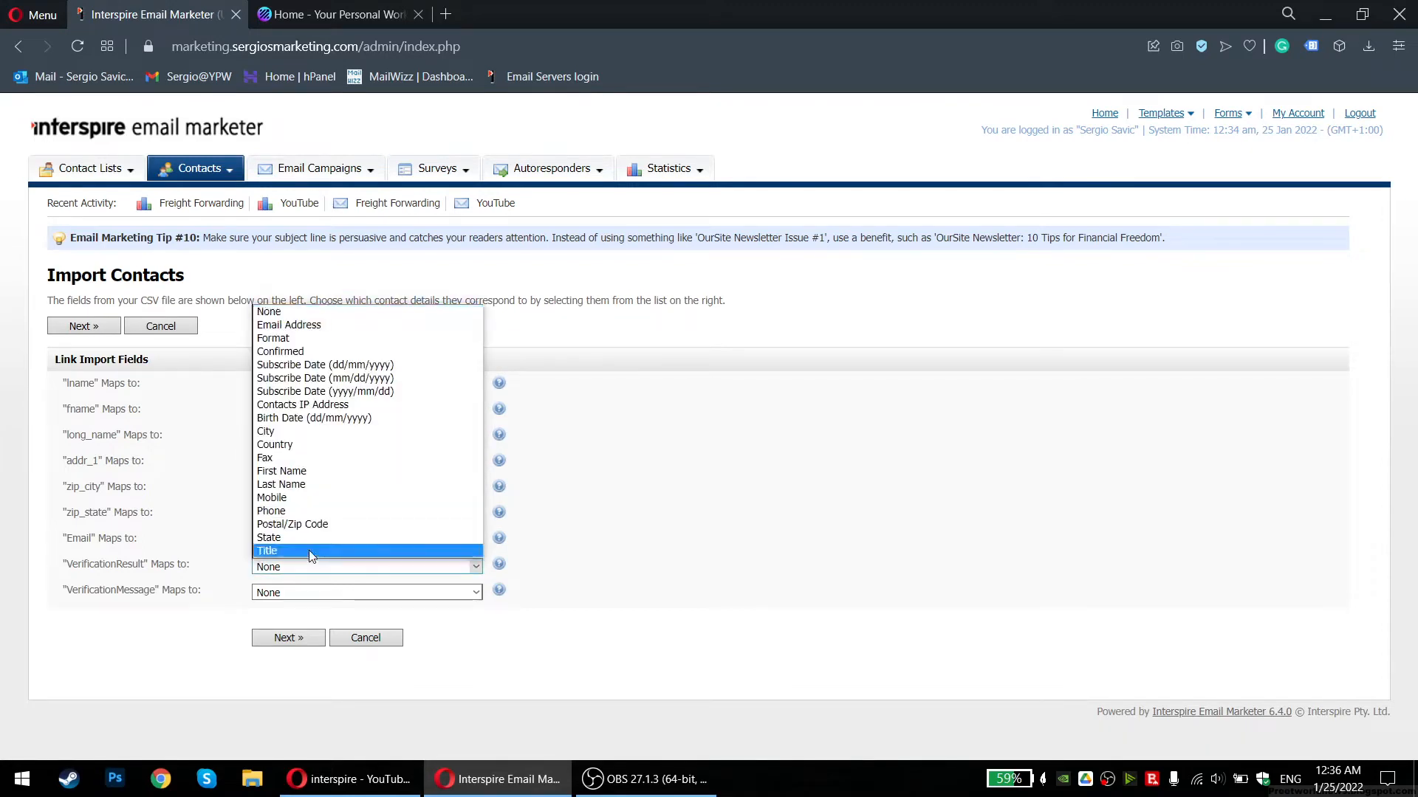
click(305, 551)
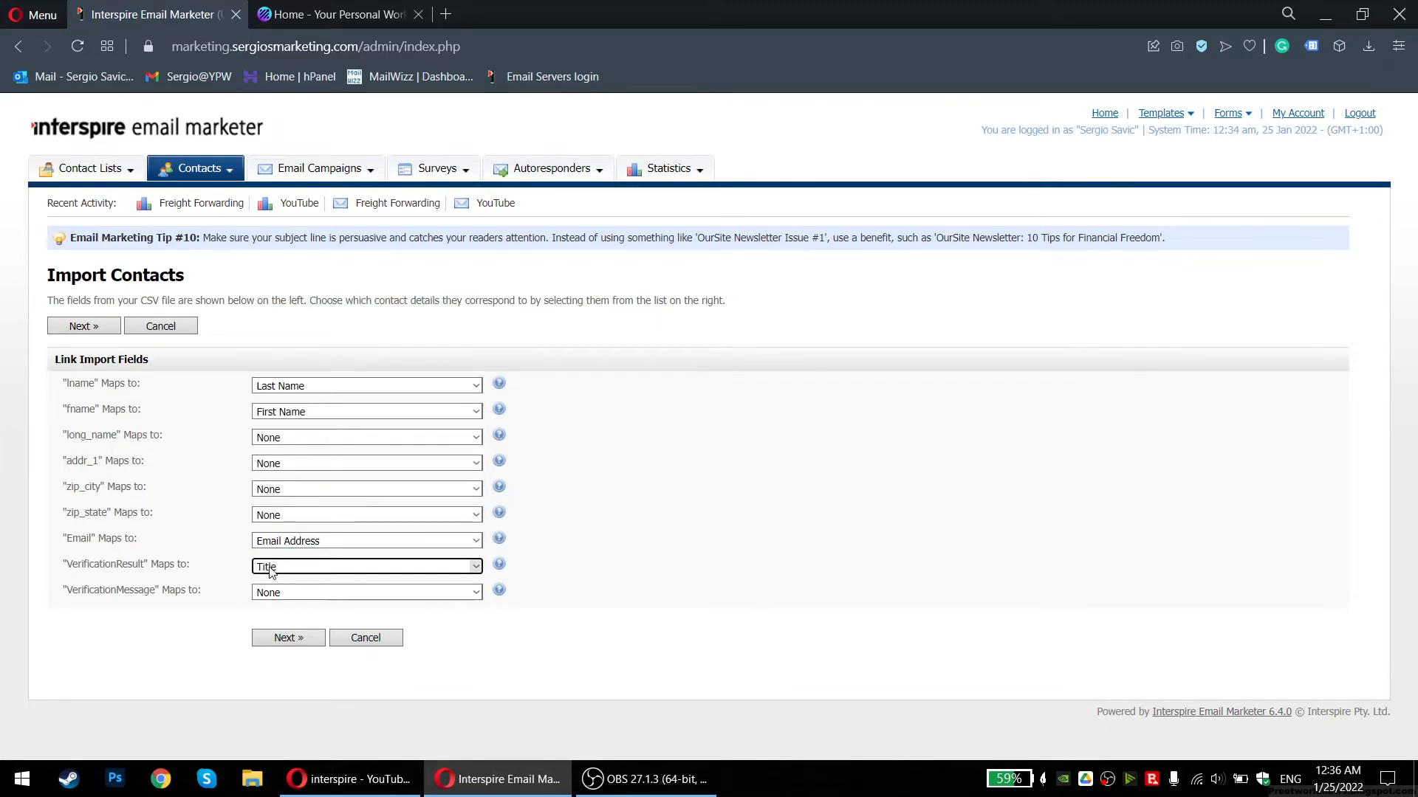
click(272, 573)
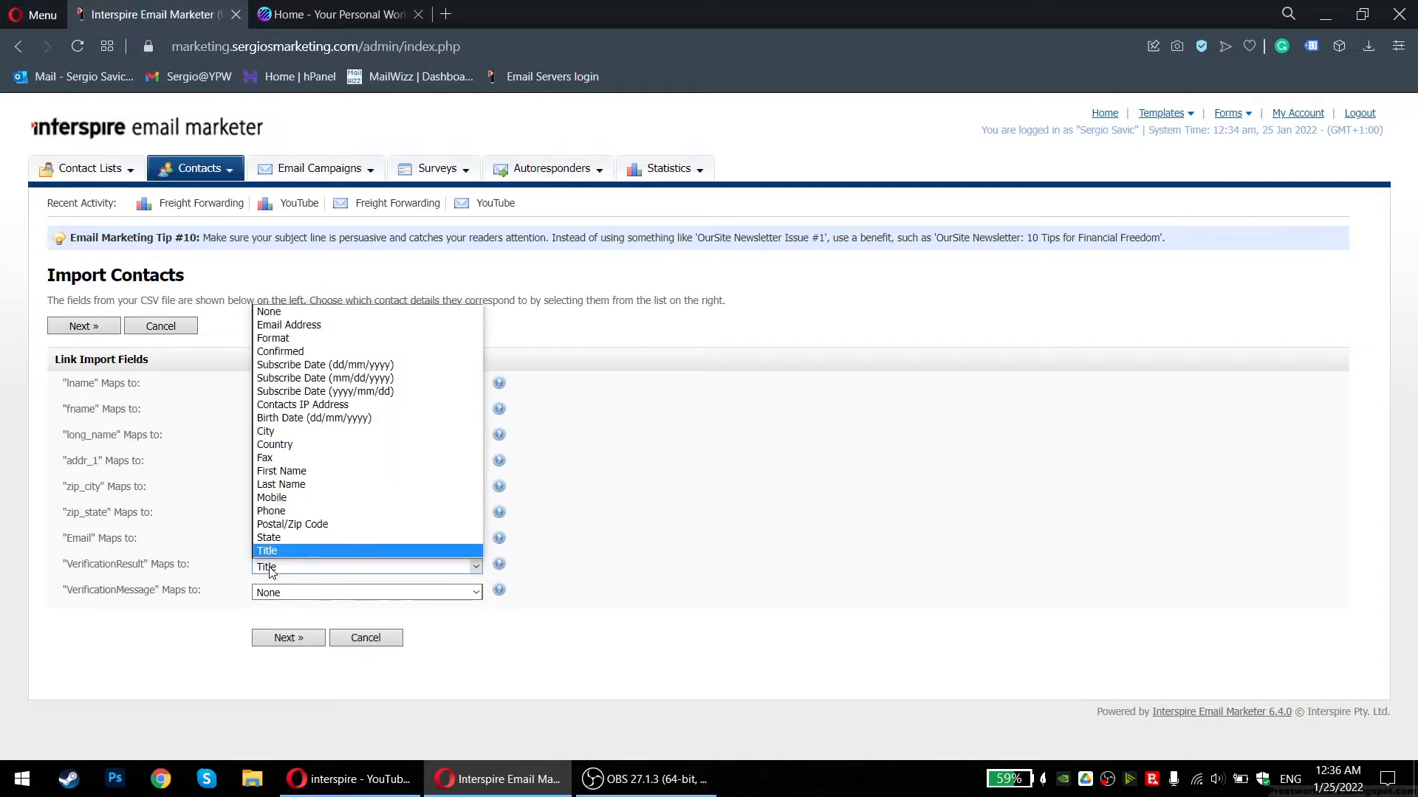
click(303, 313)
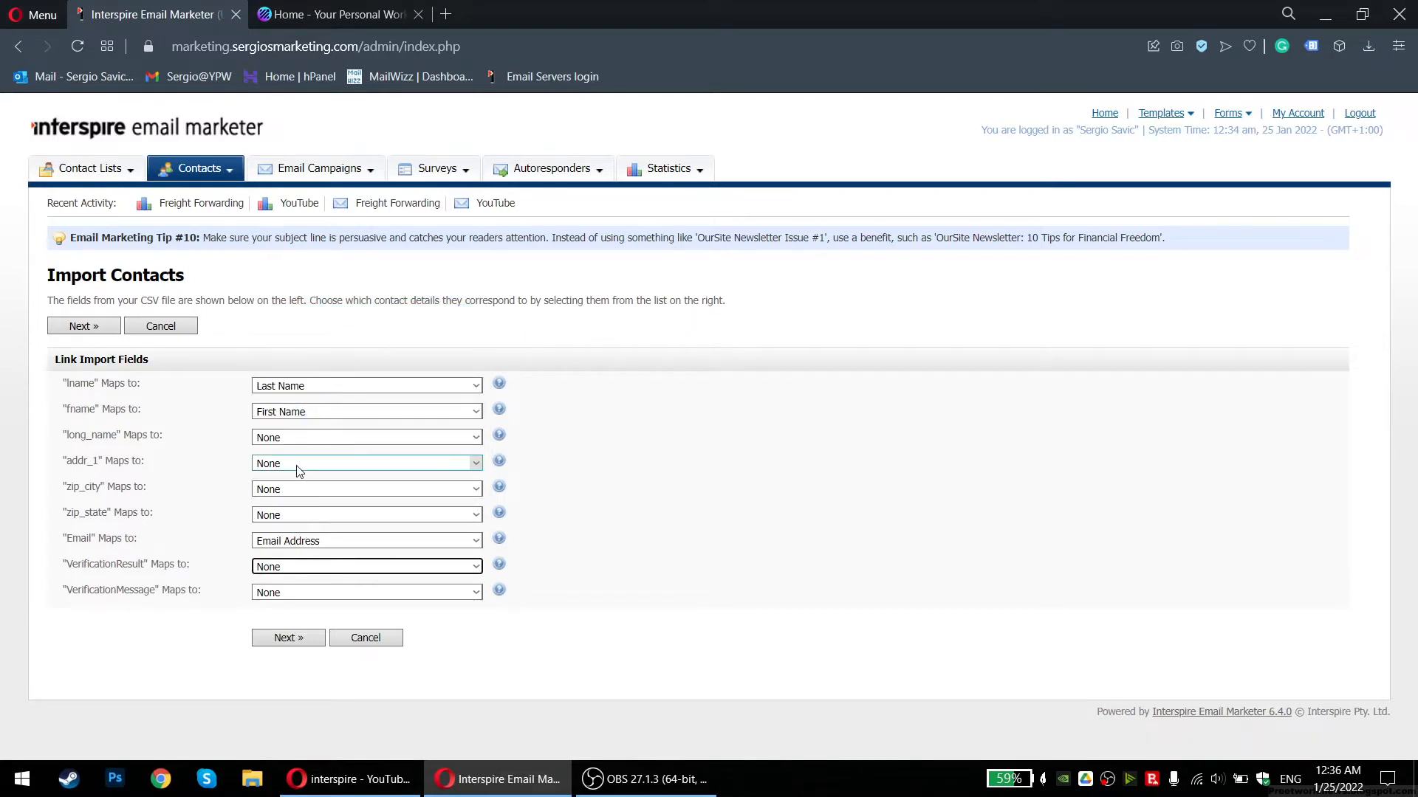
Leave VerificationMessage as None and review the full field mapping list
click(325, 595)
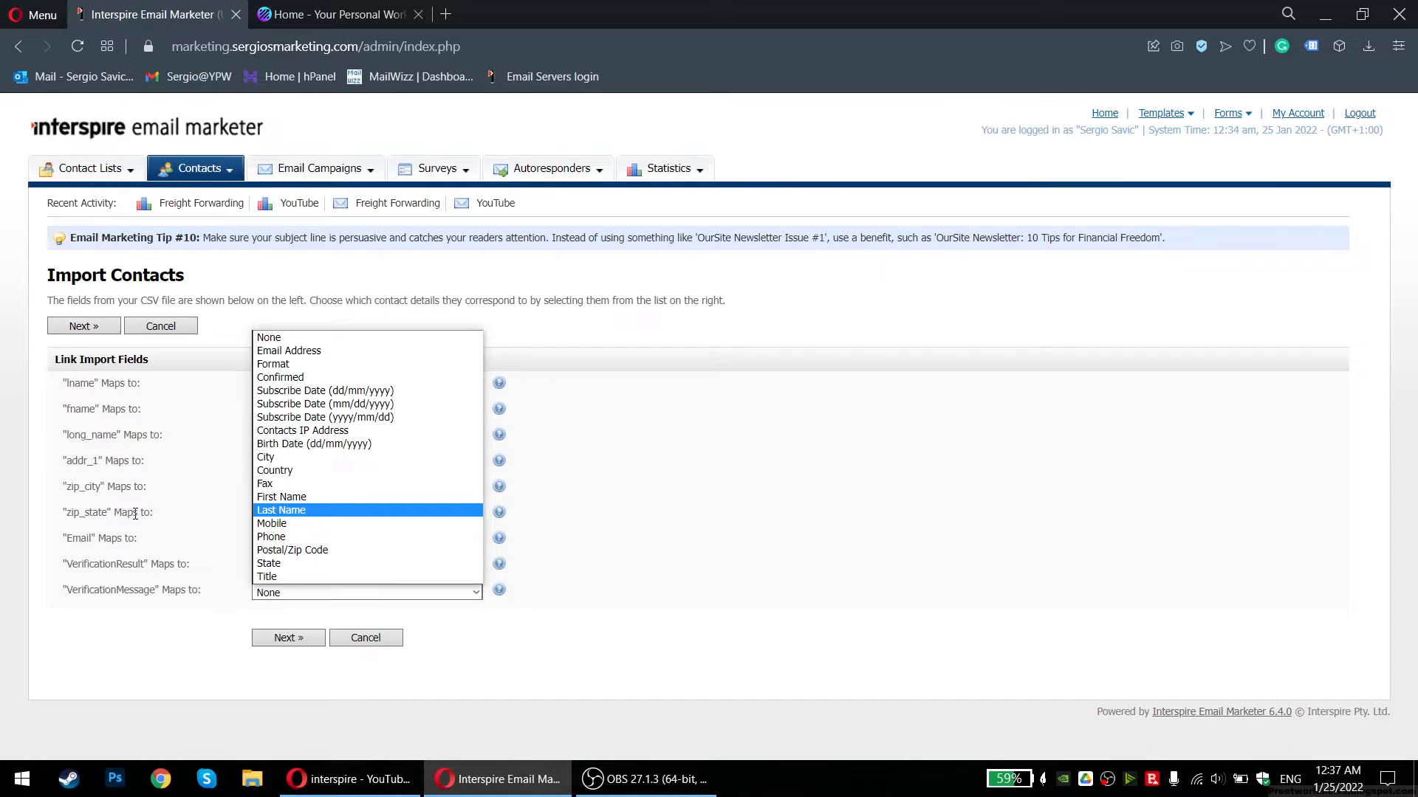
click(135, 513)
drag(80, 383, 163, 593)
click(177, 610)
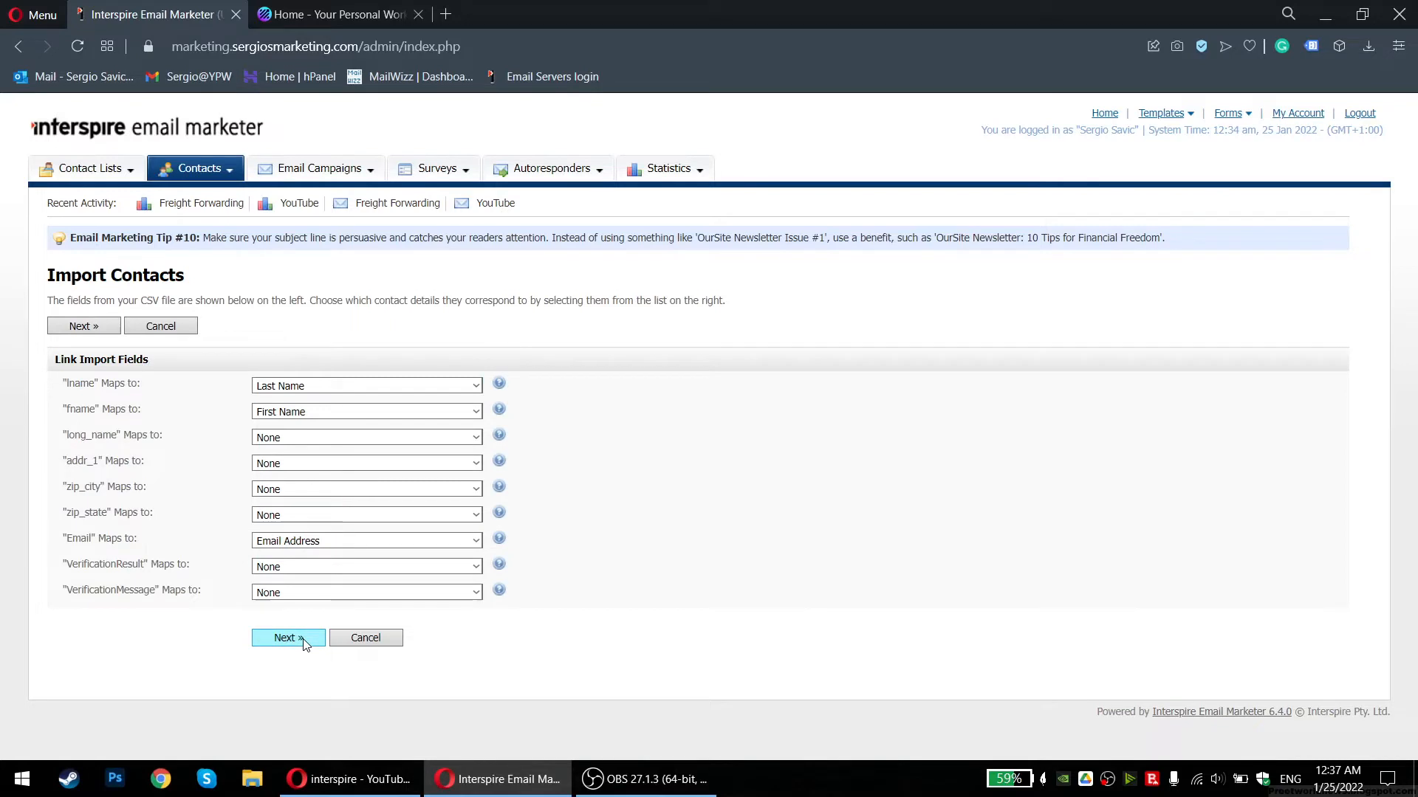
Run the import and review the summary: 541 imported, 33 duplicates, 1 bad data
click(302, 639)
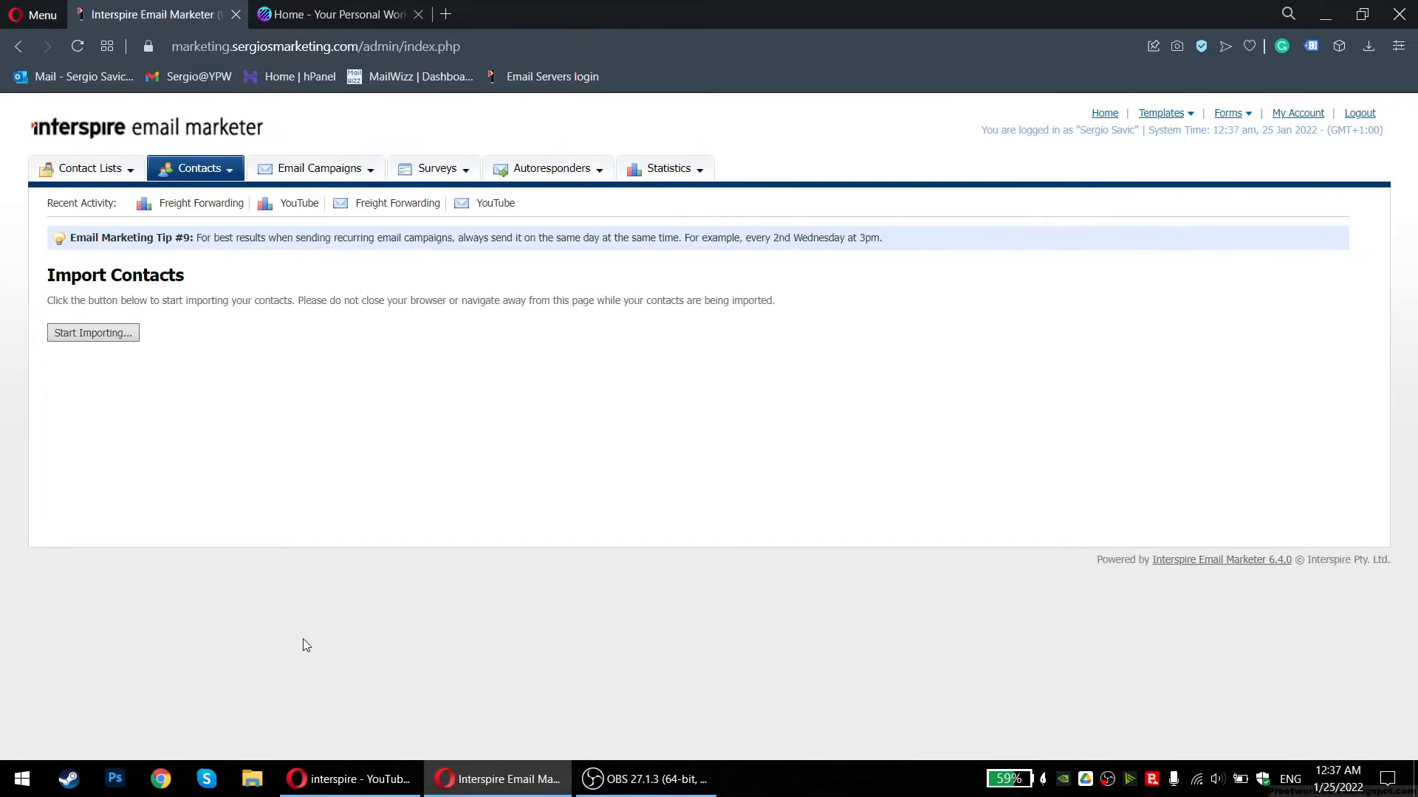
click(113, 335)
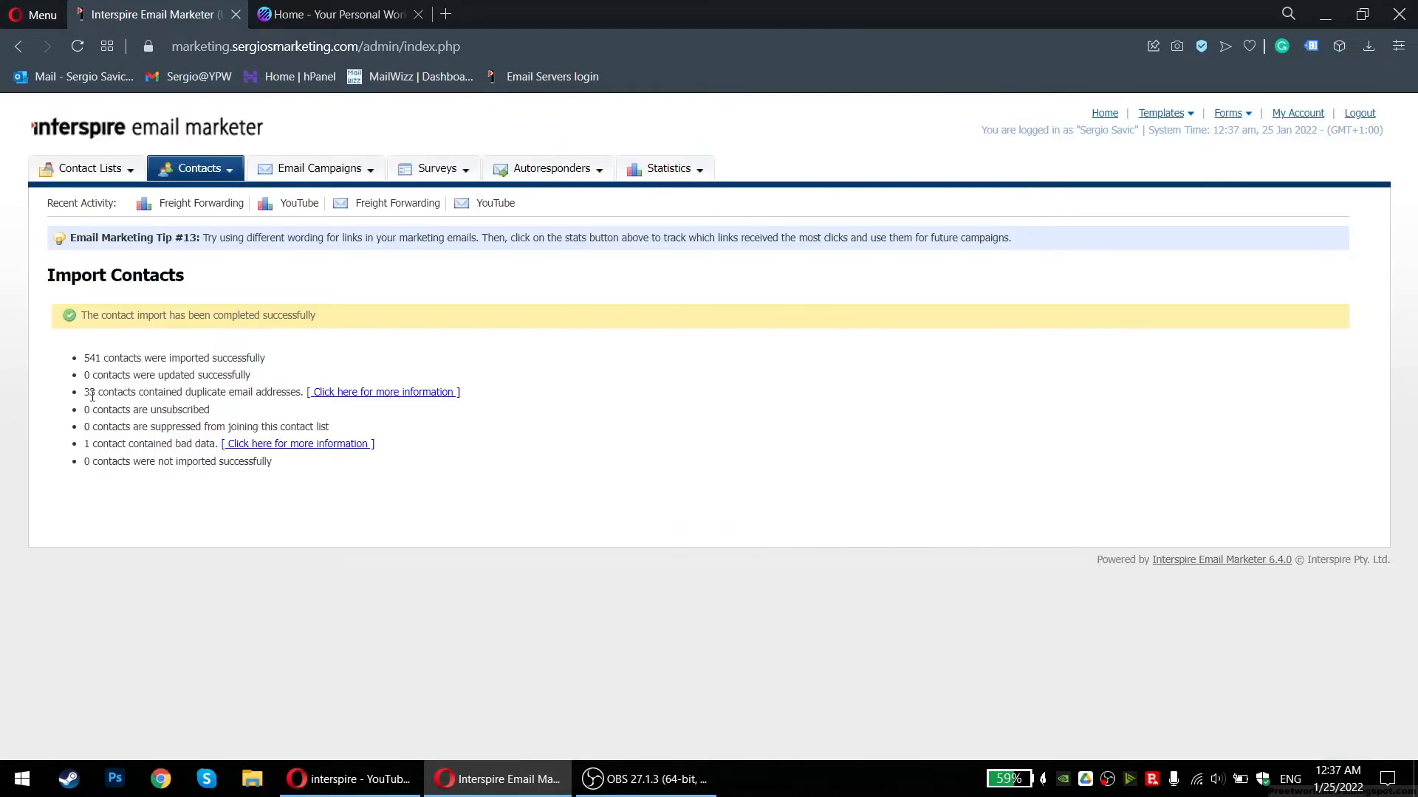
drag(91, 395, 226, 397)
click(226, 396)
drag(105, 441, 82, 423)
click(183, 432)
mouse_move(83, 357)
mouse_down()
mouse_move(270, 359)
mouse_move(99, 340)
mouse_up()
click(269, 359)
click(99, 340)
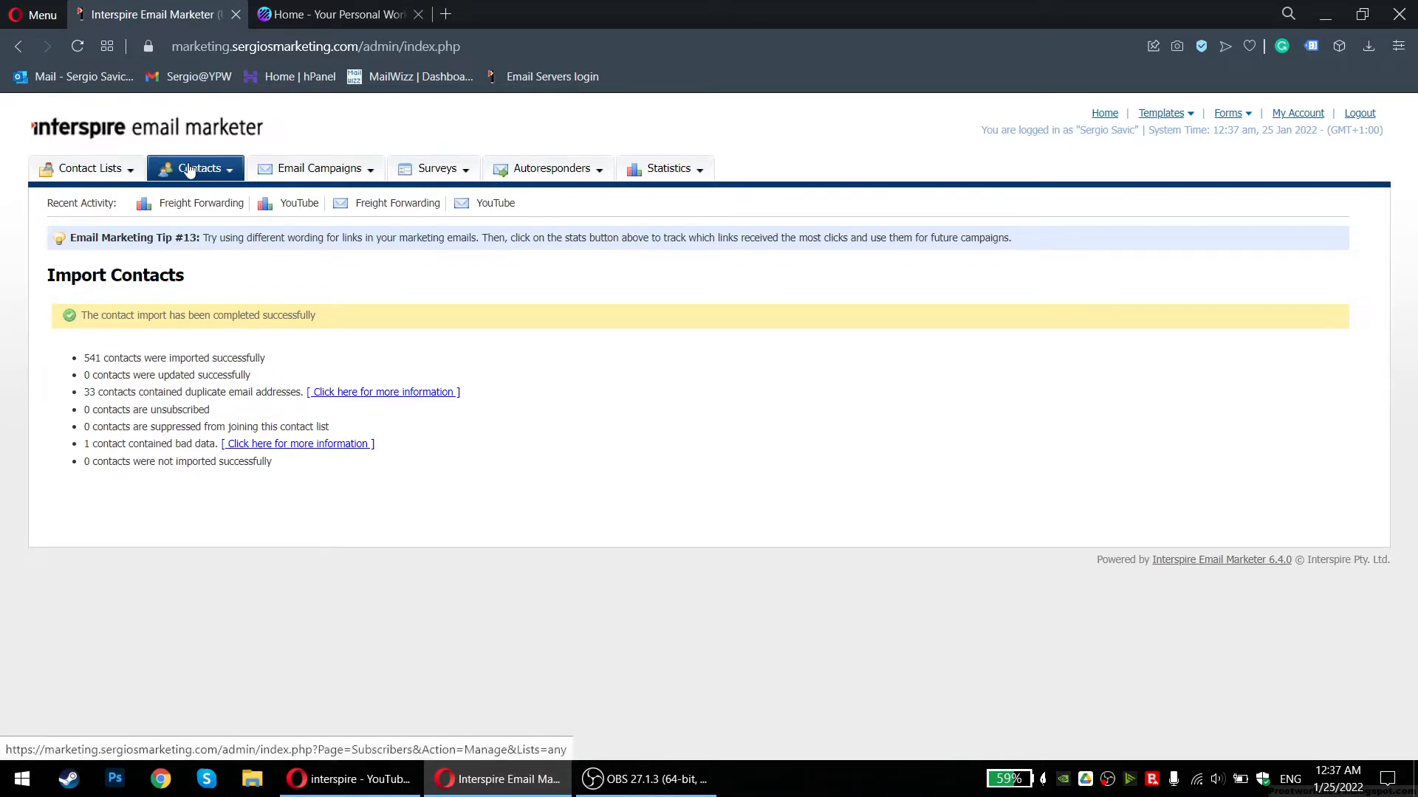
Check in View Contact Lists that Test List holds 541 contacts
click(117, 172)
click(117, 171)
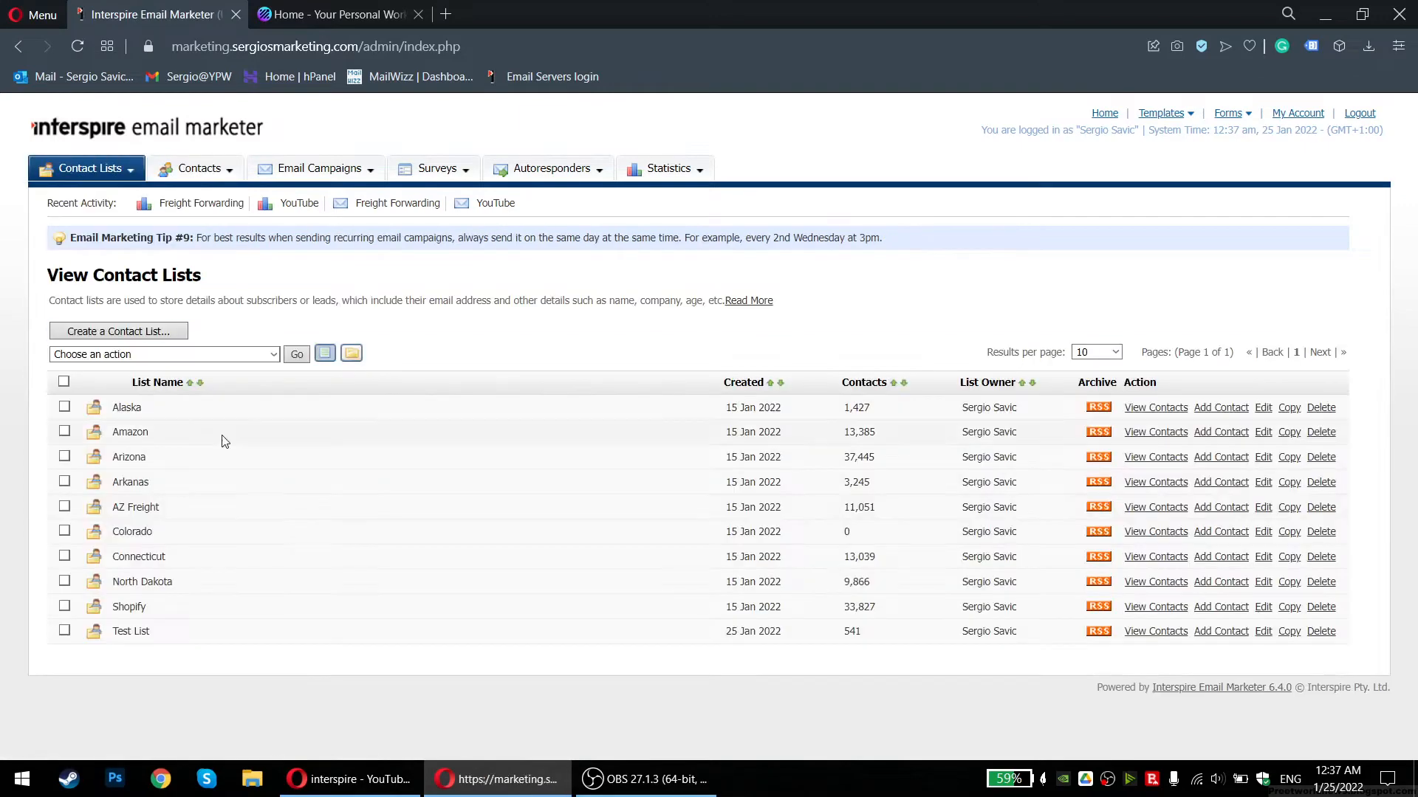
drag(681, 633, 825, 638)
click(874, 631)
click(824, 638)
drag(1028, 635, 717, 622)
click(716, 622)
Open View All Contacts and look over the bulk actions and listed contacts
click(222, 169)
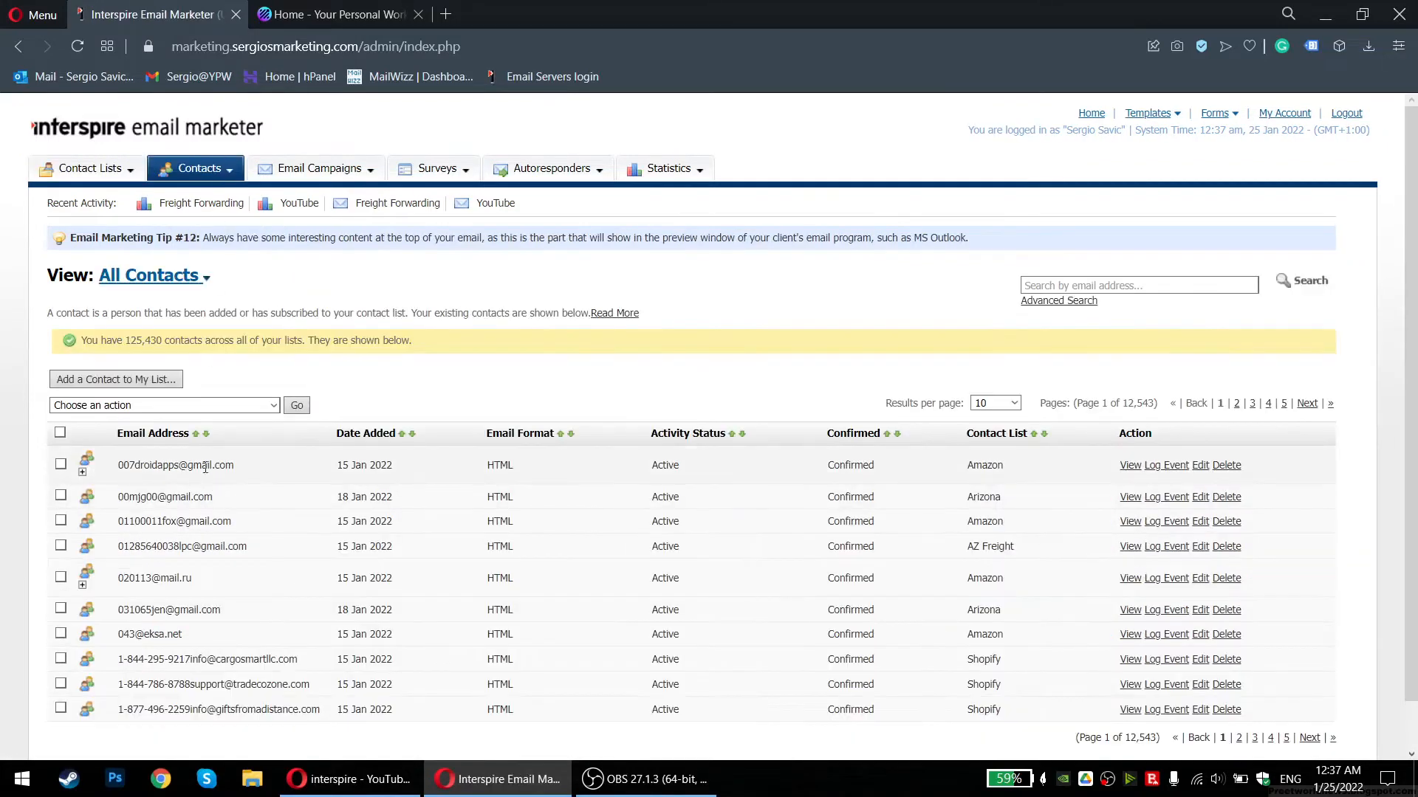
mouse_move(201, 191)
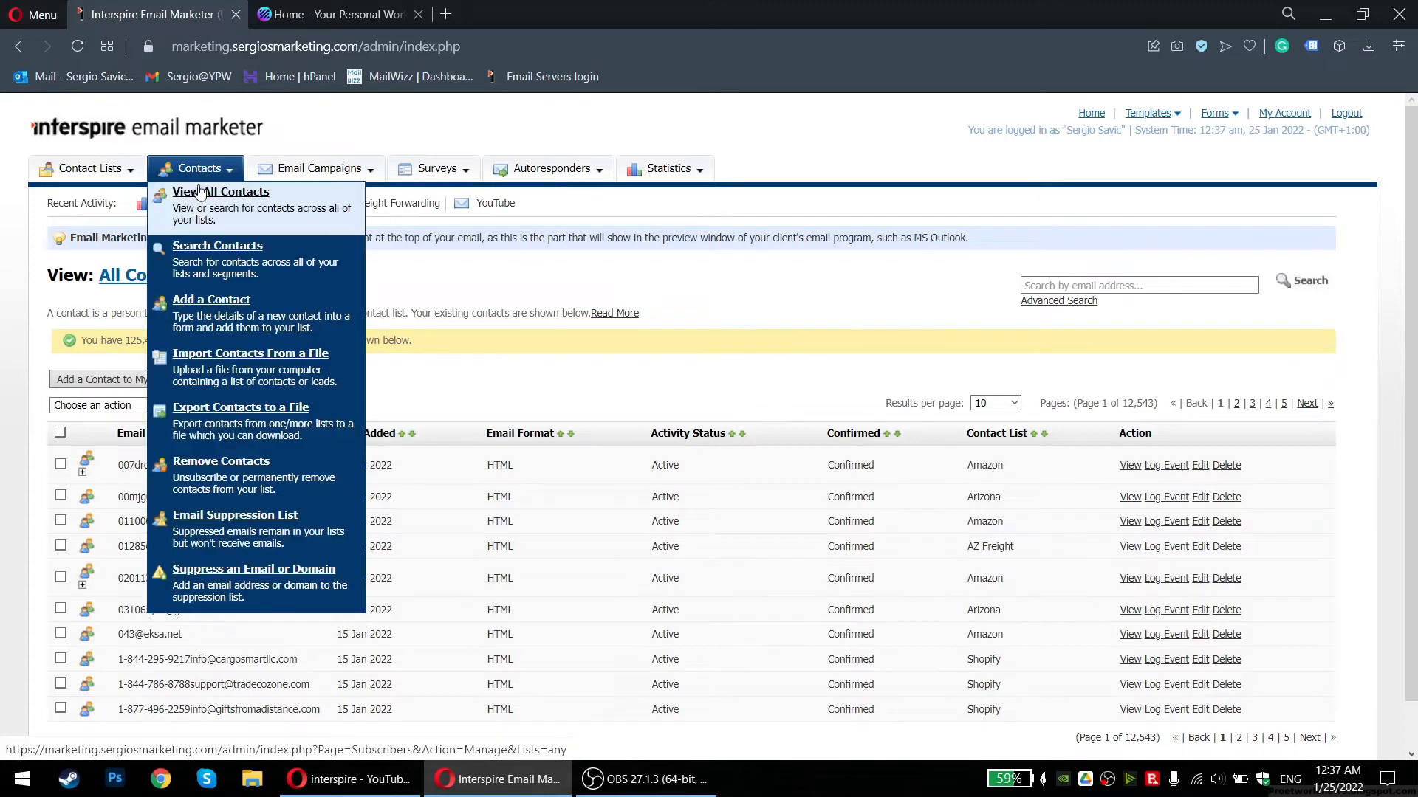
scroll(206, 360, down, 2)
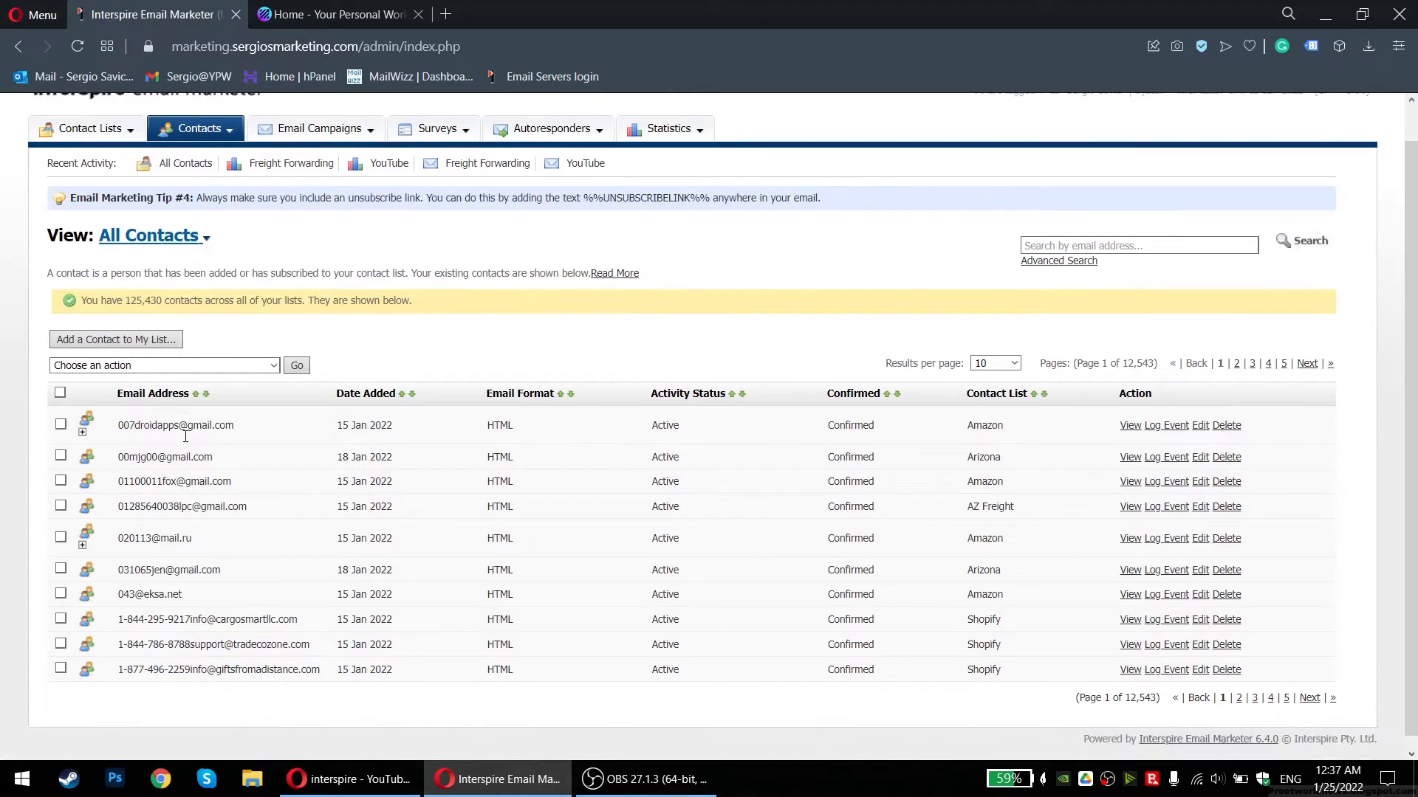
click(206, 360)
click(273, 354)
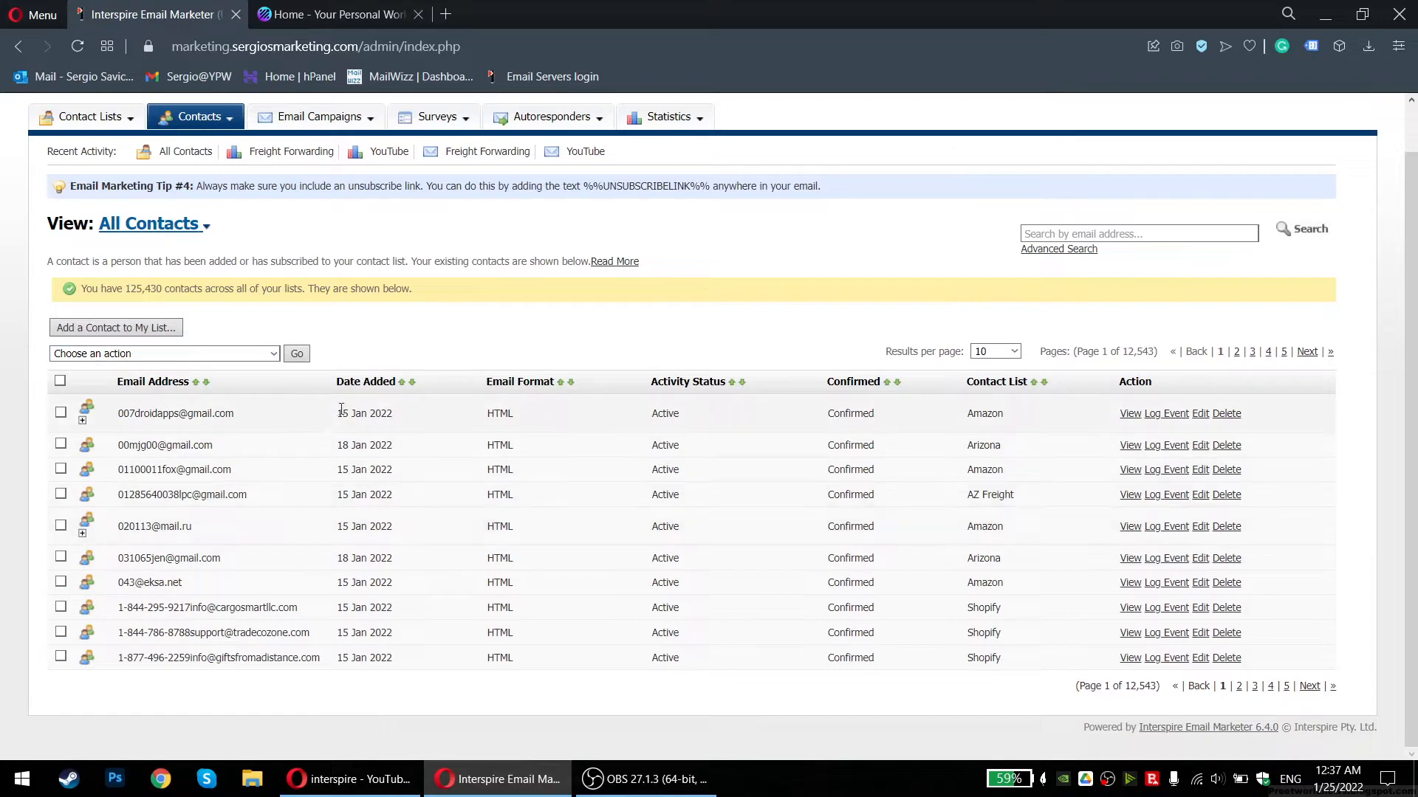
drag(1020, 409, 995, 676)
click(994, 675)
Run an advanced contact search restricted to Test List, returning 541 contacts
click(1070, 250)
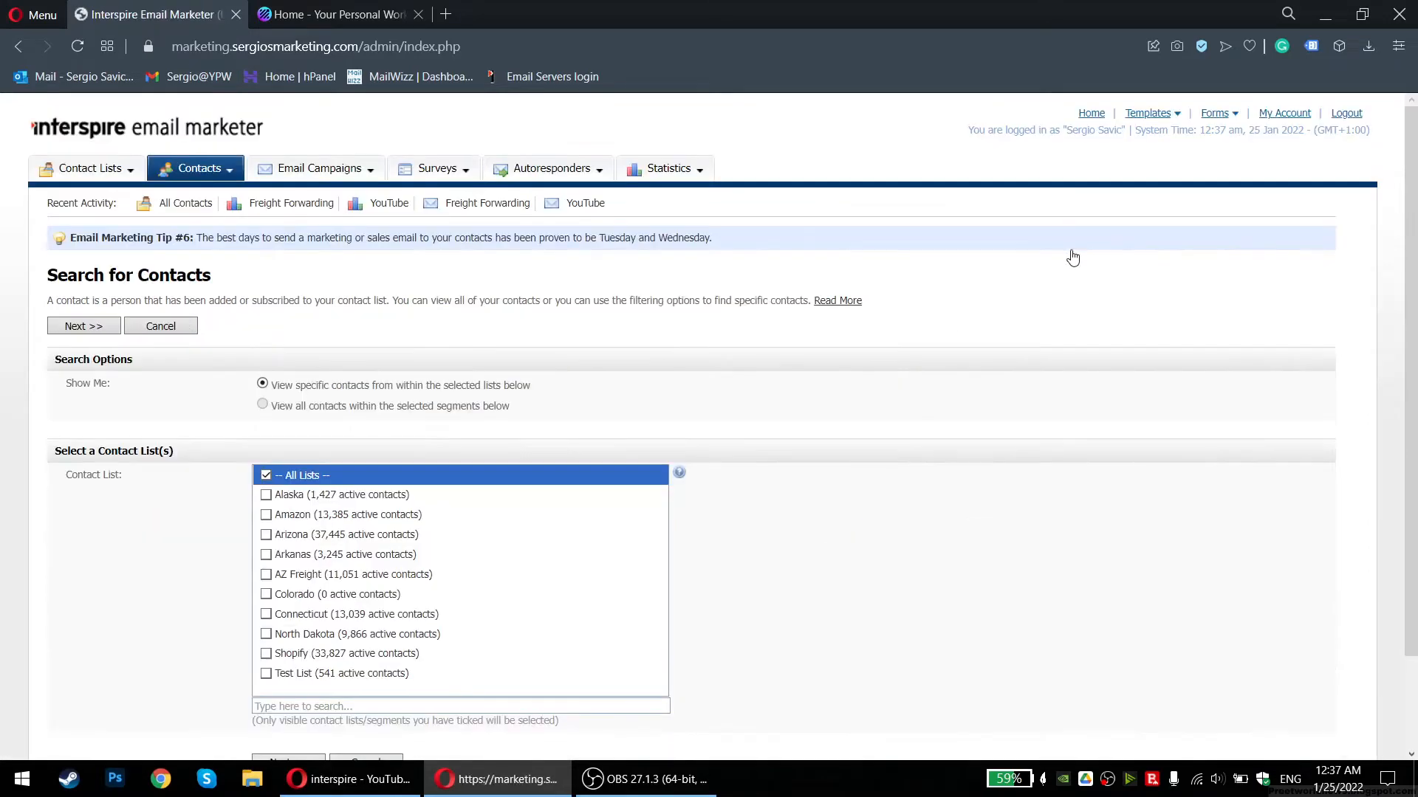
click(265, 674)
scroll(148, 701, down, 2)
click(279, 654)
scroll(285, 538, down, 5)
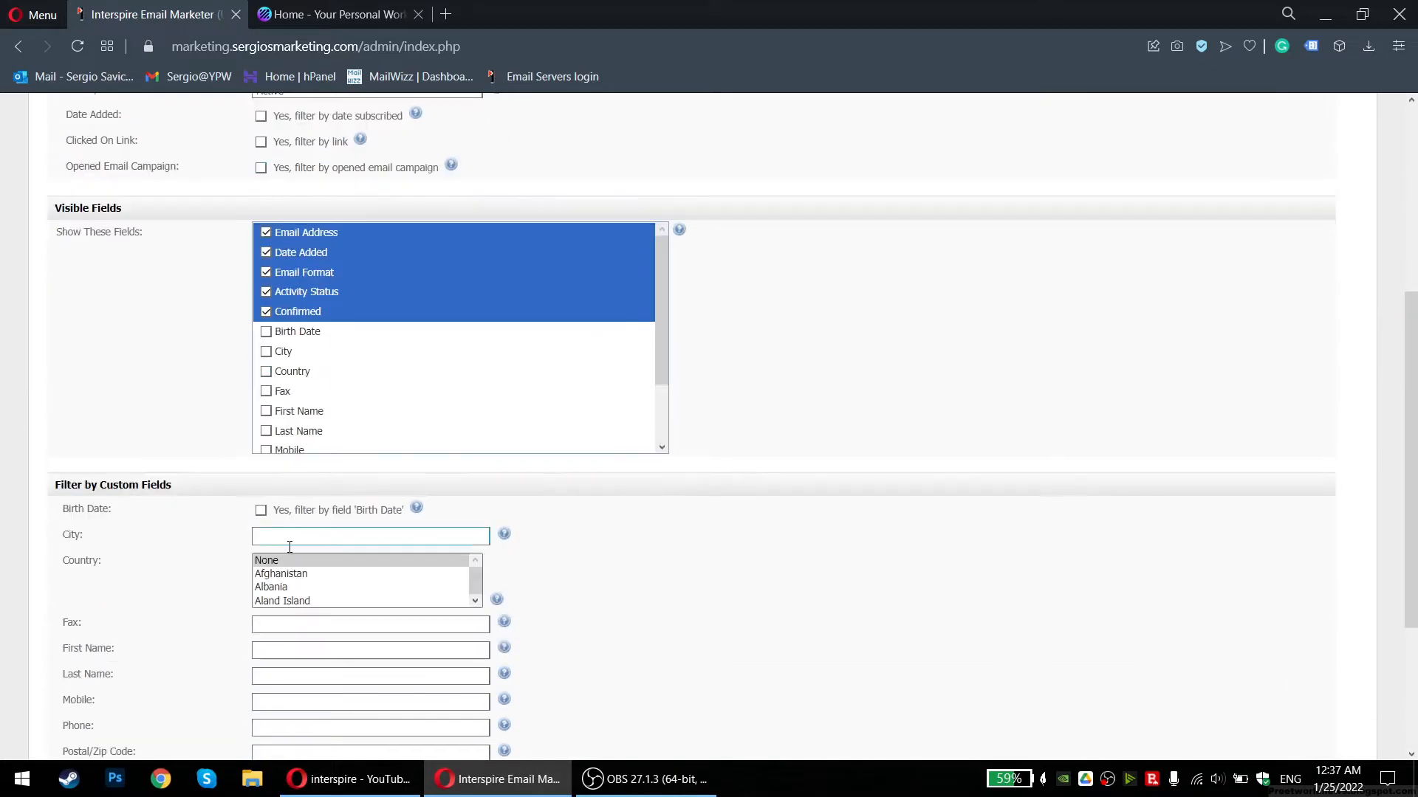
scroll(186, 365, down, 1)
scroll(186, 365, down, 3)
click(321, 651)
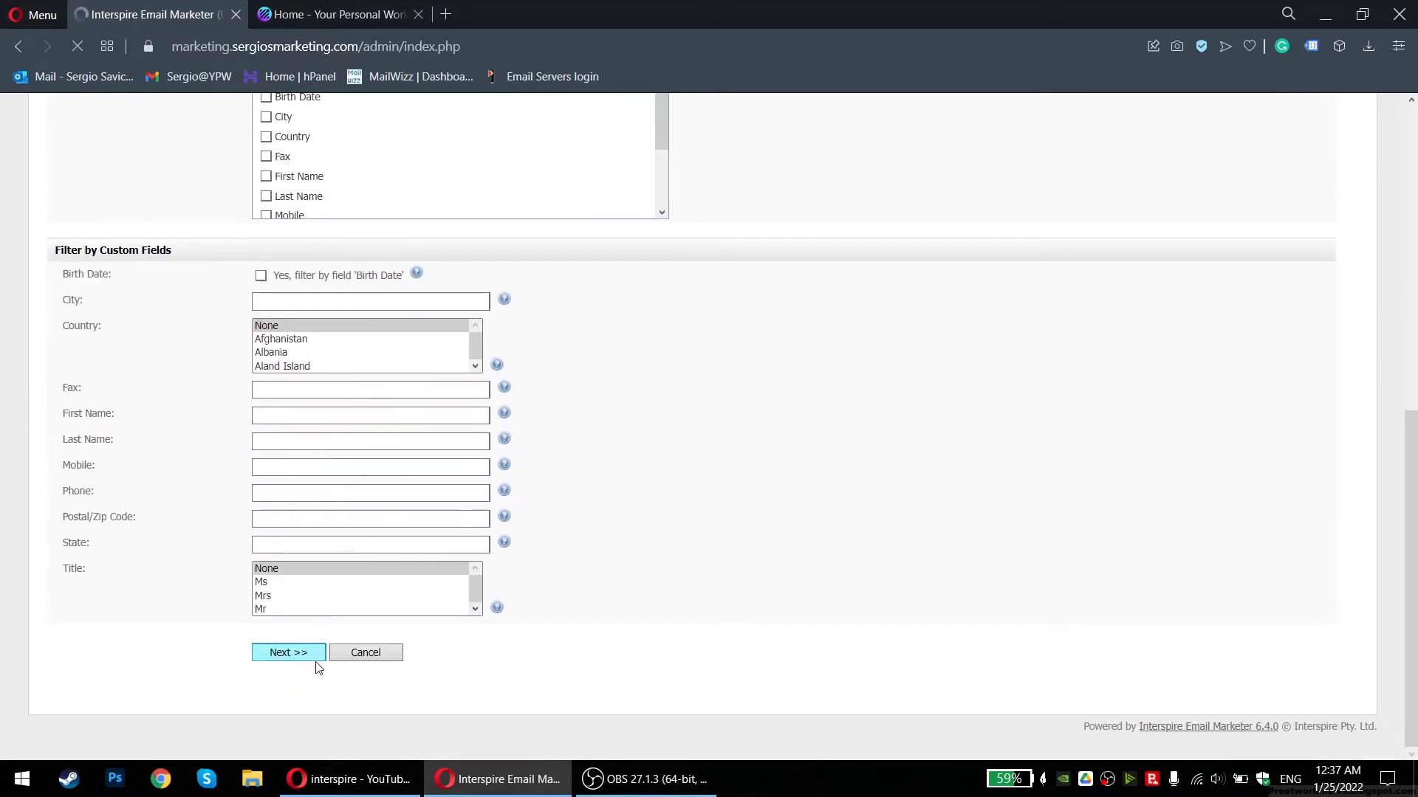
scroll(305, 490, down, 1)
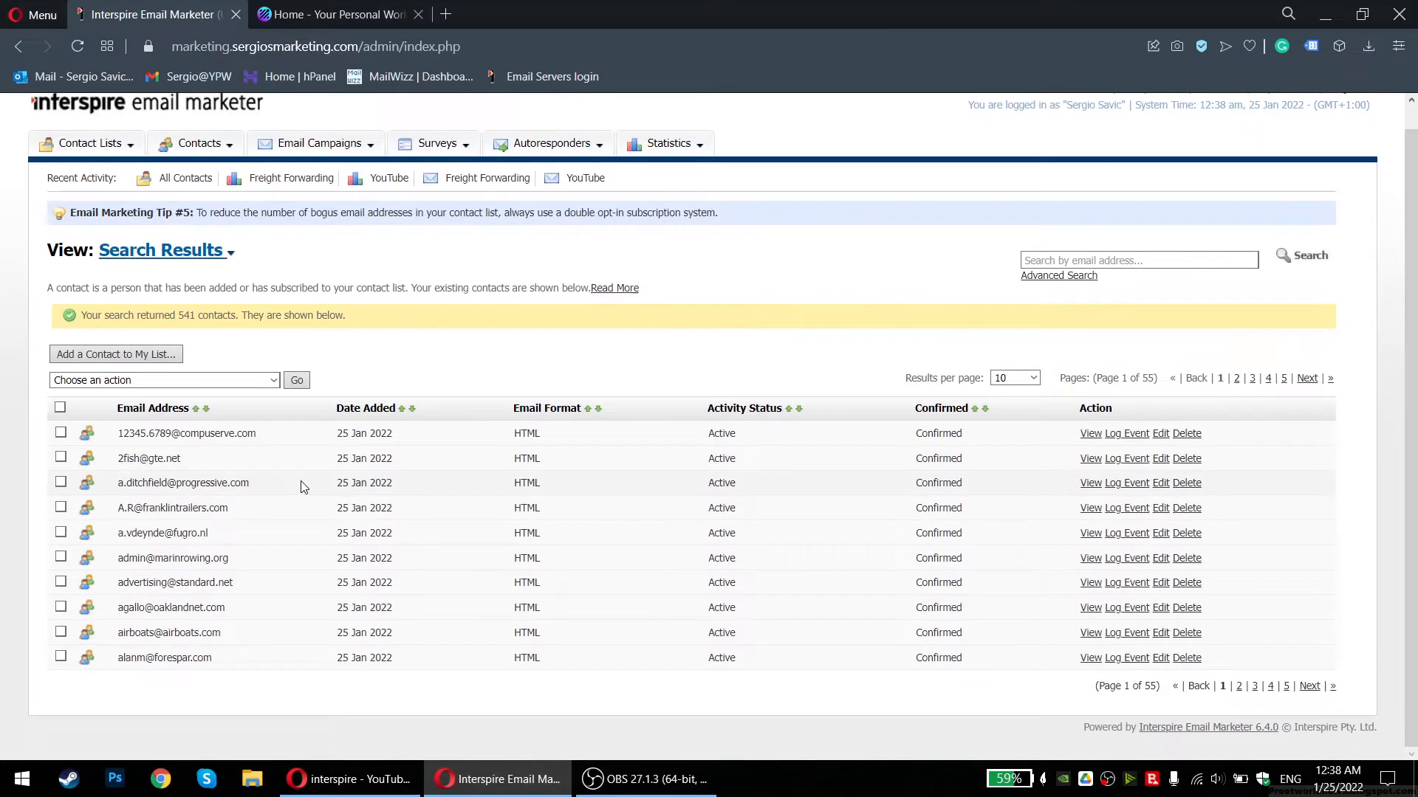
Select all the results and open the Add a Contact to Test List form
click(61, 407)
click(152, 355)
scroll(177, 419, down, 1)
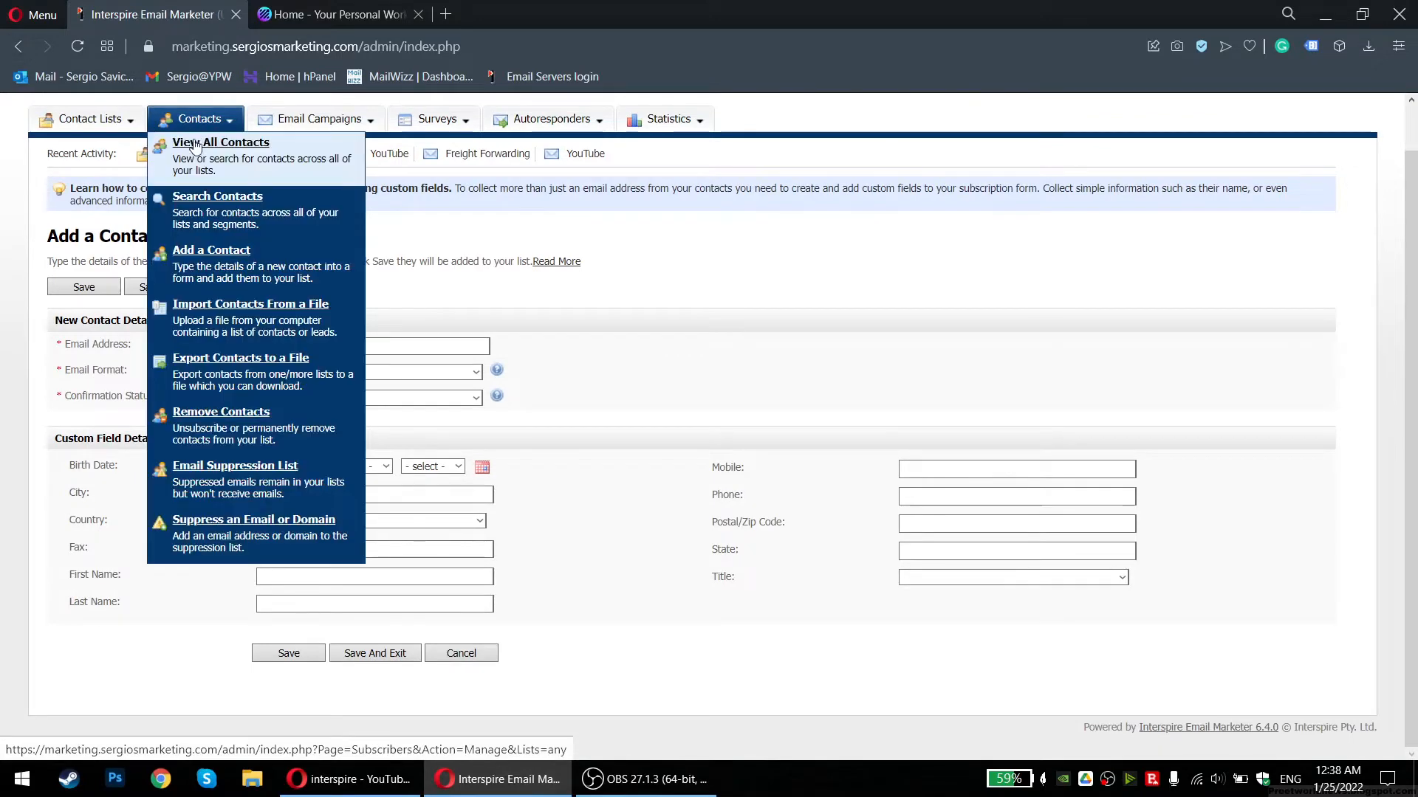
Browse View All Contacts and View Contact Lists, then head to Import Contacts From a File
click(195, 146)
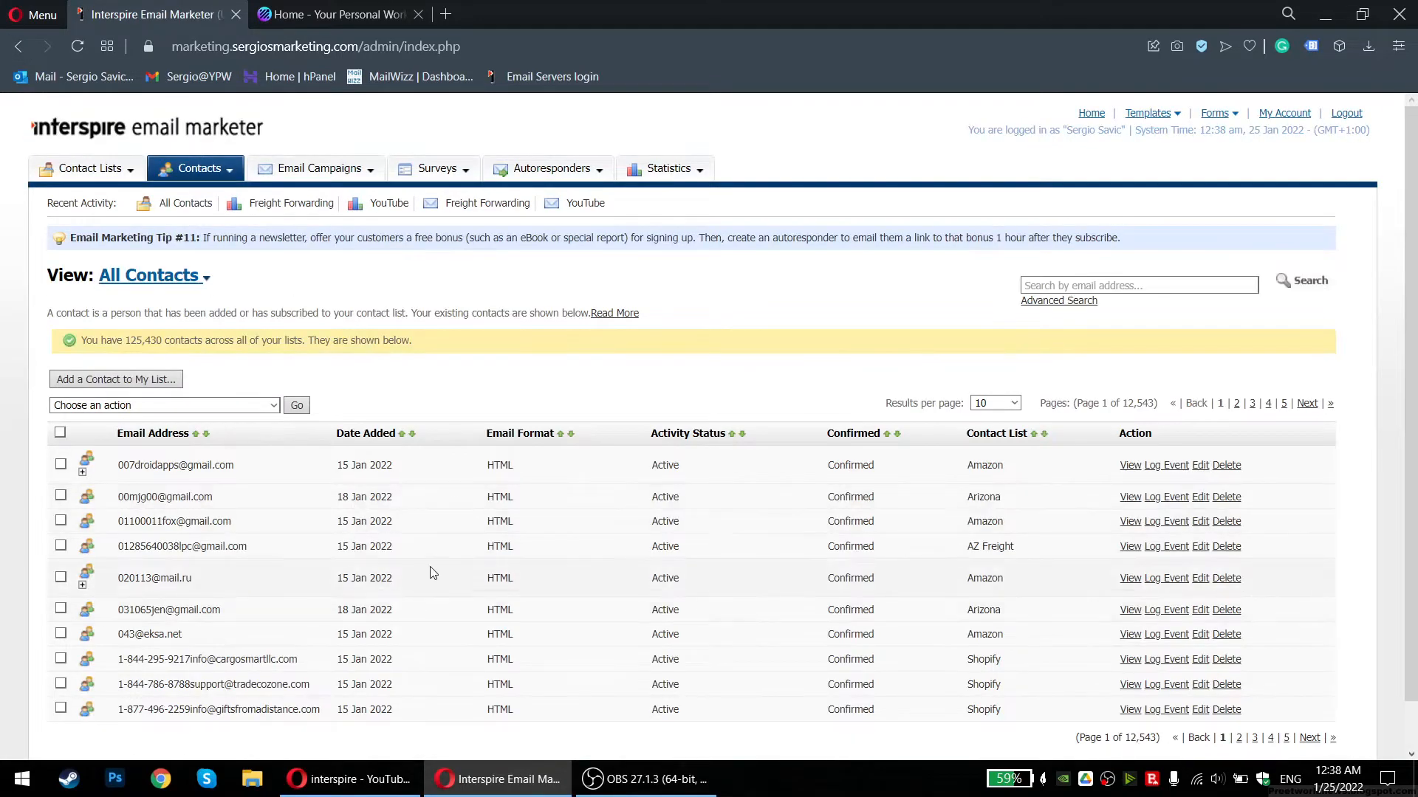
scroll(433, 573, down, 1)
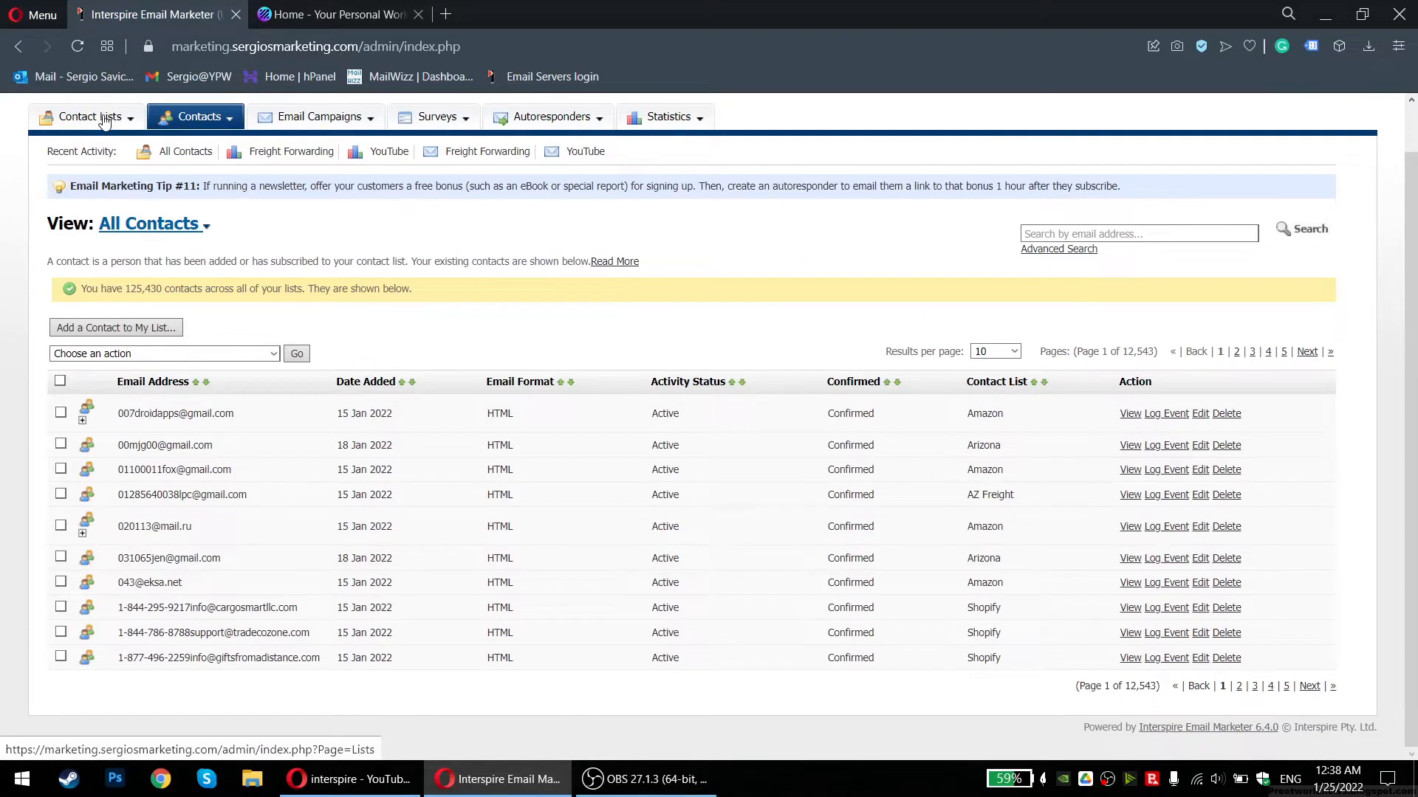
click(104, 139)
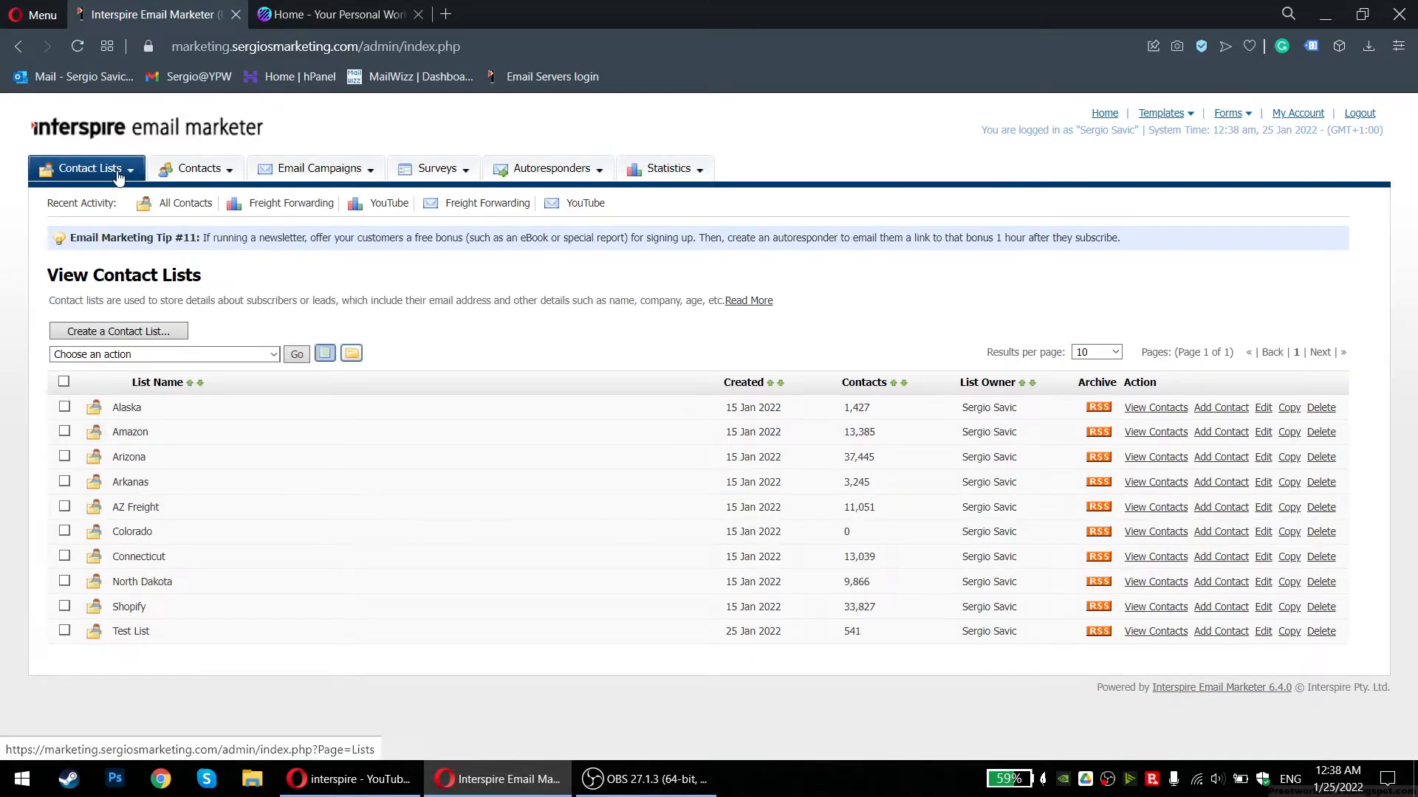
mouse_move(114, 170)
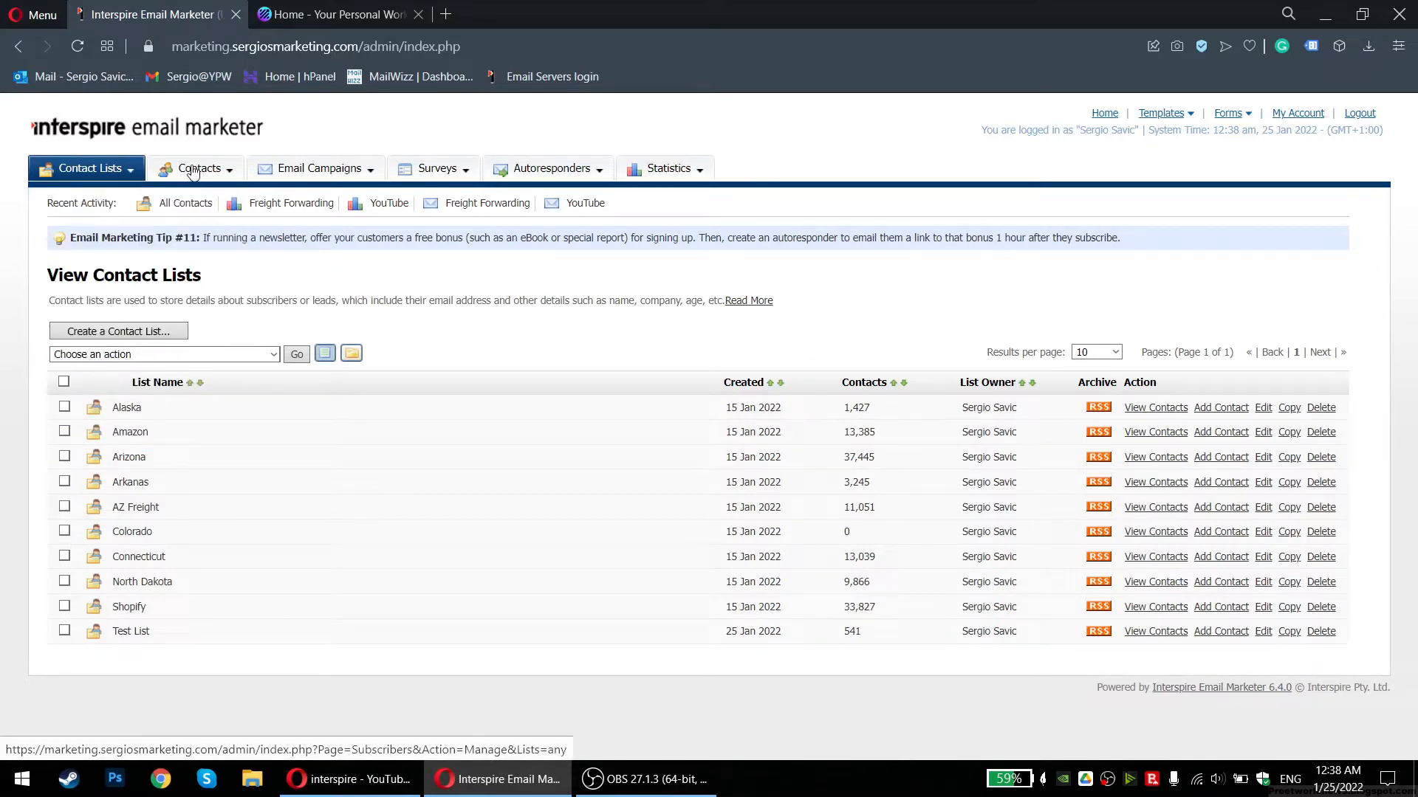
mouse_move(193, 172)
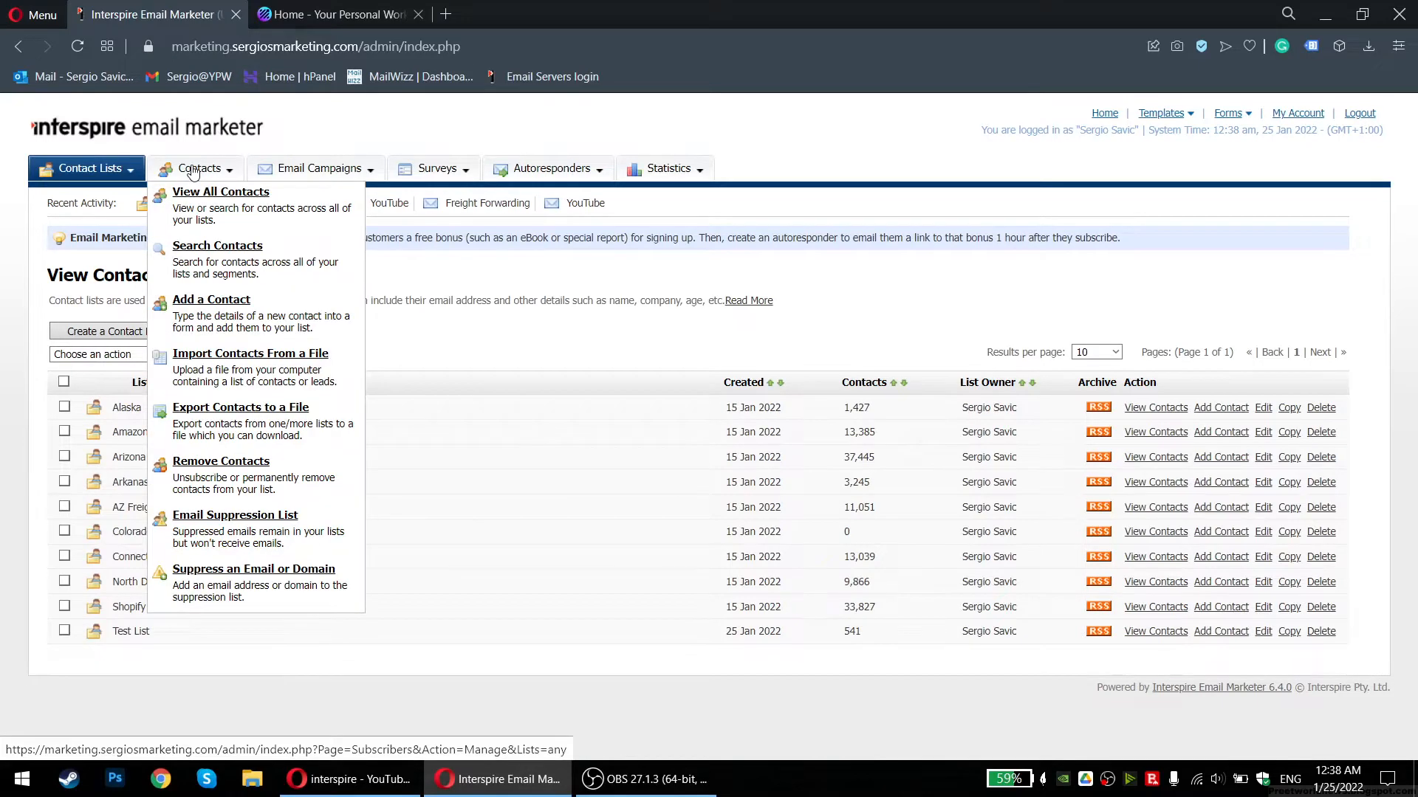
click(249, 370)
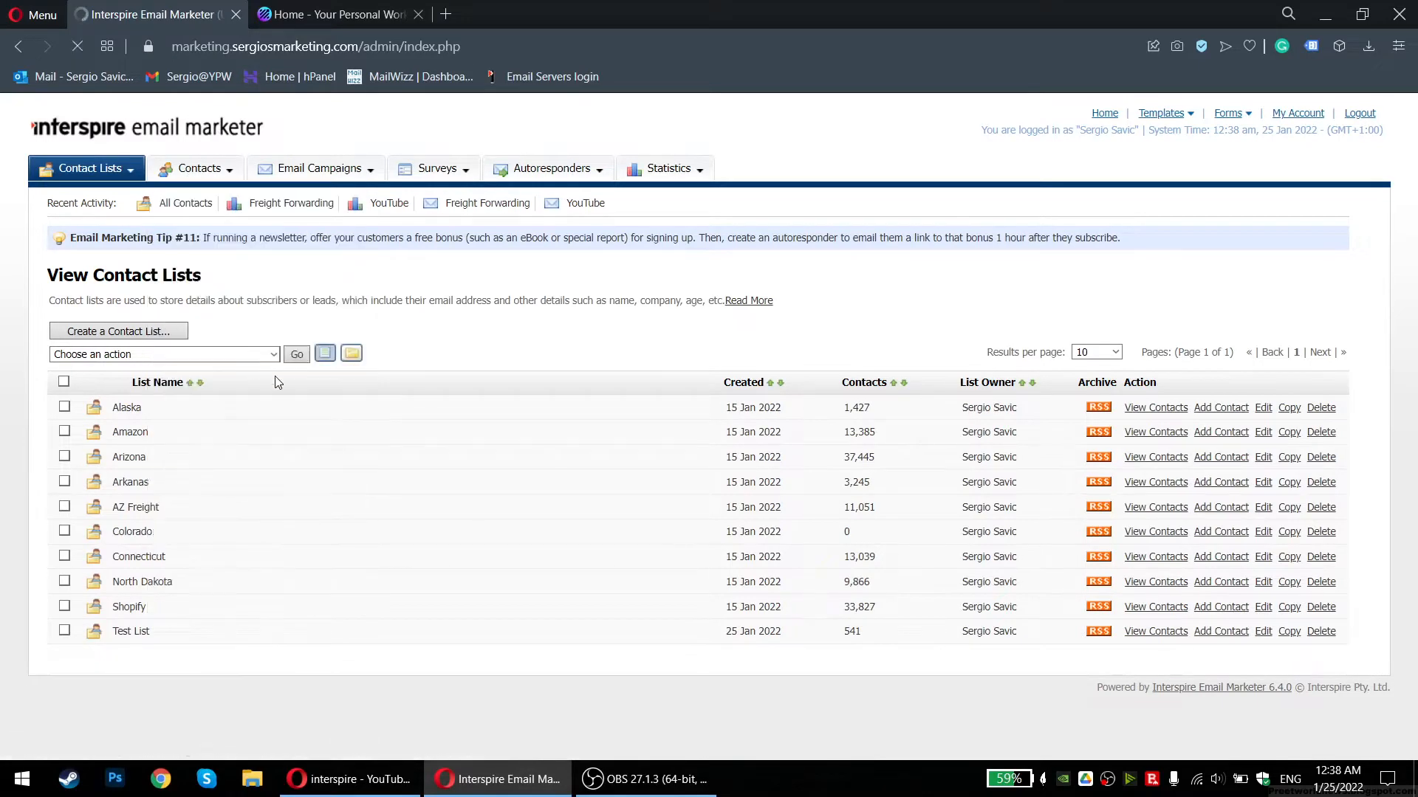
Choose Test List as the import destination, then bring up the Email Campaigns menu
click(281, 507)
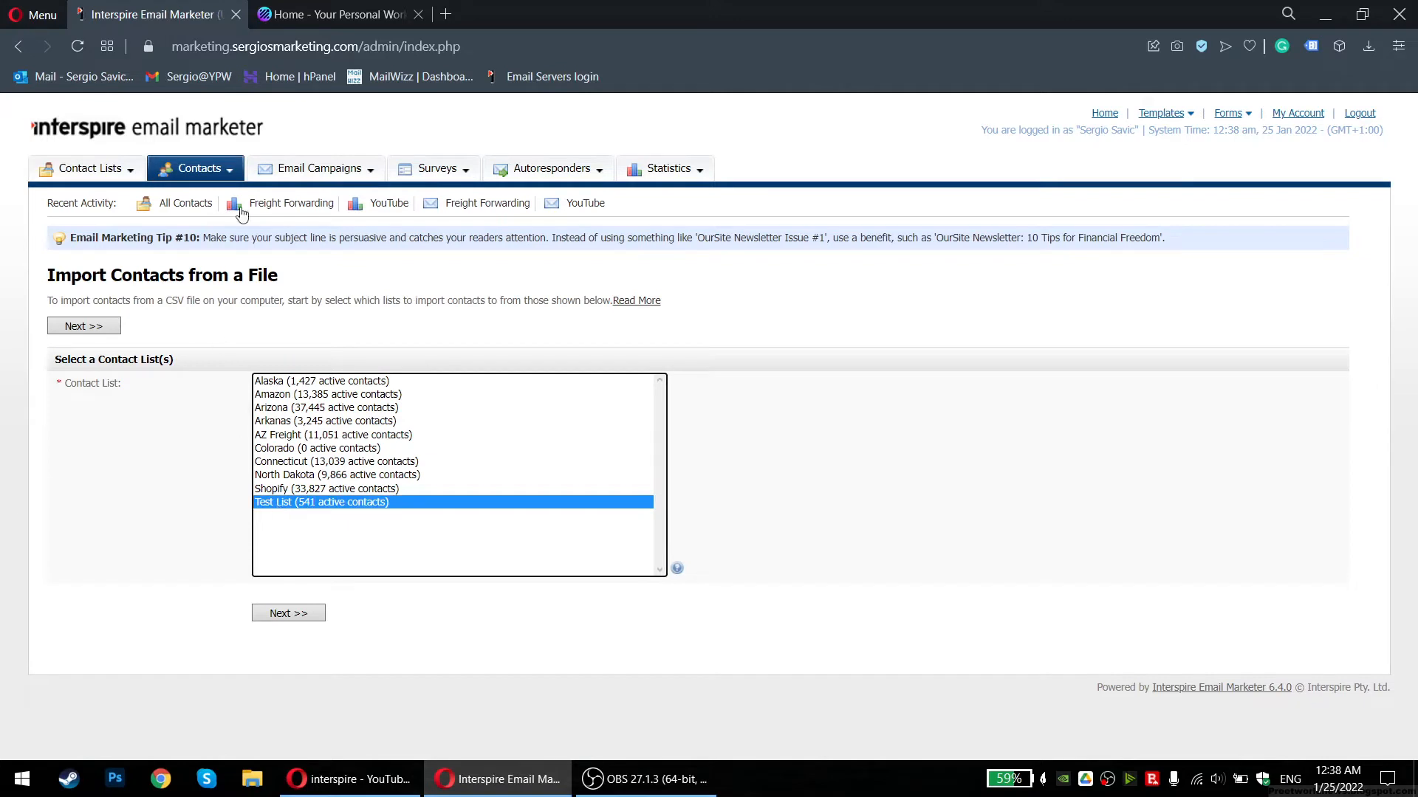
mouse_move(306, 173)
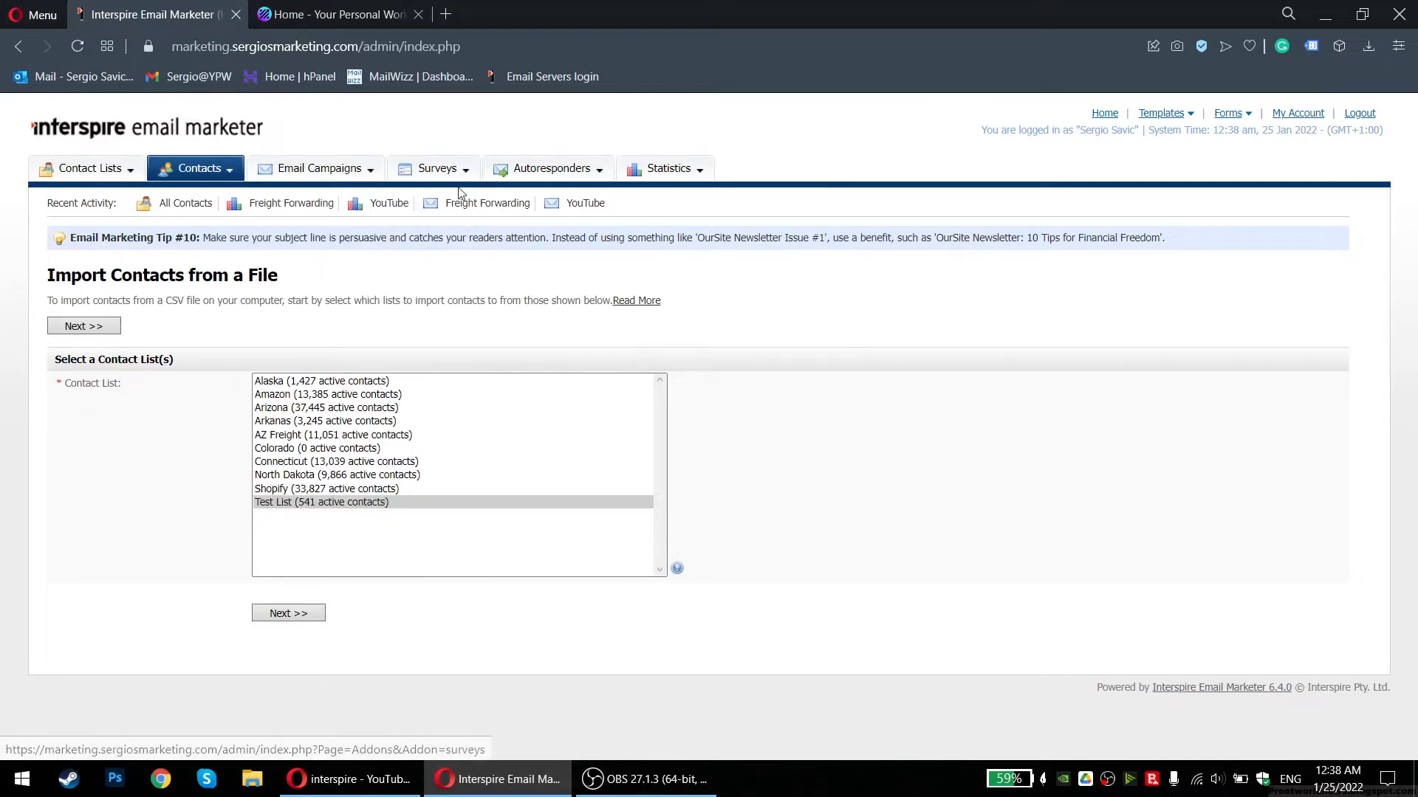
mouse_move(567, 175)
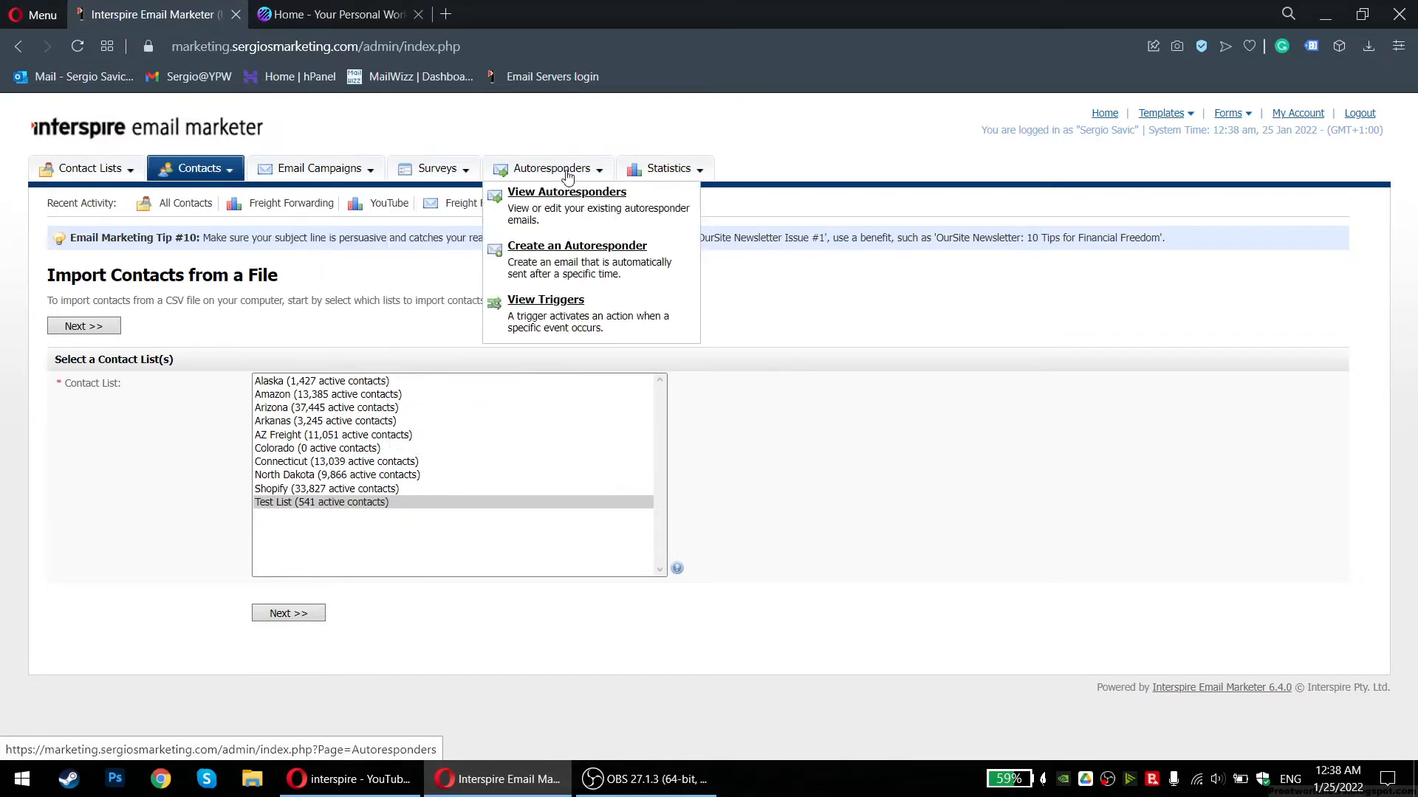
click(326, 174)
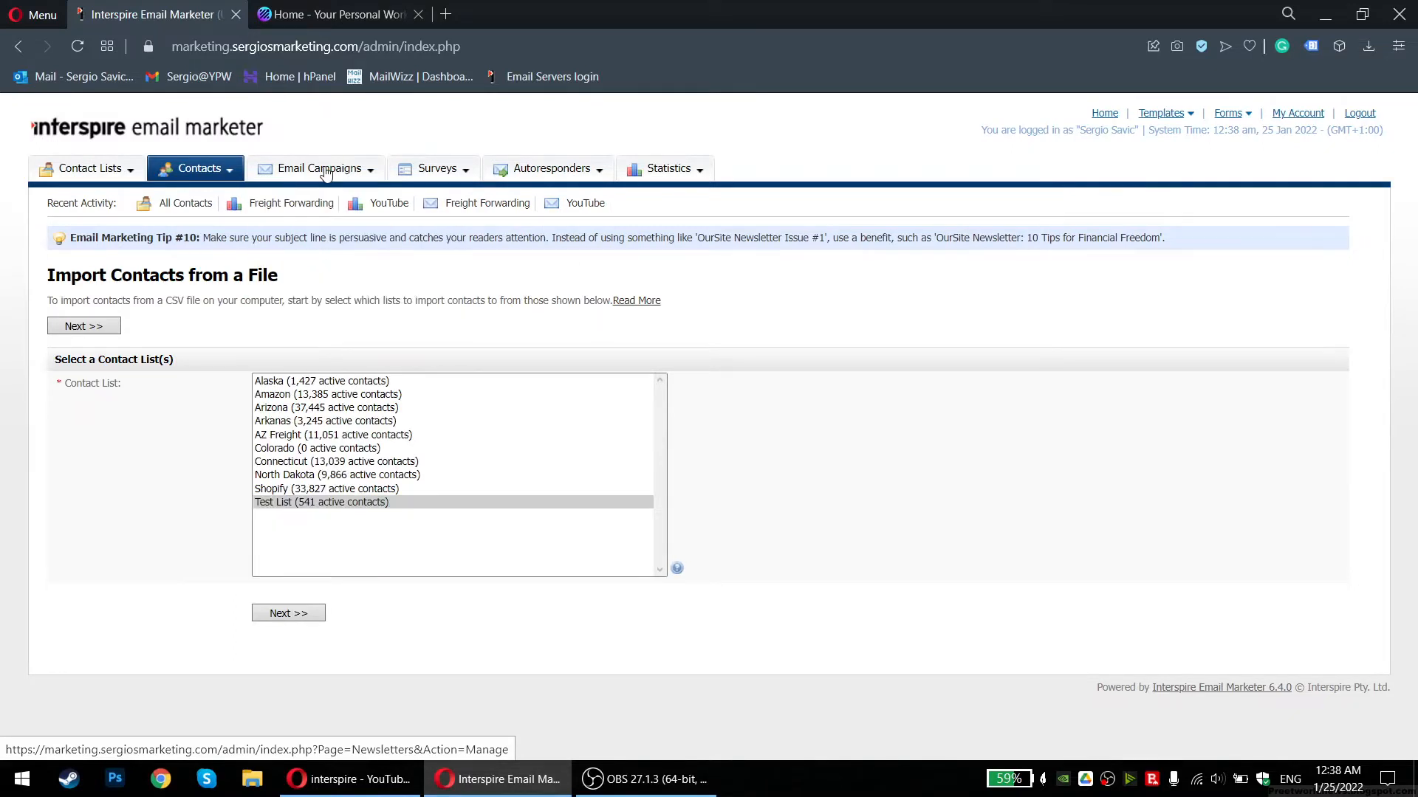
drag(186, 171, 192, 172)
click(334, 172)
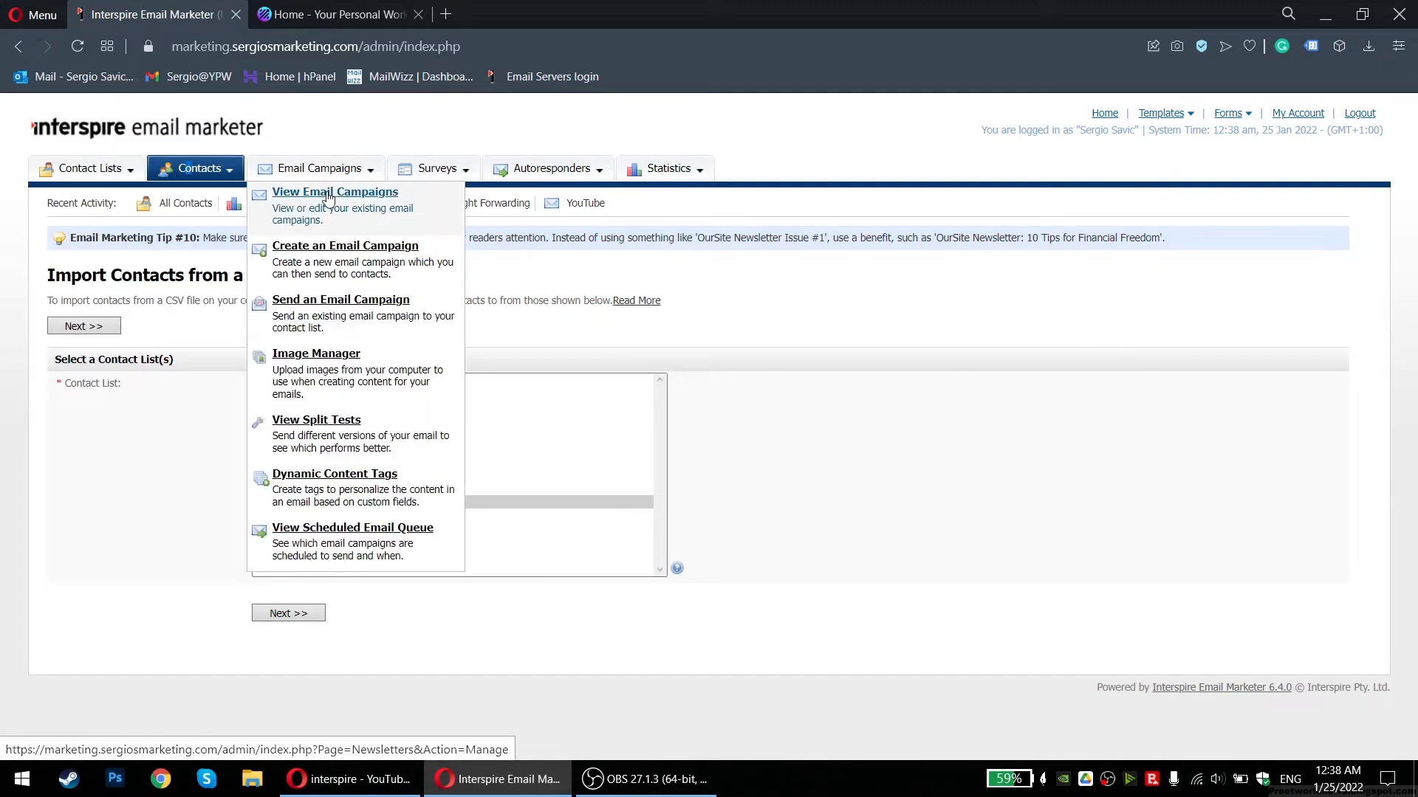
Start a campaign named Weekly newsletter and preview the available templates
click(317, 255)
click(269, 383)
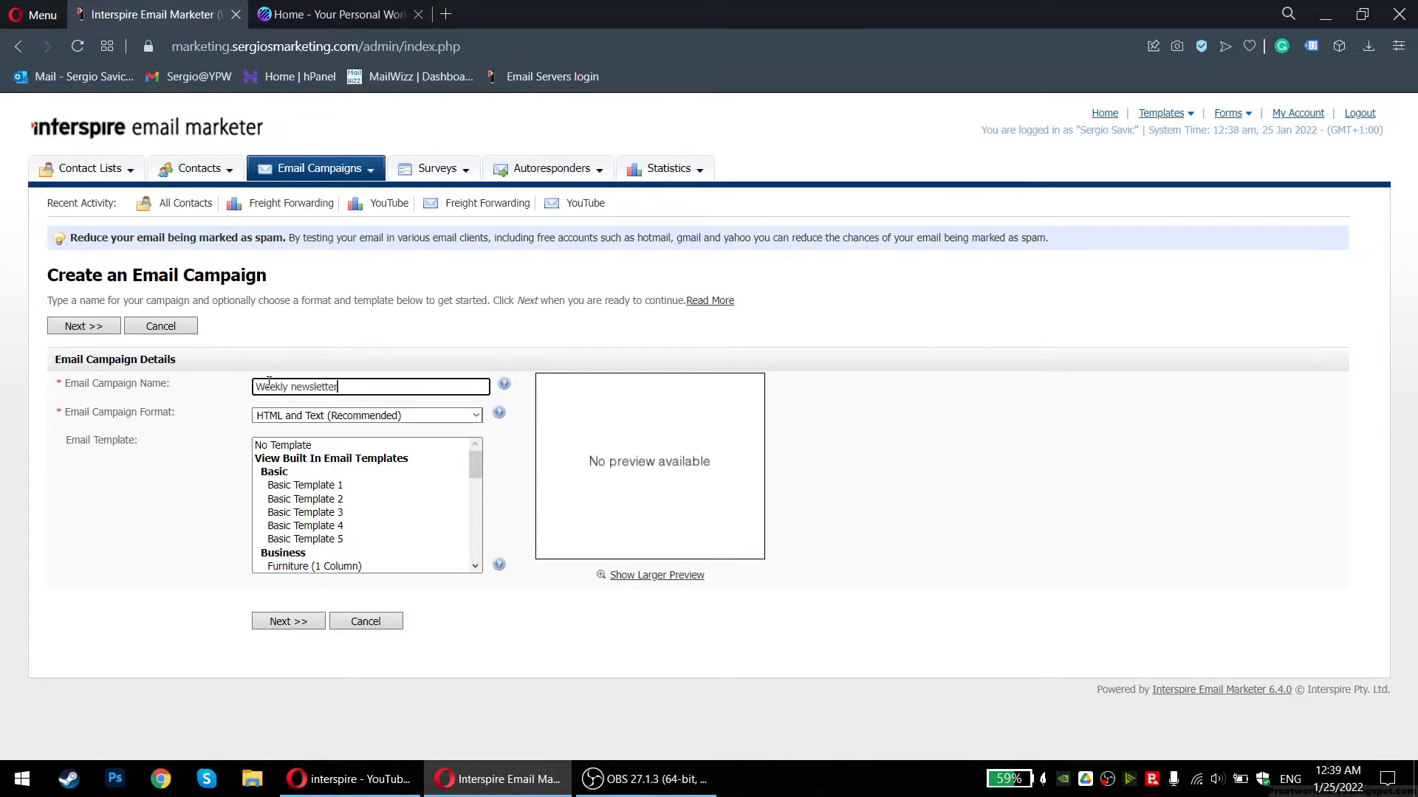
click(334, 513)
key(Up)
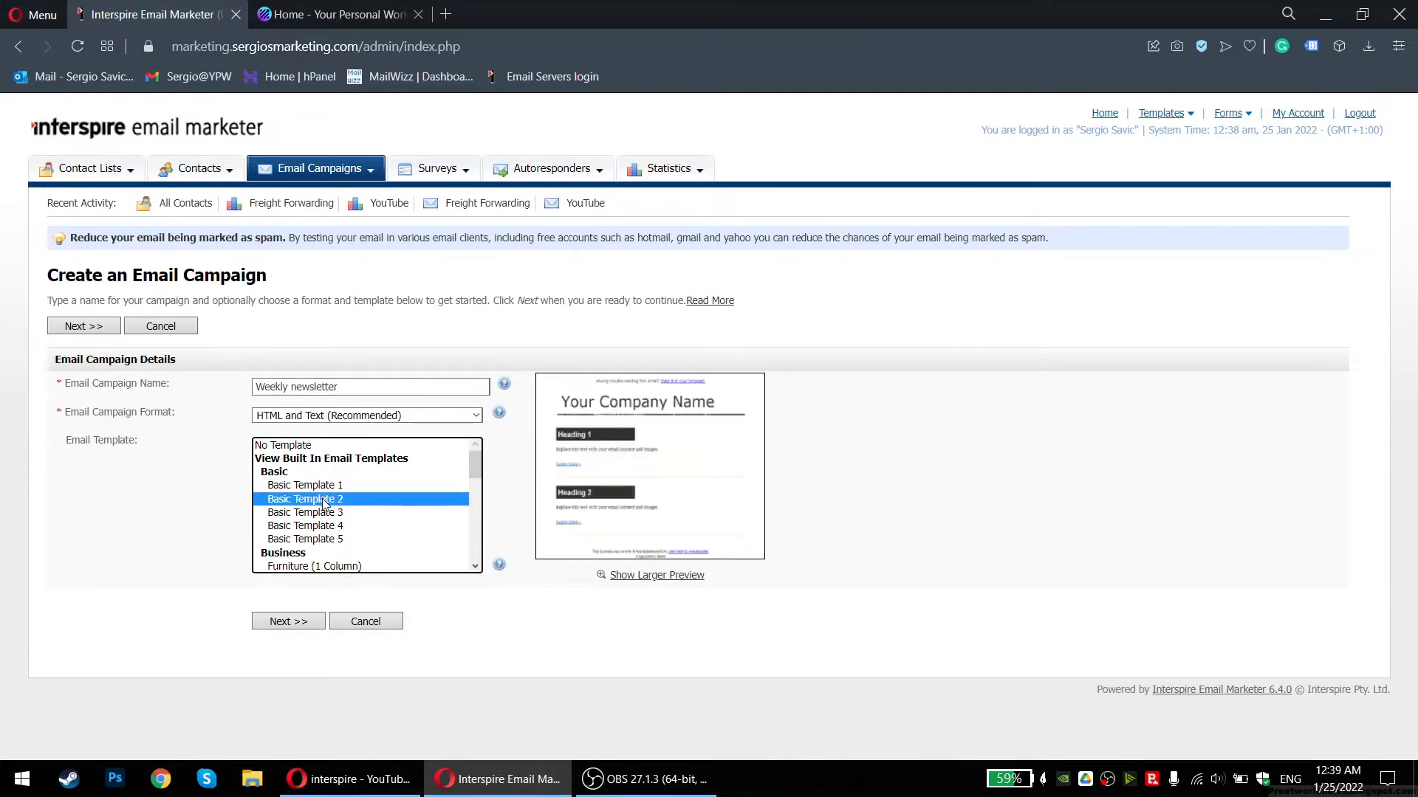
key(Up)
scroll(313, 521, down, 3)
click(302, 466)
click(288, 479)
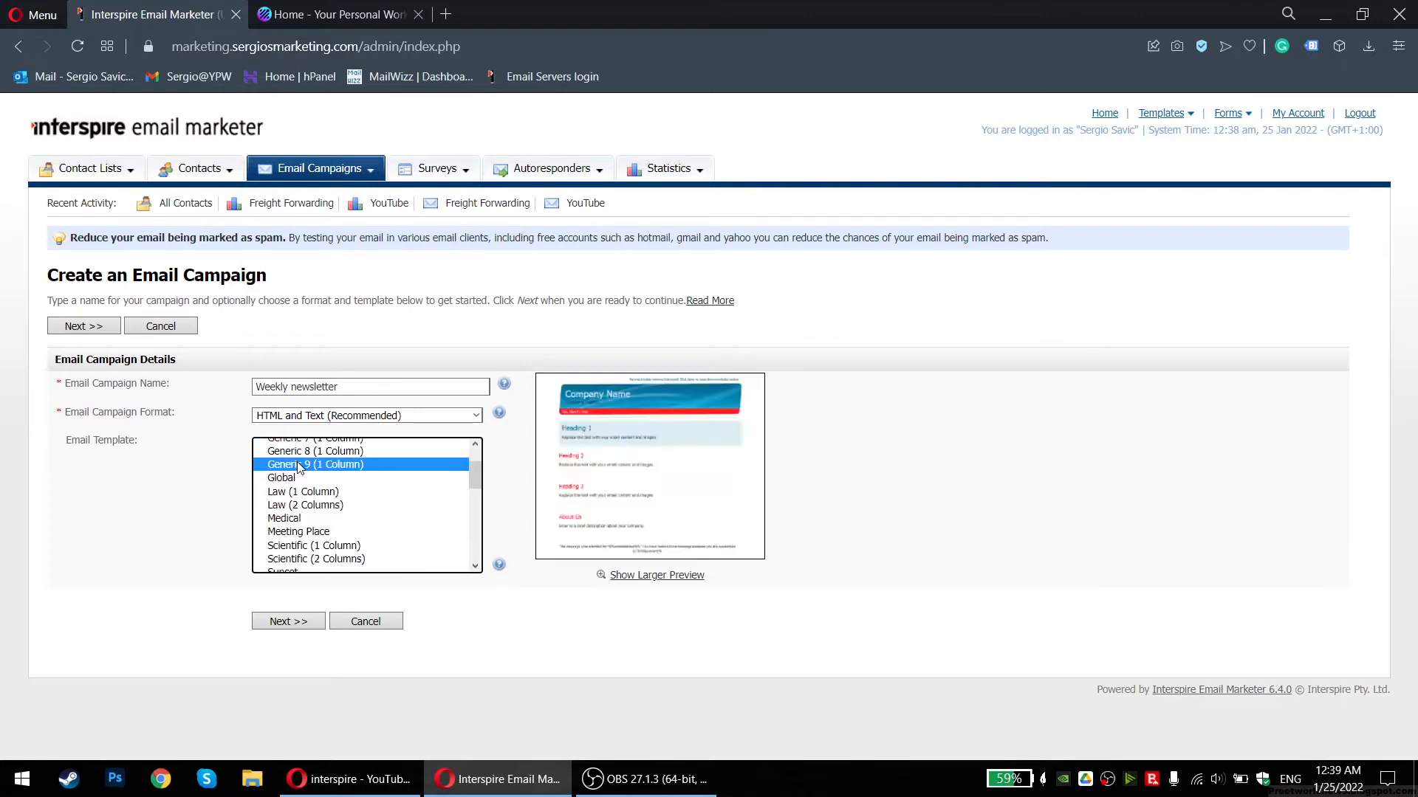
click(293, 518)
scroll(303, 549, down, 2)
click(306, 510)
click(292, 536)
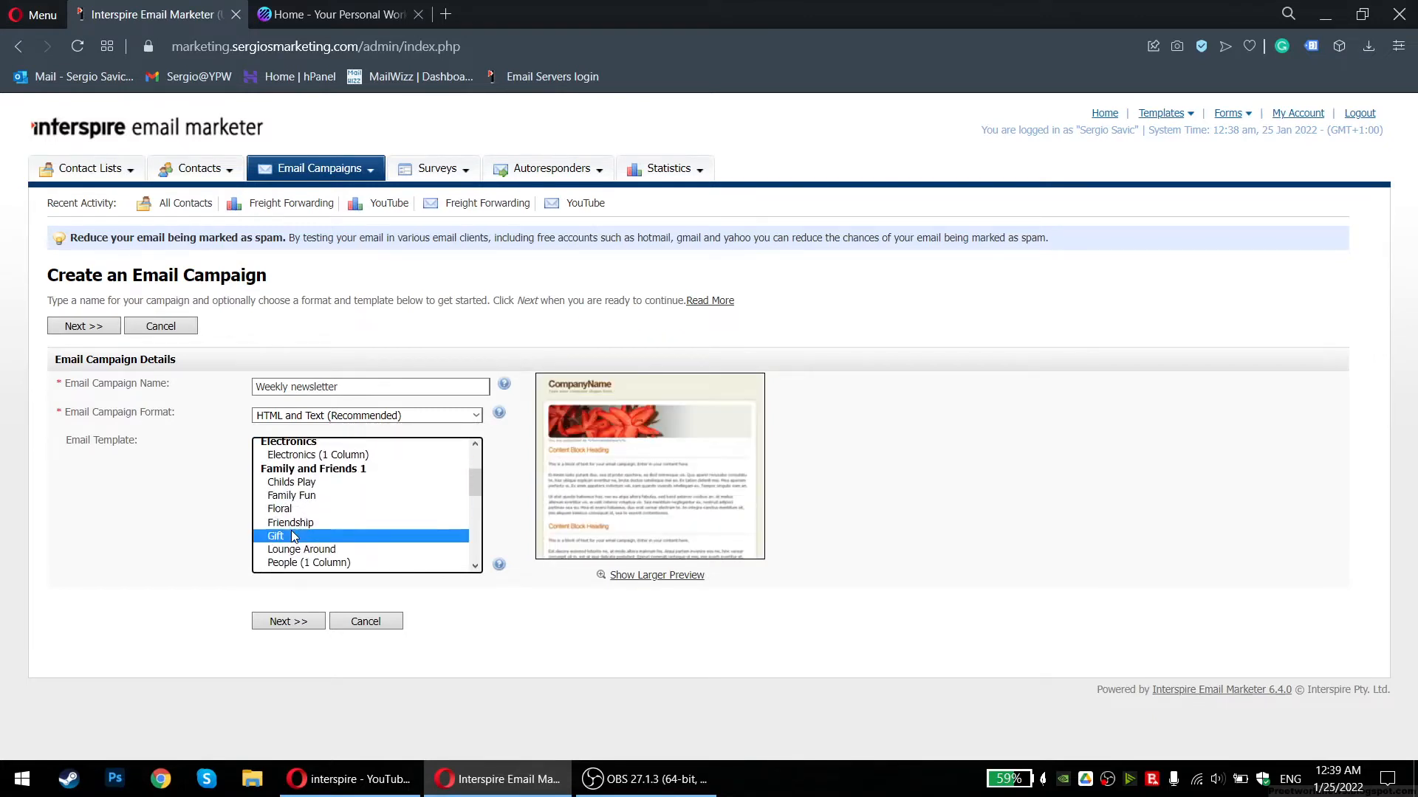
scroll(297, 530, down, 2)
click(311, 503)
scroll(310, 499, down, 3)
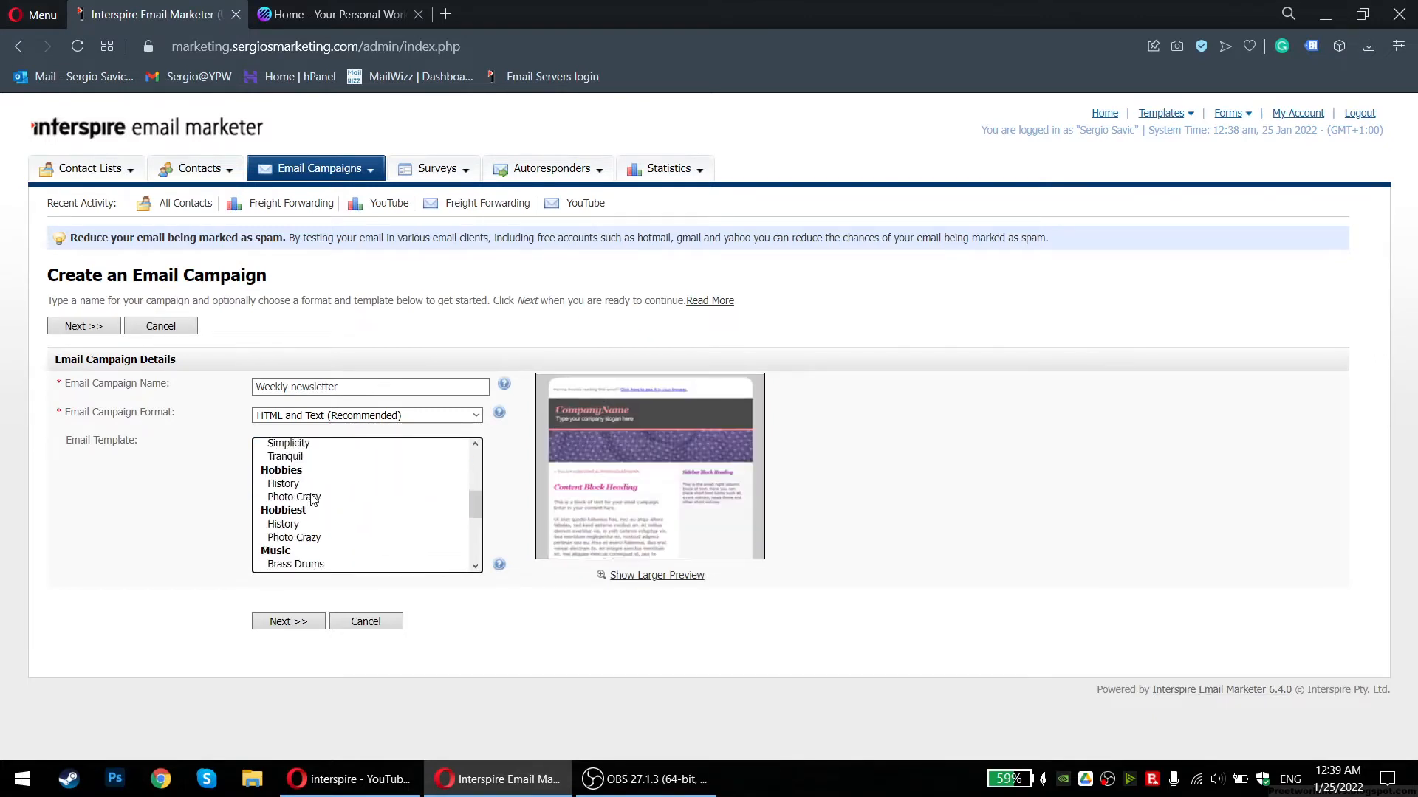
click(286, 481)
click(287, 469)
scroll(289, 479, down, 3)
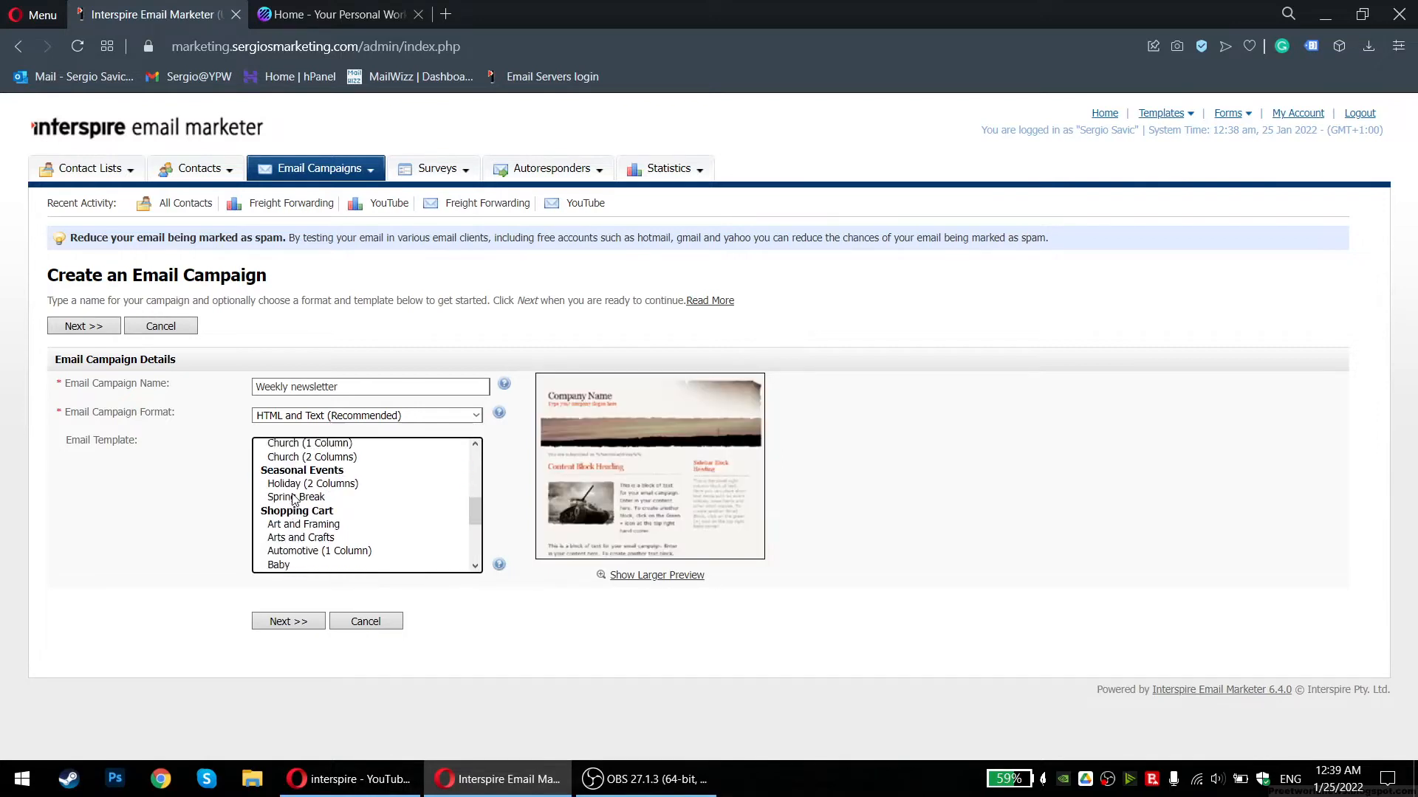
click(293, 497)
click(302, 461)
scroll(301, 485, up, 10)
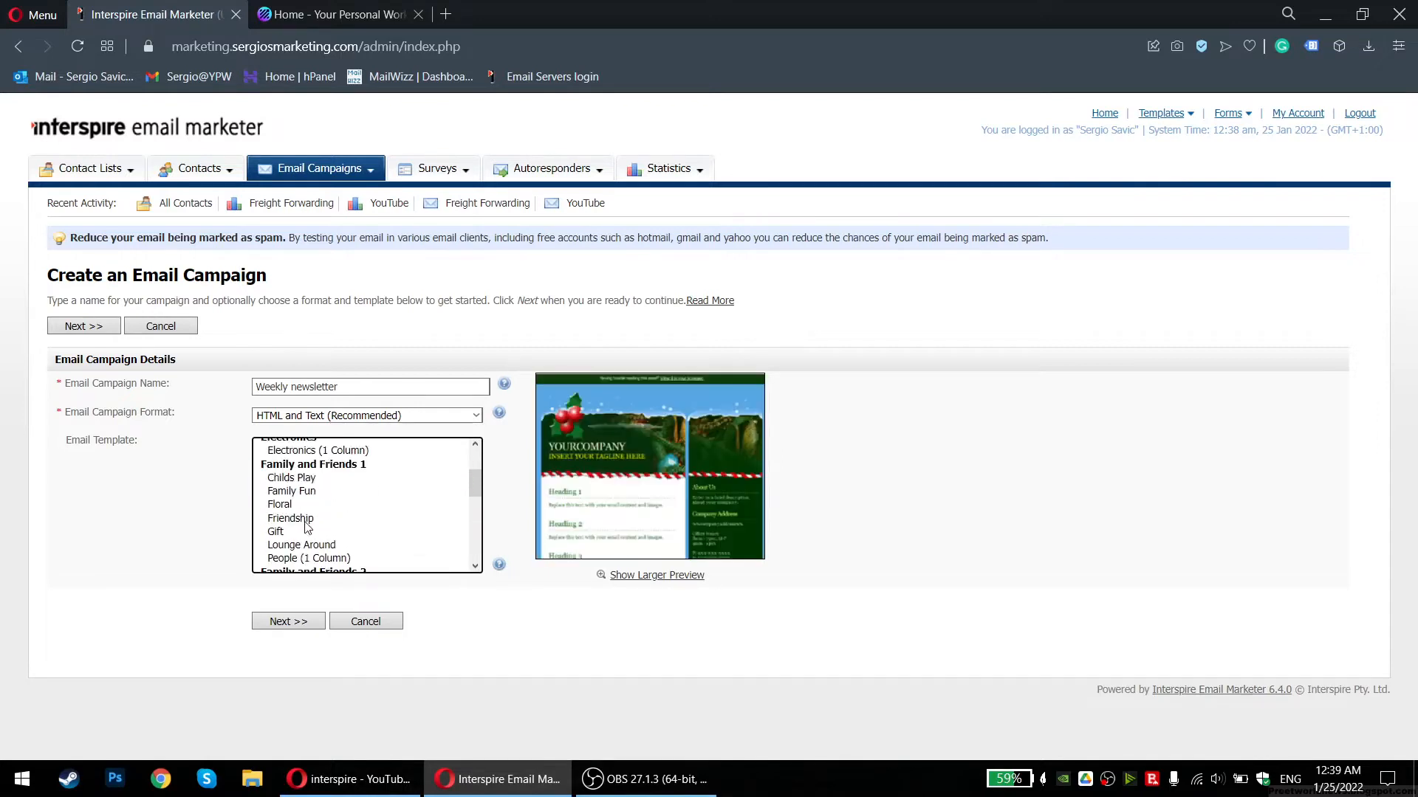
Pick No Template, keep HTML and Text (Recommended) format, and continue to content
click(305, 447)
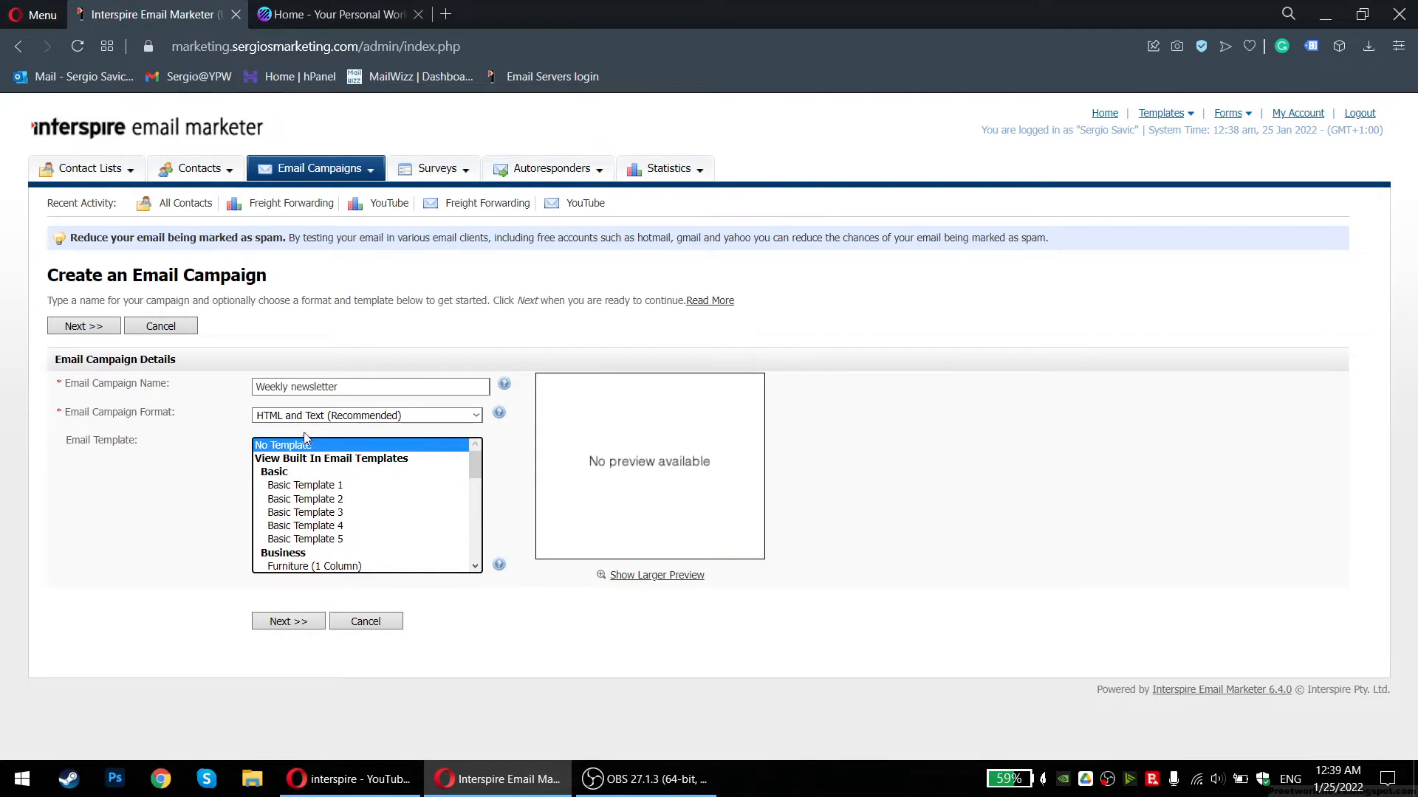
click(314, 417)
click(318, 431)
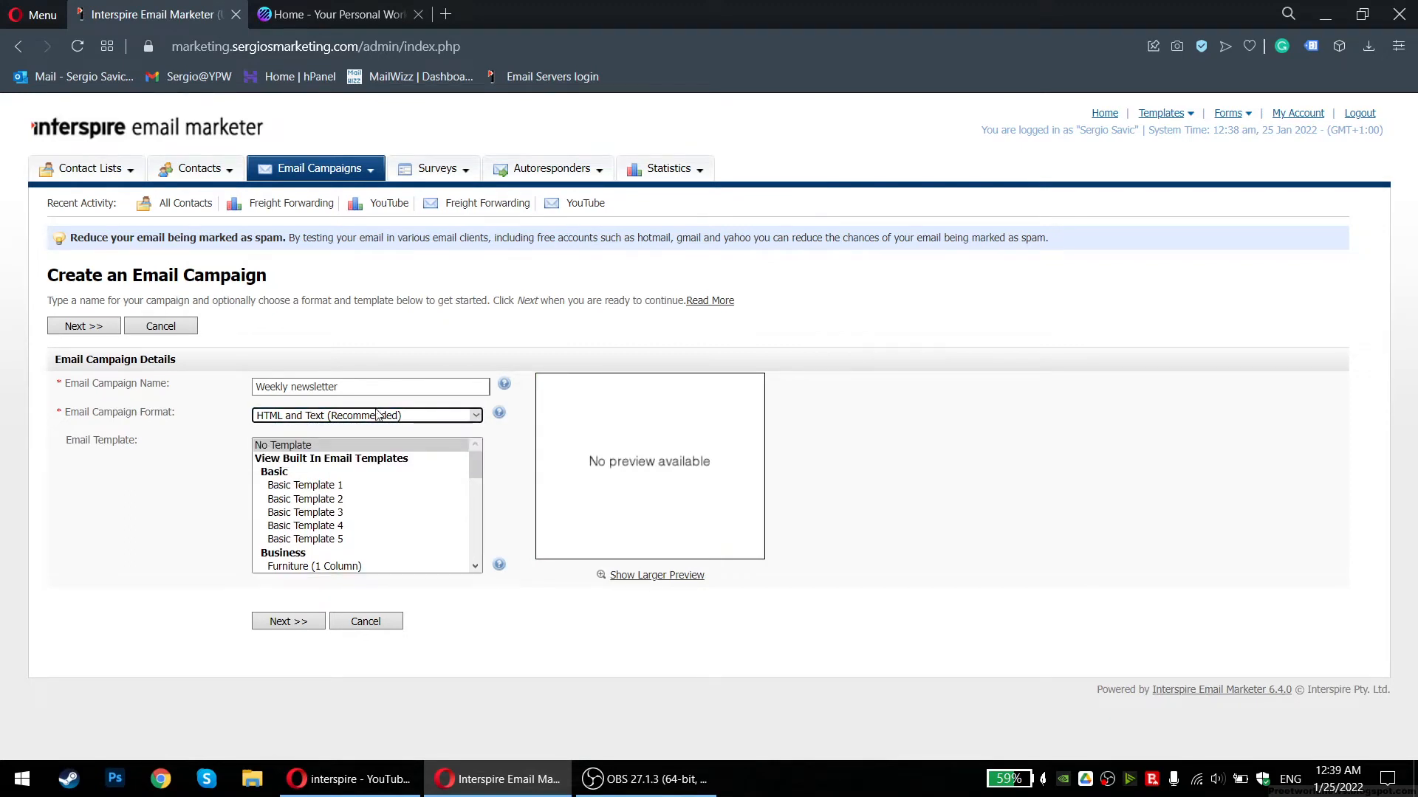
click(285, 629)
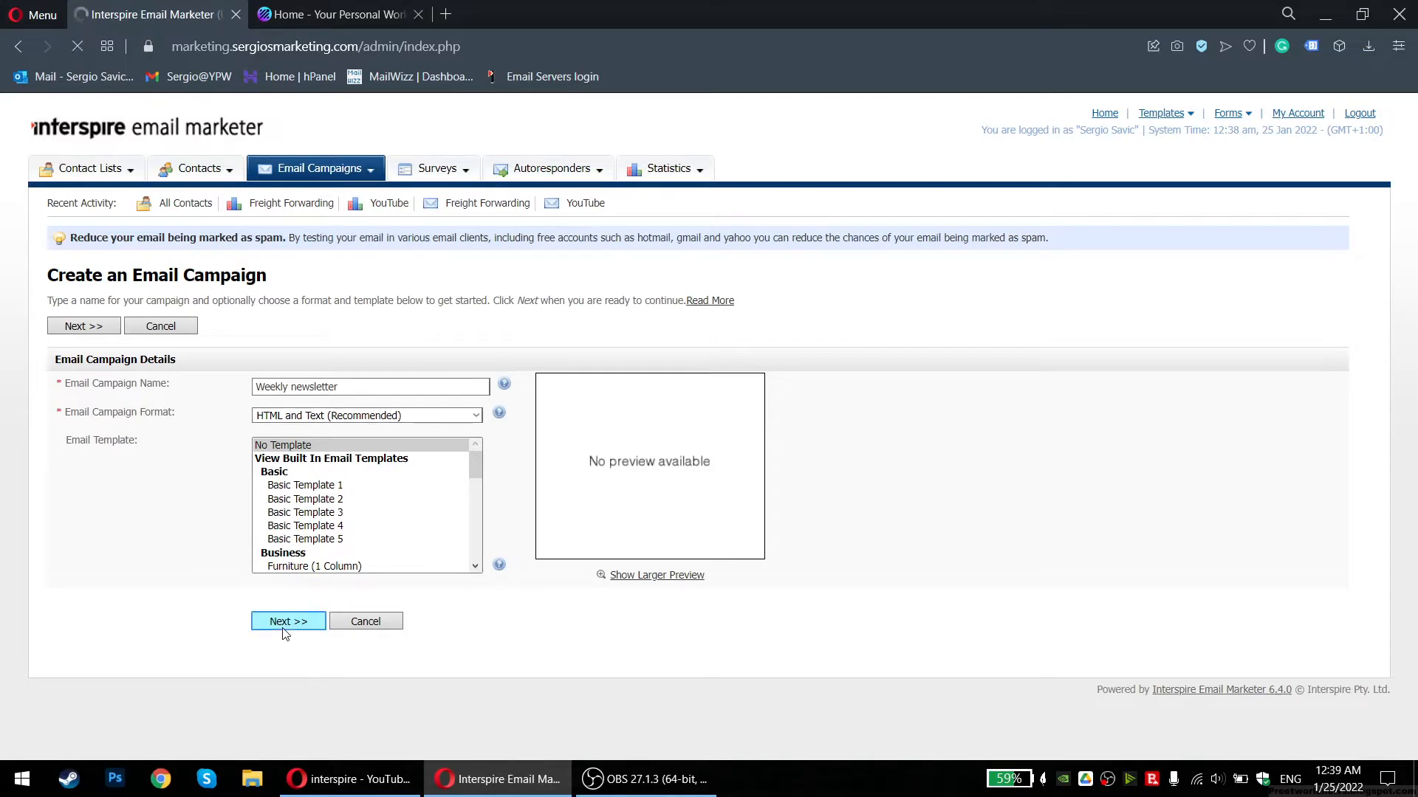
Preview the still-empty email body, then close the preview
scroll(238, 404, down, 3)
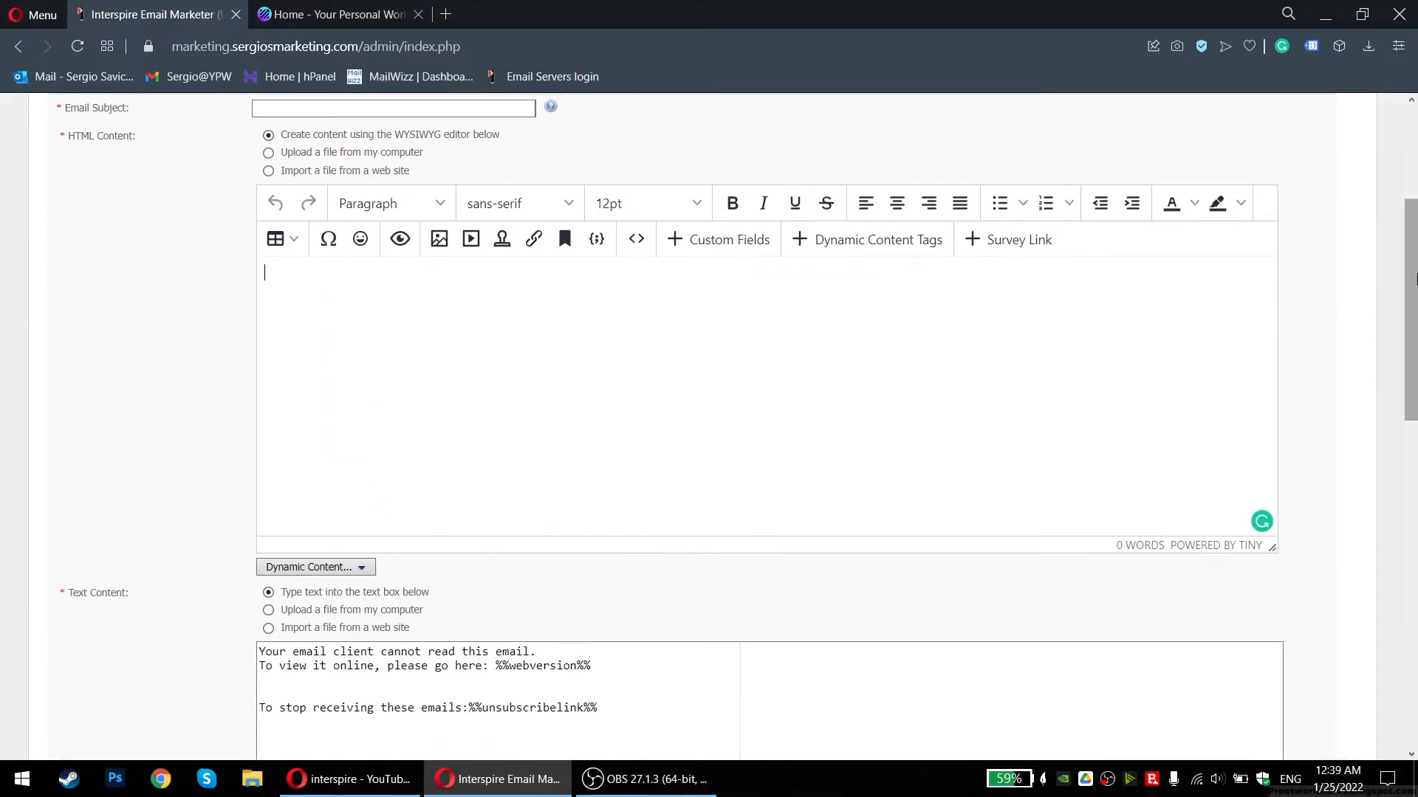
scroll(804, 286, down, 6)
scroll(804, 287, up, 6)
click(400, 252)
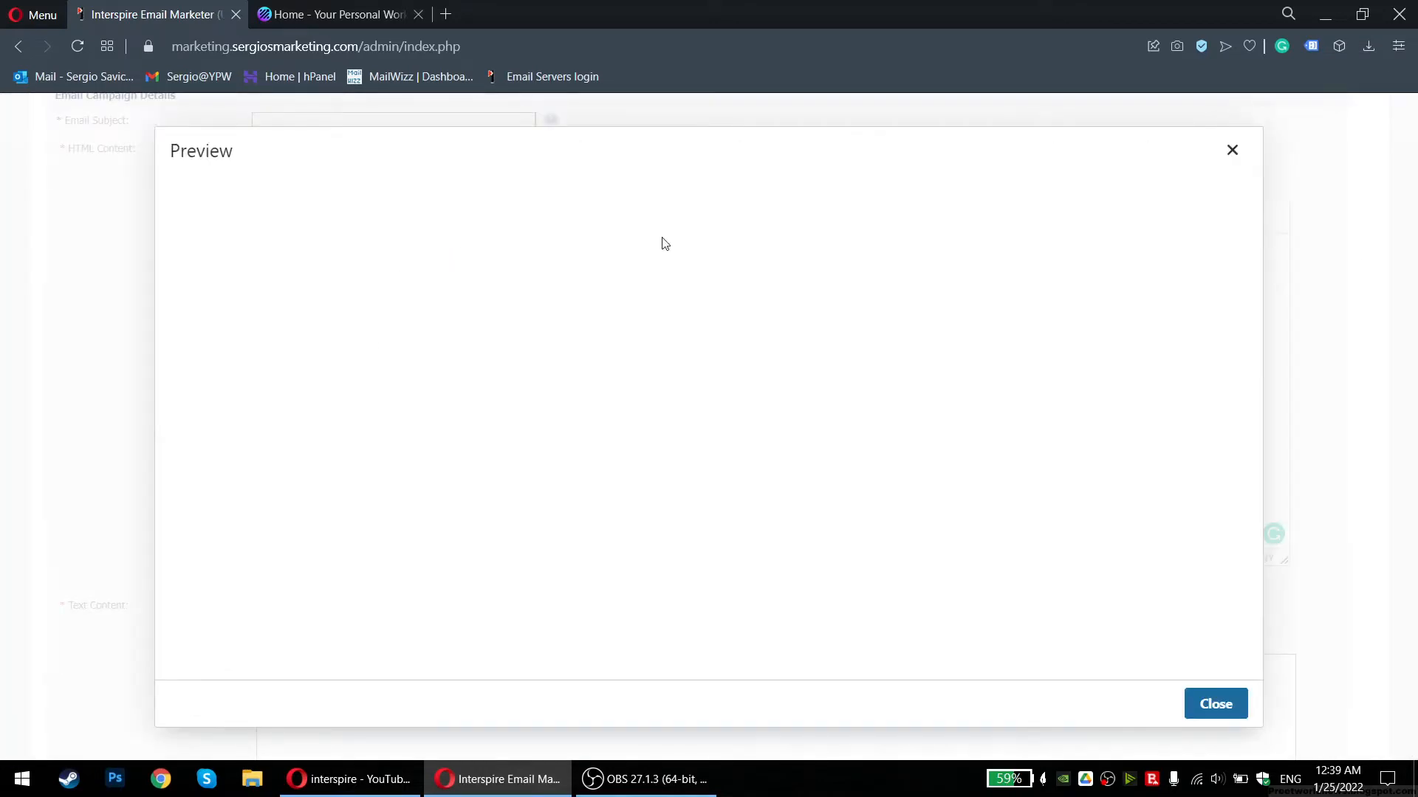
click(1270, 173)
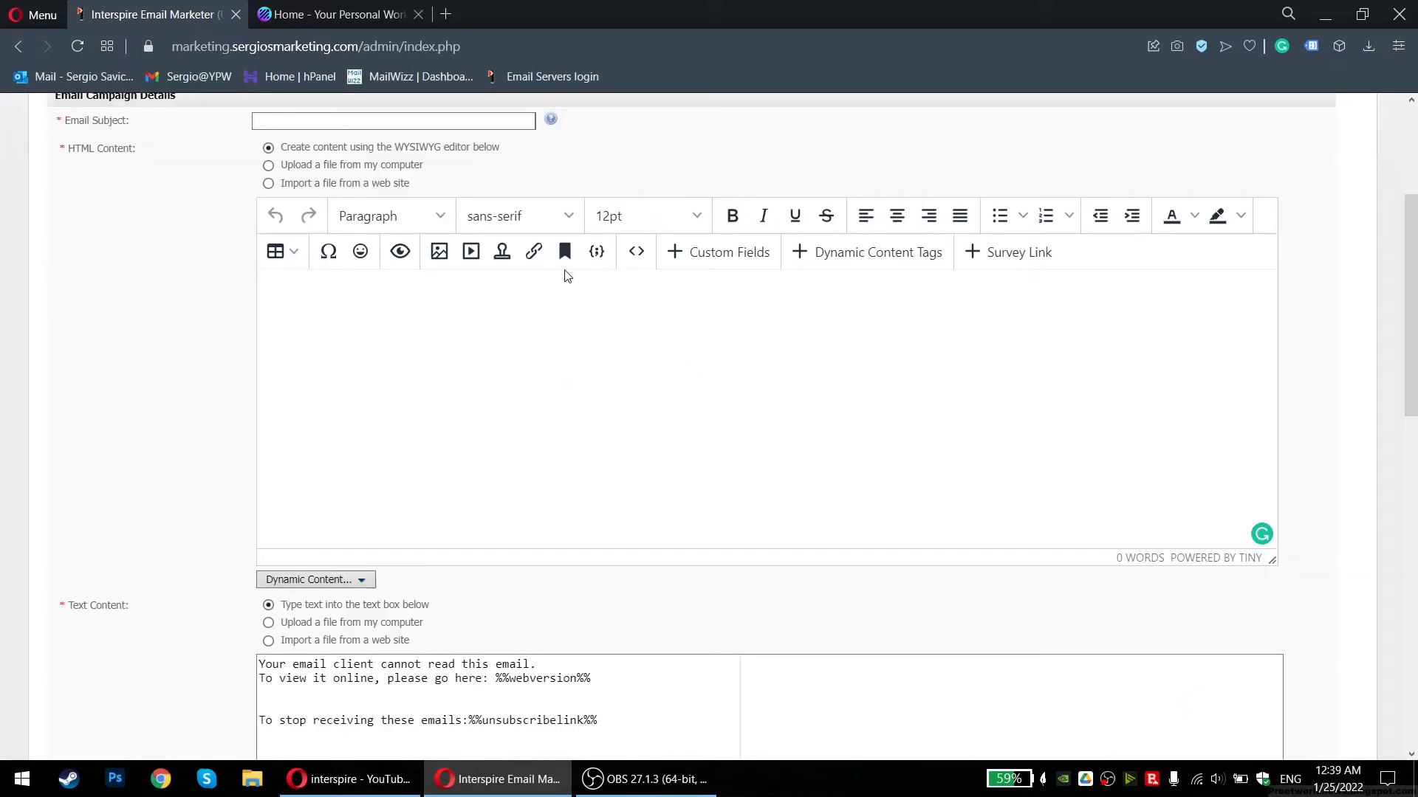
Open the Image Manager from the Insert Image source field, listing Logistic-Marketing and YouTube-Vid
click(440, 252)
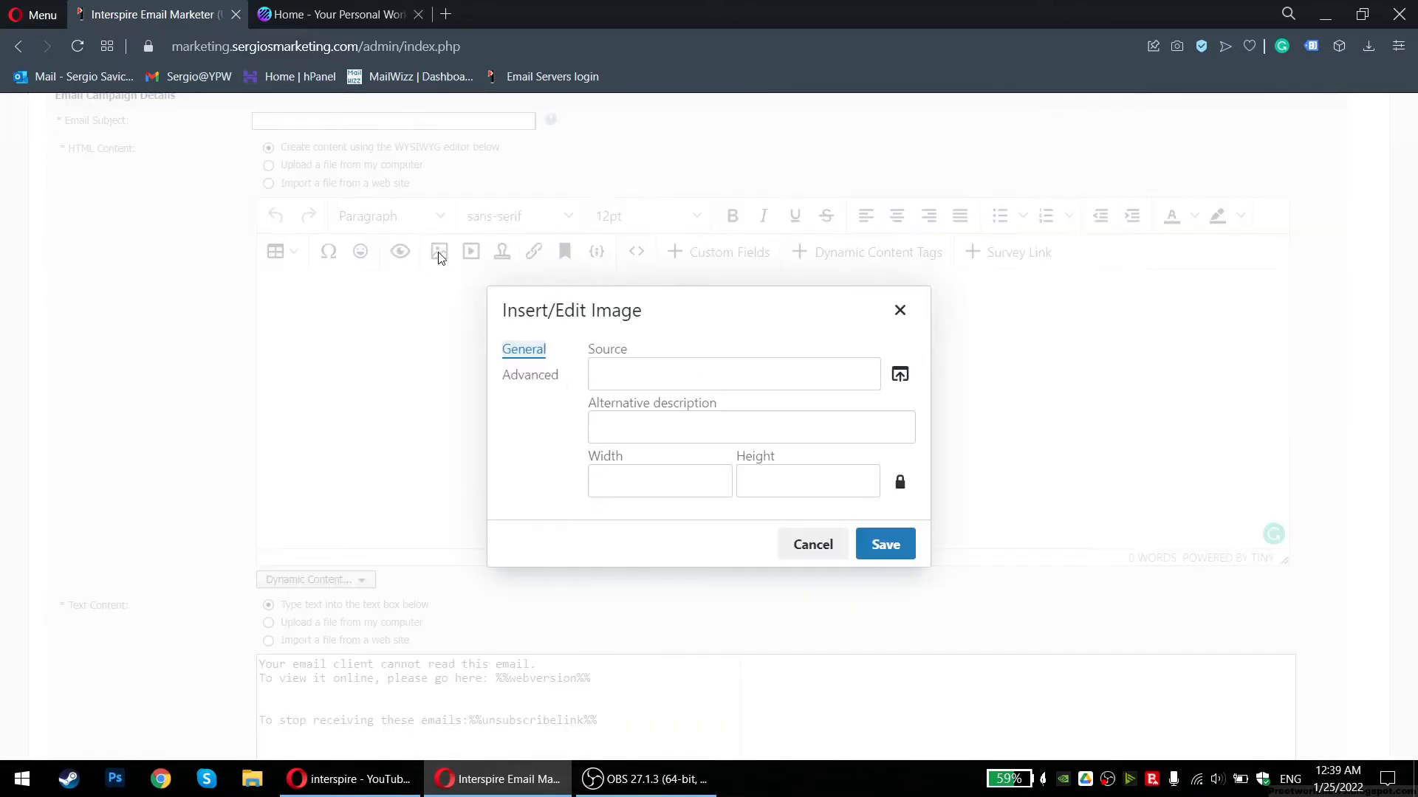
click(900, 373)
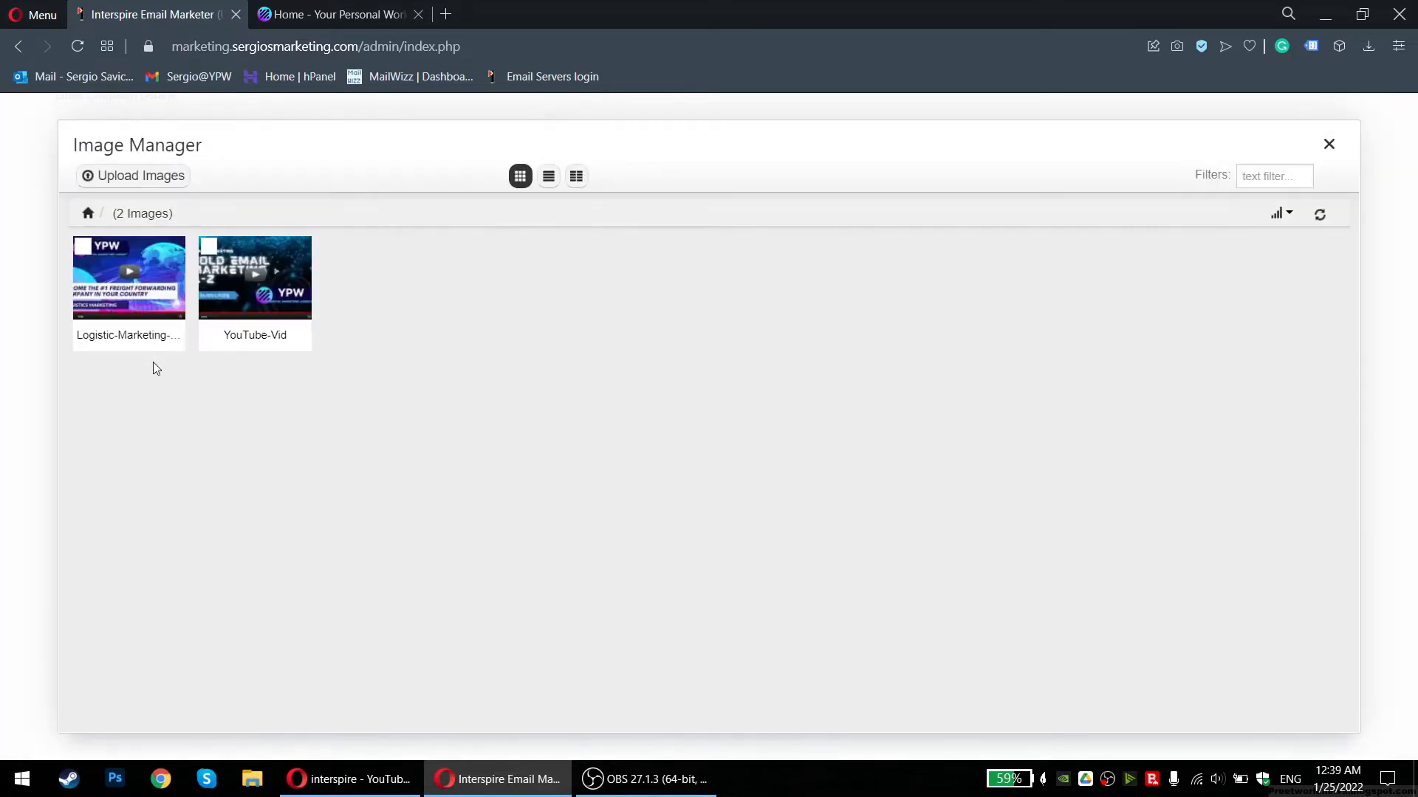
click(82, 246)
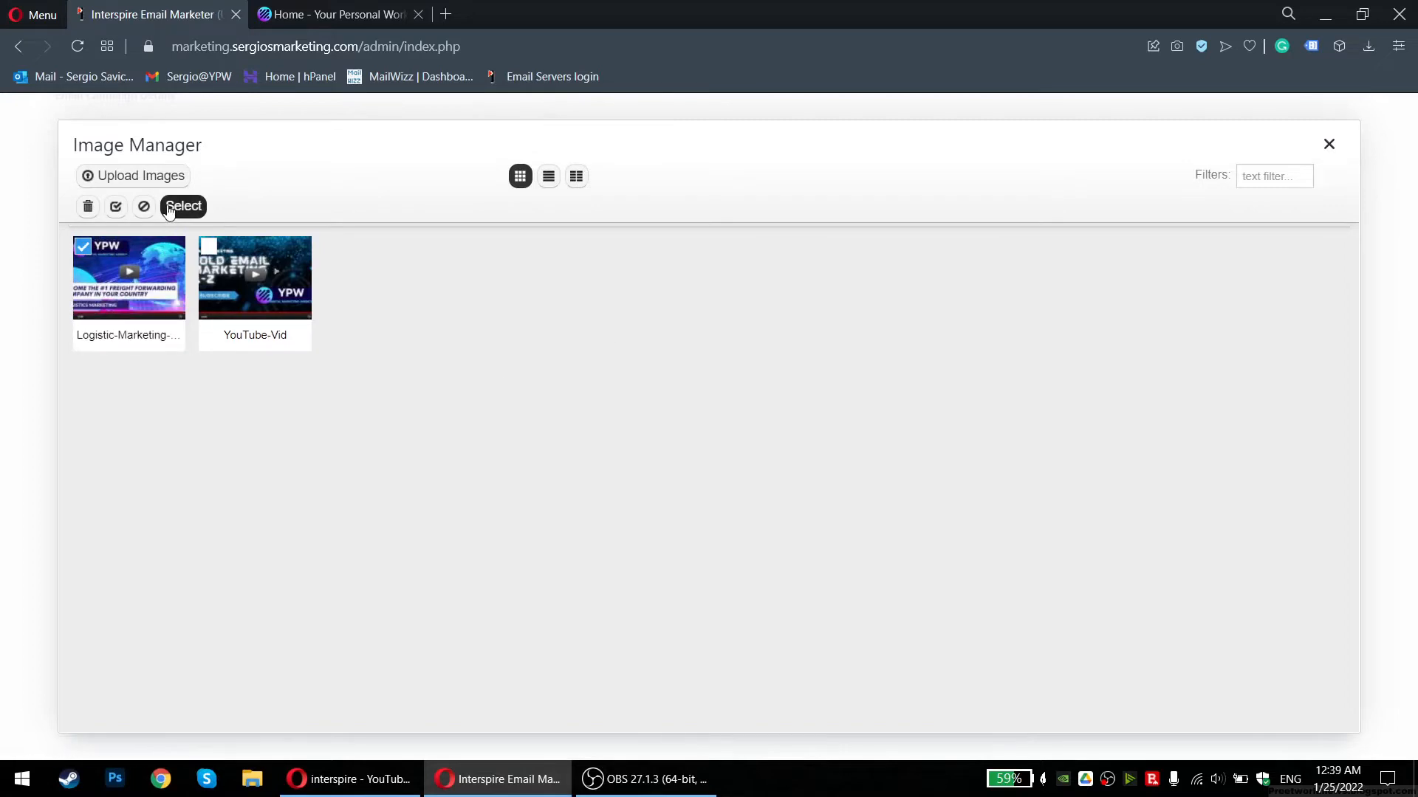
mouse_move(137, 245)
click(82, 246)
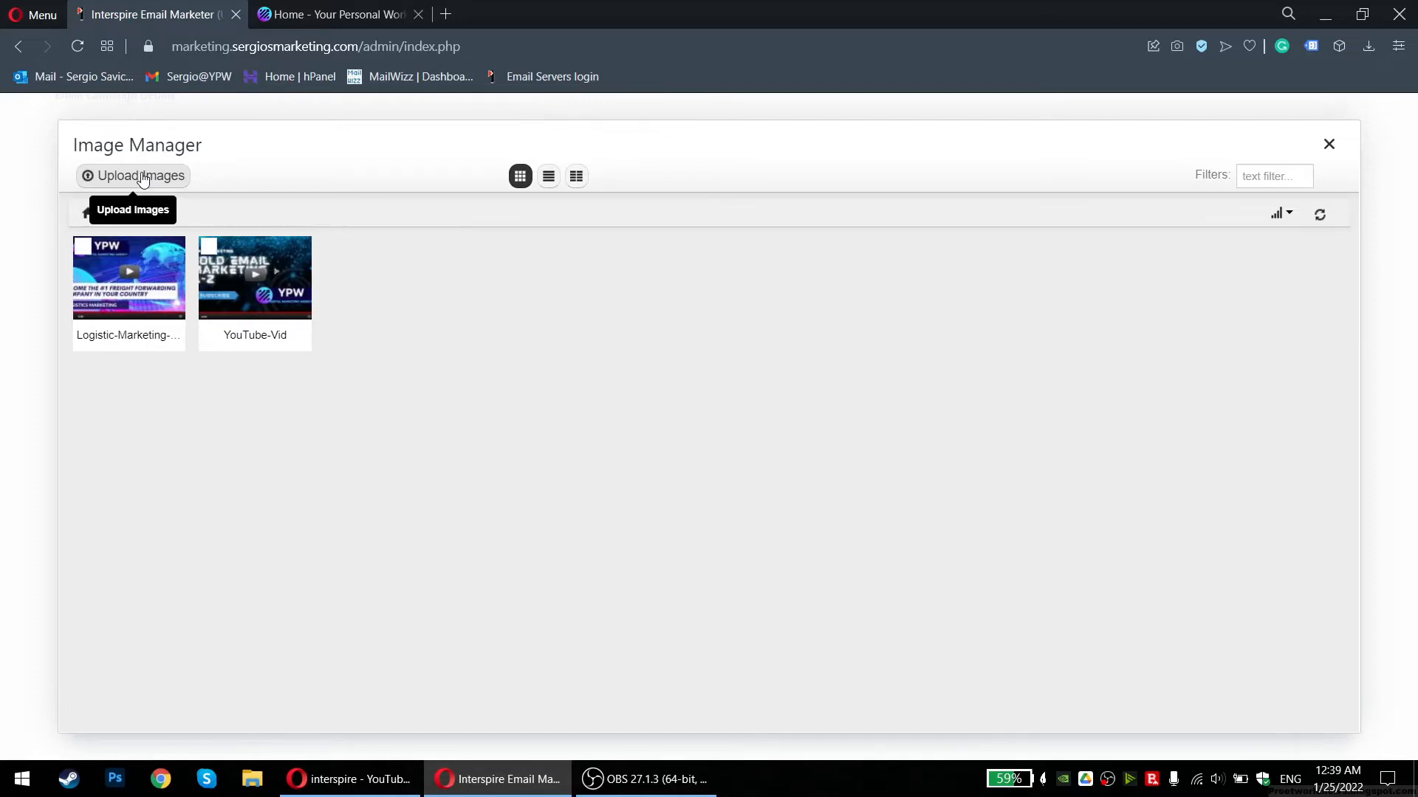
Upload YouTube Thumbnail.png from Desktop > Work > YPW to the image library
click(143, 179)
click(645, 259)
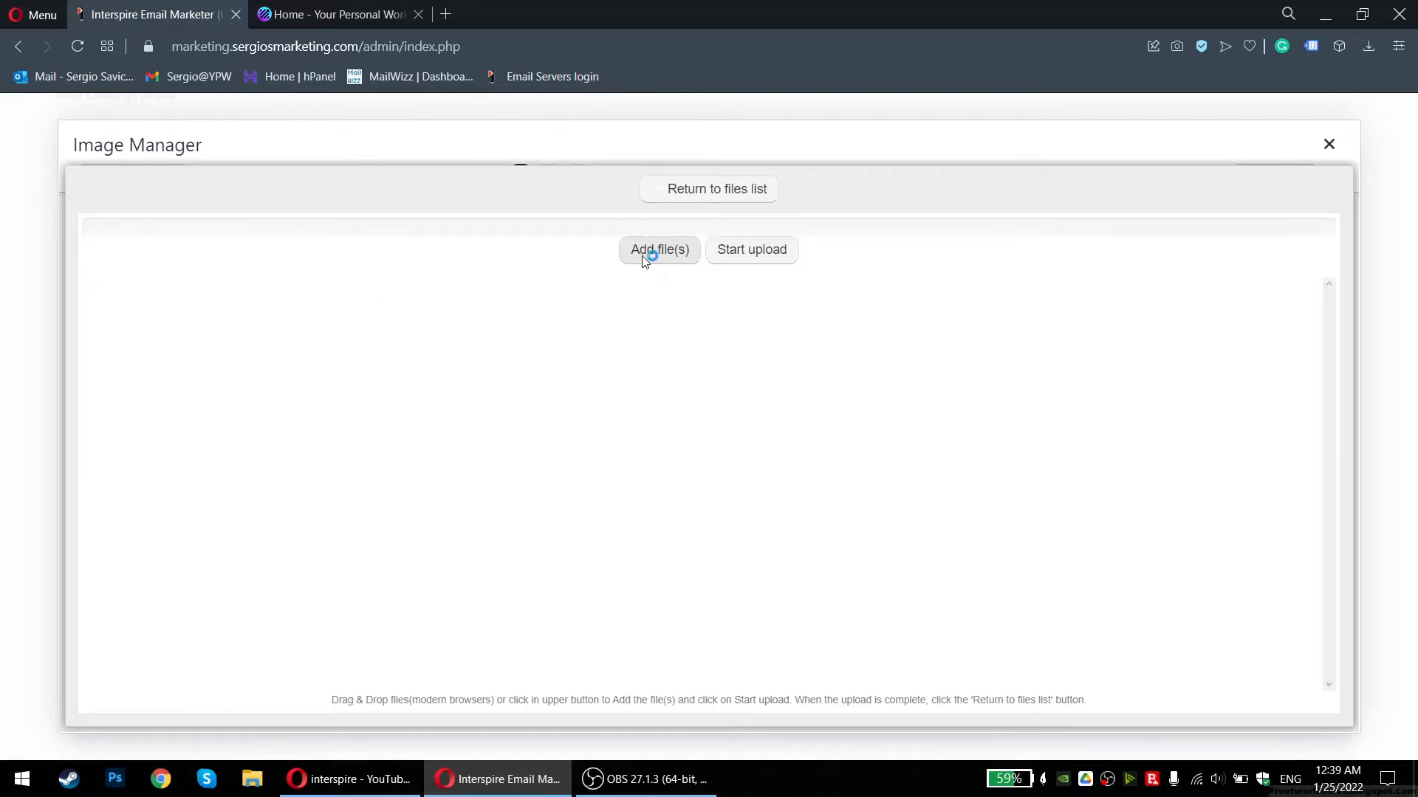
click(75, 142)
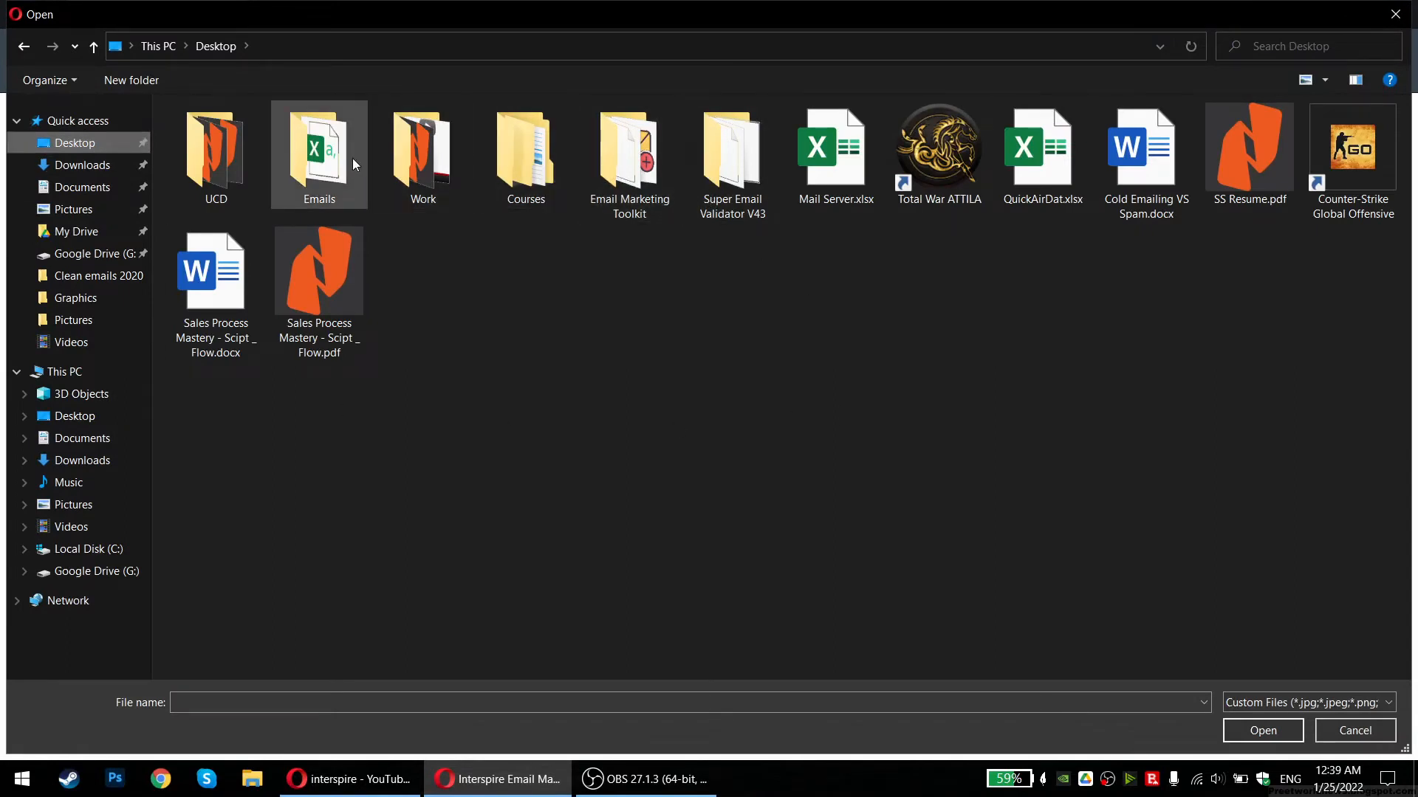
double_click(408, 147)
double_click(539, 163)
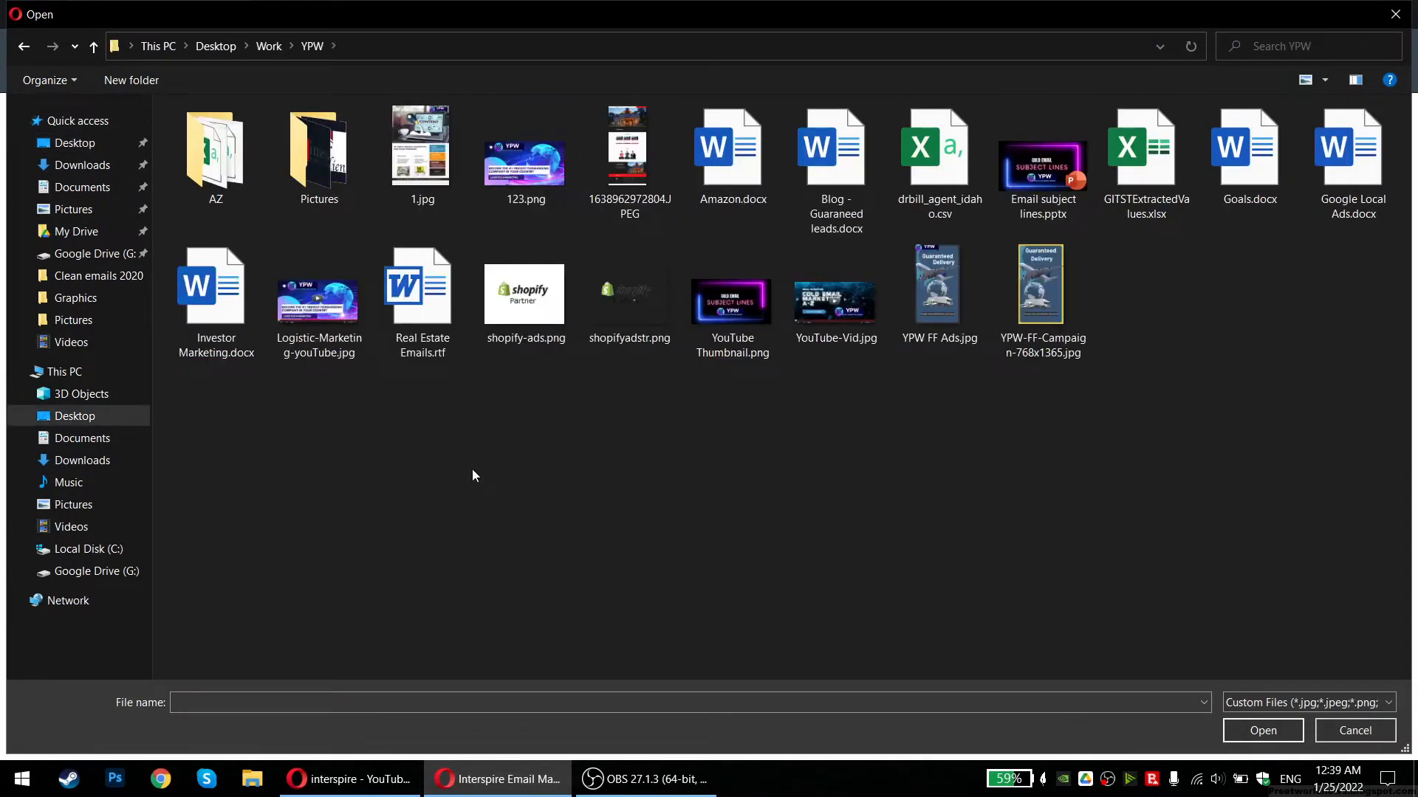
double_click(734, 310)
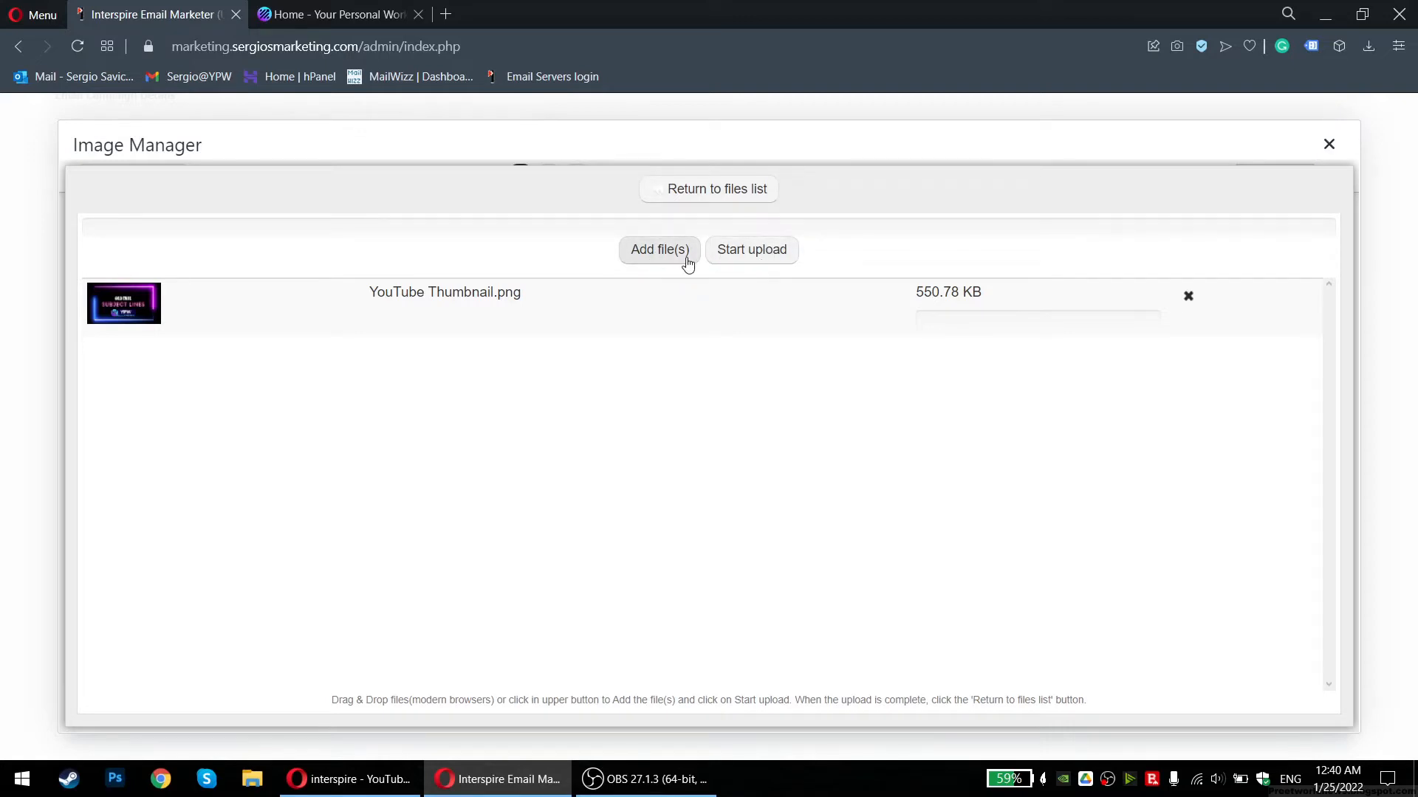
click(742, 257)
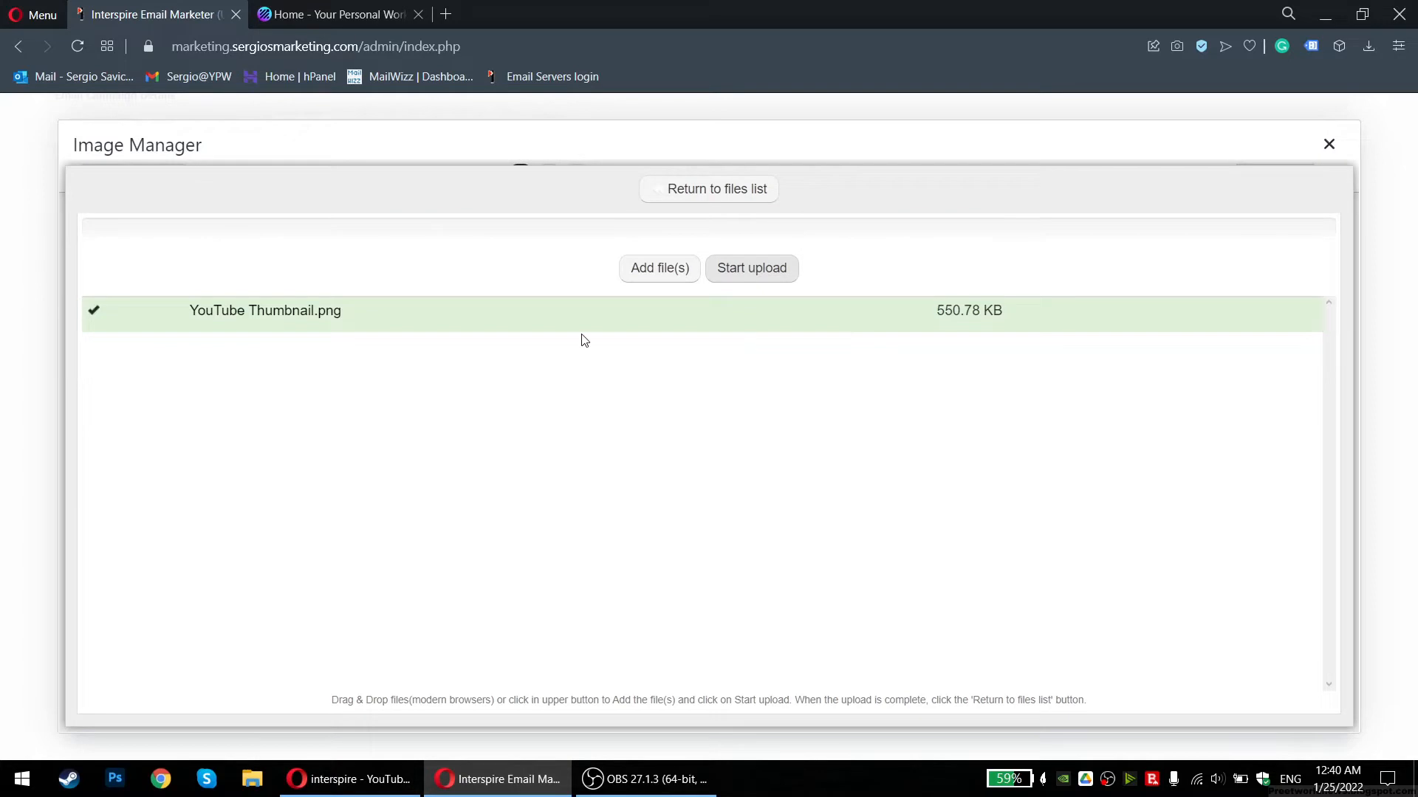
drag(194, 318, 466, 316)
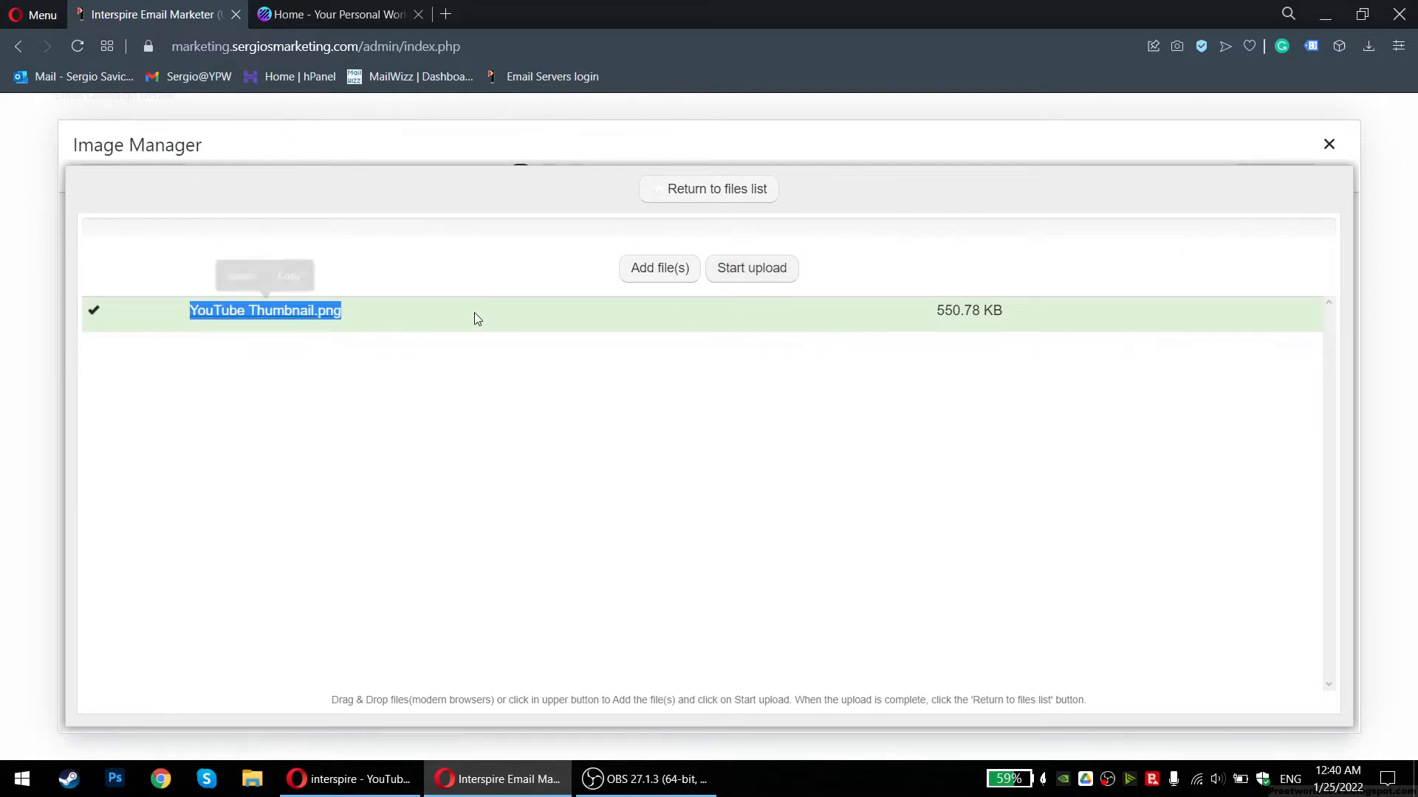
click(1330, 144)
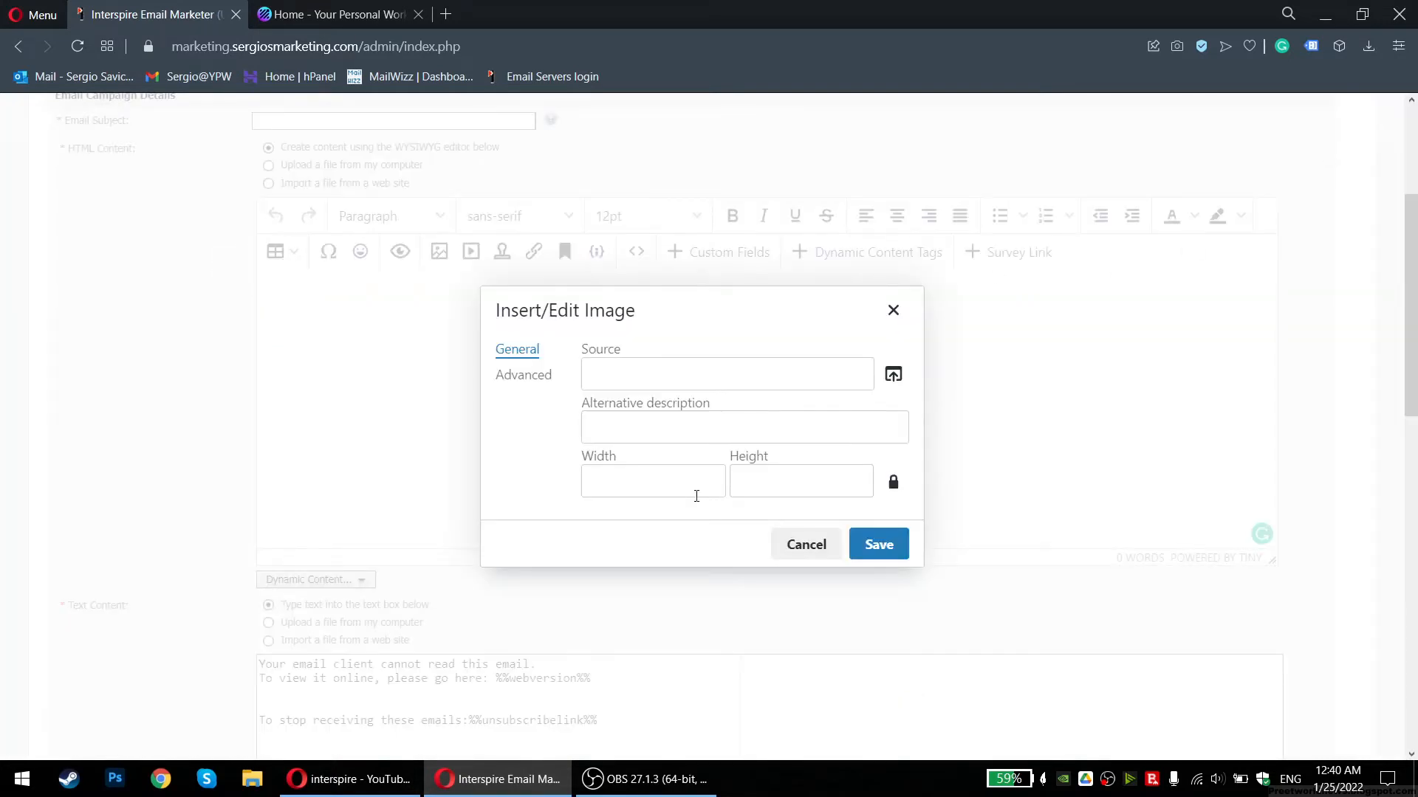
Use the YouTube Thumbnail as image source and insert it at 600 pixels wide
click(893, 374)
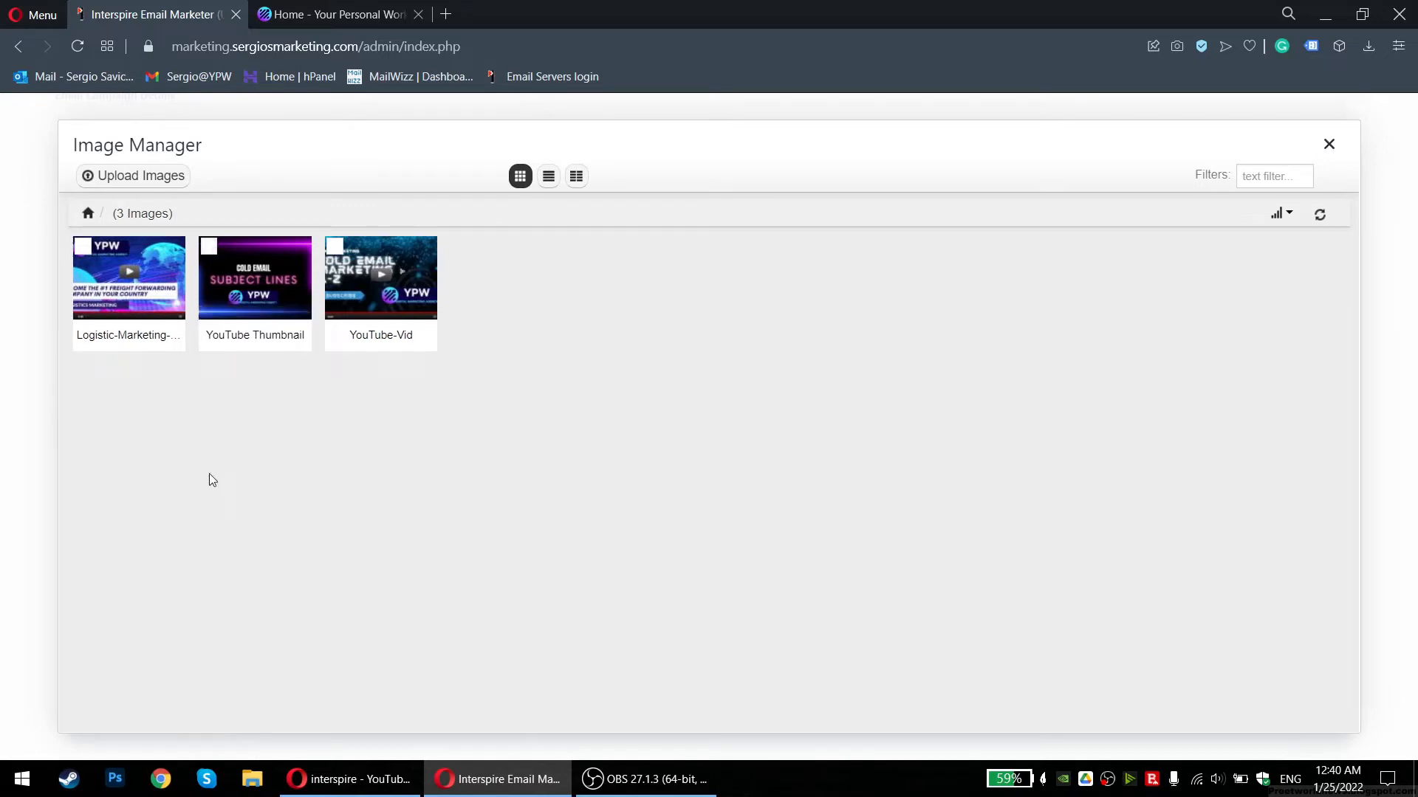
click(209, 248)
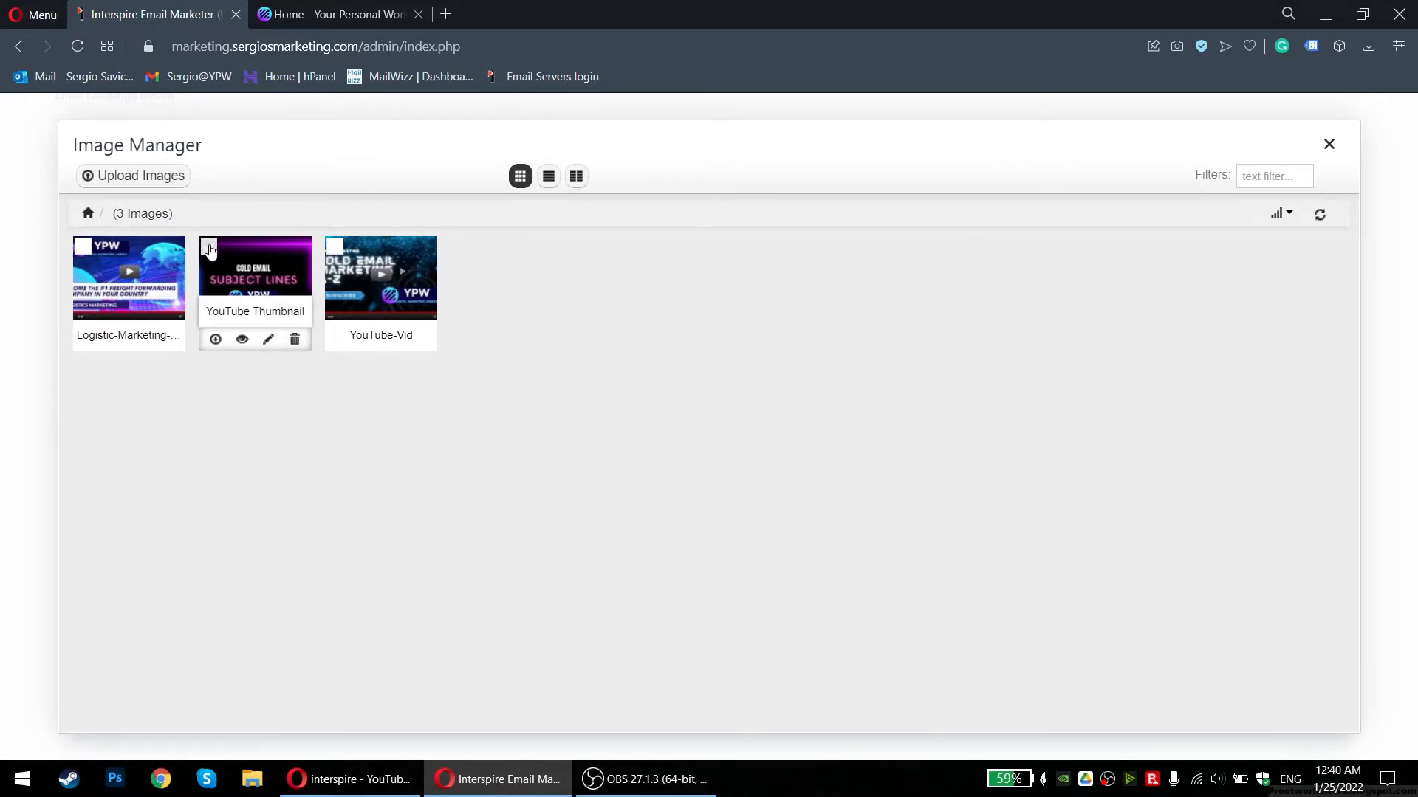
click(184, 206)
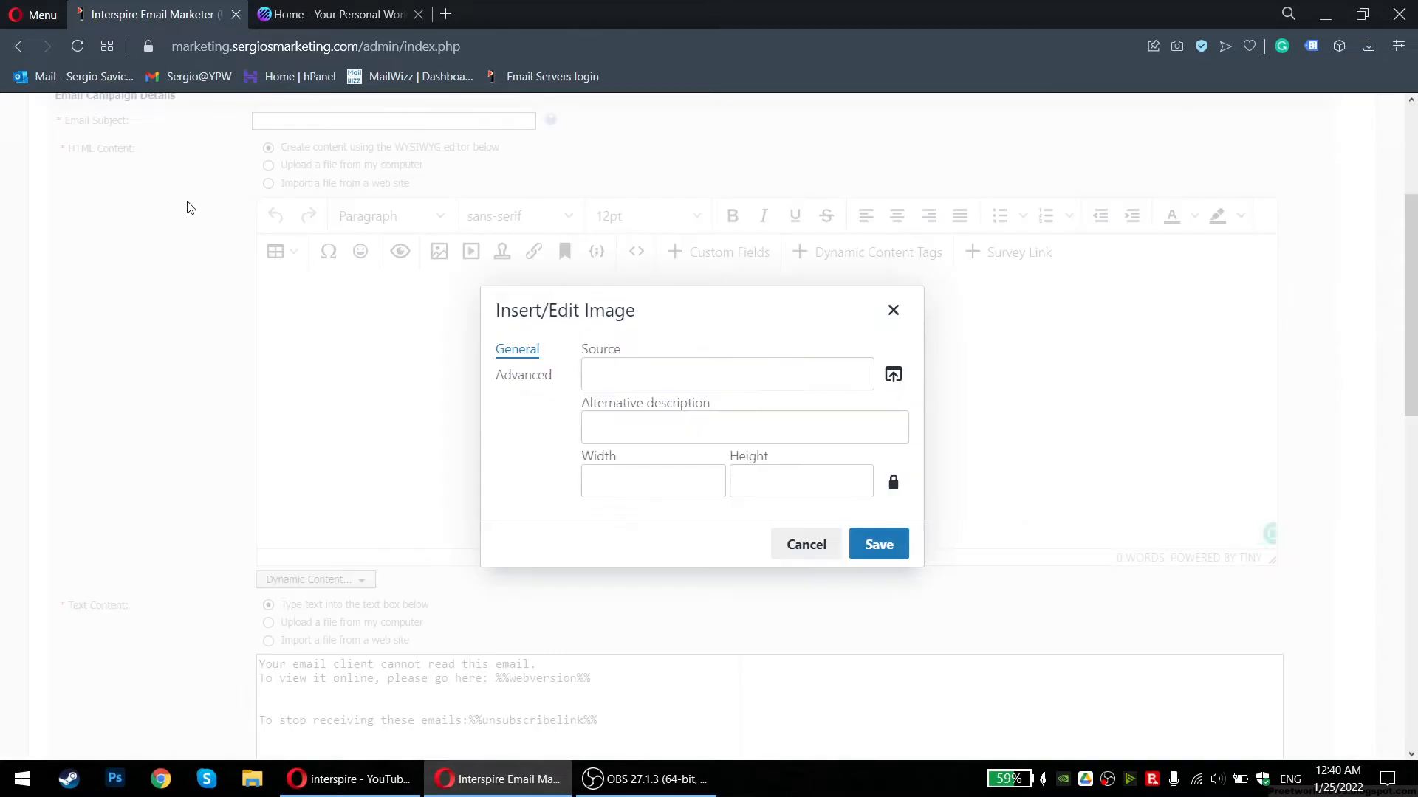
drag(613, 372, 836, 363)
click(838, 374)
double_click(615, 490)
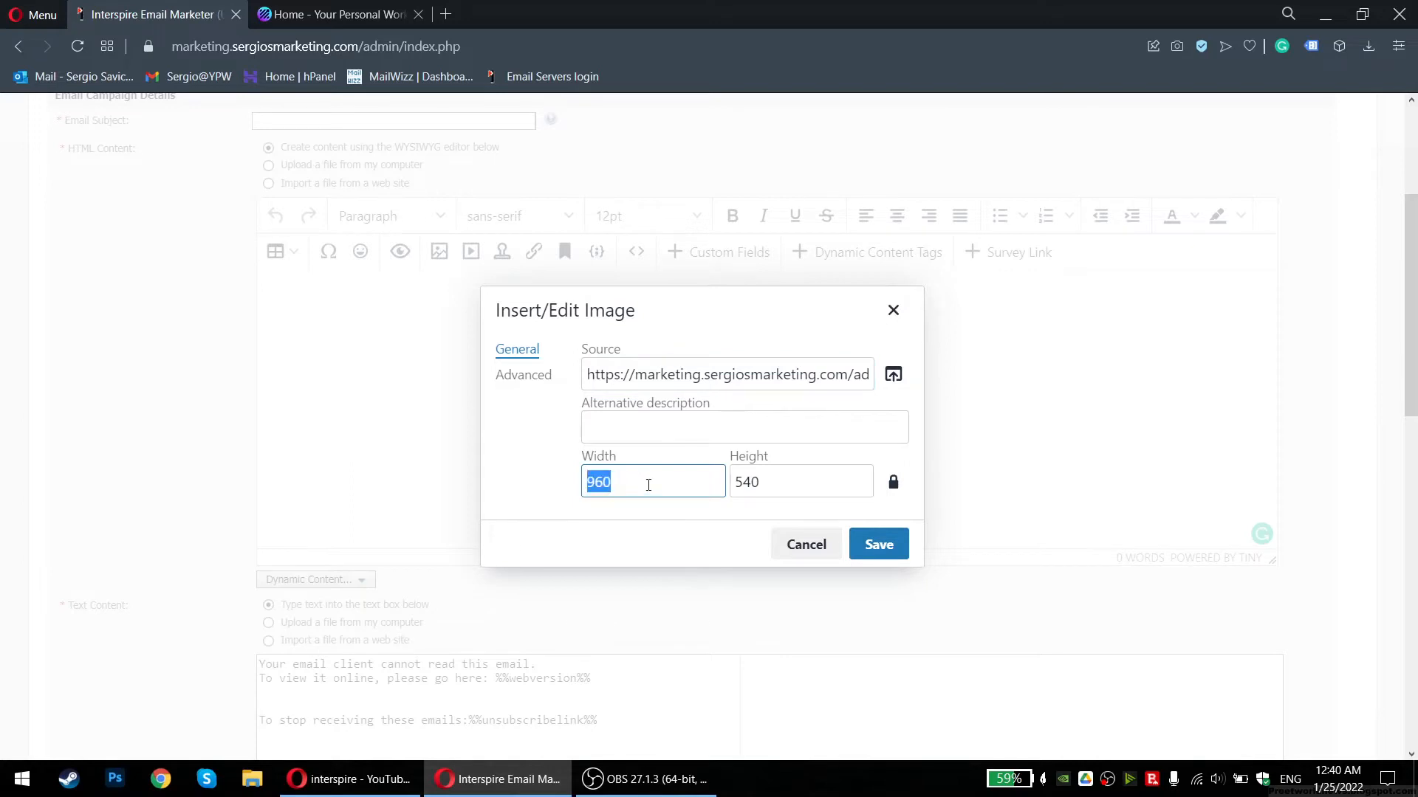
text(50)
double_click(679, 481)
text(600)
click(868, 546)
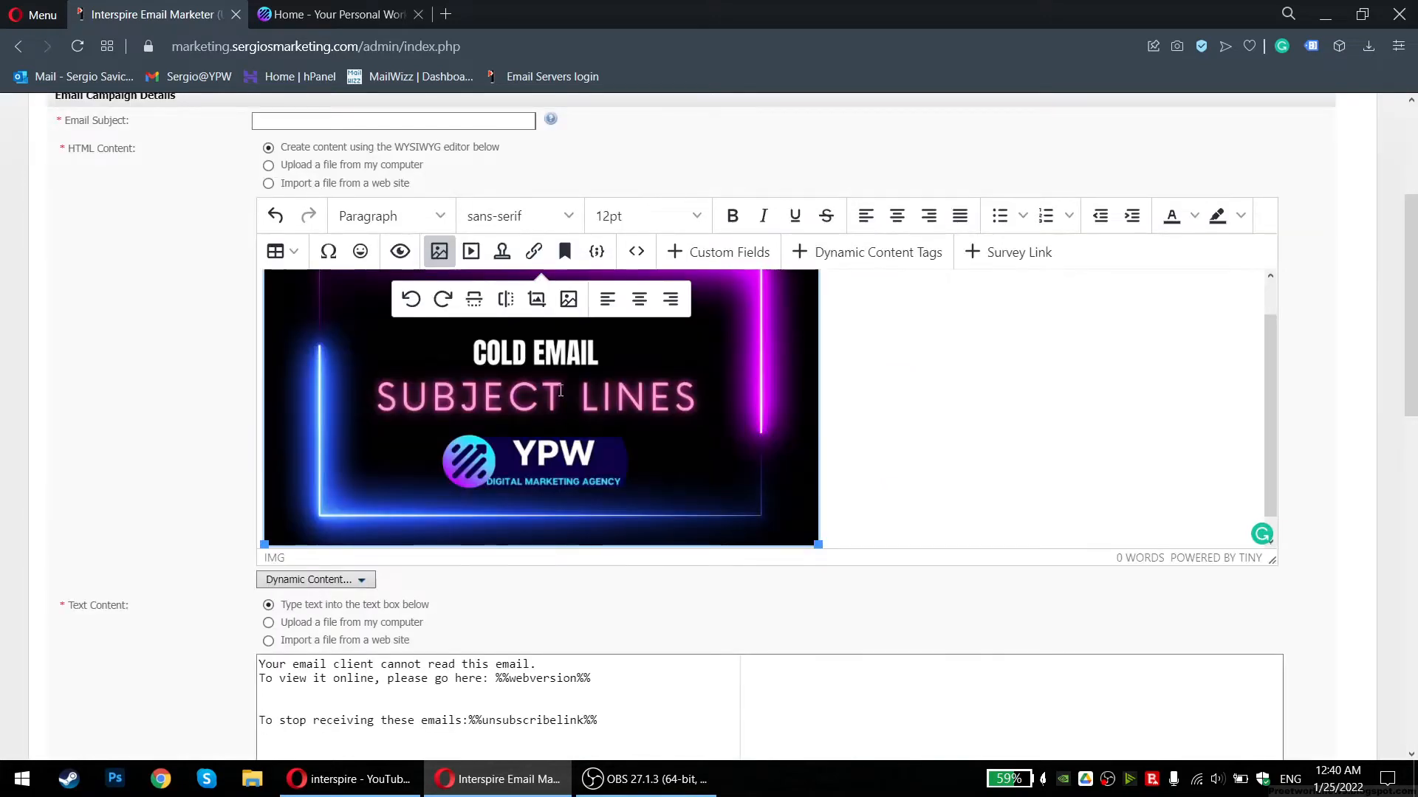
scroll(879, 437, up, 1)
key(Left)
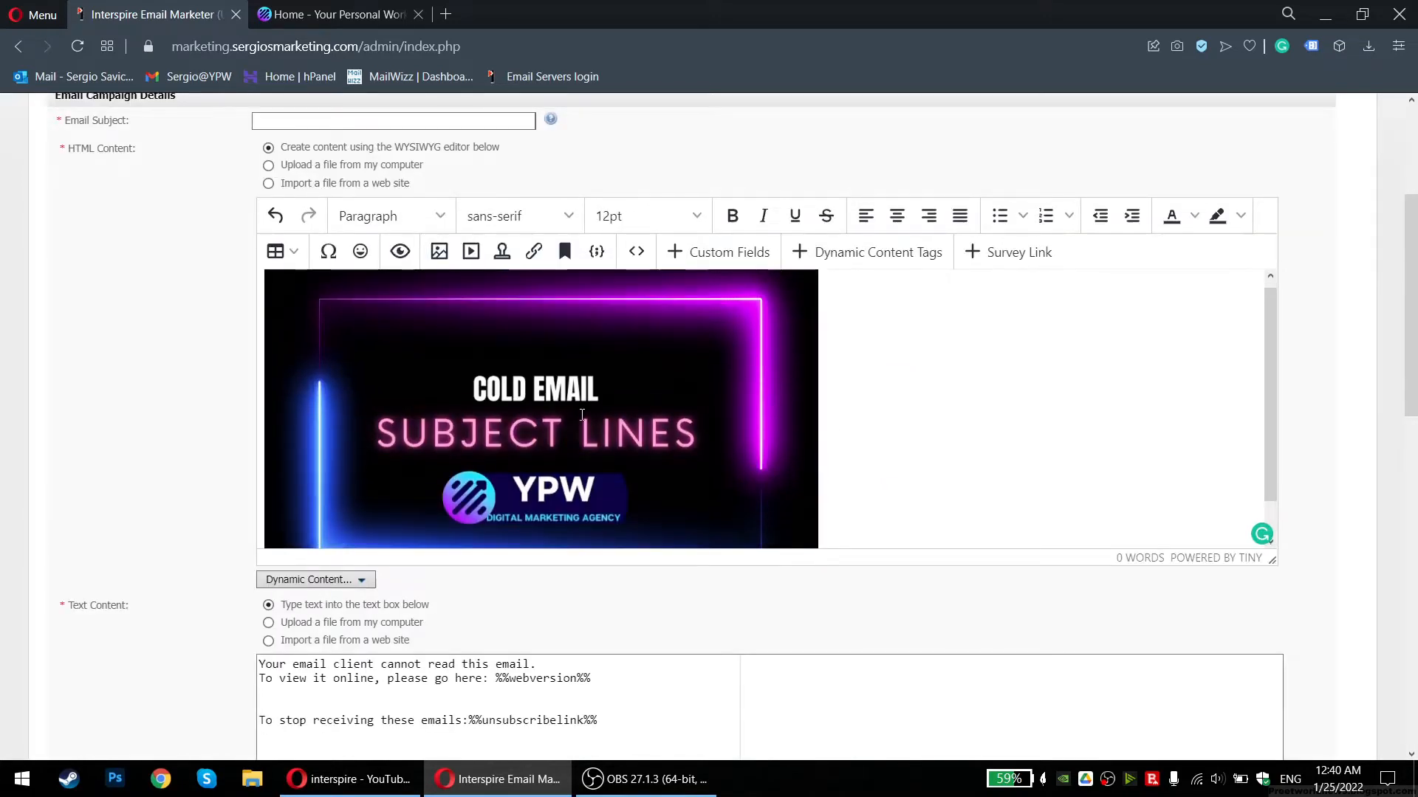
Type 'Check out my latest video on cold email subject lines' and 'Thank you' above the image
key(Return)
key(Up)
scroll(499, 415, up, 1)
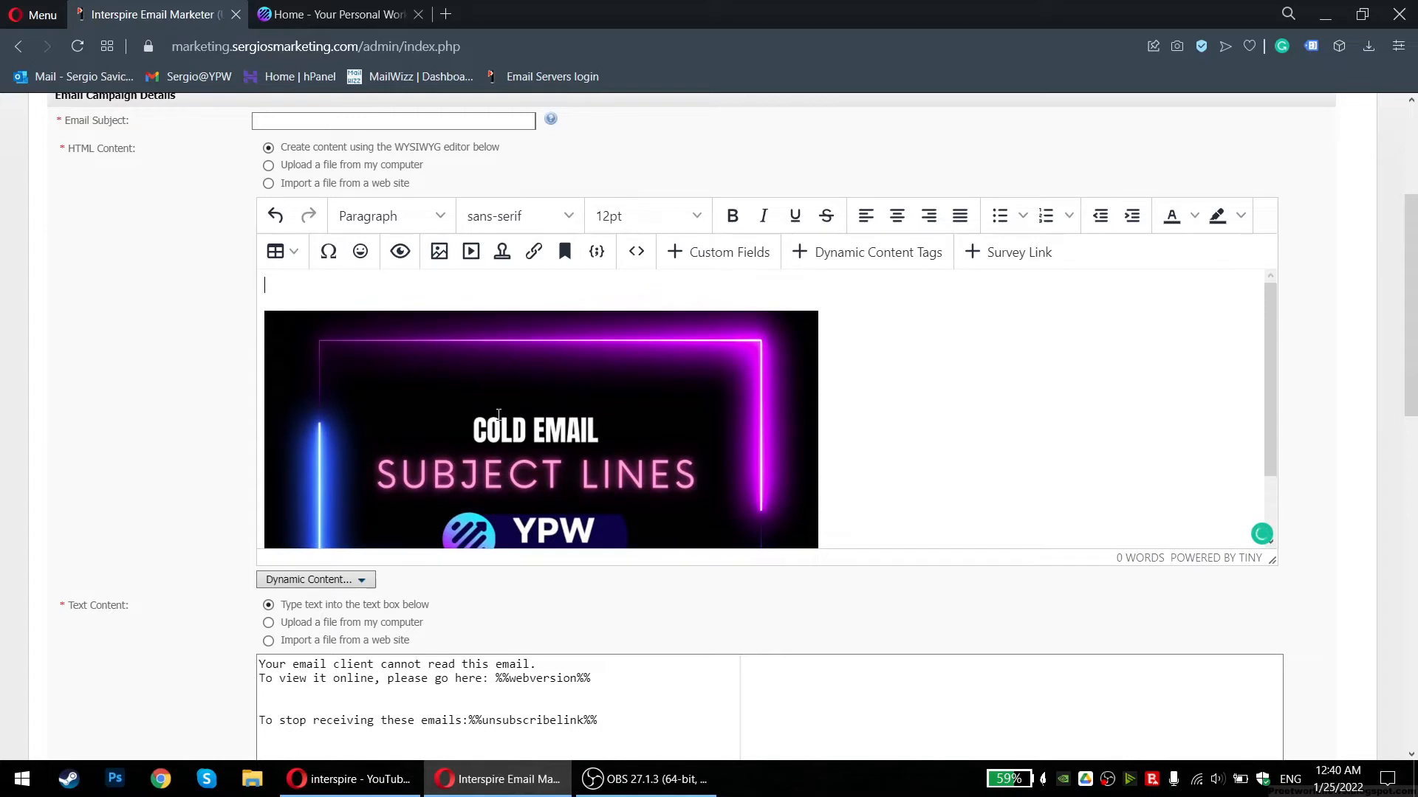
text(Check iut out my latest video on cold email sub)
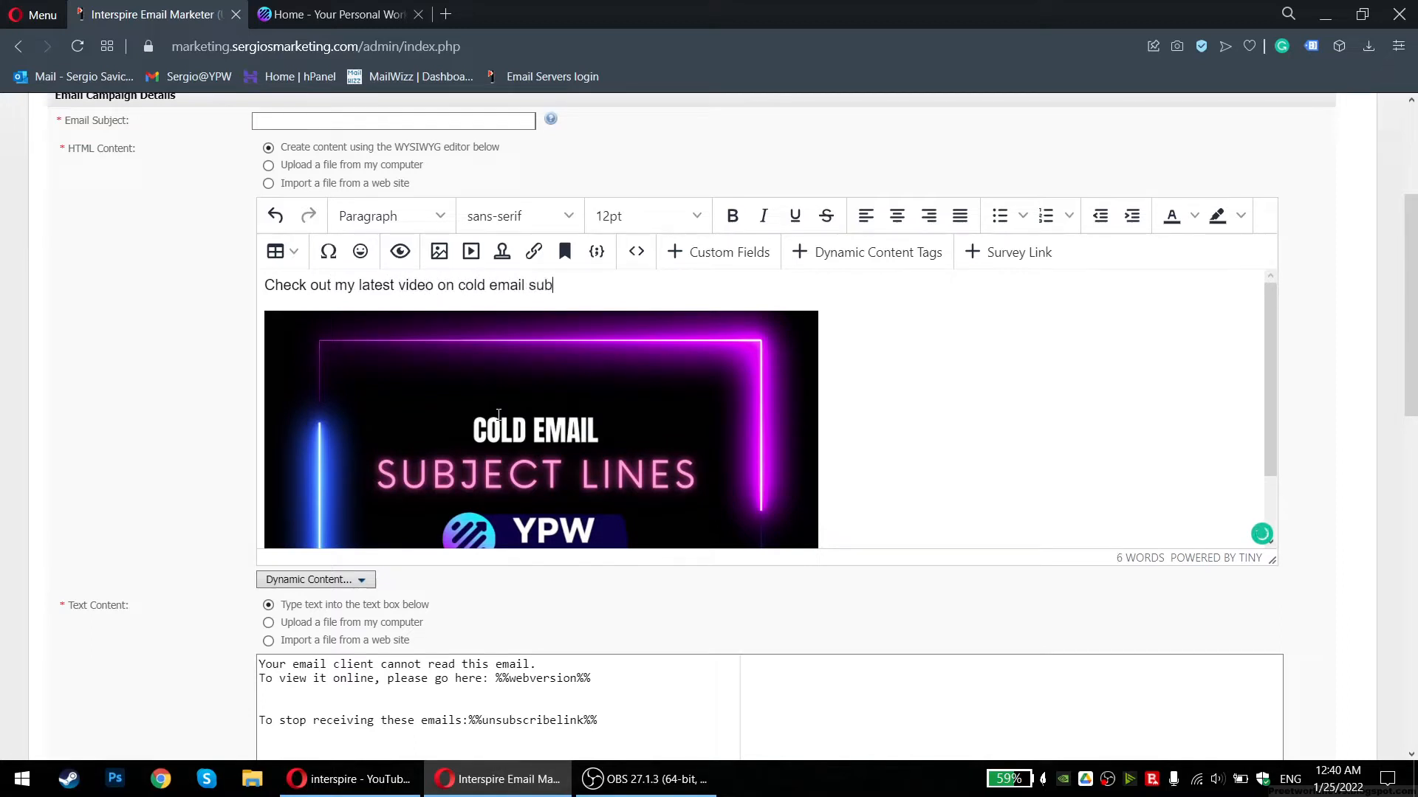
text(ject line)
key(Return)
key(BackSpace)
text(s)
key(Return)
text(Thank you)
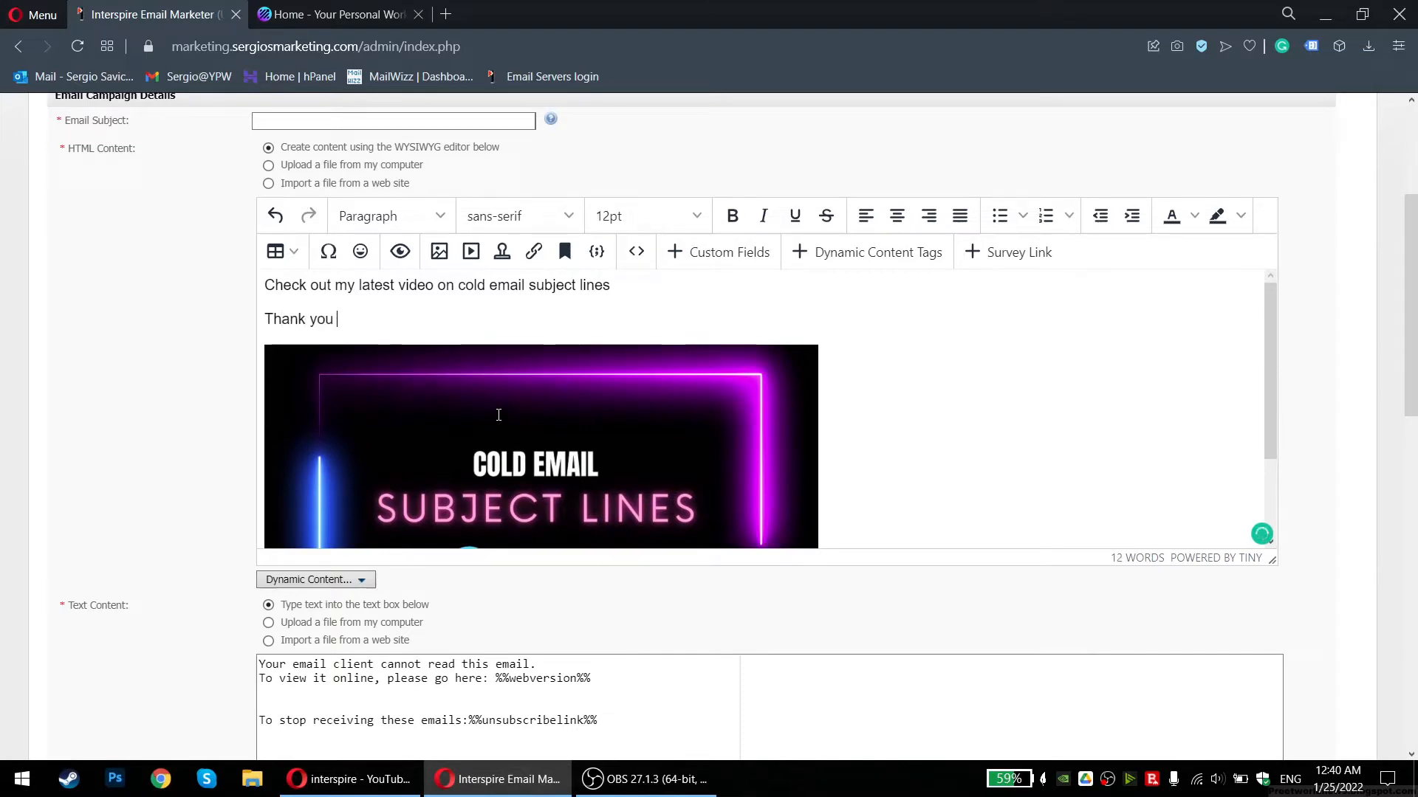
Scroll through the body and select the two new text lines to check them
scroll(556, 423, down, 2)
scroll(557, 423, up, 2)
scroll(568, 400, down, 2)
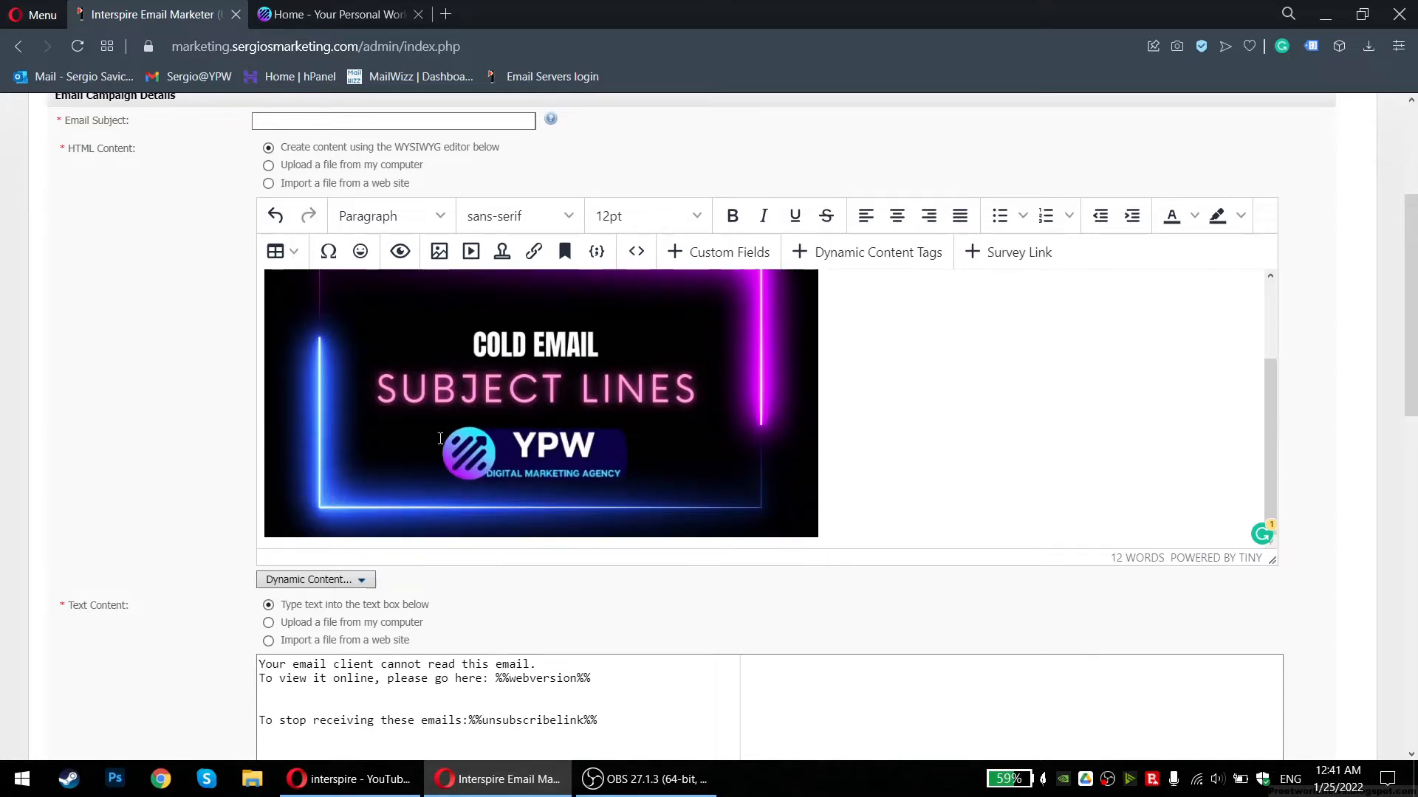
scroll(510, 418, up, 2)
scroll(539, 419, down, 2)
scroll(575, 422, up, 2)
scroll(517, 370, down, 1)
scroll(405, 326, up, 1)
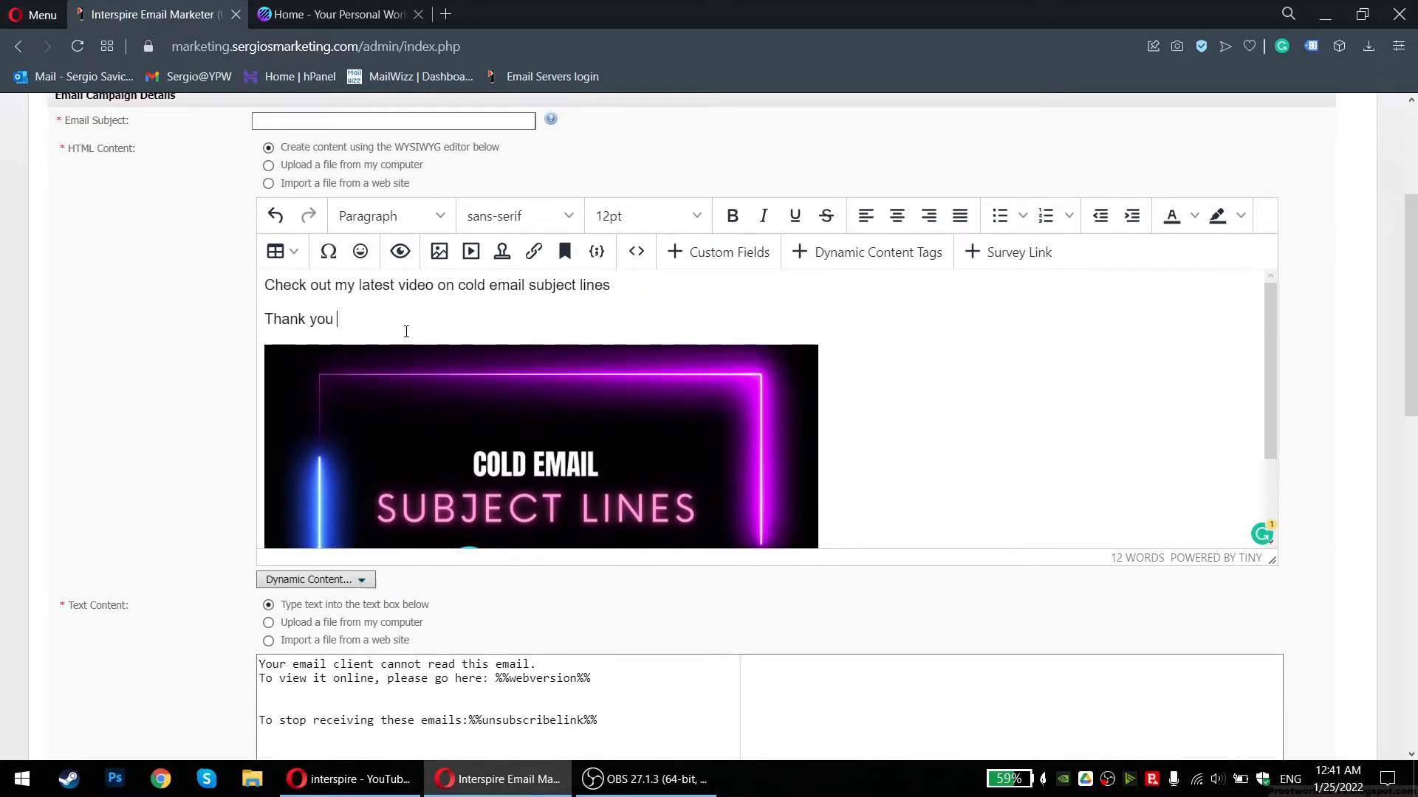
click(427, 311)
drag(414, 320, 268, 283)
click(270, 282)
Select and deselect parts of the first line to review its wording
click(317, 304)
drag(307, 286, 562, 298)
click(558, 297)
scroll(370, 303, up, 2)
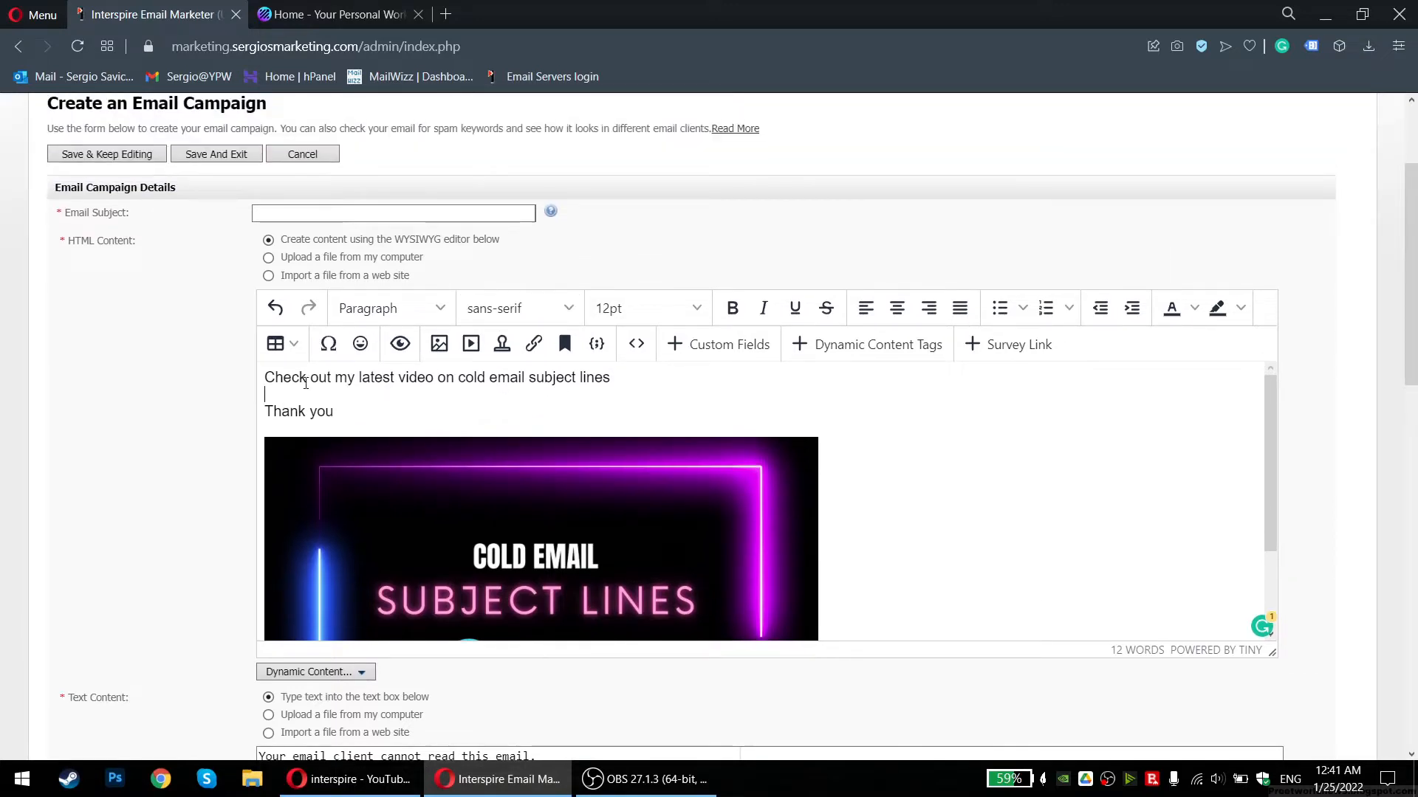
drag(264, 378, 542, 389)
click(542, 389)
scroll(600, 515, down, 2)
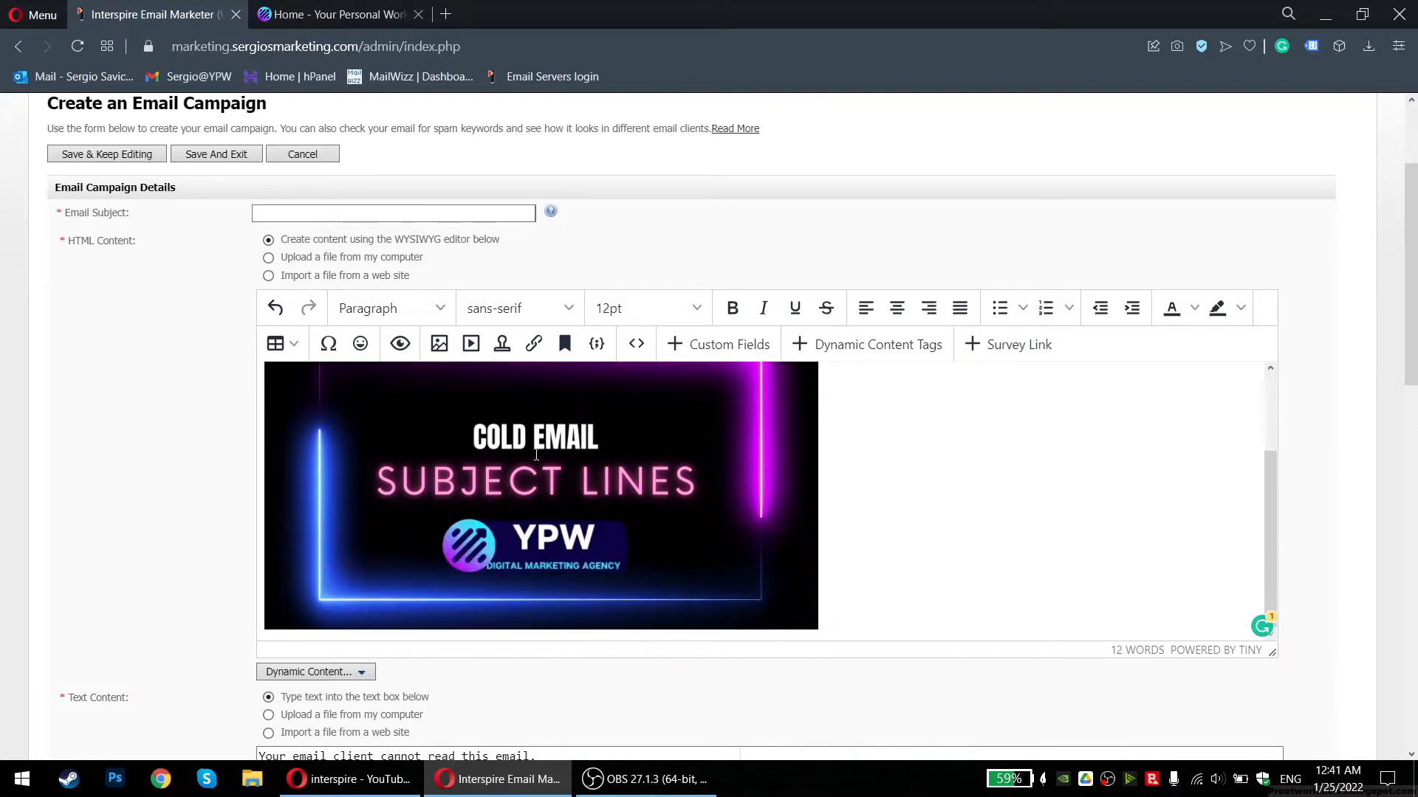
scroll(536, 455, up, 3)
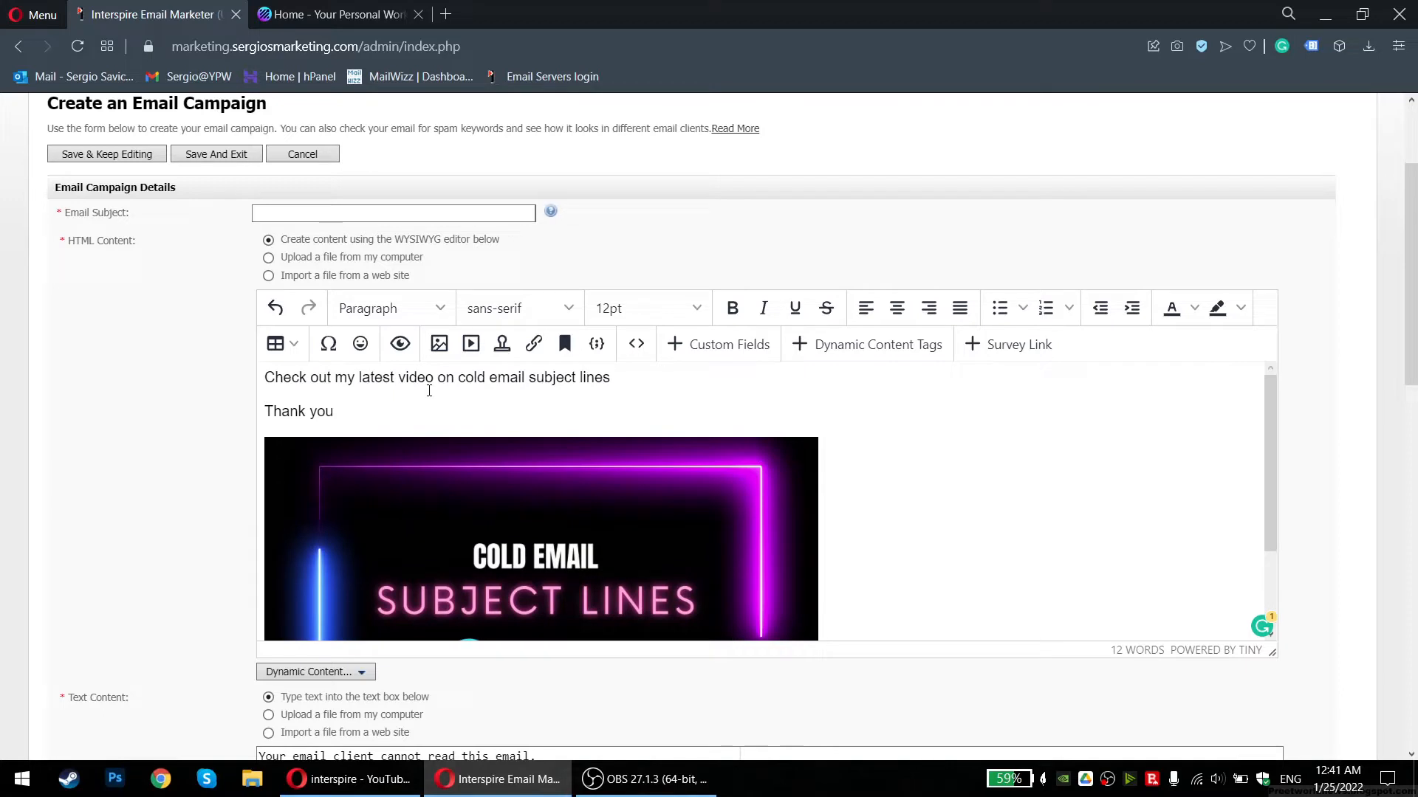
triple_click(458, 379)
double_click(461, 379)
click(384, 379)
Type 'Do you like emailing people?' into the Email Subject field and check it
click(359, 217)
text(Do you like)
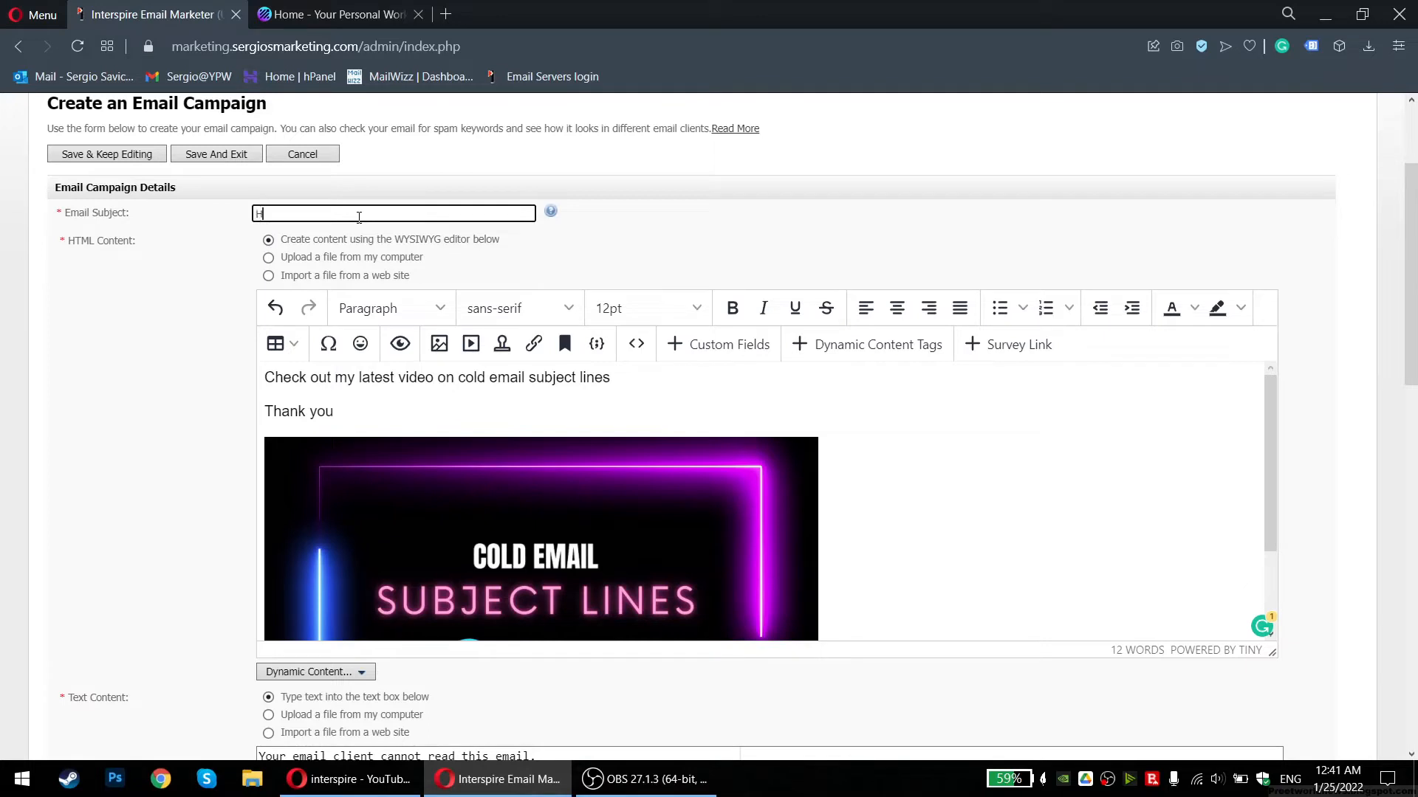
text( email ing people?)
click(447, 390)
double_click(341, 215)
click(349, 214)
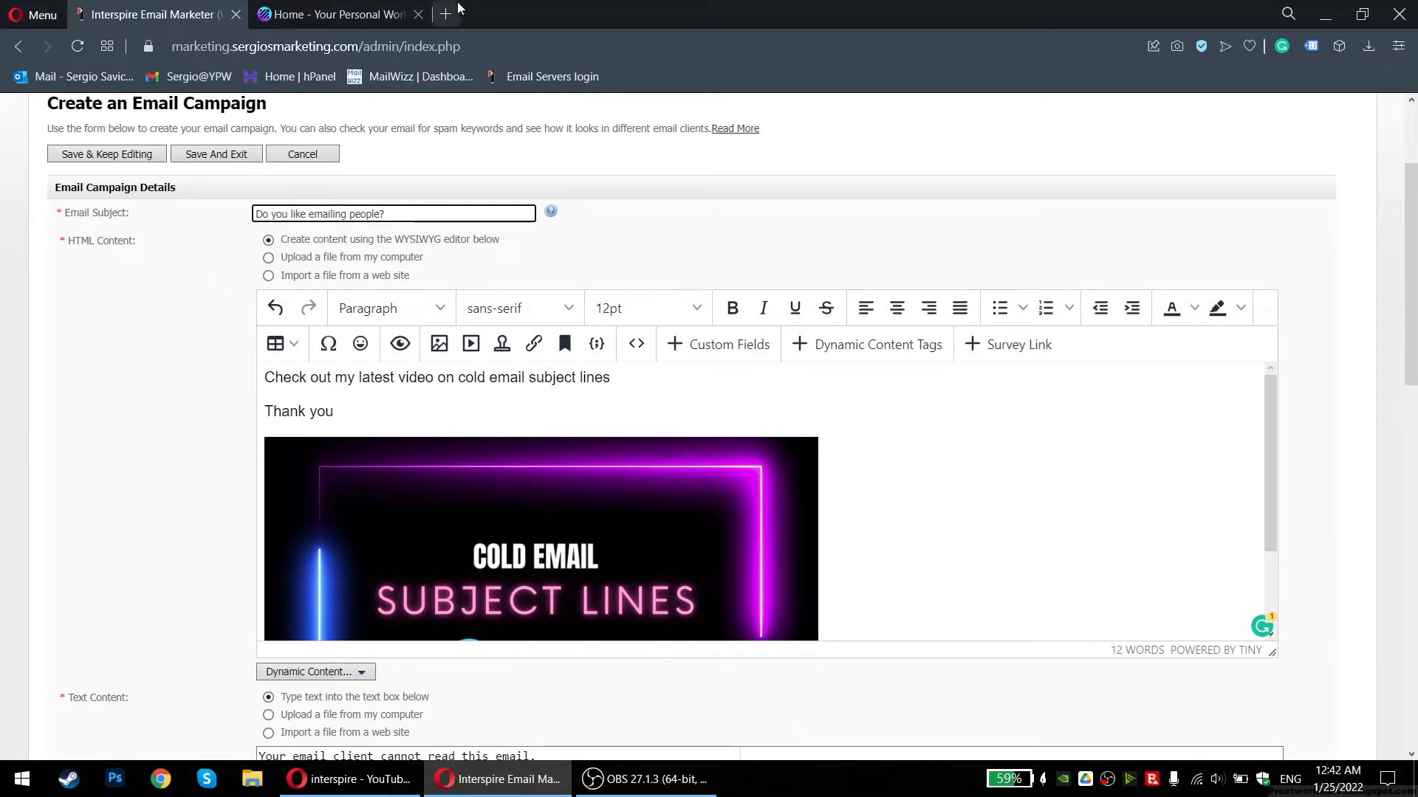
drag(391, 214, 287, 217)
click(279, 217)
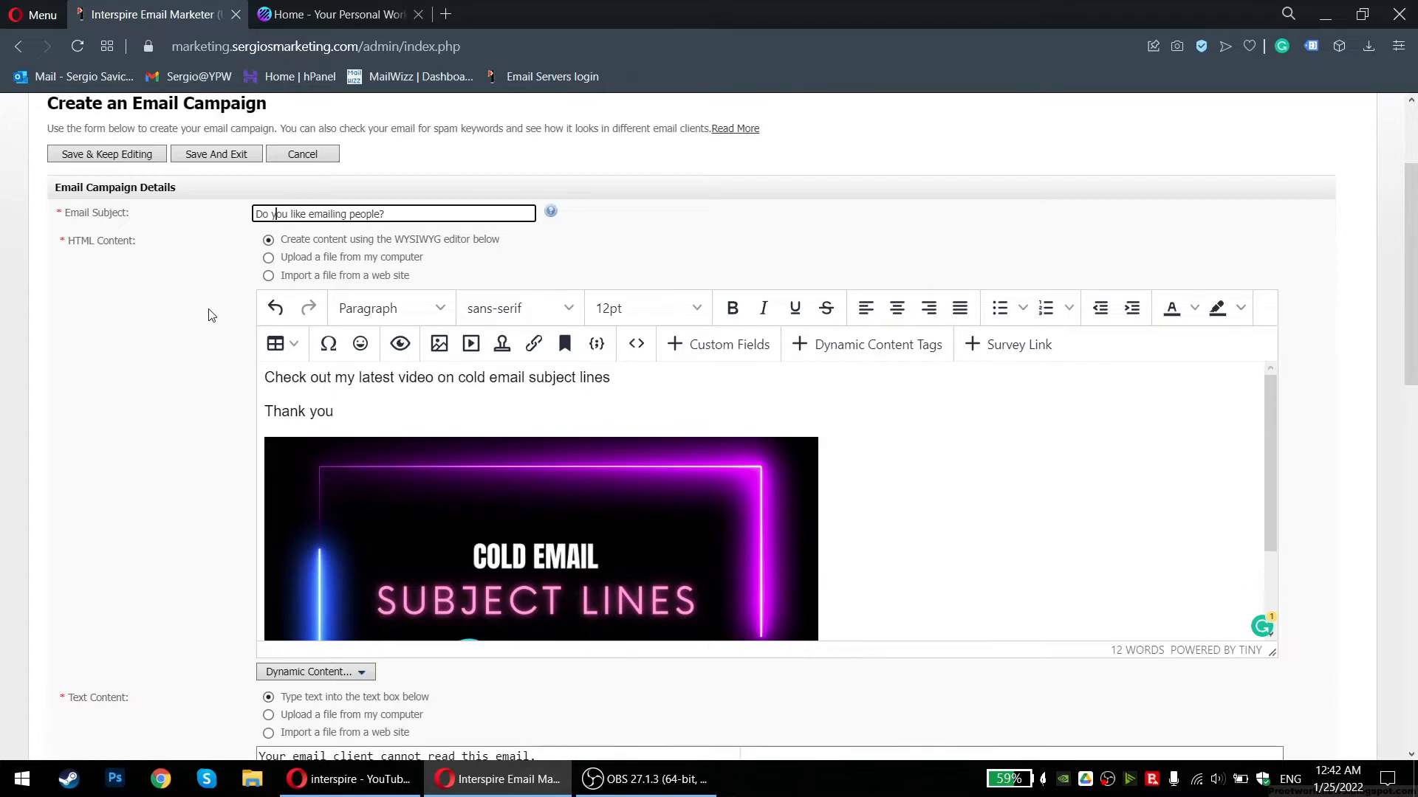
scroll(258, 303, down, 1)
scroll(263, 298, up, 2)
drag(263, 298, 449, 300)
click(449, 300)
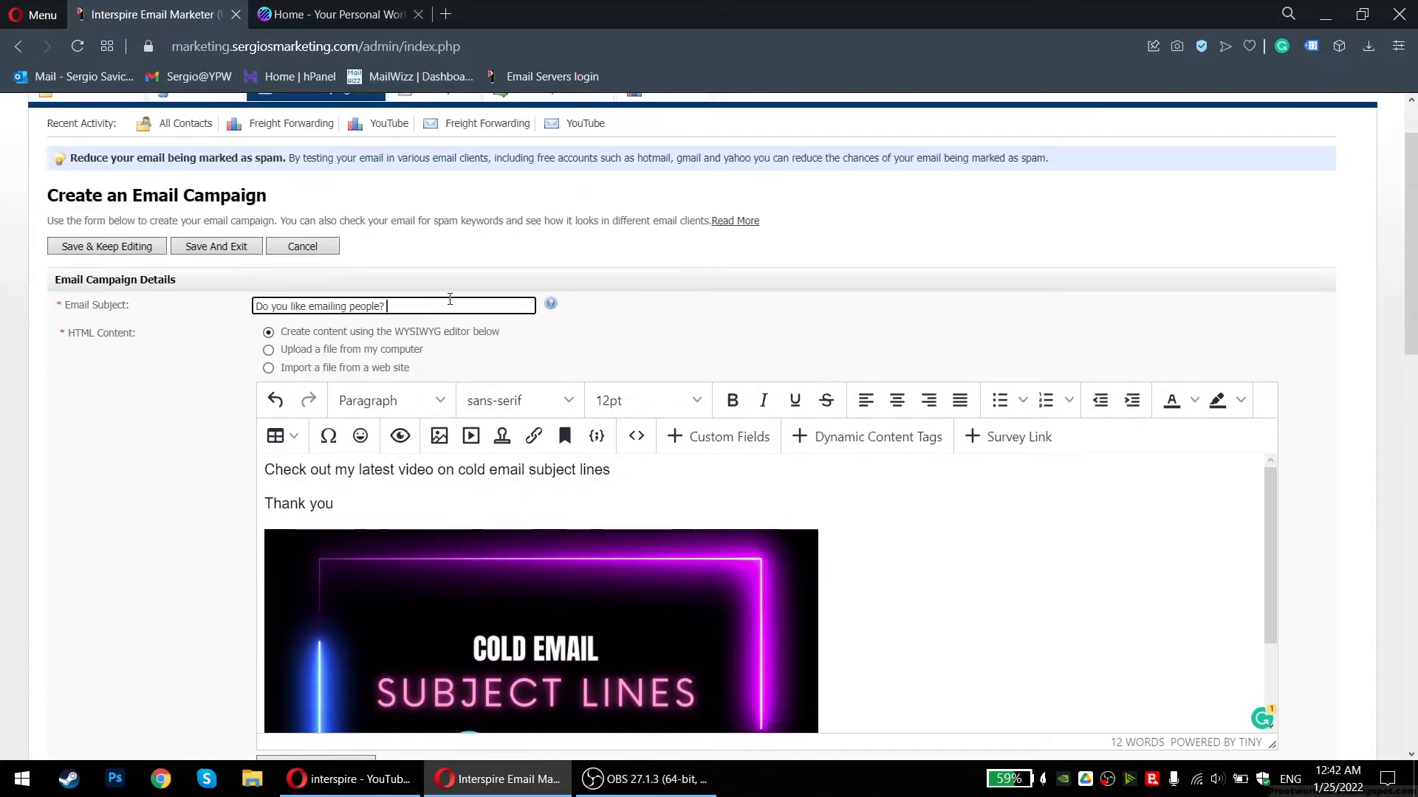
Review the body by selecting the first text line and the thumbnail image
scroll(234, 345, down, 1)
scroll(236, 350, down, 2)
drag(278, 286, 490, 287)
click(631, 291)
drag(632, 291, 264, 286)
click(372, 295)
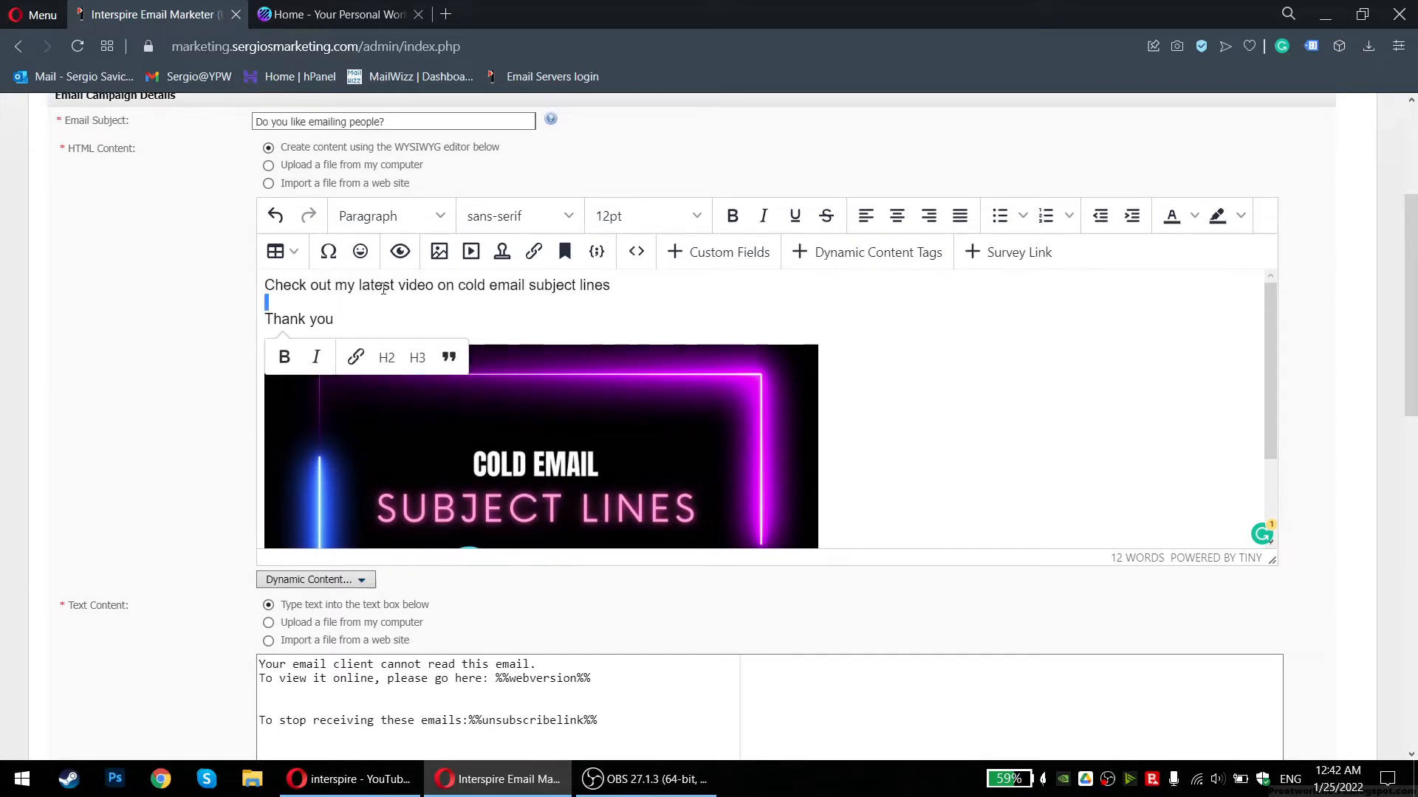
triple_click(387, 285)
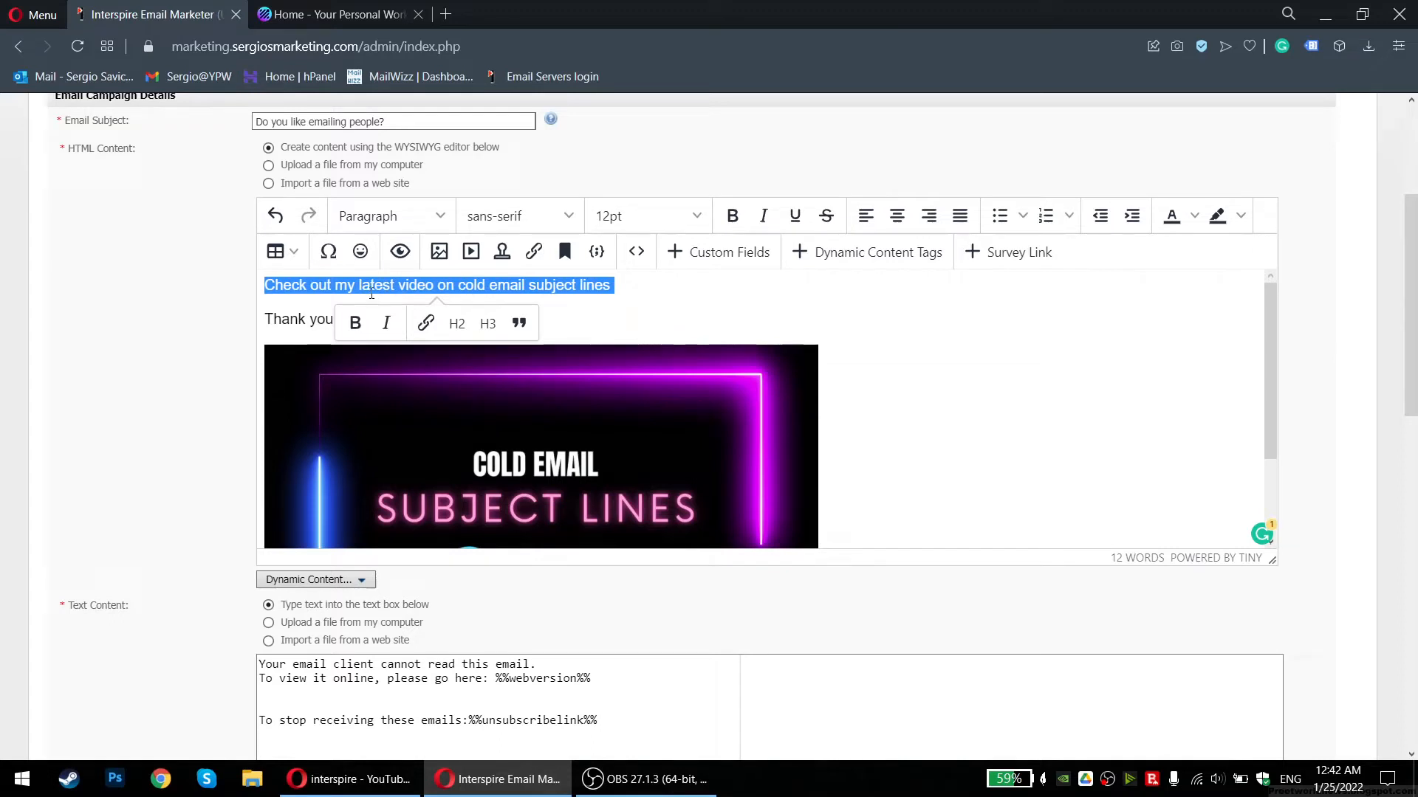
click(675, 310)
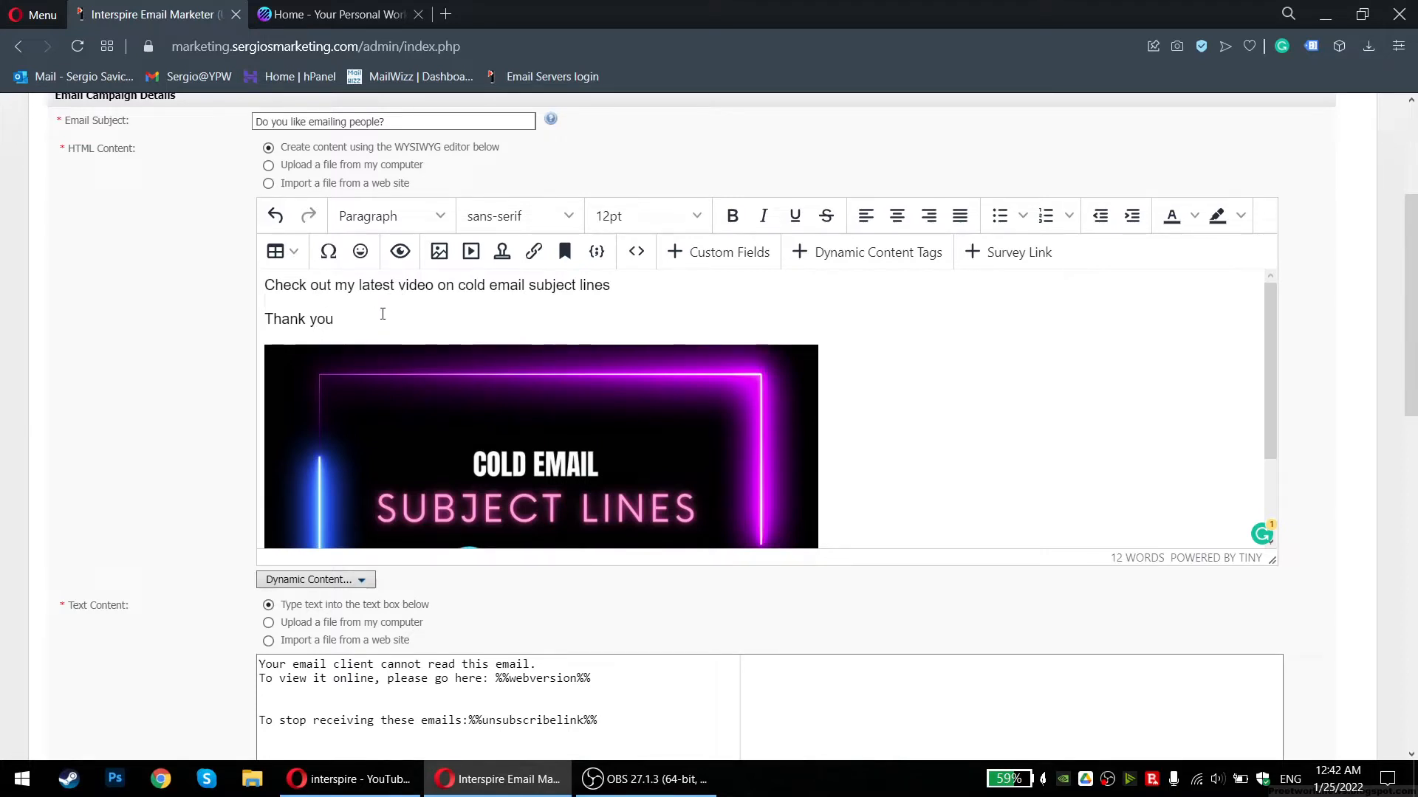
scroll(209, 376, up, 3)
scroll(209, 376, down, 3)
click(434, 376)
click(940, 436)
scroll(1013, 440, down, 2)
scroll(1012, 440, up, 2)
Add a signature with the sender's name and phone number below Thank you
key(Return)
text(Sergio)
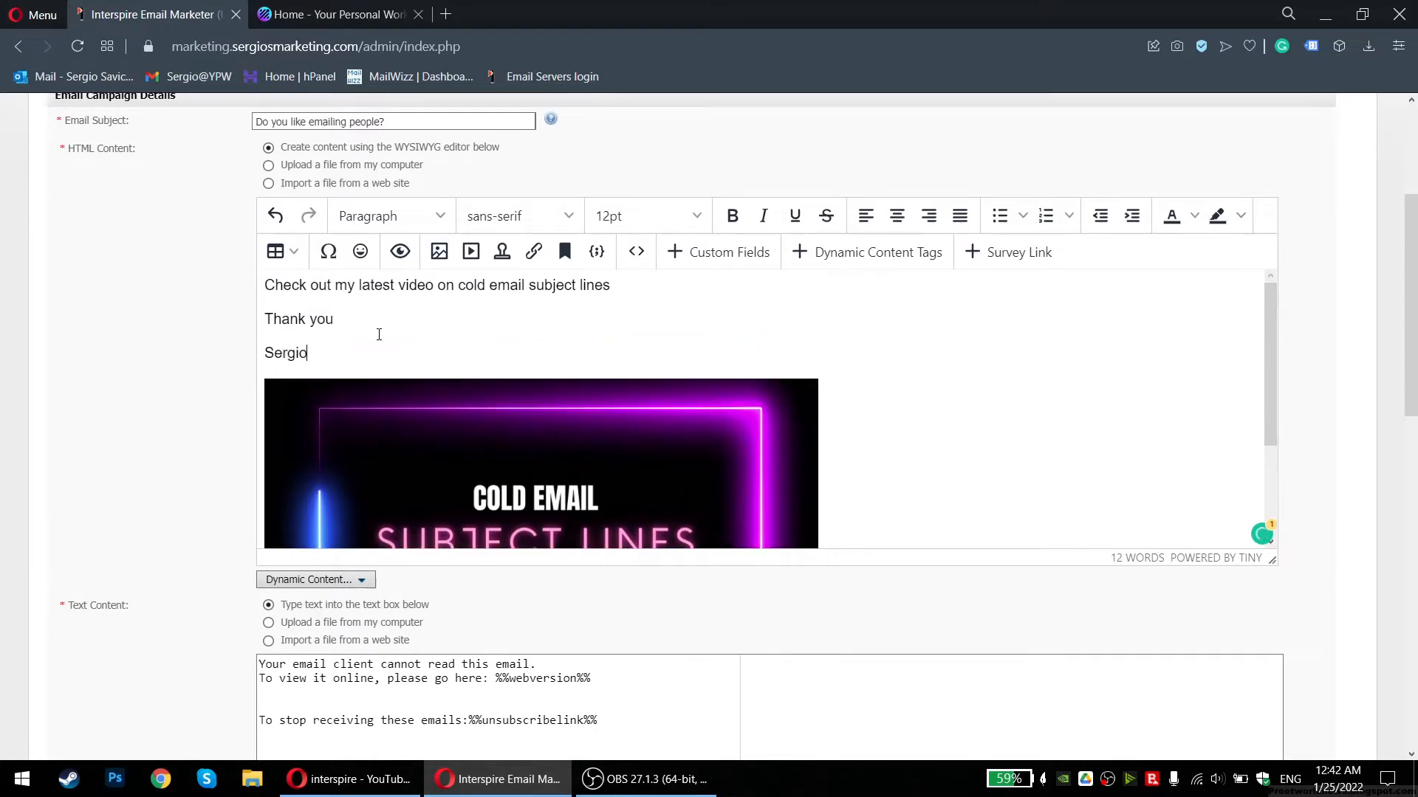
key(shift+Return)
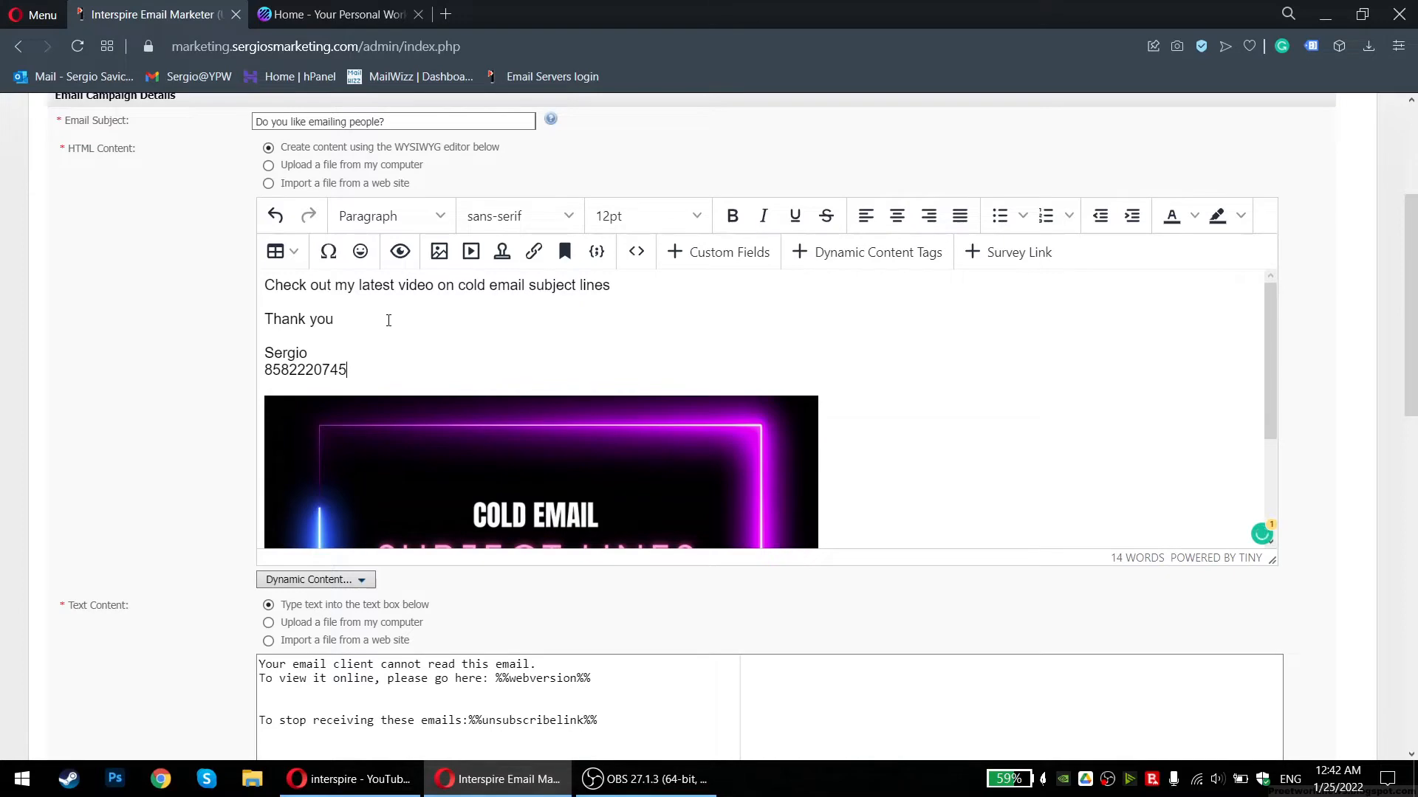
scroll(535, 307, down, 3)
scroll(535, 307, up, 3)
scroll(412, 384, up, 3)
scroll(96, 399, down, 4)
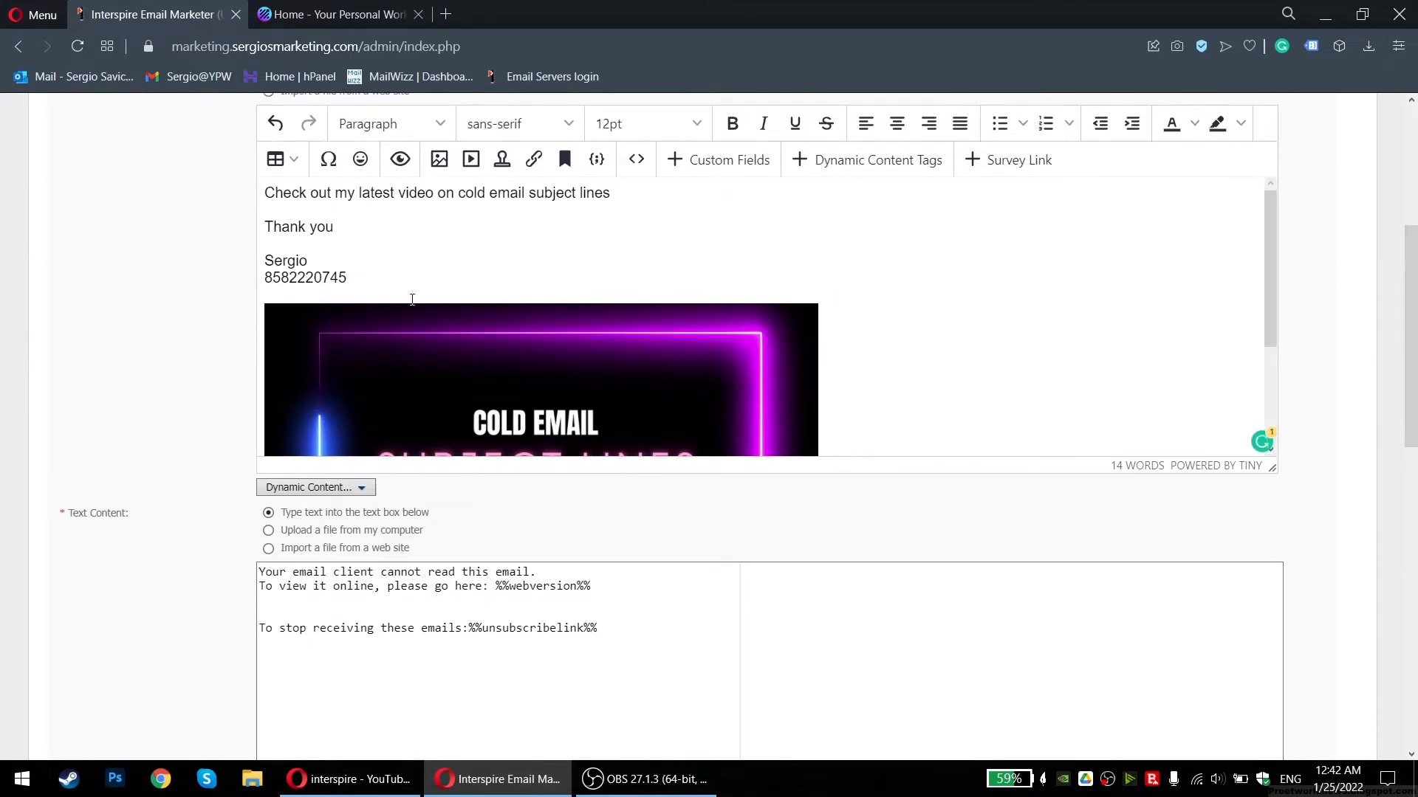
scroll(406, 296, up, 2)
scroll(132, 333, up, 2)
scroll(195, 265, down, 2)
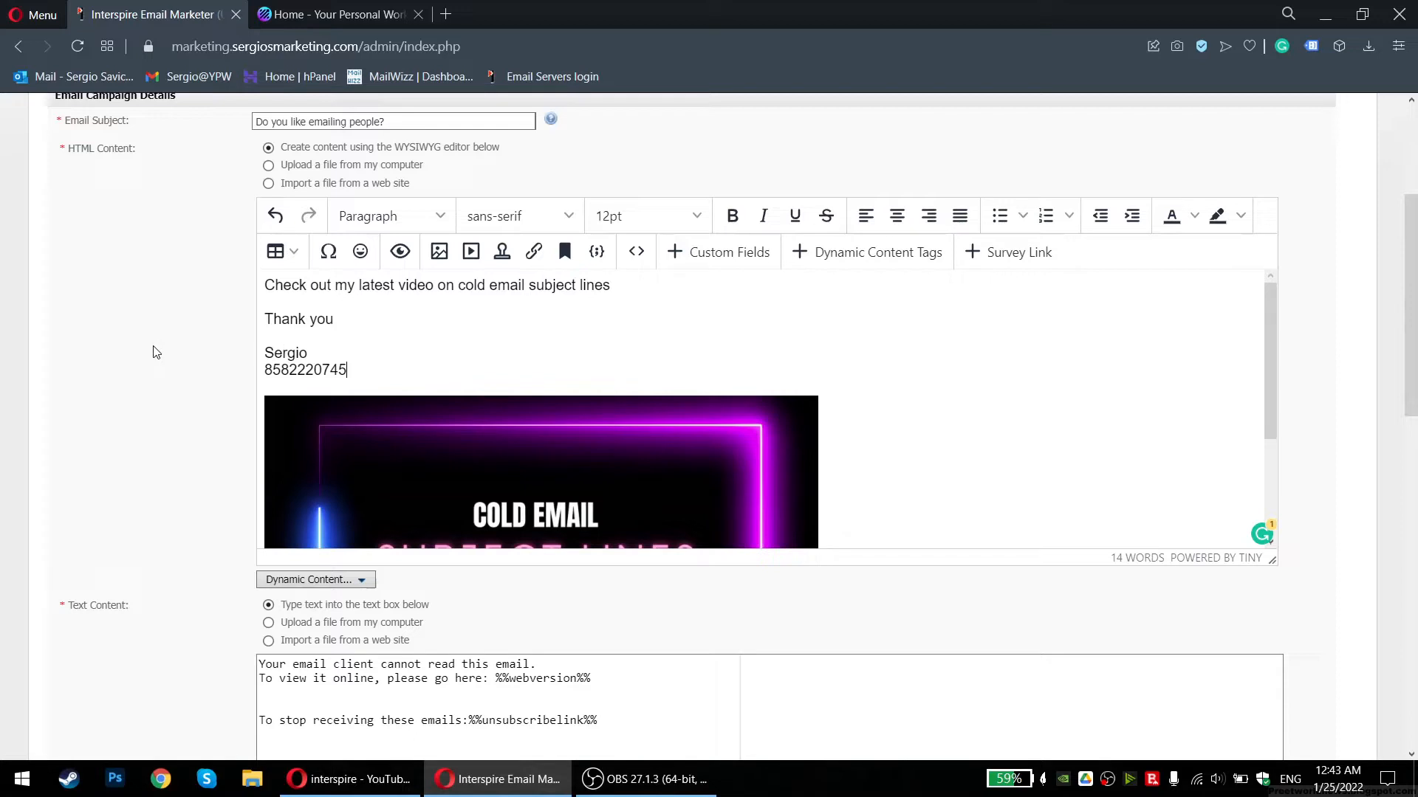
scroll(441, 422, down, 1)
scroll(354, 360, up, 1)
Delete the signature name and phone lines from the body
drag(363, 370, 280, 340)
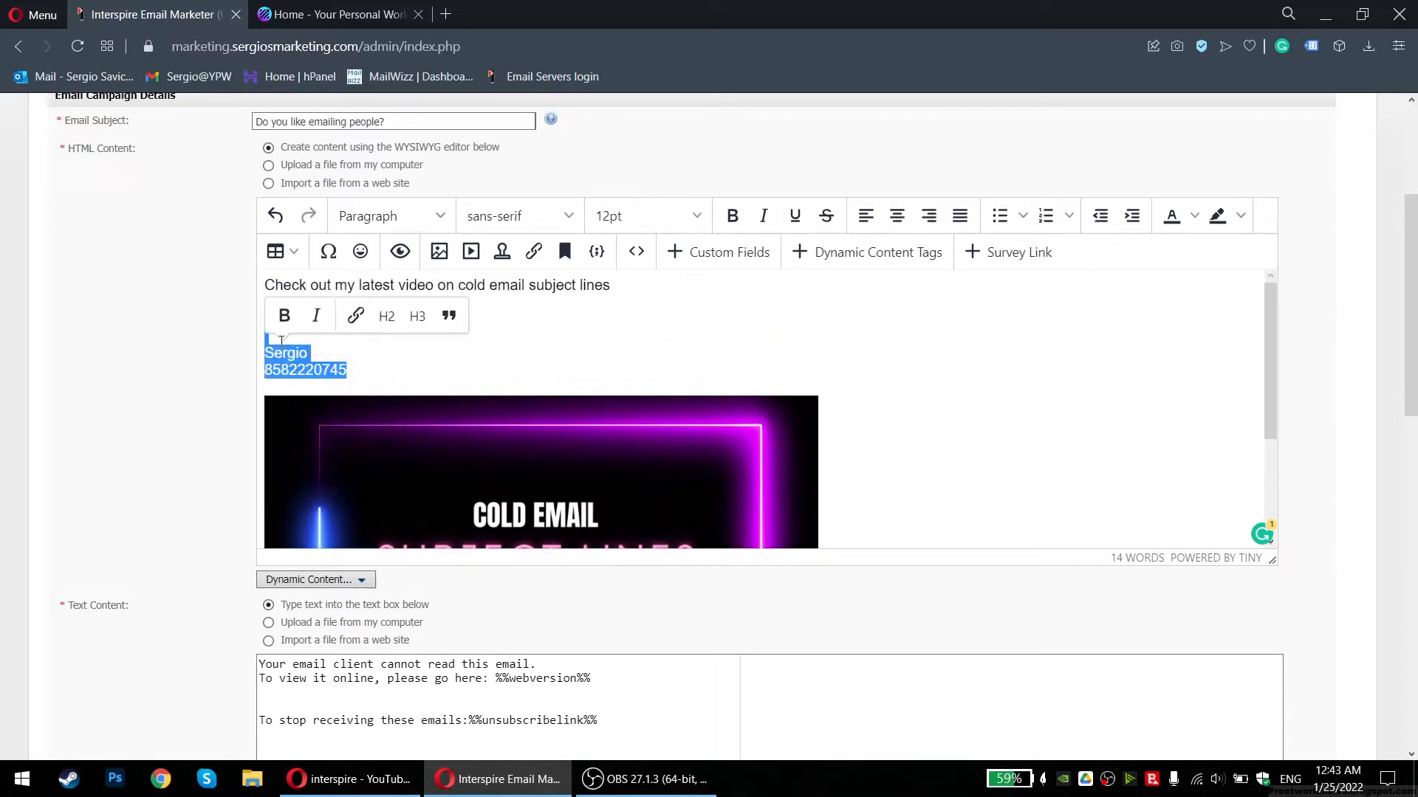
key(BackSpace)
scroll(430, 362, up, 3)
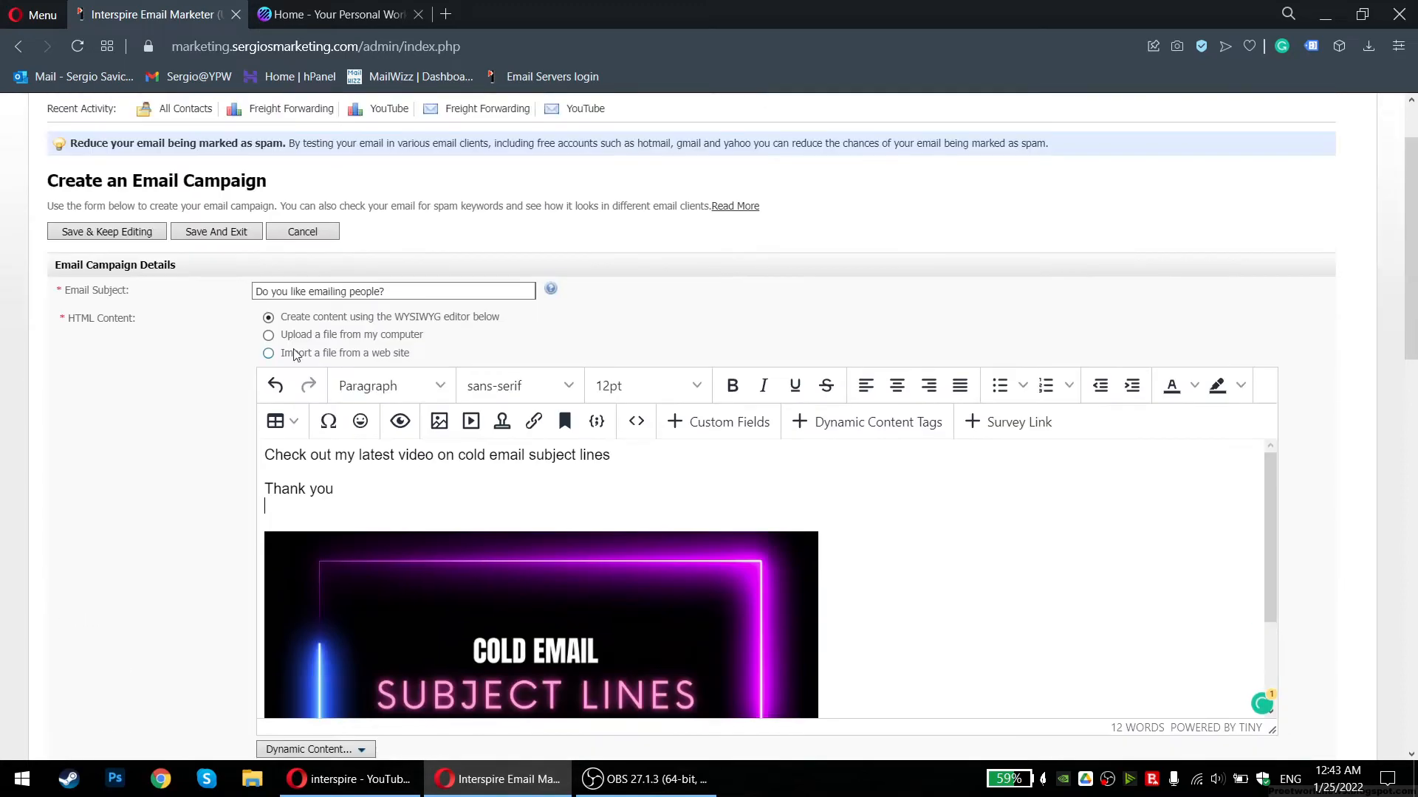
scroll(132, 325, down, 5)
scroll(543, 204, down, 2)
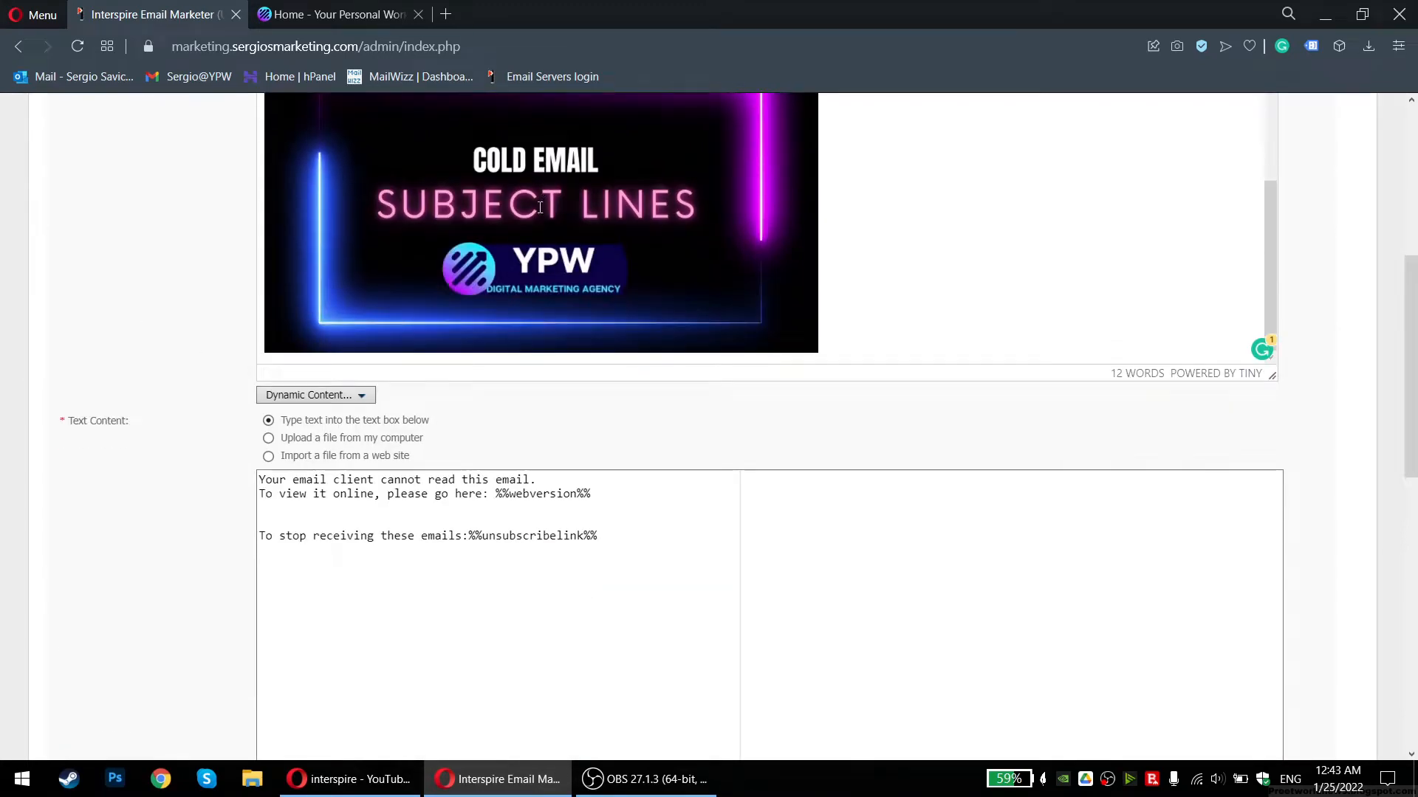
Bring up the thumbnail image's context options
key(ctrl+t)
middle_click(533, 15)
scroll(427, 352, up, 3)
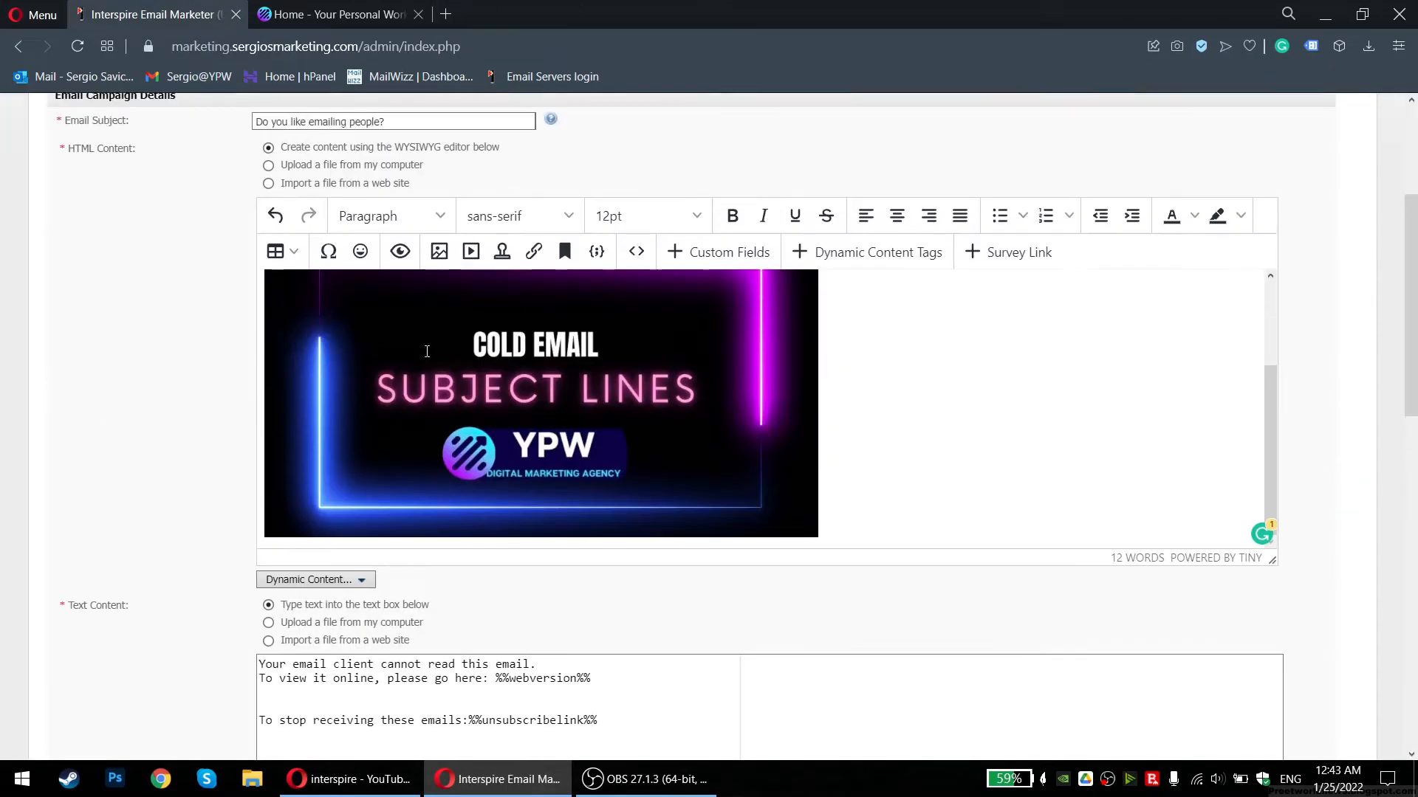
right_click(442, 354)
Dismiss the link settings and type 'sdfsfsd sdf sdf' below the thumbnail
click(489, 373)
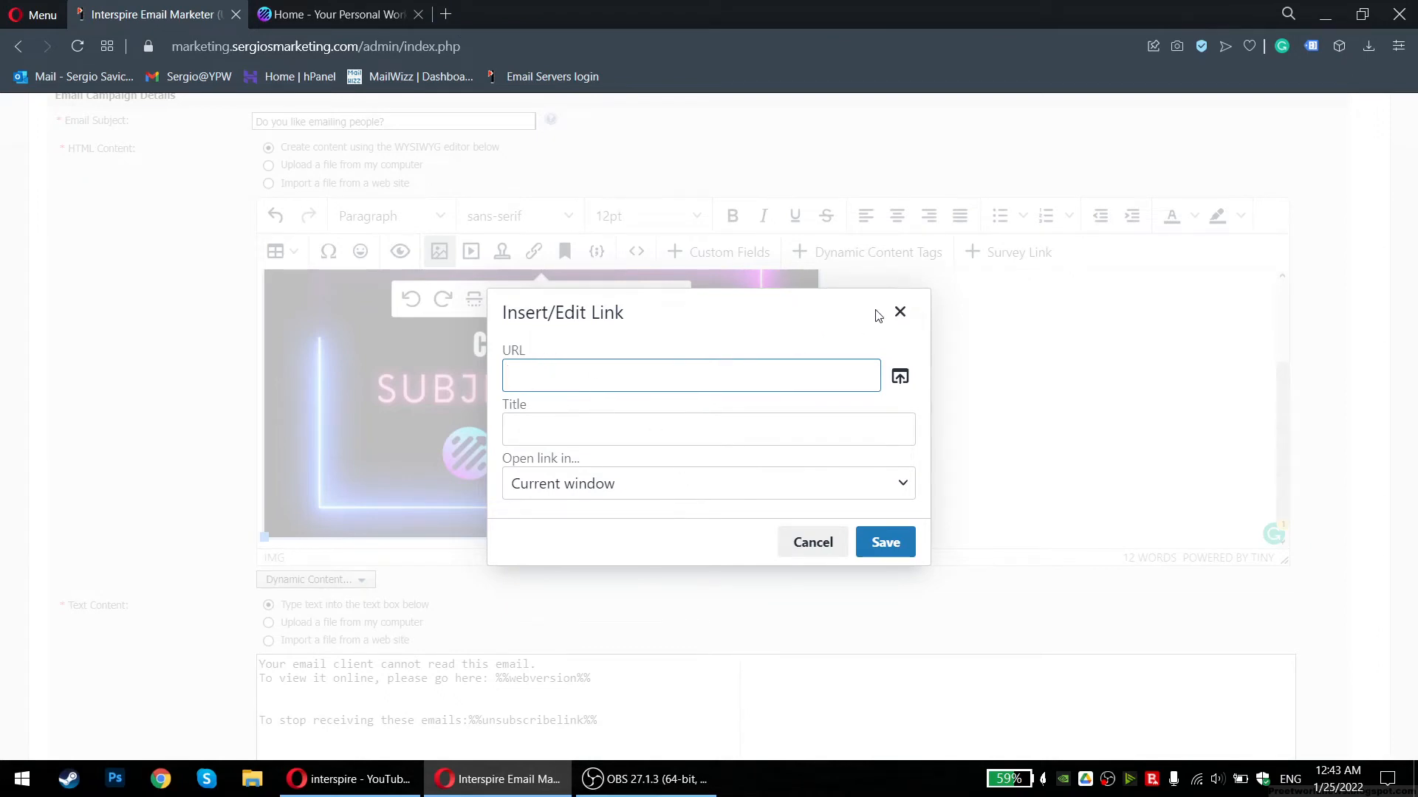
click(899, 311)
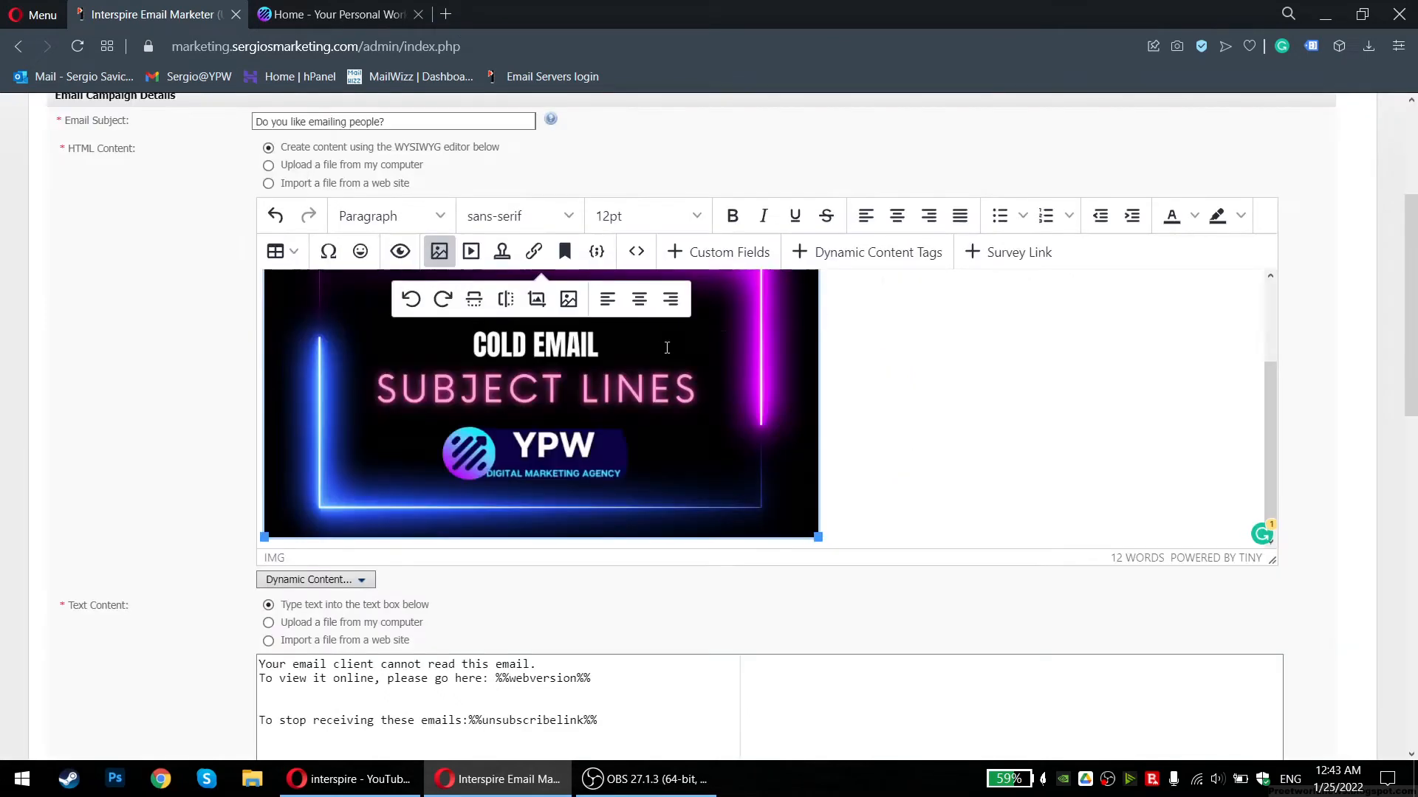
click(905, 420)
scroll(761, 401, down, 1)
text(sdfsfsd sdf sdf)
key(shift+Home)
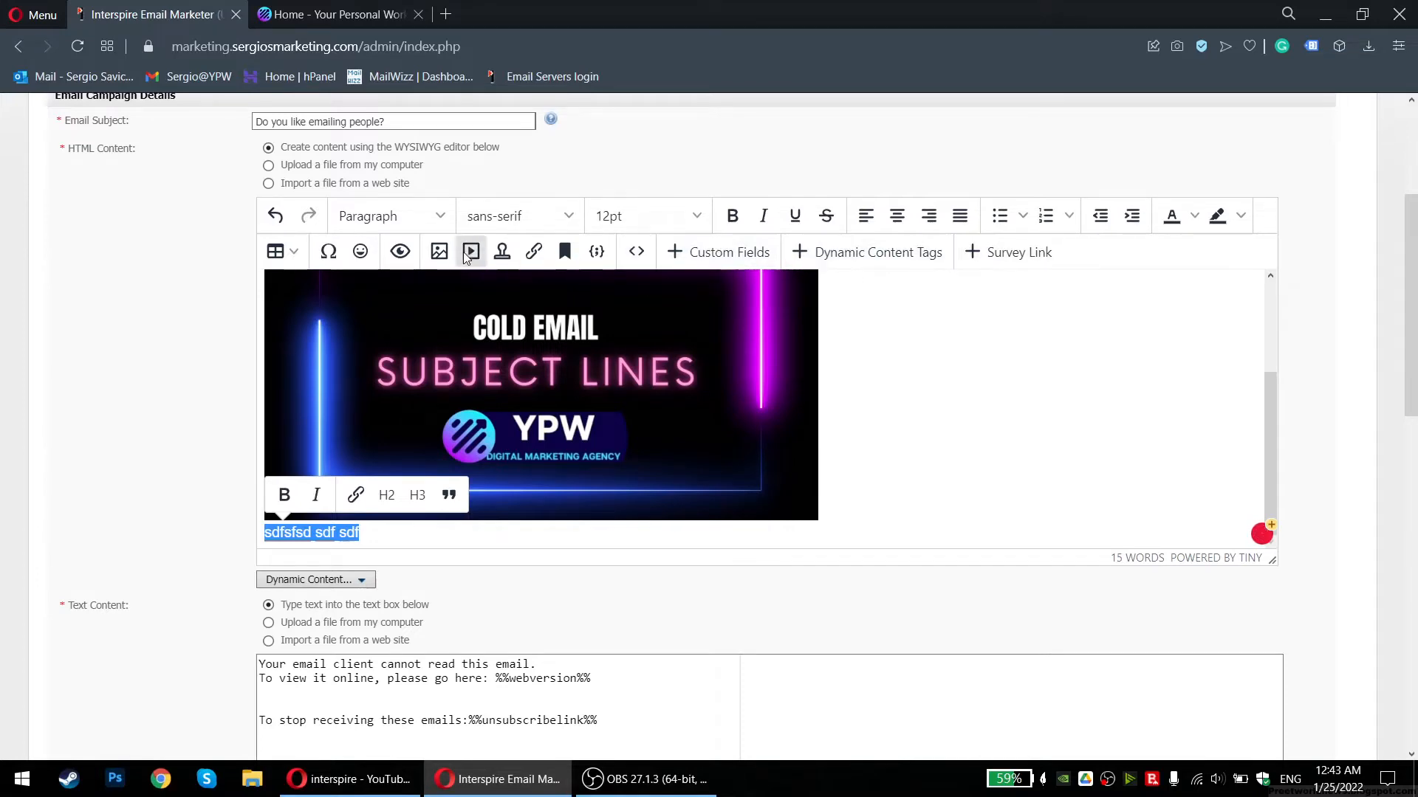
Open and close the Survey Link and Custom Fields dialogs without inserting anything
click(1011, 254)
click(867, 310)
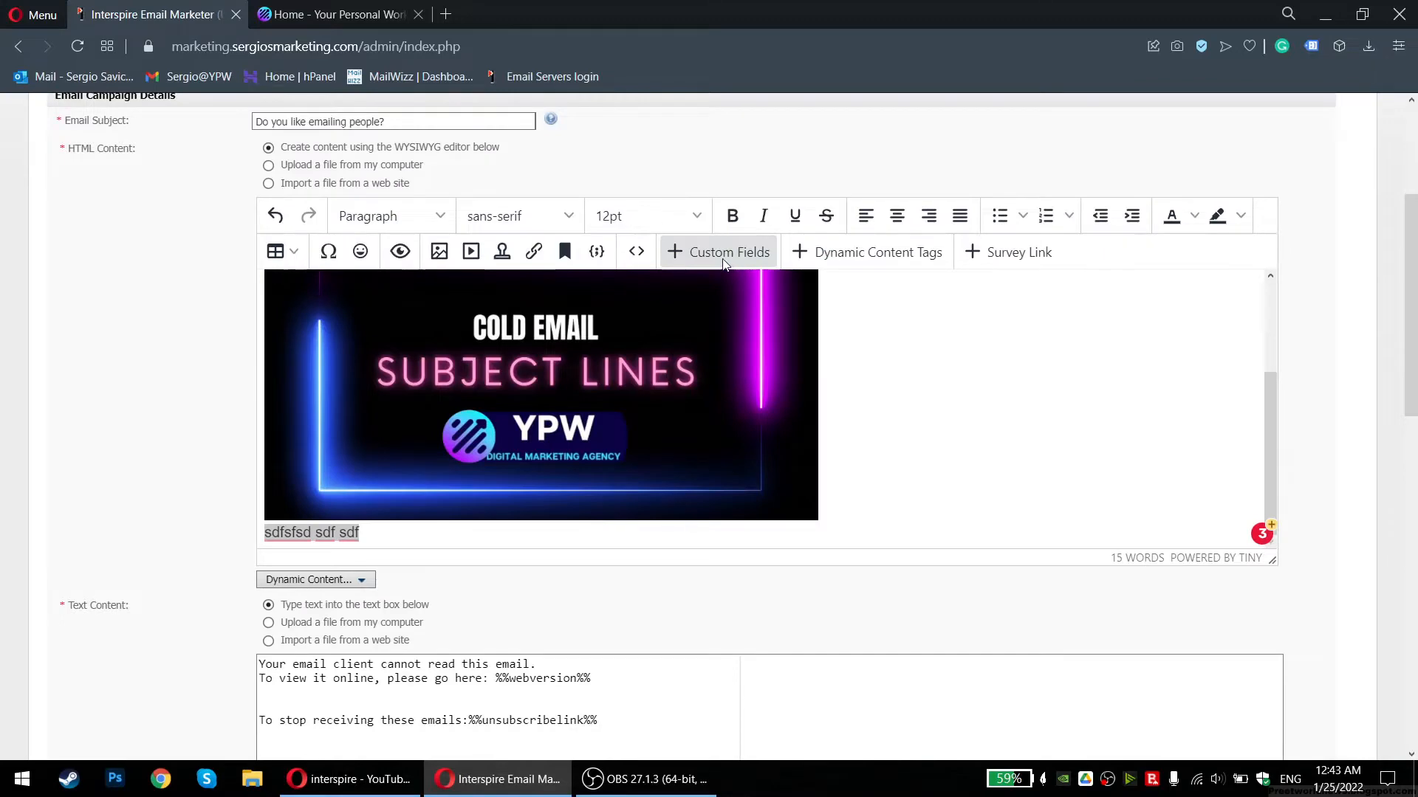
click(727, 252)
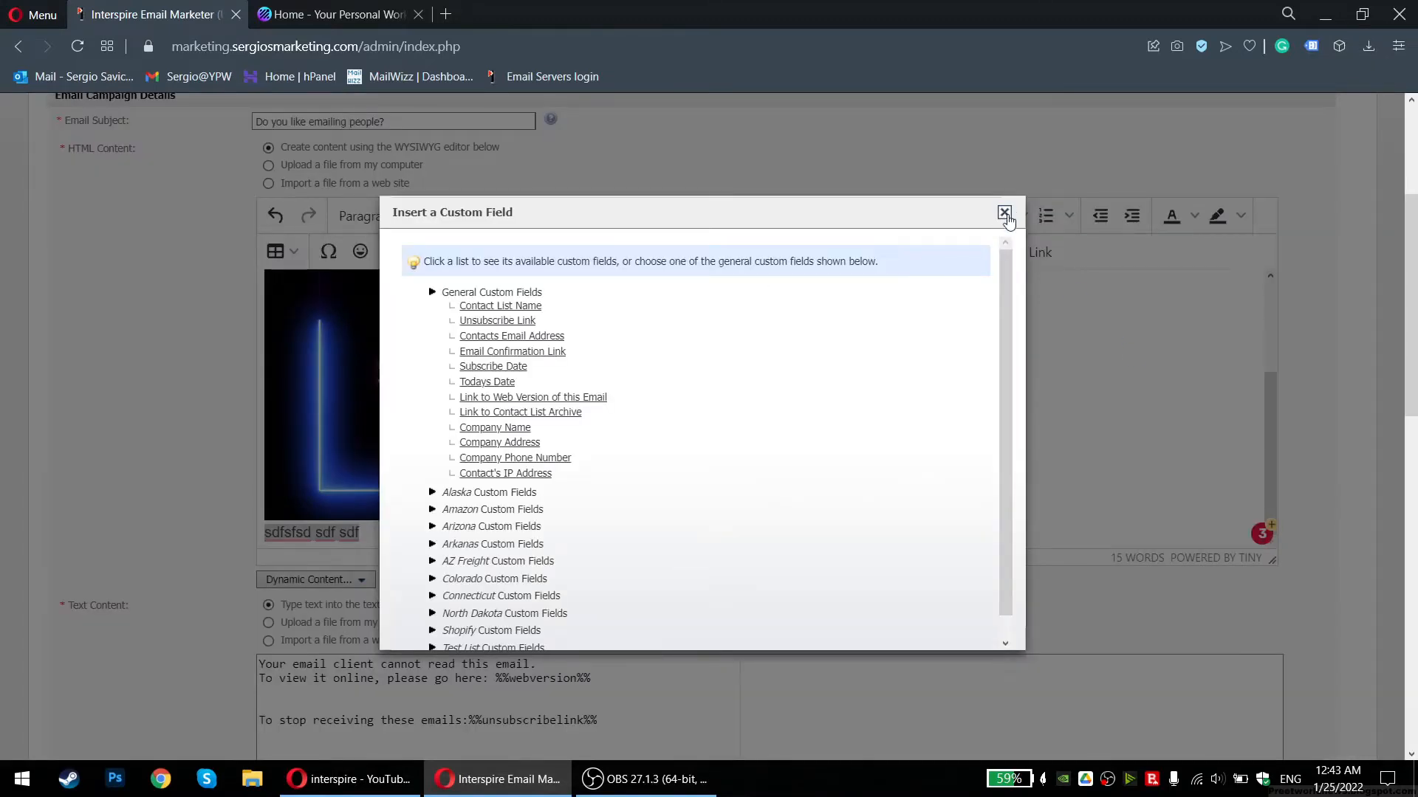
click(1004, 214)
scroll(144, 316, down, 7)
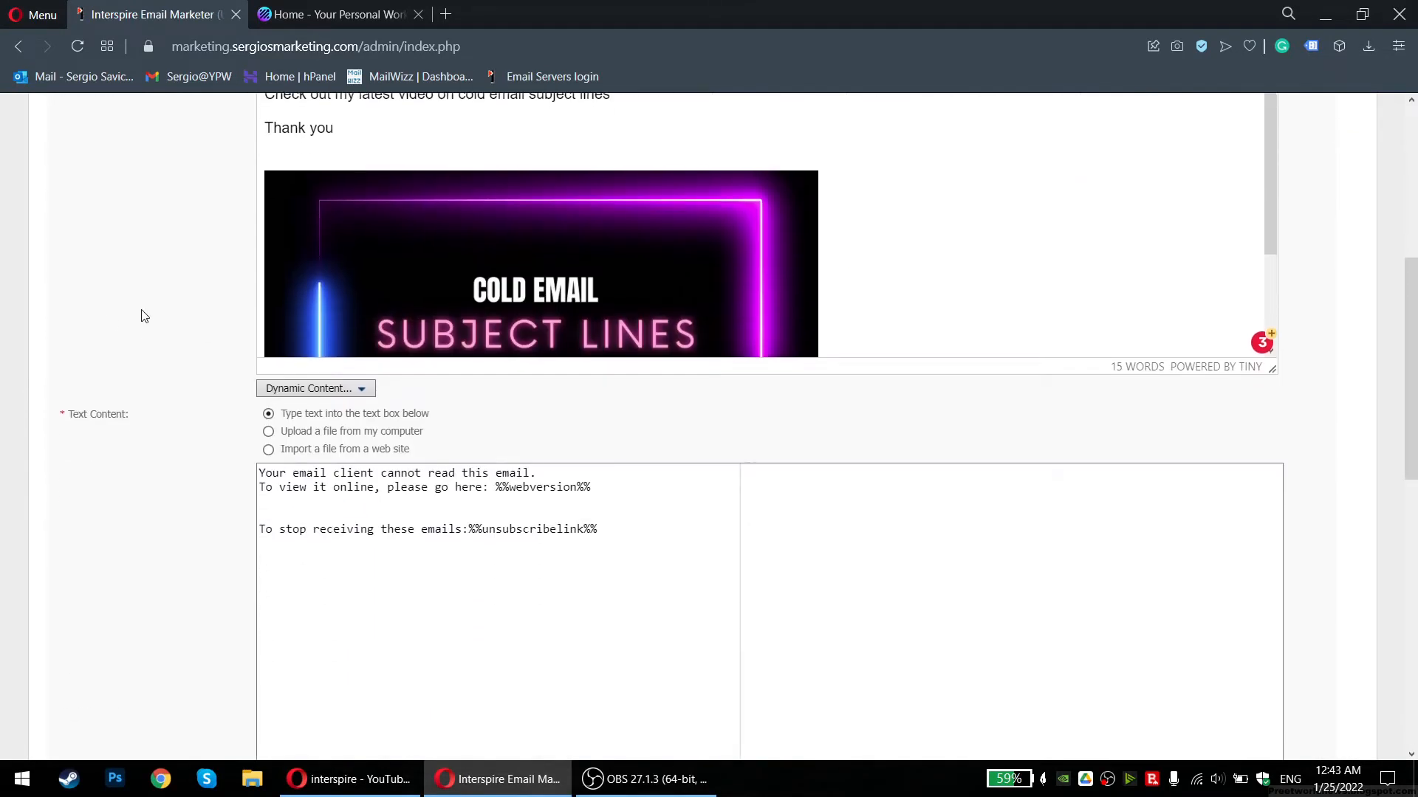
scroll(179, 336, up, 3)
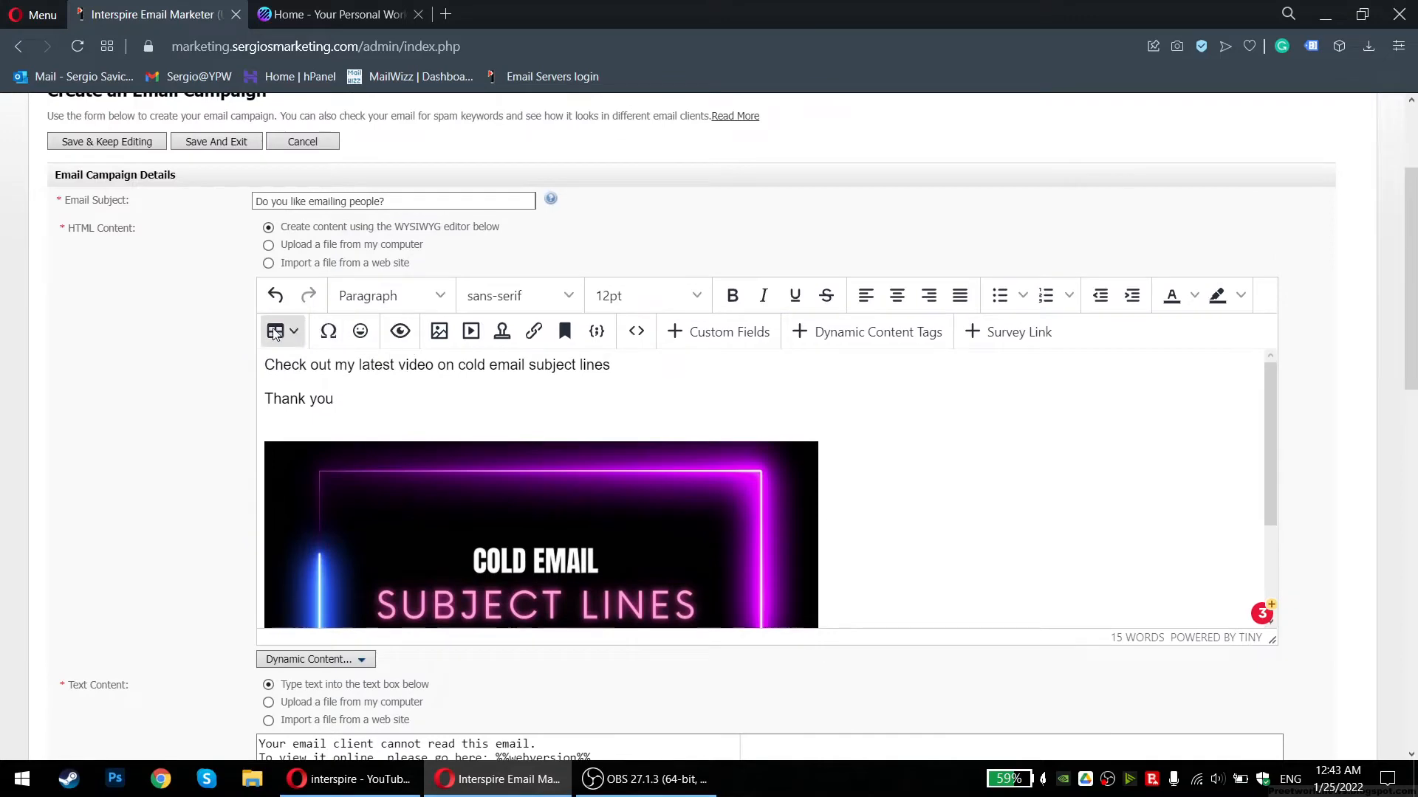
Preview the email body, then reselect the thumbnail image
click(400, 331)
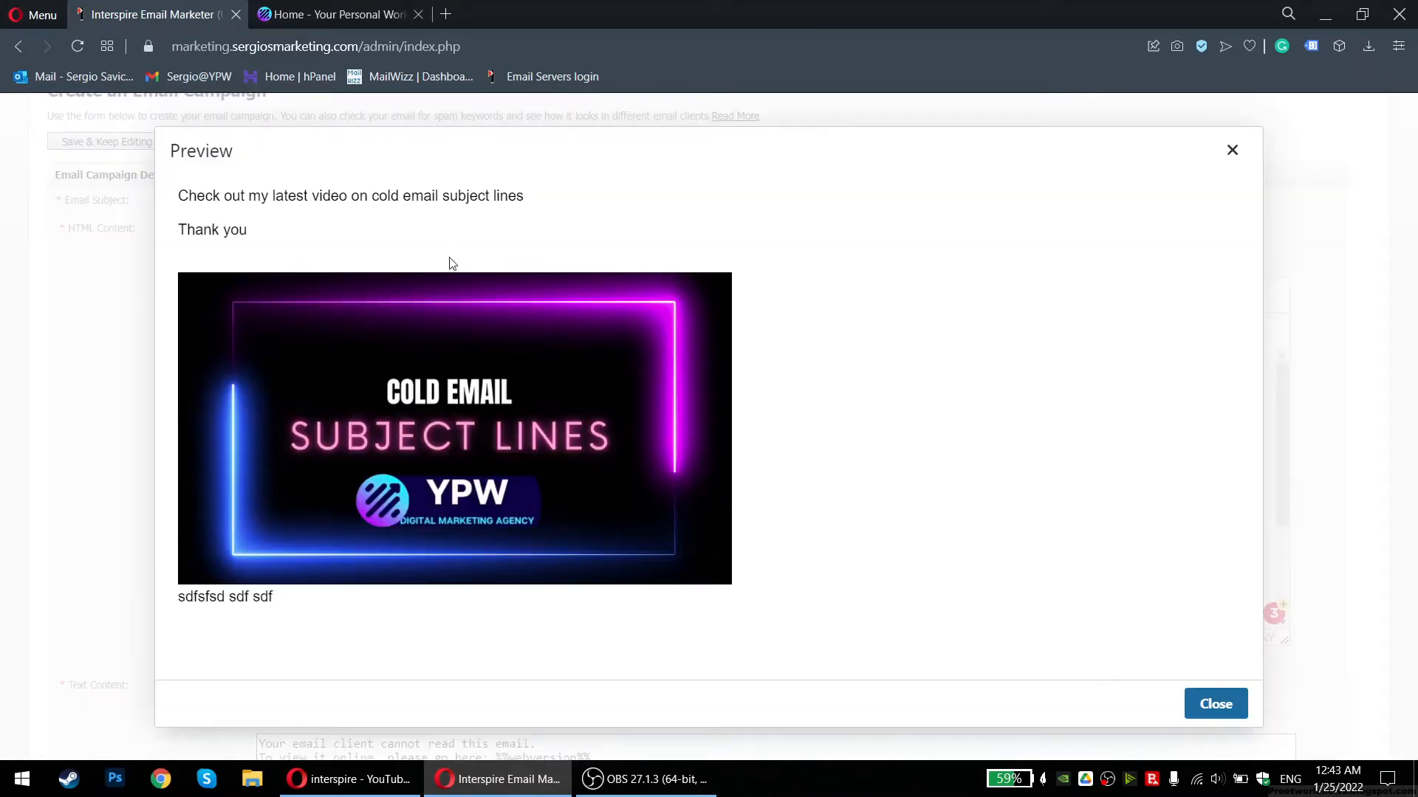
click(1232, 151)
click(345, 494)
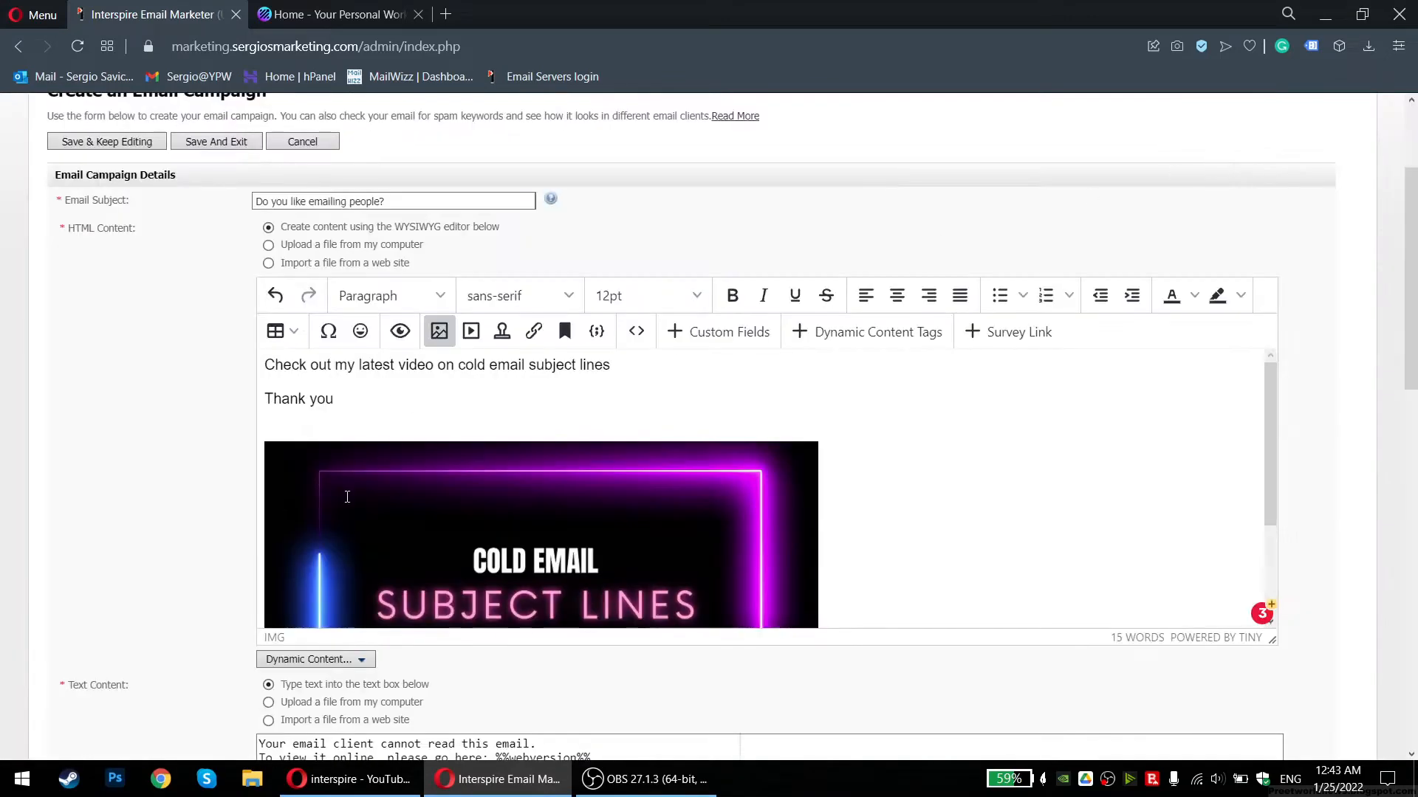
click(870, 440)
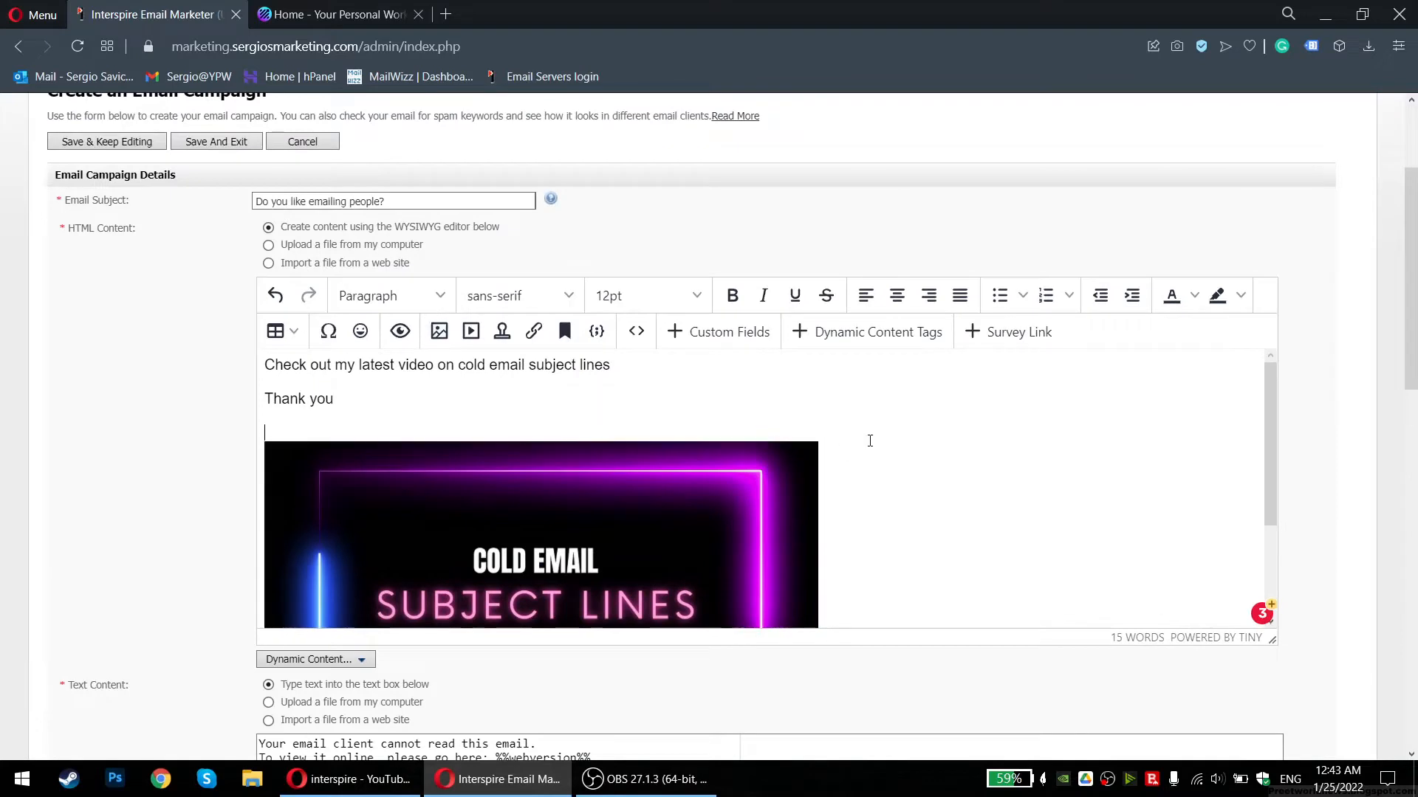
right_click(395, 489)
click(397, 491)
right_click(402, 495)
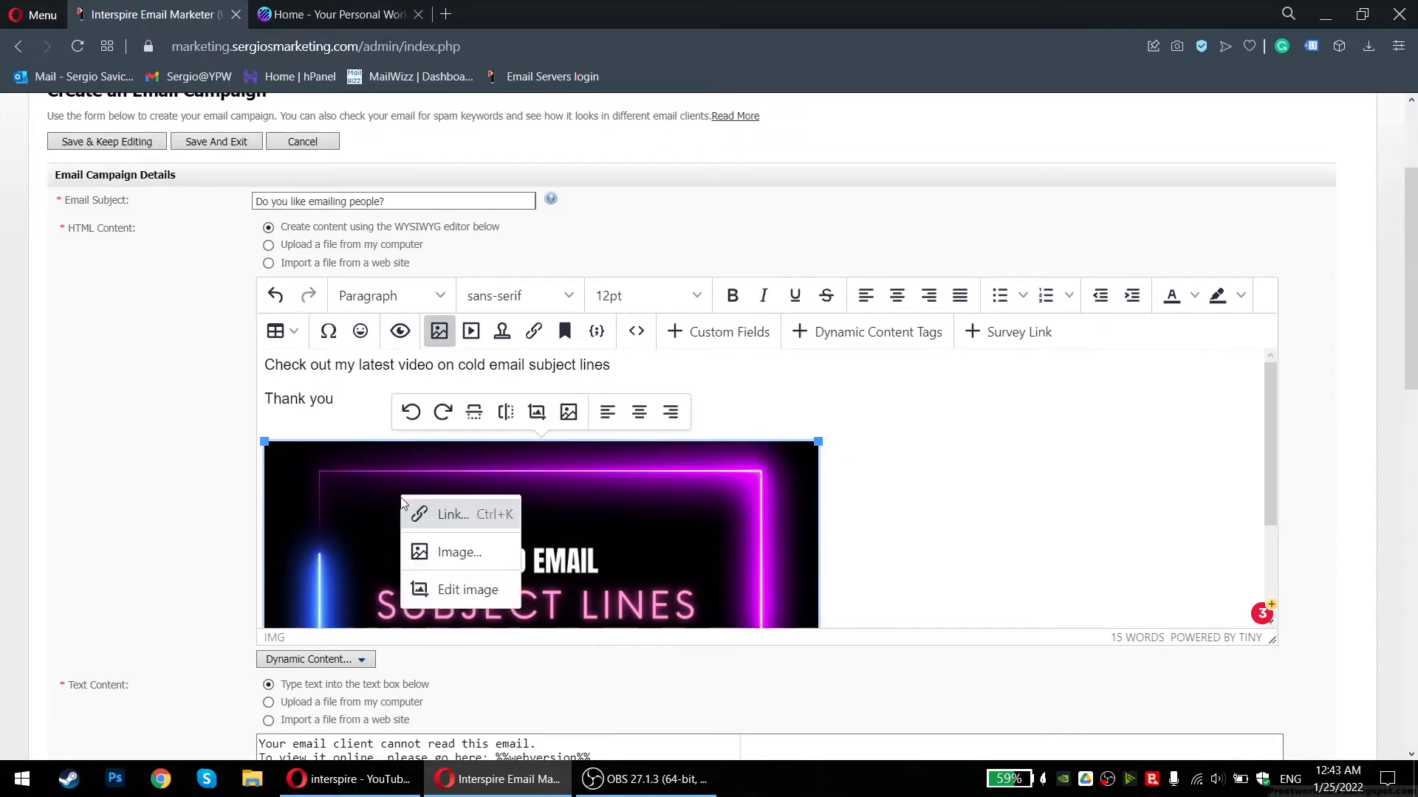
Try a horizontal flip on the thumbnail in the image editor, then close it unsaved
click(460, 589)
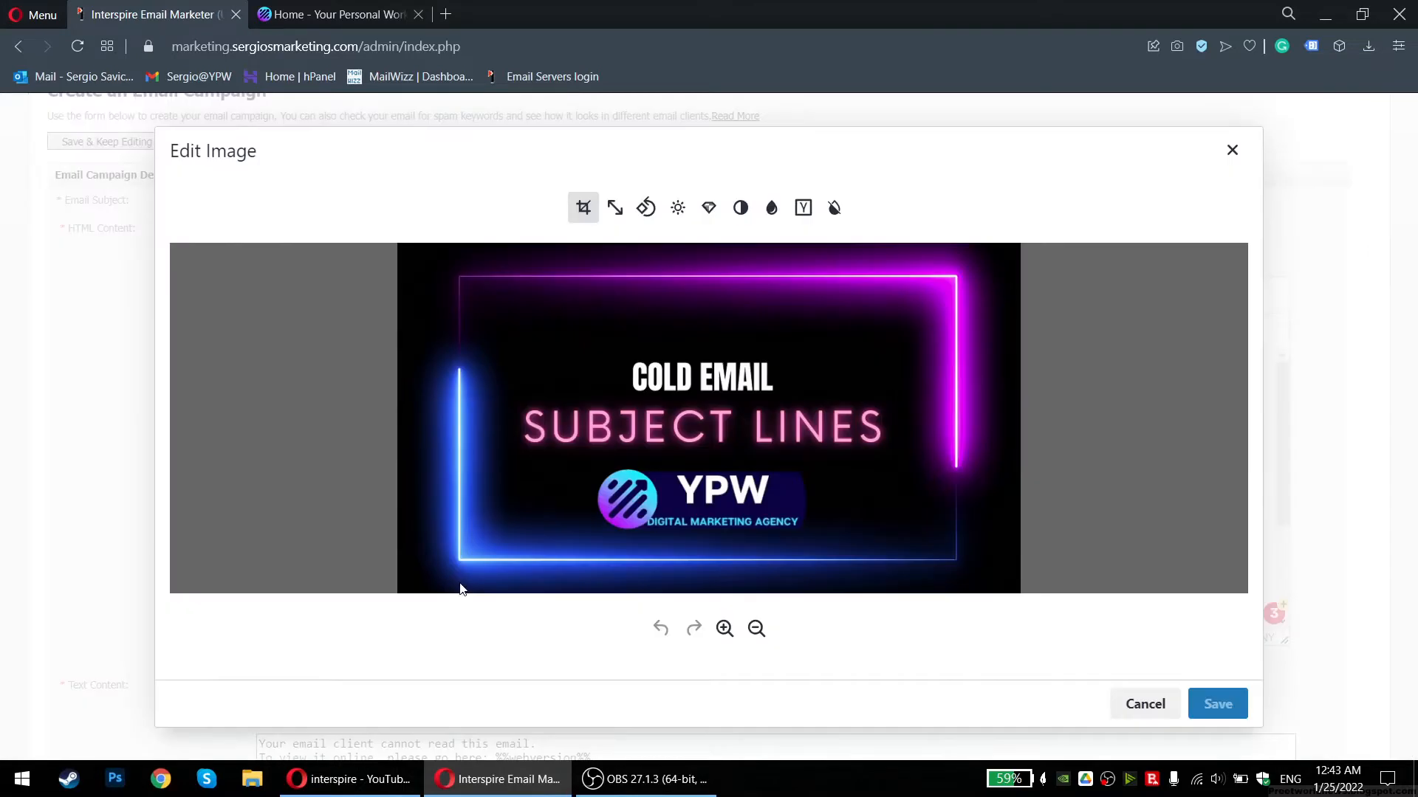
click(646, 209)
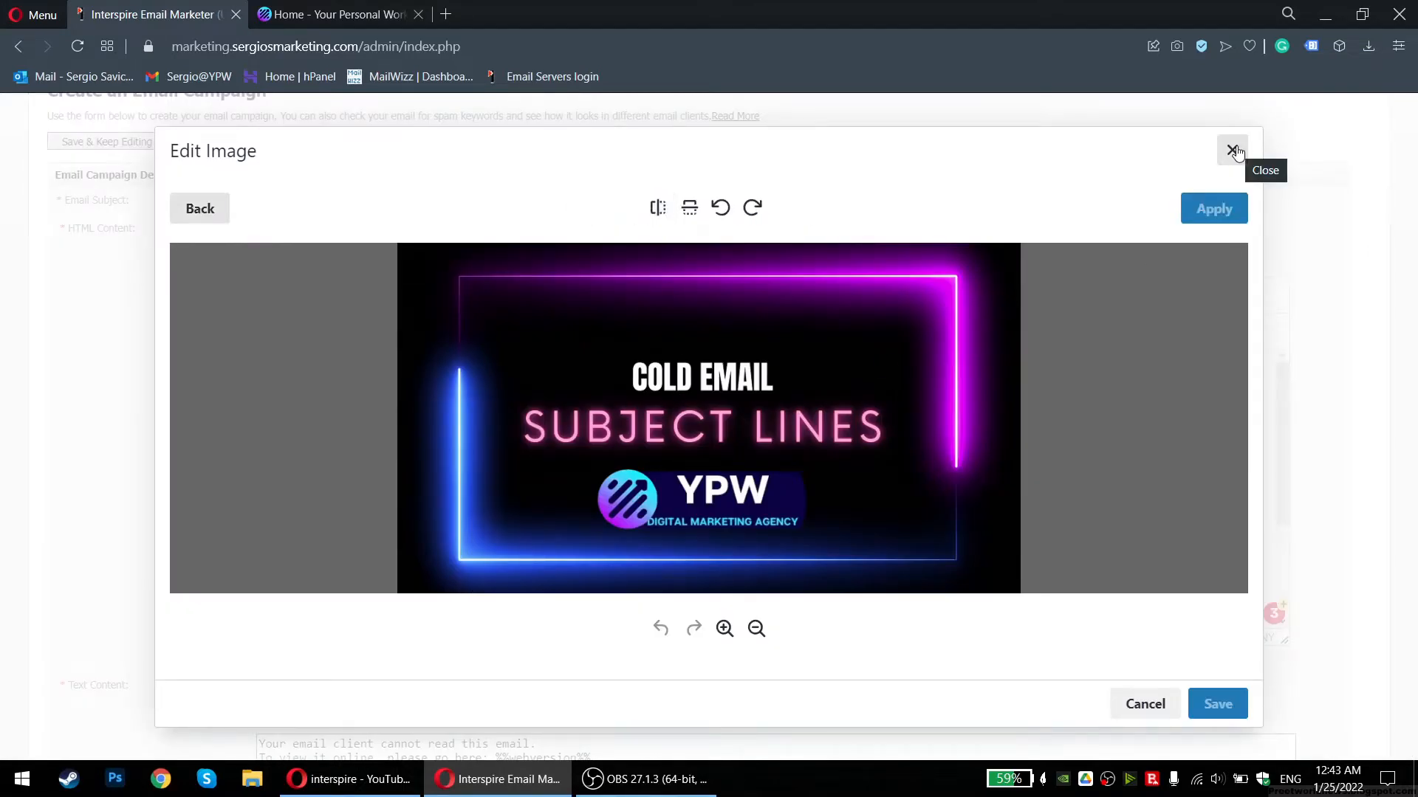
click(657, 208)
click(654, 207)
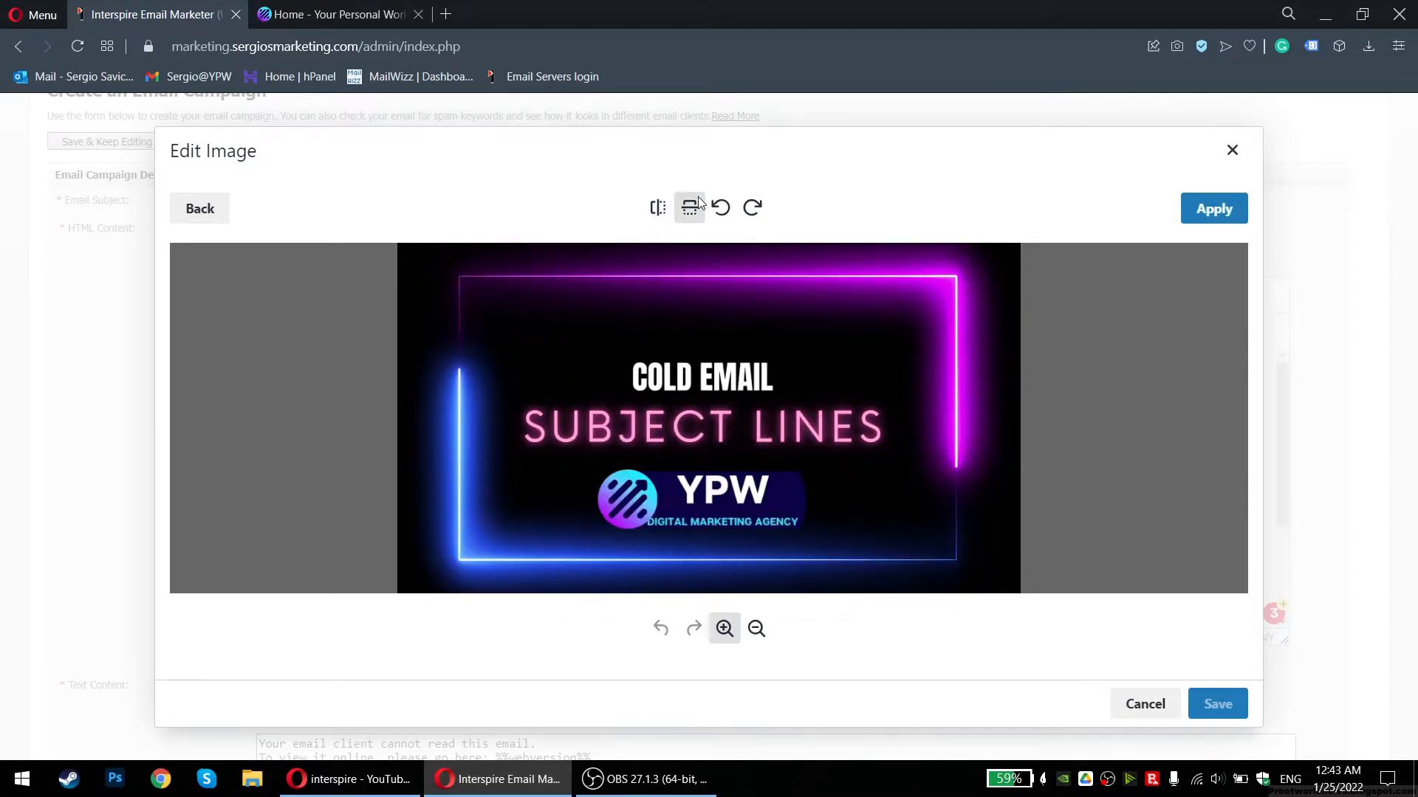
click(1231, 150)
scroll(517, 413, down, 3)
scroll(513, 405, down, 3)
scroll(276, 354, up, 3)
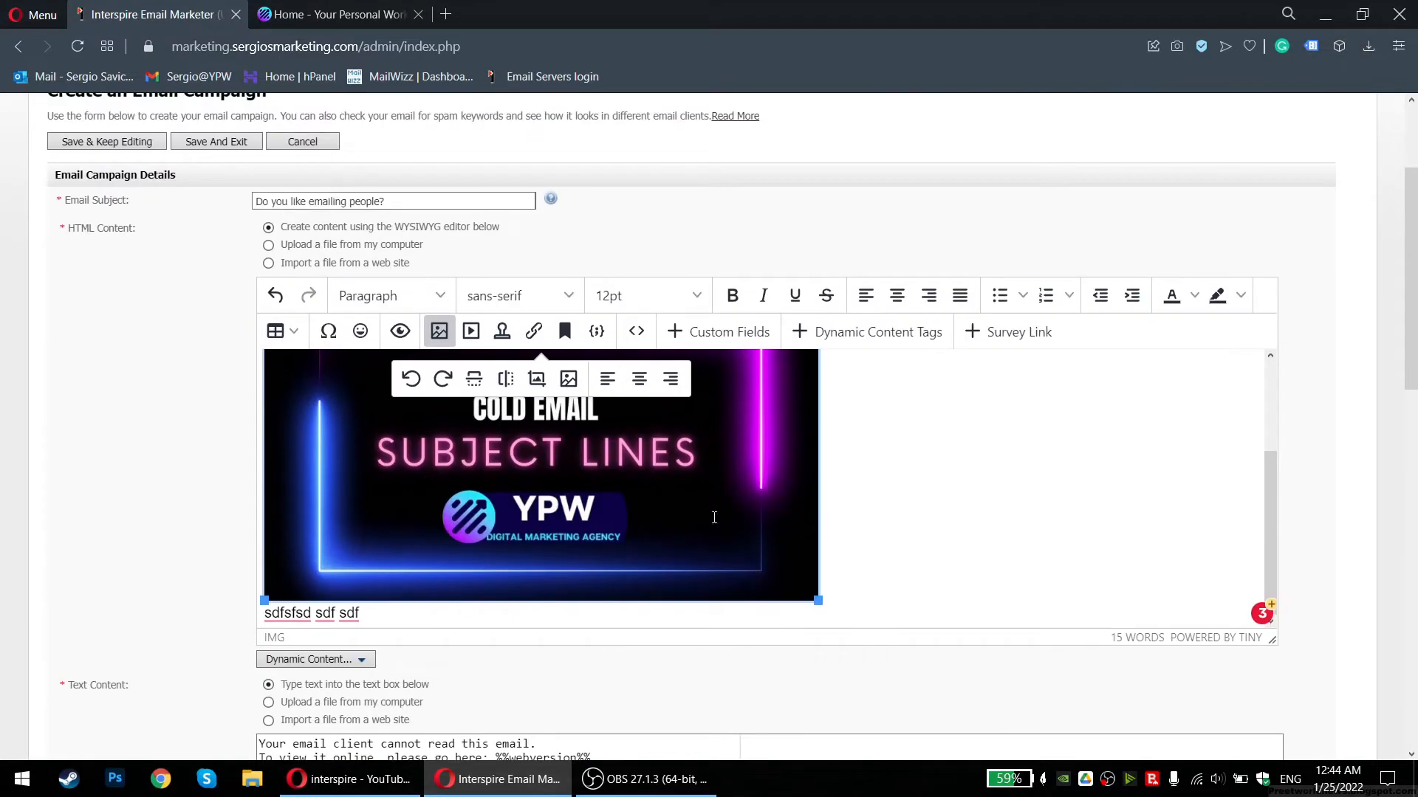
scroll(714, 517, up, 2)
Swap the body image's source to the YouTube-Vid image from the uploaded images
click(768, 367)
right_click(532, 499)
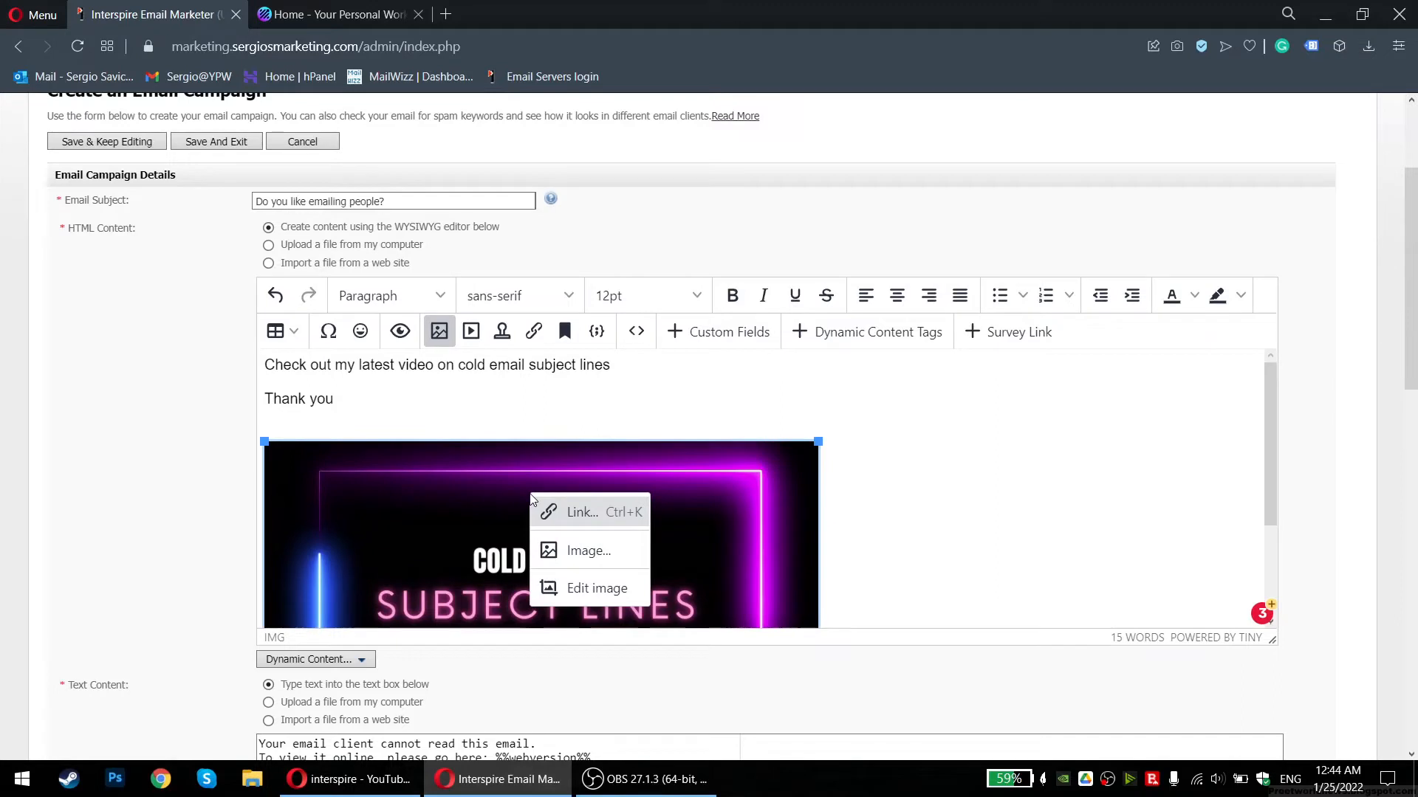
click(588, 552)
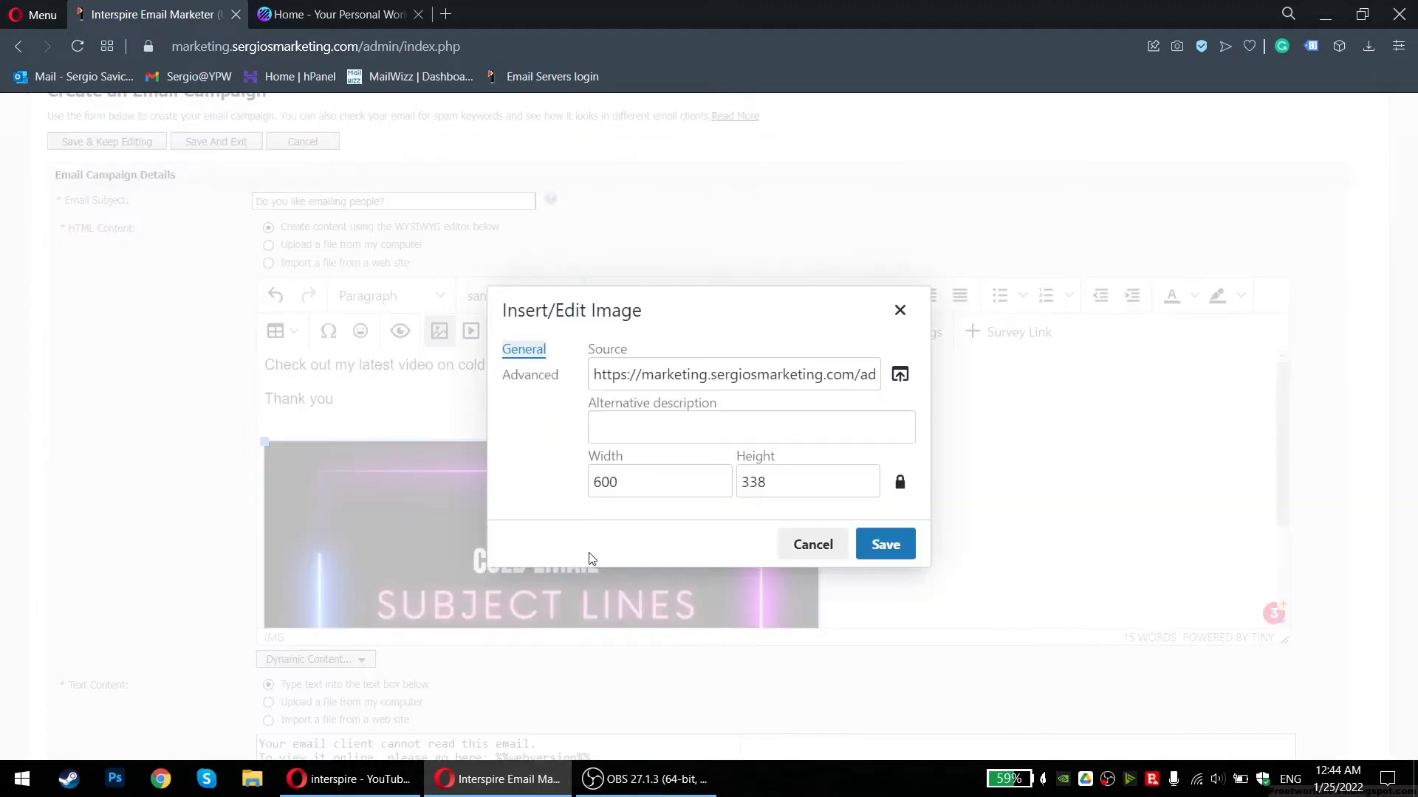
click(900, 374)
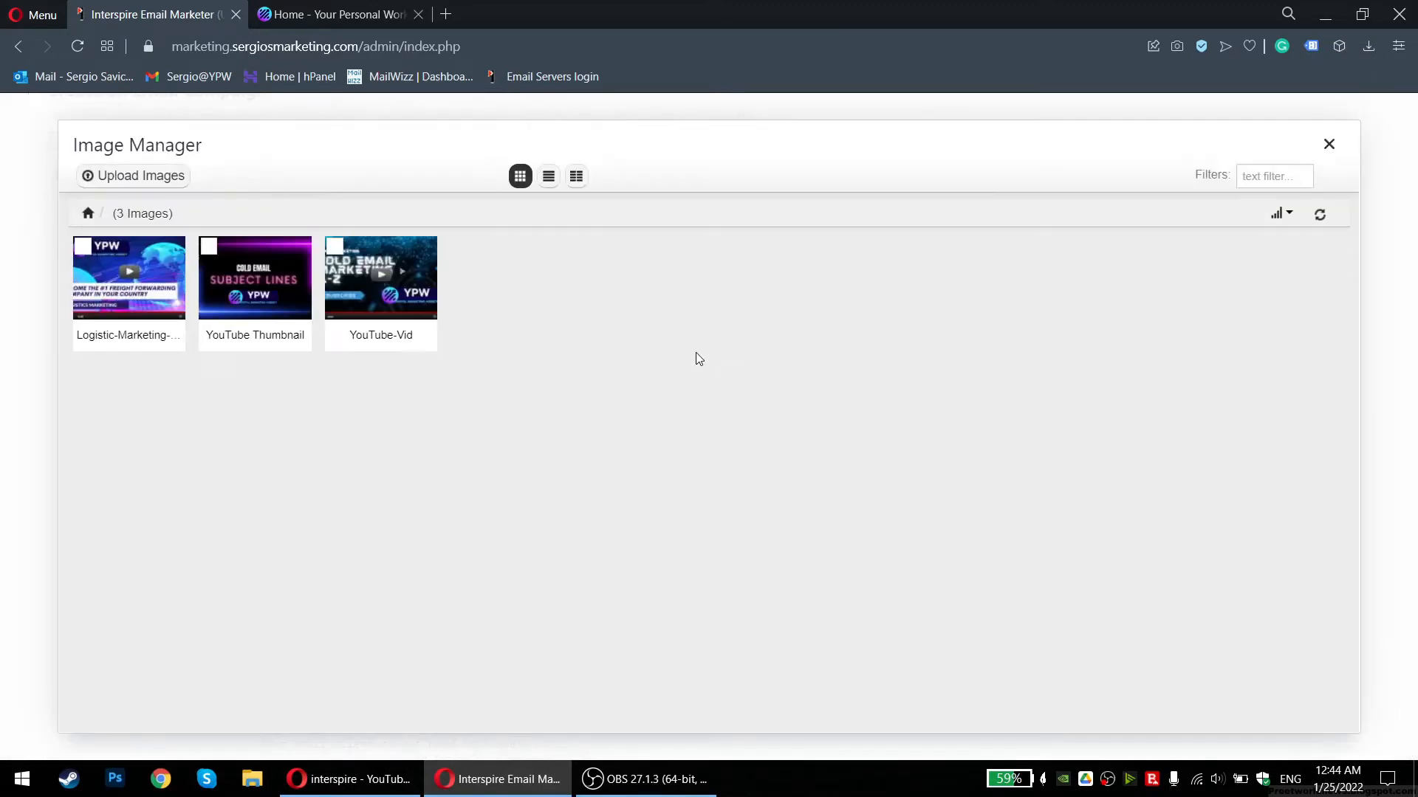
click(410, 284)
click(876, 543)
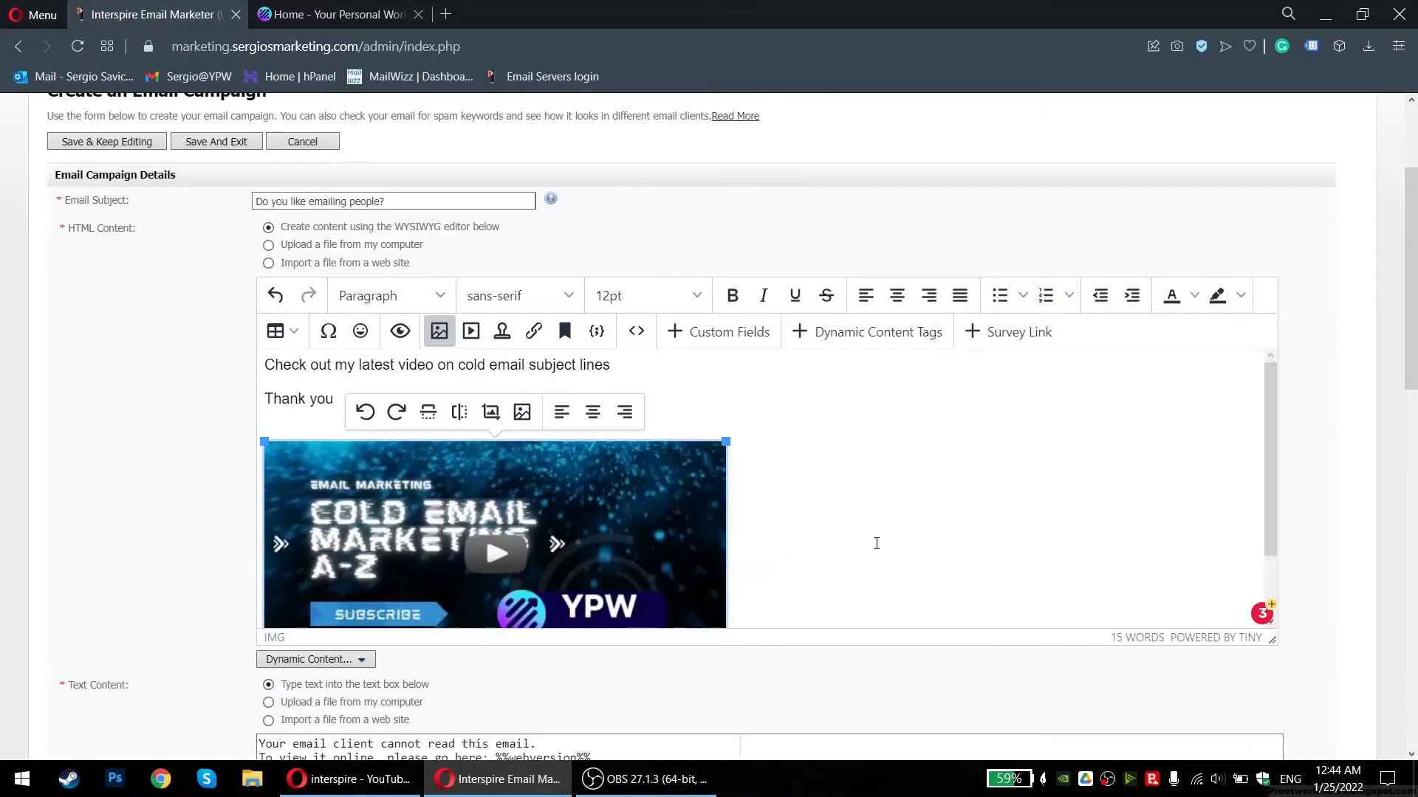
Reopen the image editor and image properties, browsing the library without changing the image
right_click(619, 499)
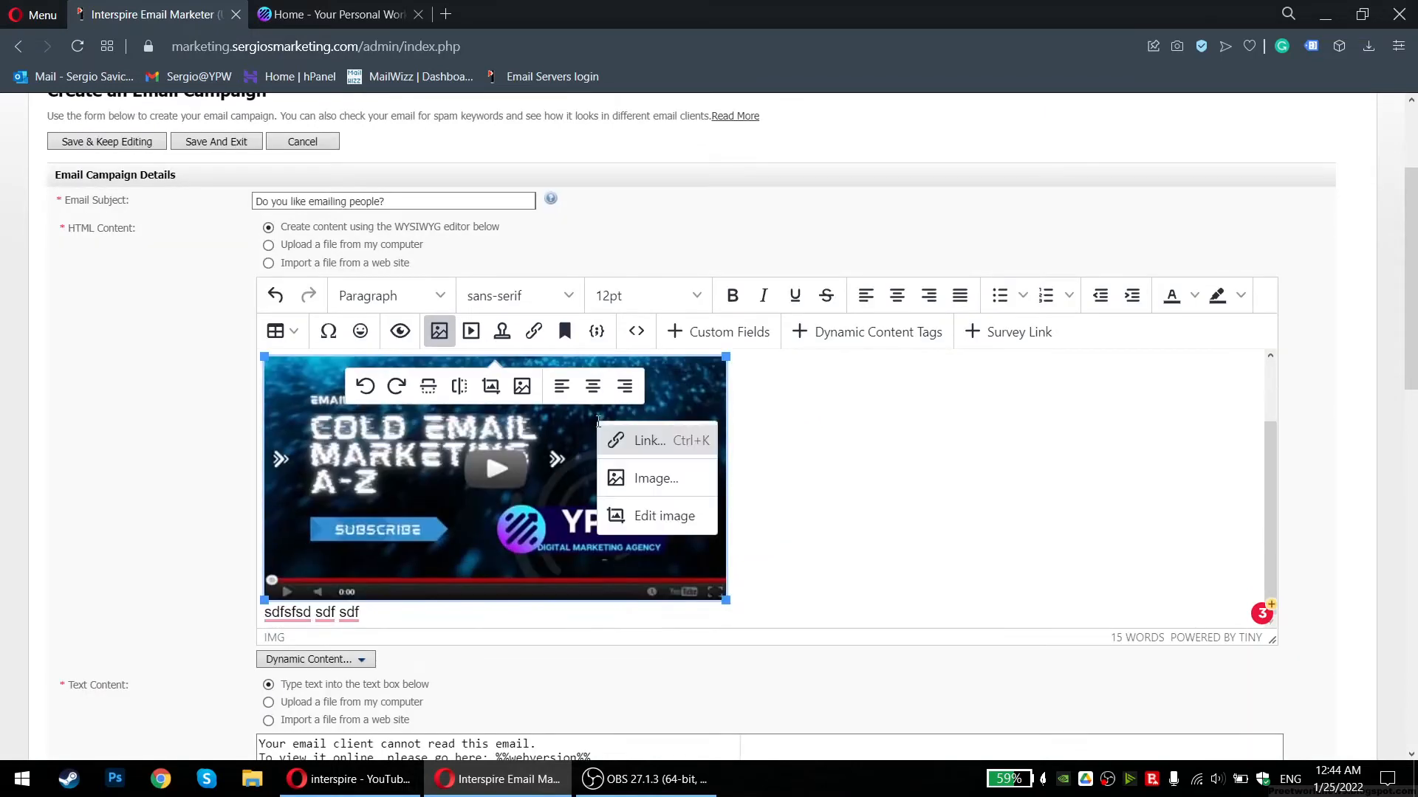
click(674, 519)
click(1232, 150)
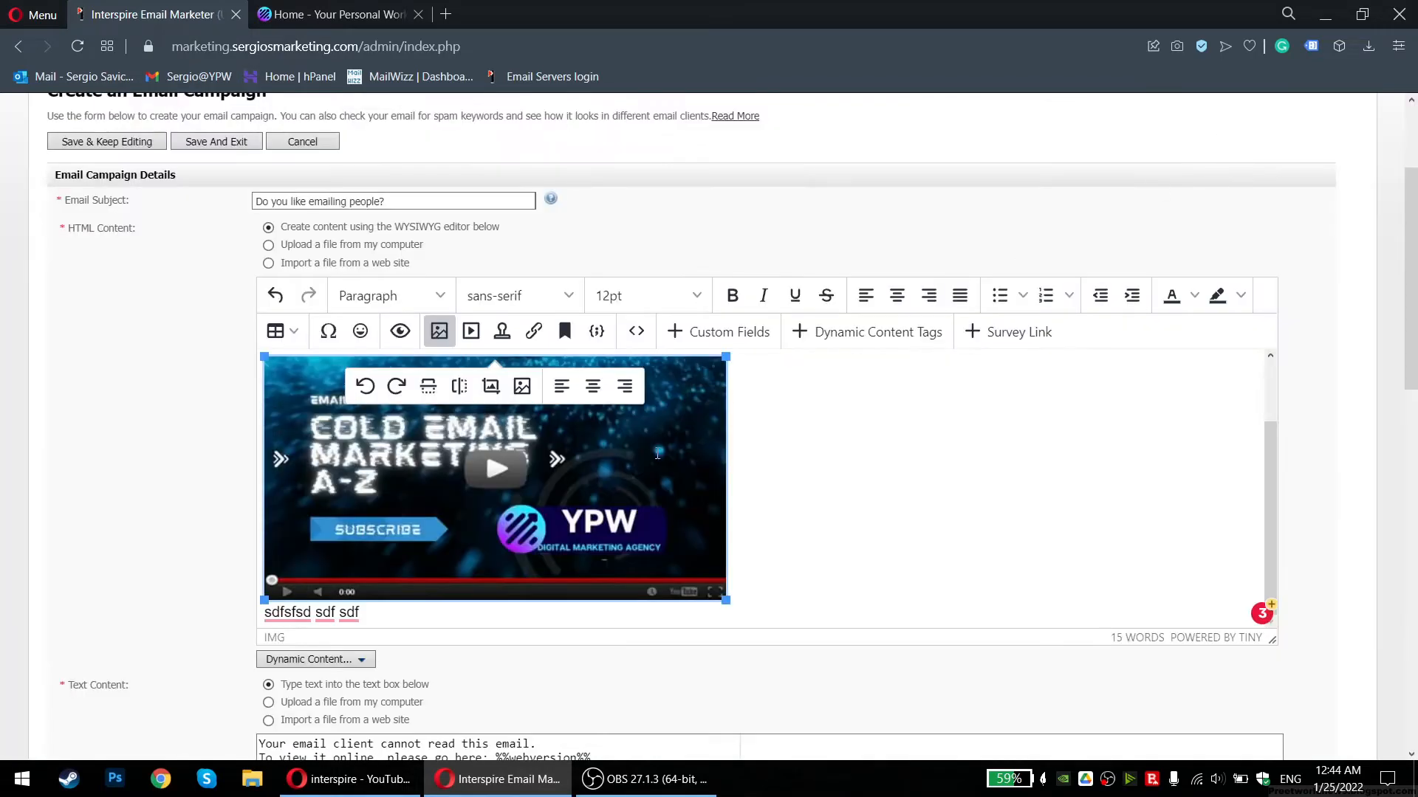
right_click(658, 454)
click(692, 512)
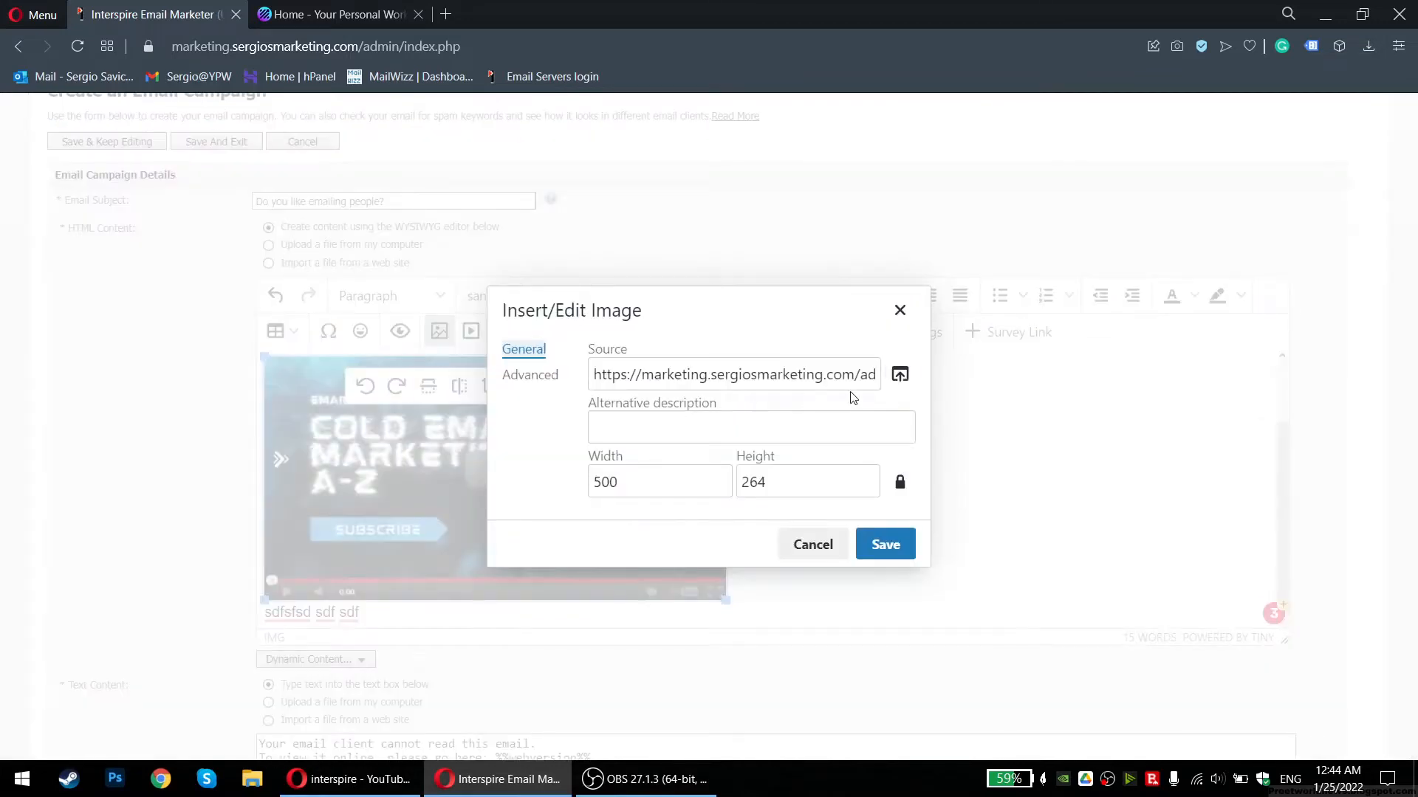
click(898, 375)
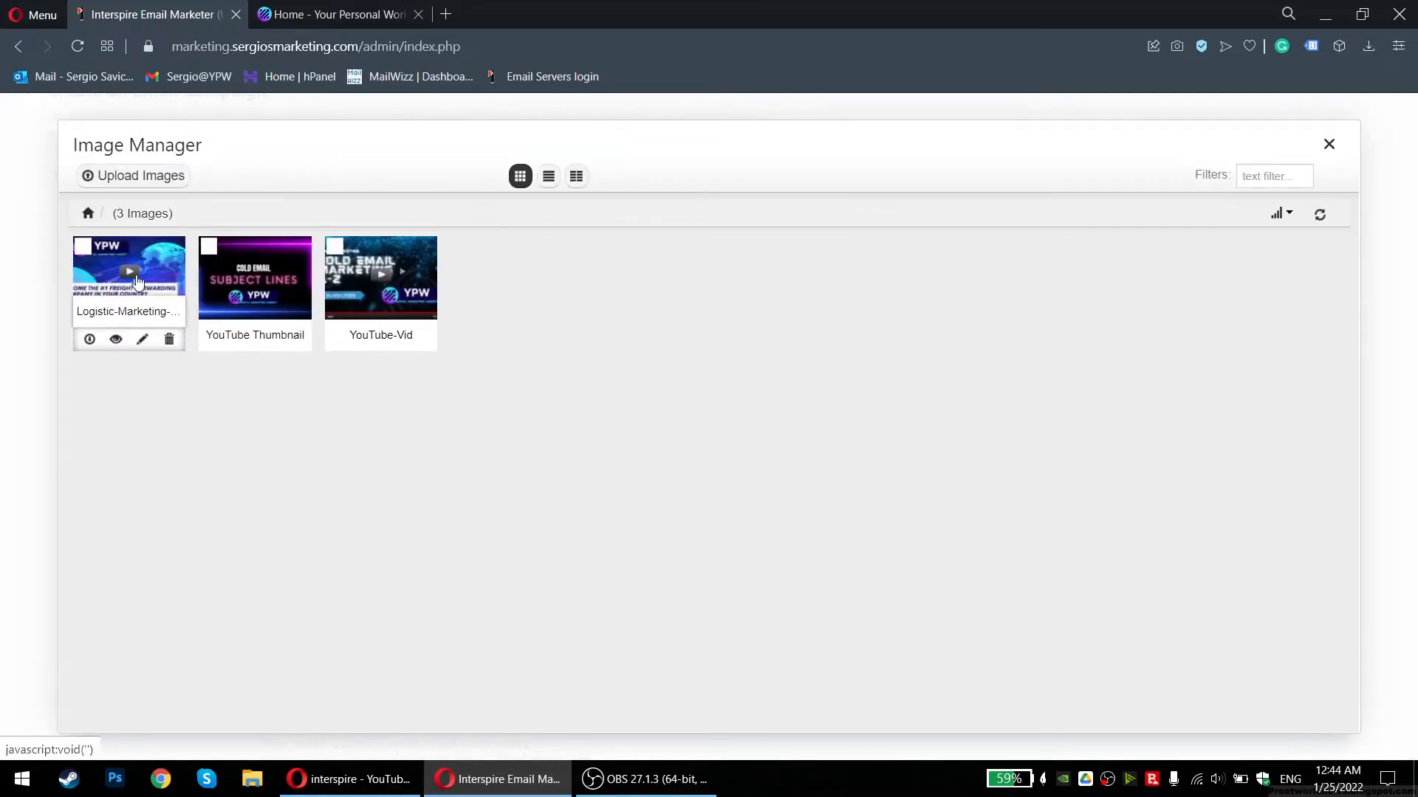
click(137, 280)
click(892, 311)
Replace the image with the YouTube Thumbnail (Cold Email Subject Lines, 960x540) and save
right_click(576, 425)
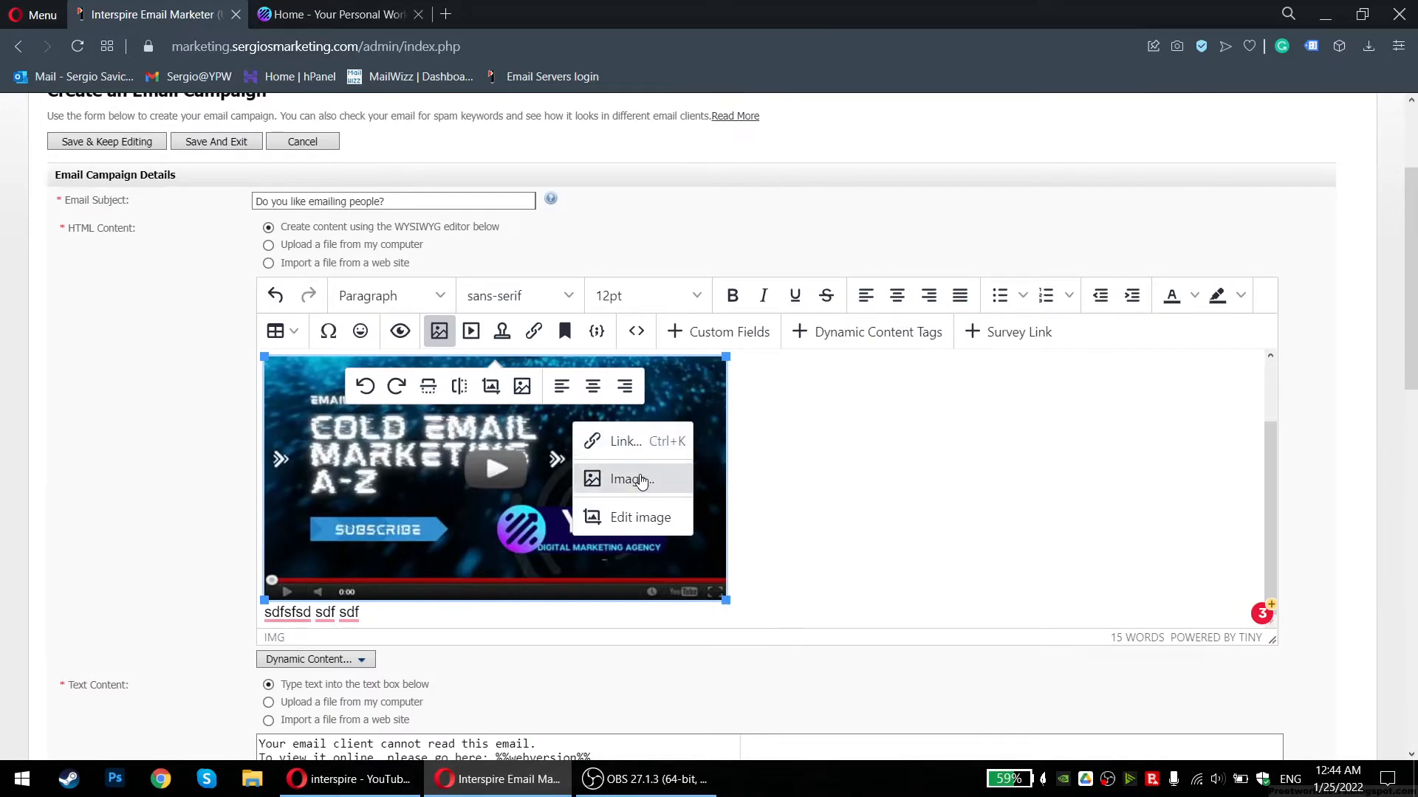
click(632, 479)
click(899, 375)
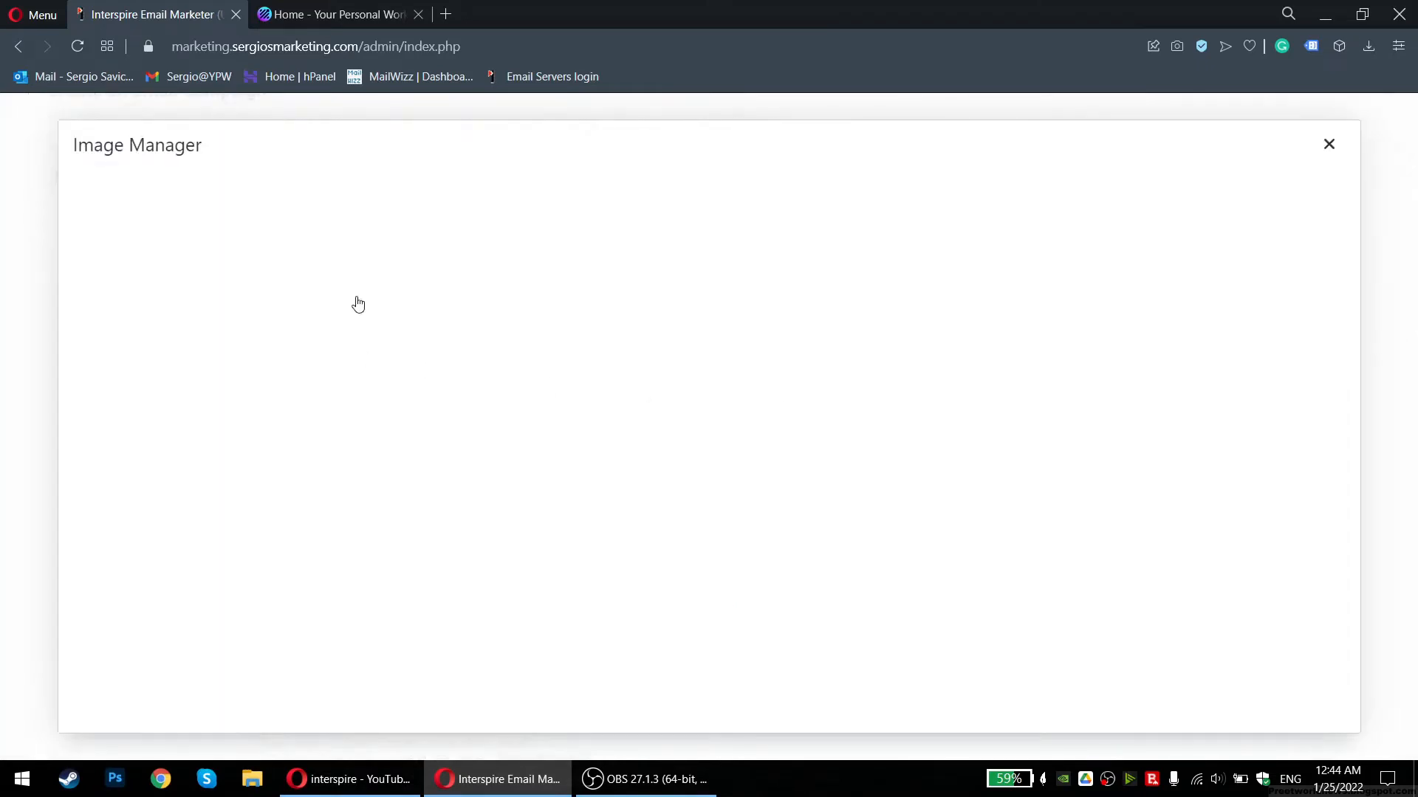
click(253, 281)
click(877, 547)
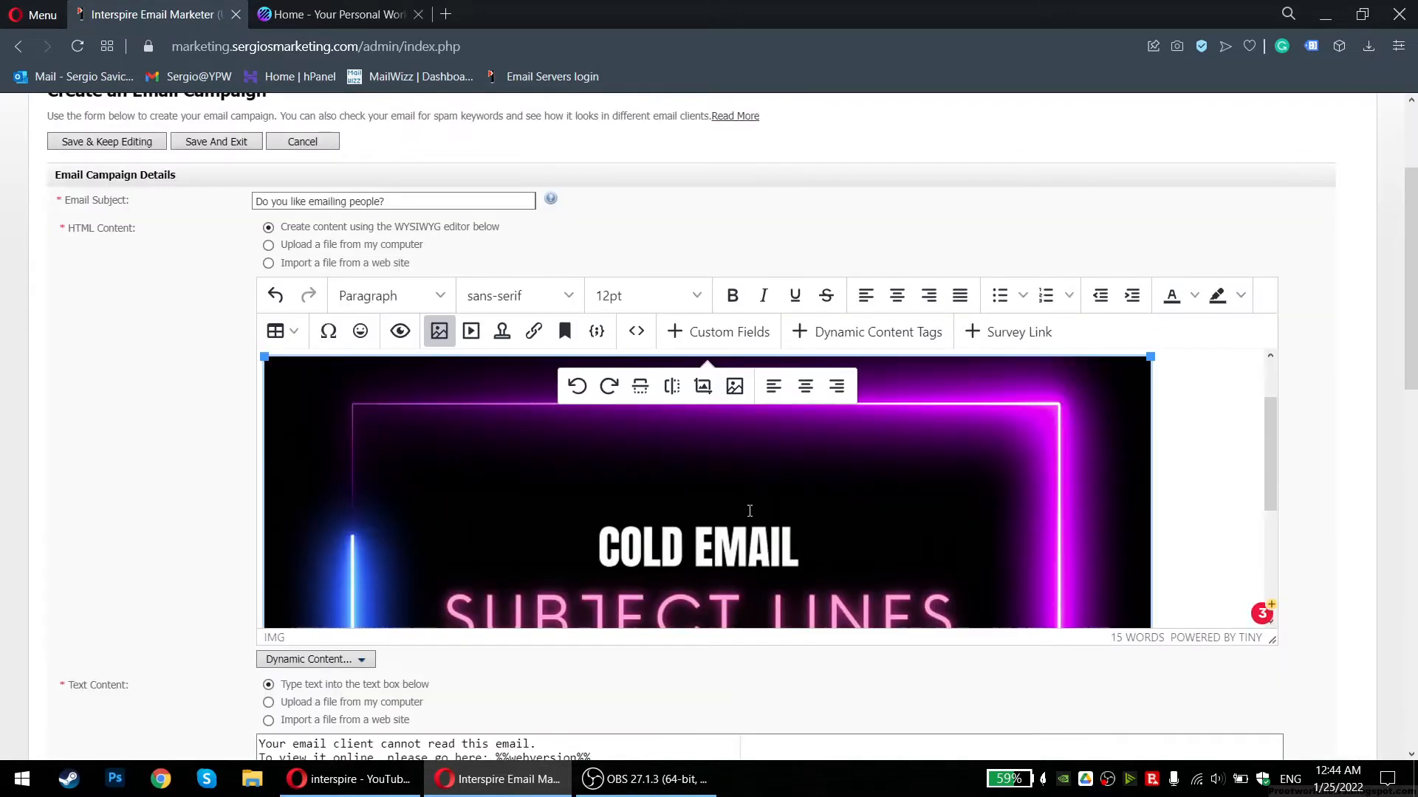
scroll(469, 469, up, 1)
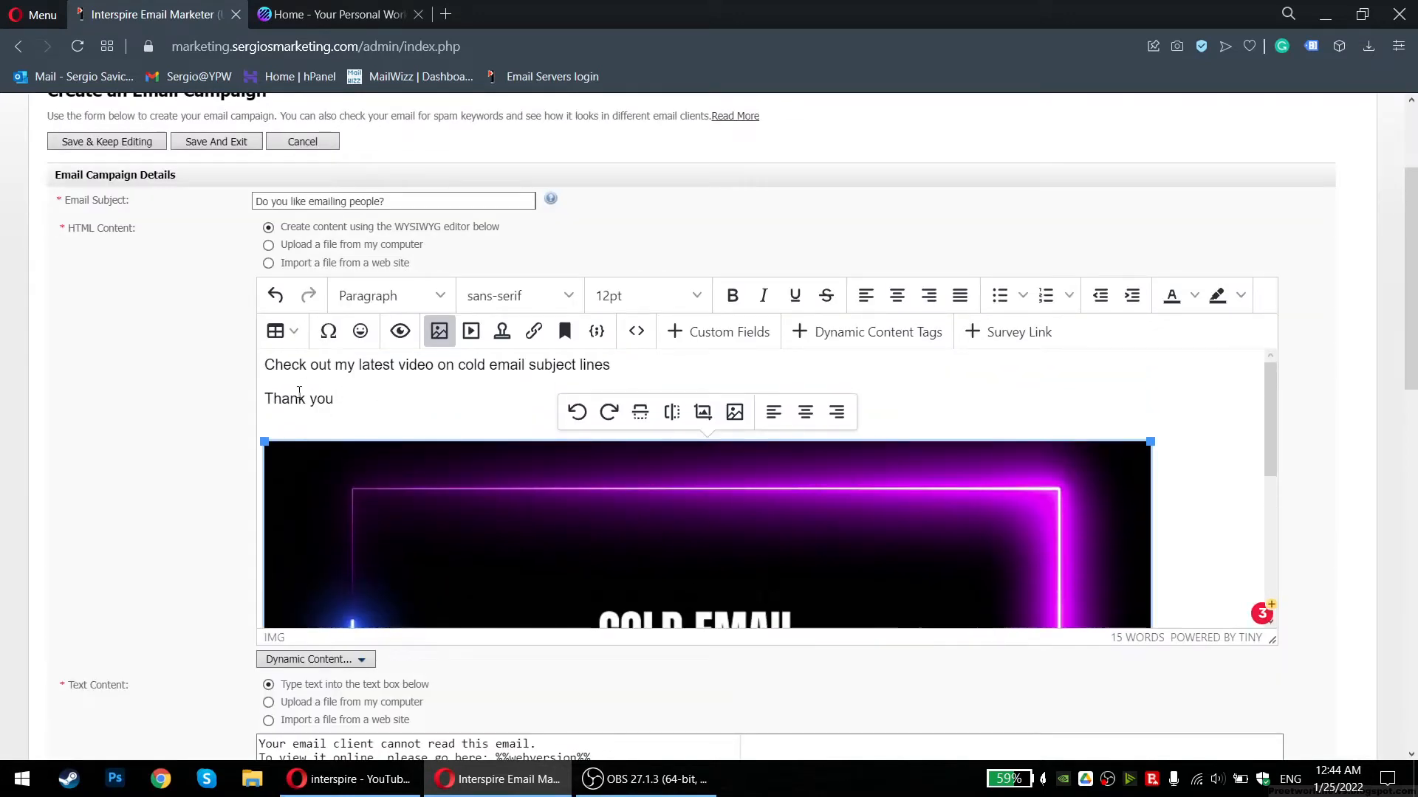
Replace the opening line with 'Hey Boat Dealers,' and add 'how is your business coping with Covid?'
drag(611, 365, 262, 360)
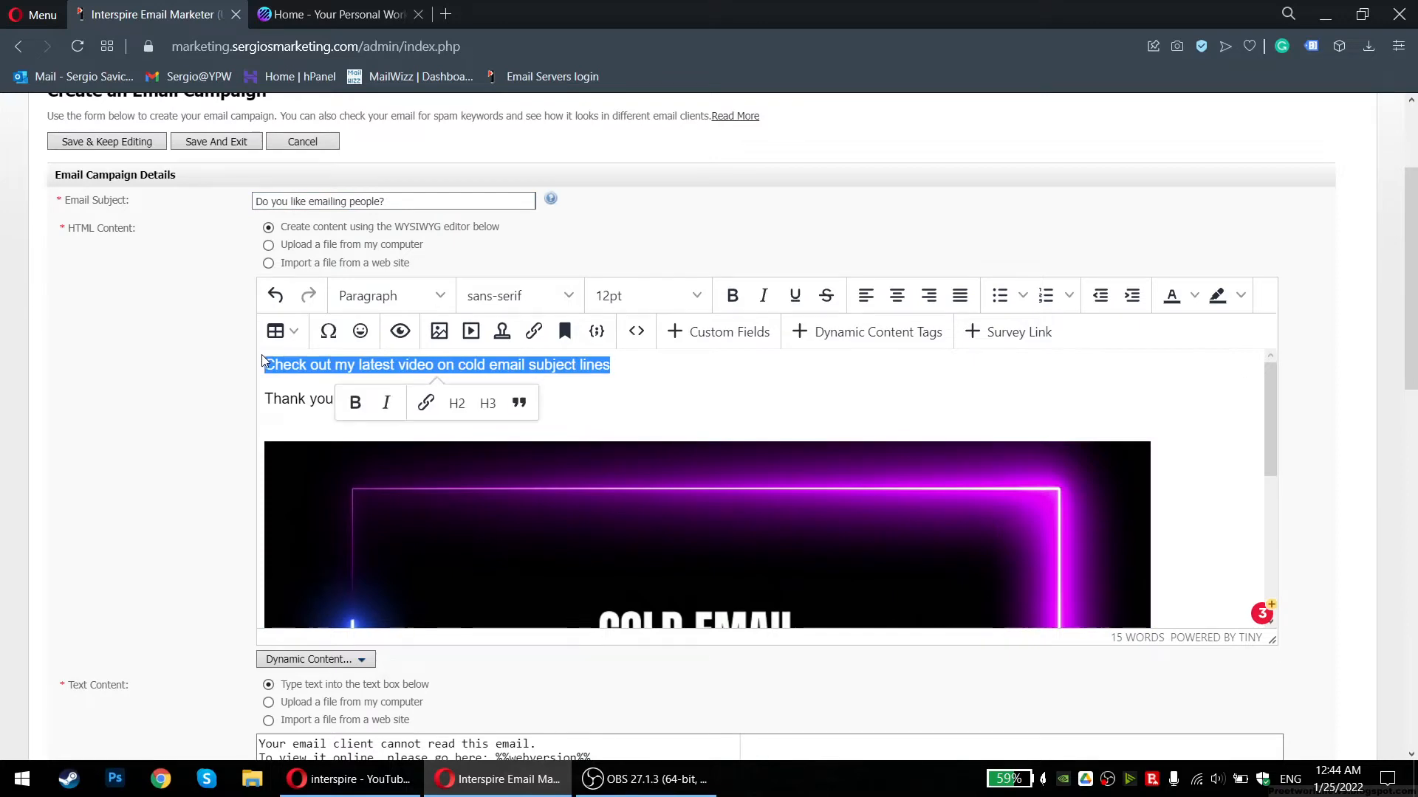
text(Hey Boat Dealers,)
key(Return)
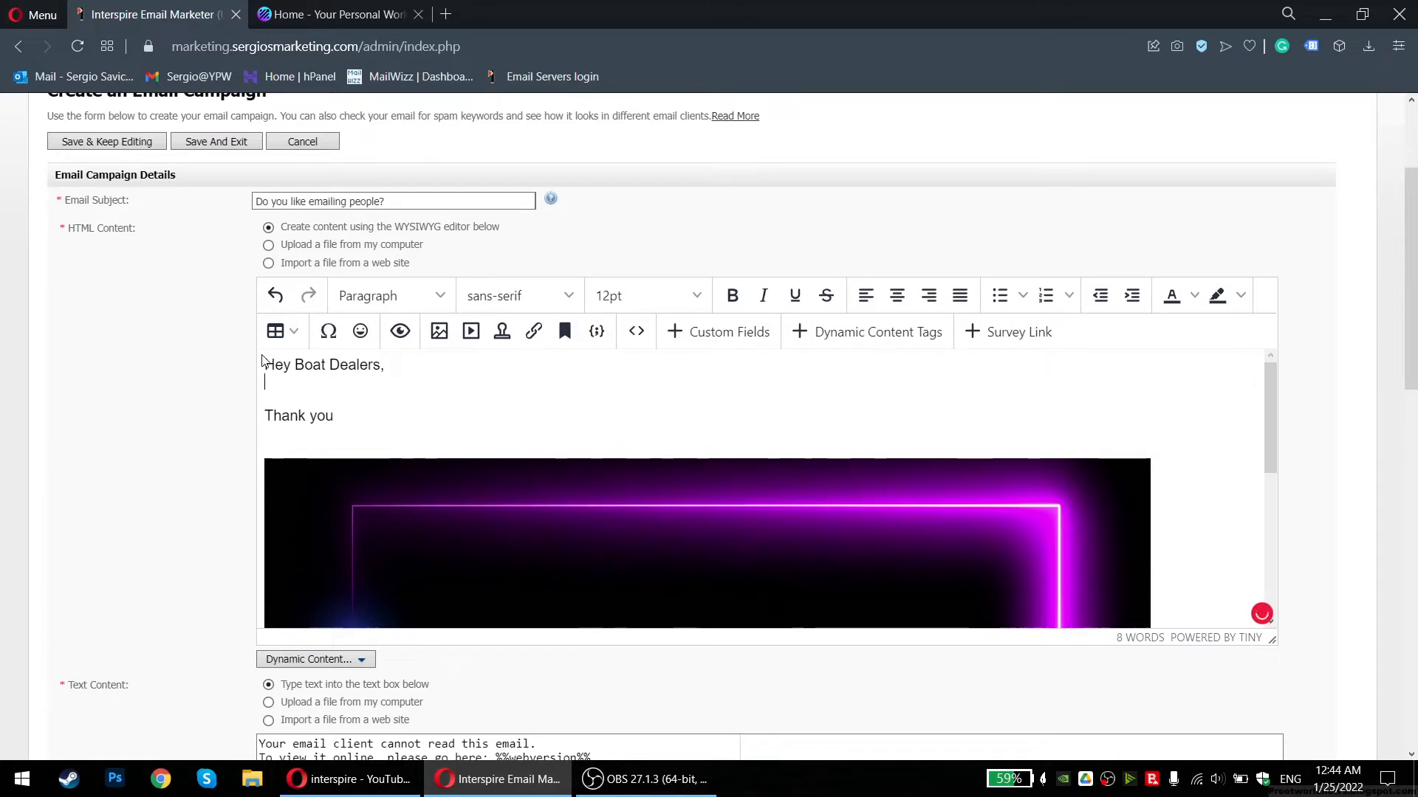
text(how are)
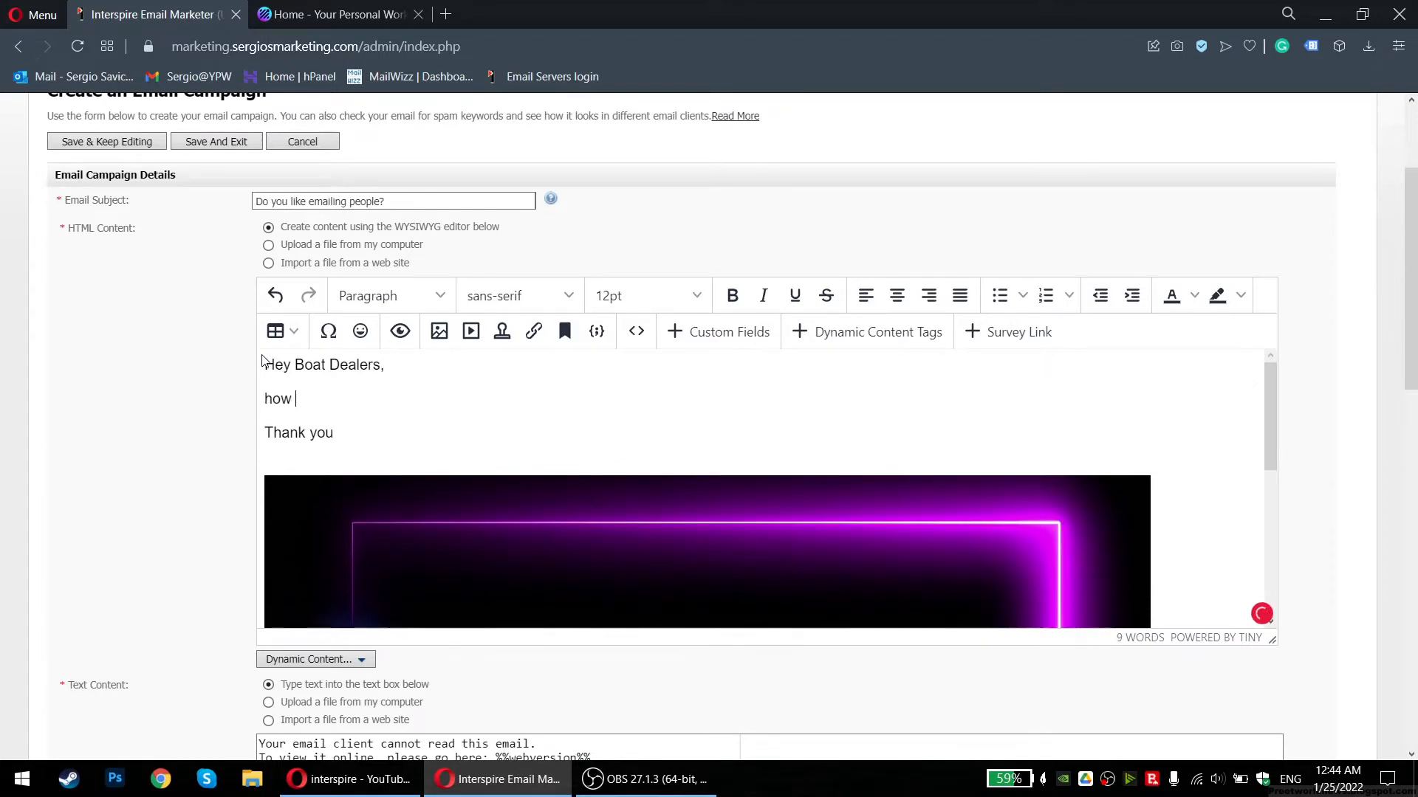
key(BackSpace)
key(BackSpace)
key(BackSpace)
text(is yo)
key(BackSpace)
text(your business doing)
key(BackSpace)
key(BackSpace)
key(BackSpace)
key(BackSpace)
key(BackSpace)
key(BackSpace)
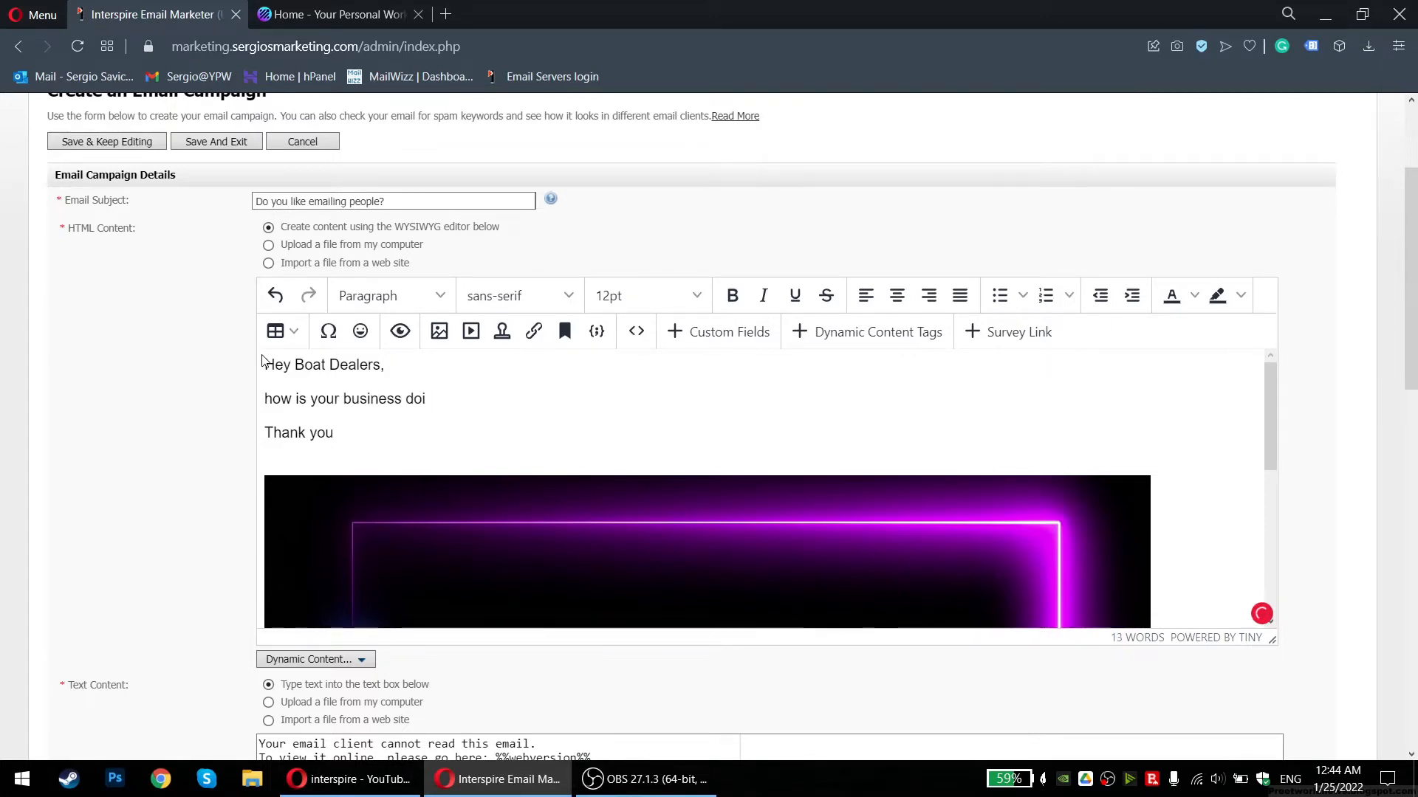
text(coping with Covid?)
key(shift+Return)
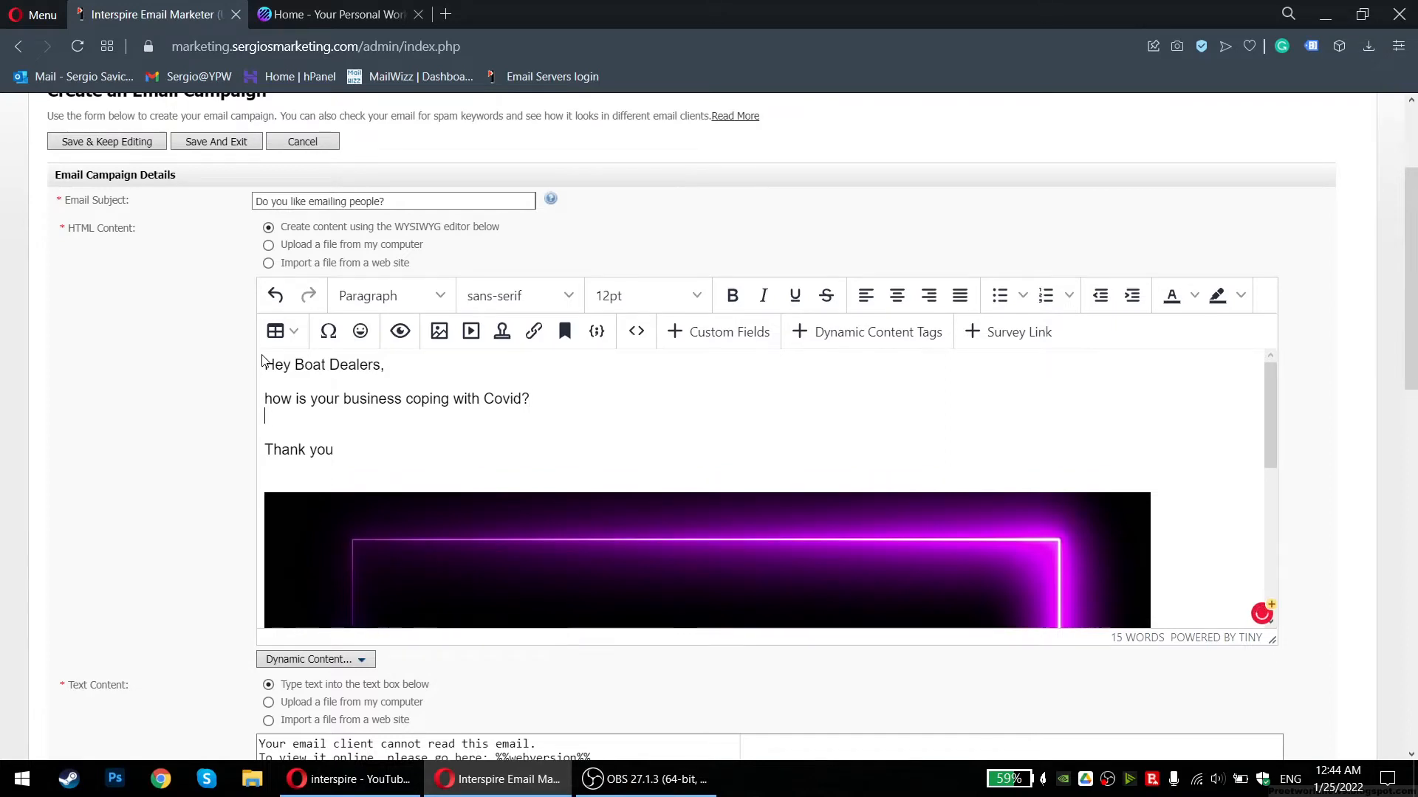
key(Return)
key(BackSpace)
key(BackSpace)
key(shift+Return)
Add the cold email outreach line, the video-for-more-leads line, and 'Feel free and check it out :)'
text(I hope that y)
key(BackSpace)
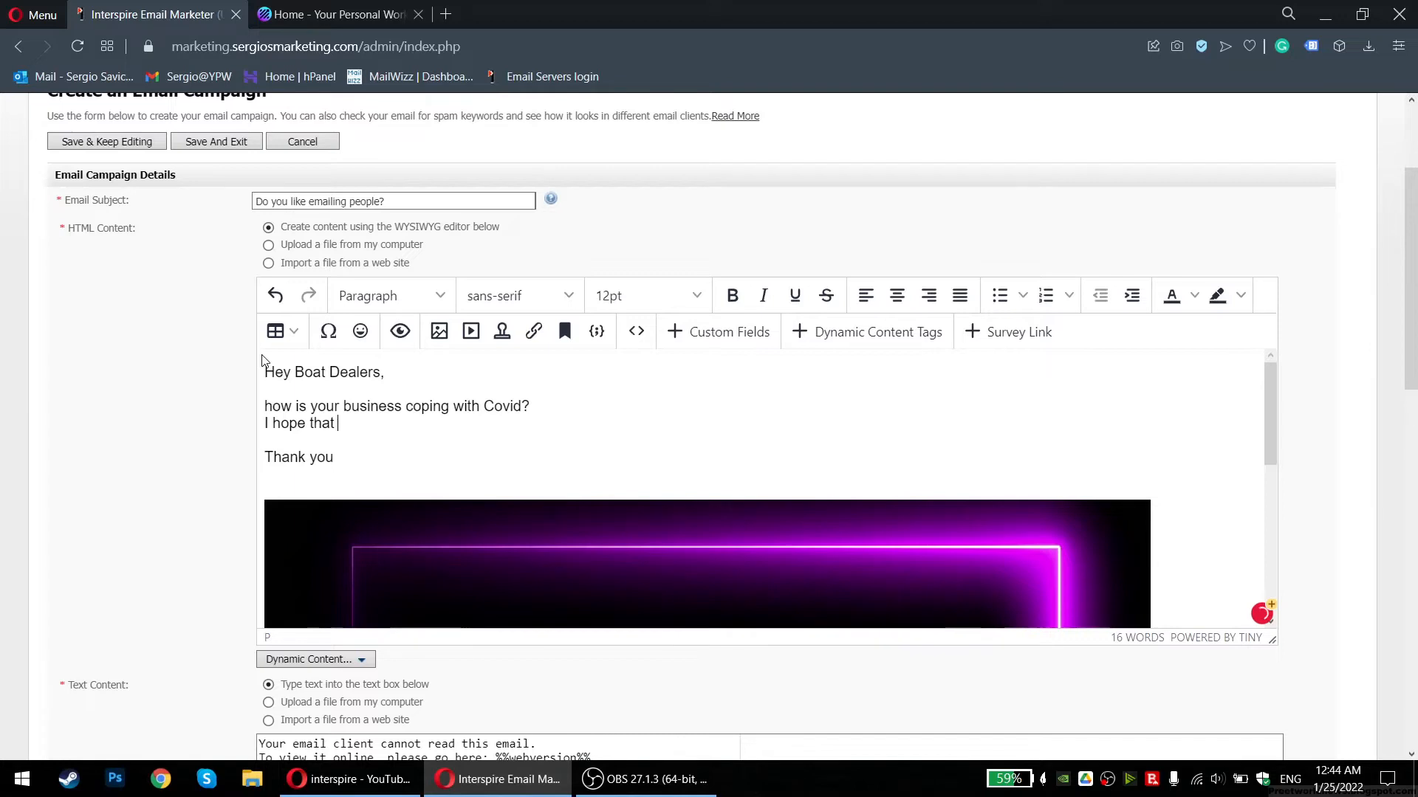
text(I might be able to help t)
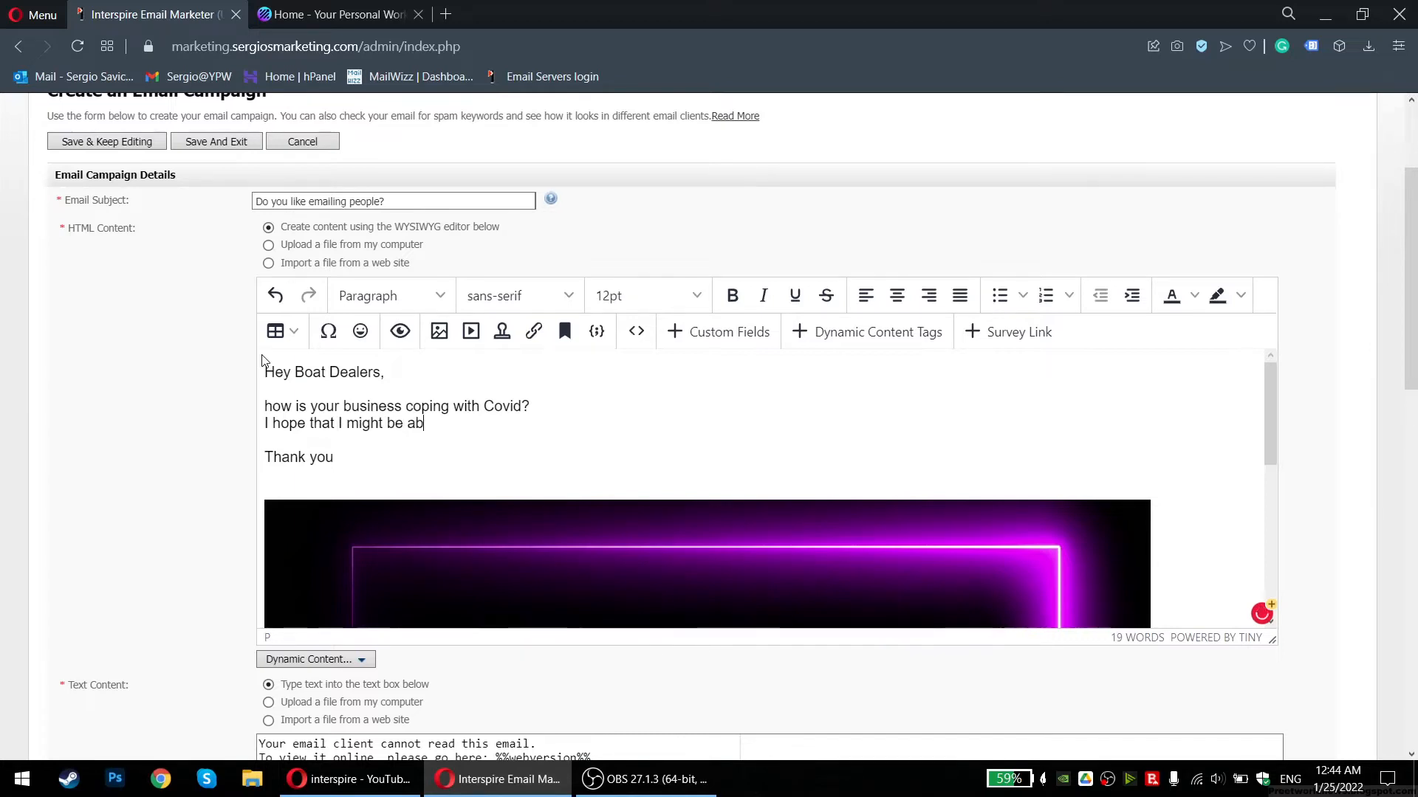
text(hose that d)
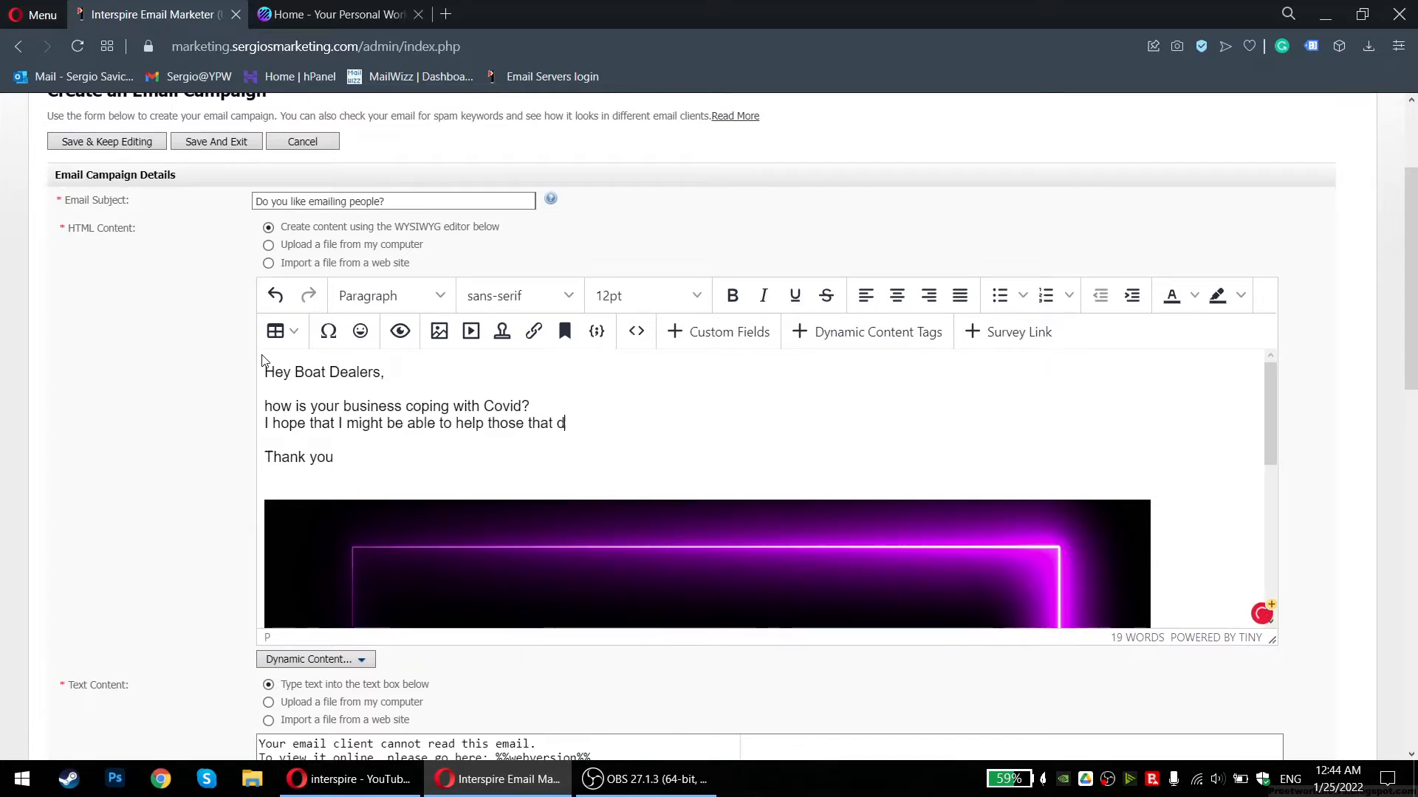
text(o cold email outreach.)
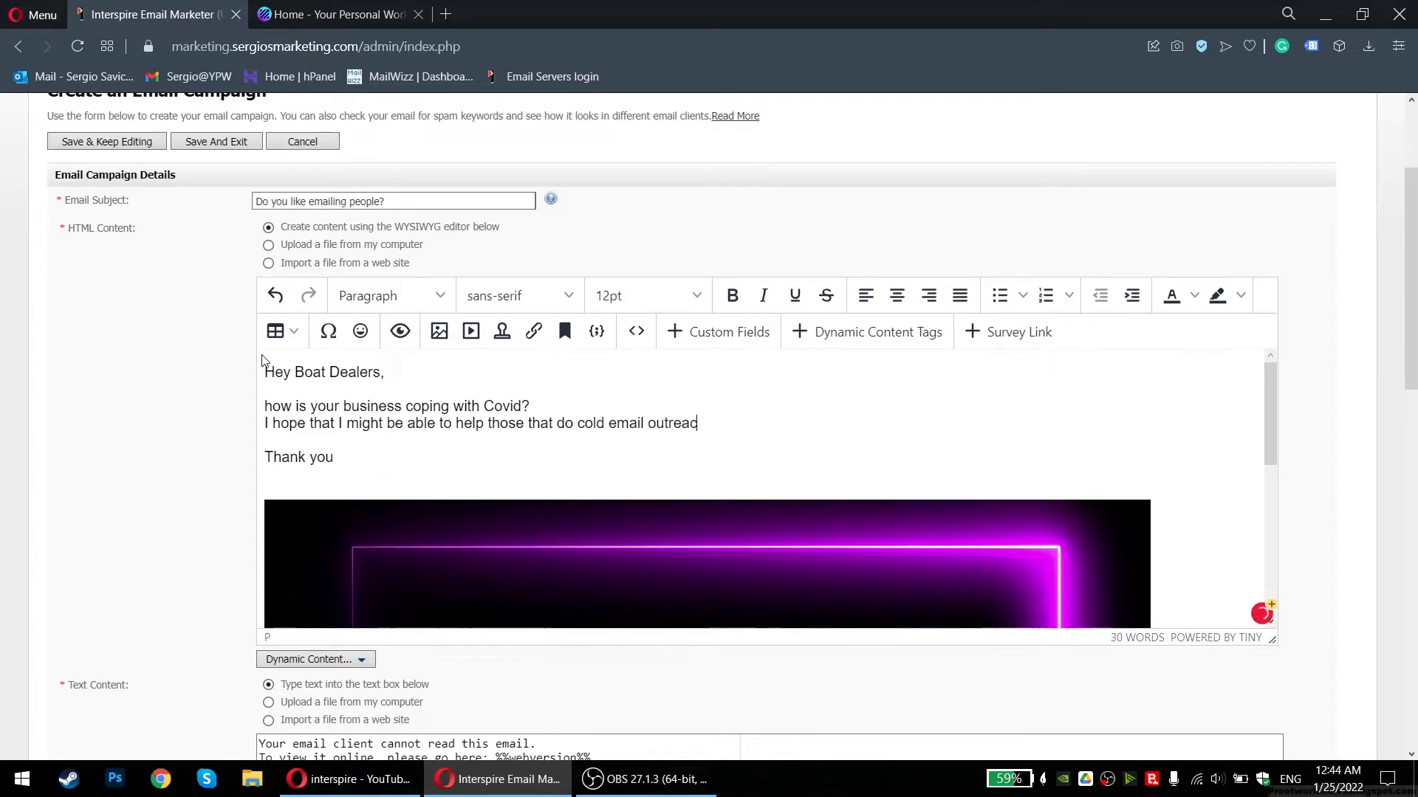
key(Return)
text(Iv'crea)
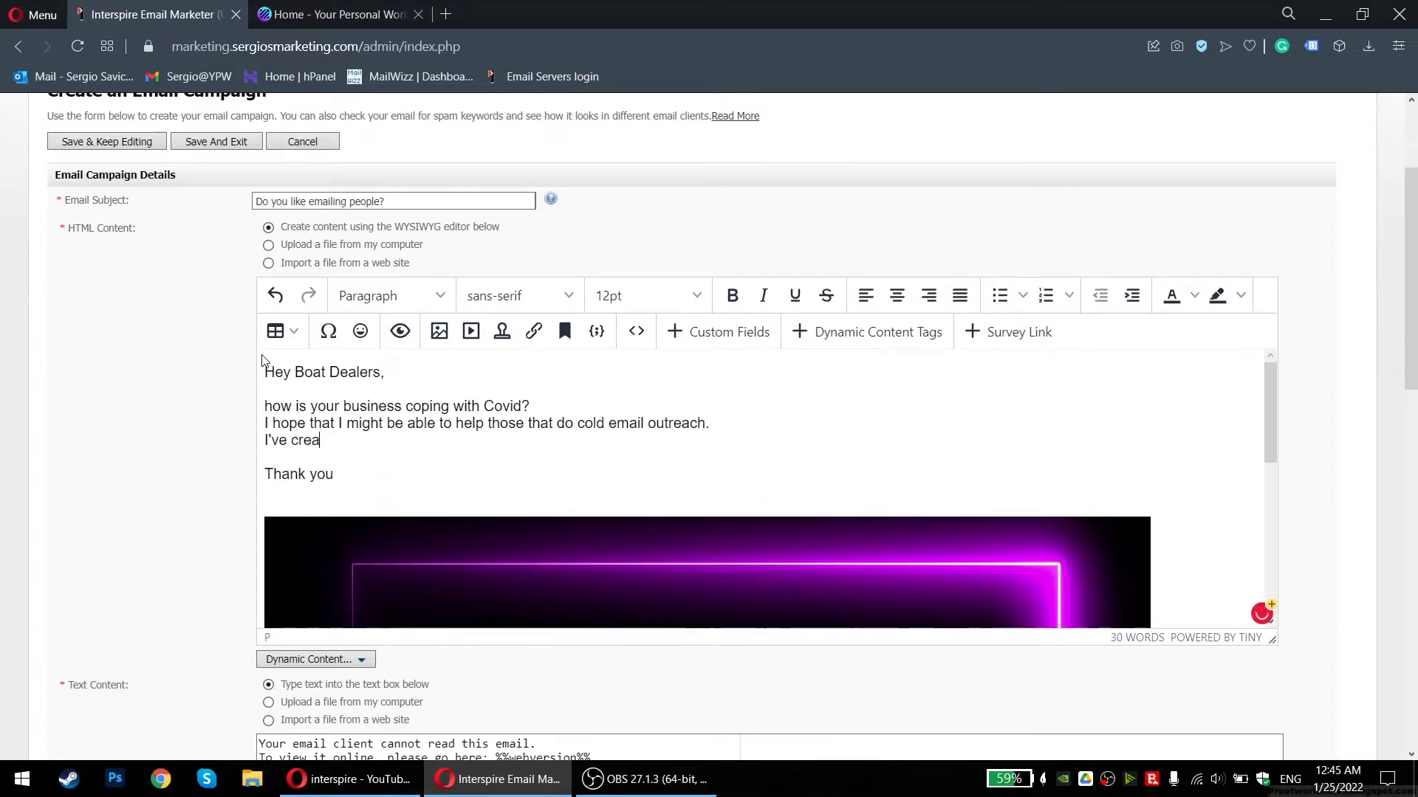
text(ted a video for you to )
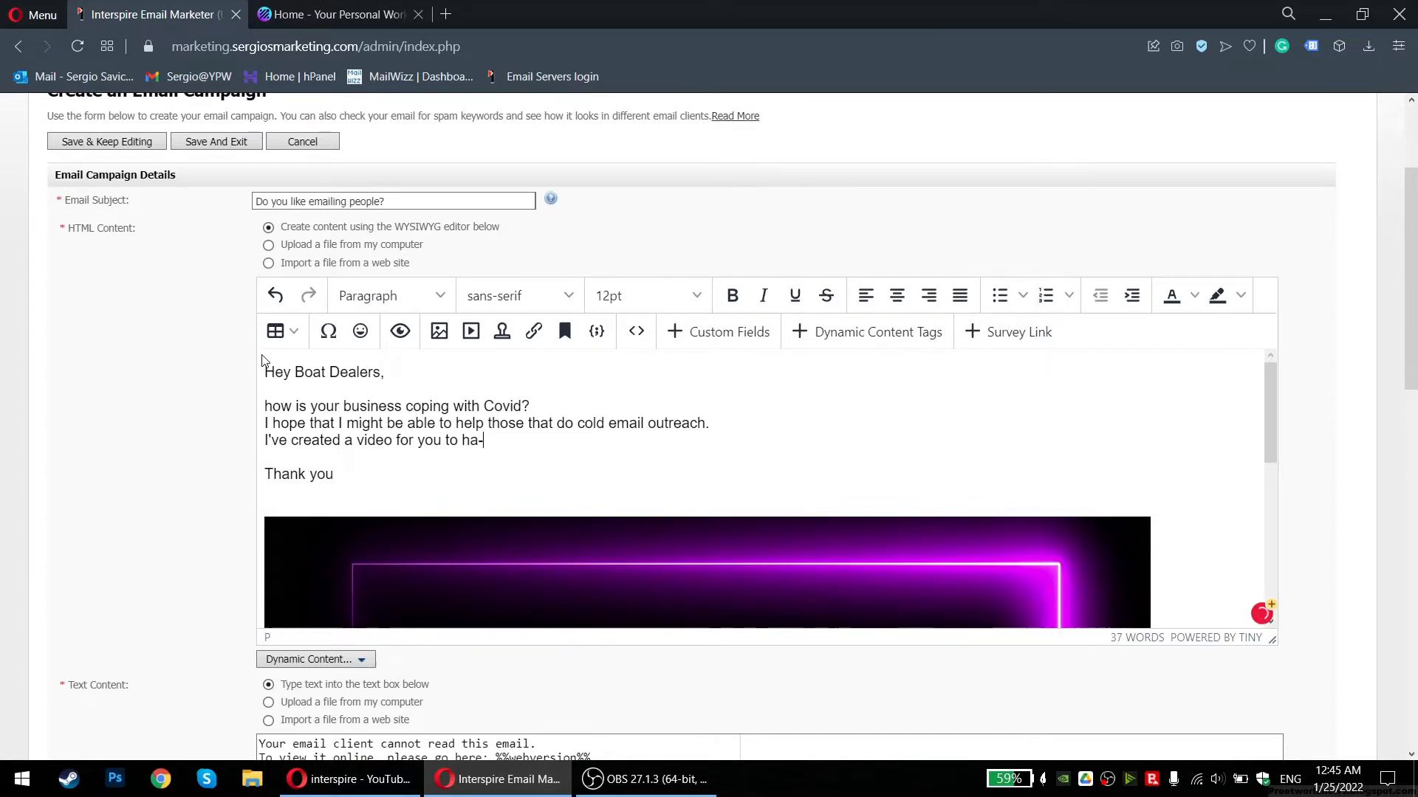
text(get more leads and clients your way.)
key(Return)
key(Return)
text(F)
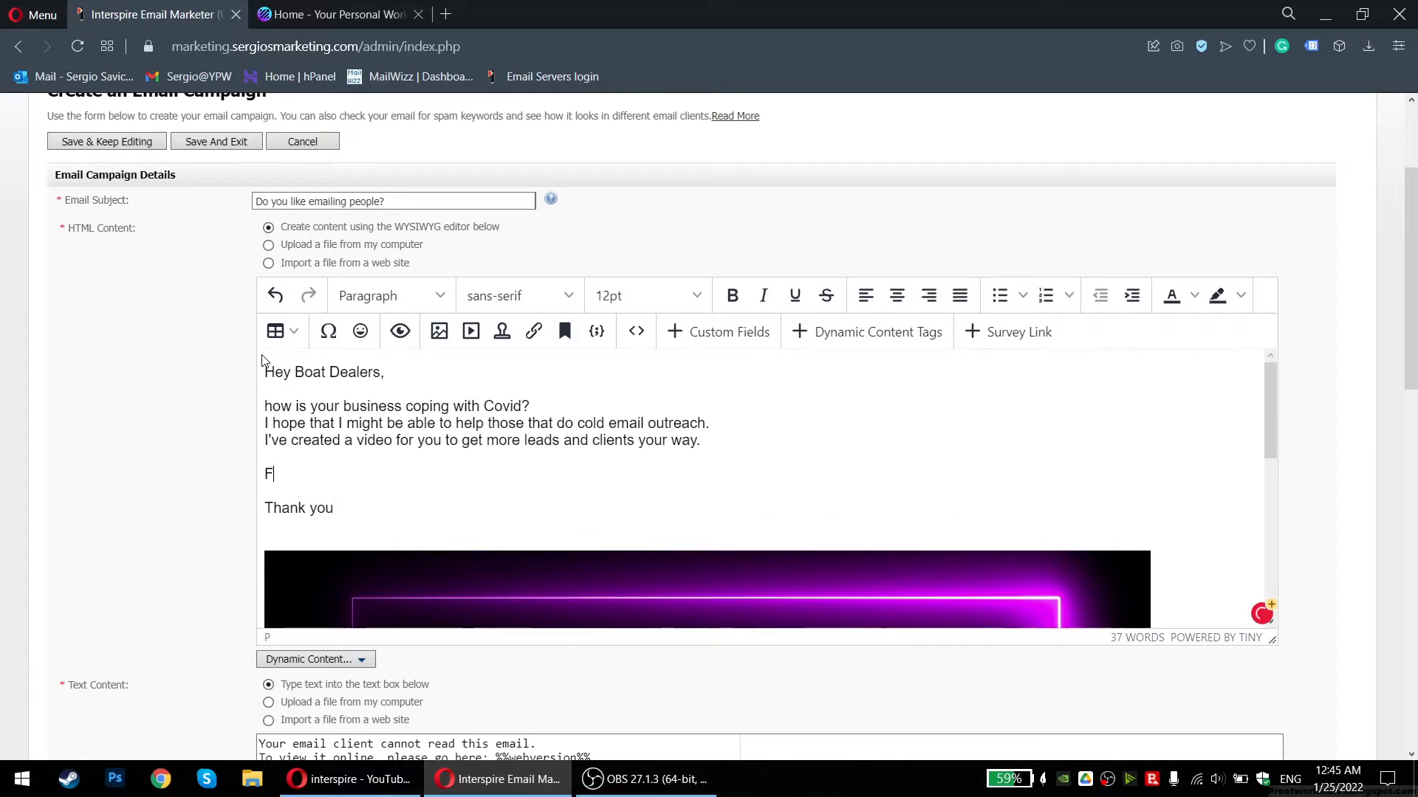
text(eel free and check it out )
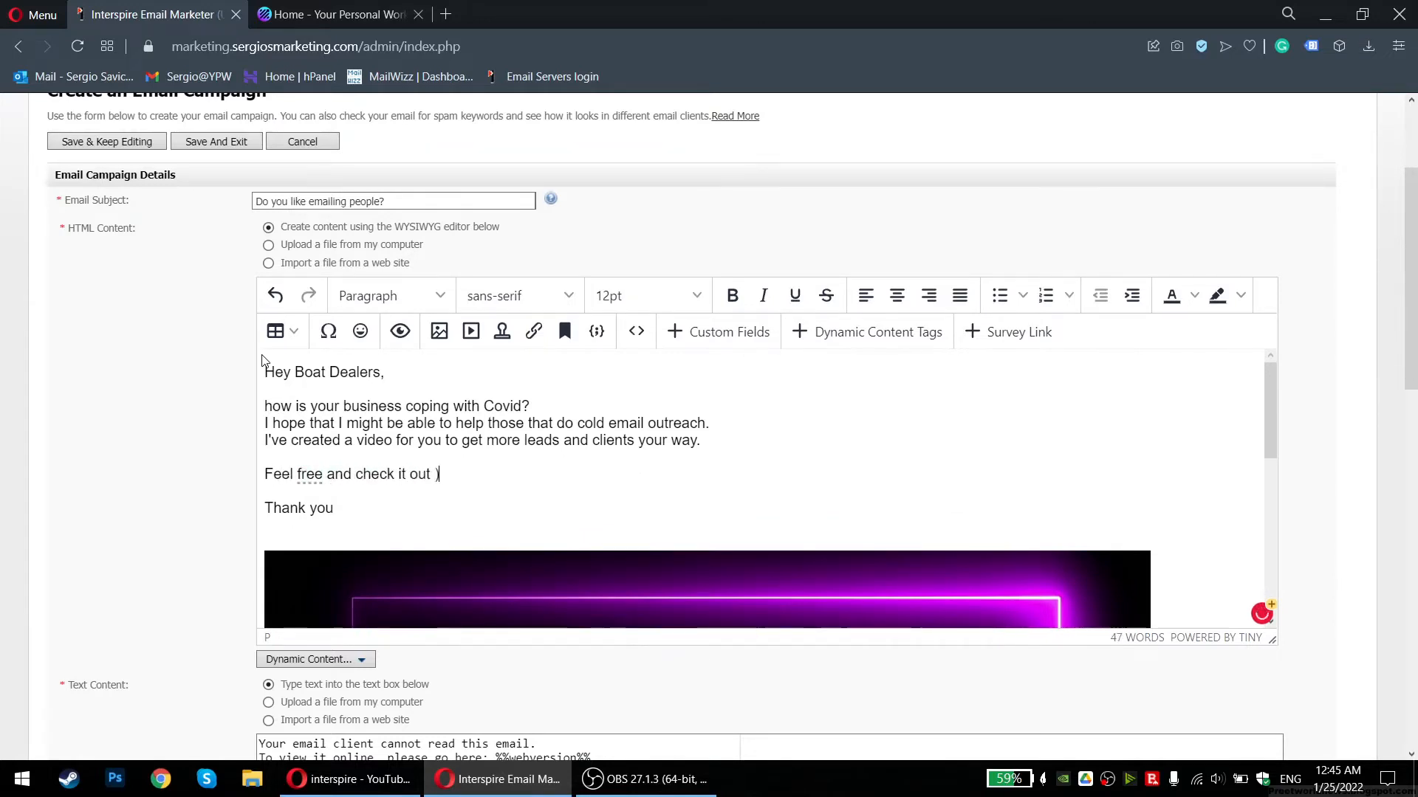
text(:))
key(Return)
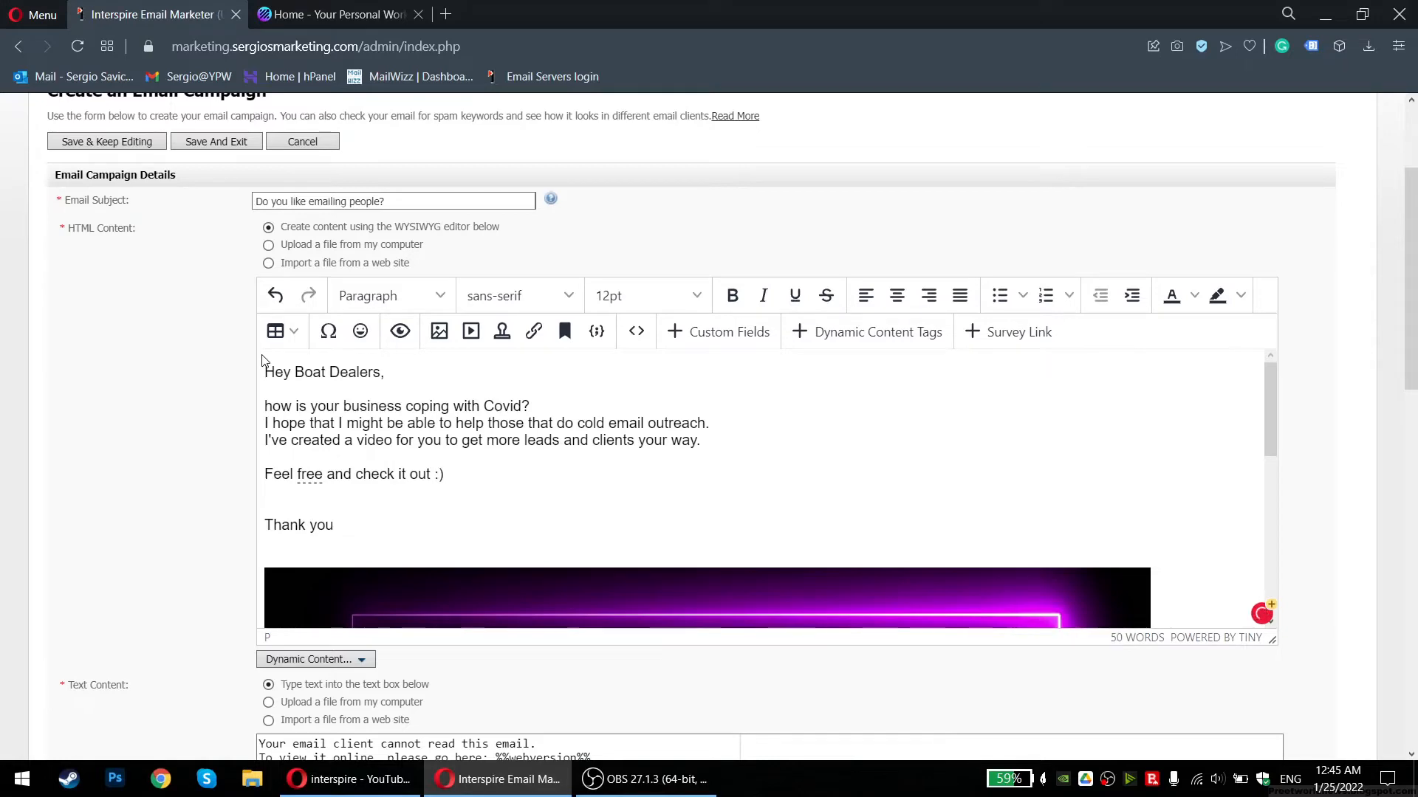
scroll(556, 149, down, 3)
scroll(549, 312, down, 5)
Resize the Cold Email Subject Lines banner image from width 960 to 500
click(548, 312)
key(ctrl+t)
key(ctrl+w)
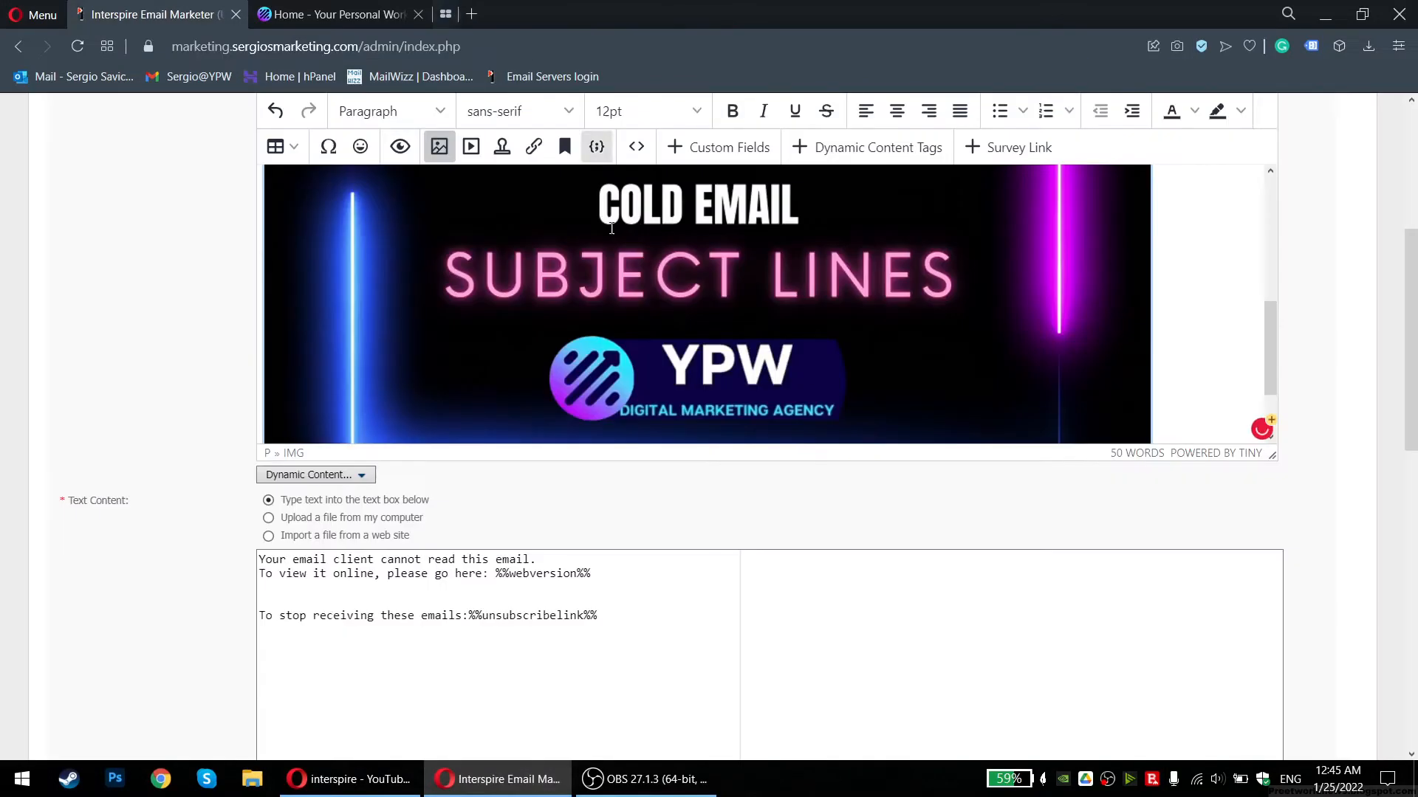
right_click(445, 275)
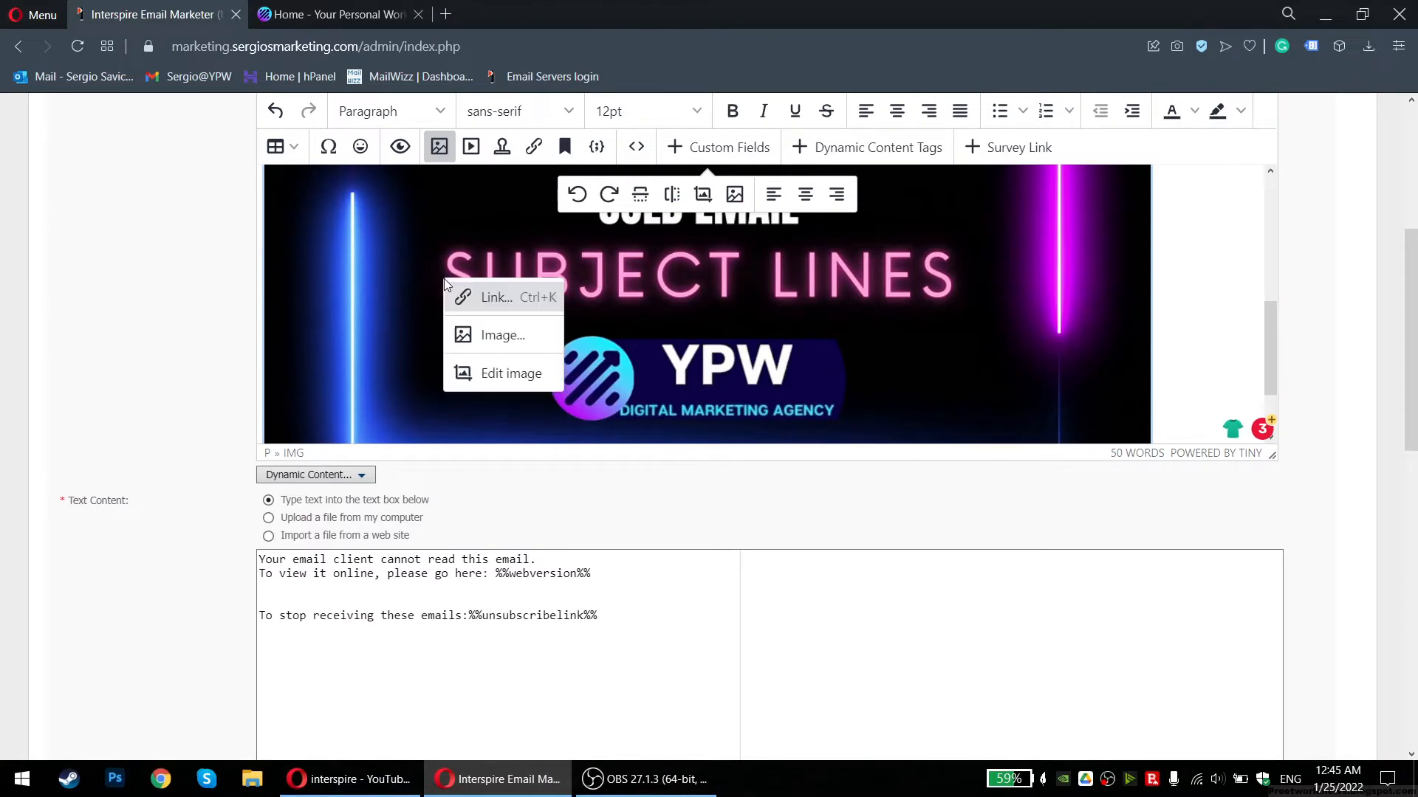
click(476, 337)
click(605, 480)
double_click(606, 481)
text(500)
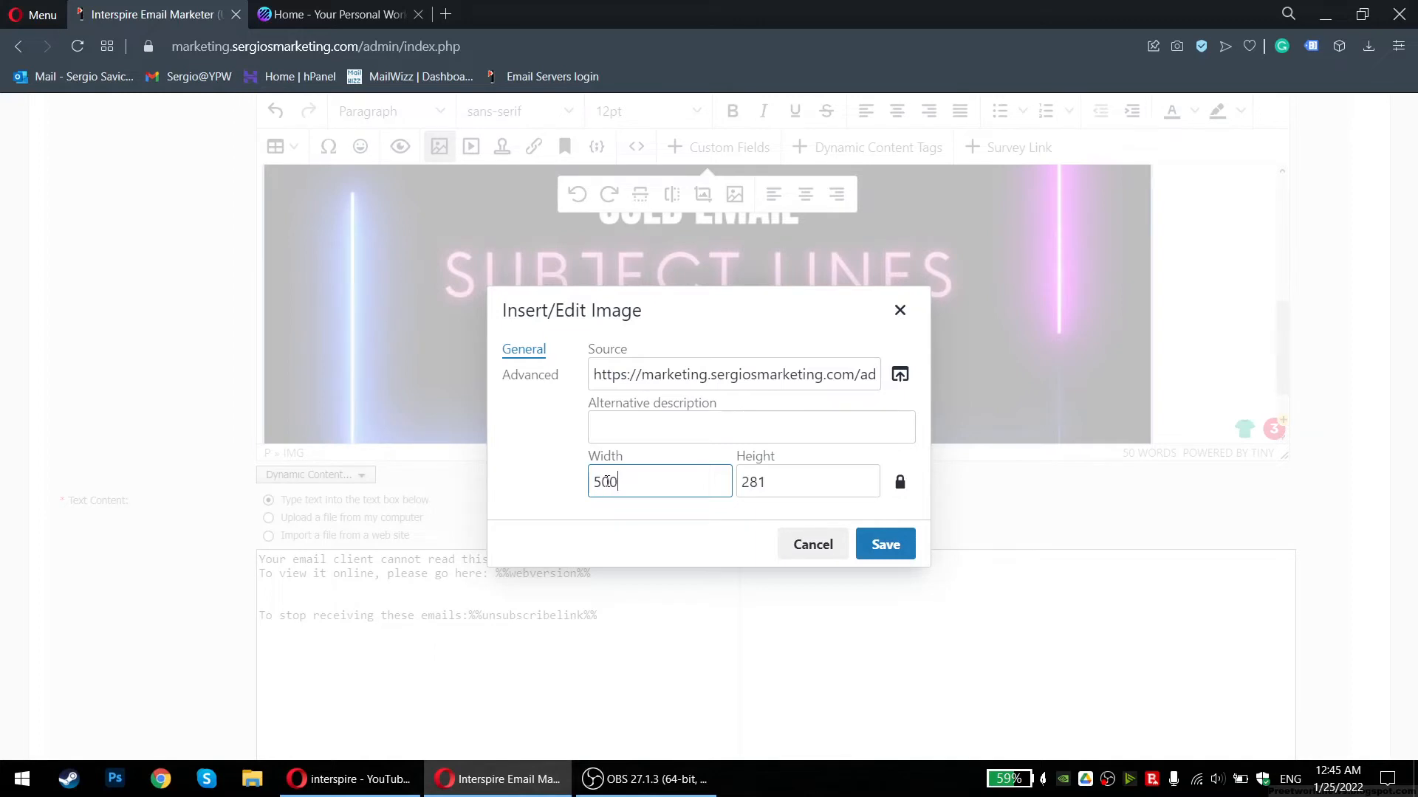
click(879, 544)
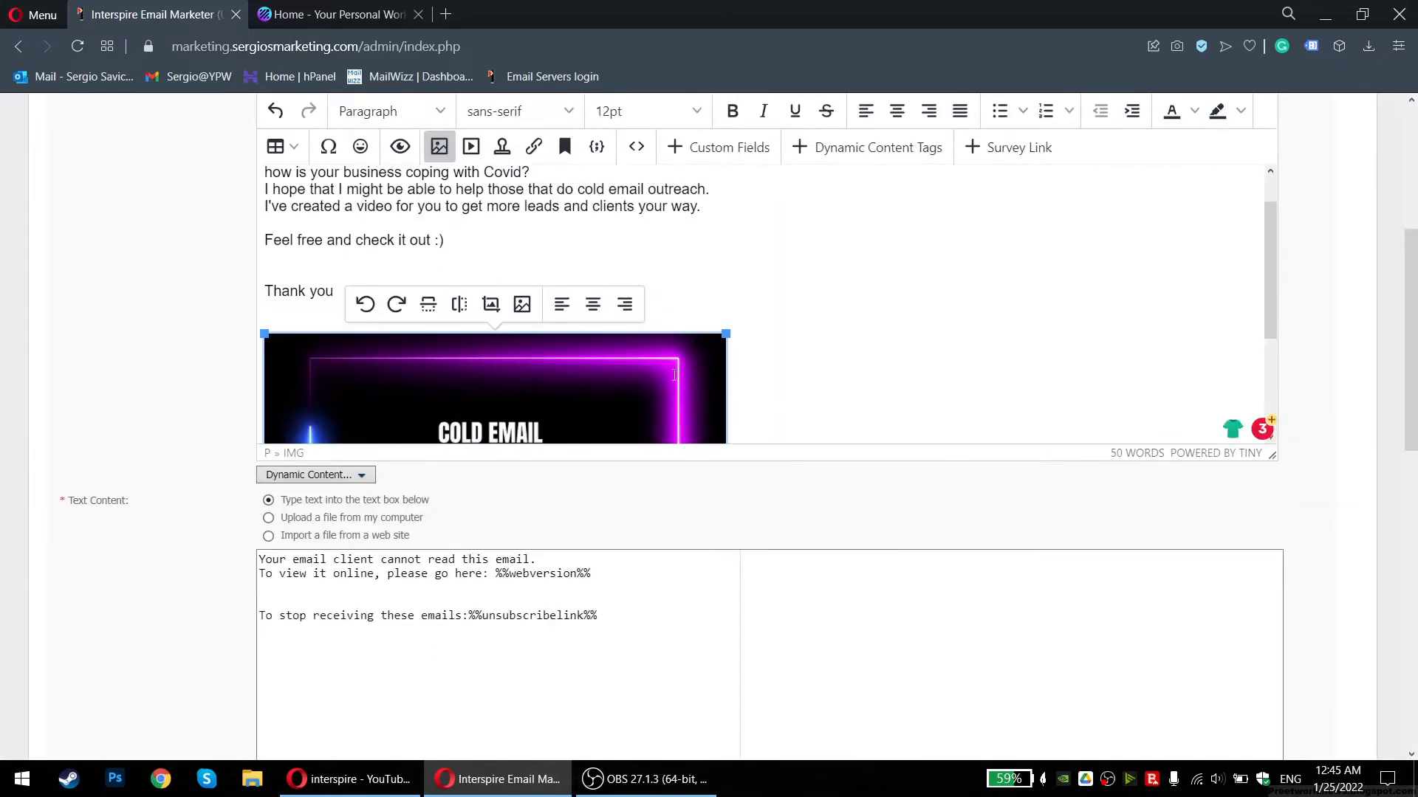
click(826, 338)
Delete the stray line of junk text below the banner
scroll(812, 332, up, 2)
scroll(795, 326, down, 2)
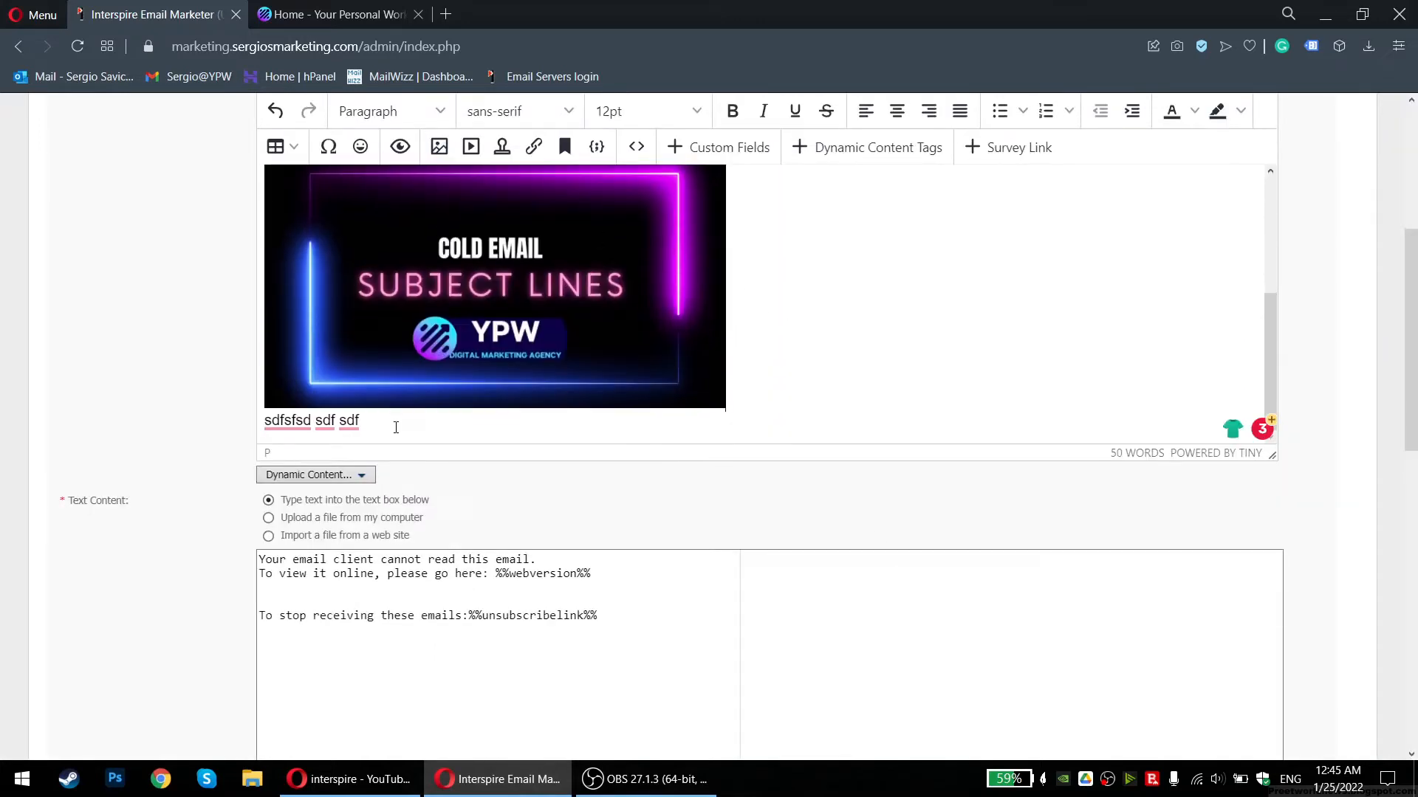
drag(396, 427, 249, 419)
key(BackSpace)
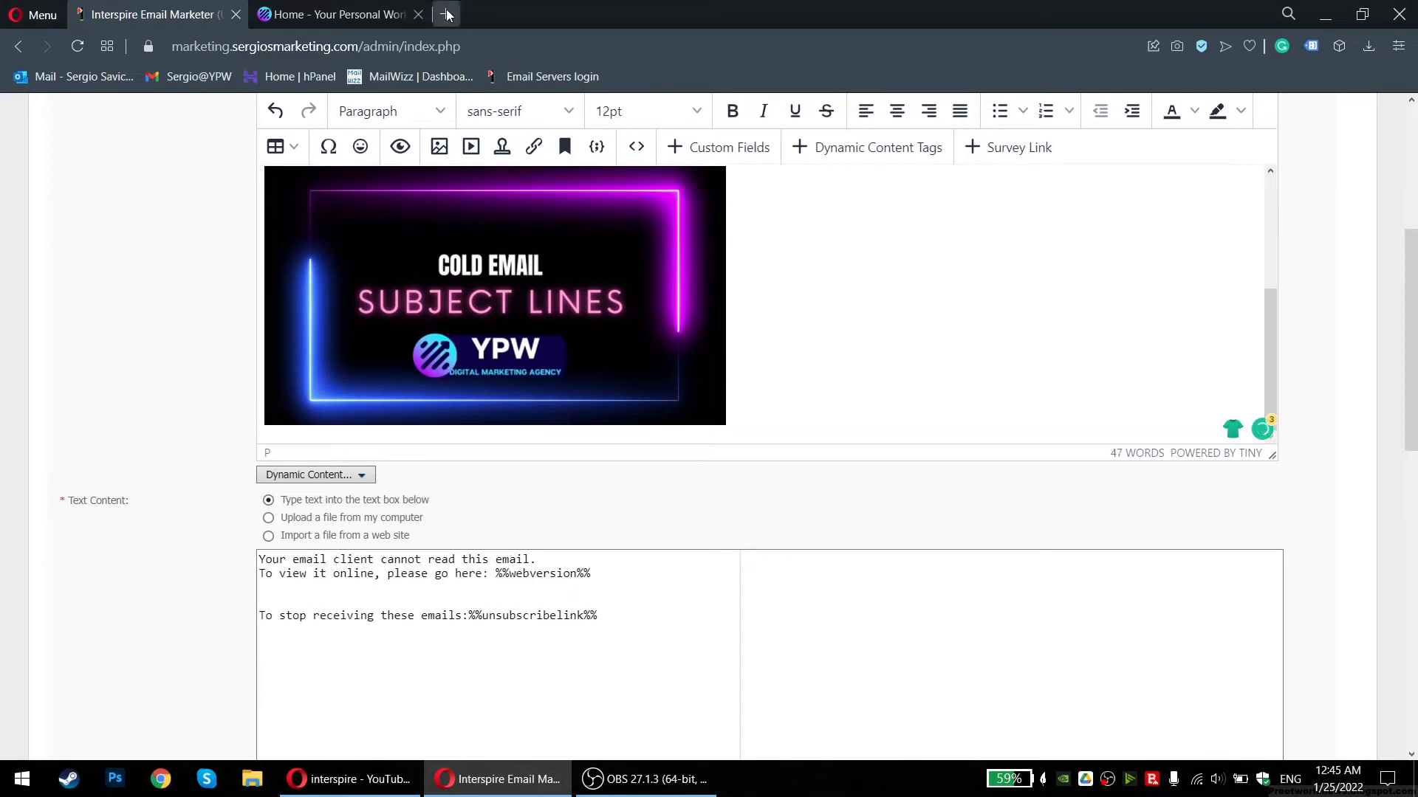
In a new tab, go to YouTube and list your channel's uploaded videos
click(446, 14)
text(youtu)
key(Return)
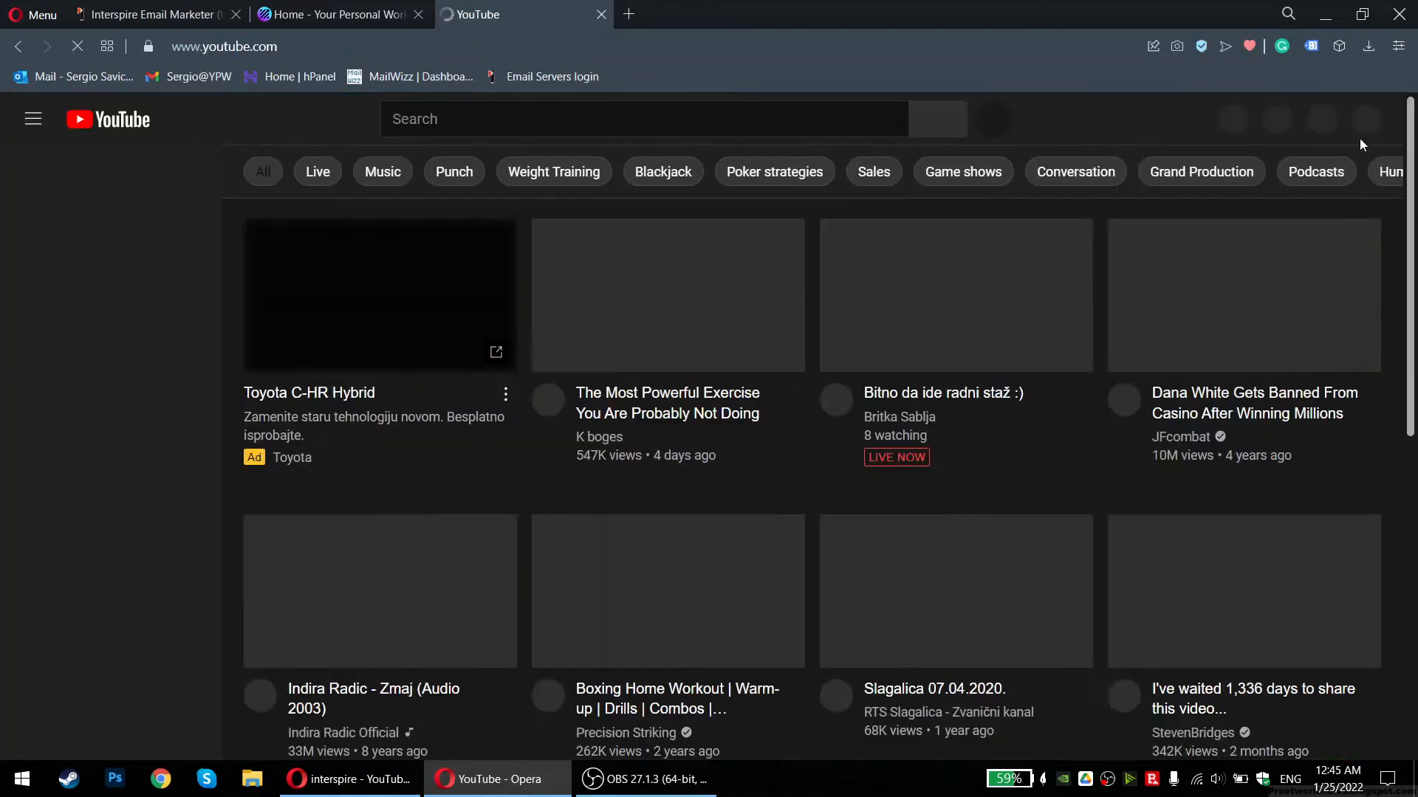
click(1361, 119)
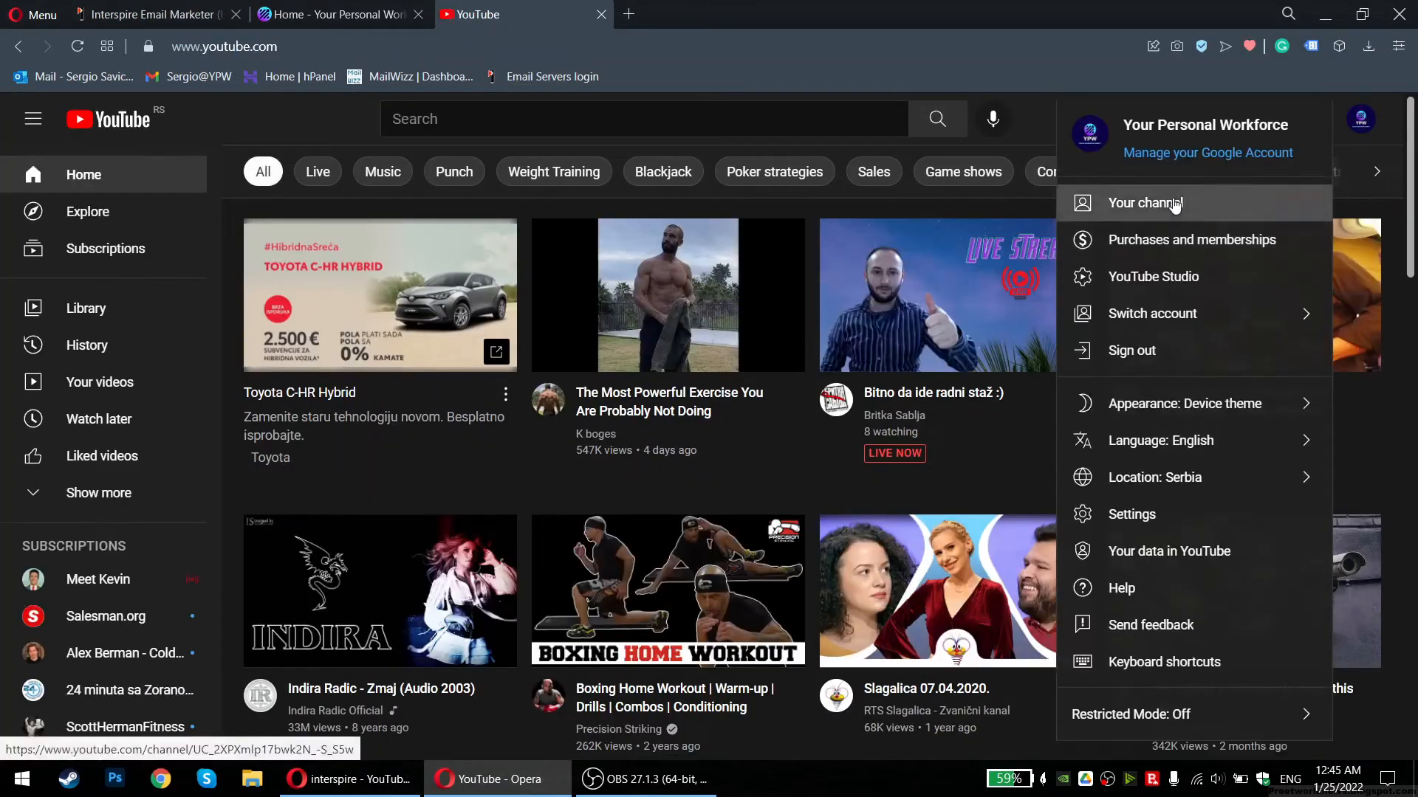
click(1175, 205)
click(465, 458)
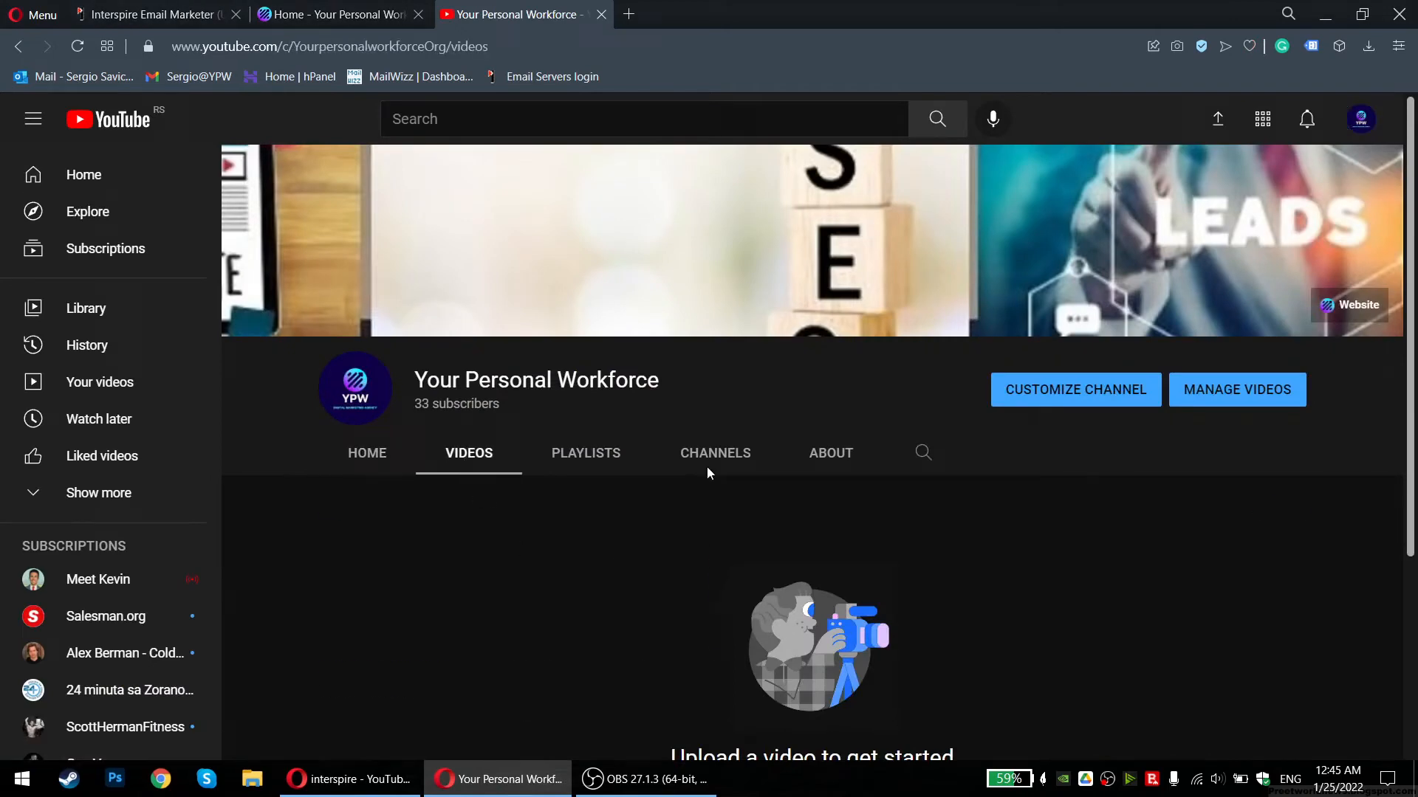
Copy the Cold Email Subject Lines video's share link and return to the email editor
scroll(674, 466, down, 3)
click(500, 389)
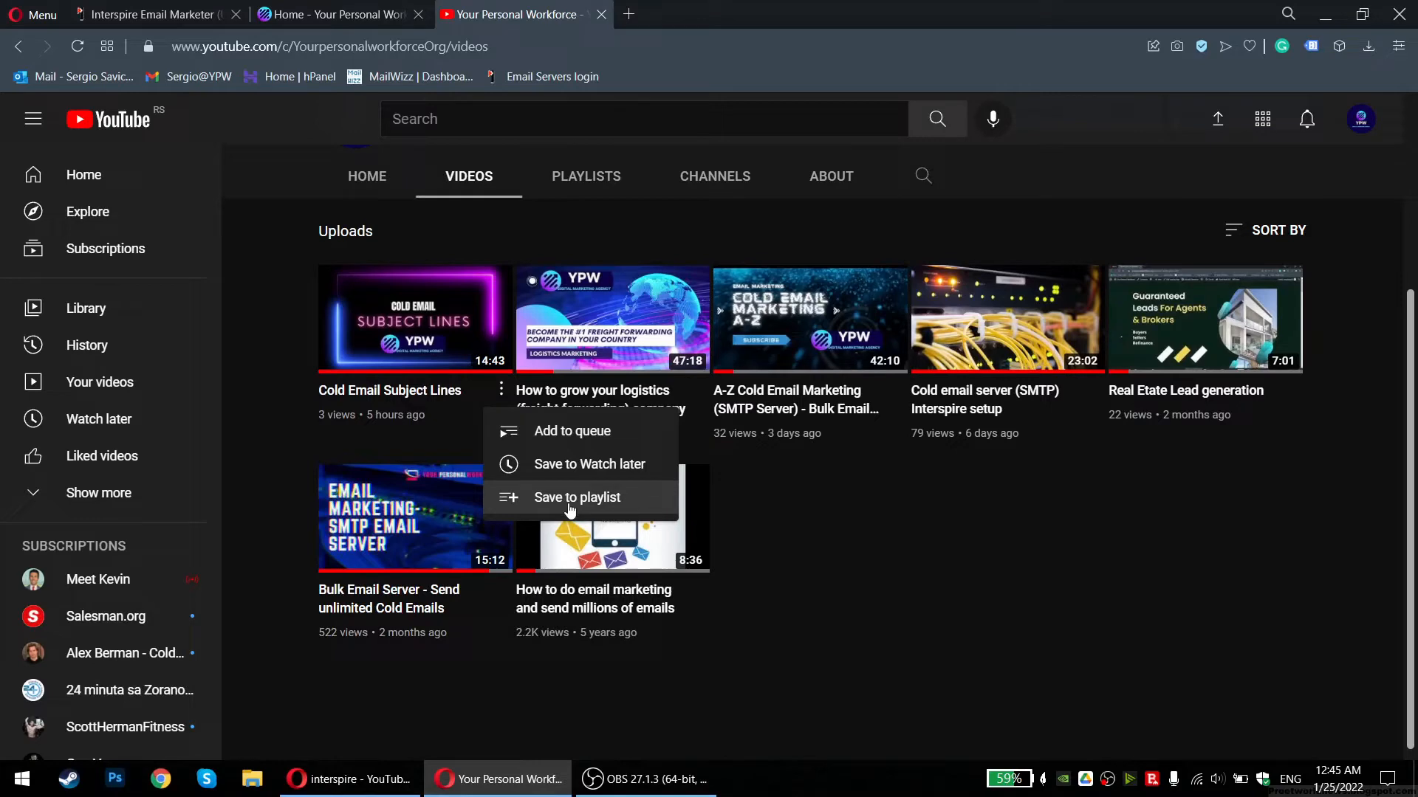
click(410, 380)
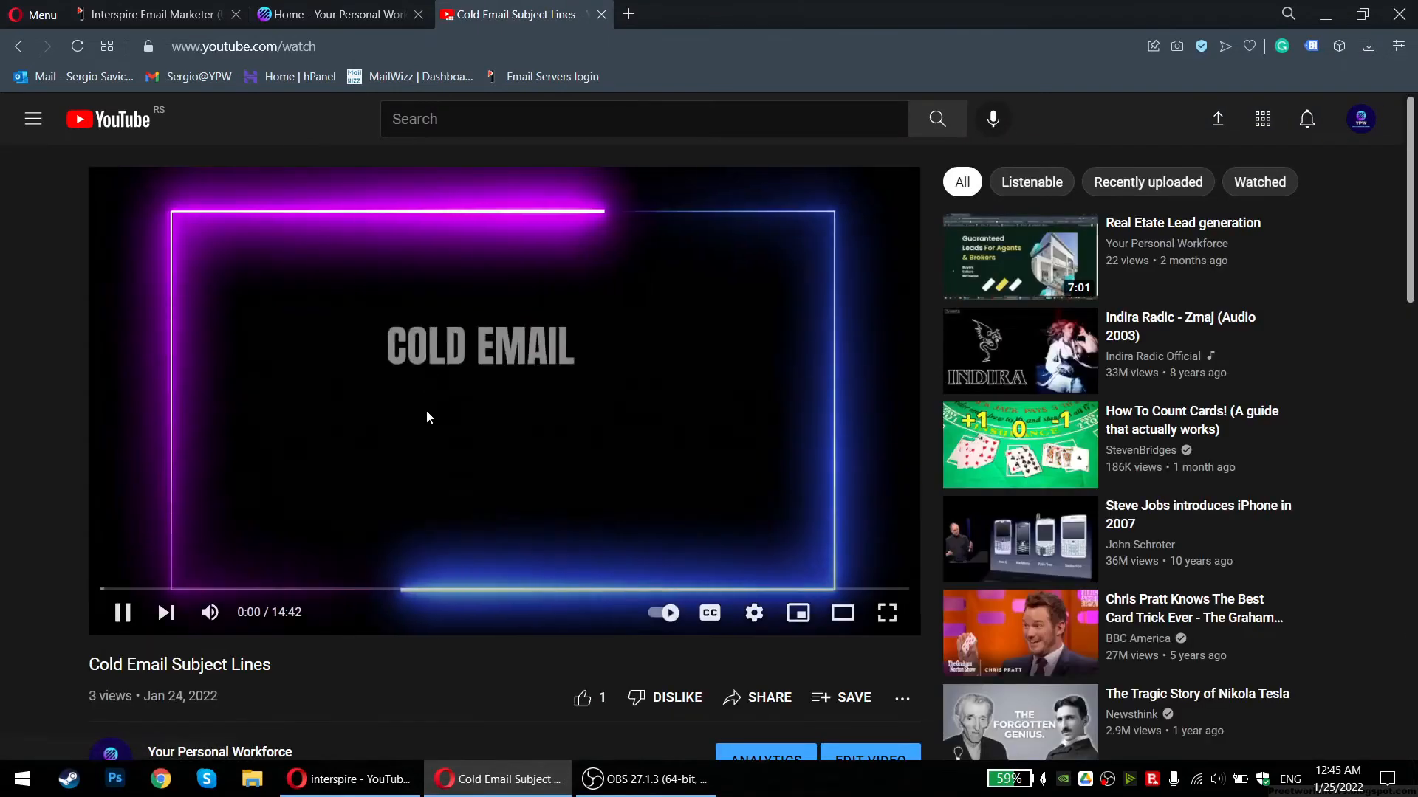
scroll(536, 488, down, 5)
click(761, 236)
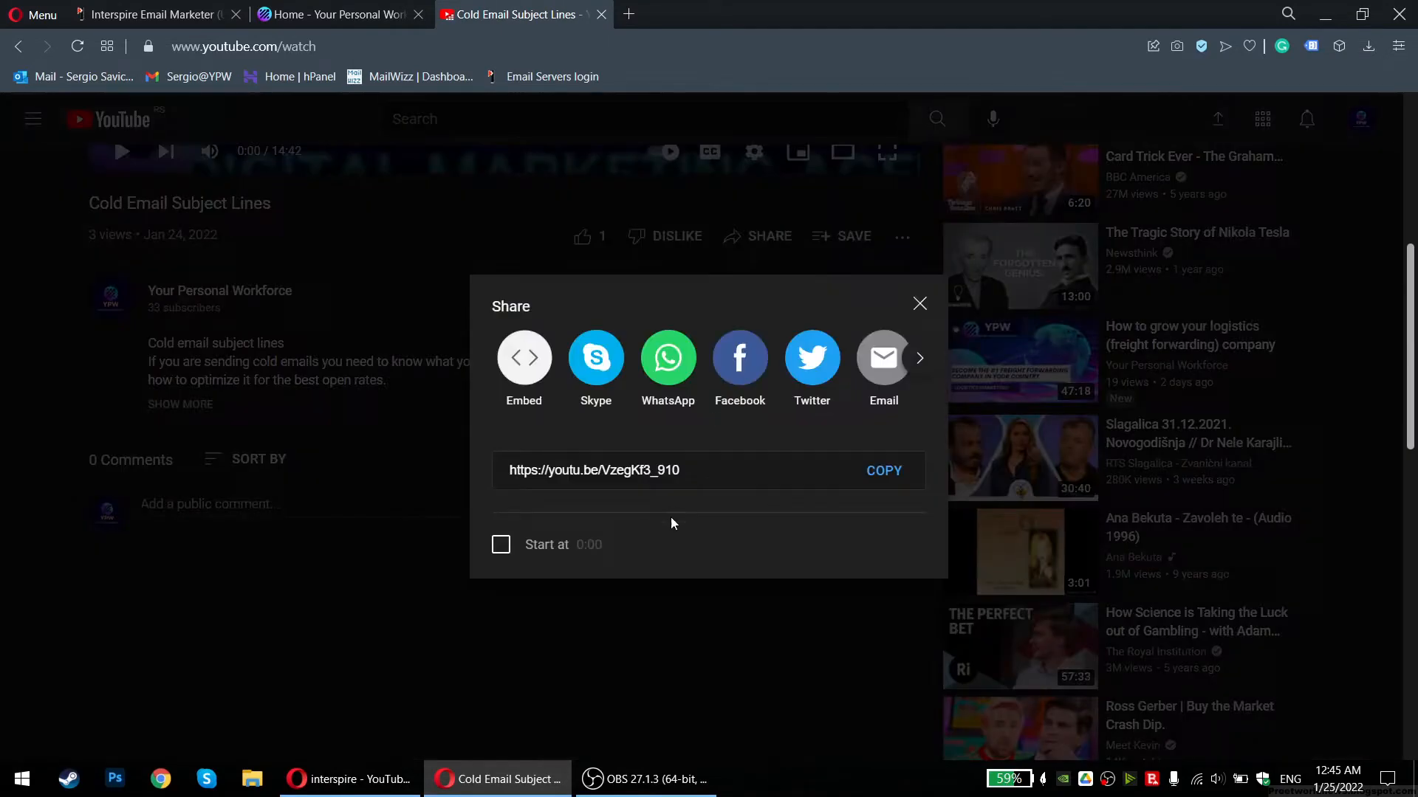
click(893, 474)
key(ctrl+c)
click(321, 14)
click(169, 14)
right_click(509, 344)
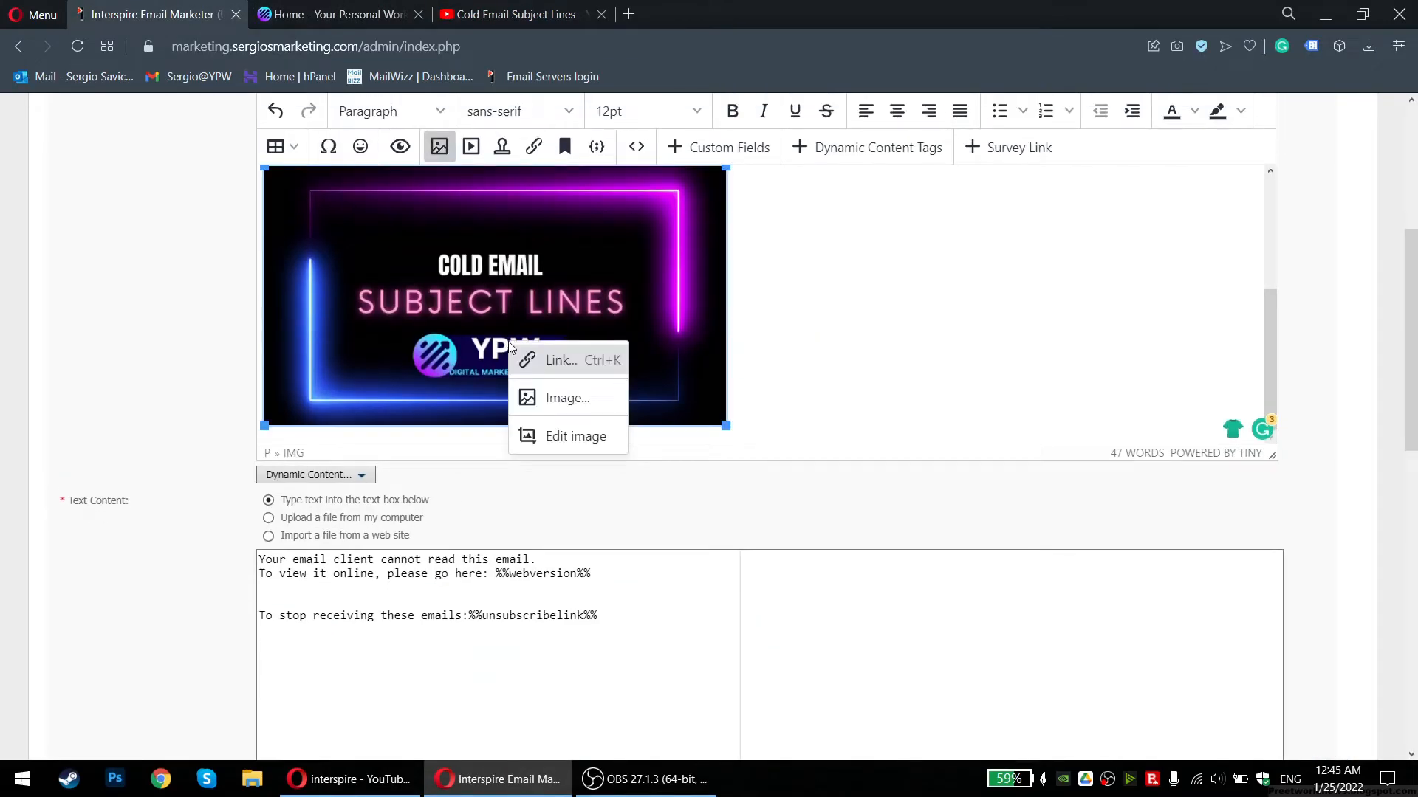
click(561, 362)
key(ctrl+v)
click(672, 468)
click(672, 467)
click(653, 421)
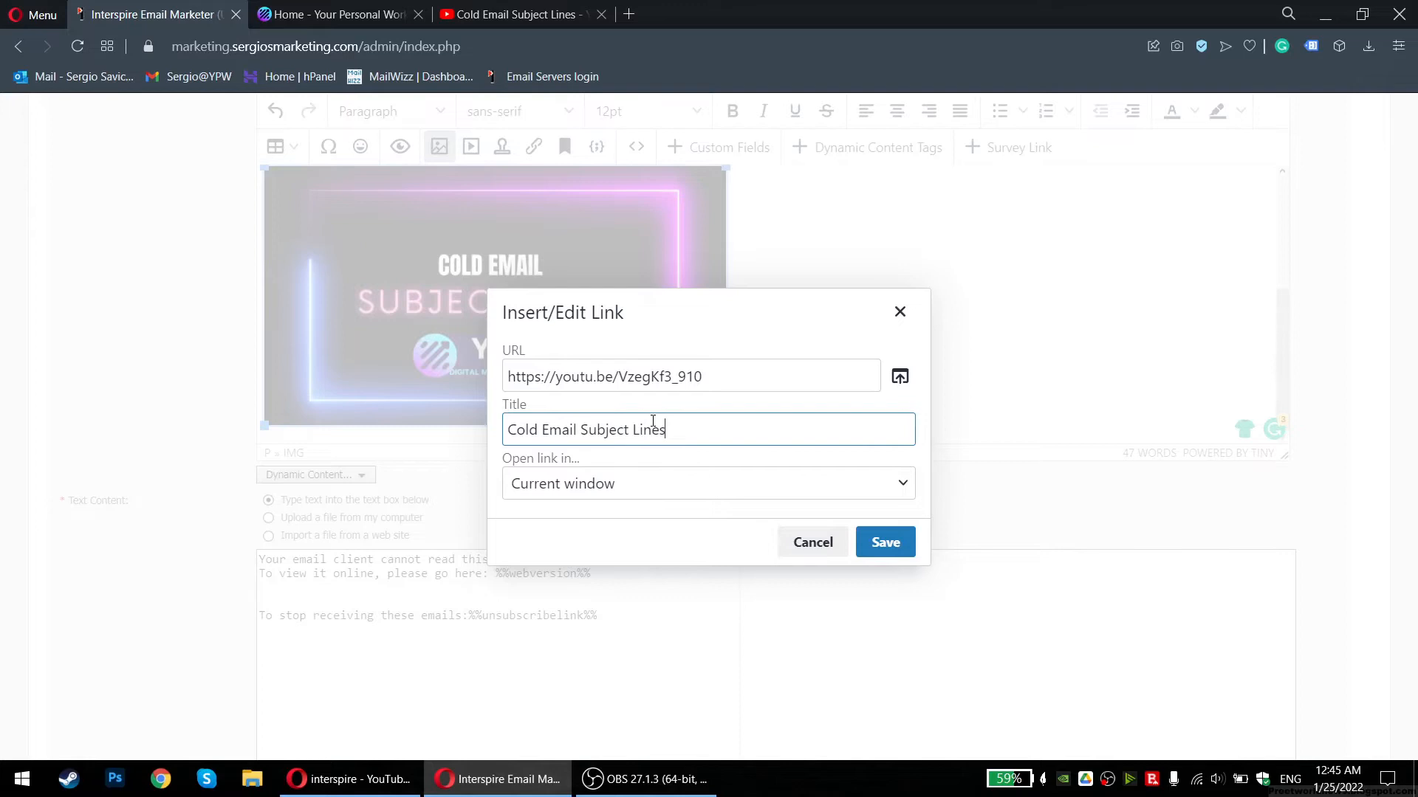
Set the image's YouTube link to open in a new window and save it
click(768, 489)
click(636, 550)
click(882, 542)
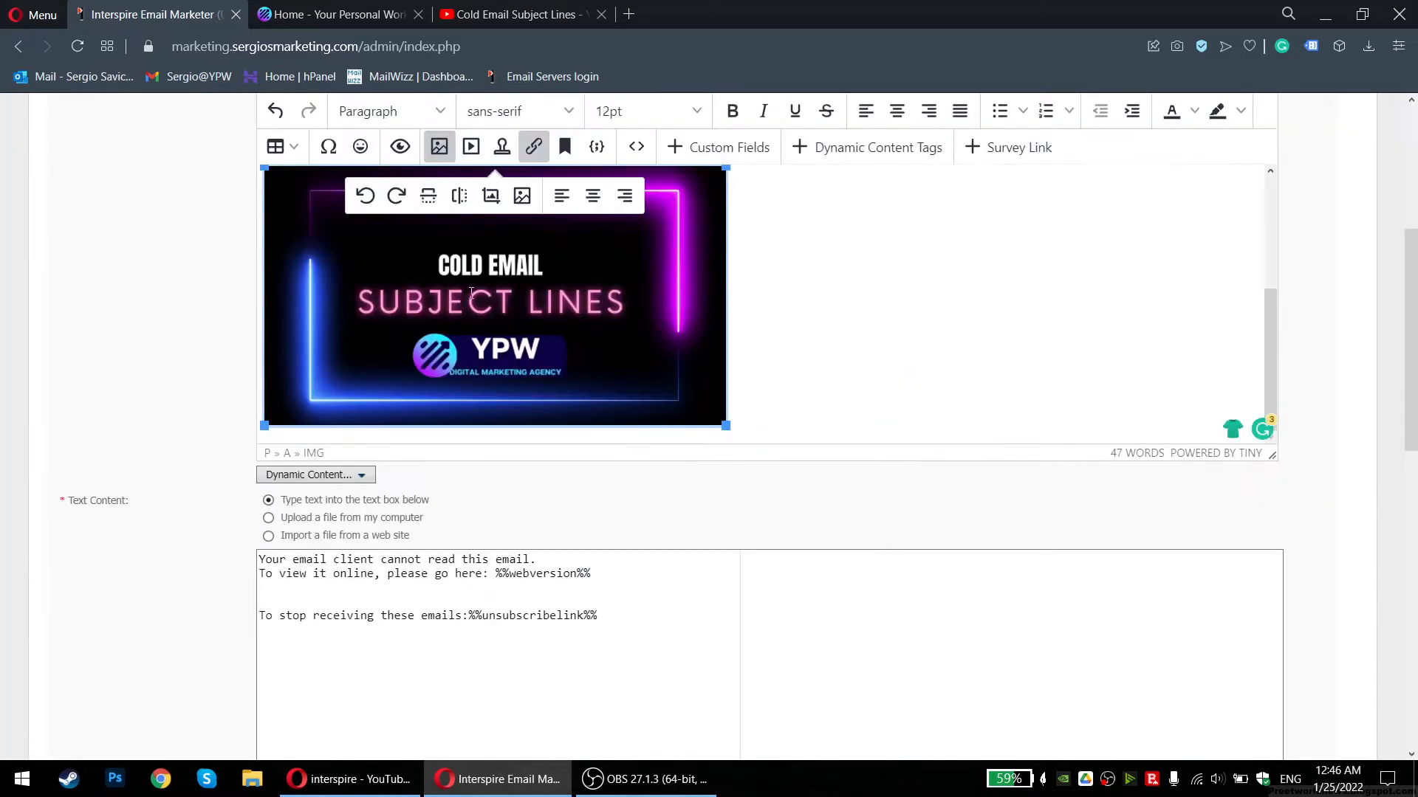
scroll(817, 367, up, 3)
scroll(817, 342, down, 3)
Add stray text on new lines below the image, then delete it again
click(804, 336)
key(Return)
text(Se)
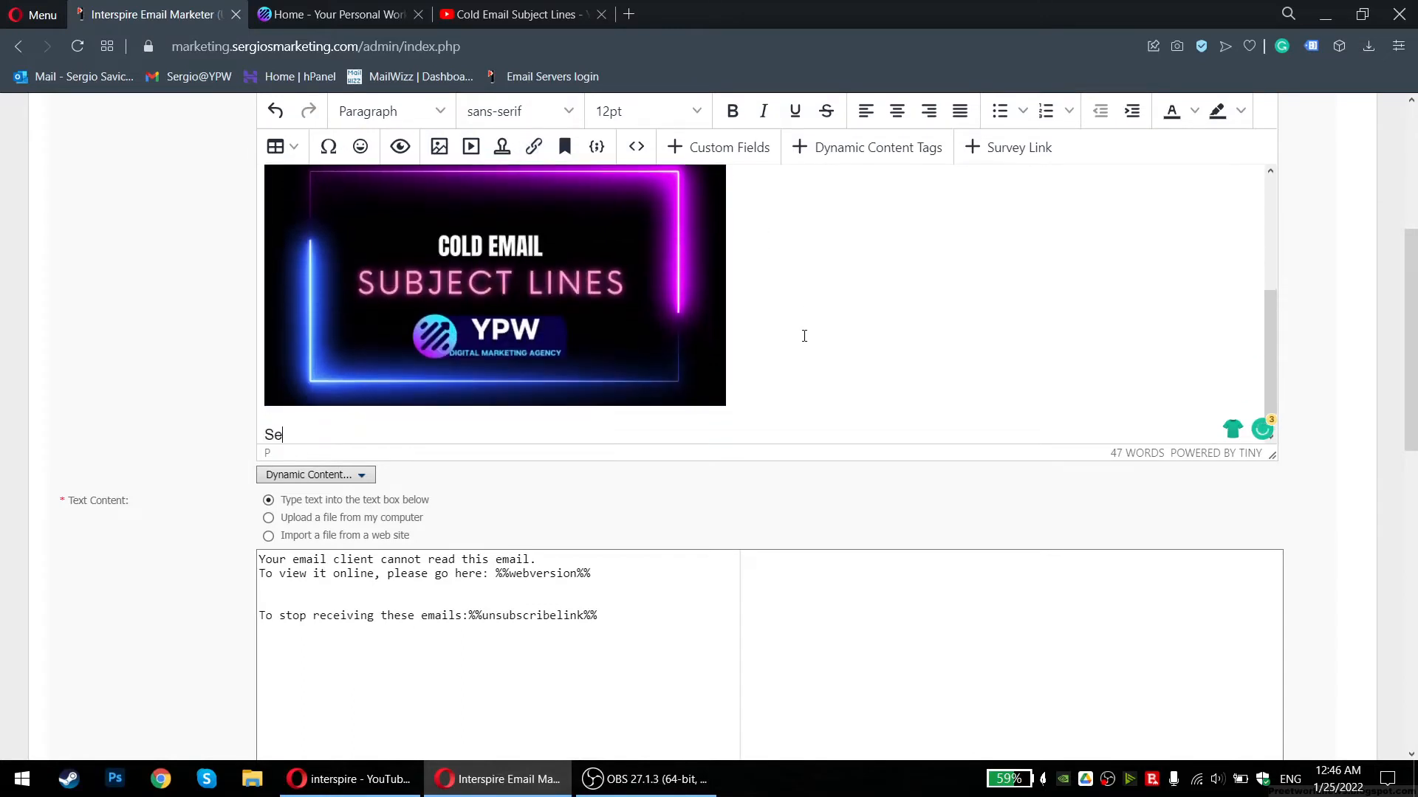
text(rgio)
key(shift+Return)
text(85)
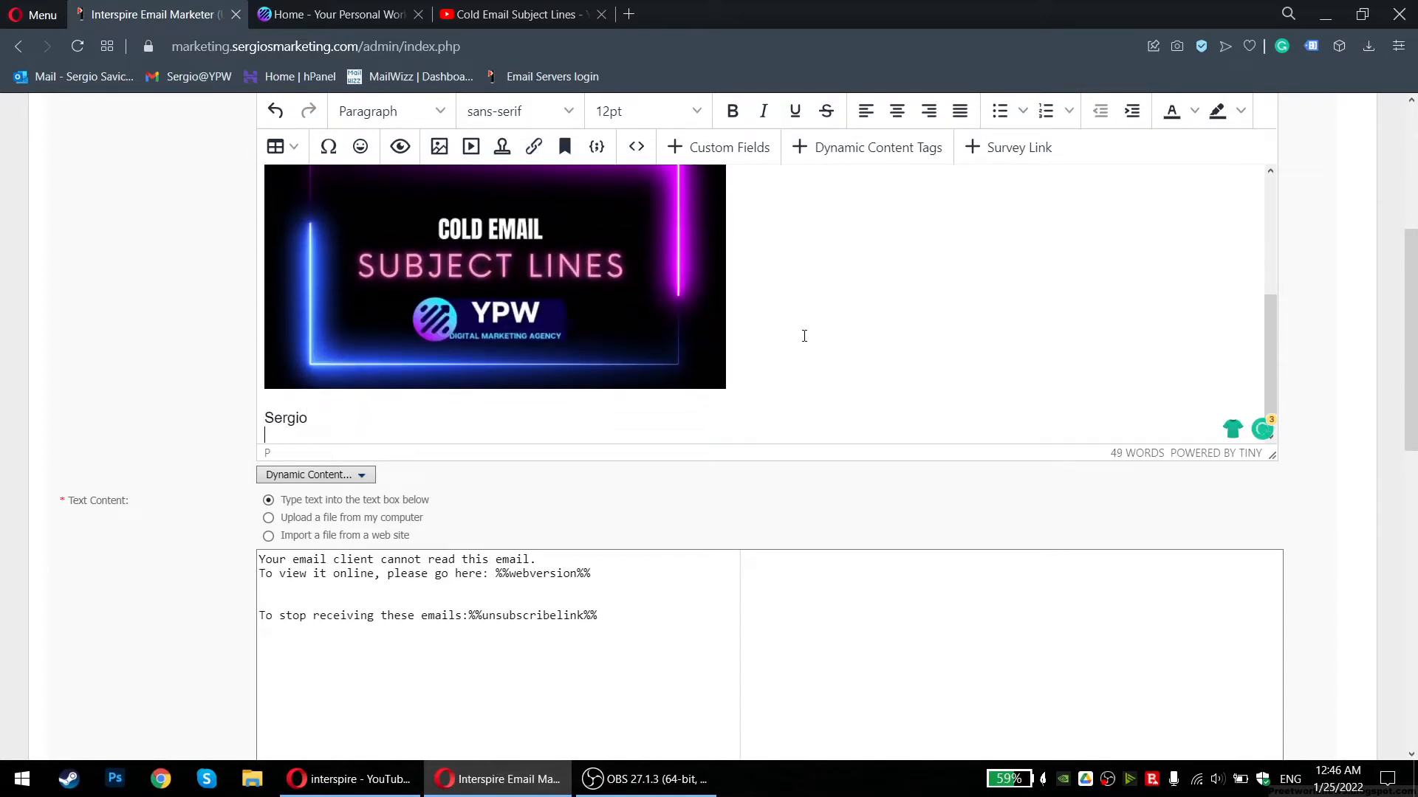
key(BackSpace)
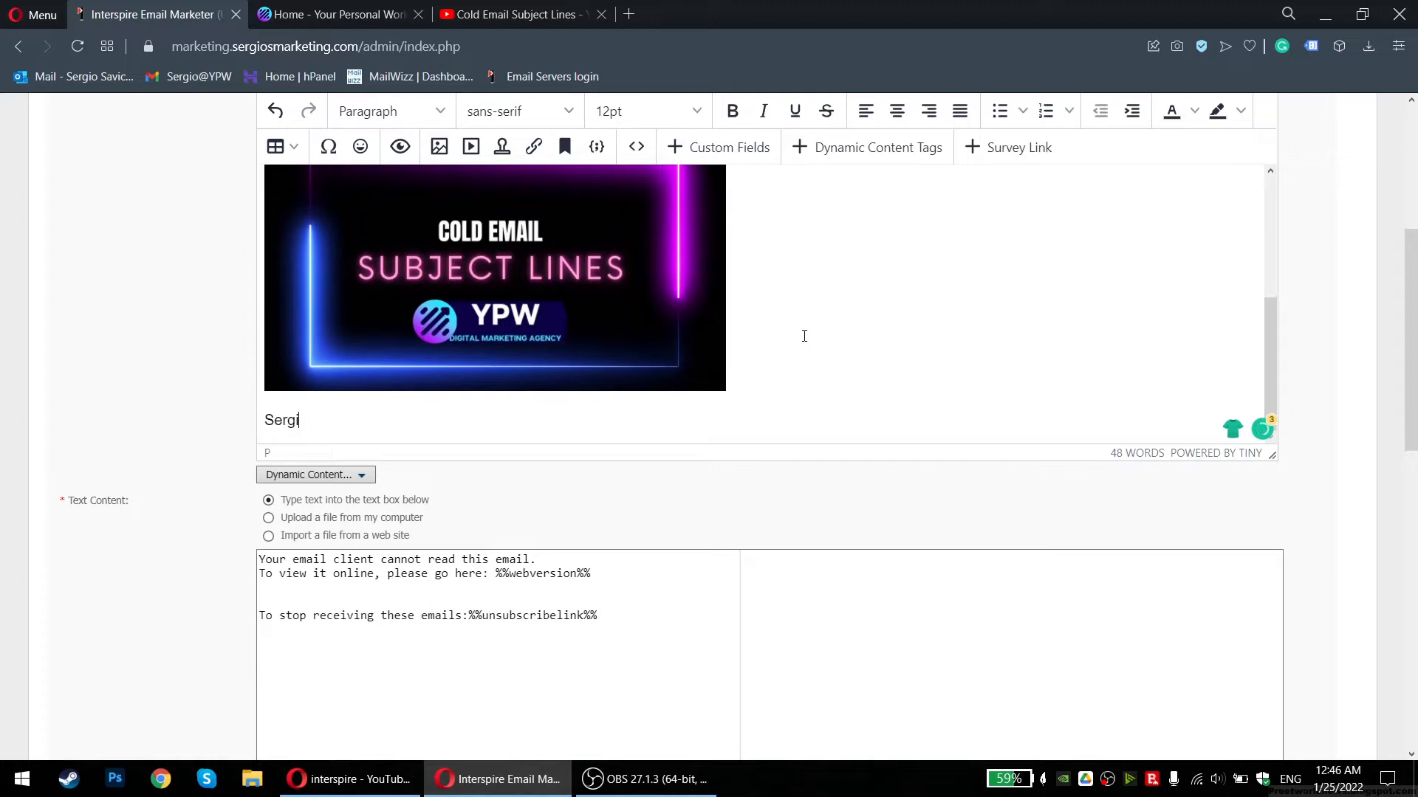
key(BackSpace)
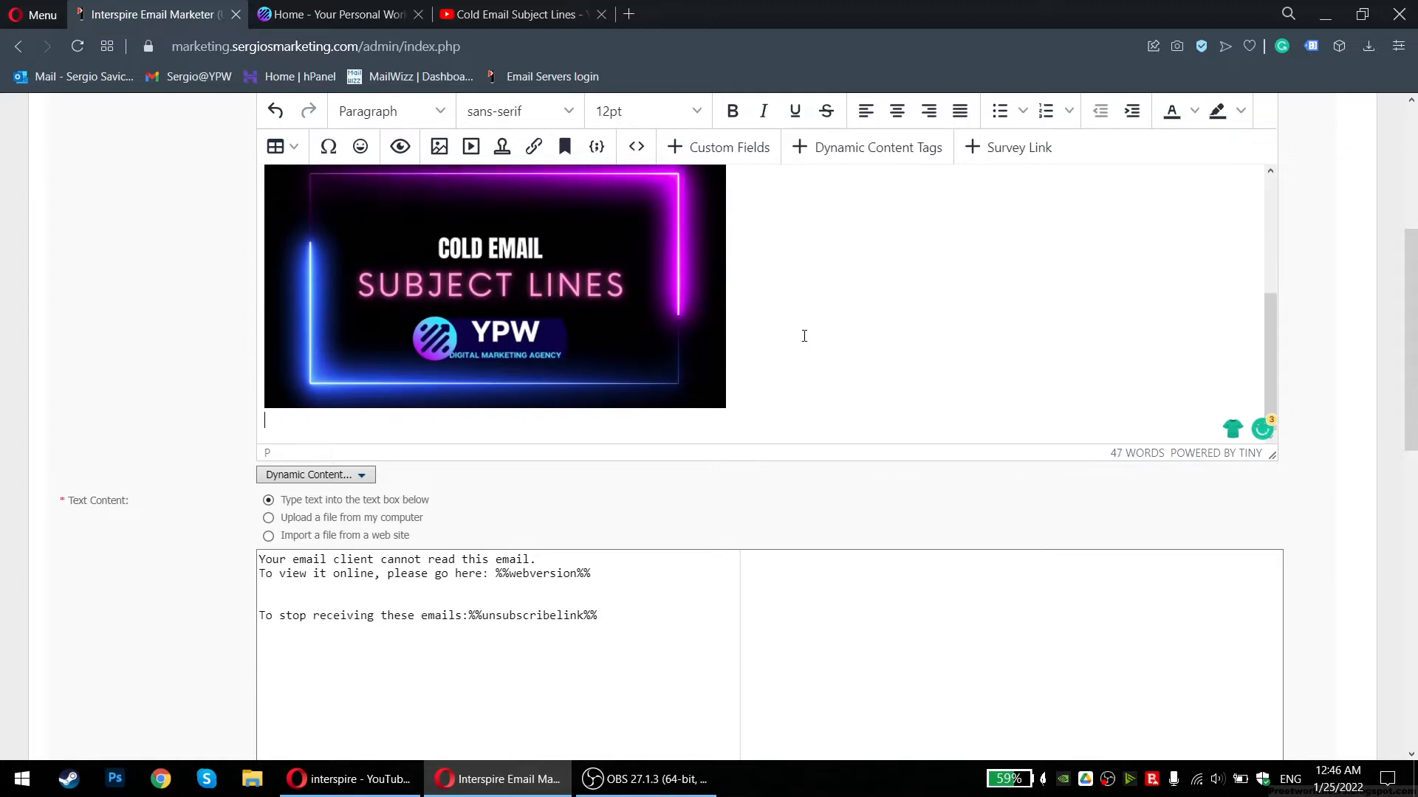
key(BackSpace)
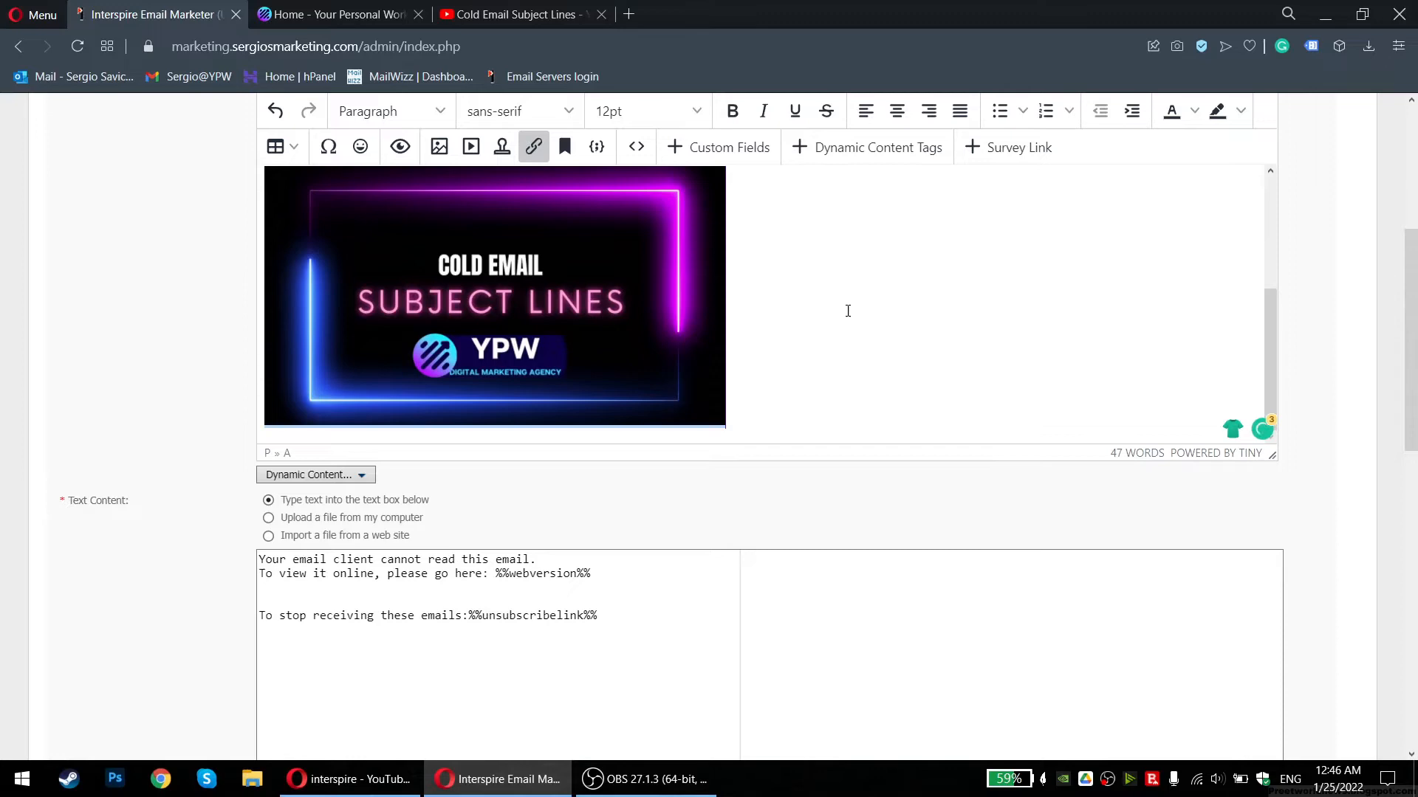
Paste the video URL on the line below the image and select it
scroll(838, 308, up, 5)
scroll(767, 306, down, 3)
scroll(646, 273, down, 4)
scroll(228, 488, up, 4)
scroll(227, 488, up, 3)
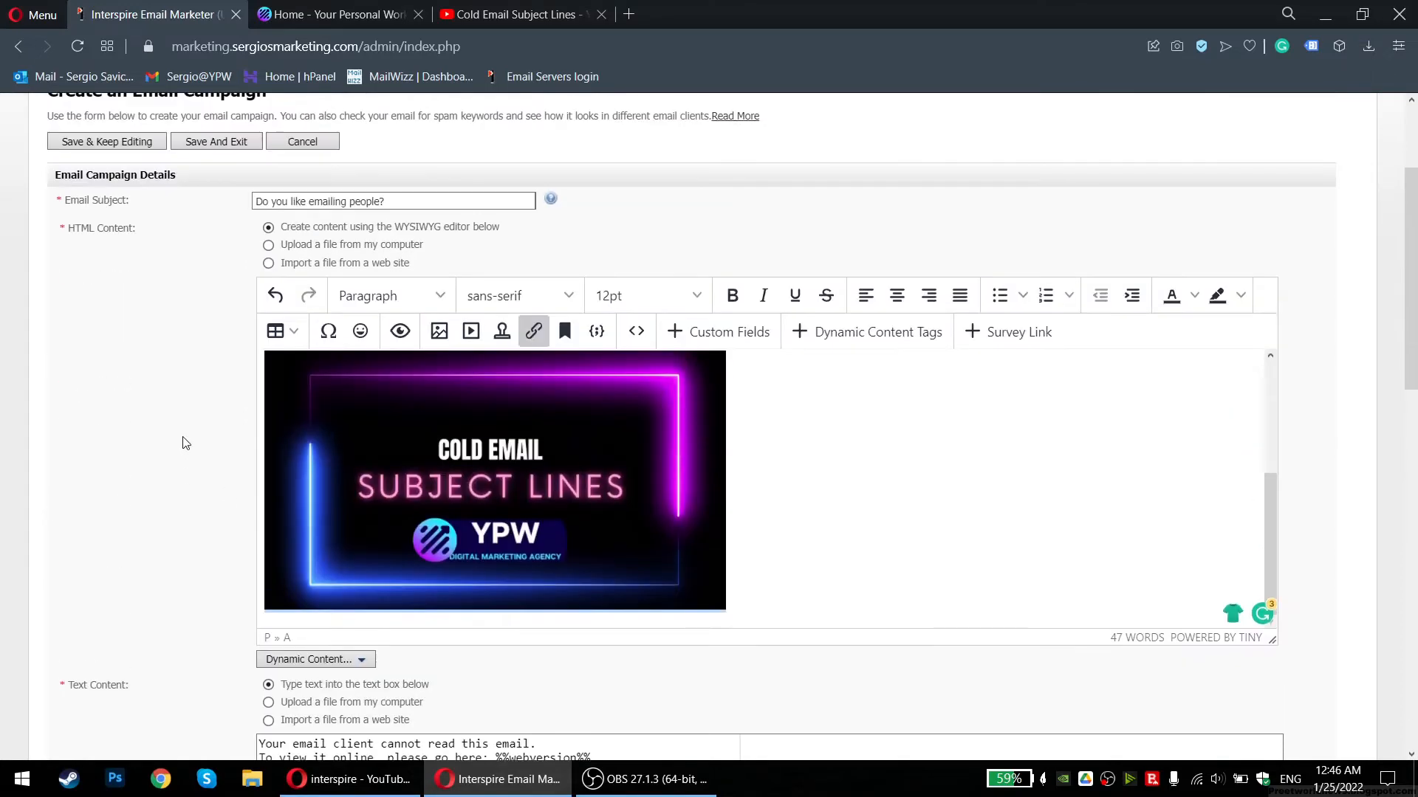
click(827, 533)
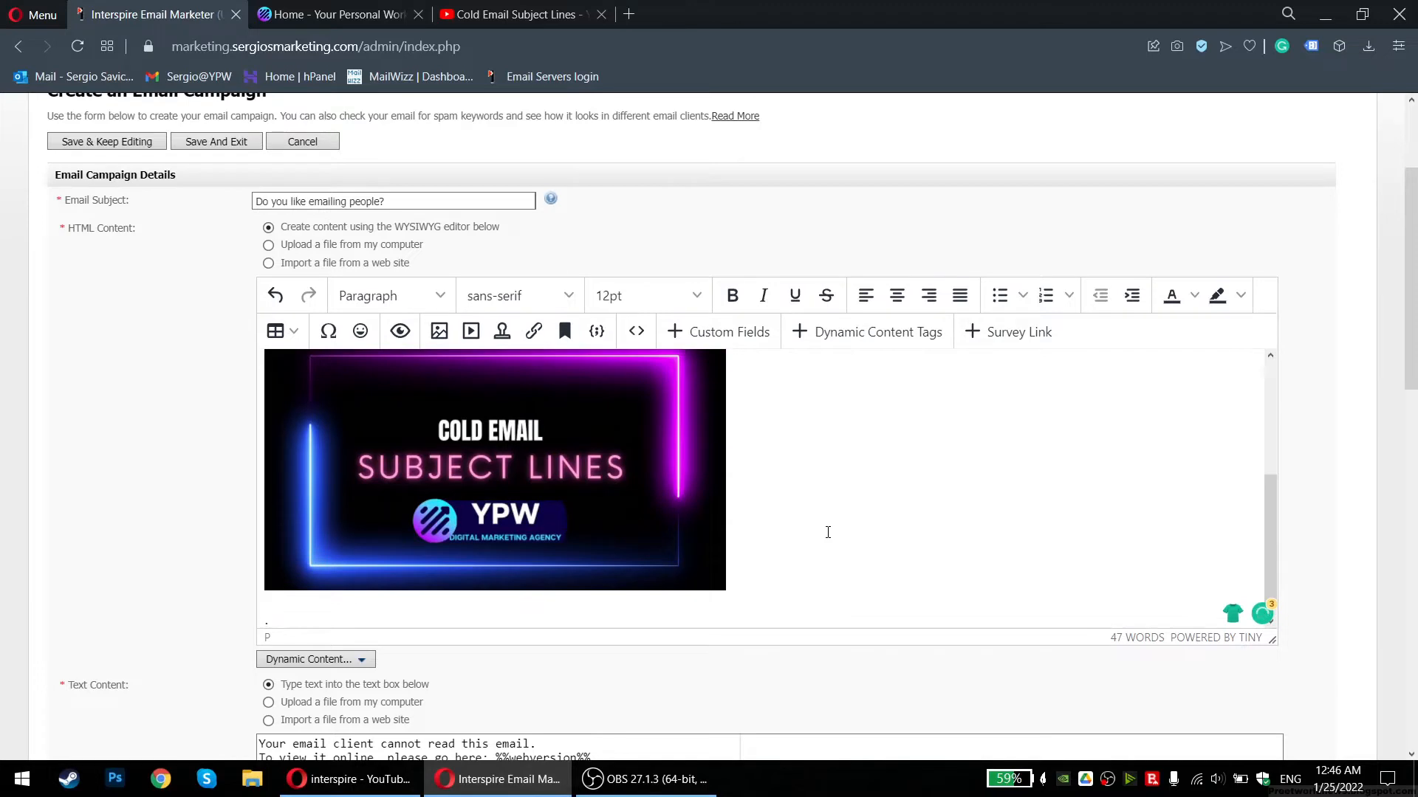
text(https://youtu.be/VzegKf3_910)
drag(453, 618, 262, 620)
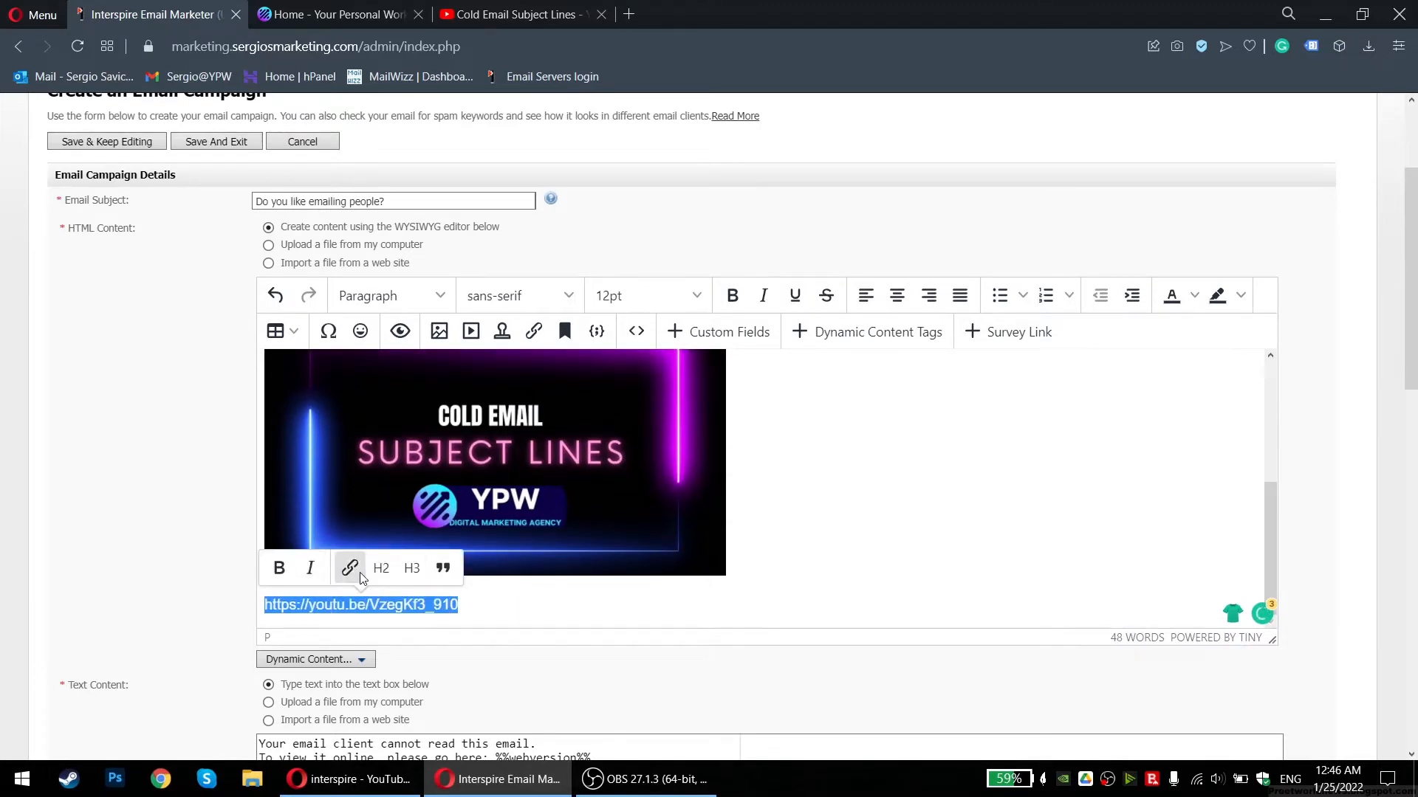
click(539, 604)
drag(539, 604, 244, 615)
Format the URL line as Heading 3, then revert it to normal paragraph text
click(411, 568)
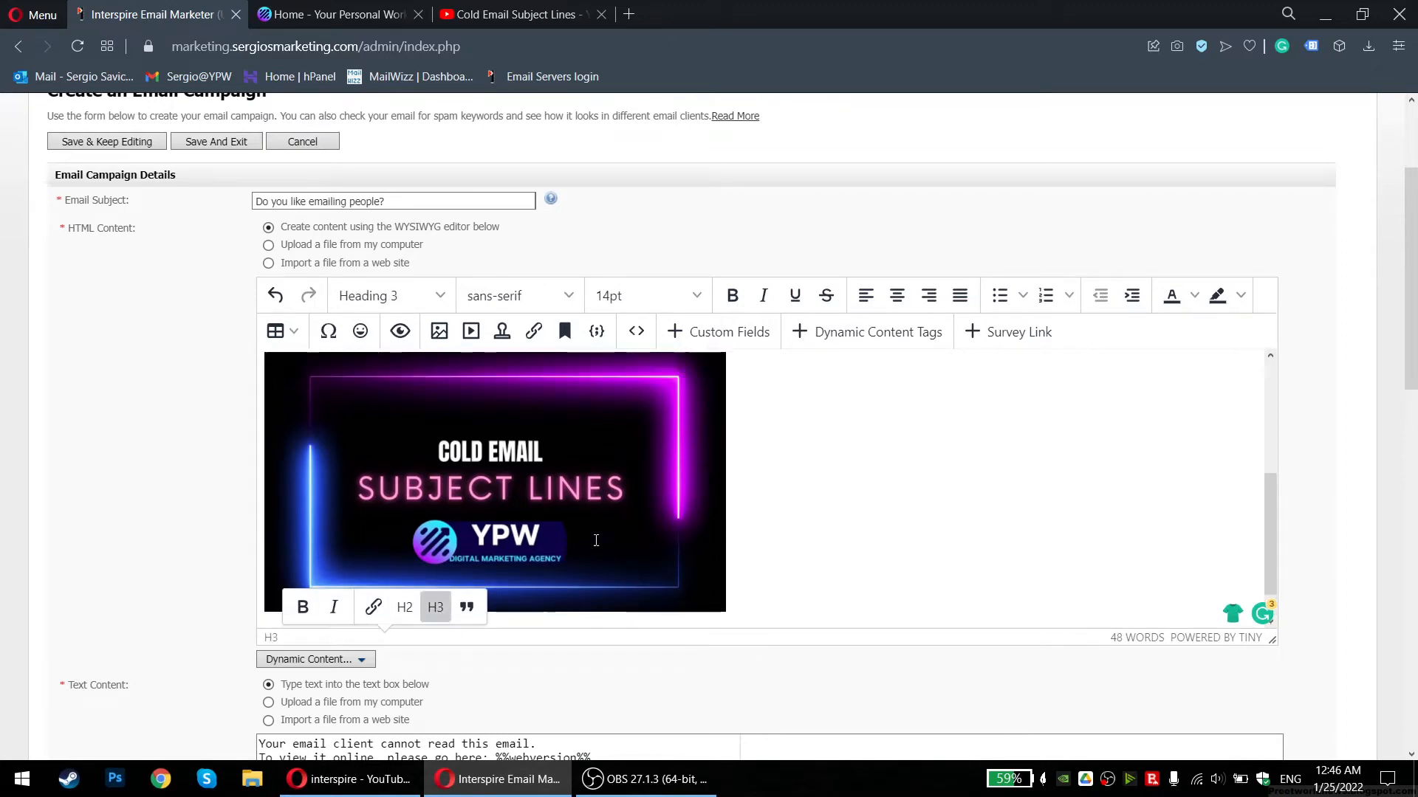
scroll(539, 471, down, 5)
scroll(539, 457, up, 3)
click(583, 418)
drag(584, 418, 259, 418)
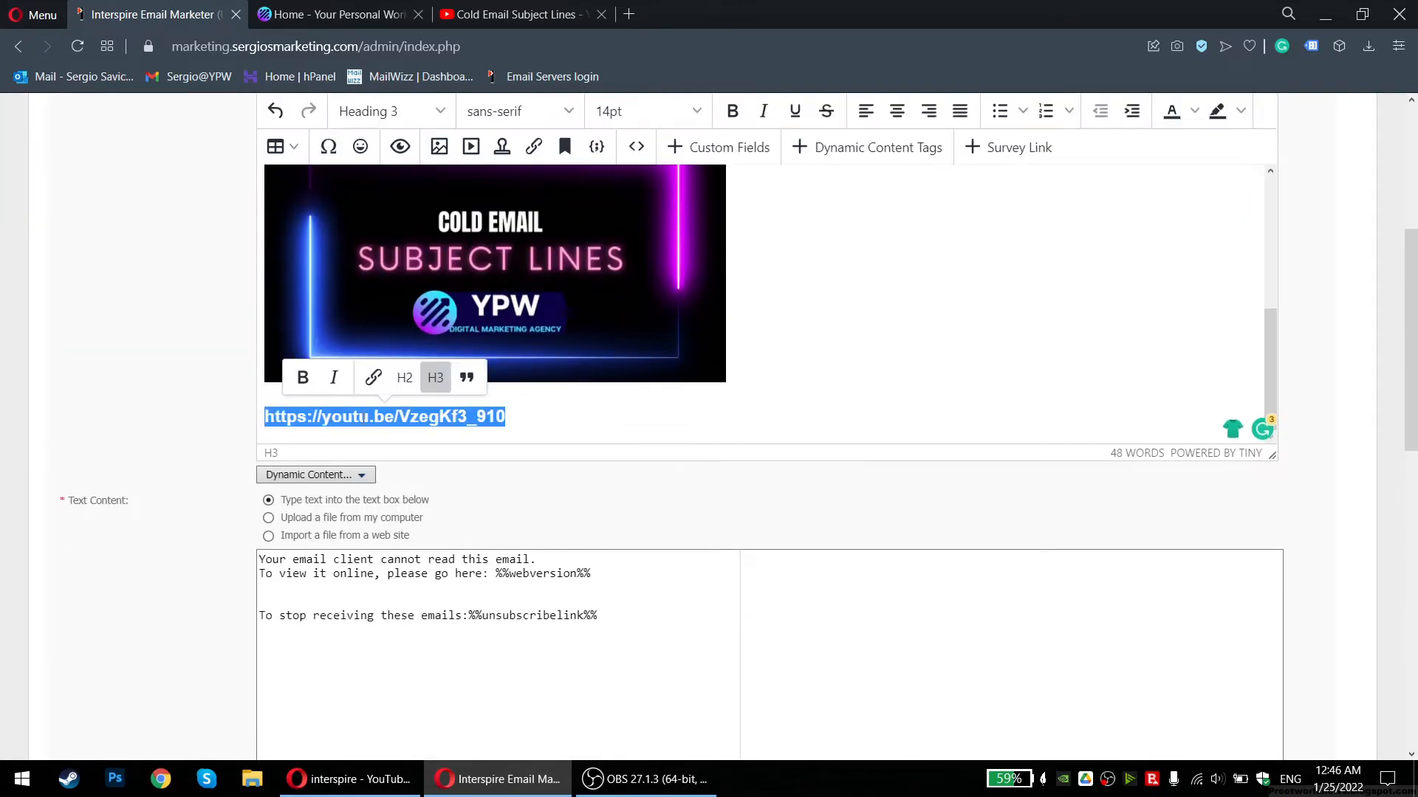
click(432, 385)
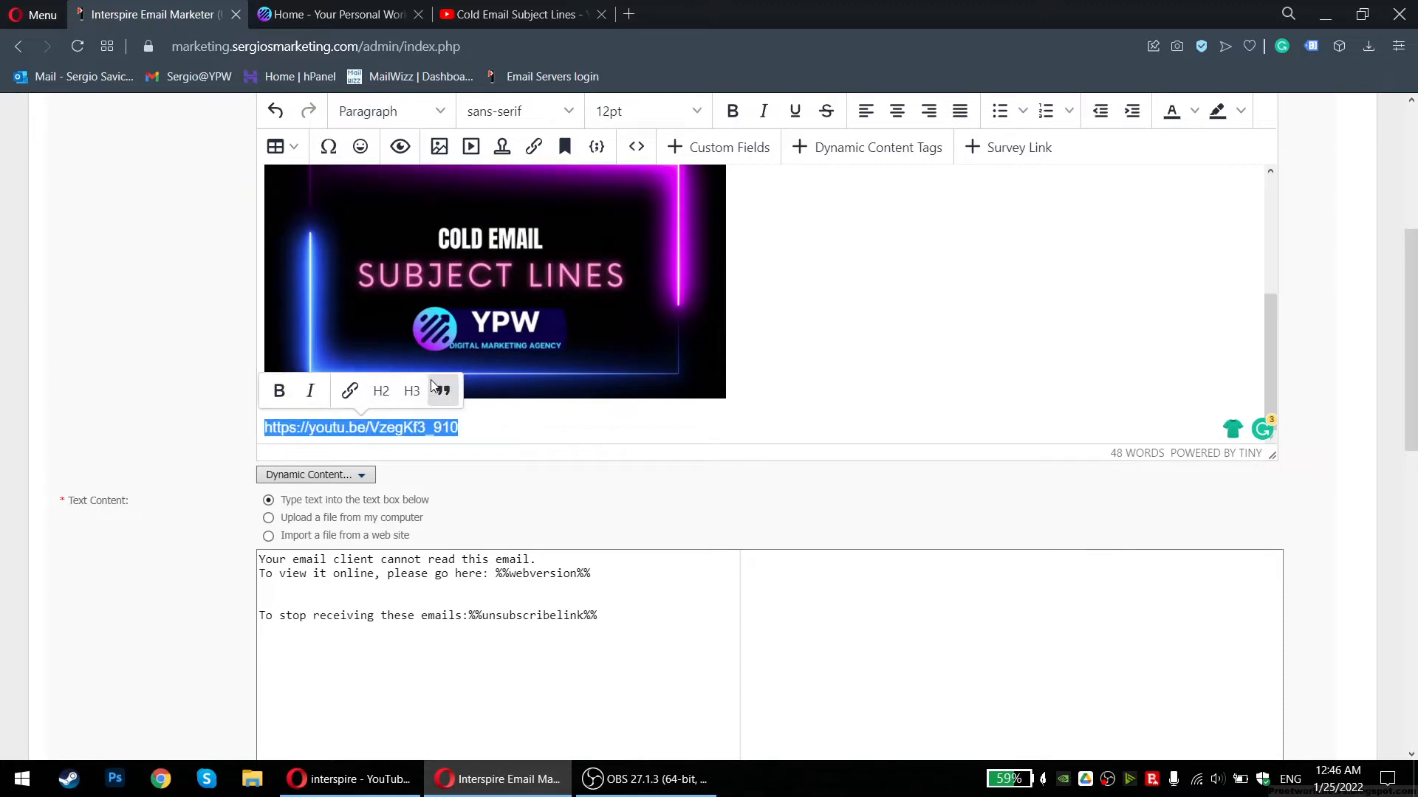
click(350, 390)
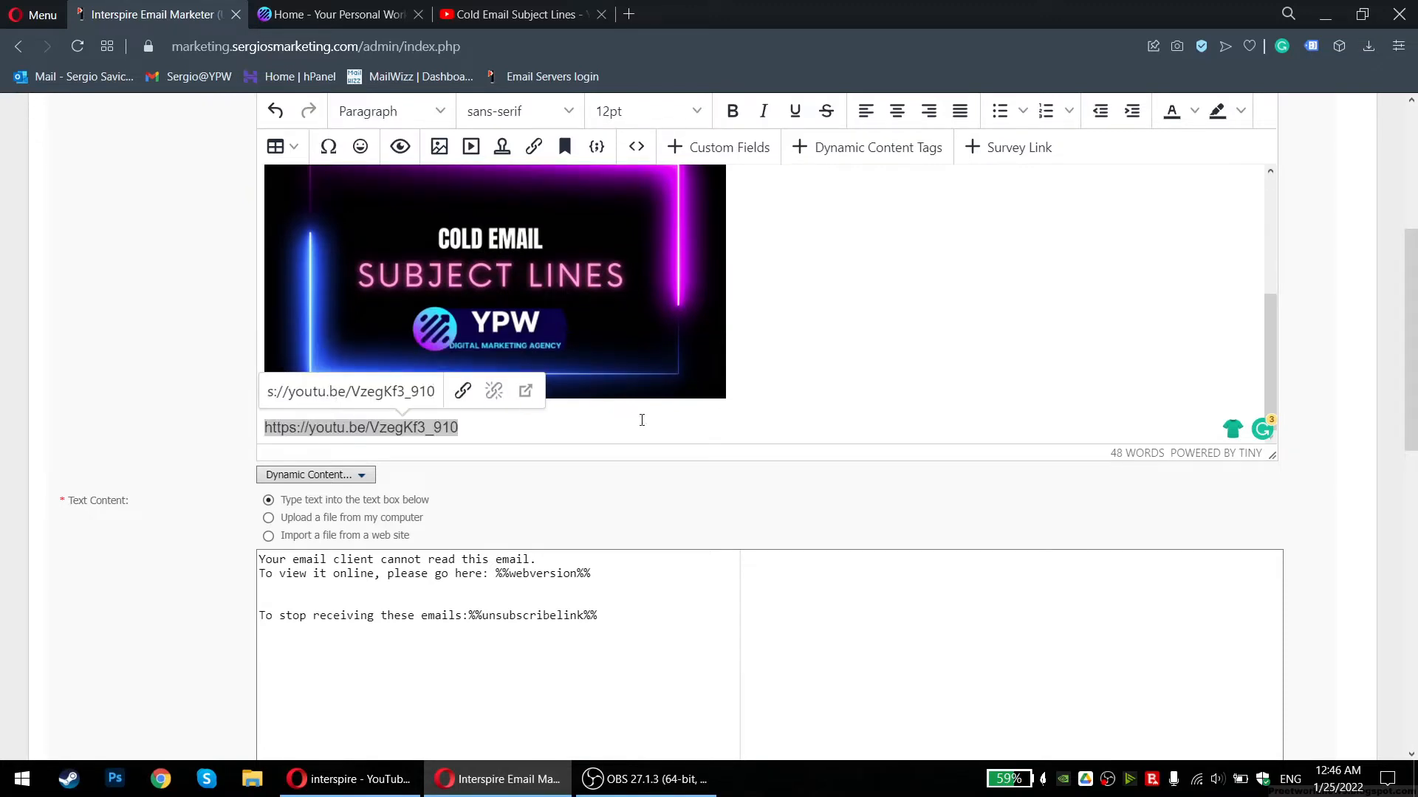
click(659, 427)
drag(459, 427, 264, 429)
key(ctrl+c)
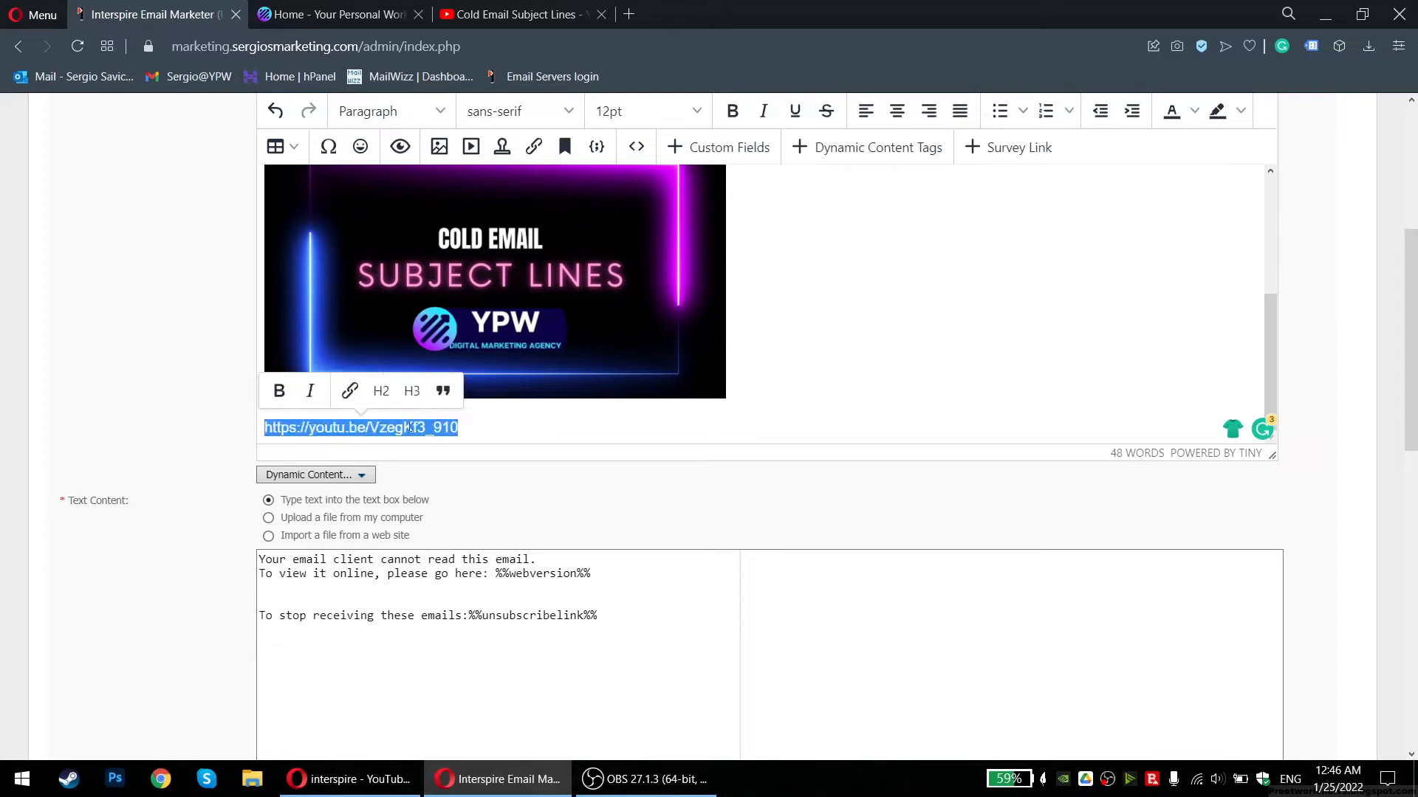
click(347, 389)
key(ctrl+v)
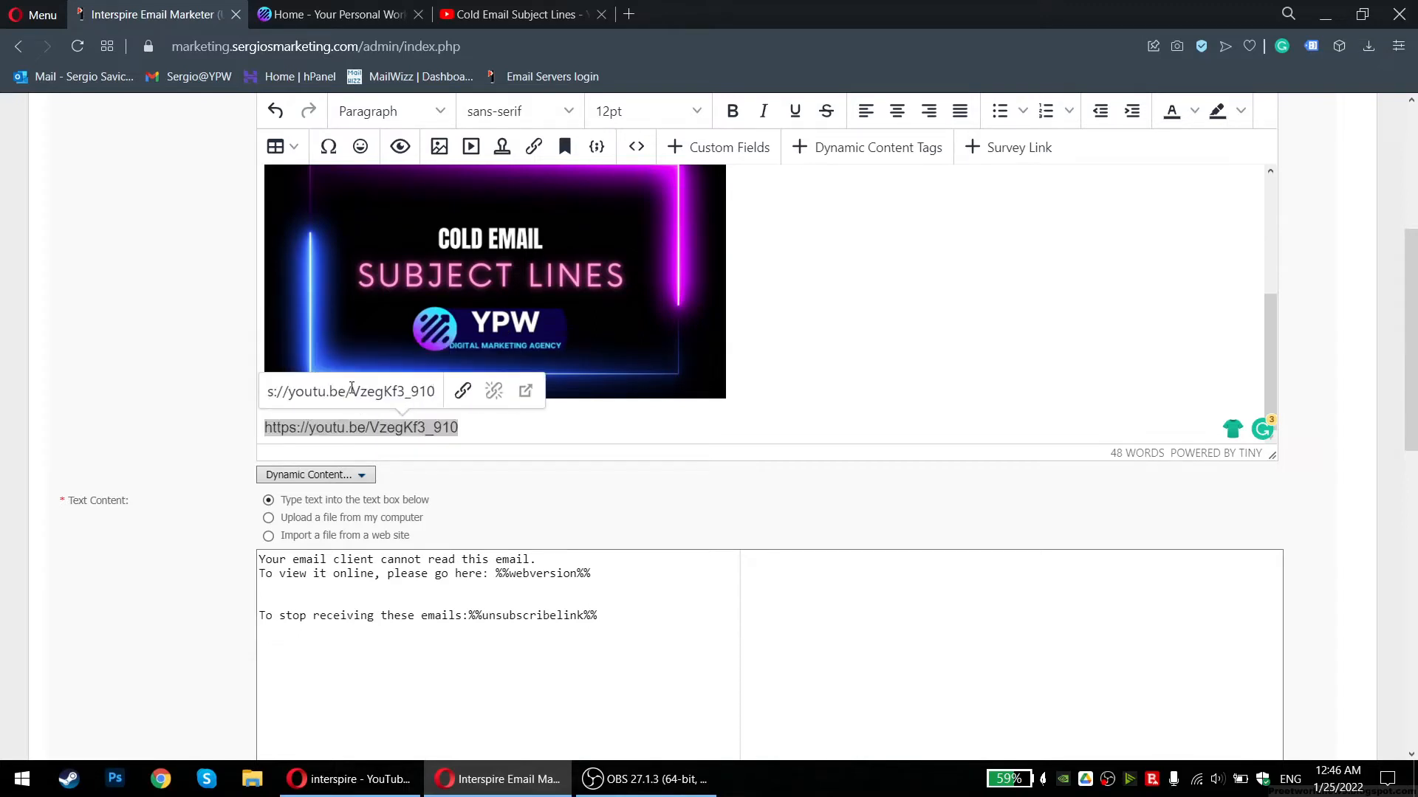
key(Return)
Check the link on the image, then deselect it
scroll(588, 422, up, 3)
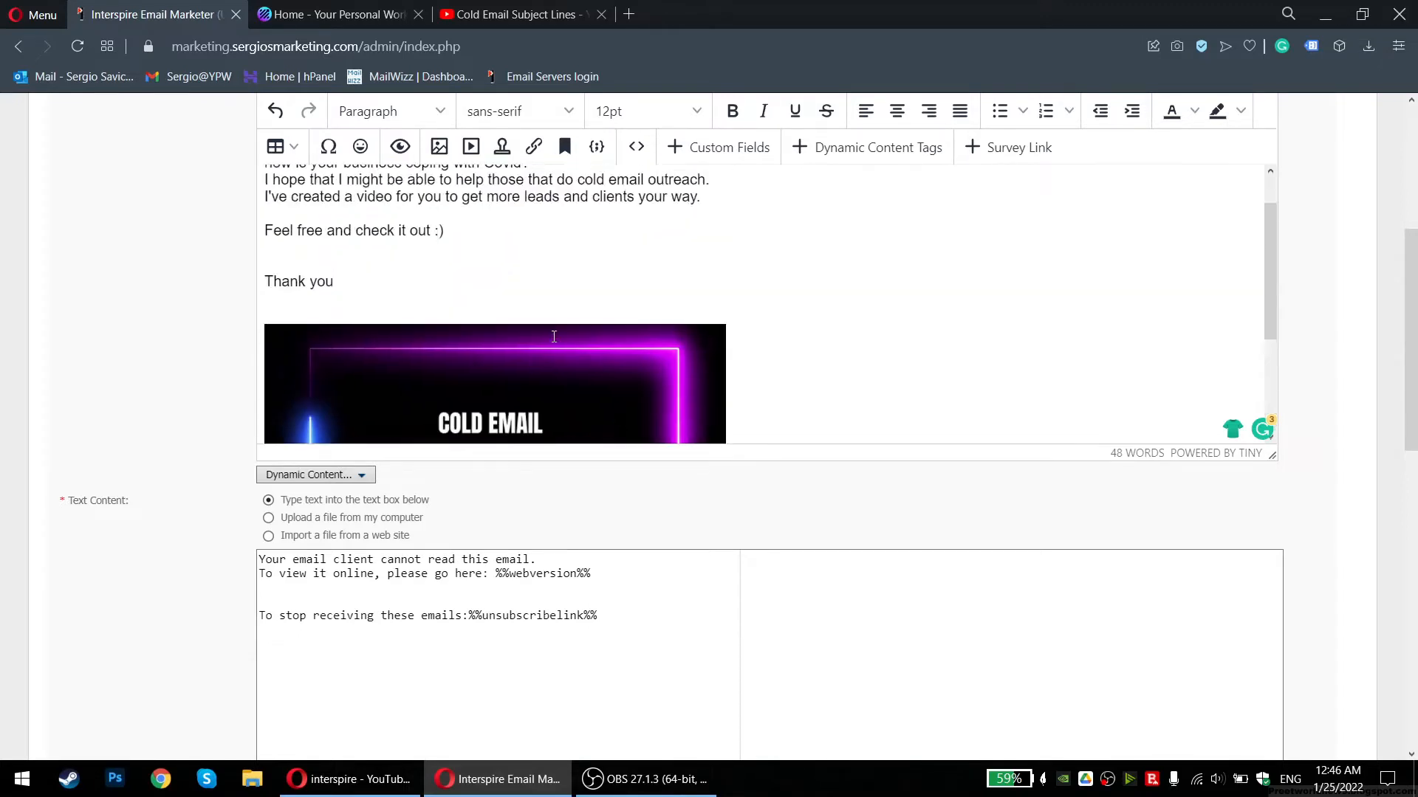
scroll(557, 339, down, 3)
click(434, 297)
scroll(885, 355, down, 1)
click(885, 356)
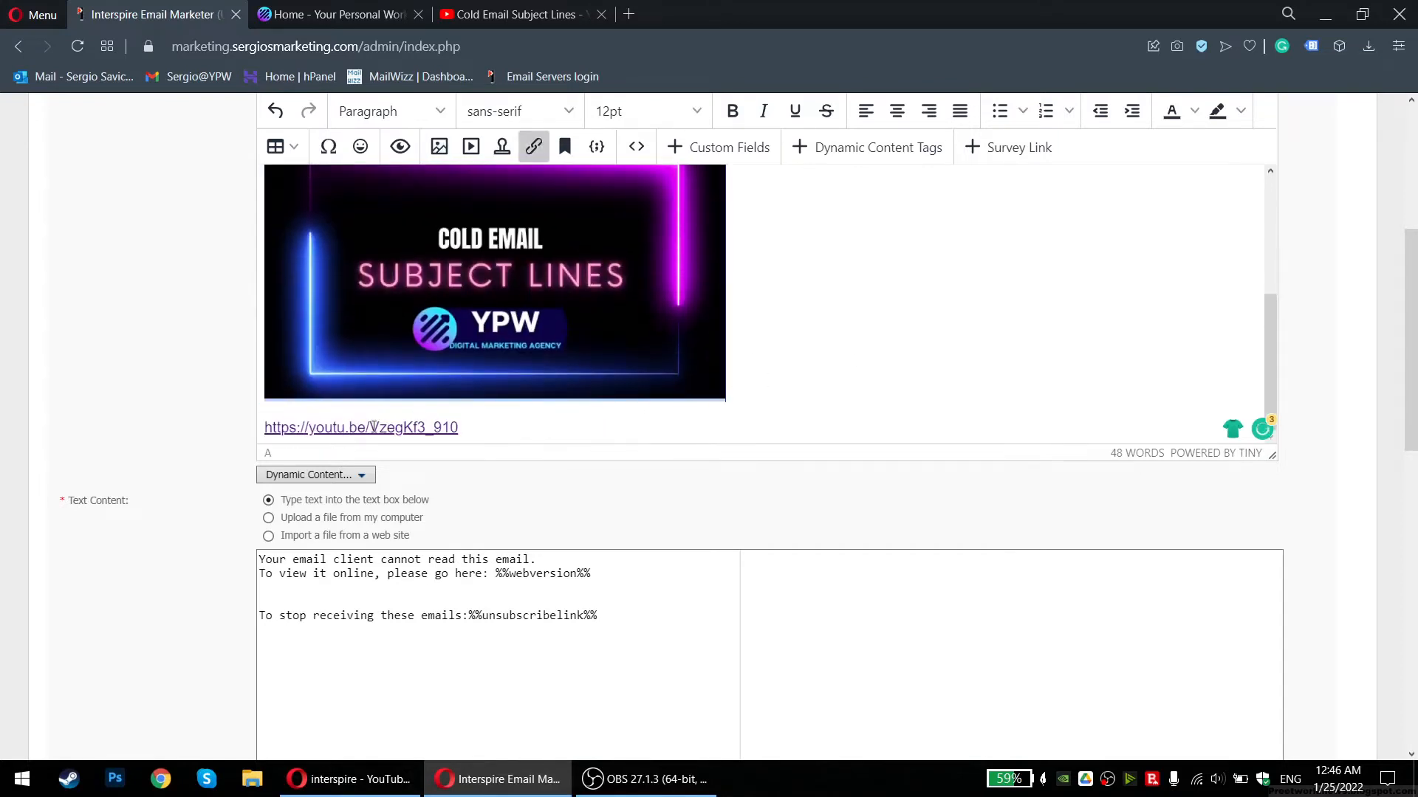
scroll(487, 310, up, 3)
Preview the email and close the preview
click(401, 147)
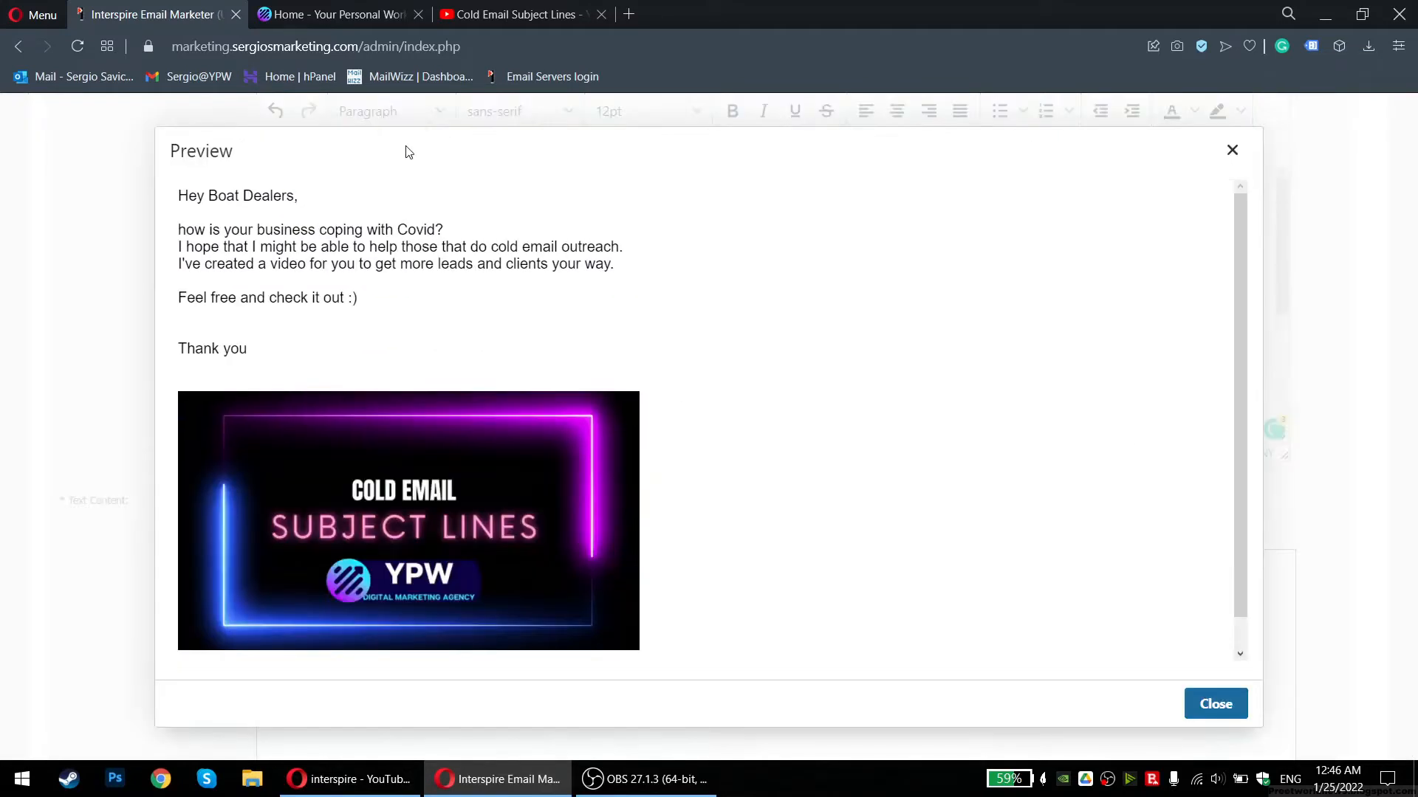
scroll(331, 471, down, 1)
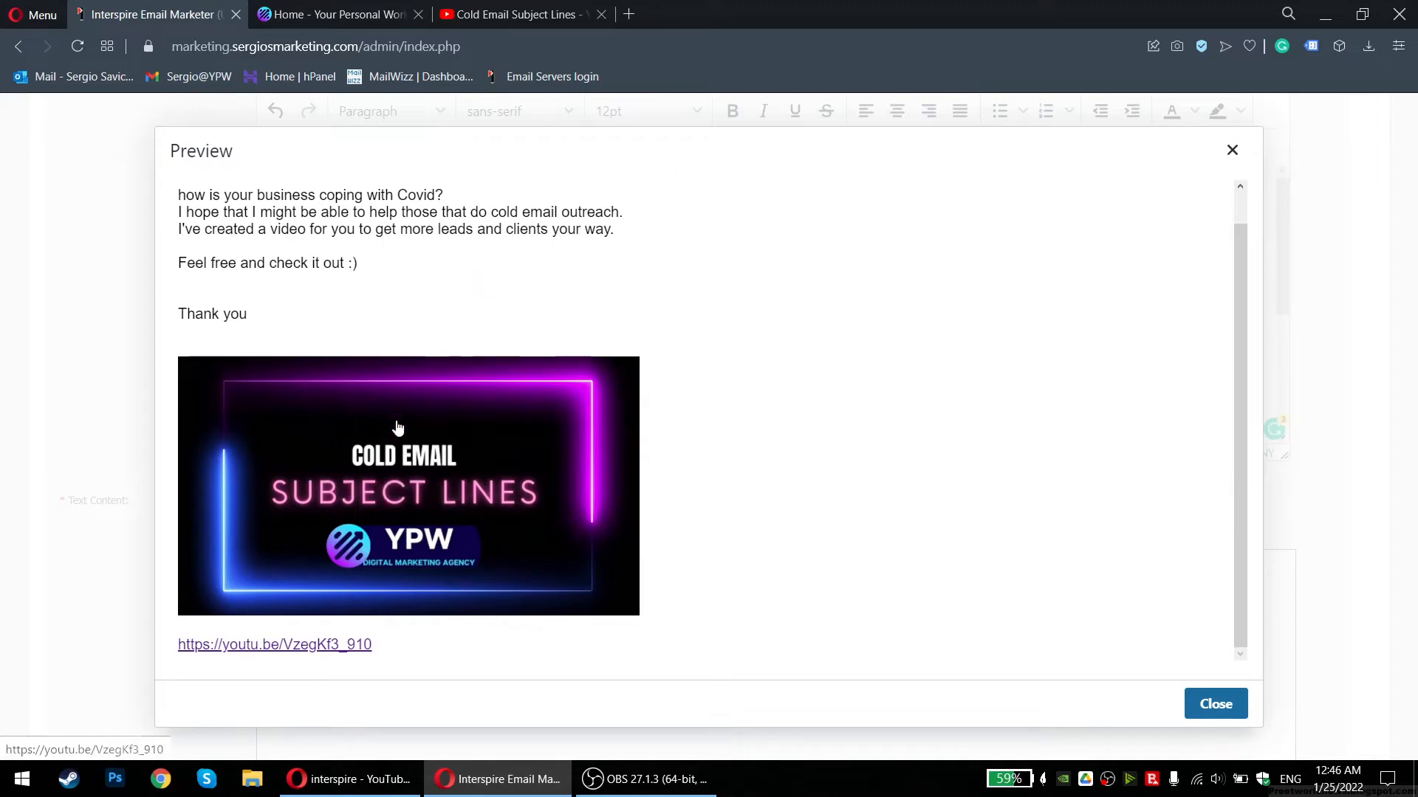
scroll(652, 452, up, 1)
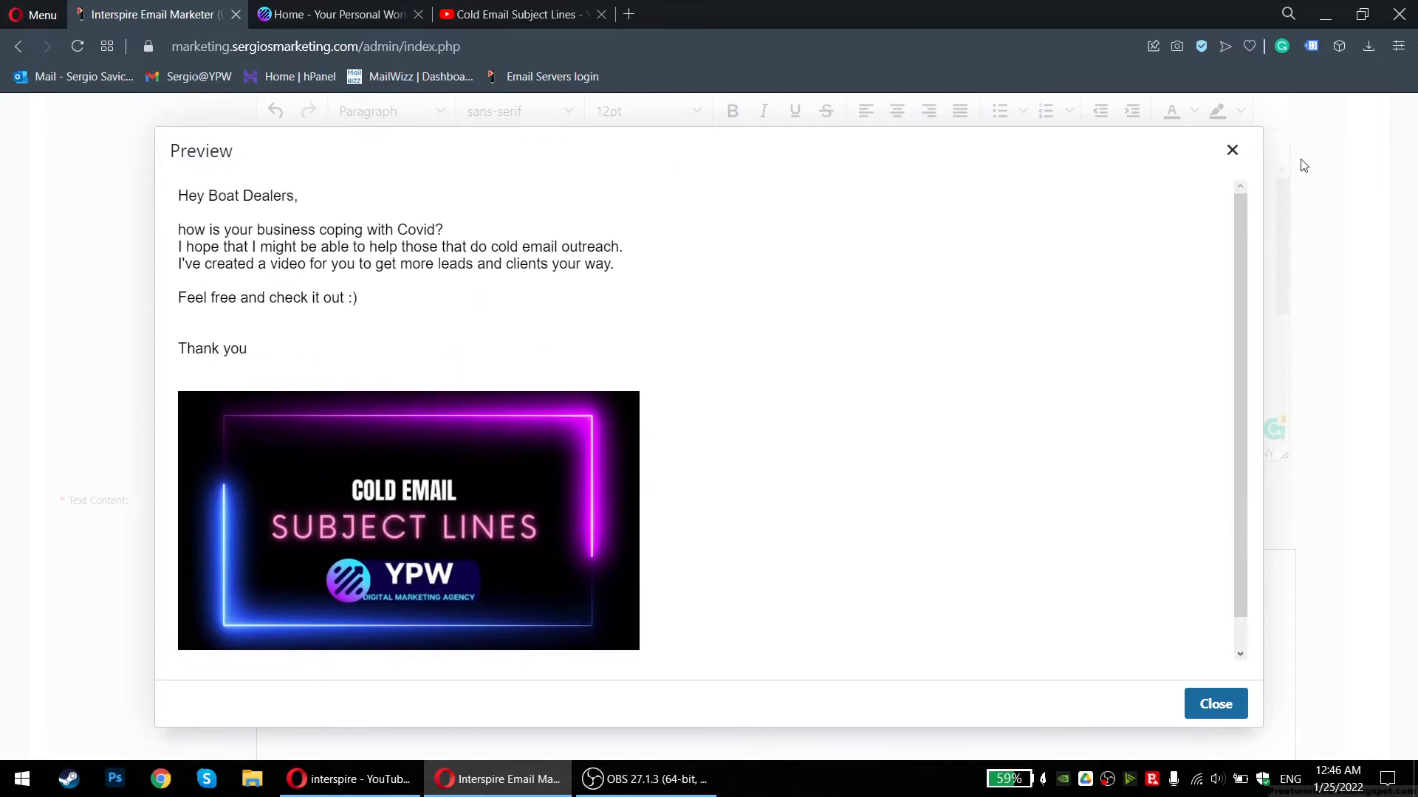
click(1232, 150)
scroll(661, 413, down, 3)
scroll(676, 189, up, 3)
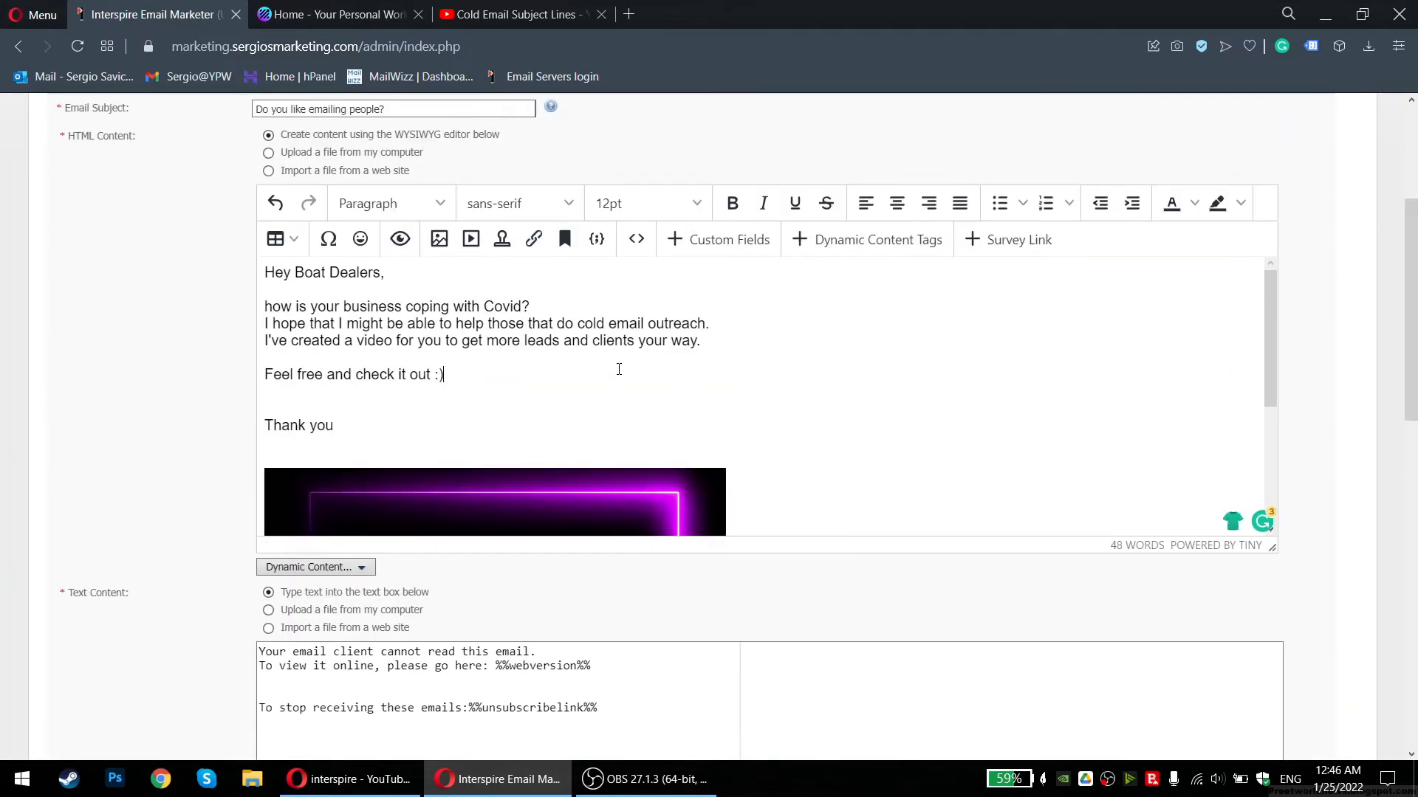
Centre-align the whole email body and preview the result
key(ctrl+a)
key(ctrl+c)
click(897, 204)
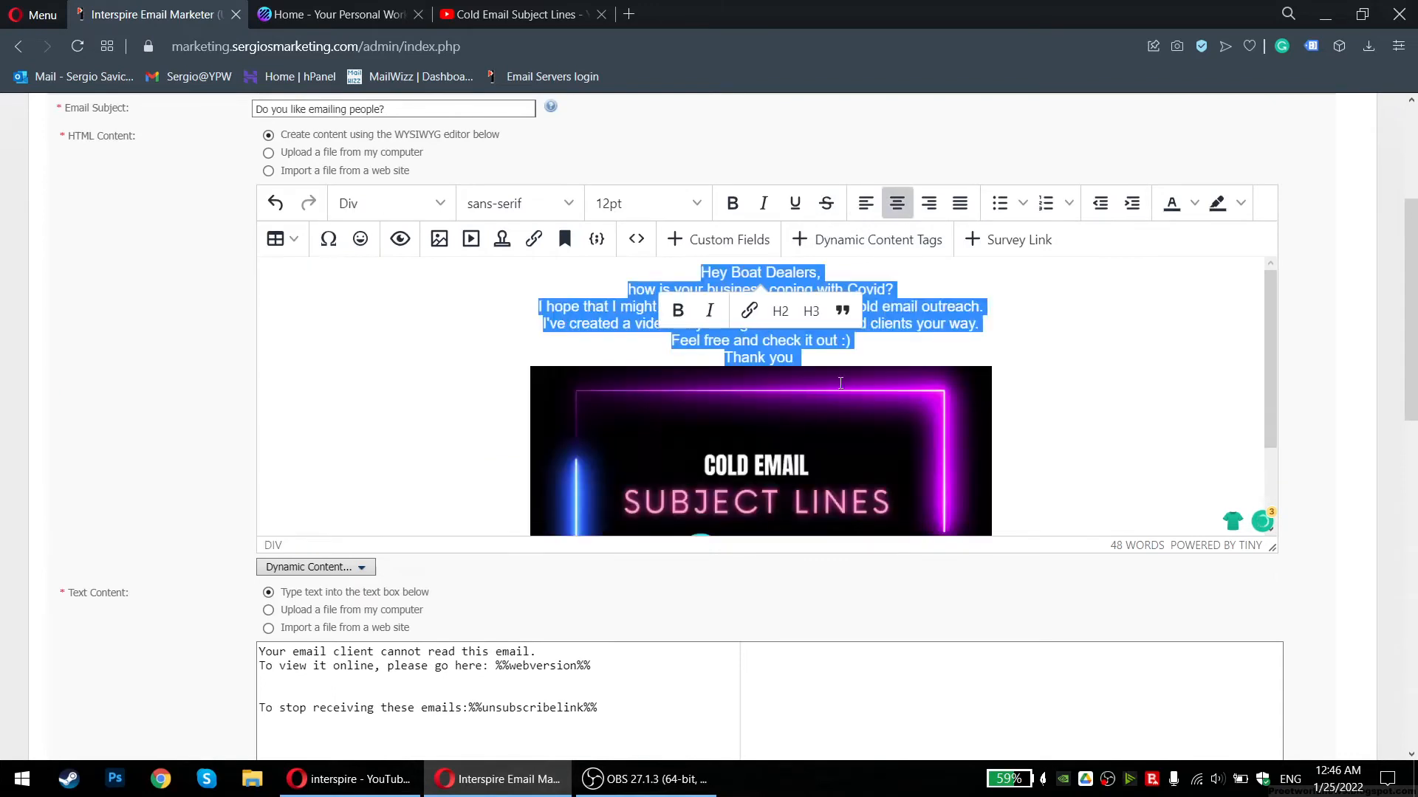
click(393, 339)
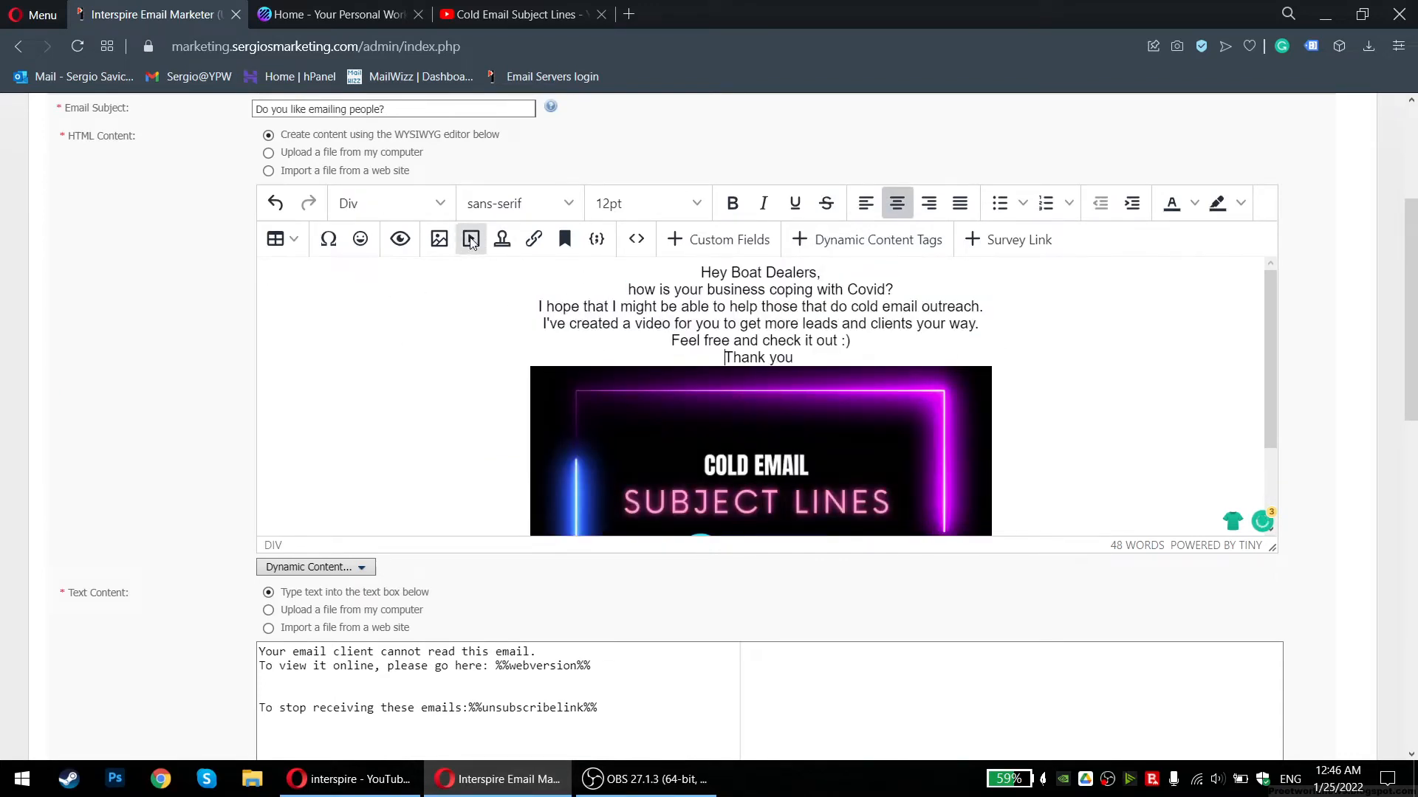
click(399, 238)
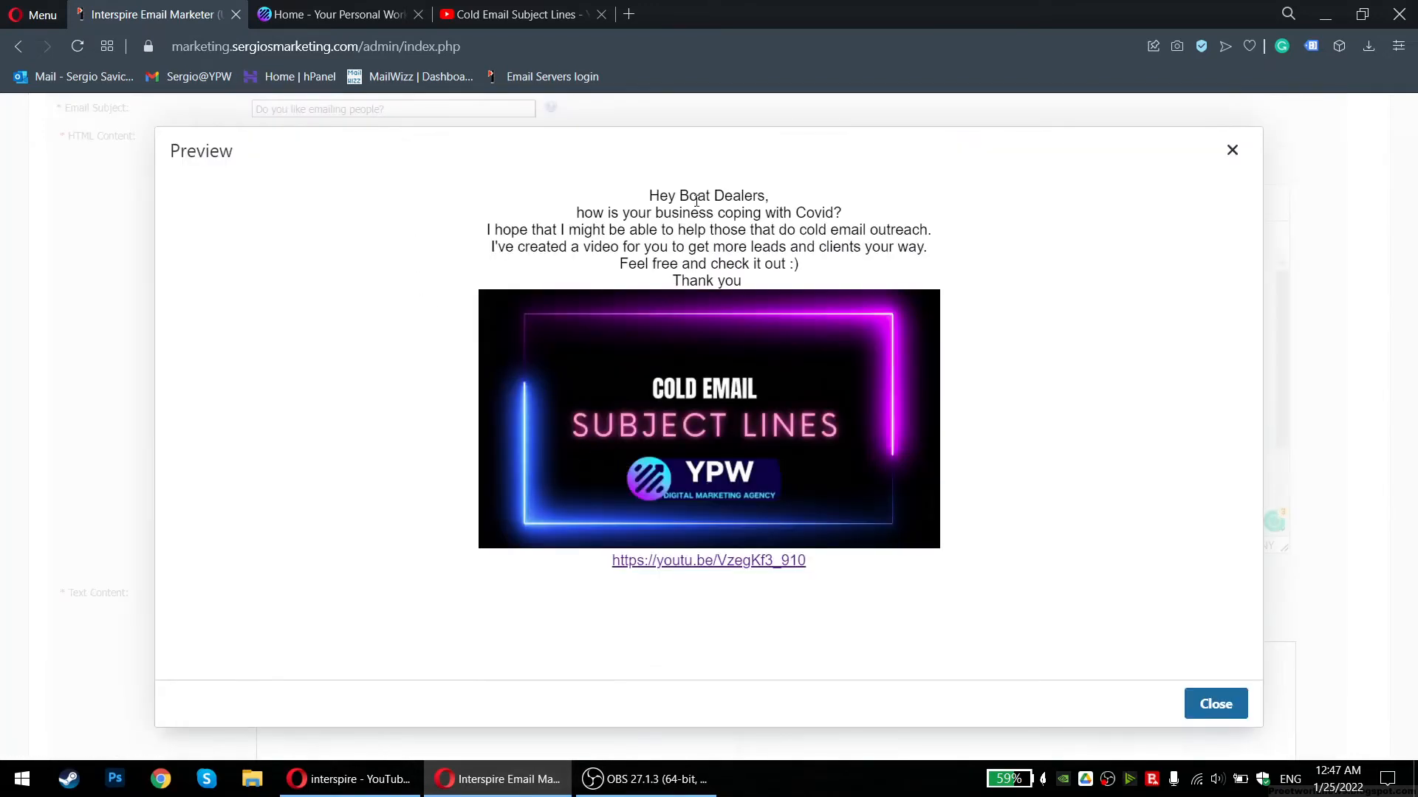
click(1240, 153)
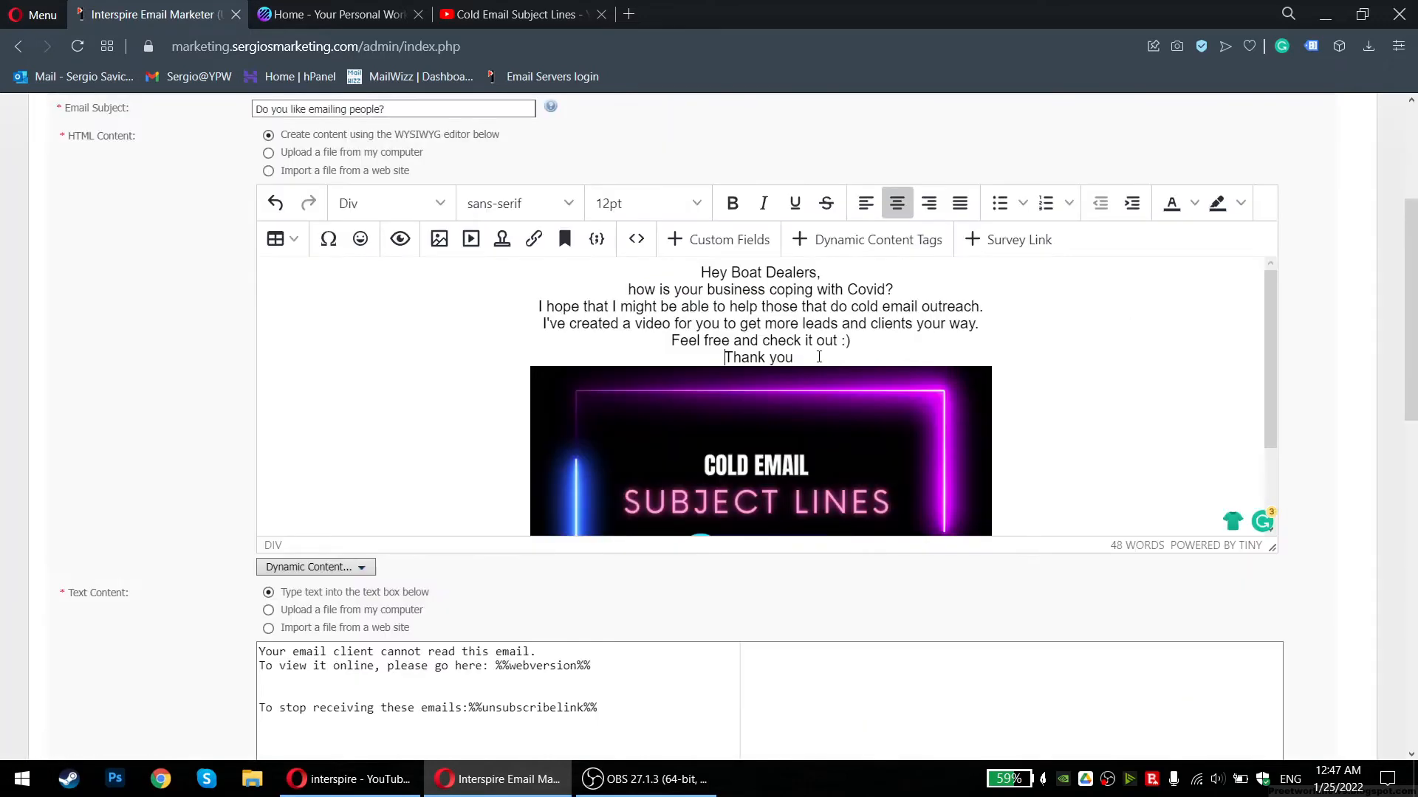
Add blank lines after 'Feel free and check it out :)' and the greeting, then preview
key(Return)
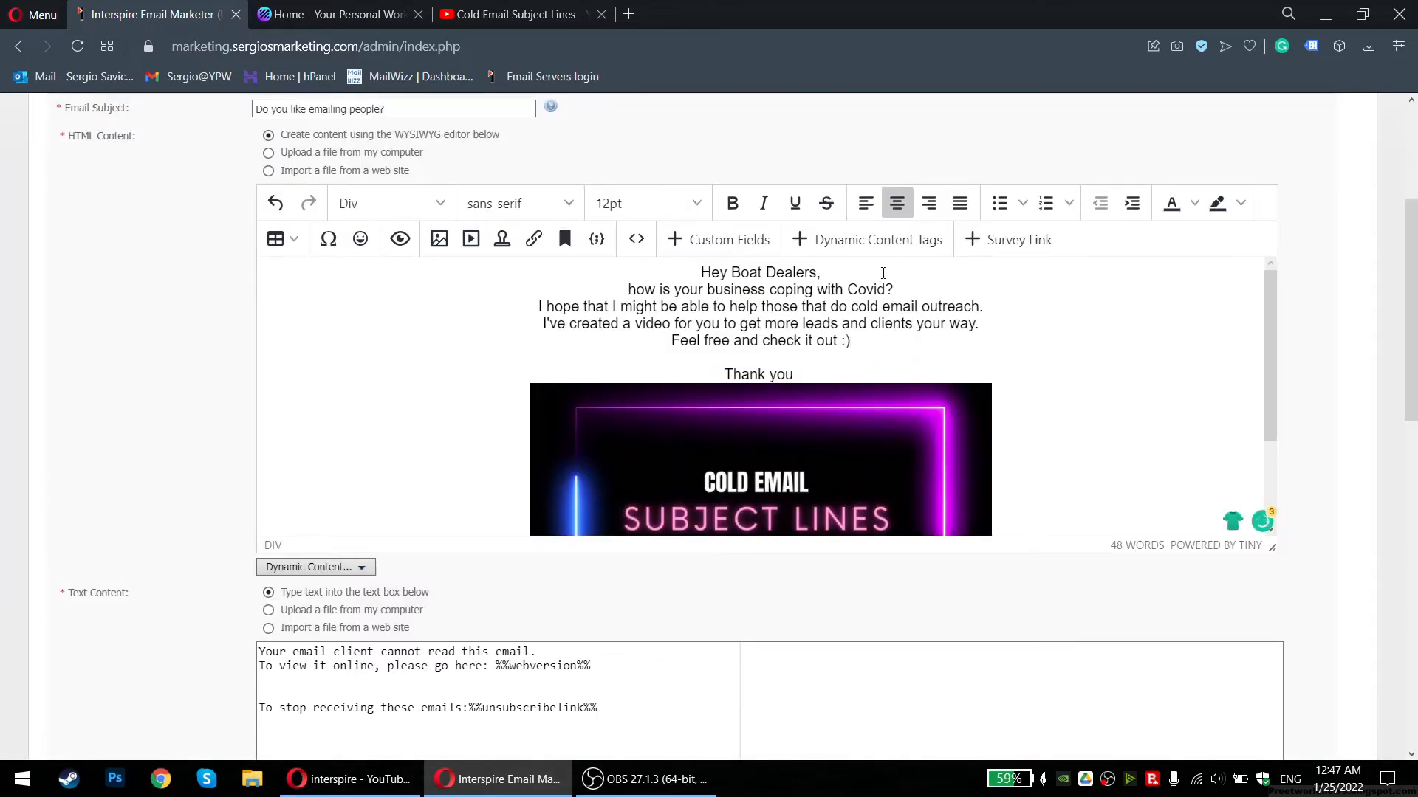
key(Return)
key(Return)
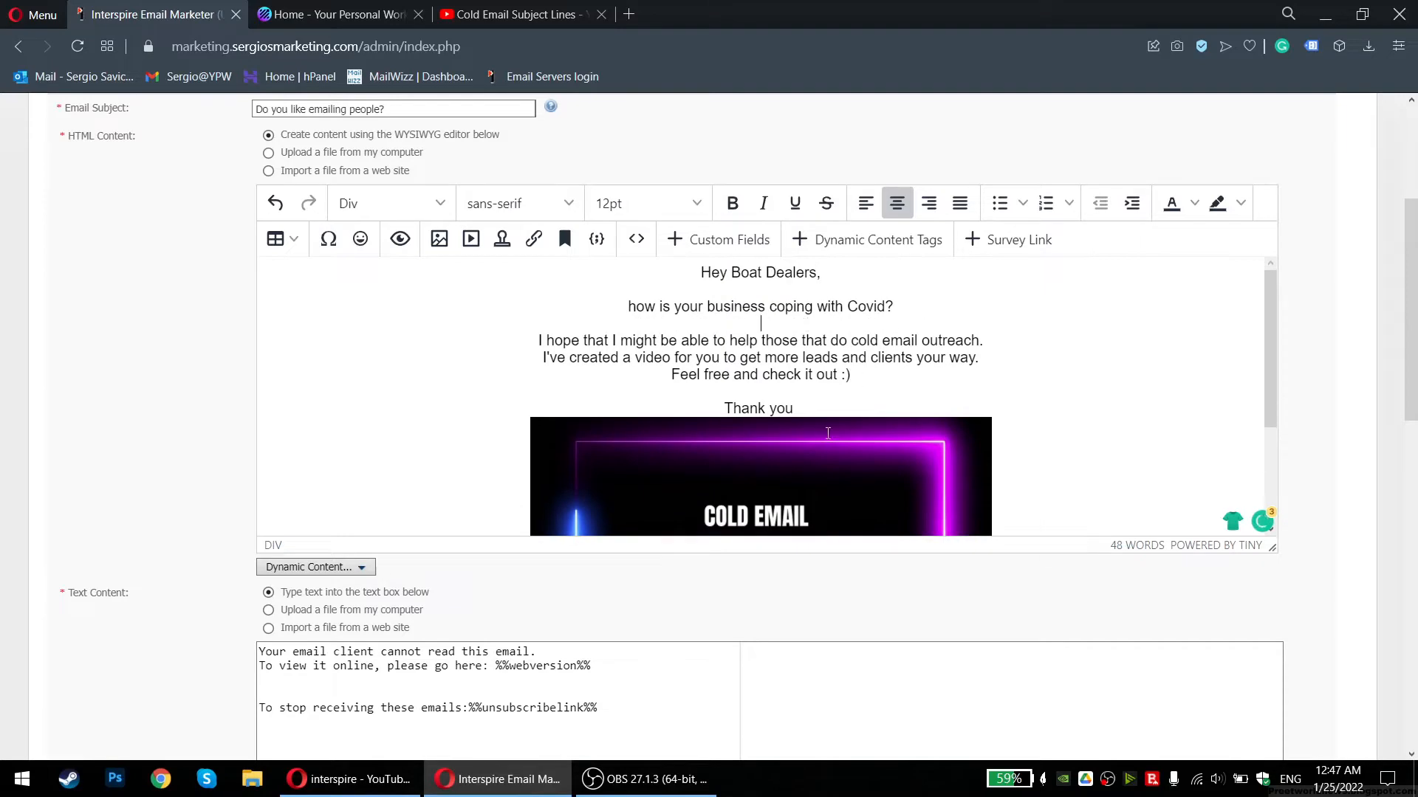
click(400, 238)
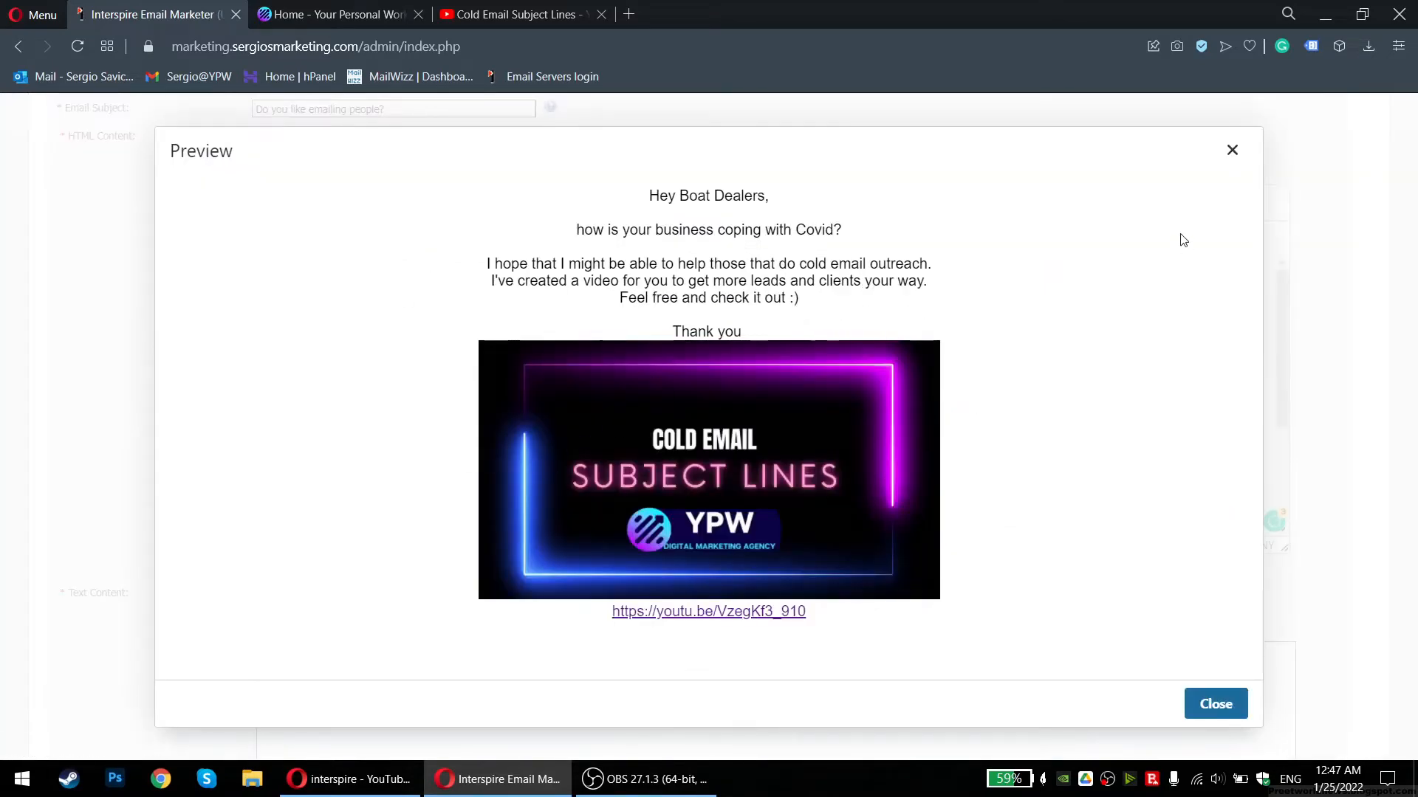
click(1231, 151)
Insert a blank line after 'Thank you' and check it in the preview
scroll(1016, 443, down, 2)
click(1014, 462)
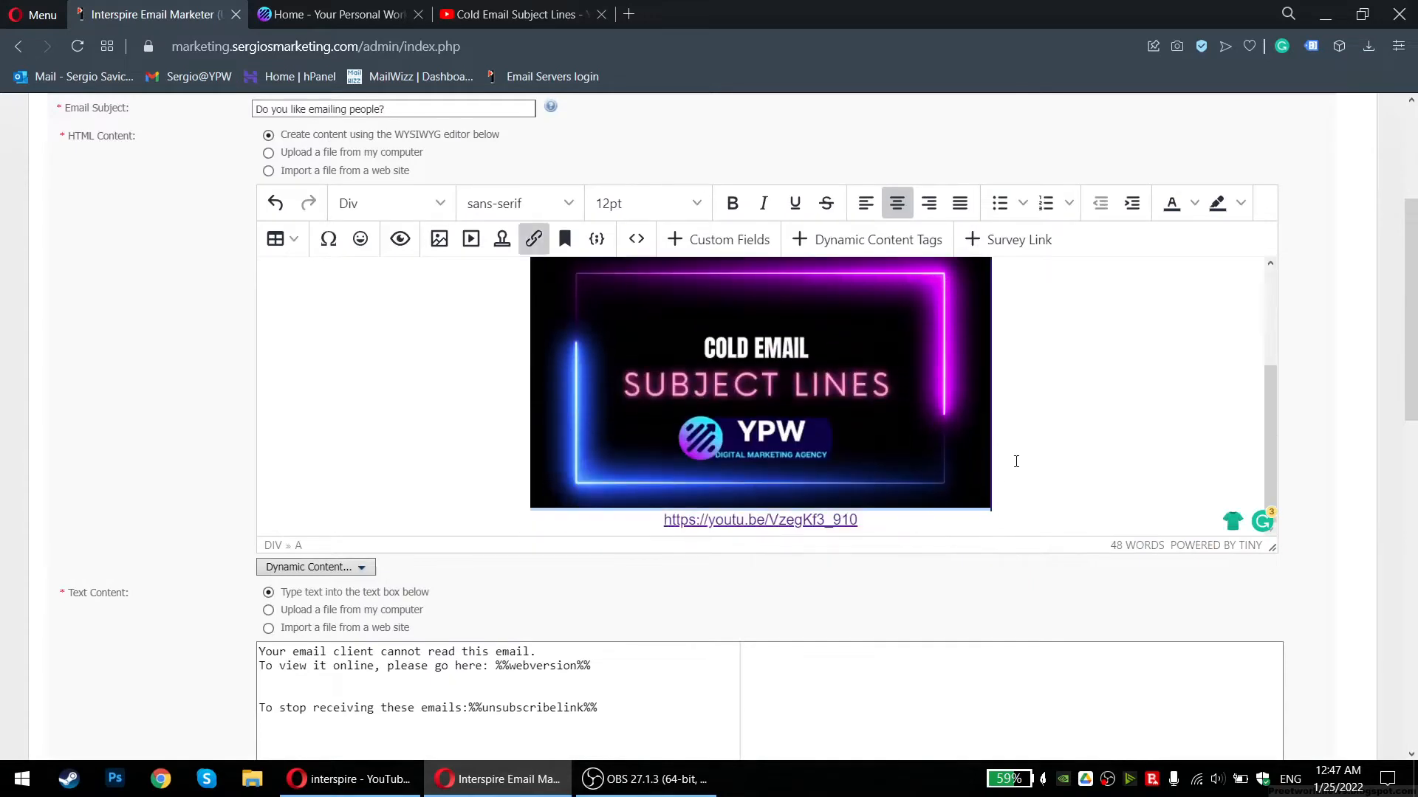
click(1015, 461)
scroll(959, 414, up, 3)
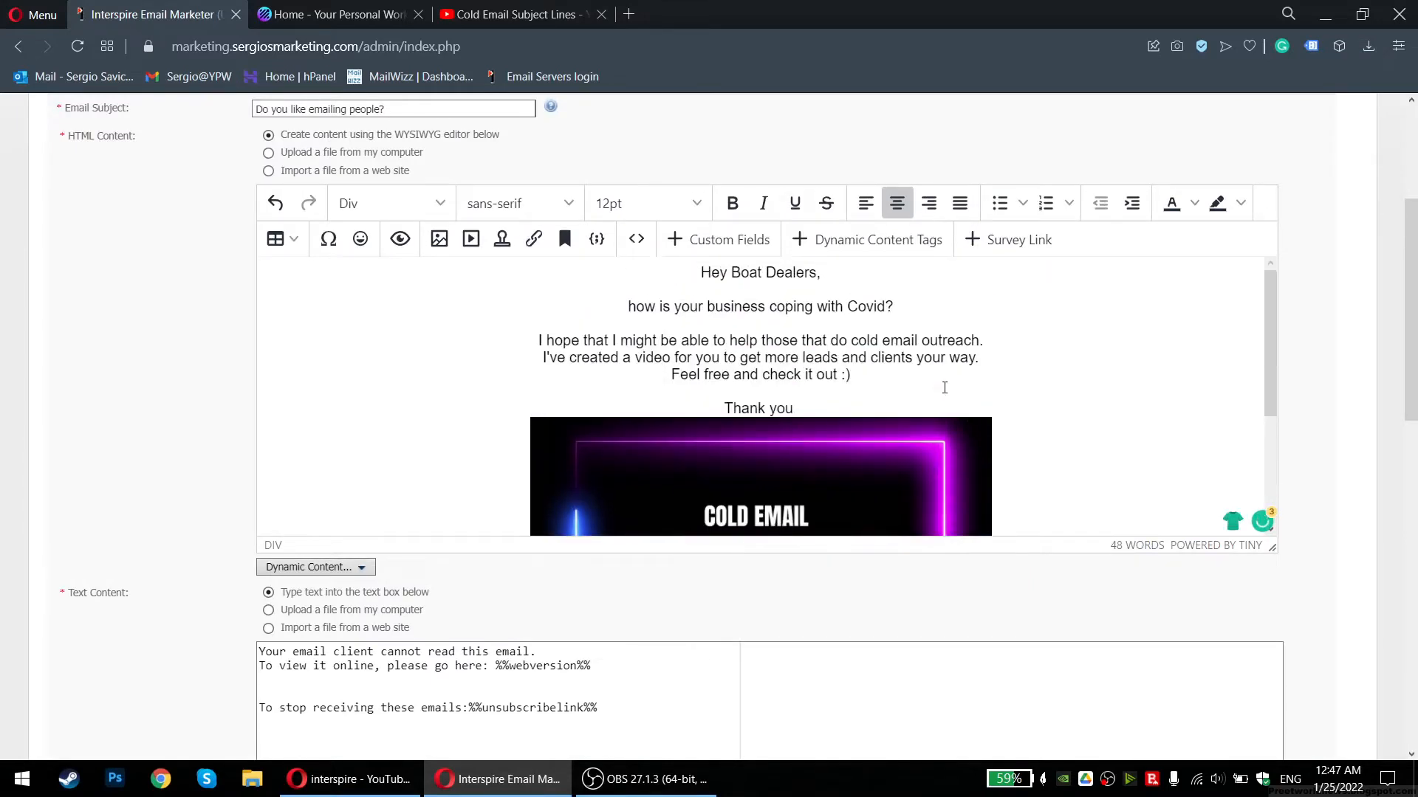
click(896, 412)
key(Return)
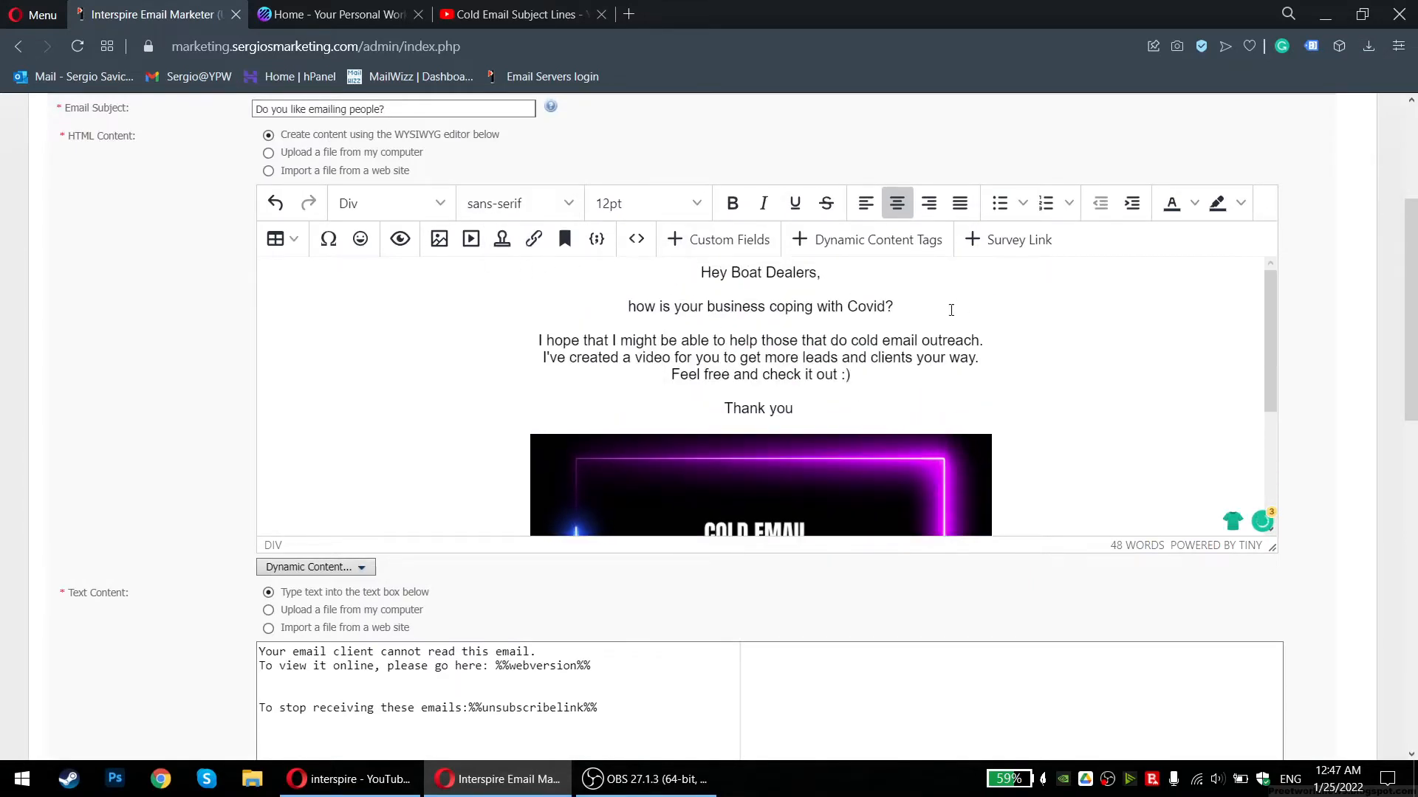
click(399, 238)
scroll(708, 635, down, 2)
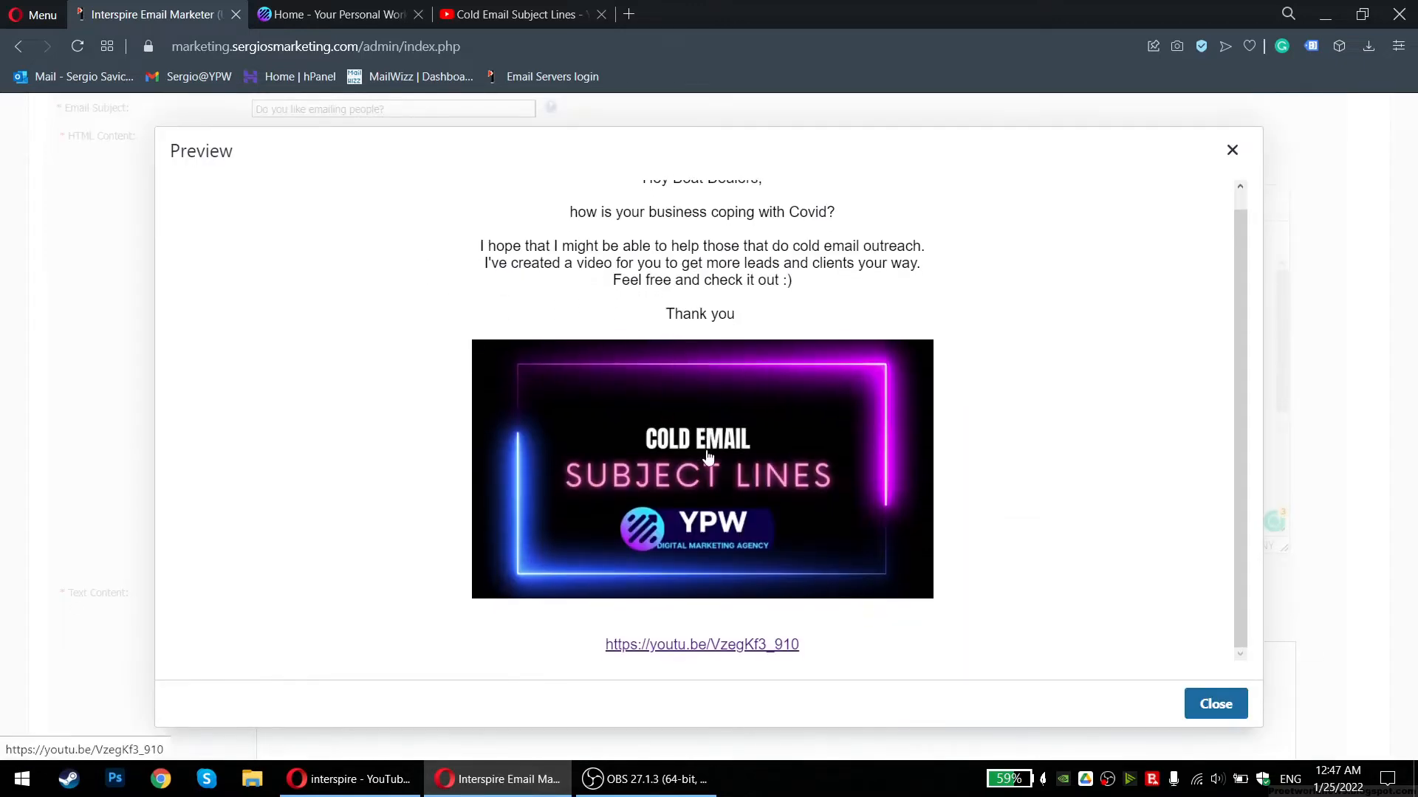
click(1239, 713)
scroll(361, 240, up, 4)
scroll(164, 404, down, 5)
scroll(174, 399, down, 2)
scroll(222, 363, up, 2)
scroll(605, 332, down, 3)
scroll(123, 360, up, 4)
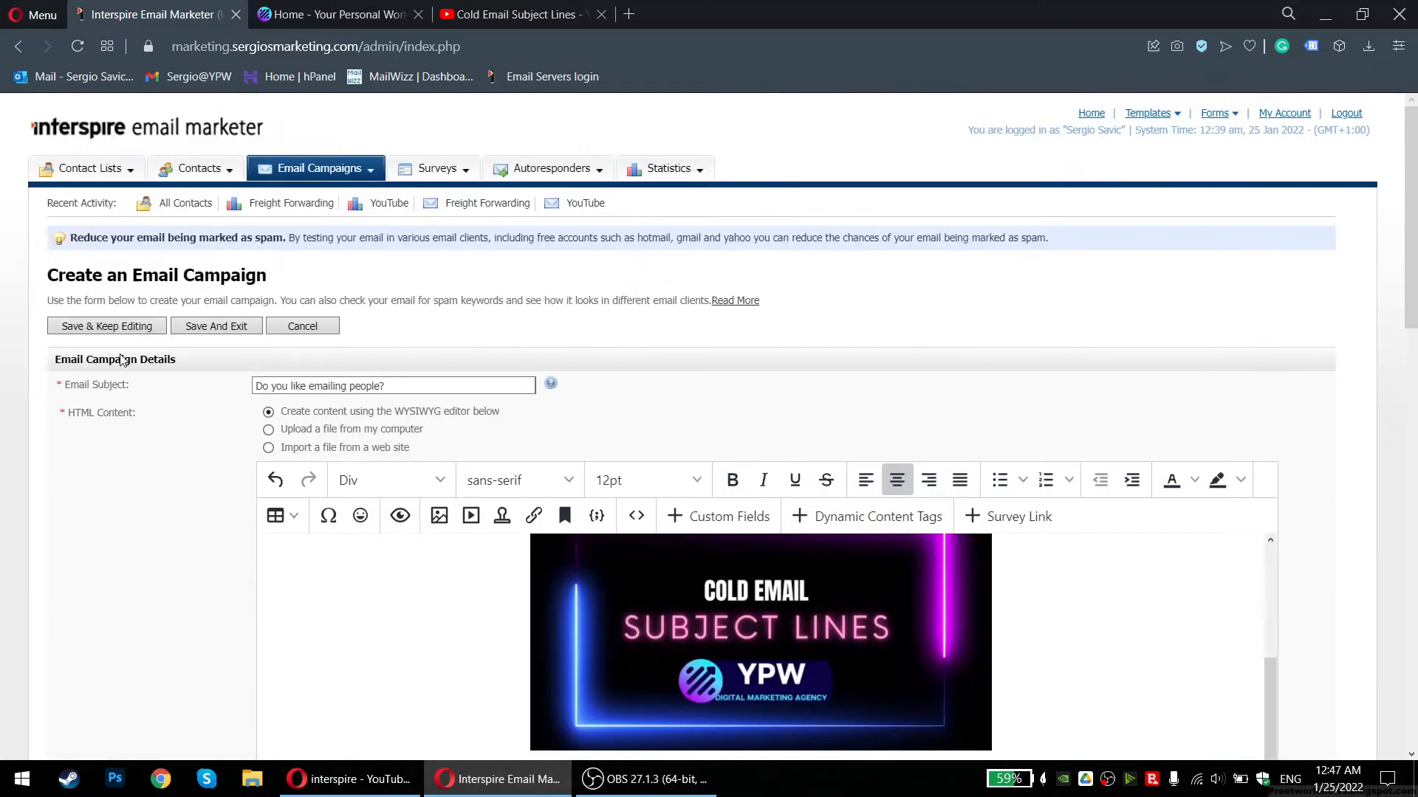
Copy the whole email body into the plain-text version's empty line
scroll(151, 480, down, 7)
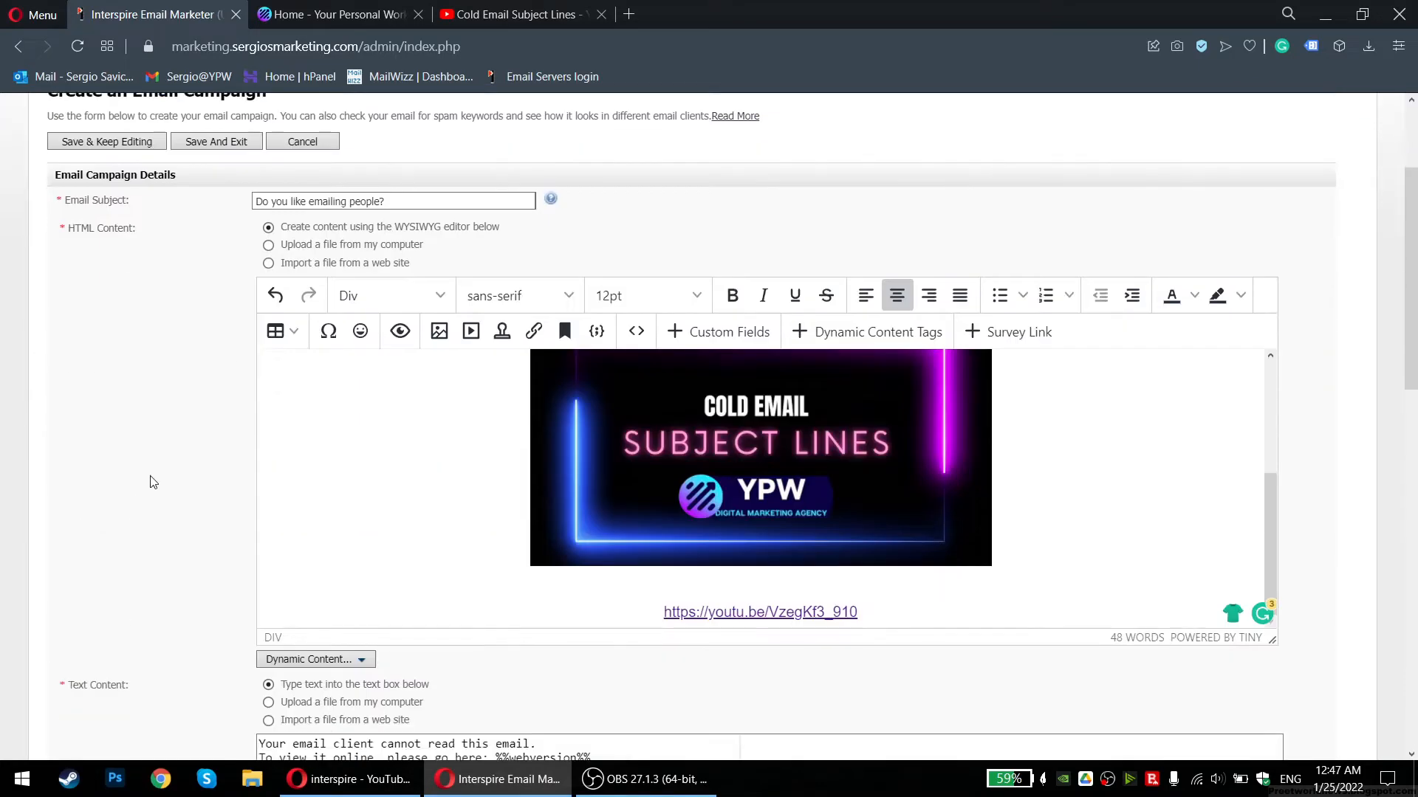
scroll(674, 477, up, 5)
click(1086, 504)
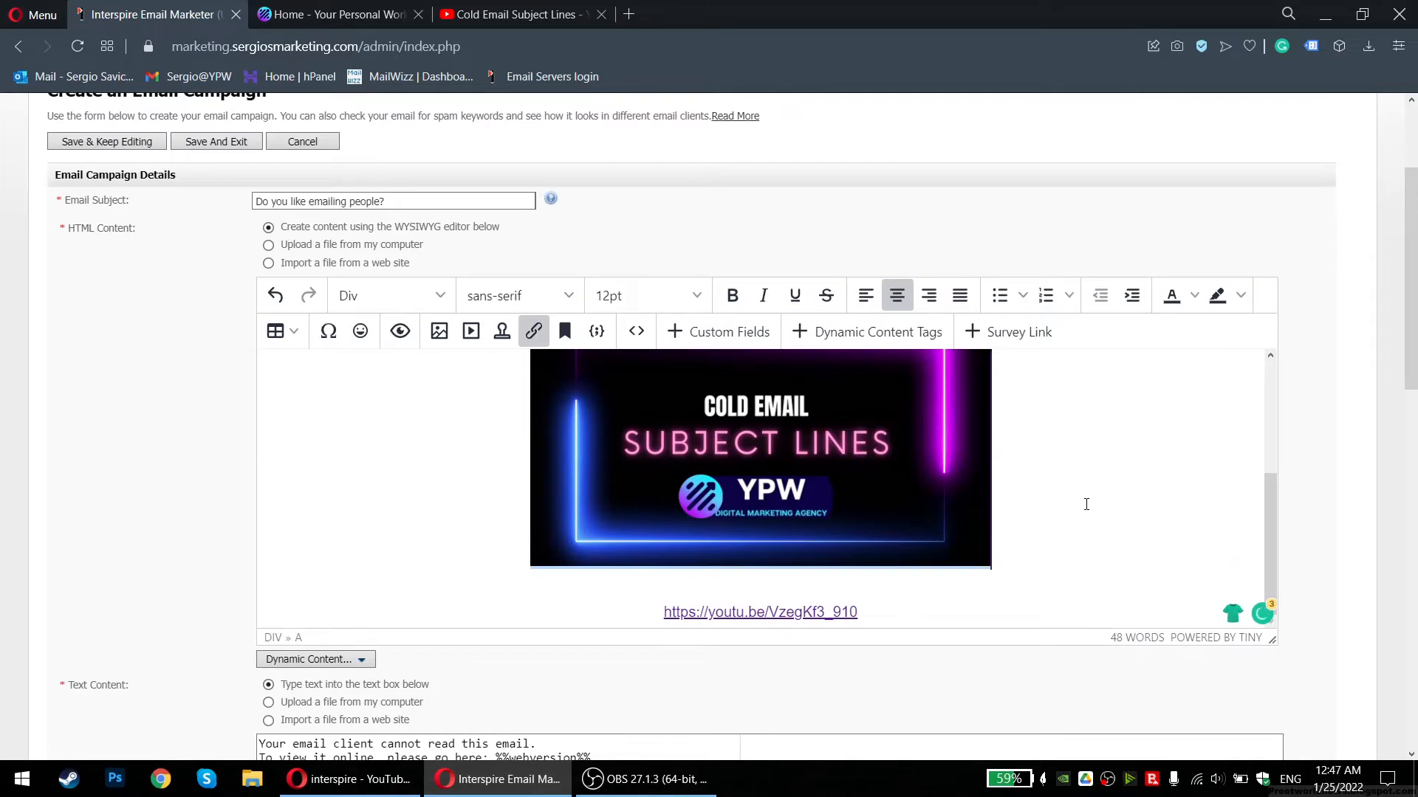
key(ctrl+a)
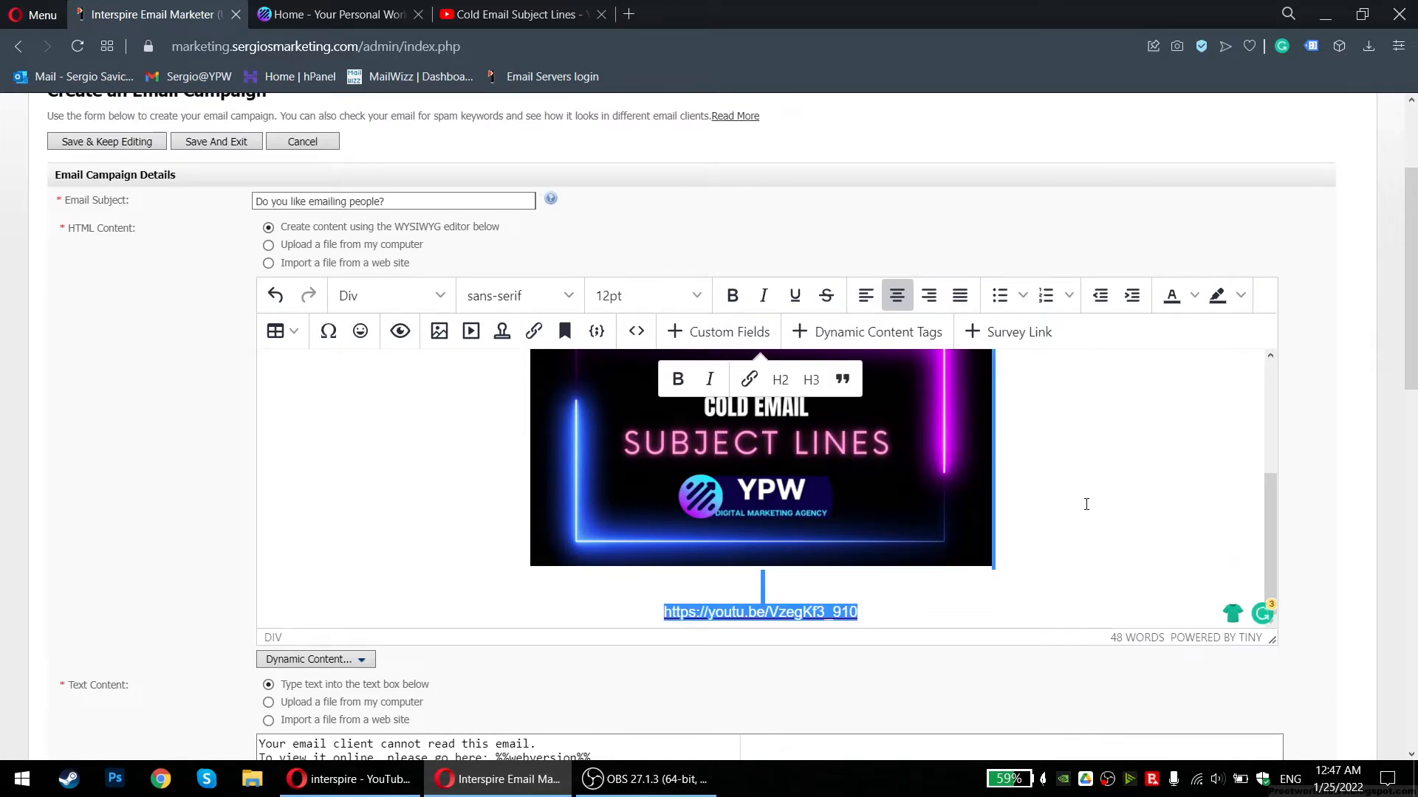
scroll(585, 538, down, 3)
click(558, 511)
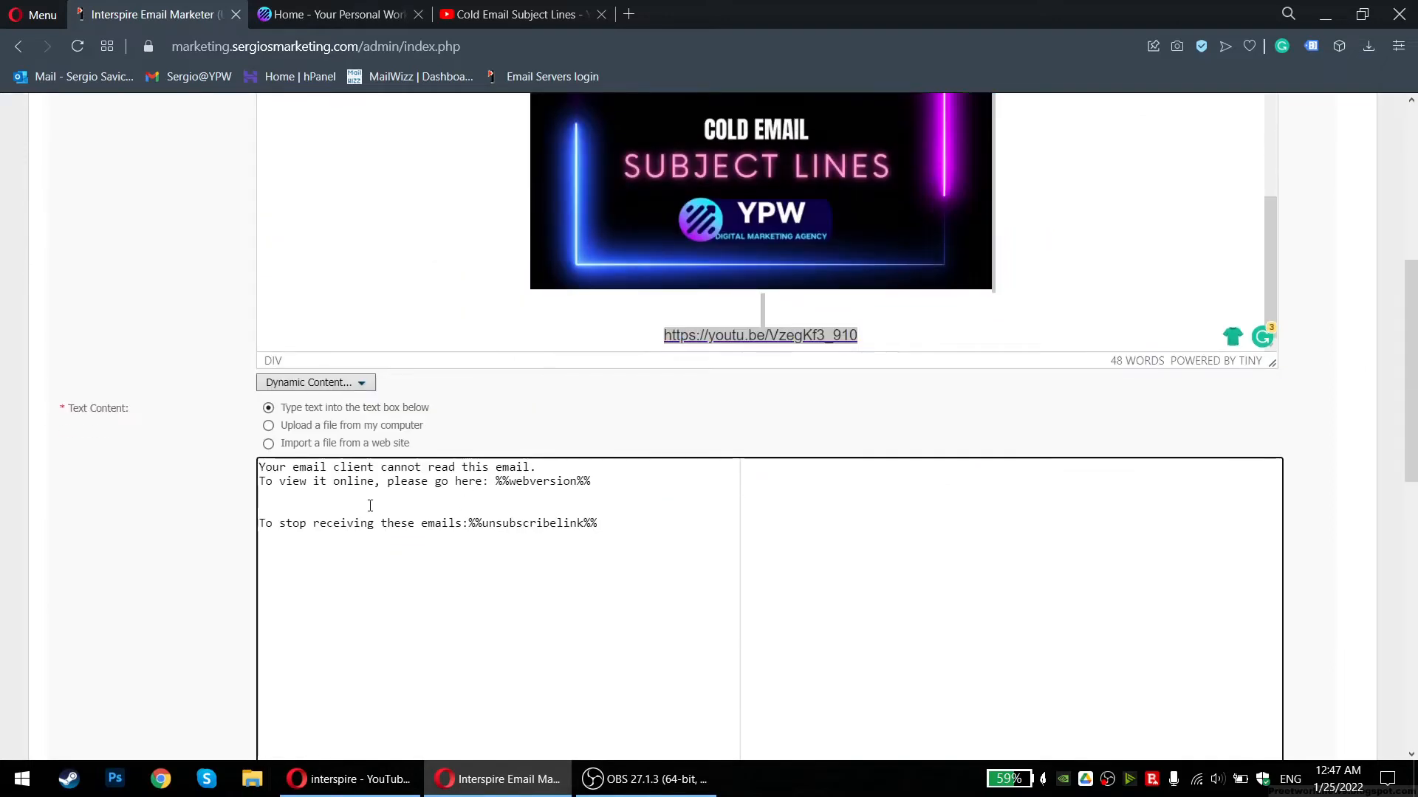
key(ctrl+v)
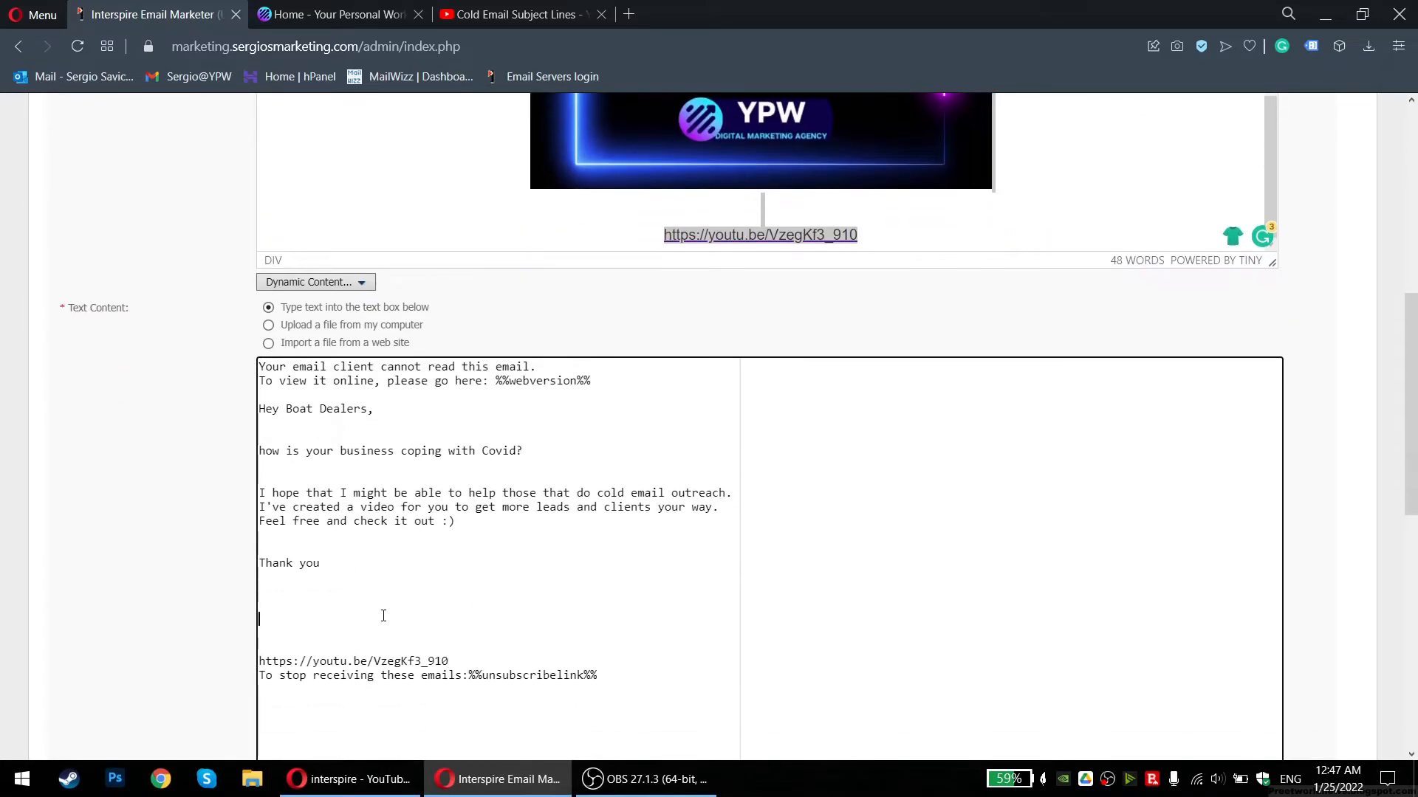
Tidy the blank lines above the YouTube URL and the unsubscribe line
key(BackSpace)
key(BackSpace)
key(BackSpace)
scroll(480, 611, down, 1)
key(Return)
key(Return)
drag(626, 570, 260, 280)
click(425, 523)
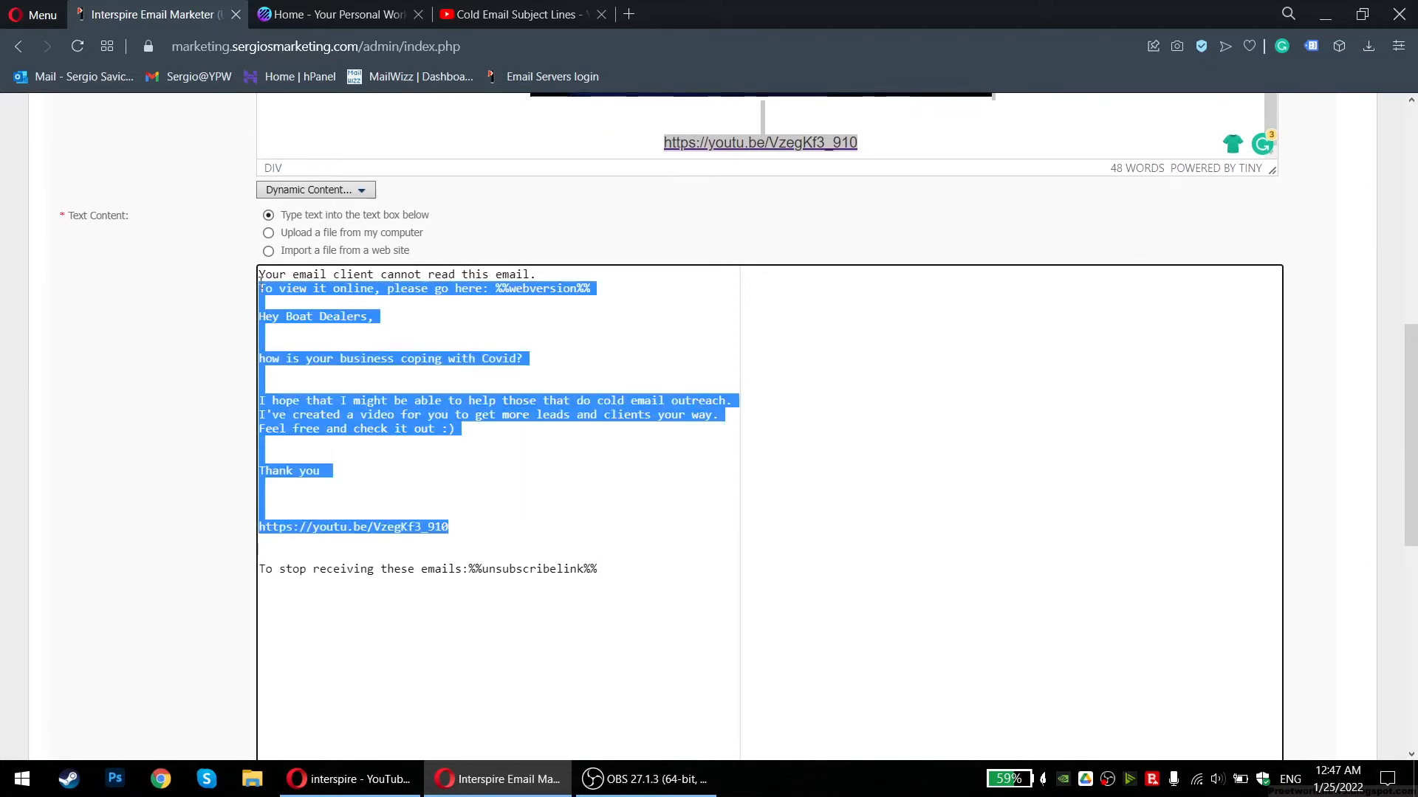
click(350, 389)
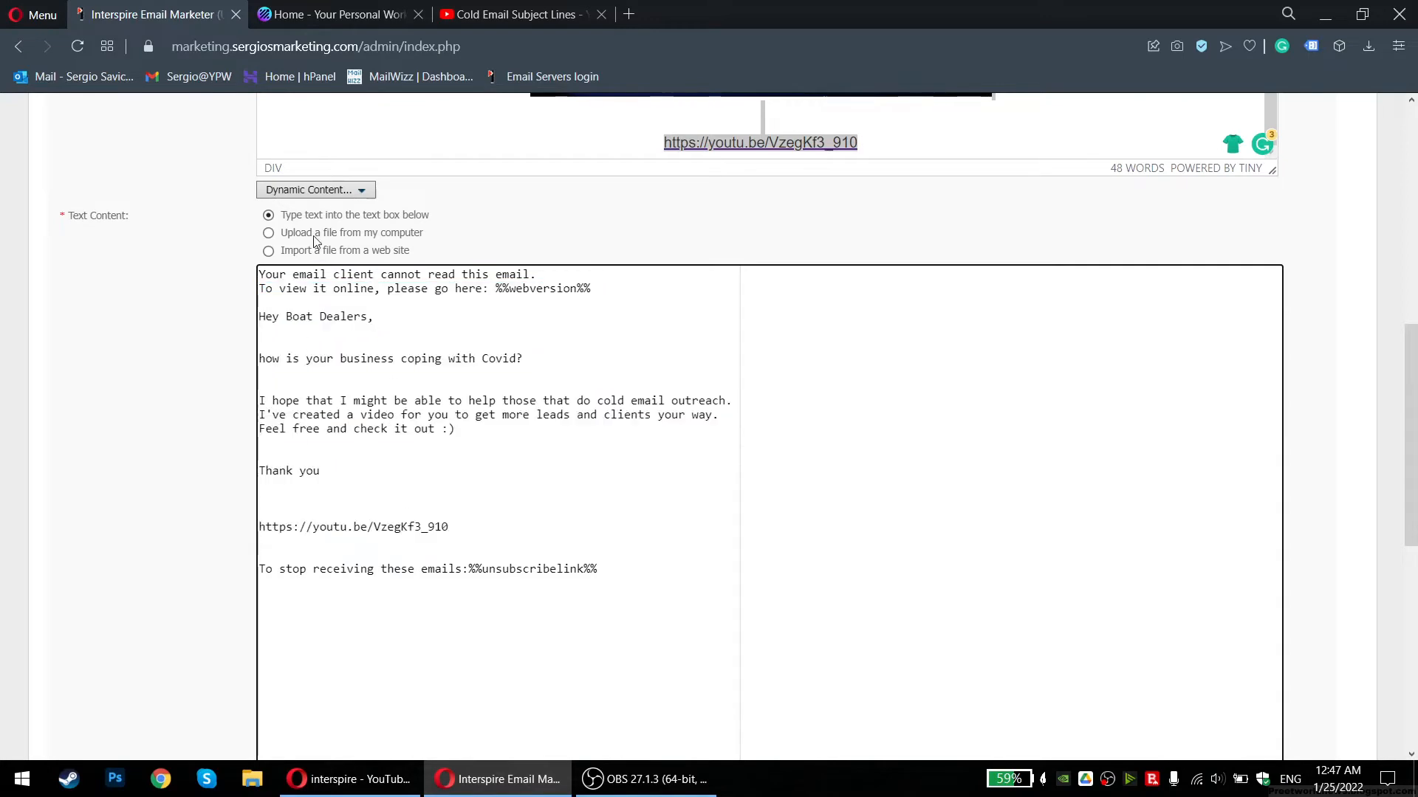
Select the pasted plain-text message through the YouTube URL to check it
scroll(594, 390, up, 4)
scroll(593, 389, up, 3)
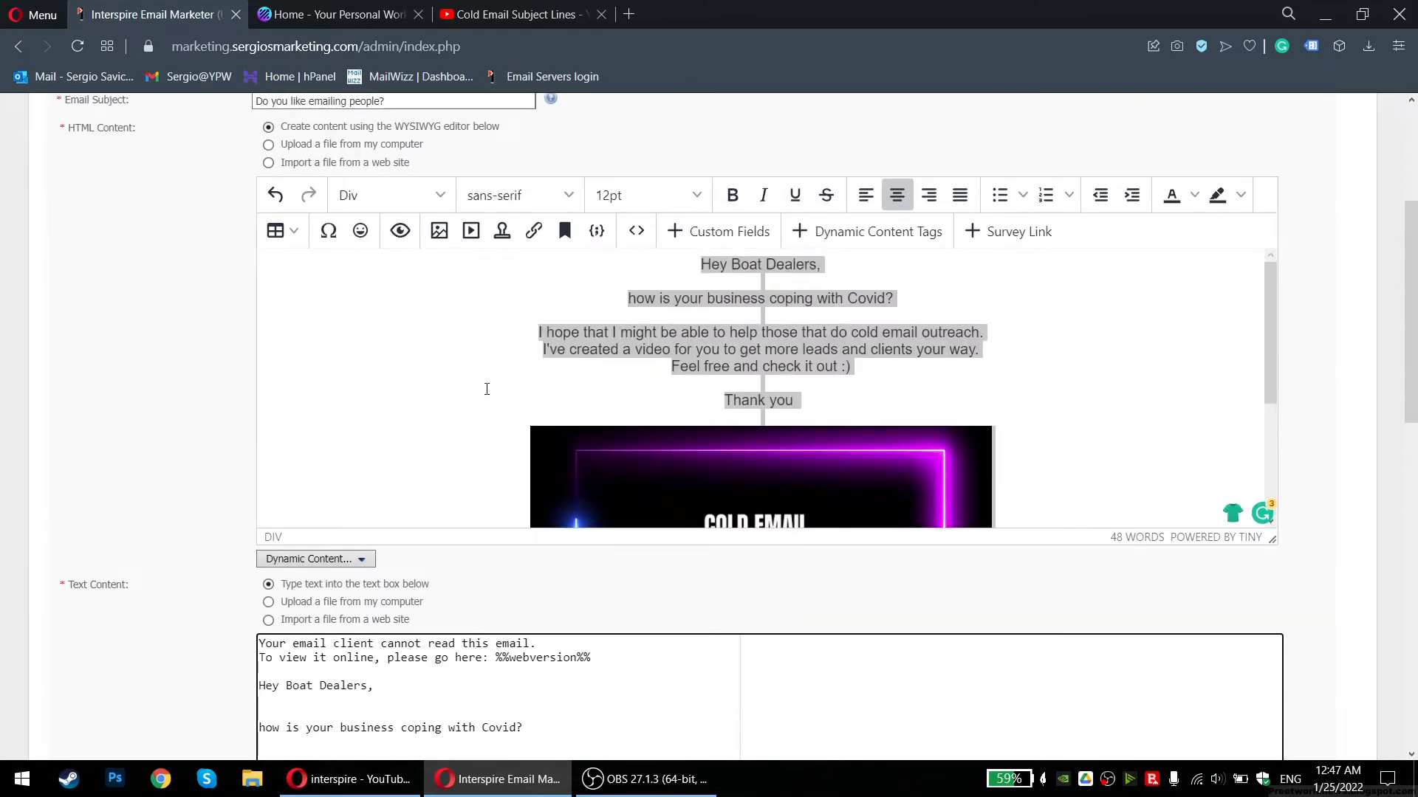
scroll(489, 393, down, 7)
drag(279, 198, 513, 414)
click(529, 440)
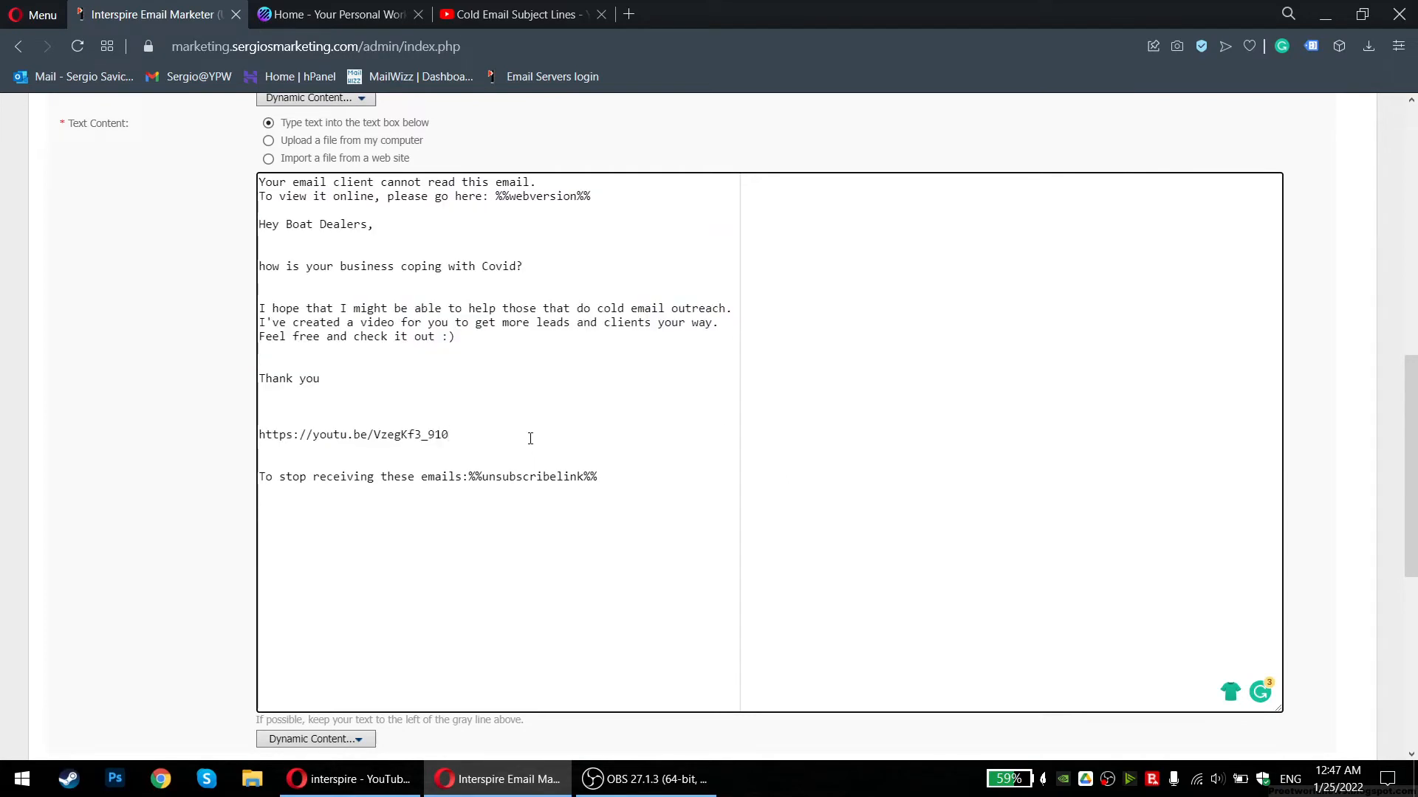
drag(529, 442, 268, 226)
click(373, 325)
Place the caret just above 'Thank you' in the email
scroll(373, 326, up, 8)
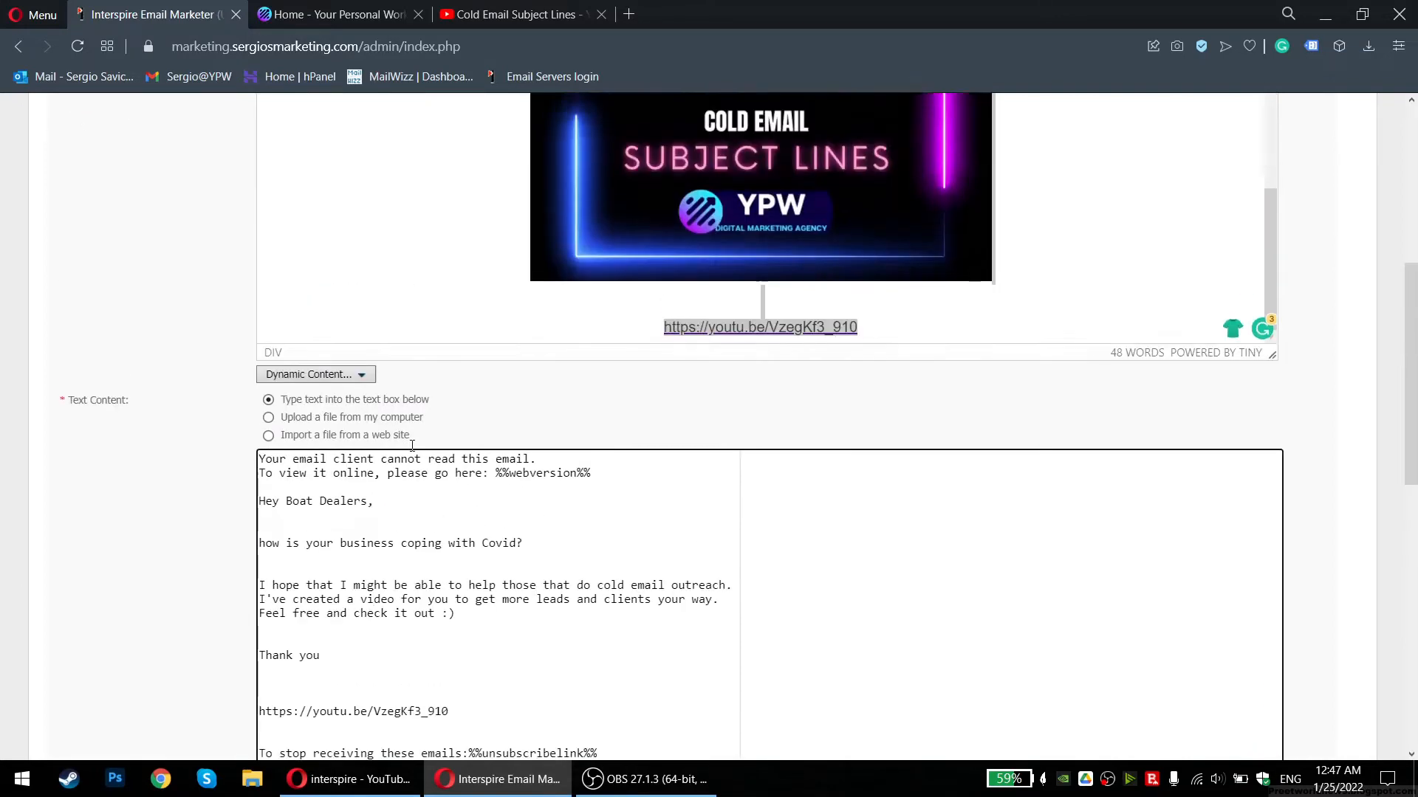
scroll(266, 452, up, 3)
scroll(266, 452, down, 3)
scroll(257, 452, down, 5)
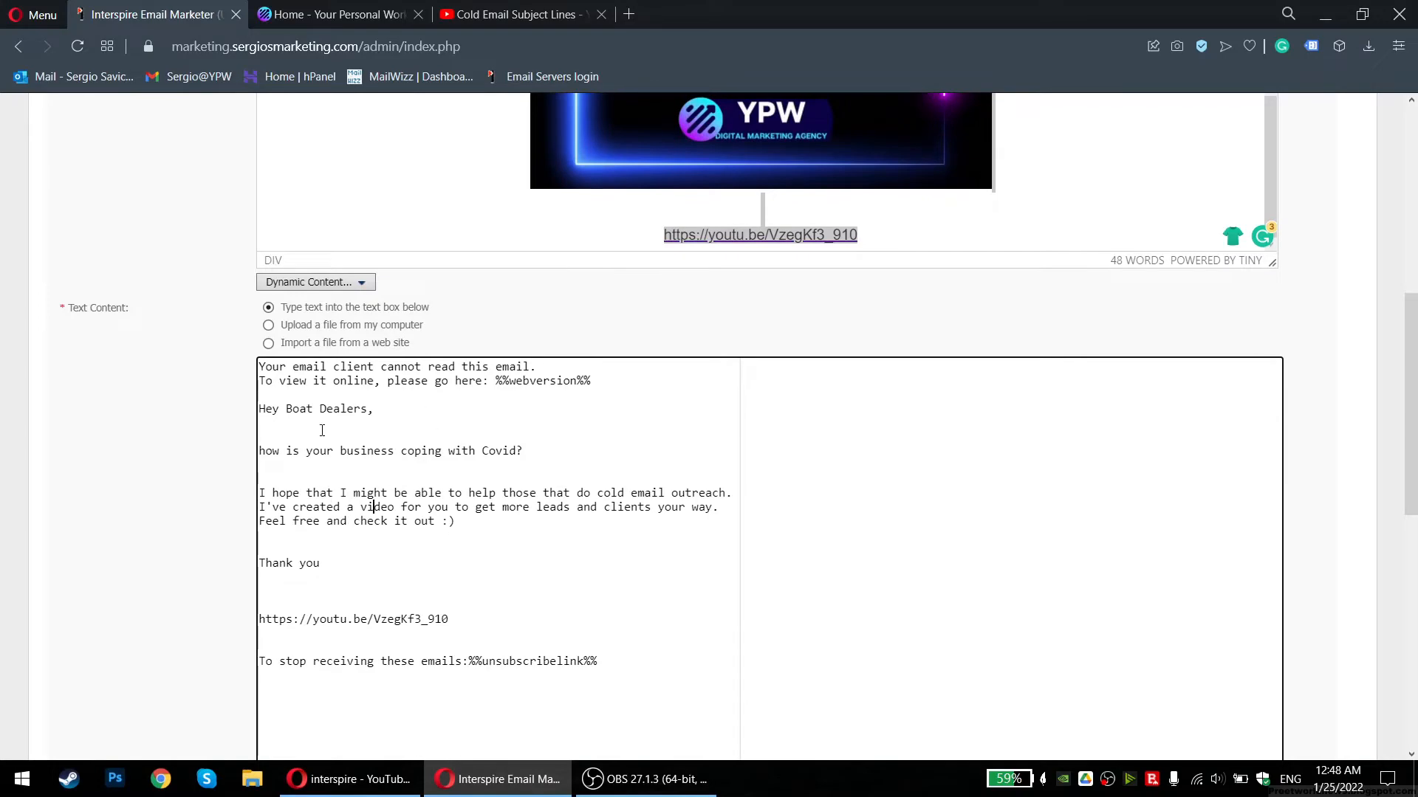
scroll(322, 430, up, 4)
scroll(322, 431, down, 3)
scroll(511, 579, up, 5)
scroll(510, 579, up, 1)
click(441, 569)
scroll(112, 458, down, 2)
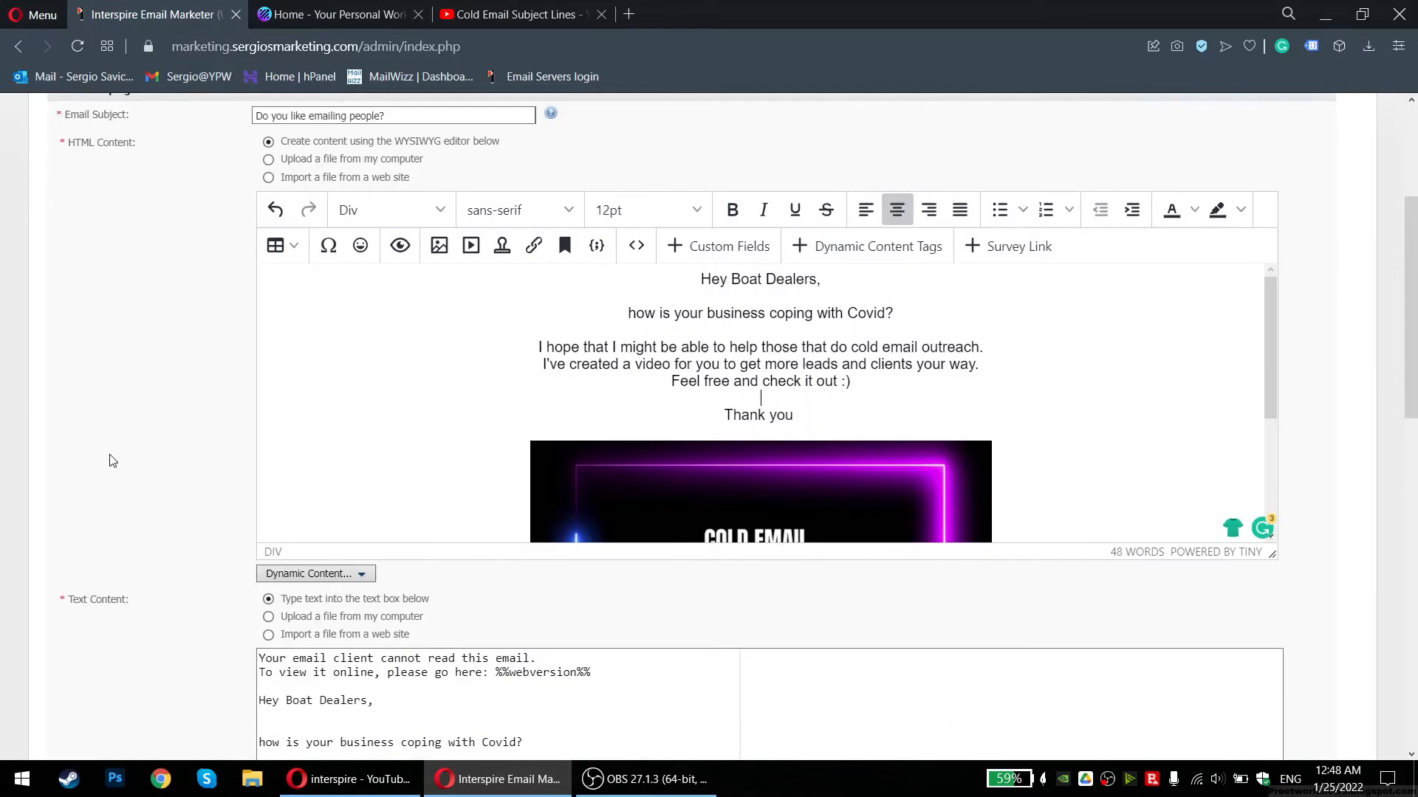
scroll(112, 461, down, 1)
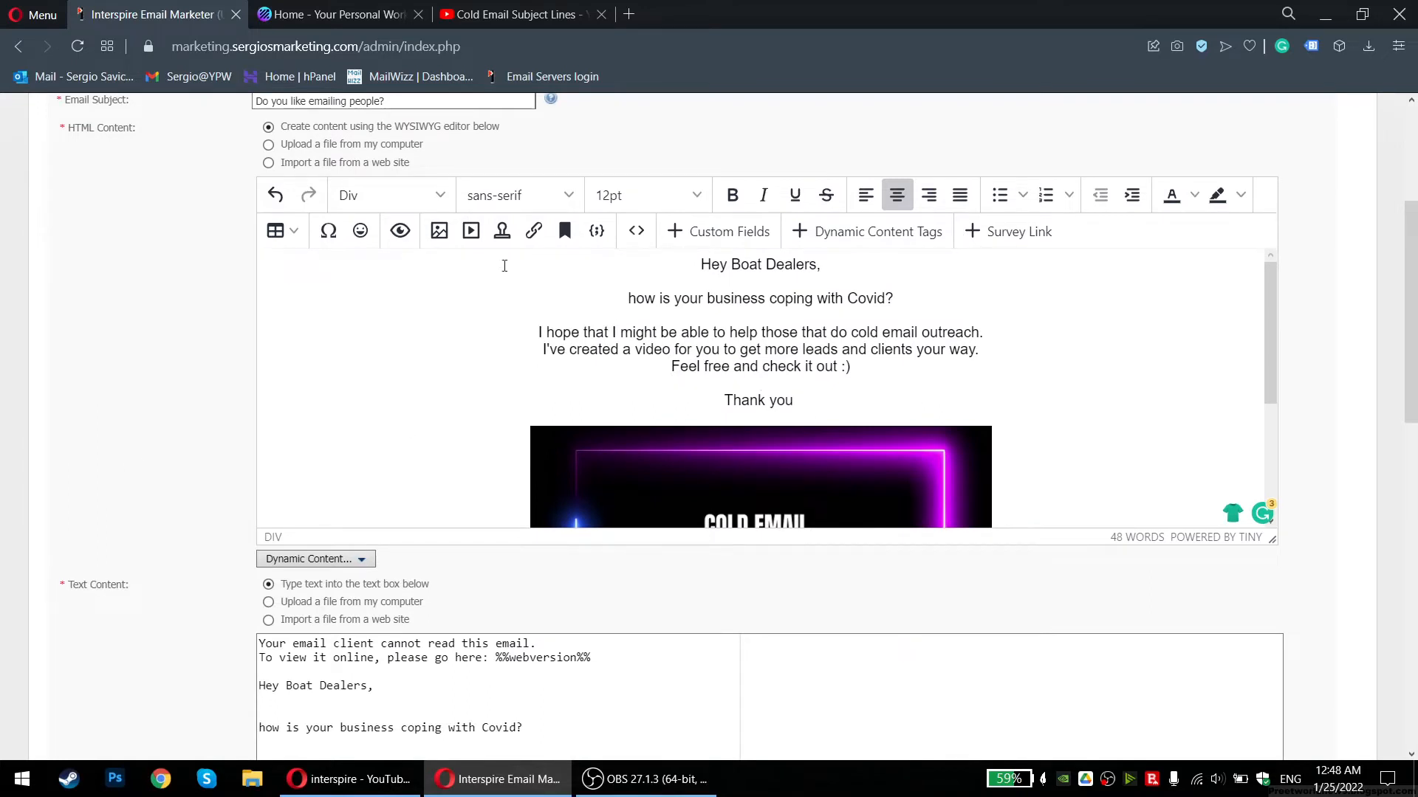
Insert the Unsubscribe Link custom field above 'Thank you' via Custom Fields
click(746, 245)
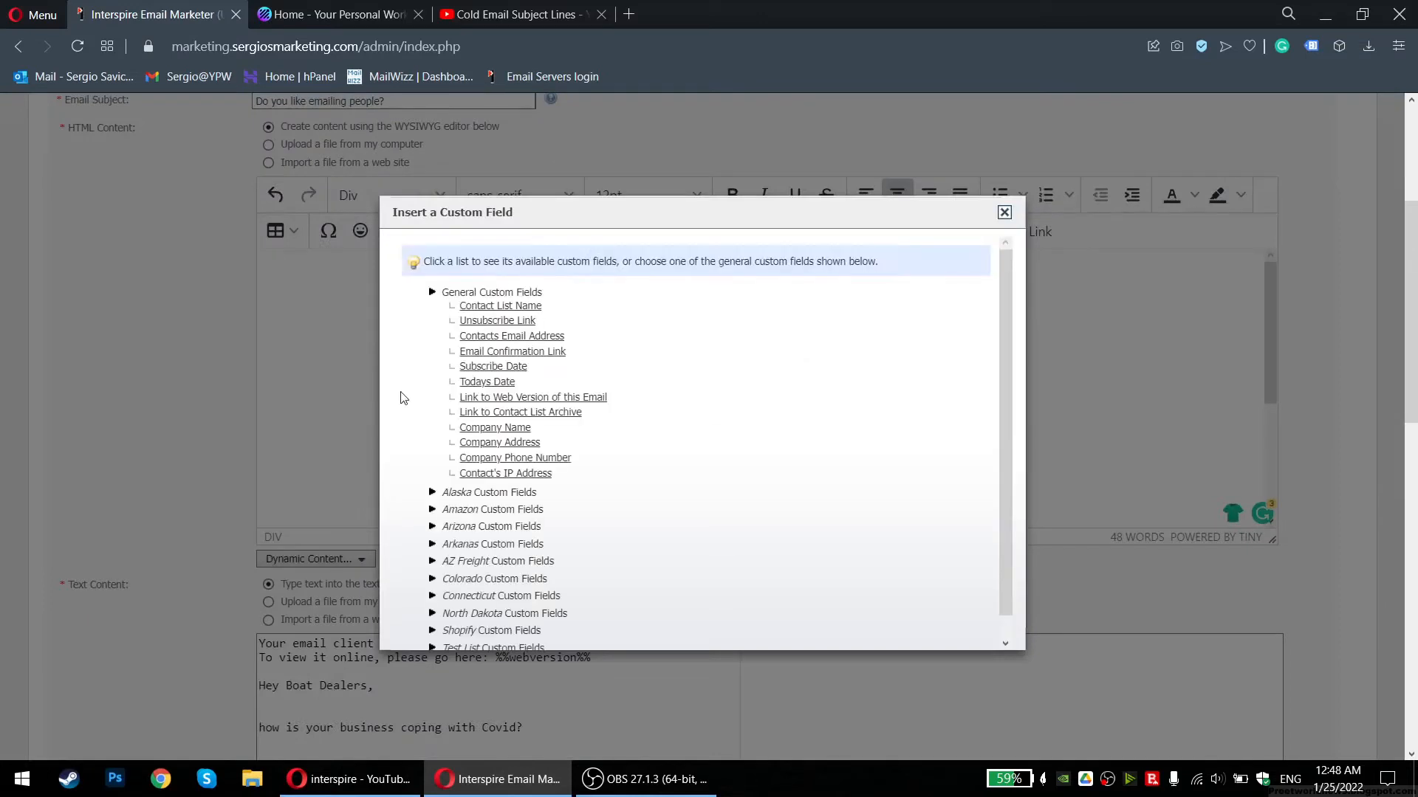
scroll(430, 377, down, 3)
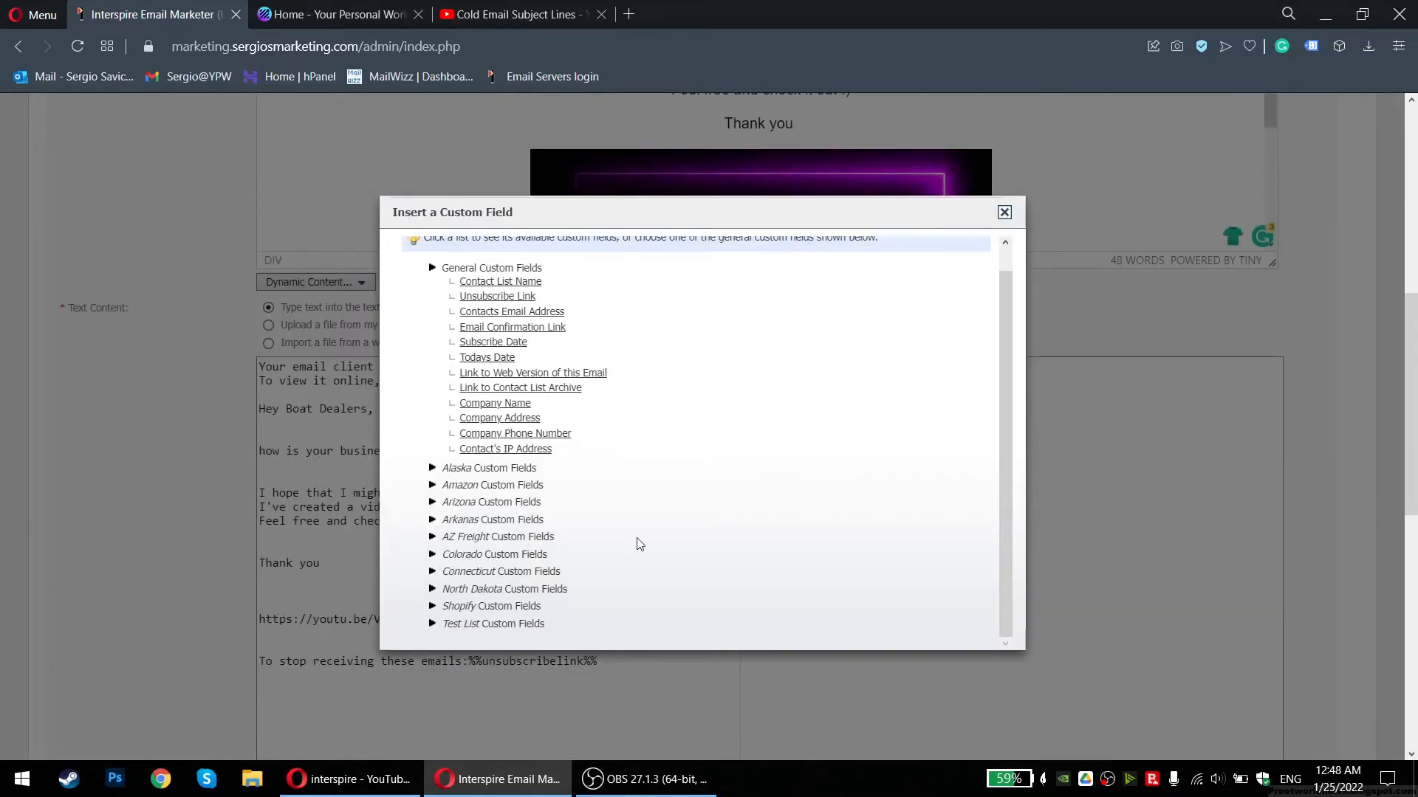
click(433, 624)
scroll(648, 453, down, 3)
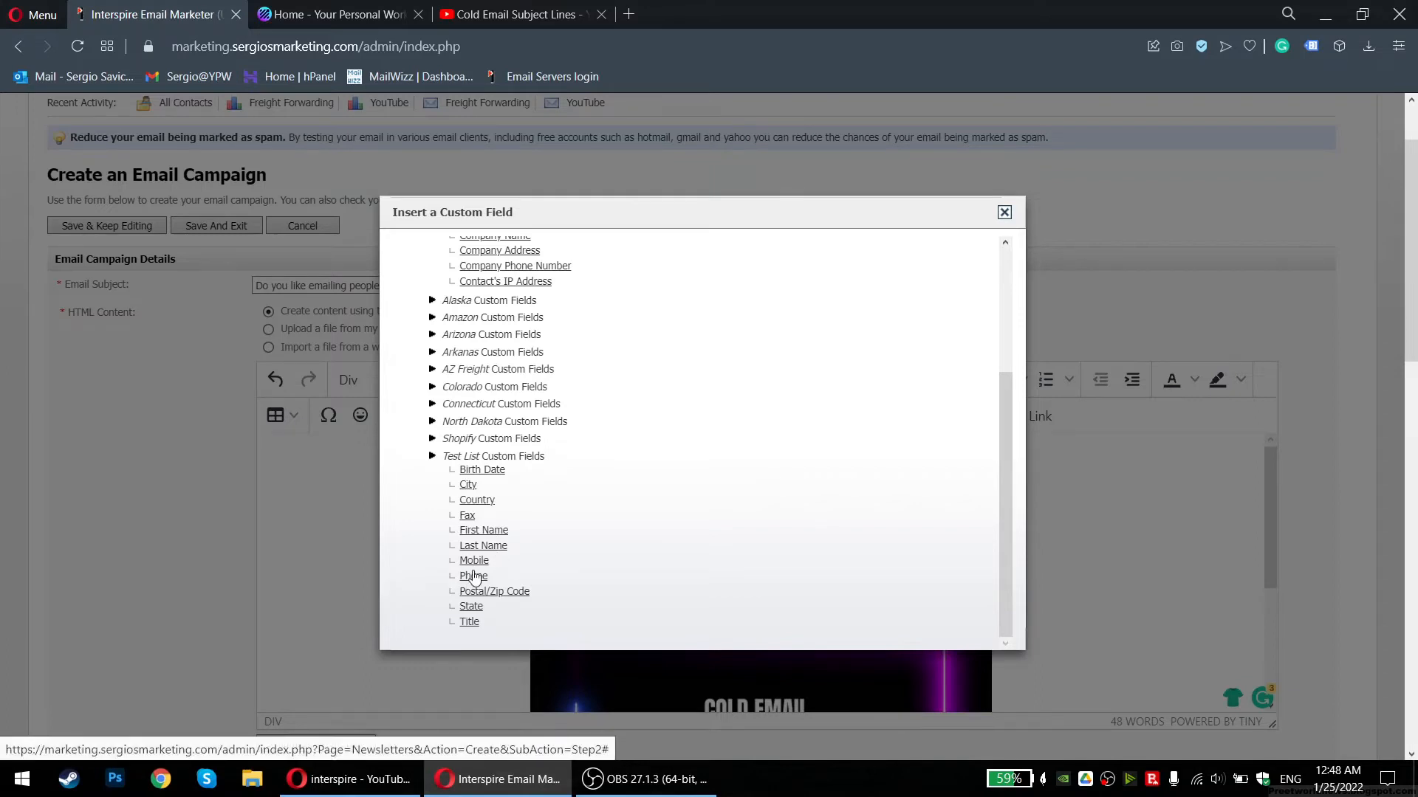
scroll(516, 492, up, 1)
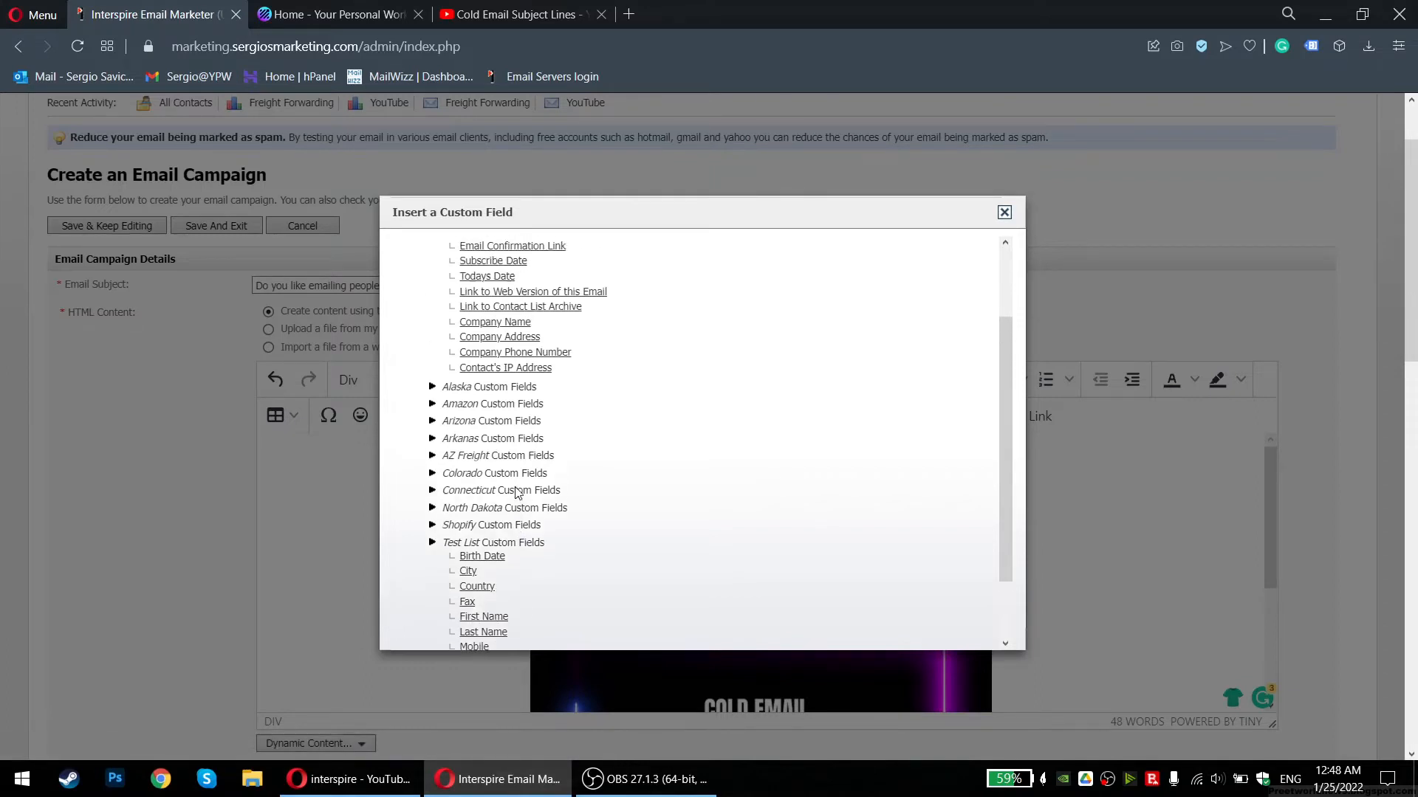
scroll(516, 493, up, 2)
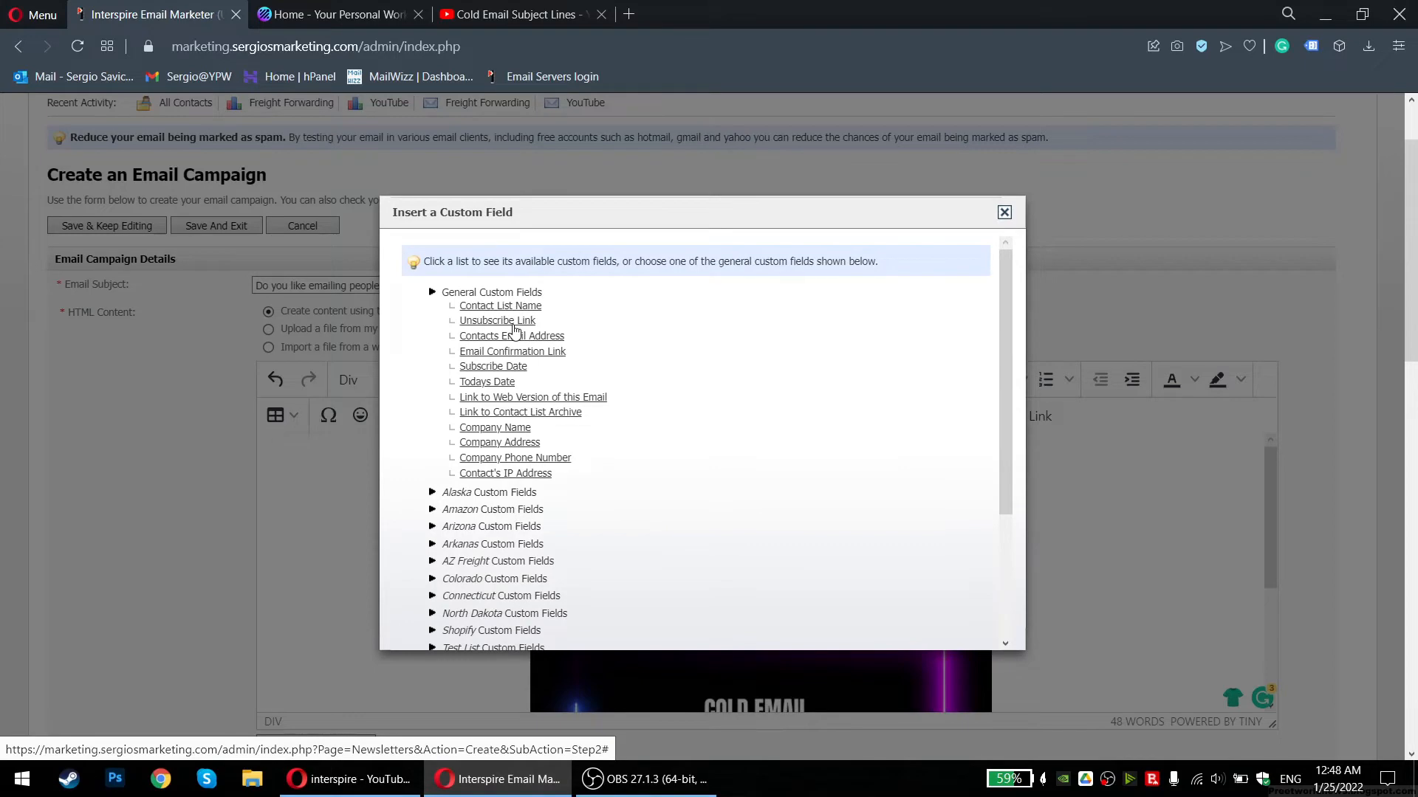
click(514, 324)
scroll(715, 503, down, 6)
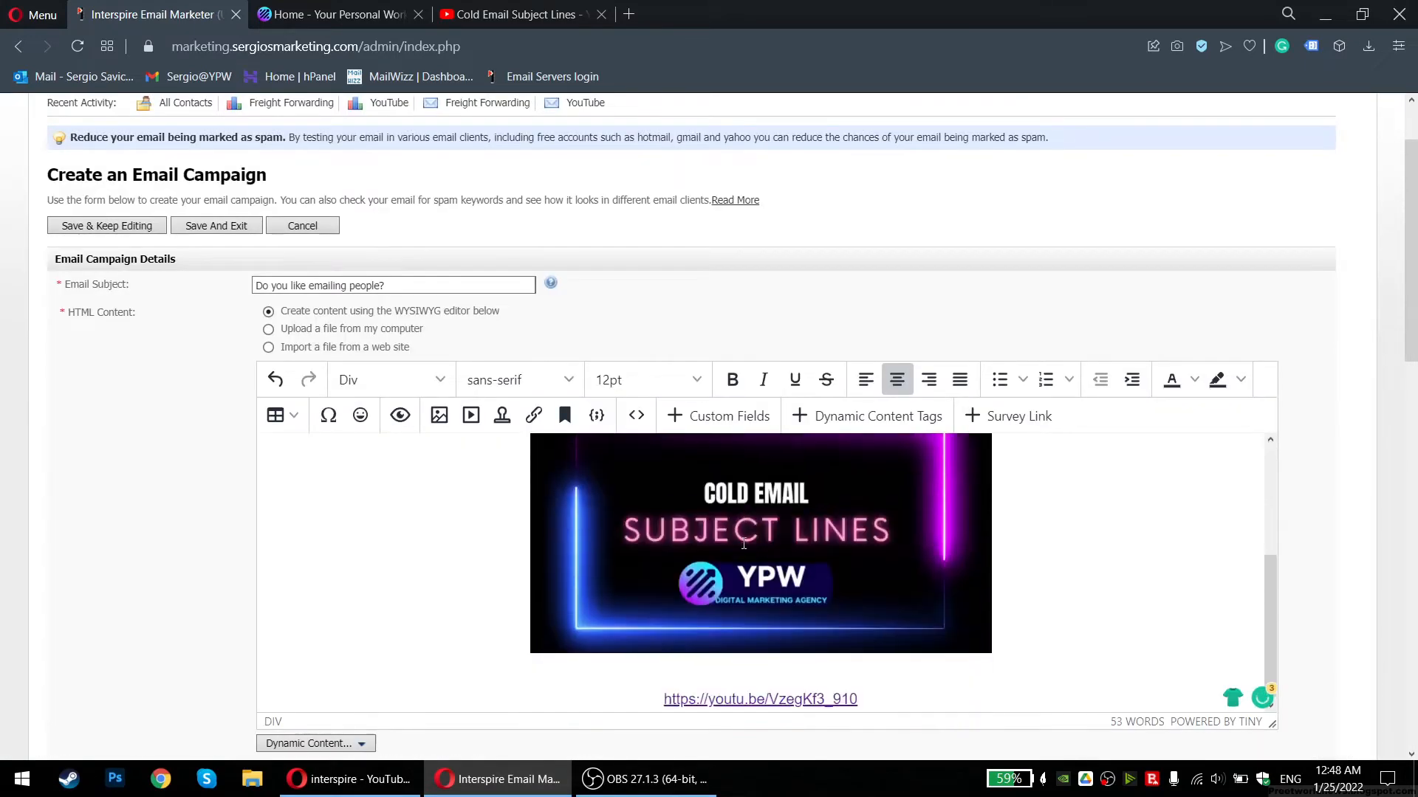
Delete the newly inserted unsubscribe link from above 'Thank you'
scroll(570, 397, up, 5)
scroll(595, 602, up, 3)
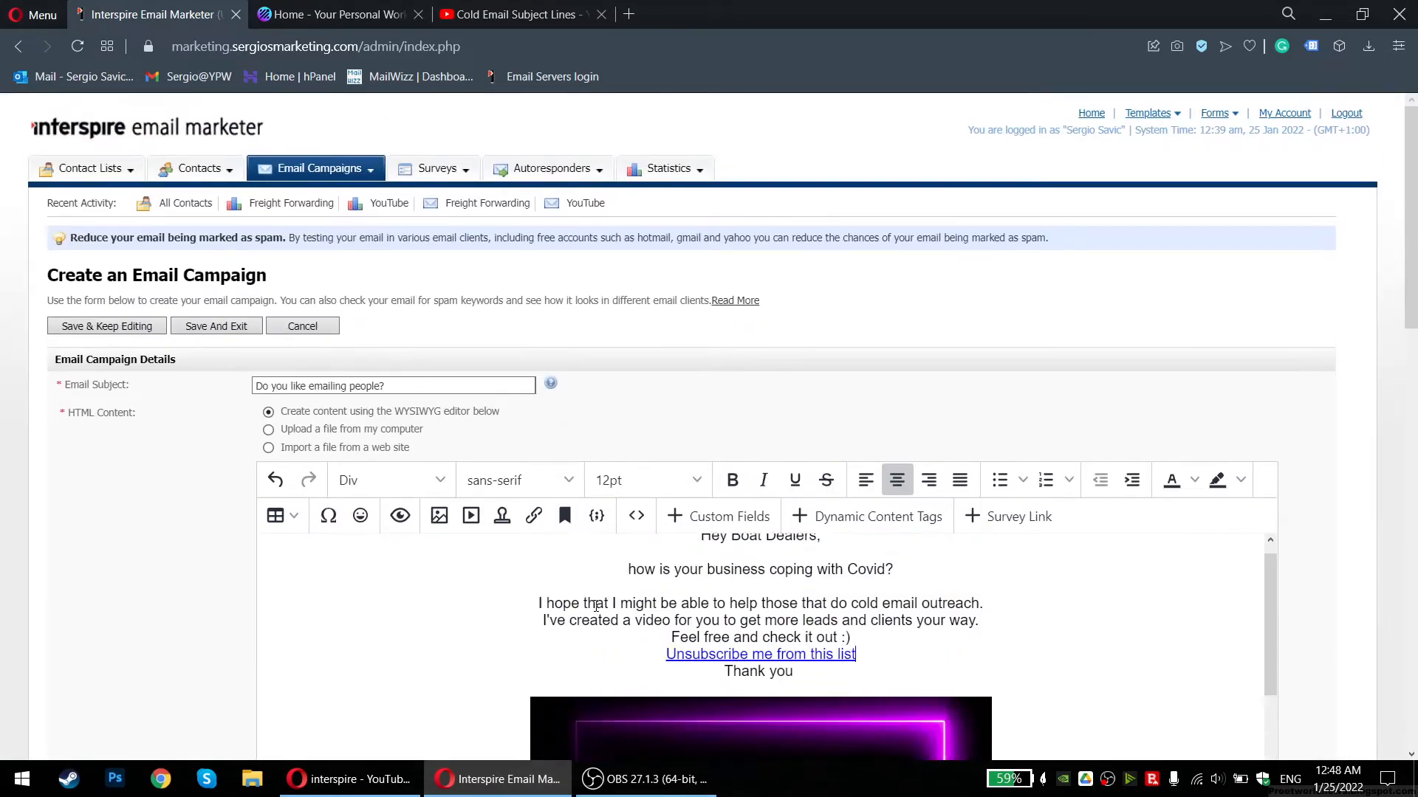
scroll(591, 321, down, 3)
drag(842, 384, 667, 391)
key(ctrl+c)
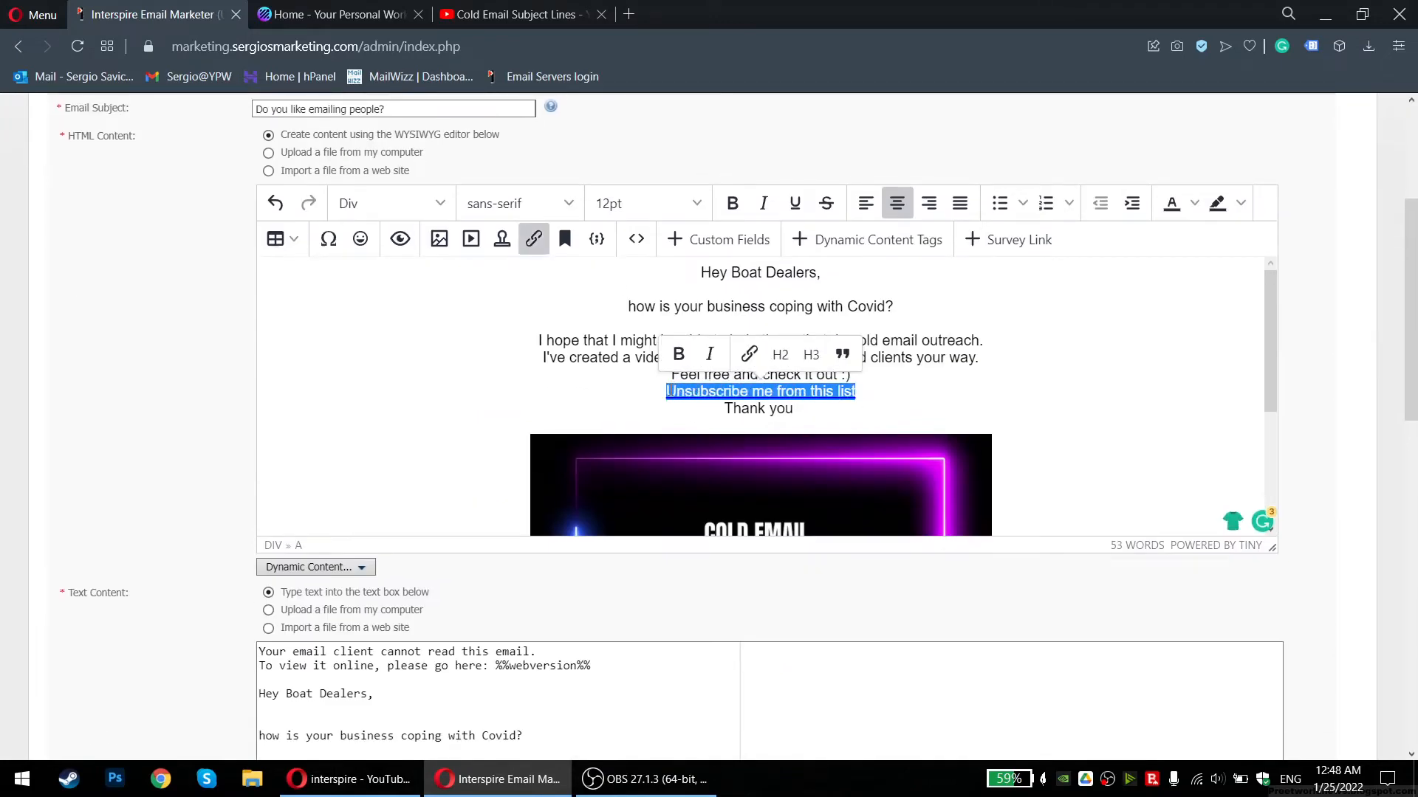
key(BackSpace)
Paste the unsubscribe link on a new line below the YouTube link
scroll(924, 388, down, 3)
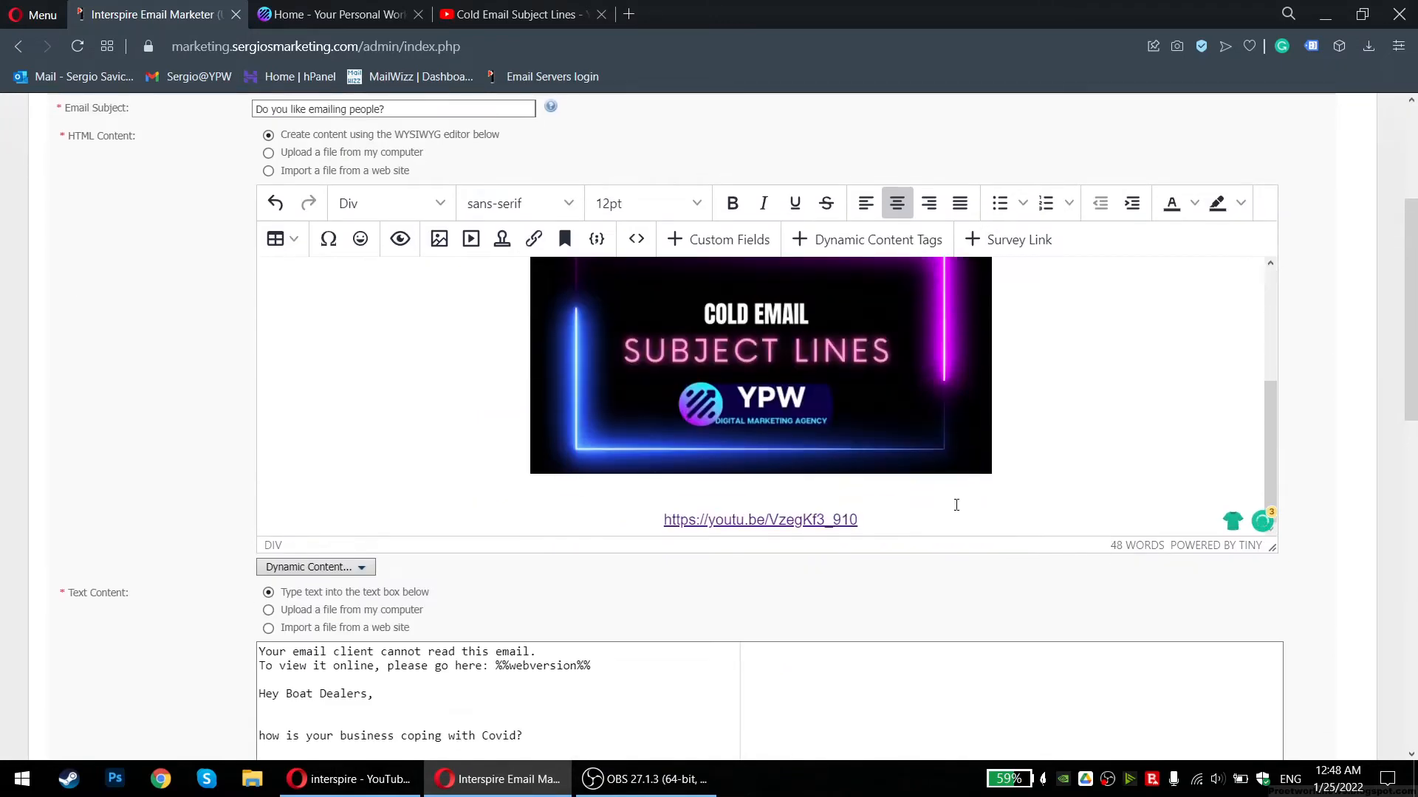
triple_click(939, 526)
click(939, 514)
key(Return)
key(ctrl+v)
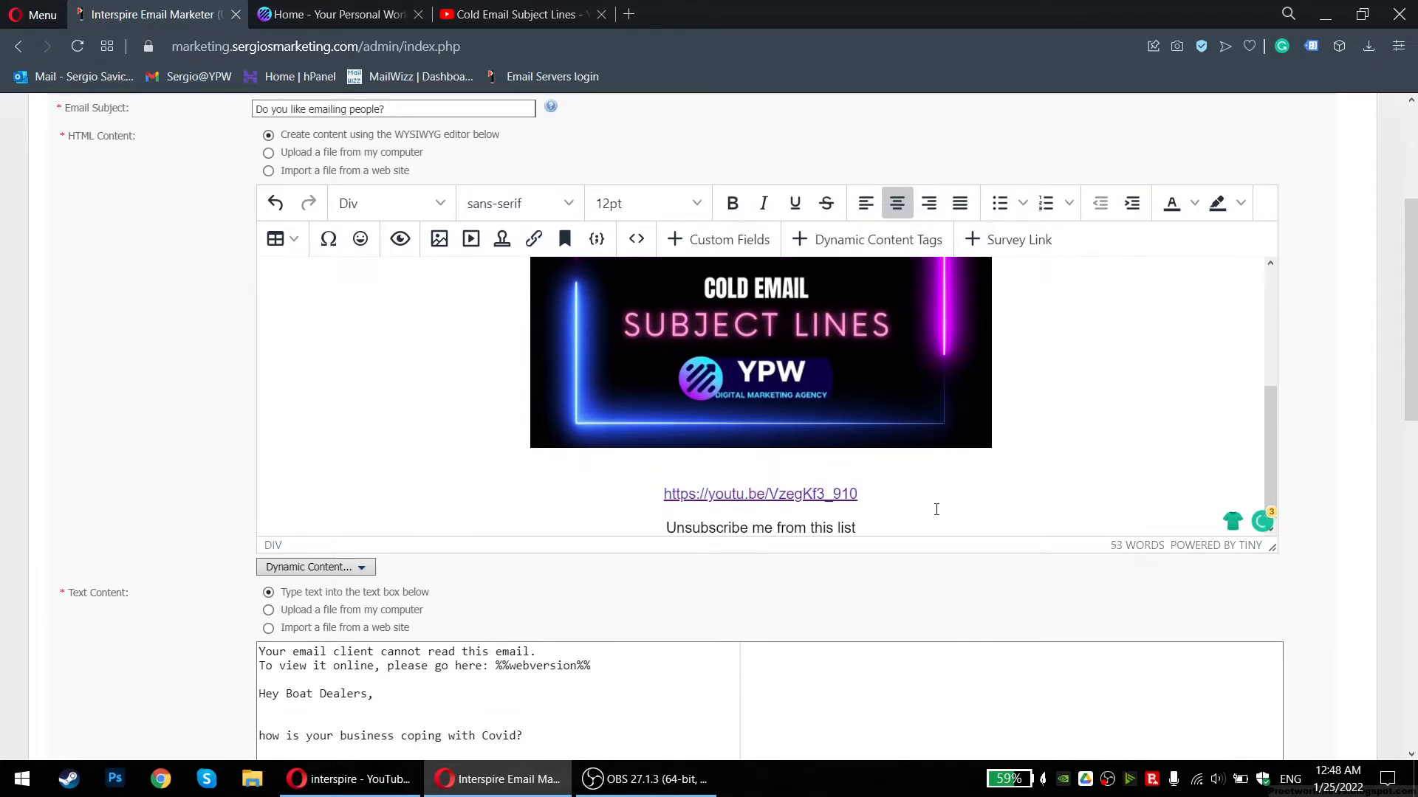
Open the Insert a Custom Field dialog from the editor toolbar
scroll(528, 612, down, 3)
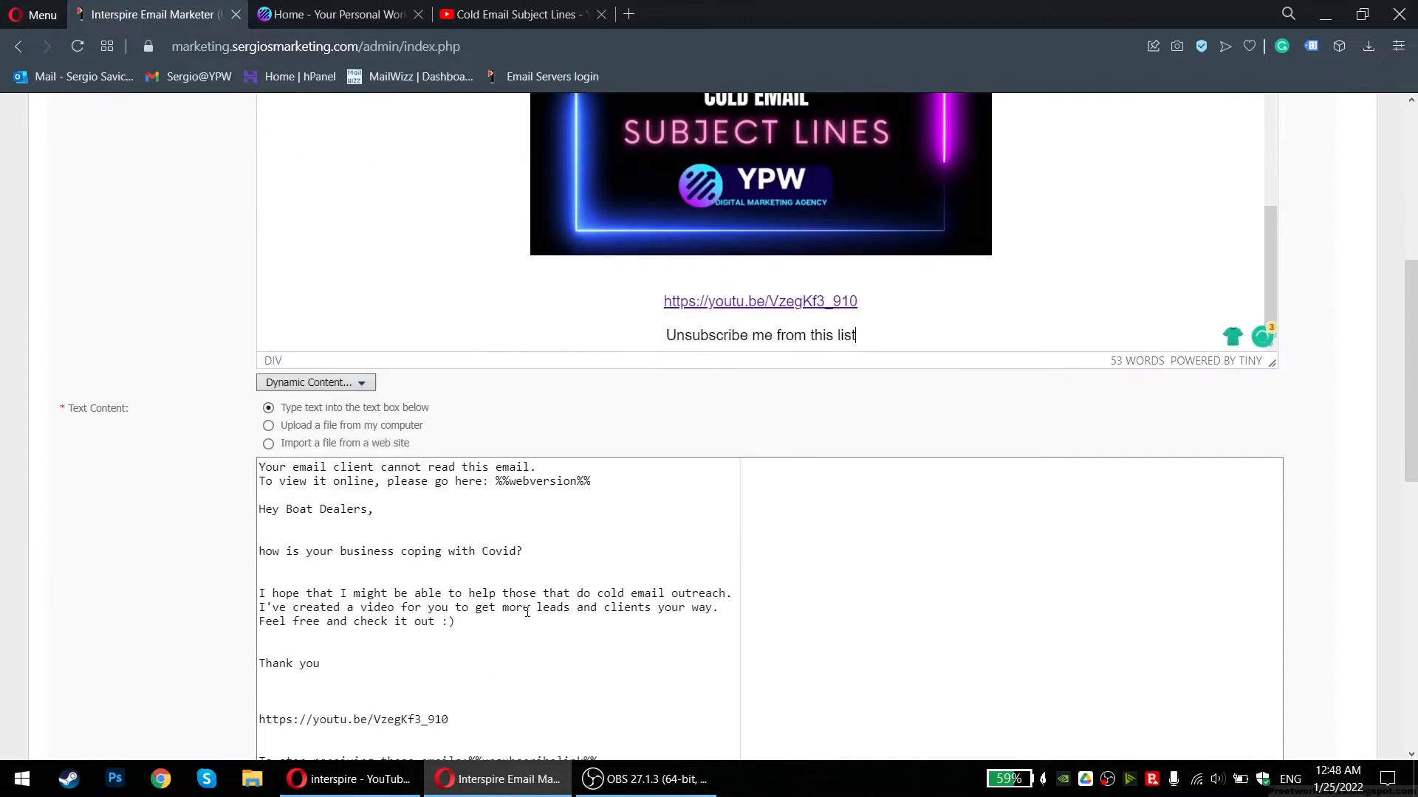
scroll(527, 612, down, 1)
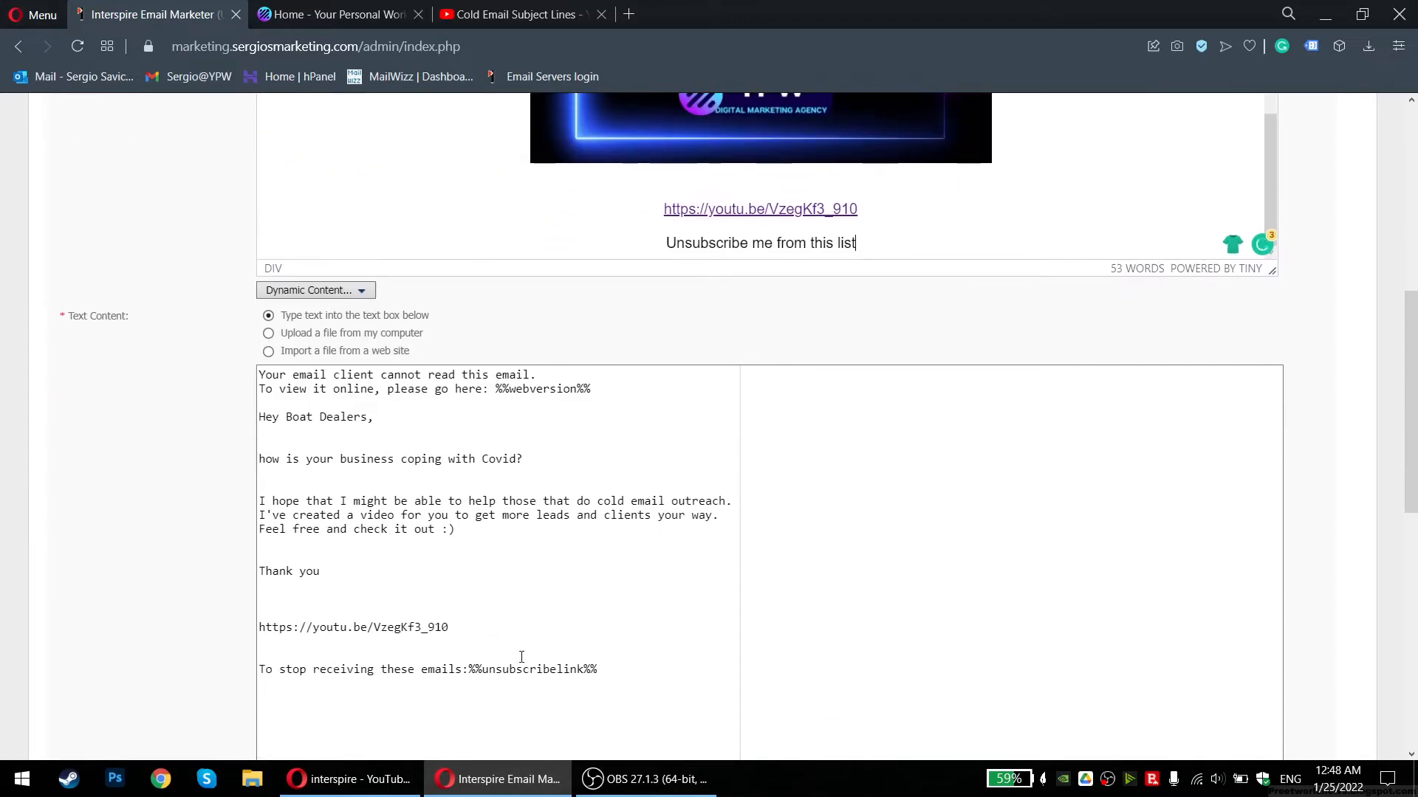
scroll(522, 657, up, 3)
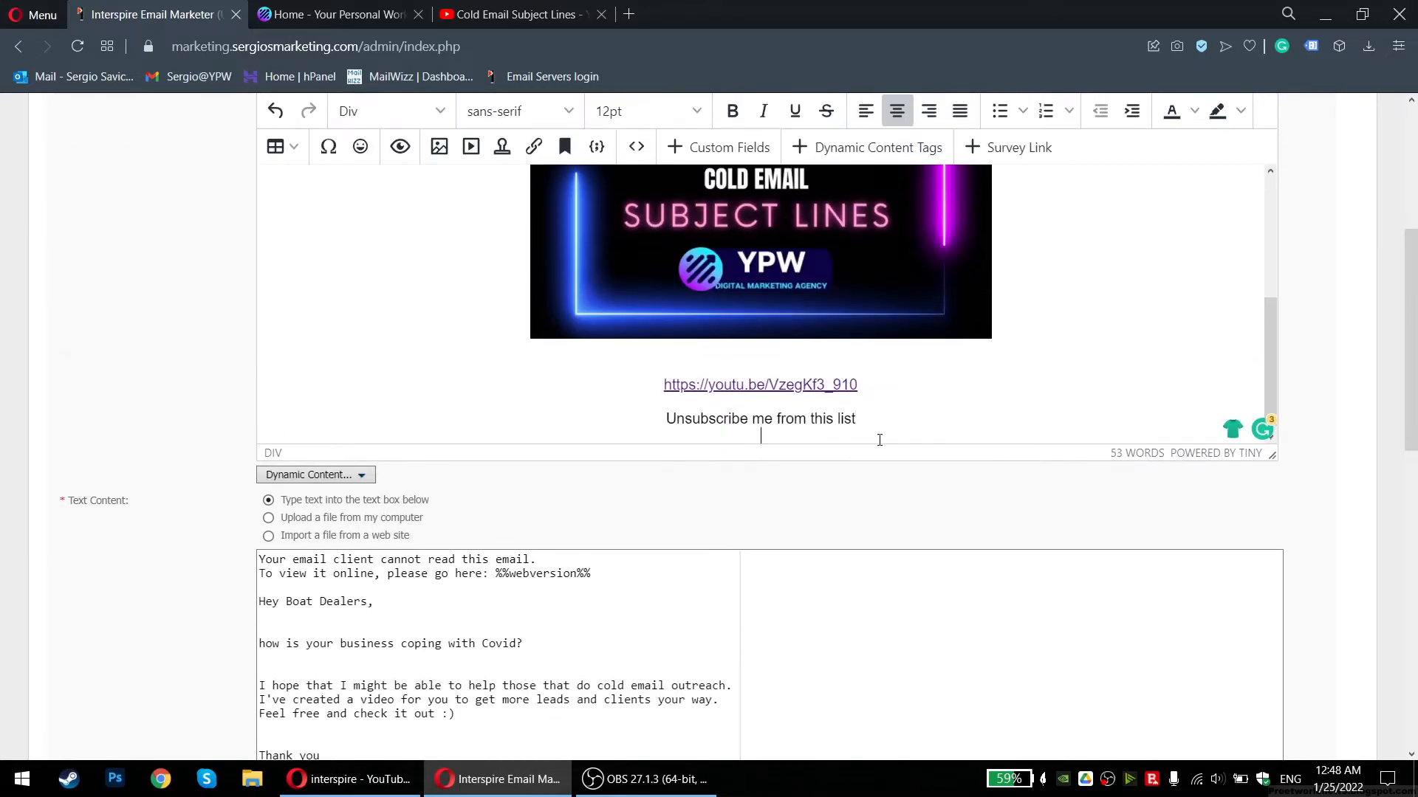
scroll(756, 443, up, 4)
scroll(759, 532, down, 3)
click(727, 232)
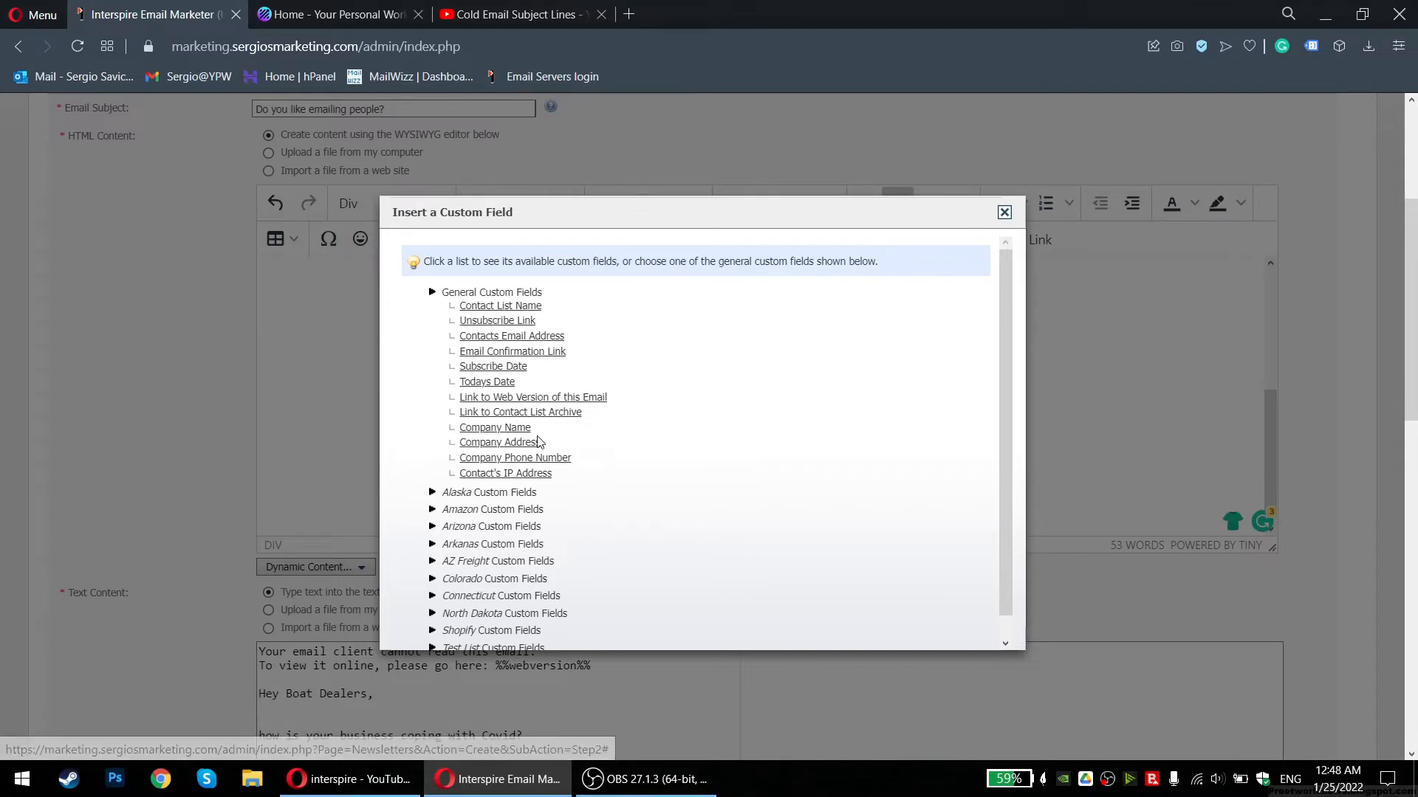
Insert the Company Address field and copy %%unsubscribelink%% from the plain-text footer
click(521, 443)
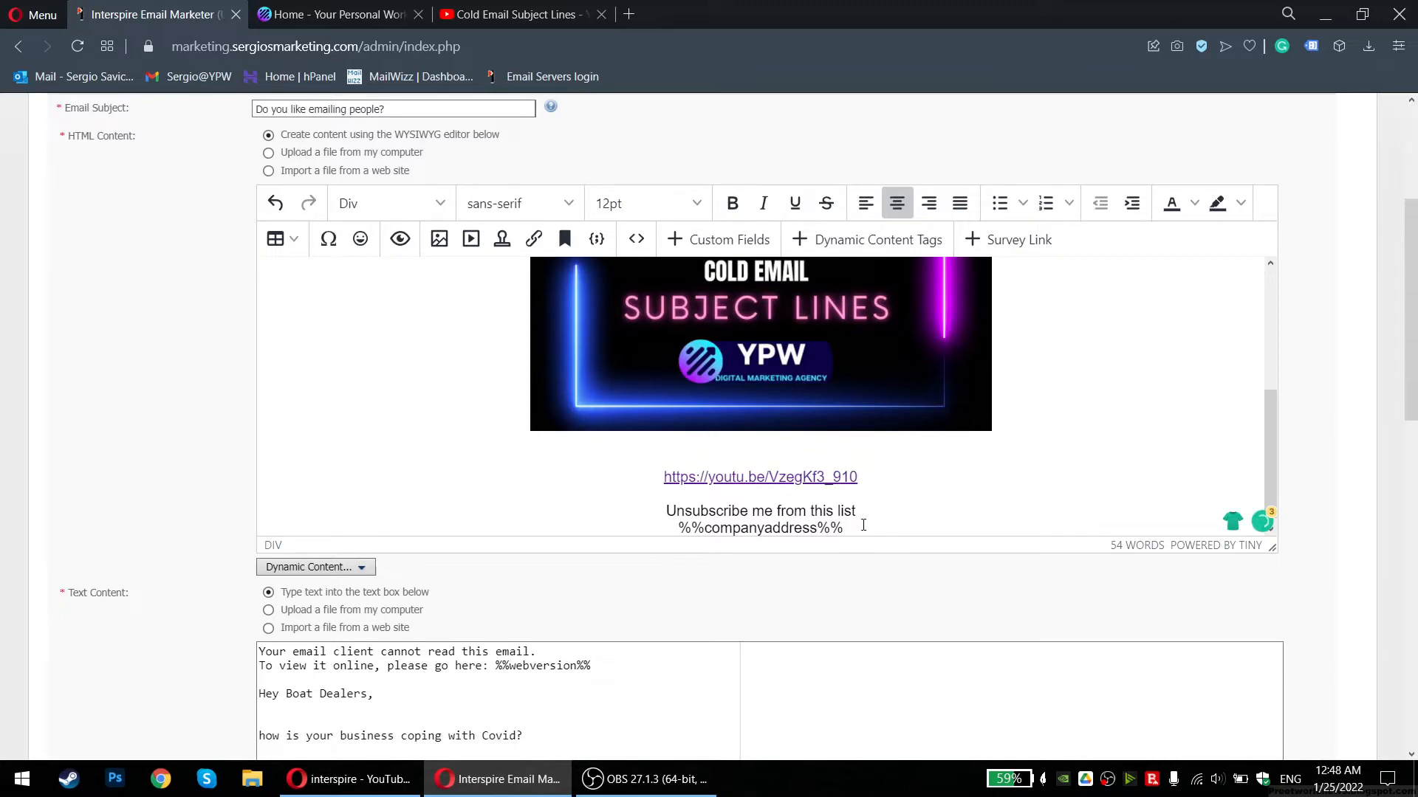
scroll(517, 518, down, 3)
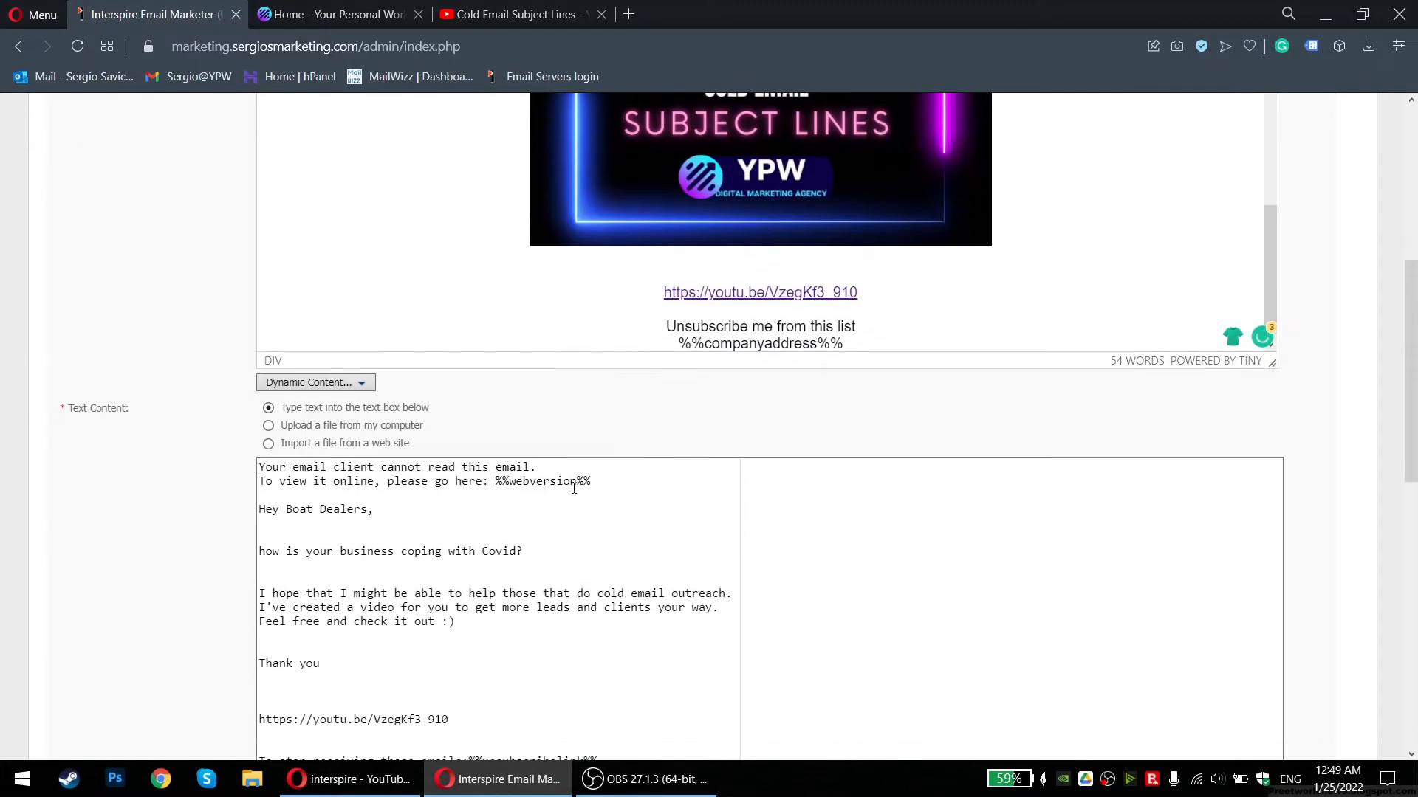
mouse_move(603, 478)
mouse_down()
mouse_move(477, 483)
mouse_move(589, 481)
mouse_up()
click(550, 486)
drag(489, 481, 593, 483)
click(593, 483)
scroll(549, 519, down, 1)
drag(606, 657, 484, 664)
click(495, 668)
drag(617, 665, 469, 669)
key(ctrl+c)
Paste %%unsubscribelink%% on a new line below %%companyaddress%%
click(853, 255)
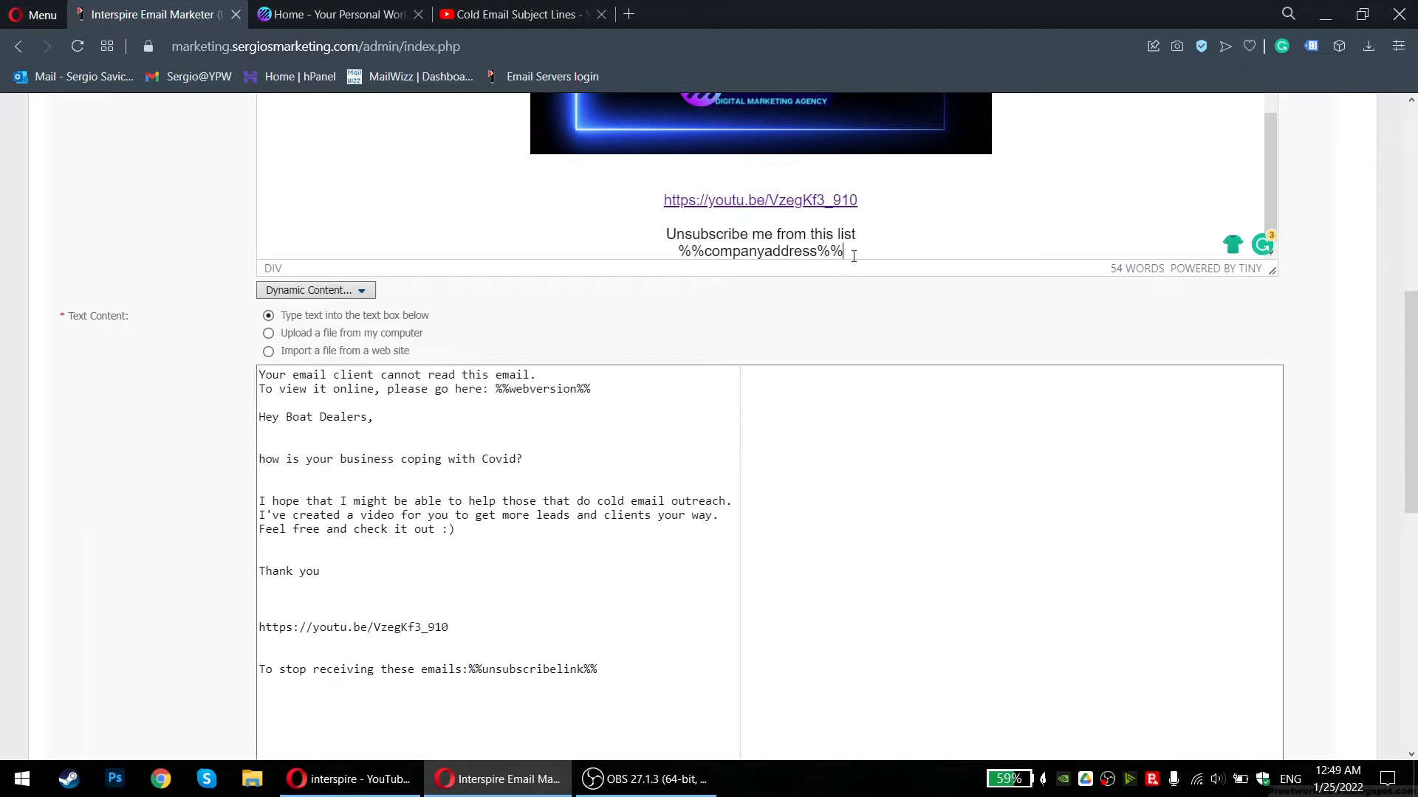
key(Return)
key(ctrl+v)
scroll(562, 427, up, 10)
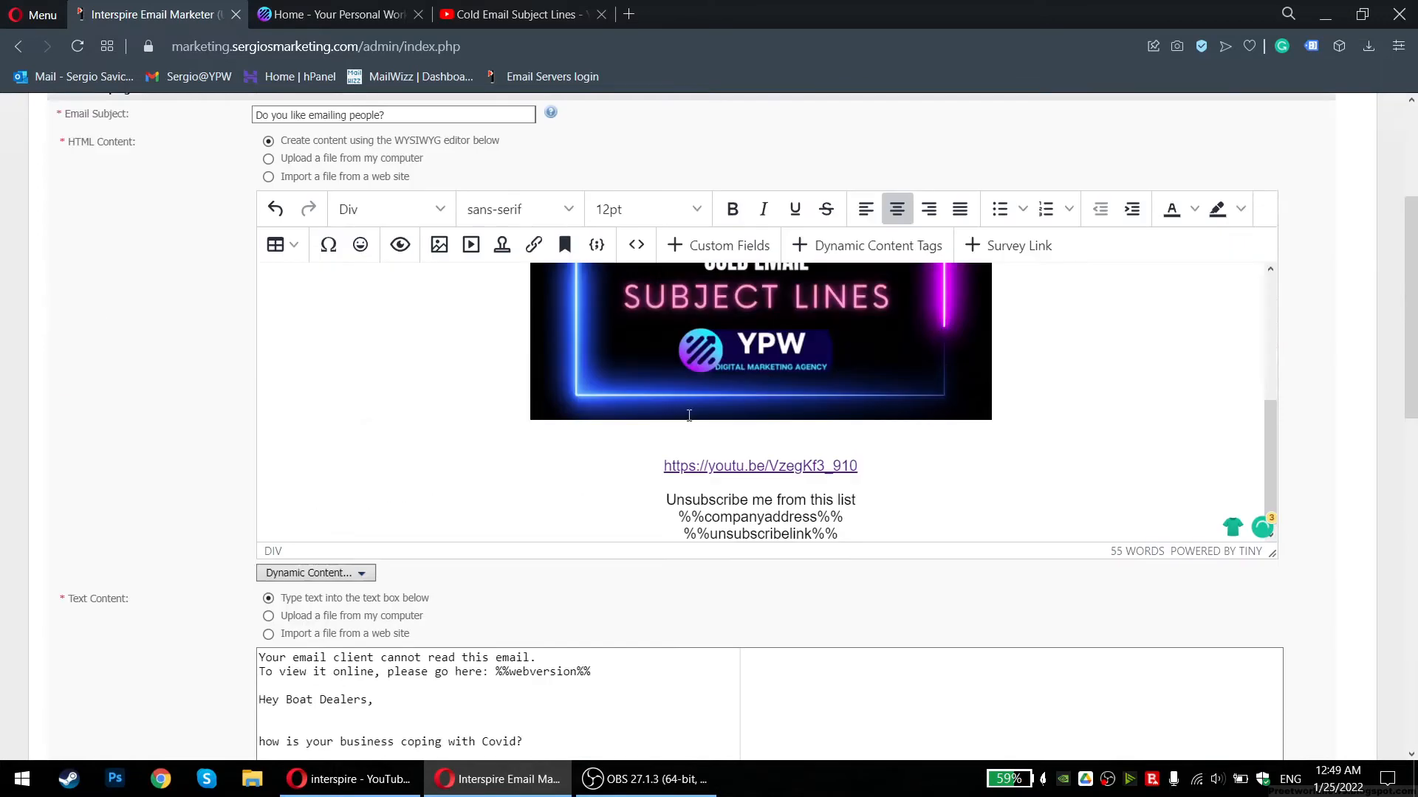
click(400, 423)
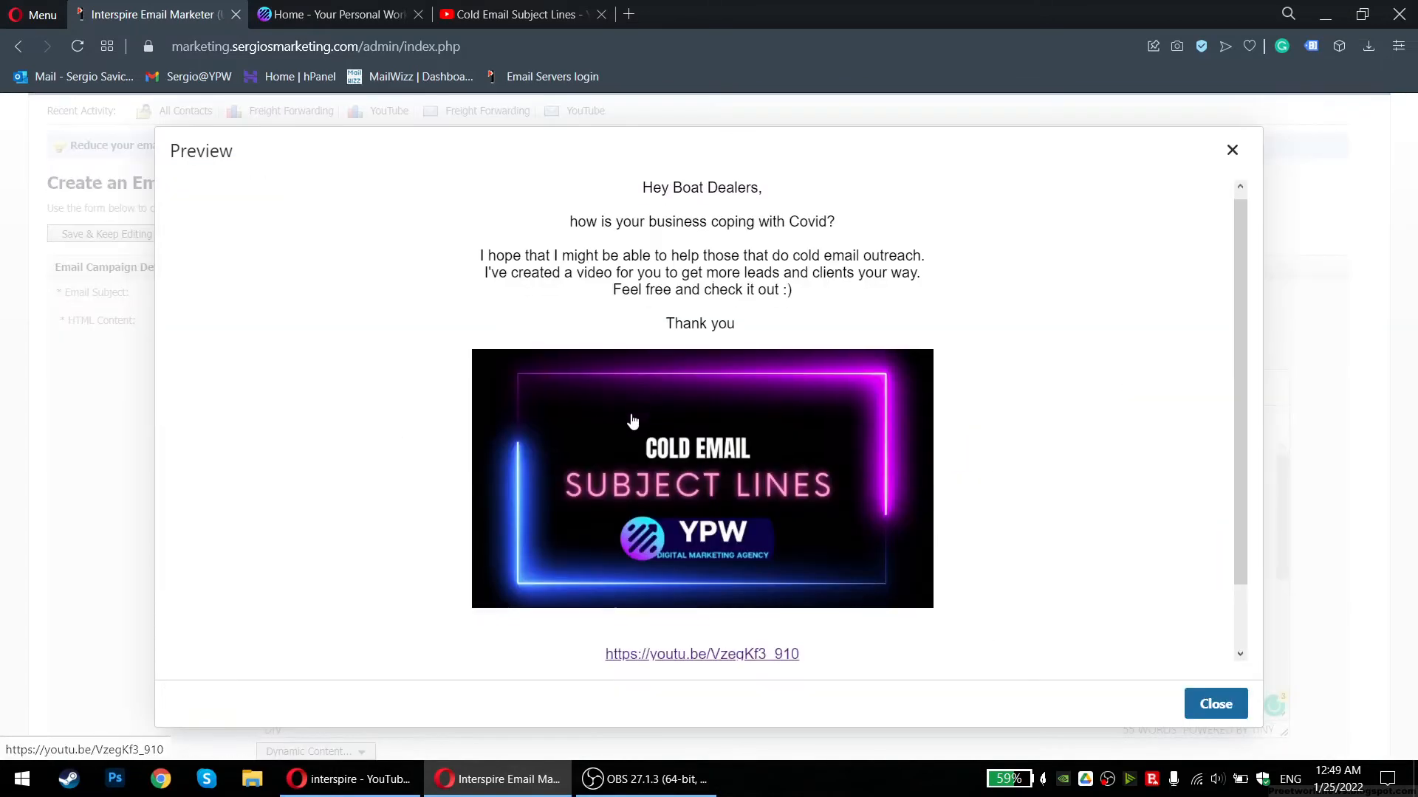
scroll(729, 555, down, 2)
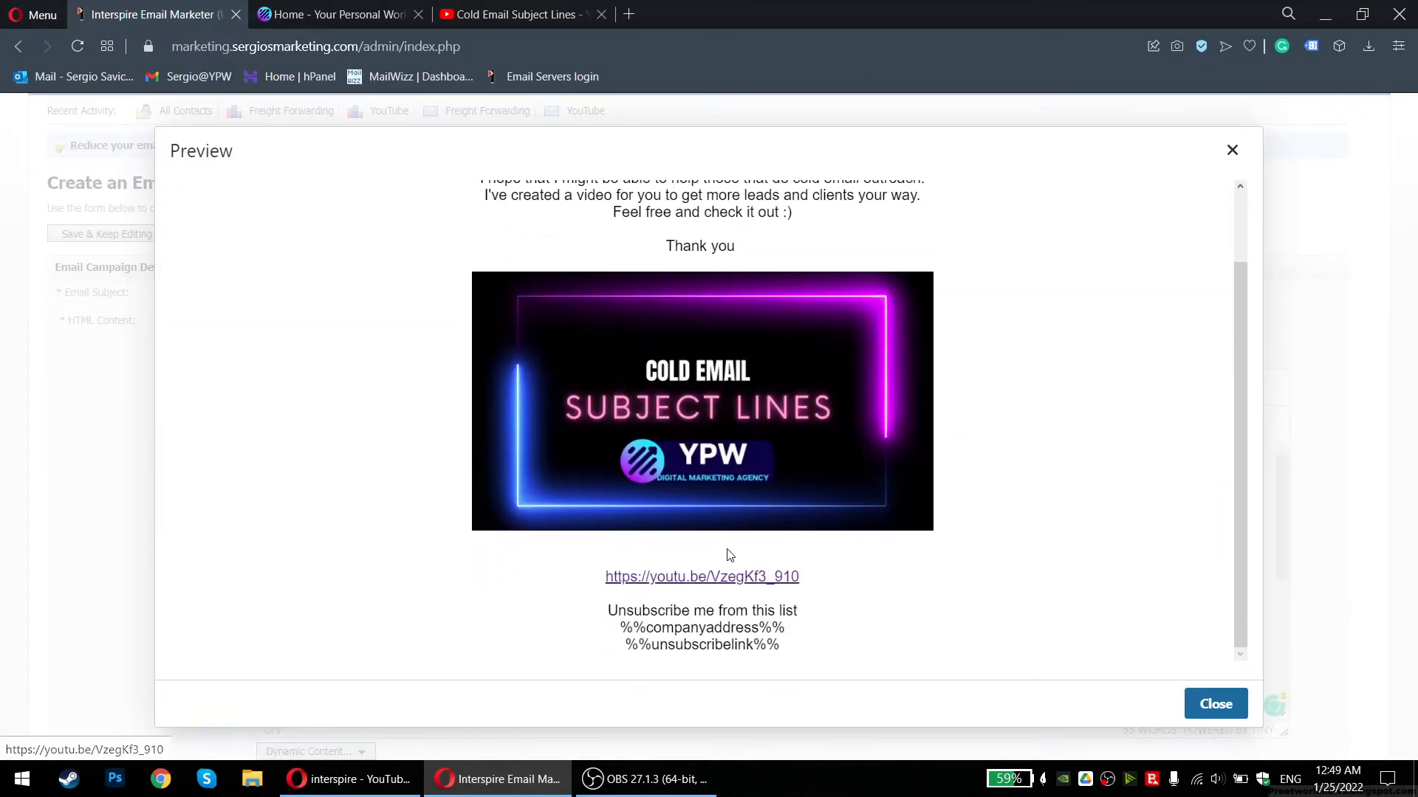
triple_click(644, 611)
triple_click(672, 629)
click(672, 641)
scroll(1108, 222, up, 2)
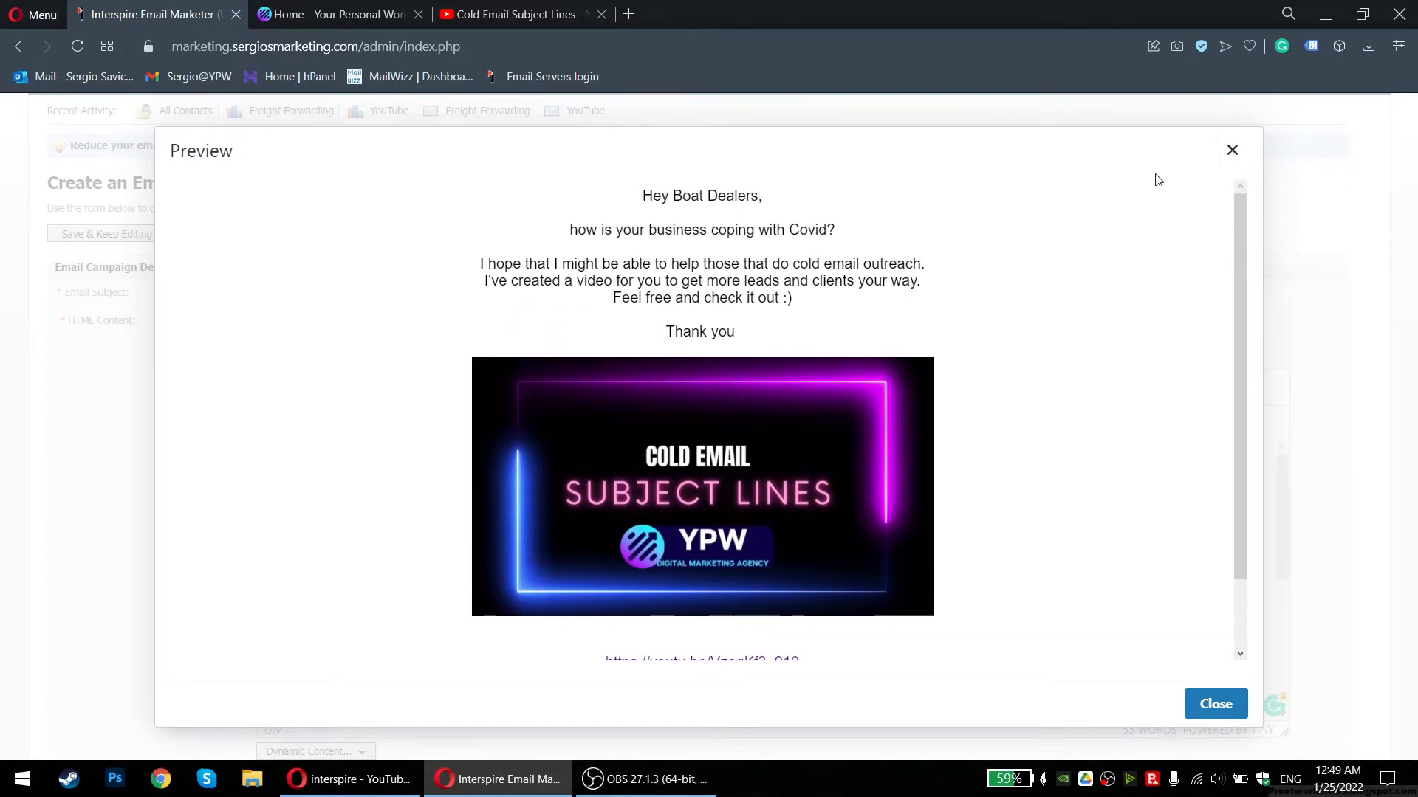
click(1232, 151)
scroll(557, 382, down, 5)
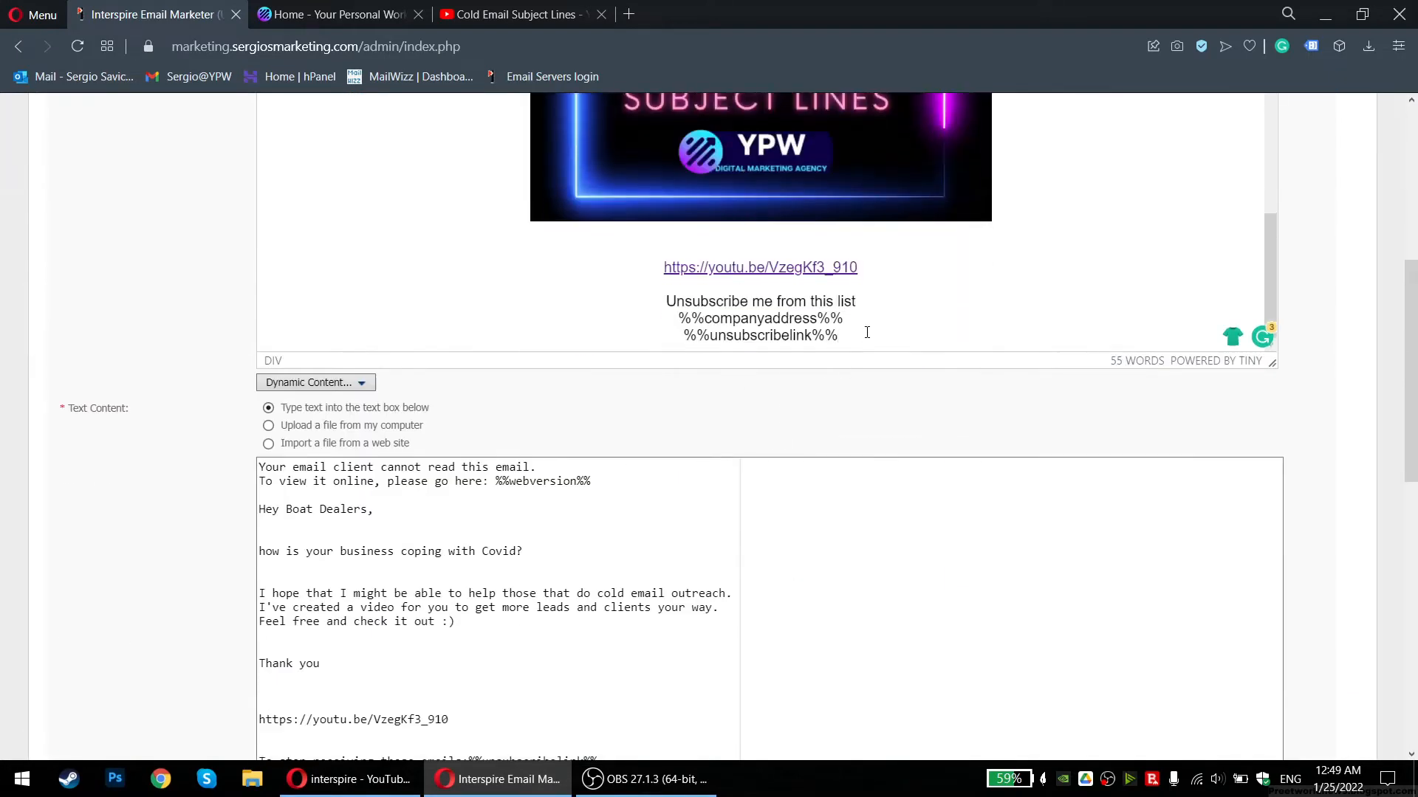
Replace the %%unsubscribelink%% line and the plain unsubscribe text with the Unsubscribe Link custom field
drag(837, 336, 684, 337)
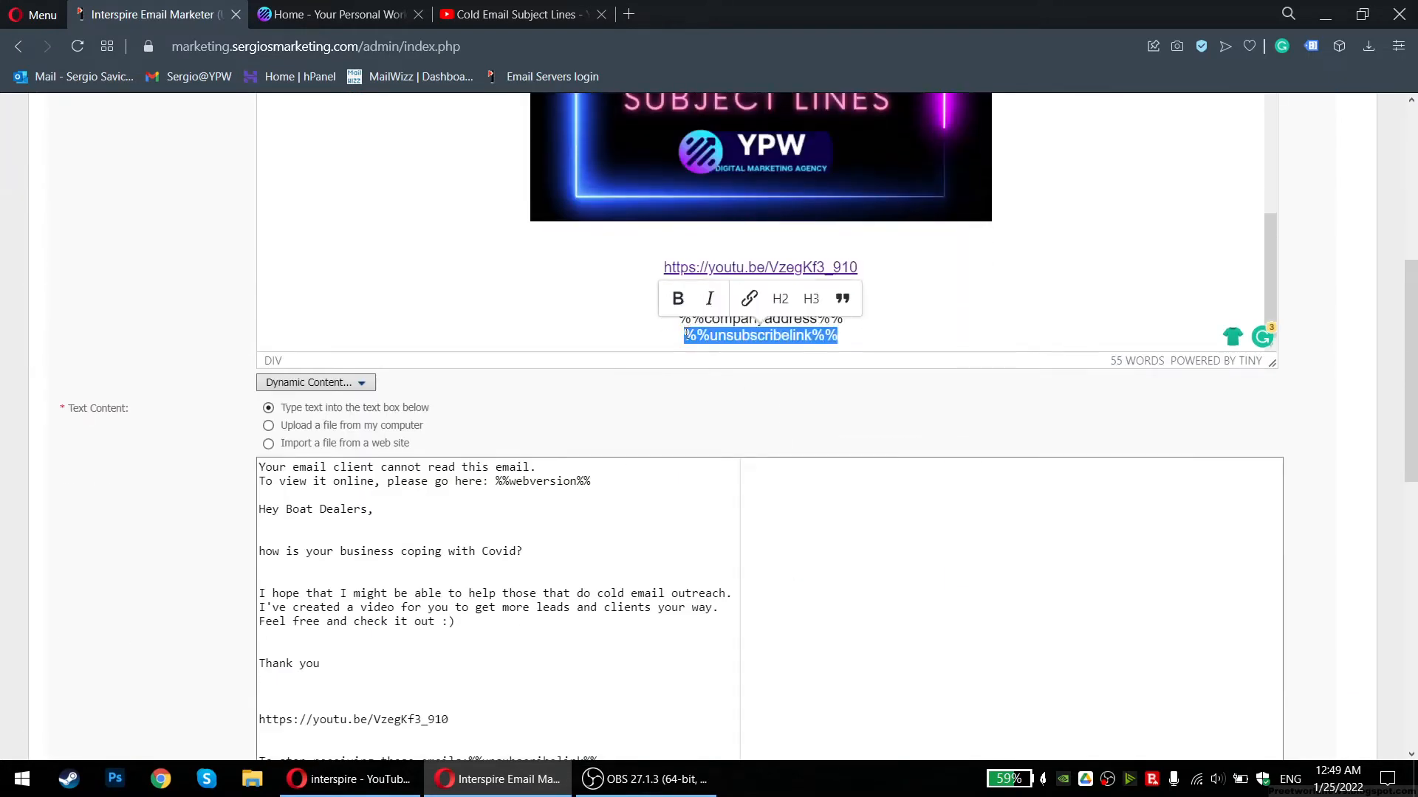
key(BackSpace)
scroll(480, 362, up, 4)
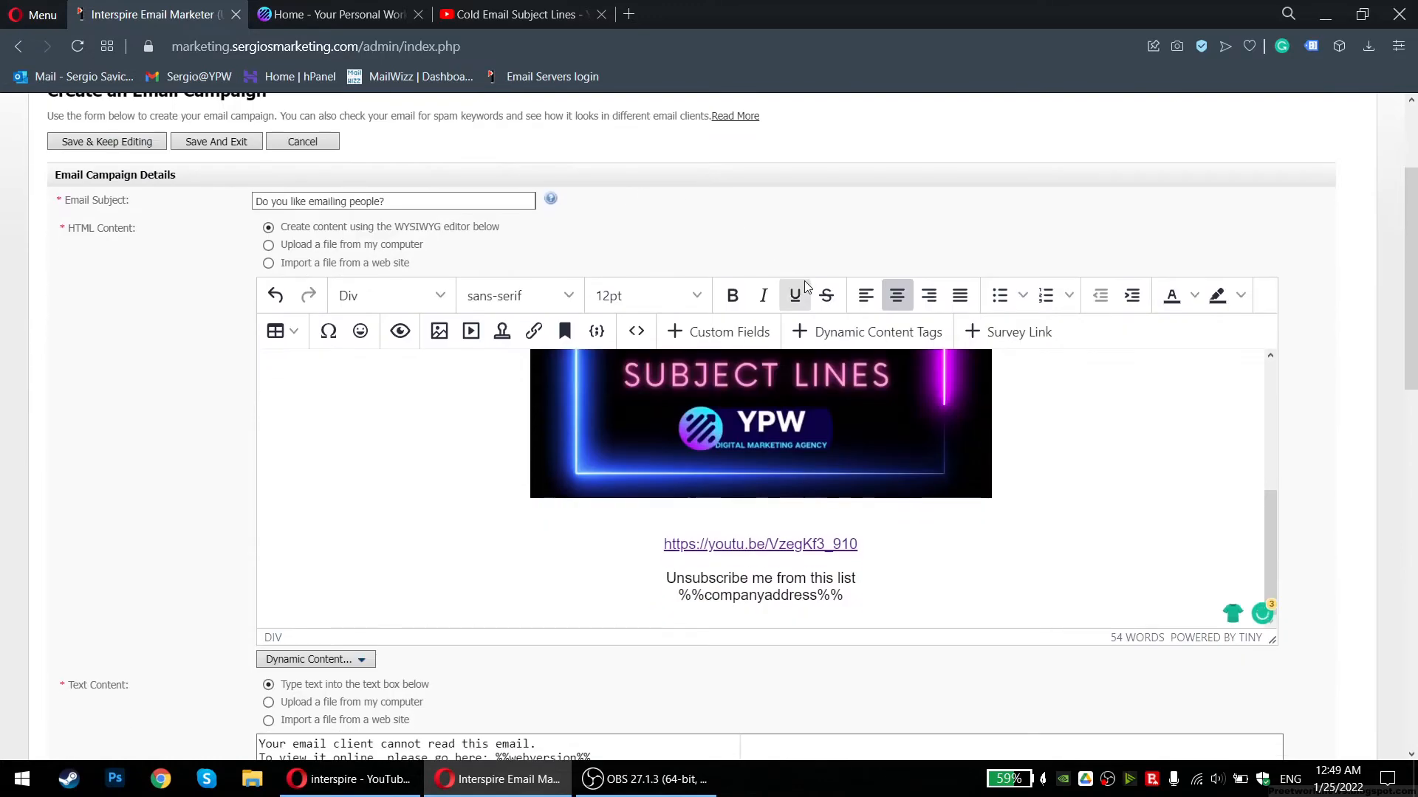
scroll(803, 281, down, 1)
click(746, 236)
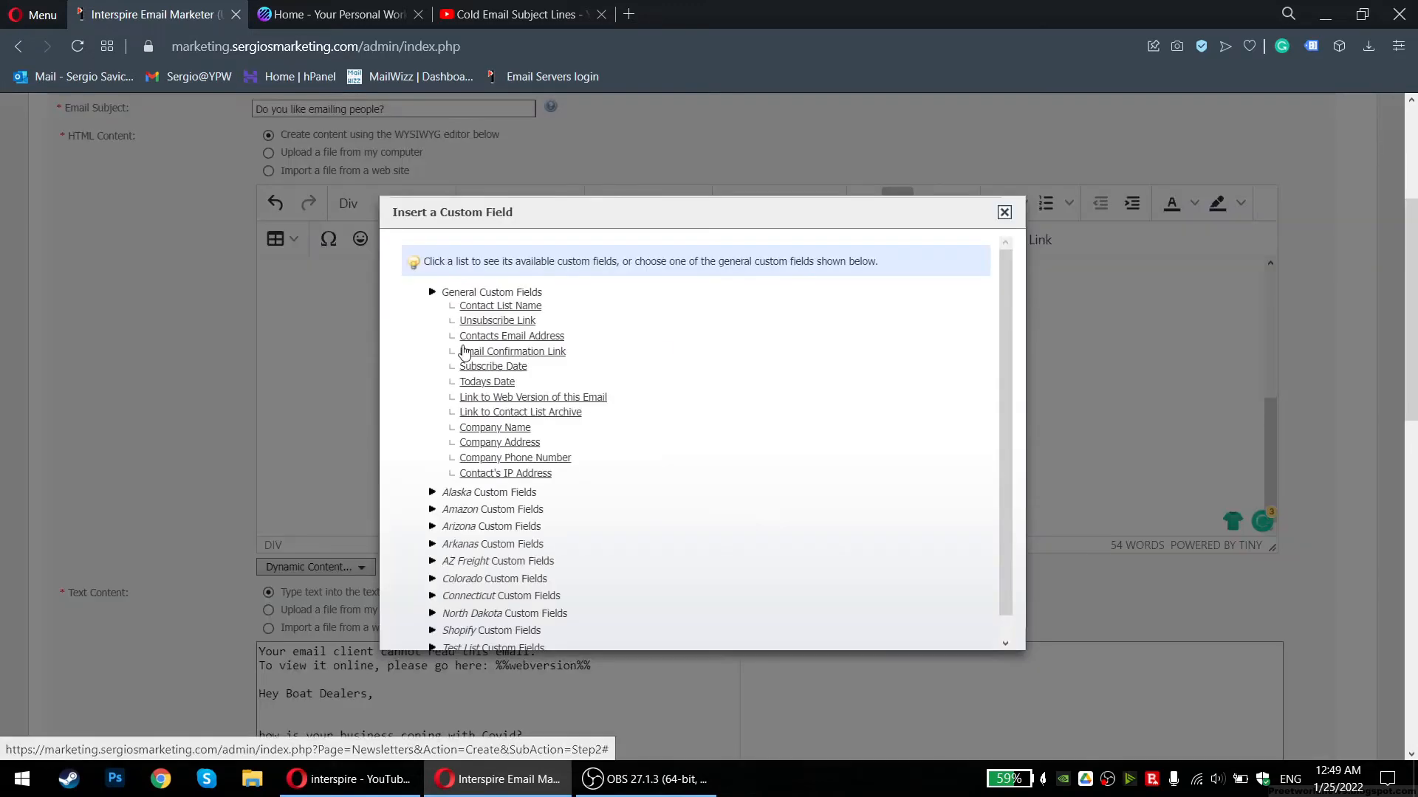
click(479, 322)
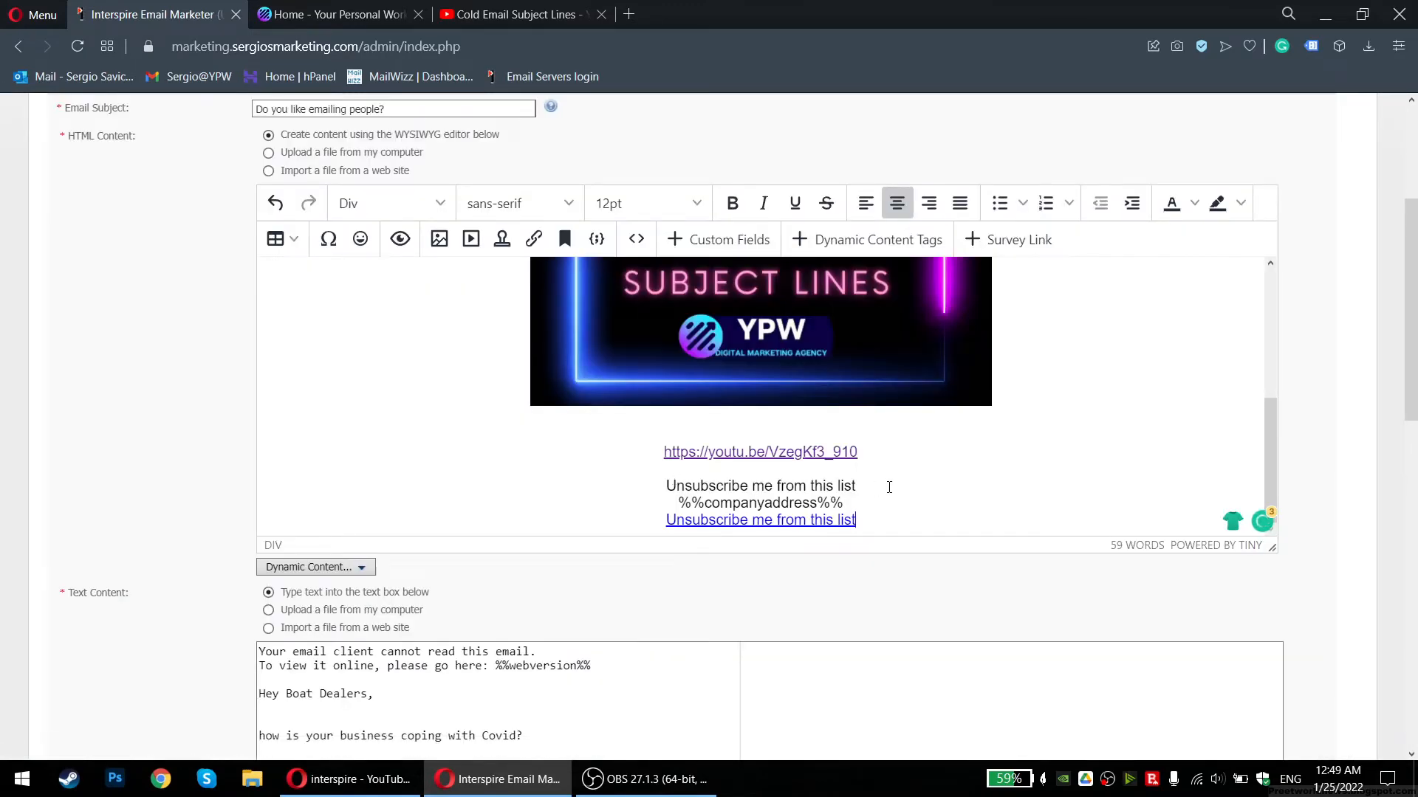
drag(883, 488, 666, 486)
key(BackSpace)
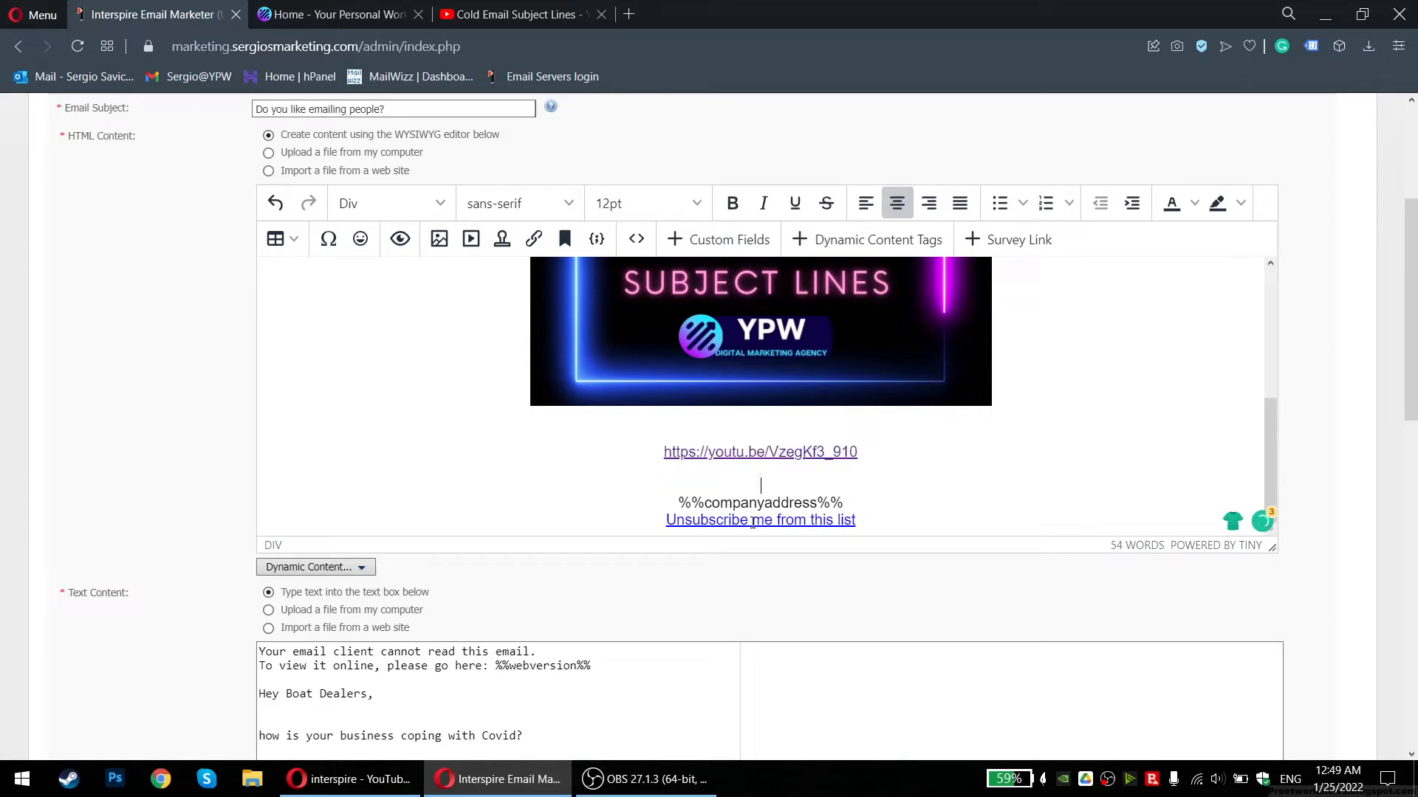
Check the unsubscribe link's URL placeholder, then preview the updated email
triple_click(751, 520)
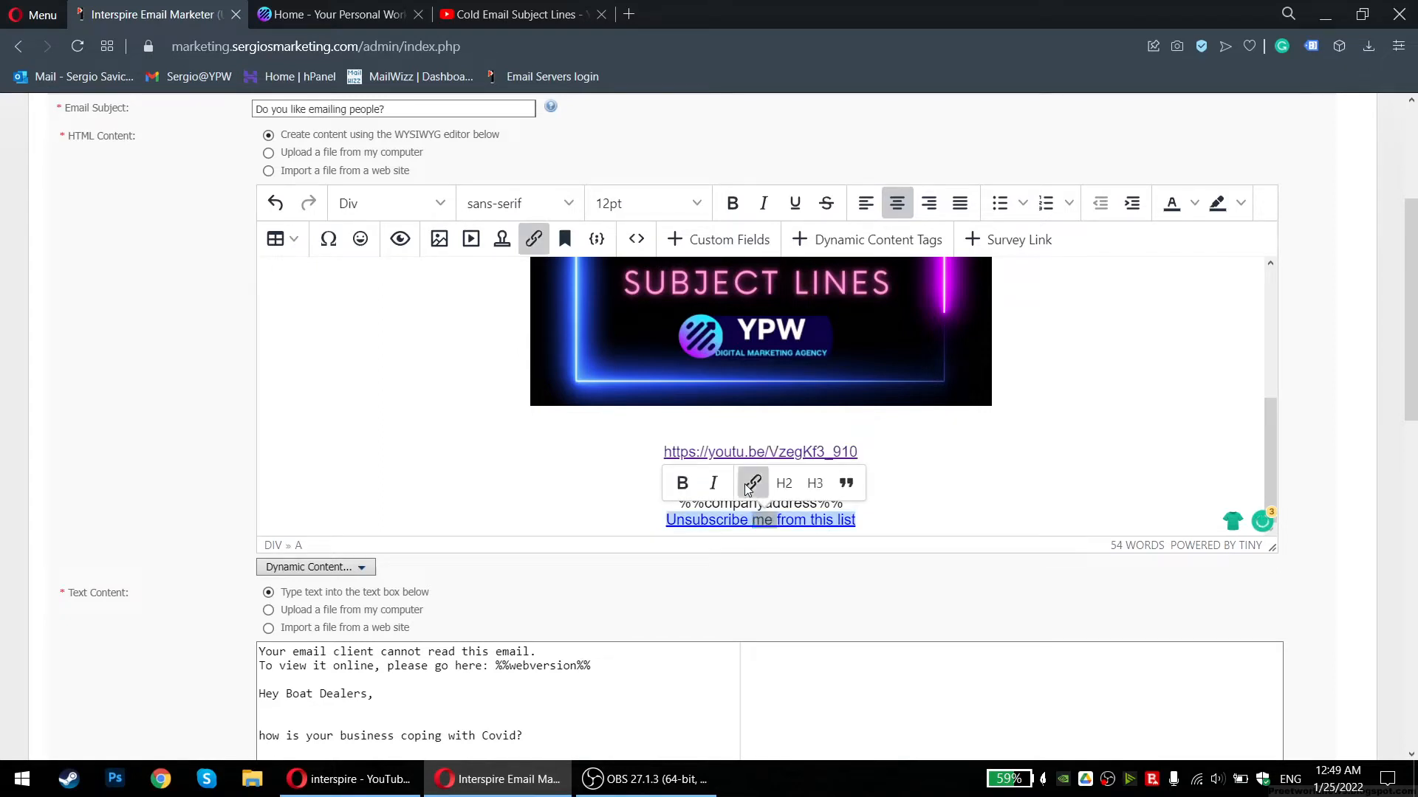
click(751, 484)
drag(681, 484, 791, 488)
click(485, 412)
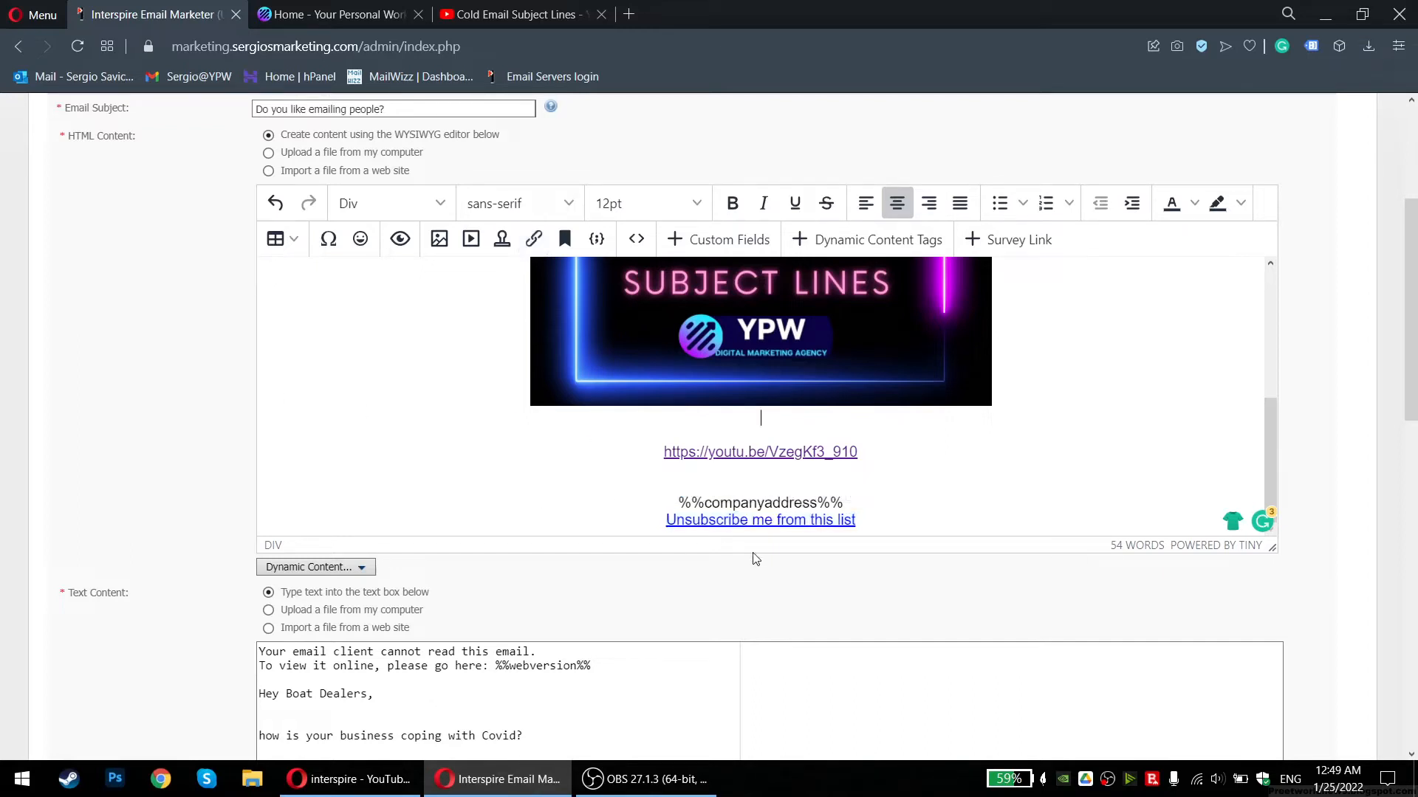
click(401, 240)
scroll(701, 591, down, 2)
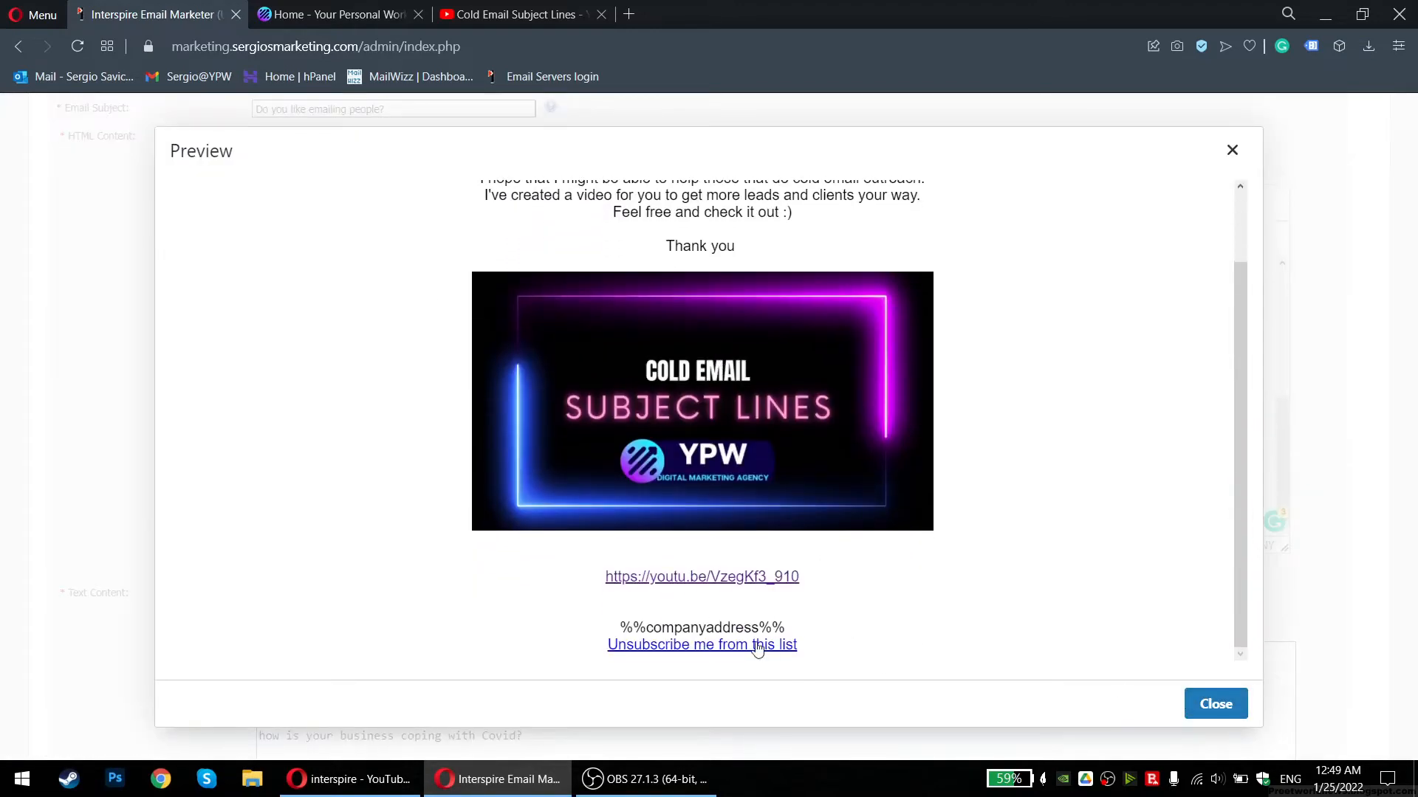
click(1215, 704)
scroll(714, 506, down, 1)
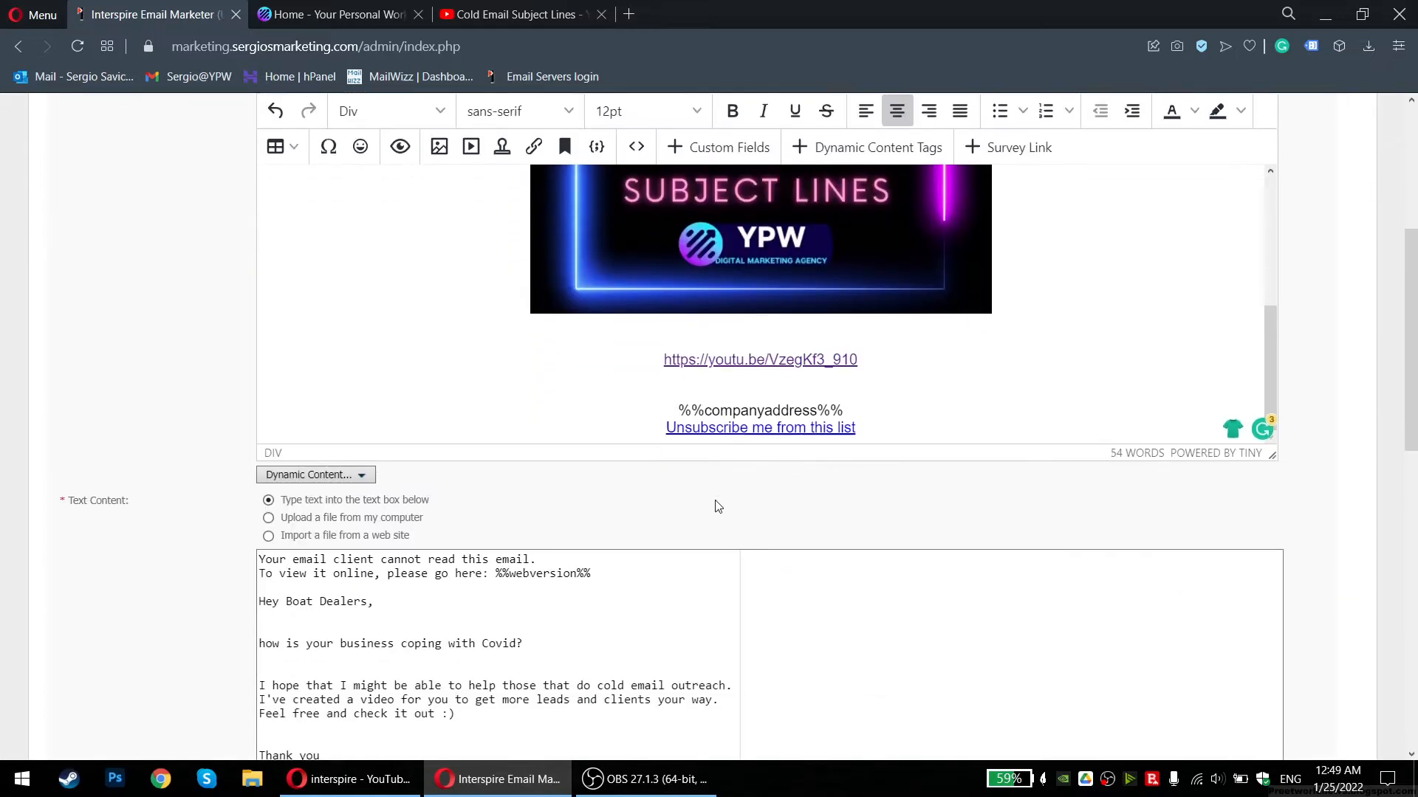
Type 'Your Personal Workforce' on the empty line above %%companyaddress%%, then select 'Boat Dealers' in the greeting
scroll(762, 453, up, 2)
scroll(727, 558, up, 1)
scroll(727, 559, down, 1)
drag(654, 576, 856, 617)
triple_click(922, 601)
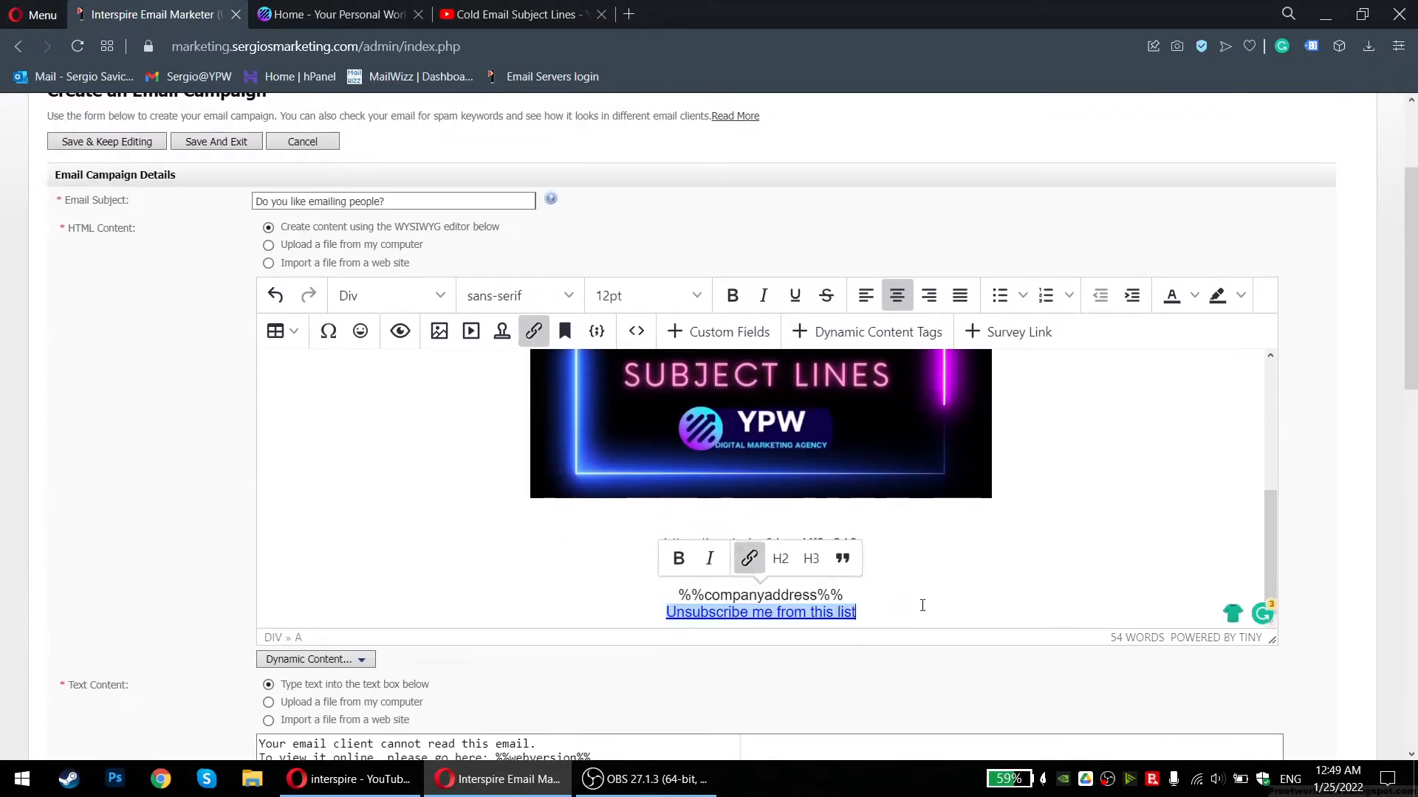
click(750, 579)
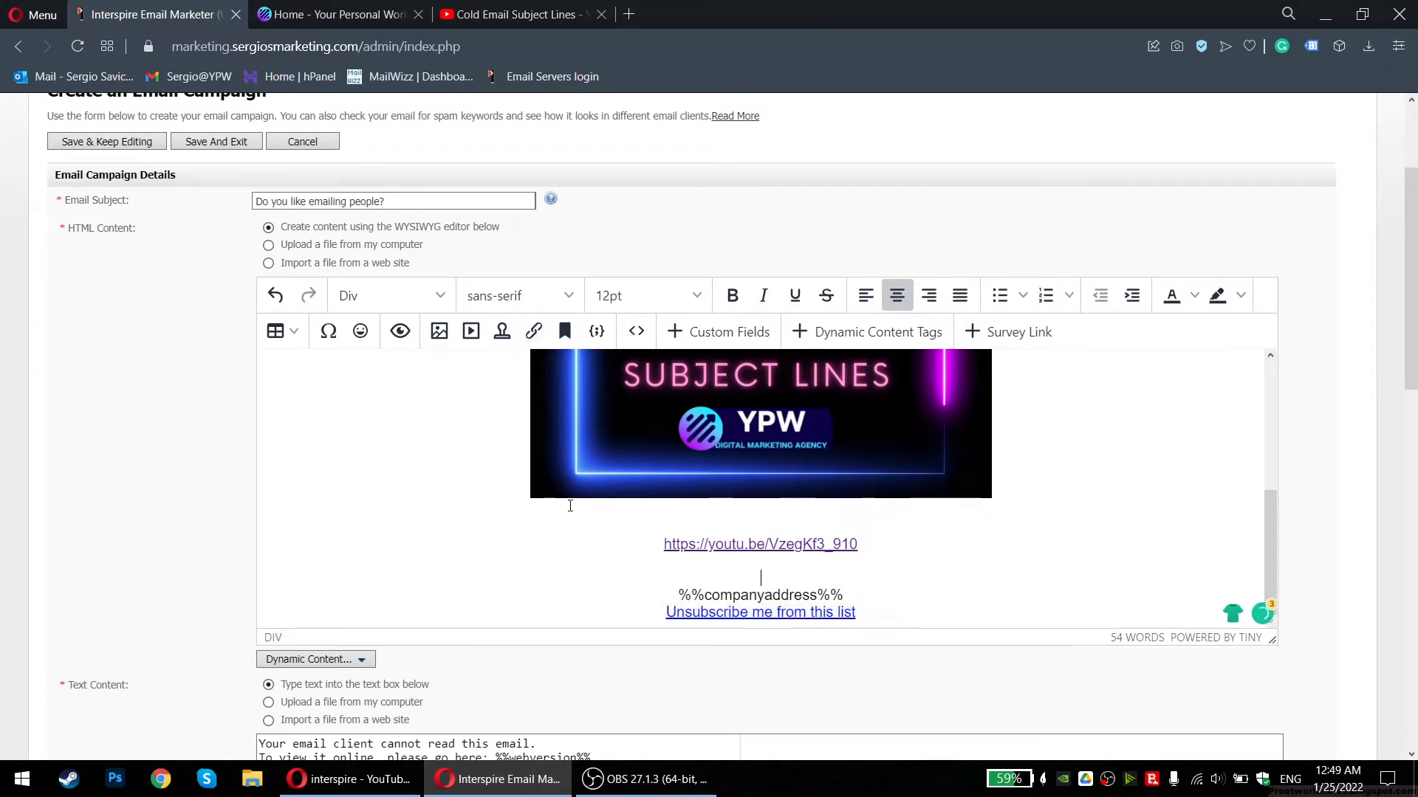
text(Your Personal Workforce)
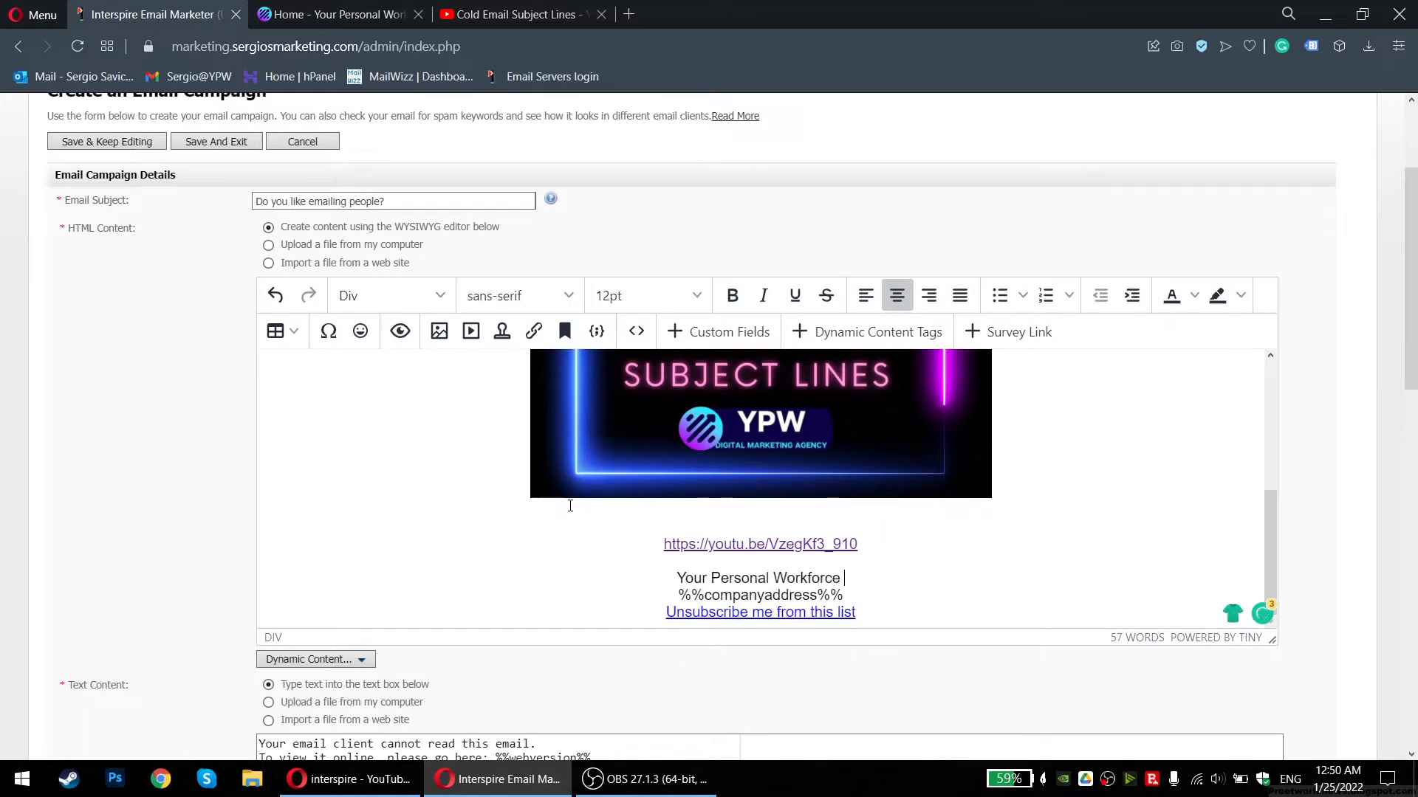
scroll(570, 506, up, 4)
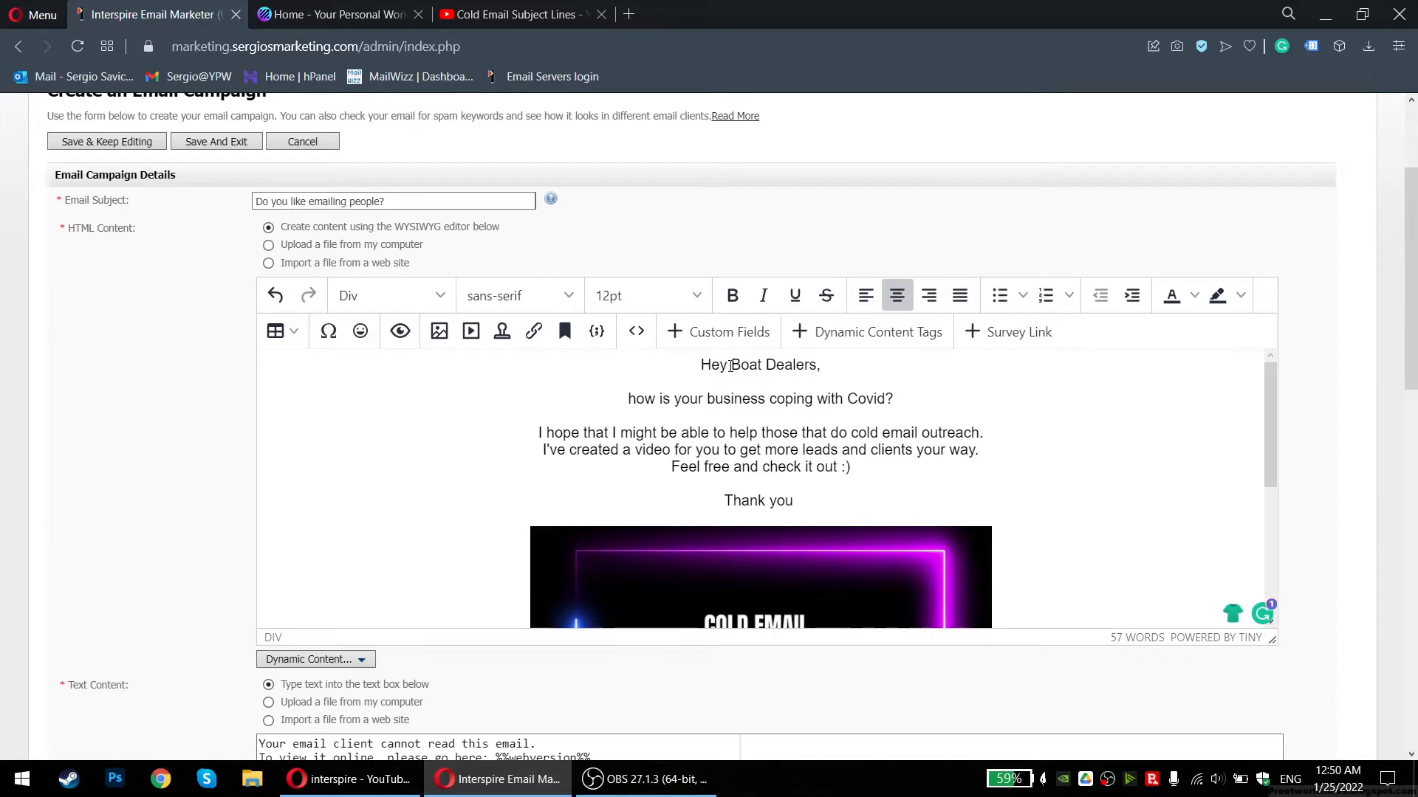
drag(732, 363, 817, 372)
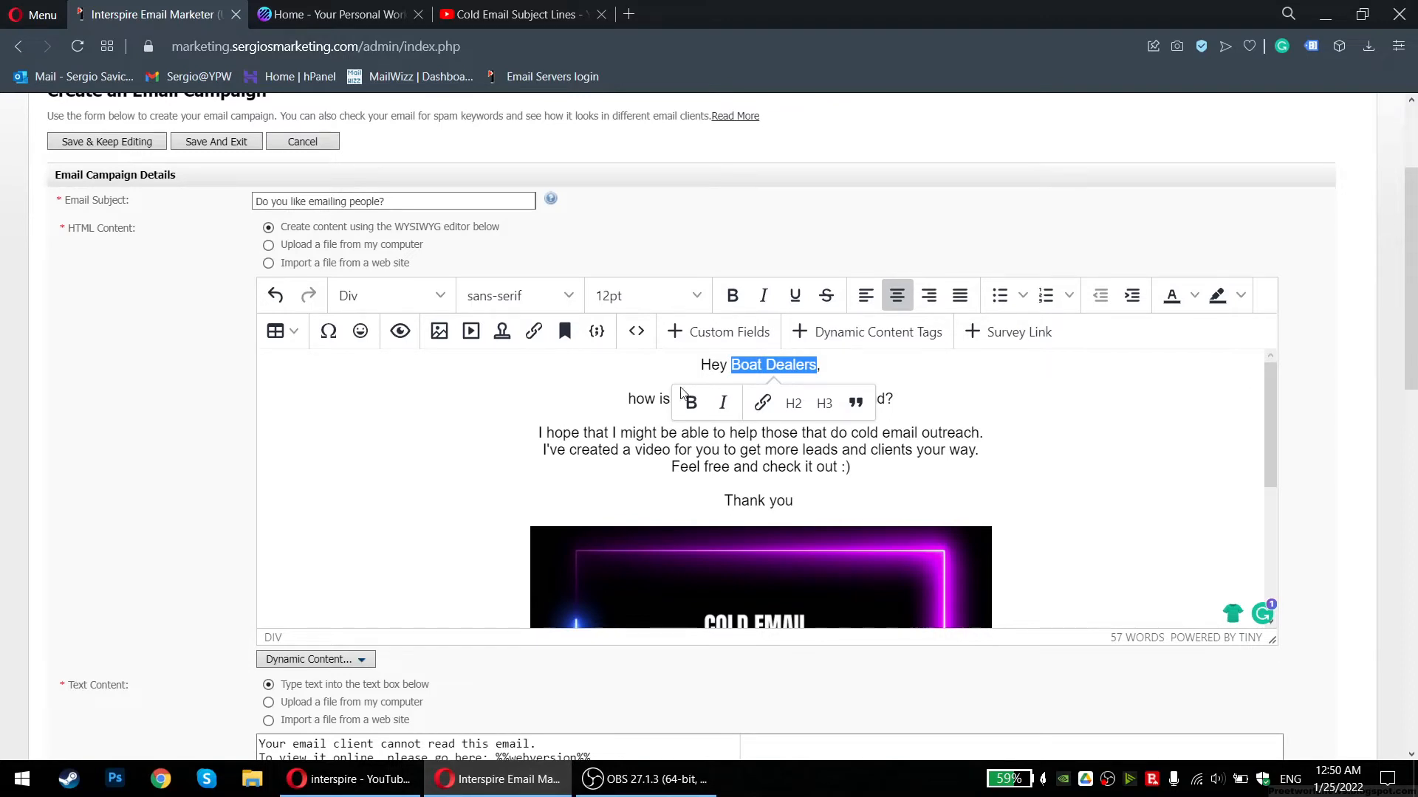
Insert Test List's First Name custom field in place of 'Boat Dealers' in the greeting
click(729, 332)
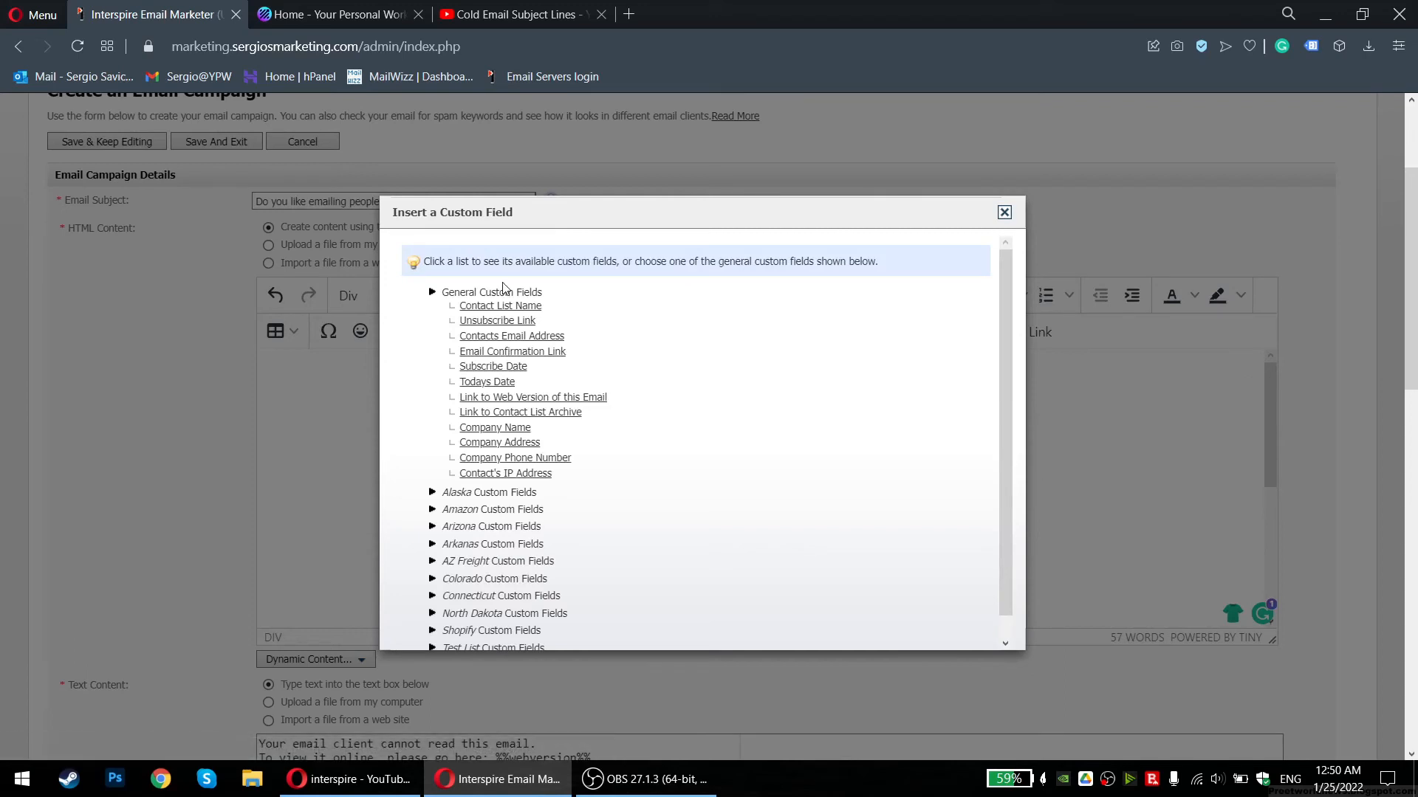
scroll(446, 506, down, 5)
click(432, 625)
scroll(624, 491, down, 3)
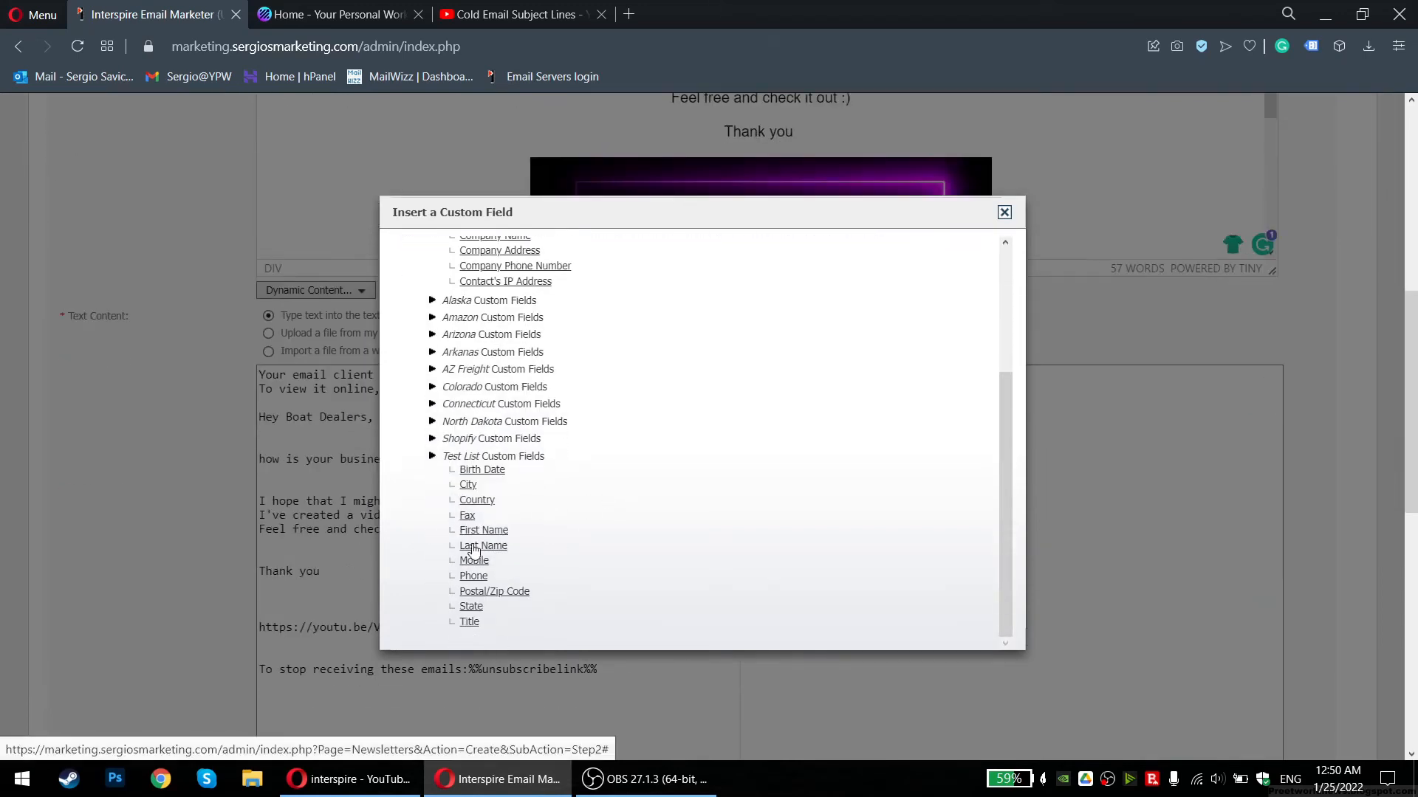
click(481, 531)
scroll(745, 392, up, 5)
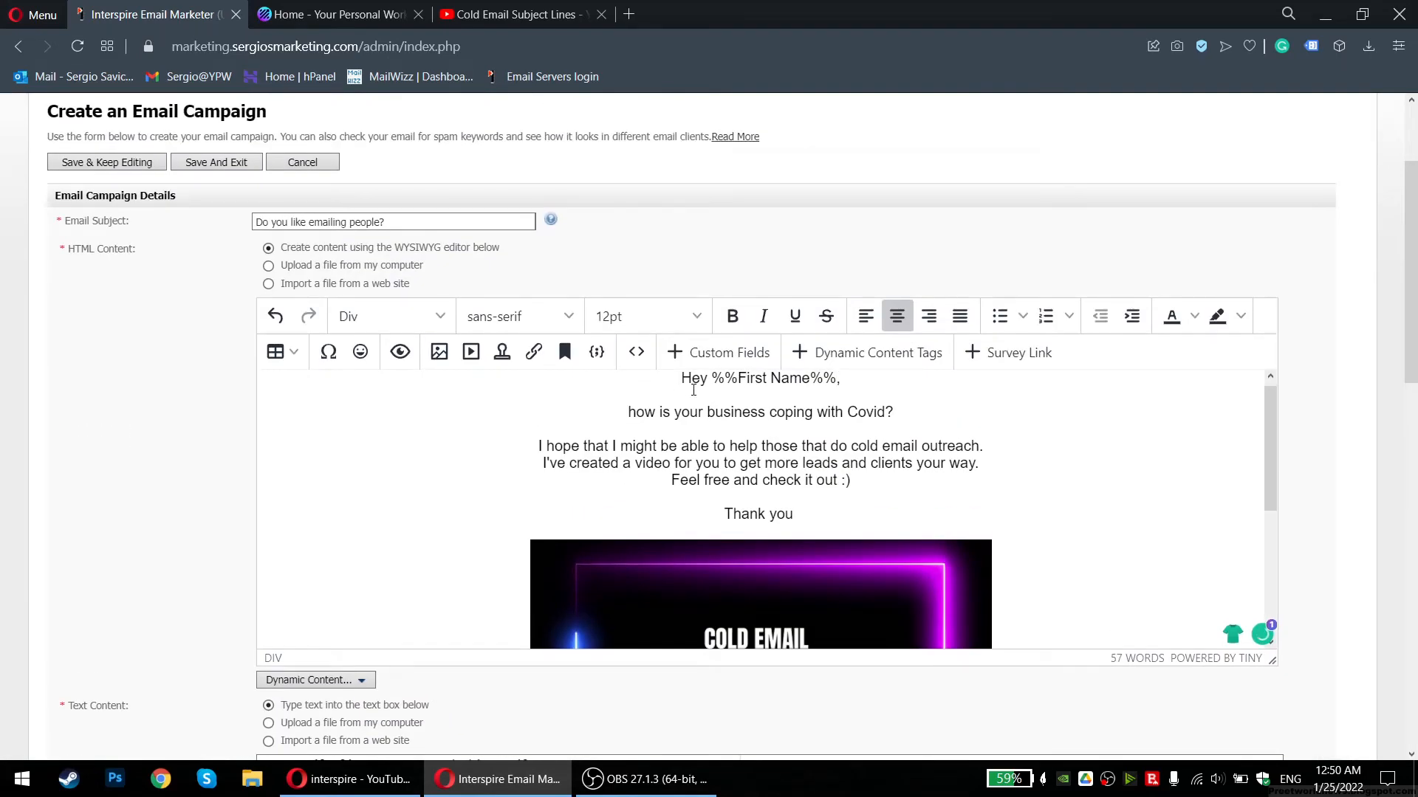
click(634, 412)
key(BackSpace)
text(H)
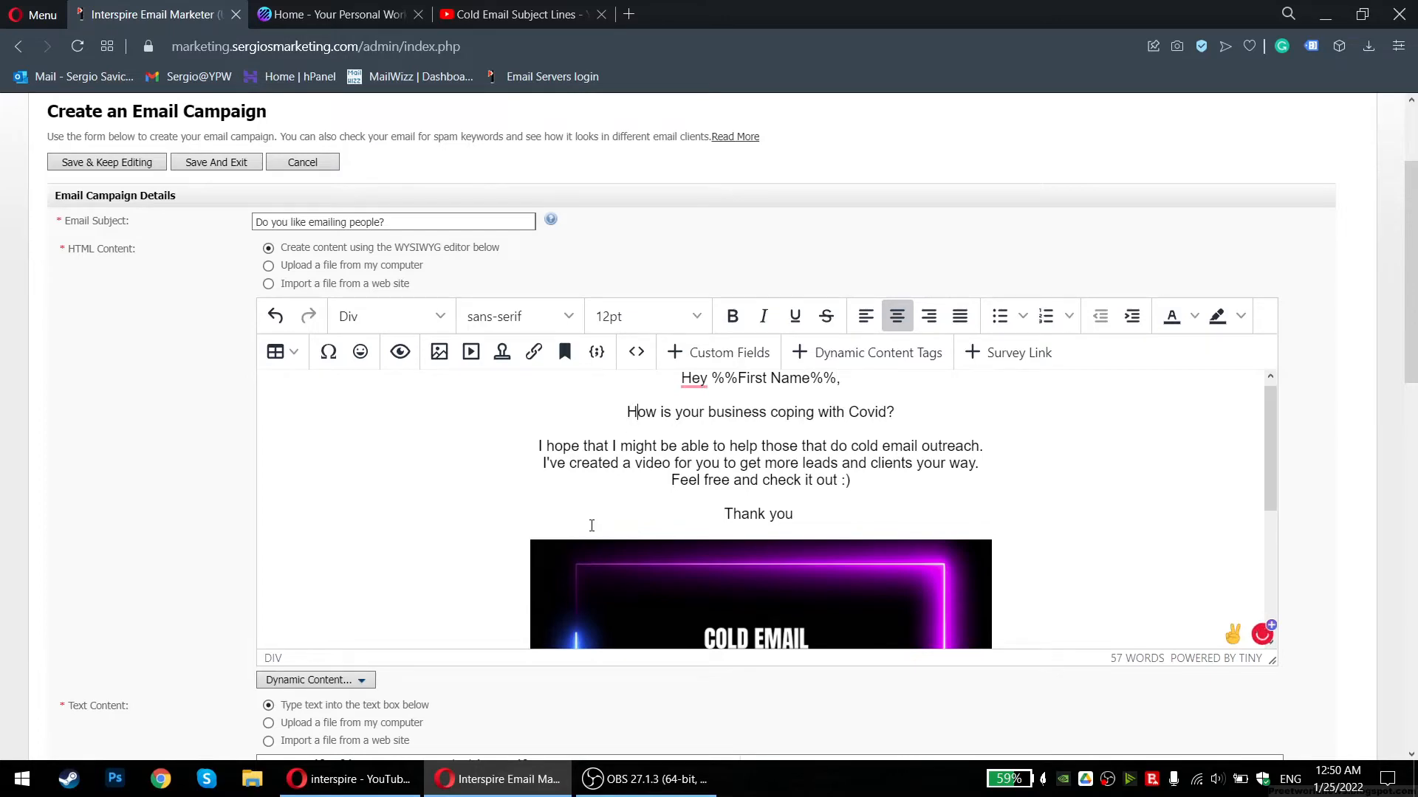
scroll(558, 425, up, 2)
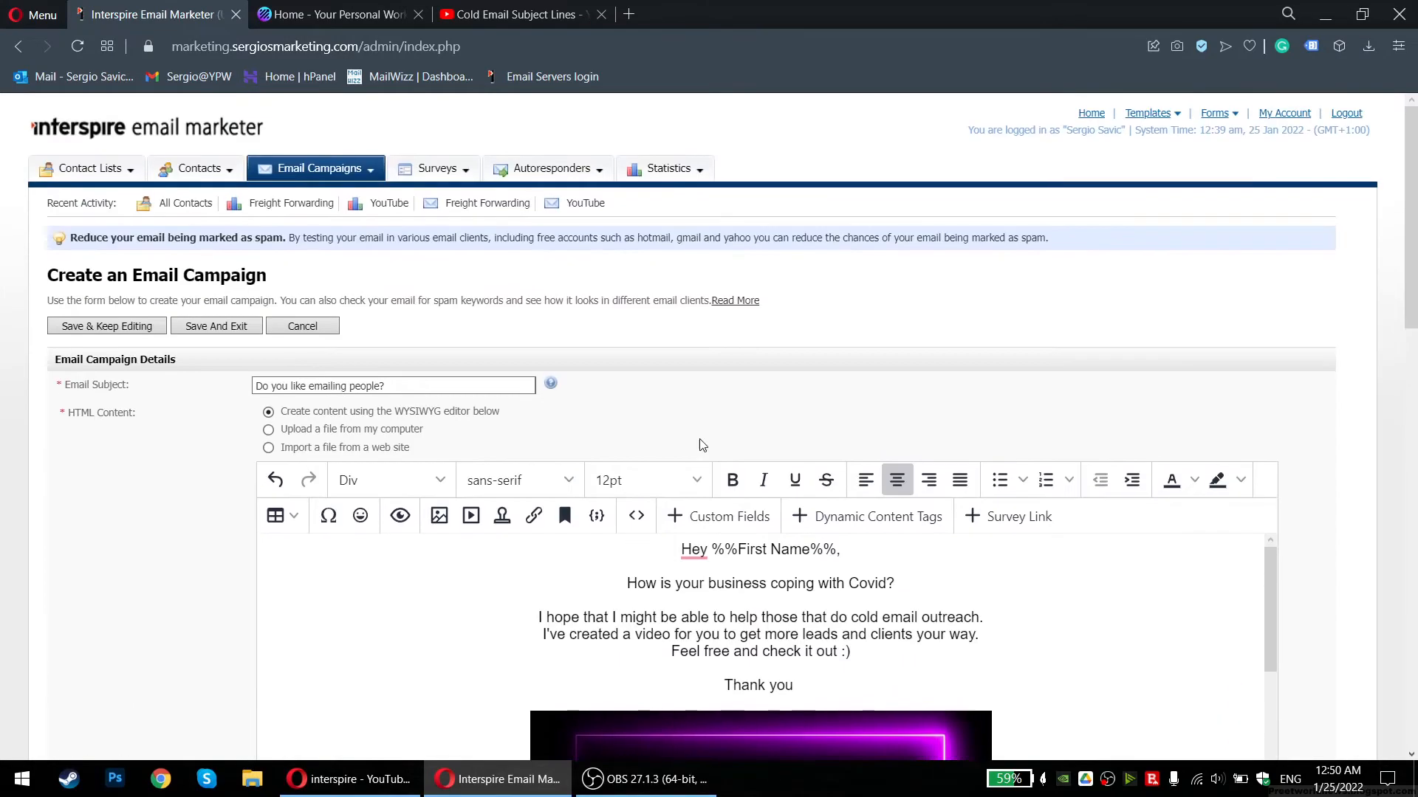
click(267, 384)
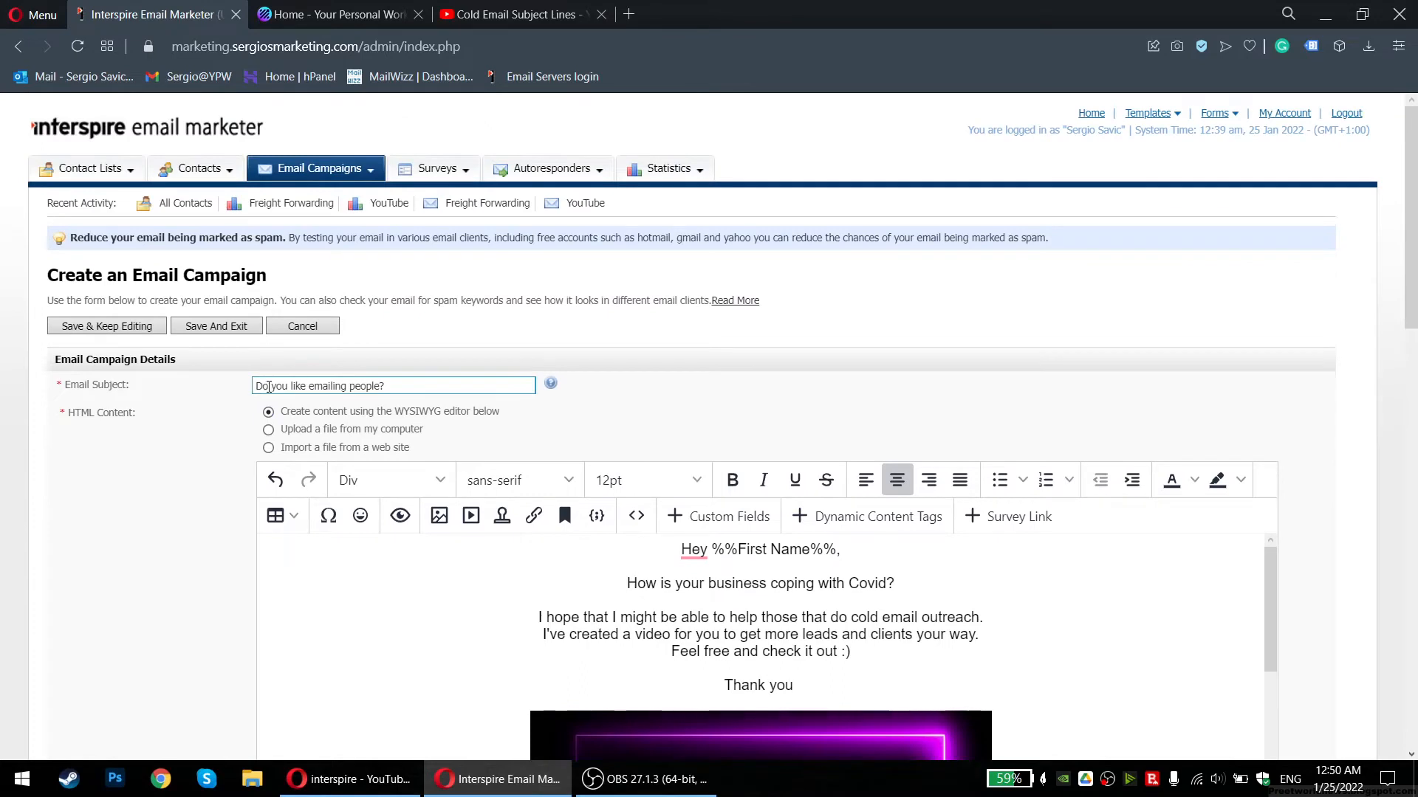
drag(869, 558, 710, 550)
key(ctrl+c)
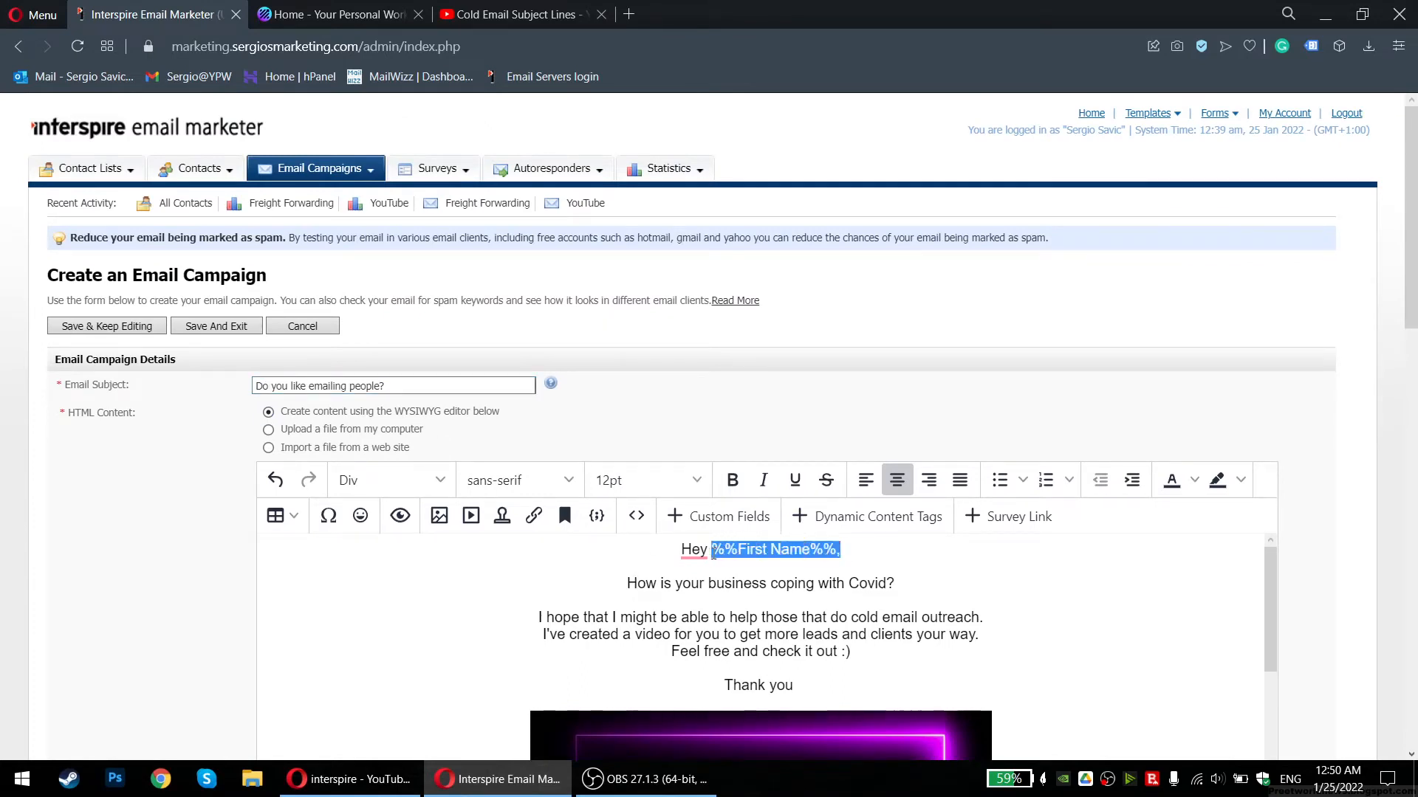
drag(264, 389, 219, 369)
text(hi)
key(ctrl+v)
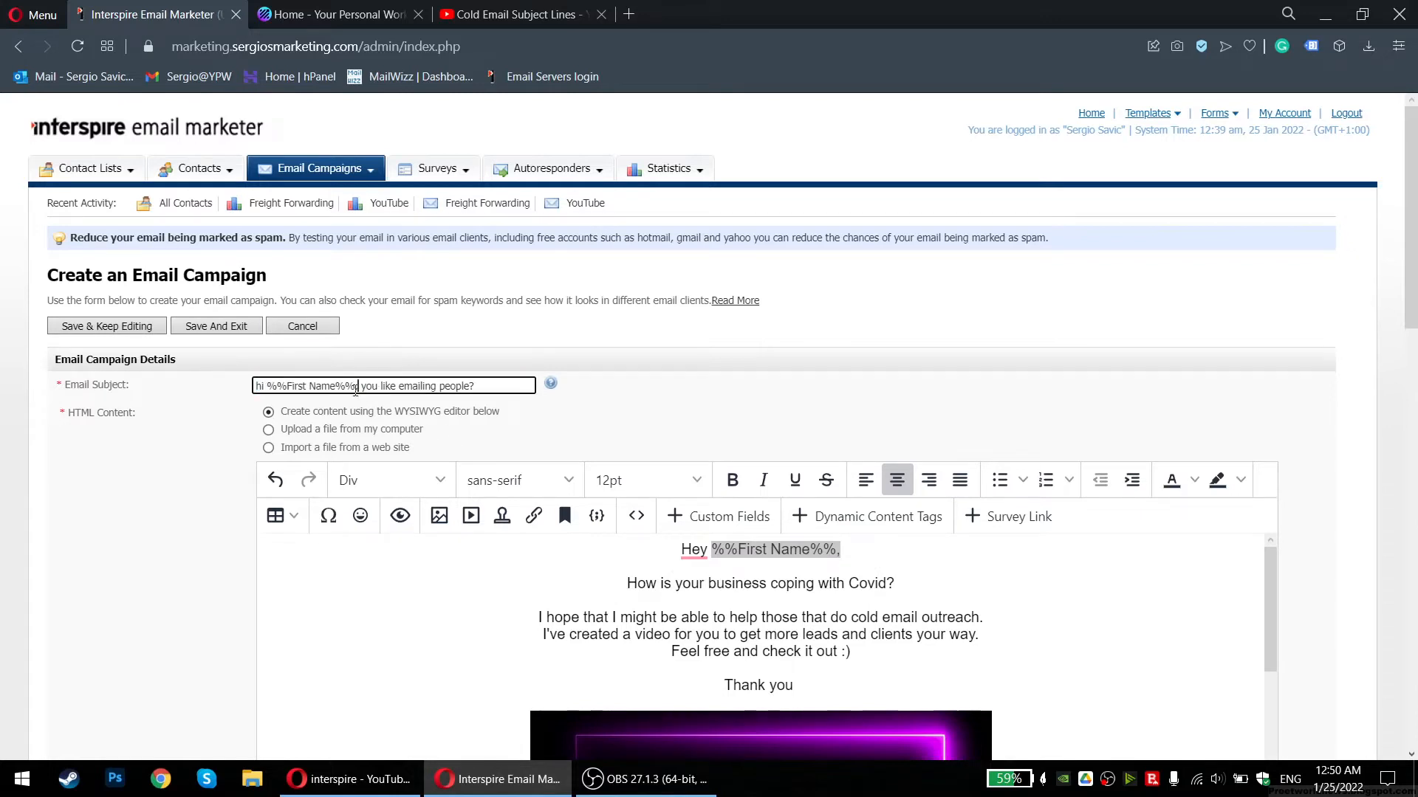
key(ctrl+z)
key(ctrl+z)
click(203, 385)
click(330, 385)
click(402, 385)
click(179, 533)
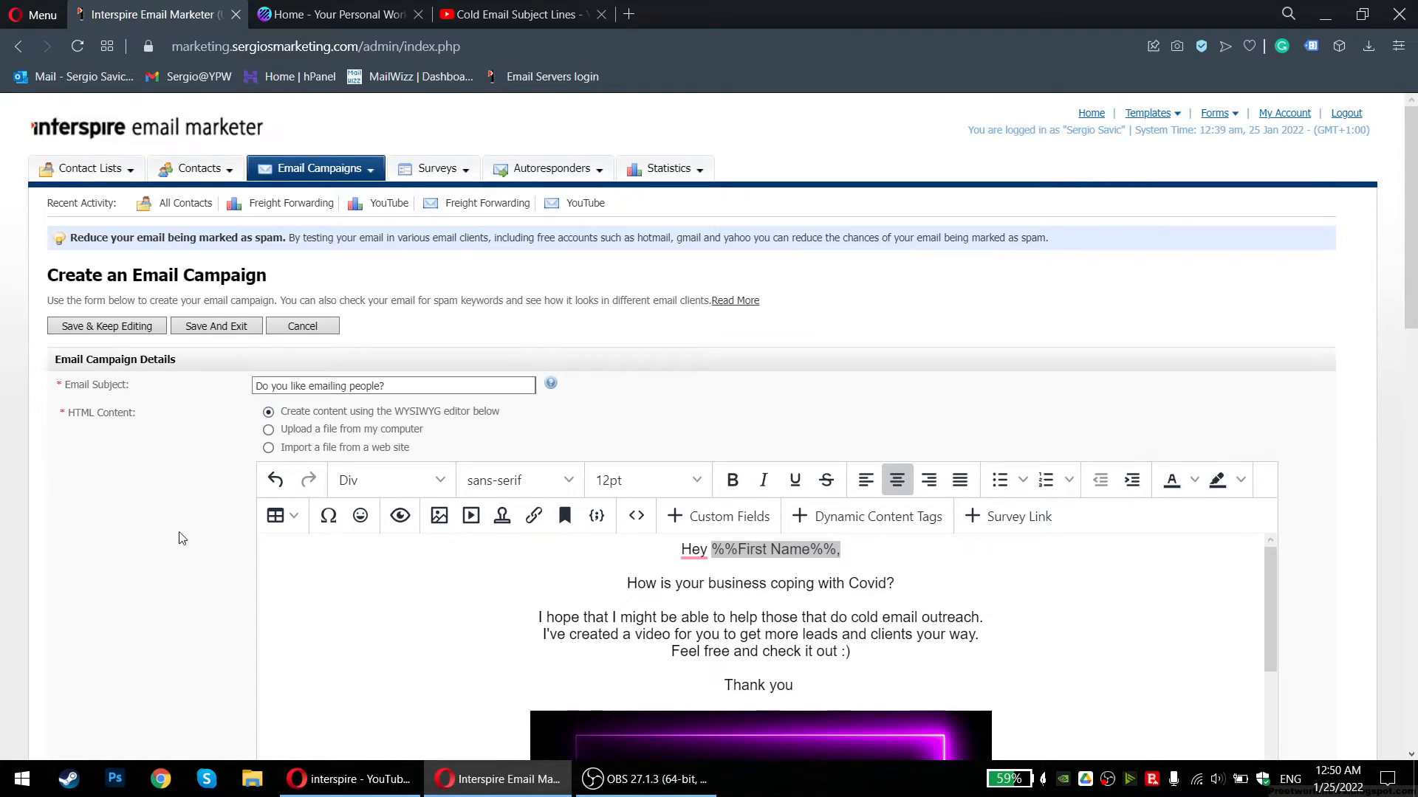
click(271, 386)
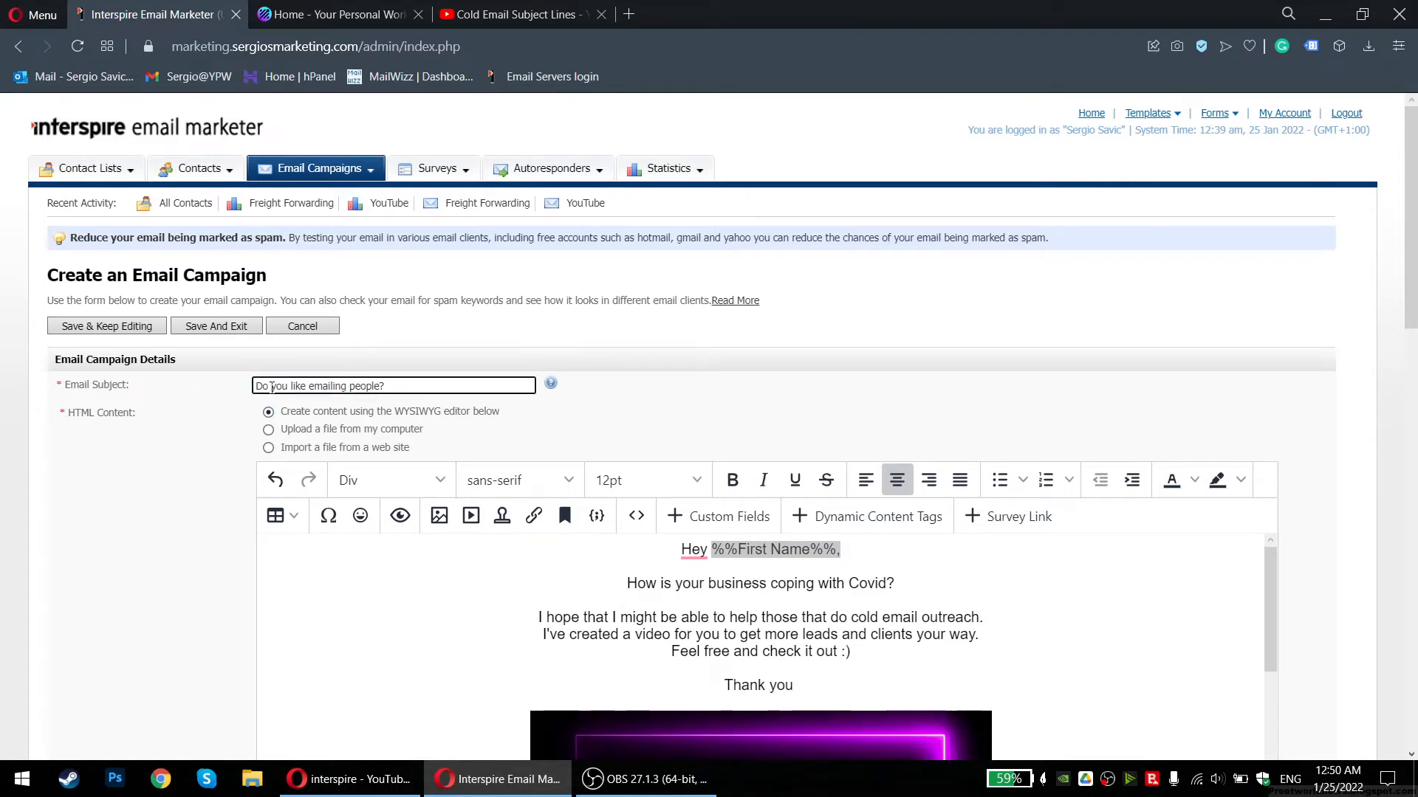
triple_click(271, 387)
click(267, 386)
scroll(177, 474, down, 2)
scroll(178, 473, down, 1)
click(538, 433)
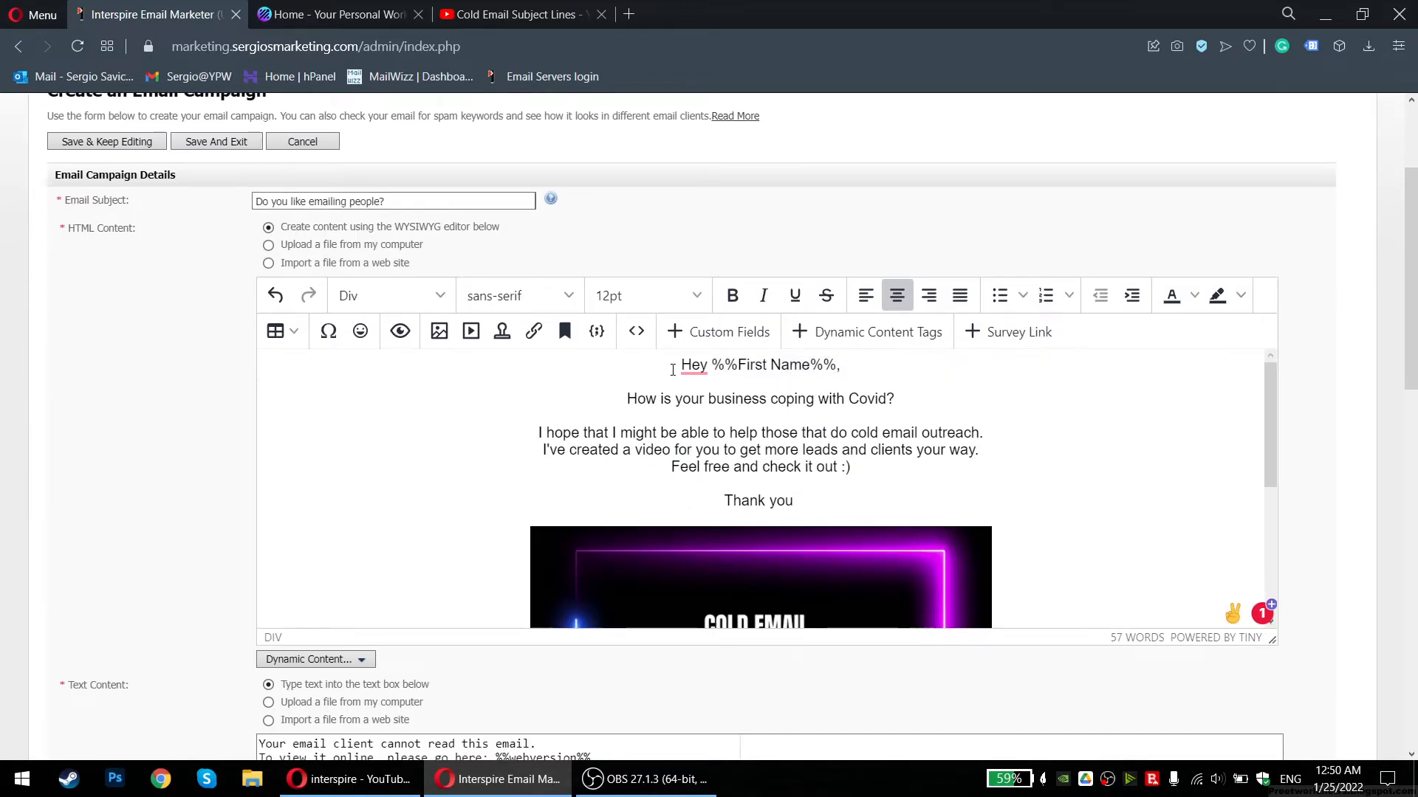
mouse_move(668, 369)
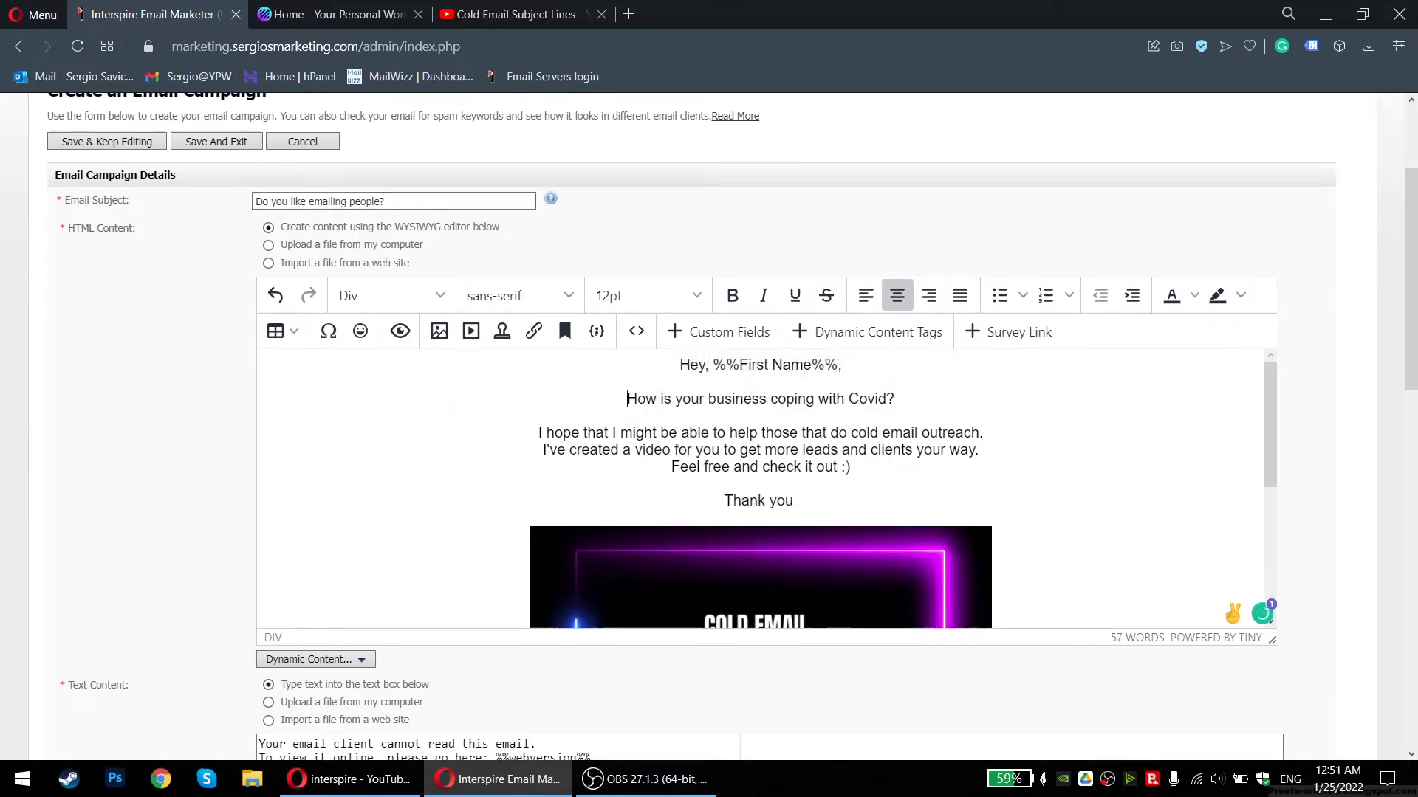
Scroll down the campaign form to the Email Validation section
scroll(450, 409, down, 1)
scroll(660, 453, up, 3)
scroll(557, 308, down, 10)
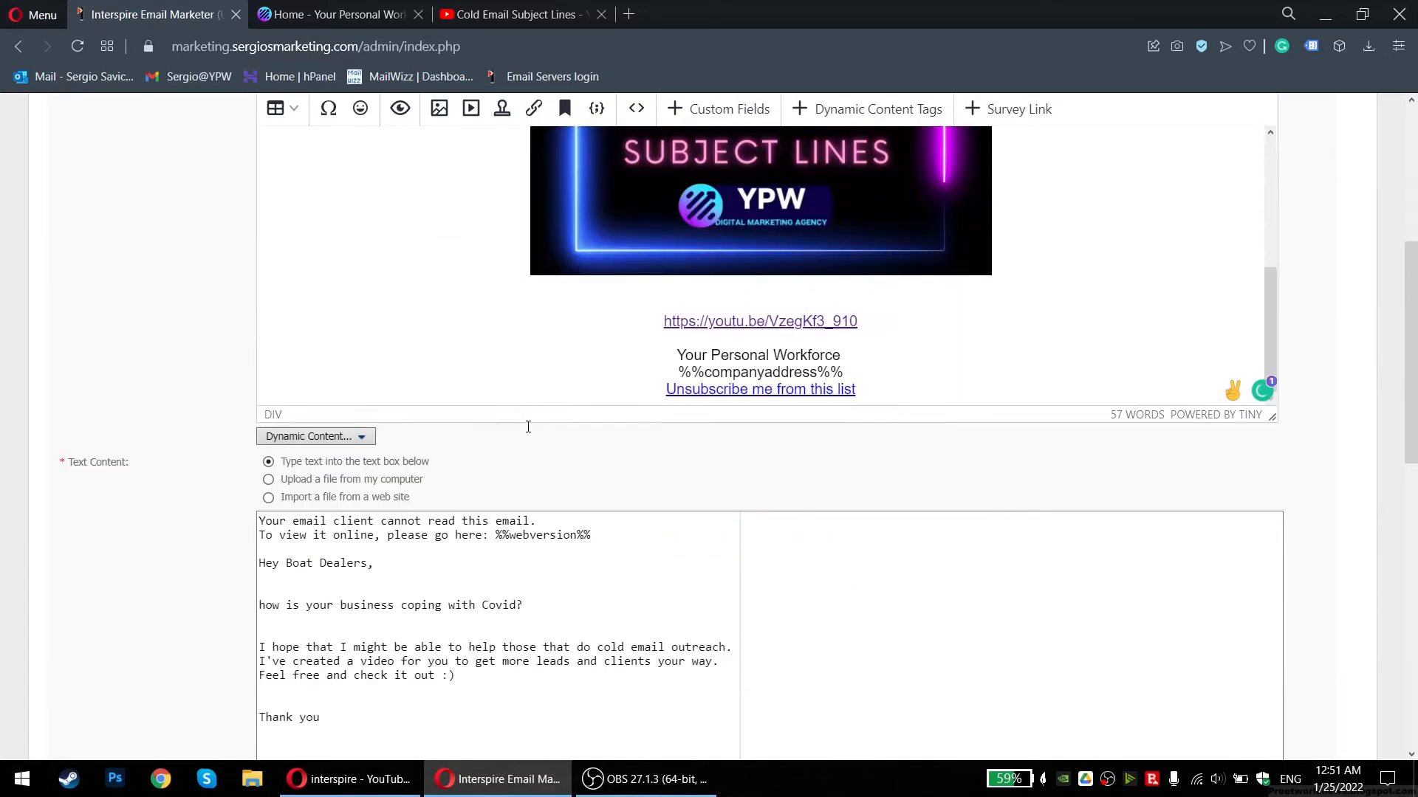
scroll(128, 359, down, 2)
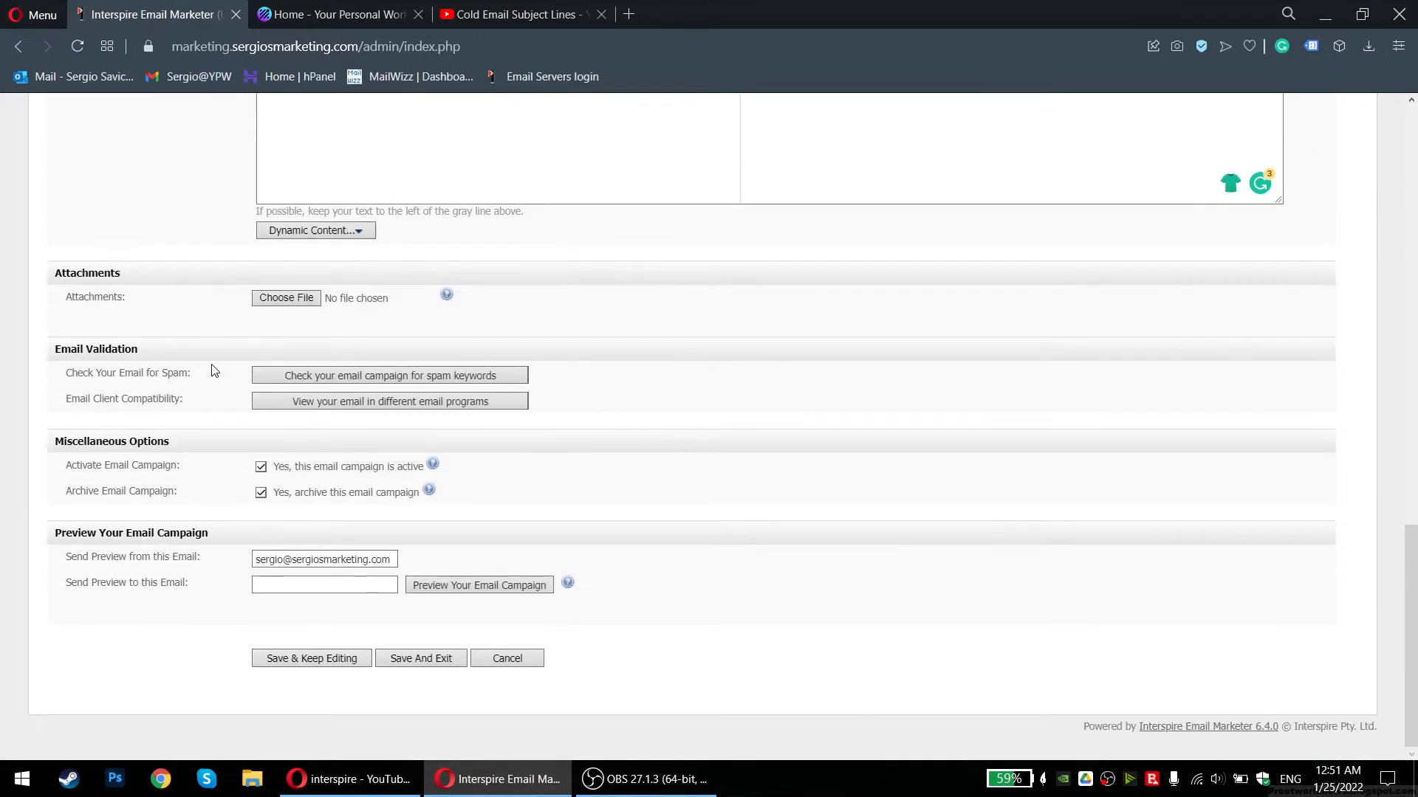
click(291, 585)
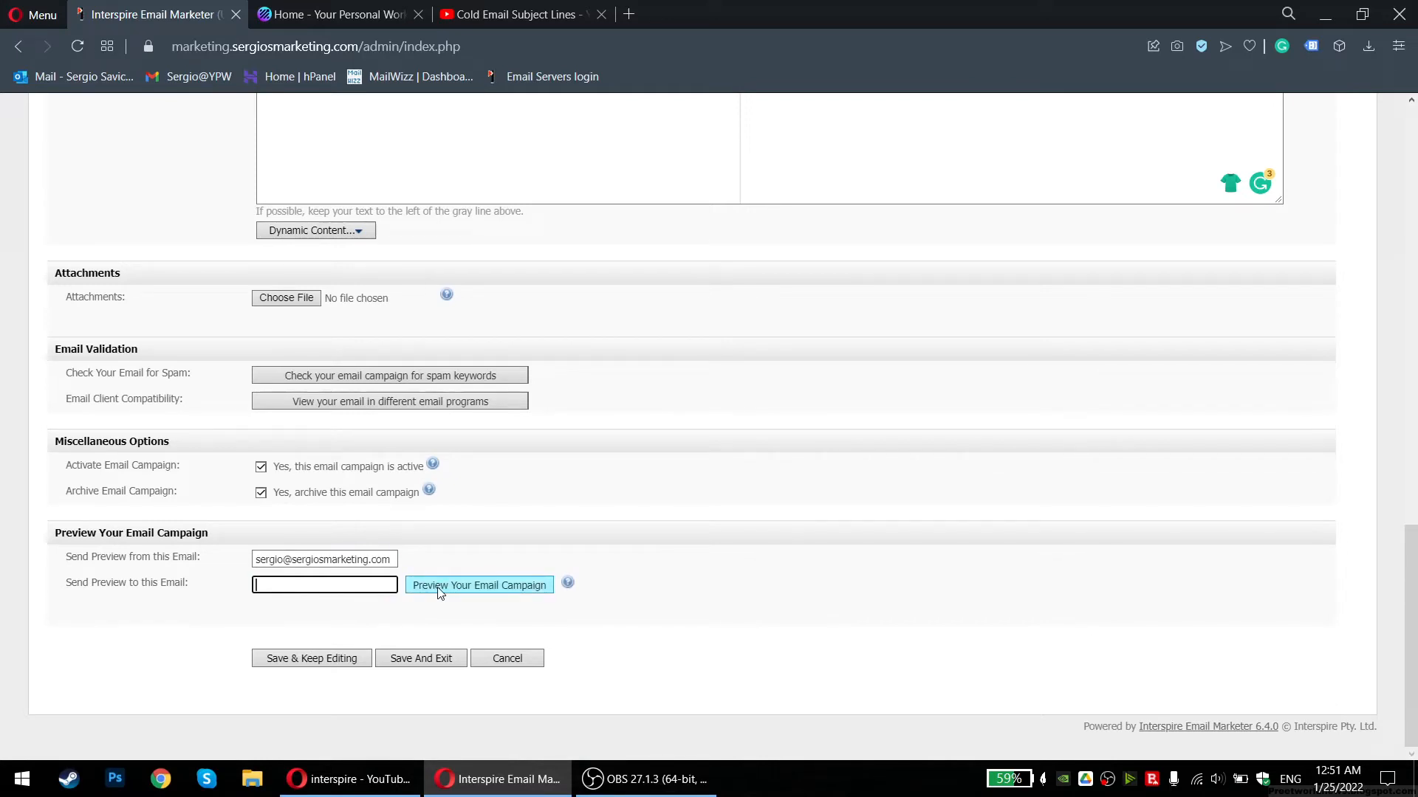
scroll(226, 412, up, 15)
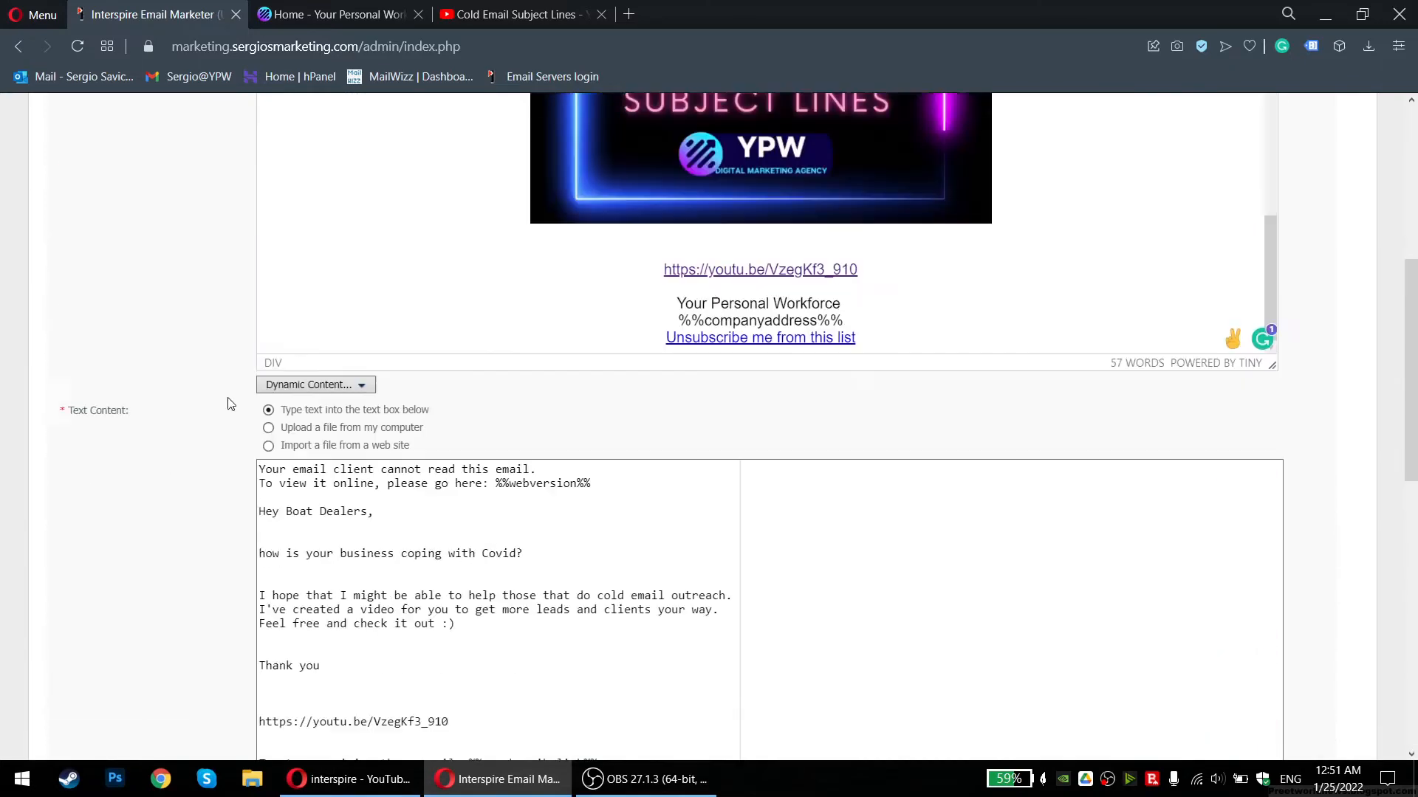
scroll(225, 412, down, 15)
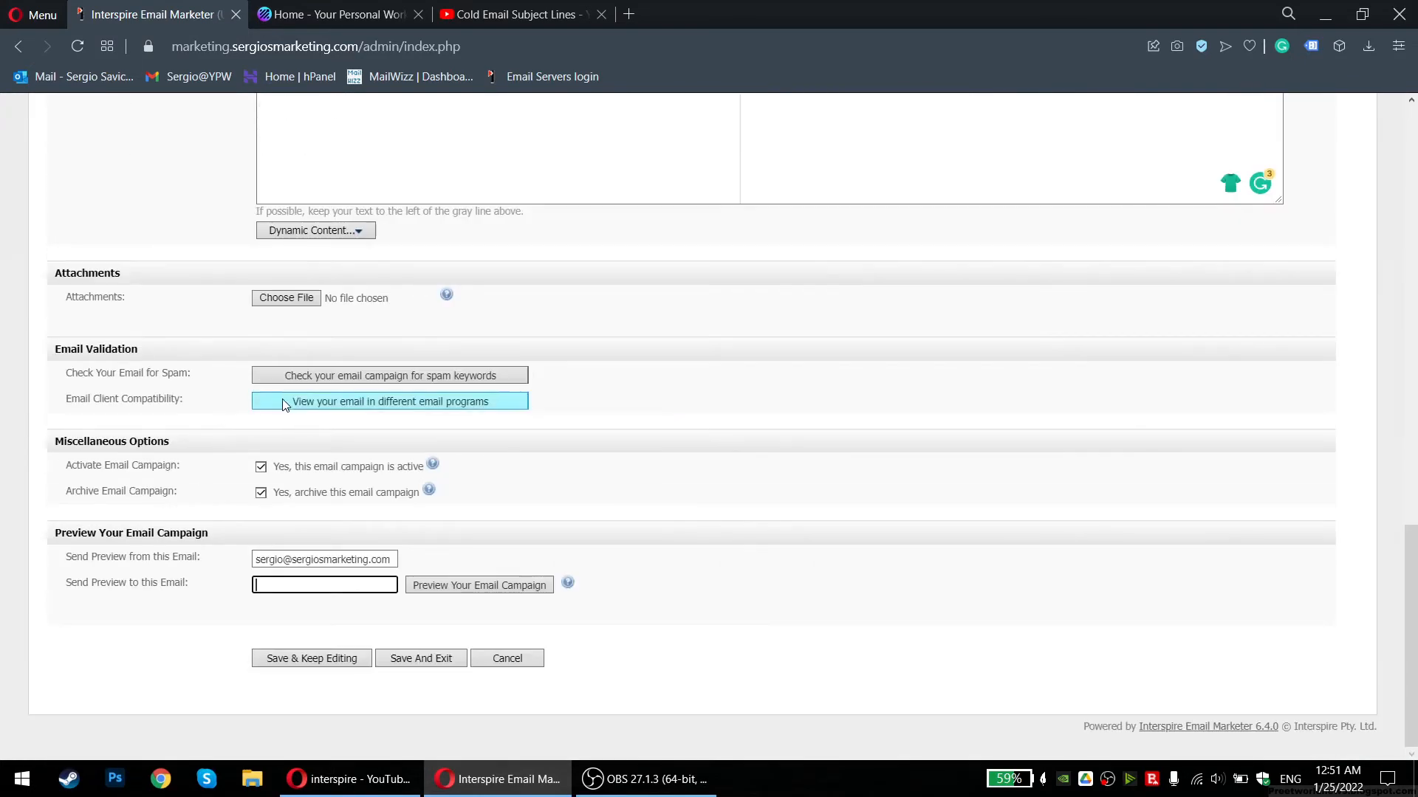
drag(67, 375, 197, 380)
click(199, 380)
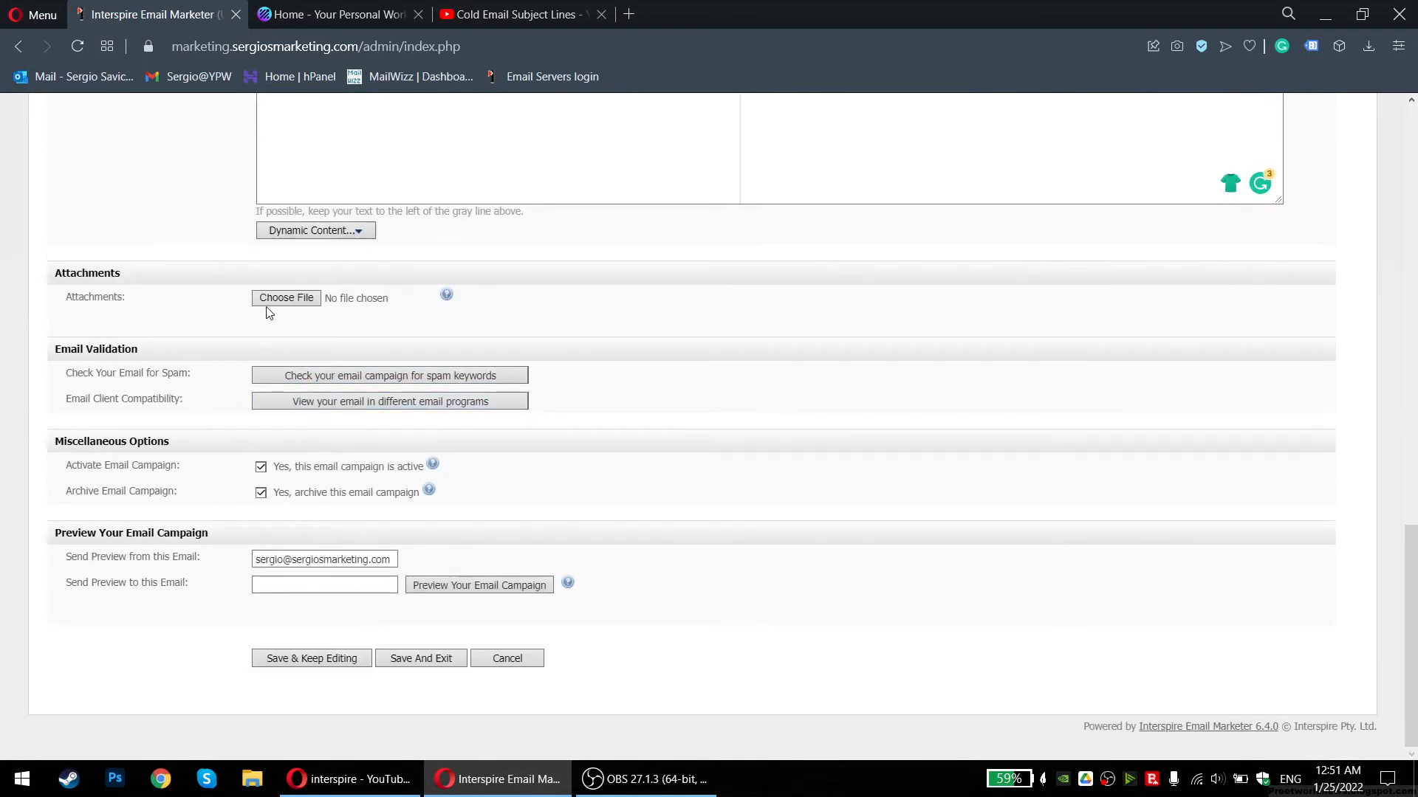
drag(429, 302, 580, 320)
click(579, 320)
drag(57, 295, 133, 303)
click(132, 303)
drag(67, 380, 200, 378)
Run the spam keyword check, which rates the email 0.4 out of 5
click(357, 369)
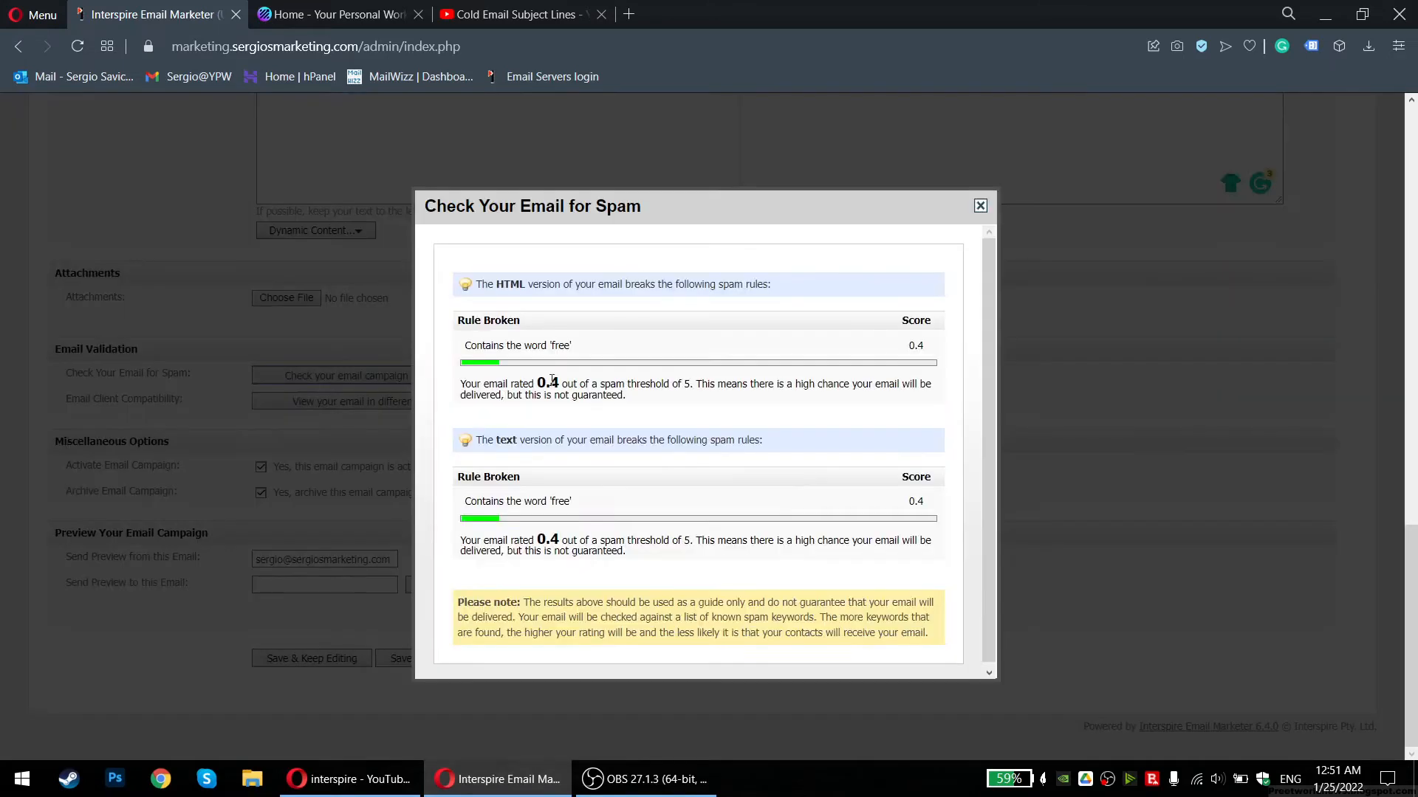
drag(471, 384, 675, 407)
click(471, 388)
click(677, 408)
Review the rule flagging the word 'free' at 0.4, then close the spam check results
drag(471, 347, 578, 350)
drag(629, 397, 529, 394)
click(529, 393)
drag(465, 350, 557, 351)
click(558, 352)
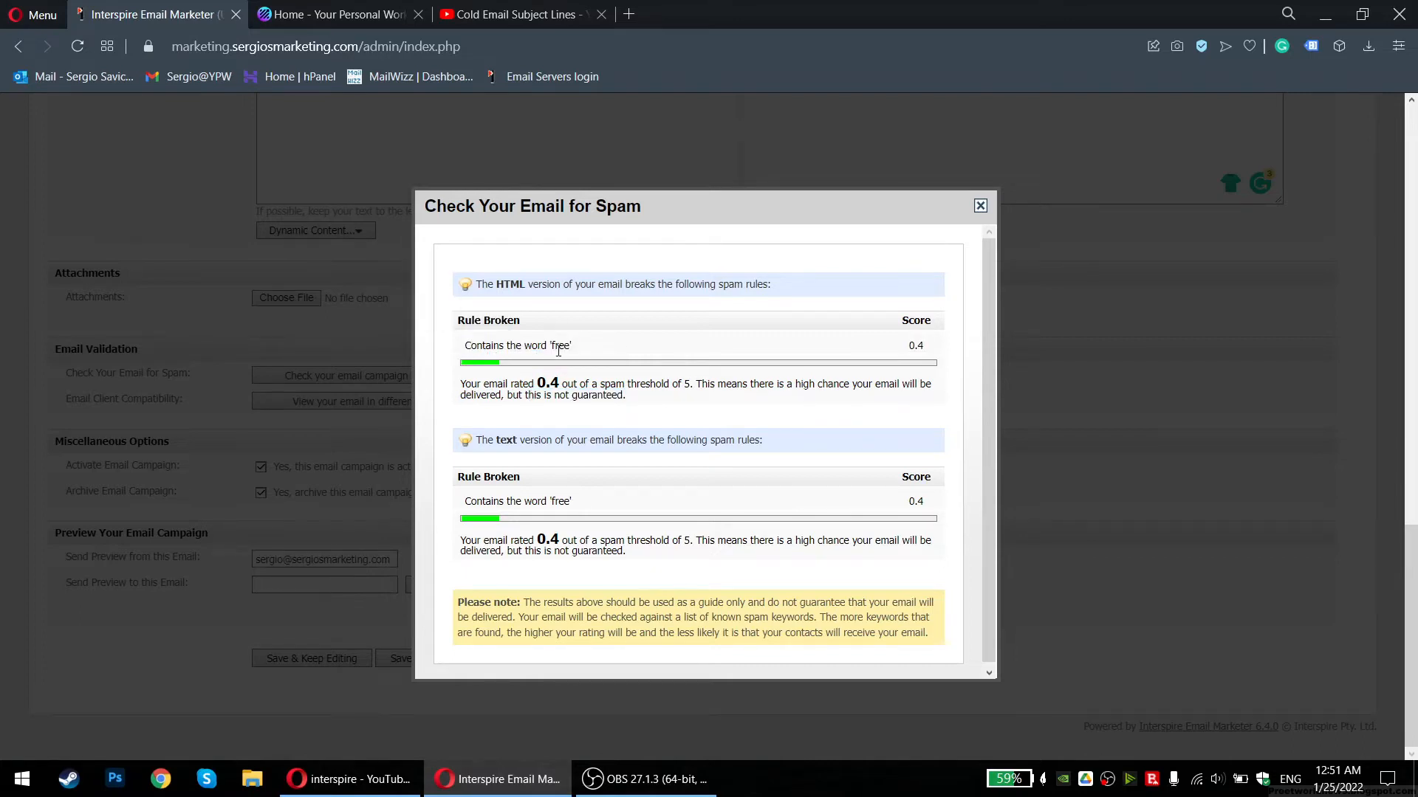
drag(469, 346, 533, 346)
click(513, 348)
click(546, 345)
click(653, 345)
click(533, 345)
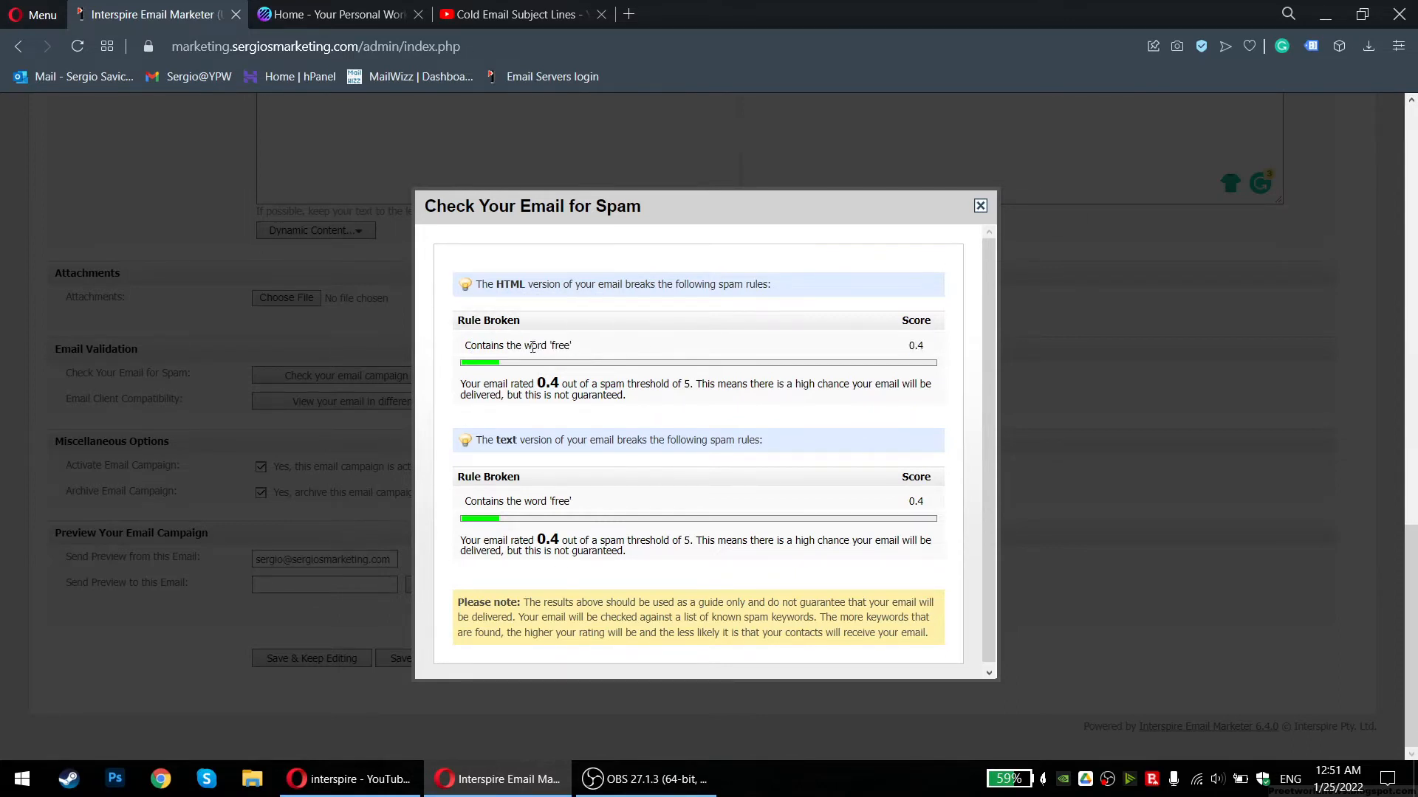
click(981, 206)
scroll(665, 444, up, 7)
Replace 'Feel free and' with 'Please' and select the body through 'Thank you' for copying
scroll(616, 453, up, 6)
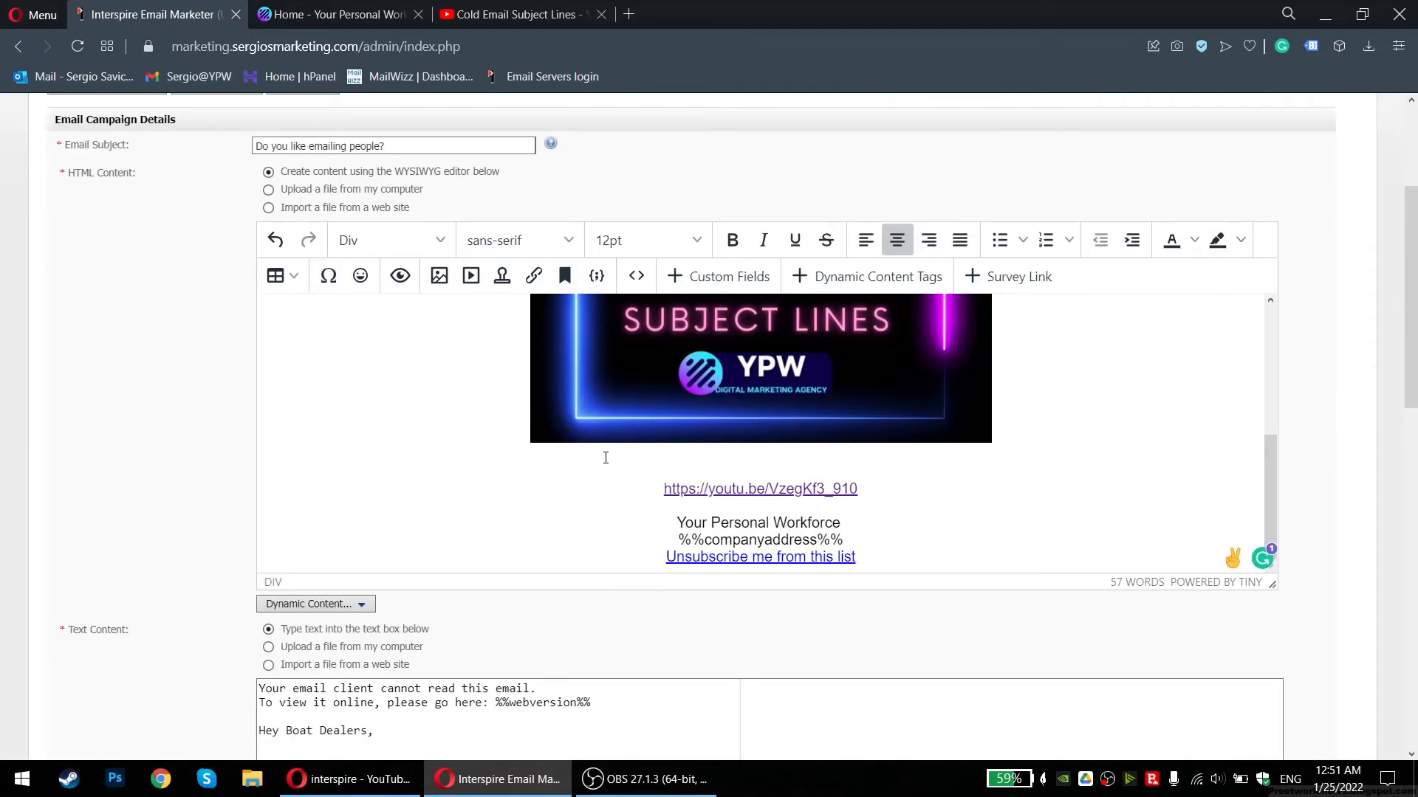
scroll(612, 458, up, 4)
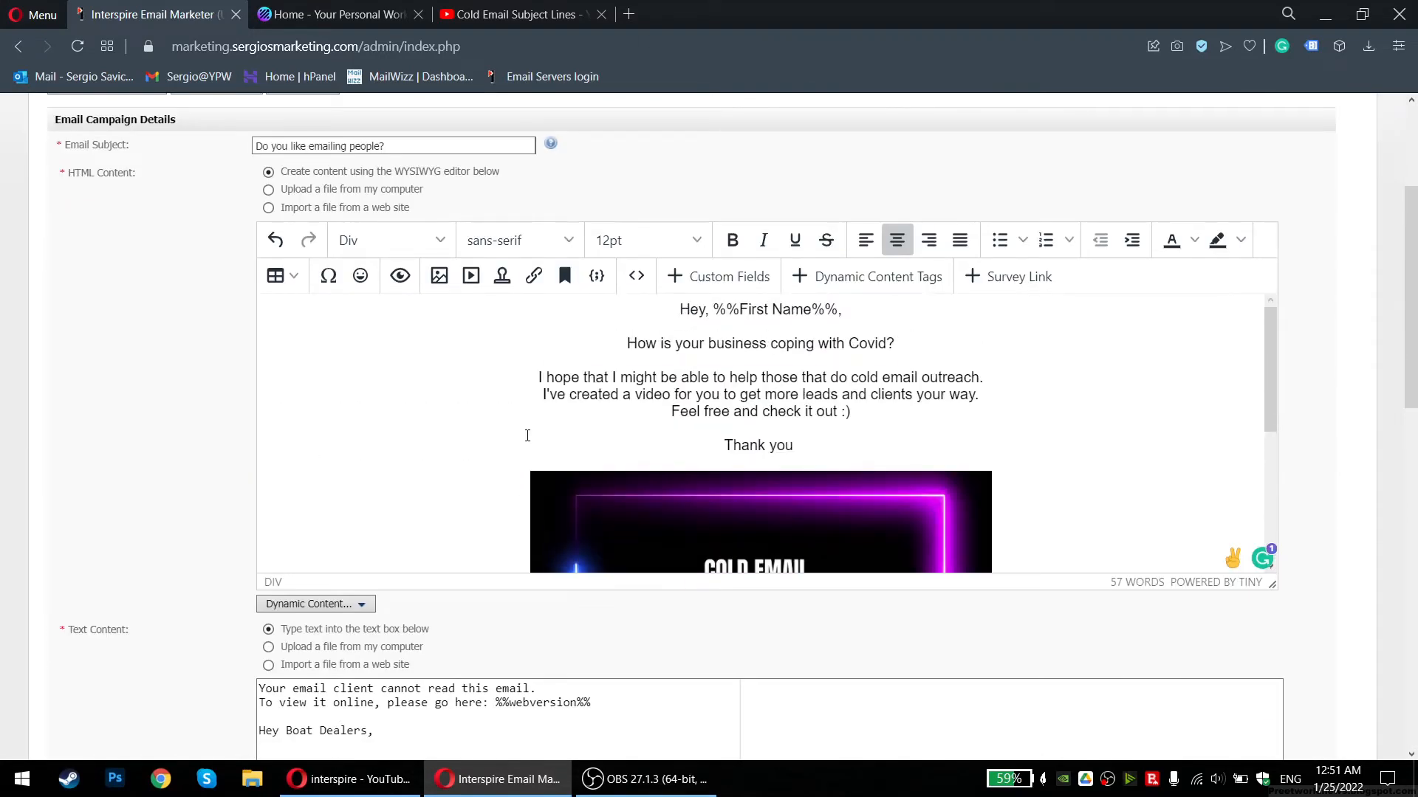
drag(577, 367, 669, 377)
click(774, 378)
mouse_move(702, 411)
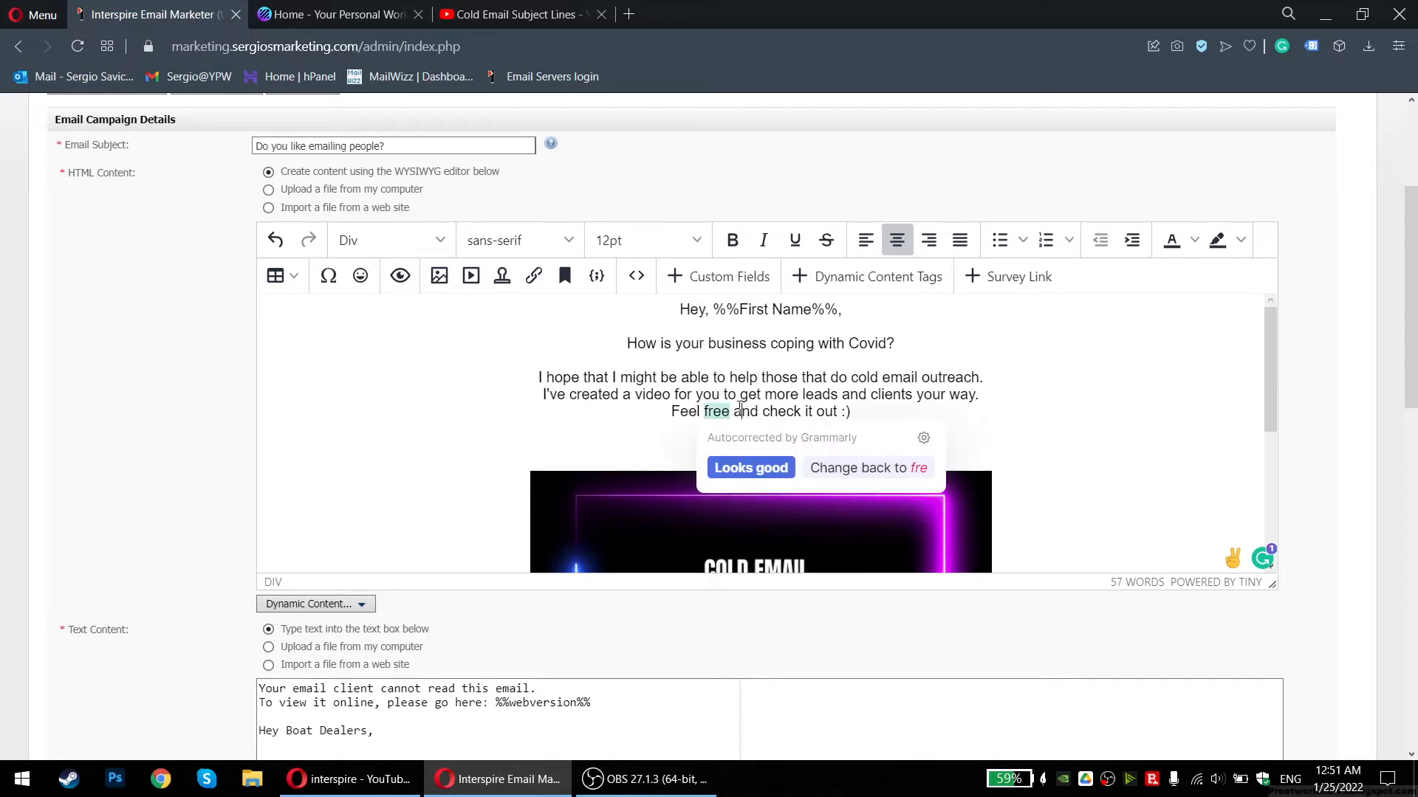
click(730, 412)
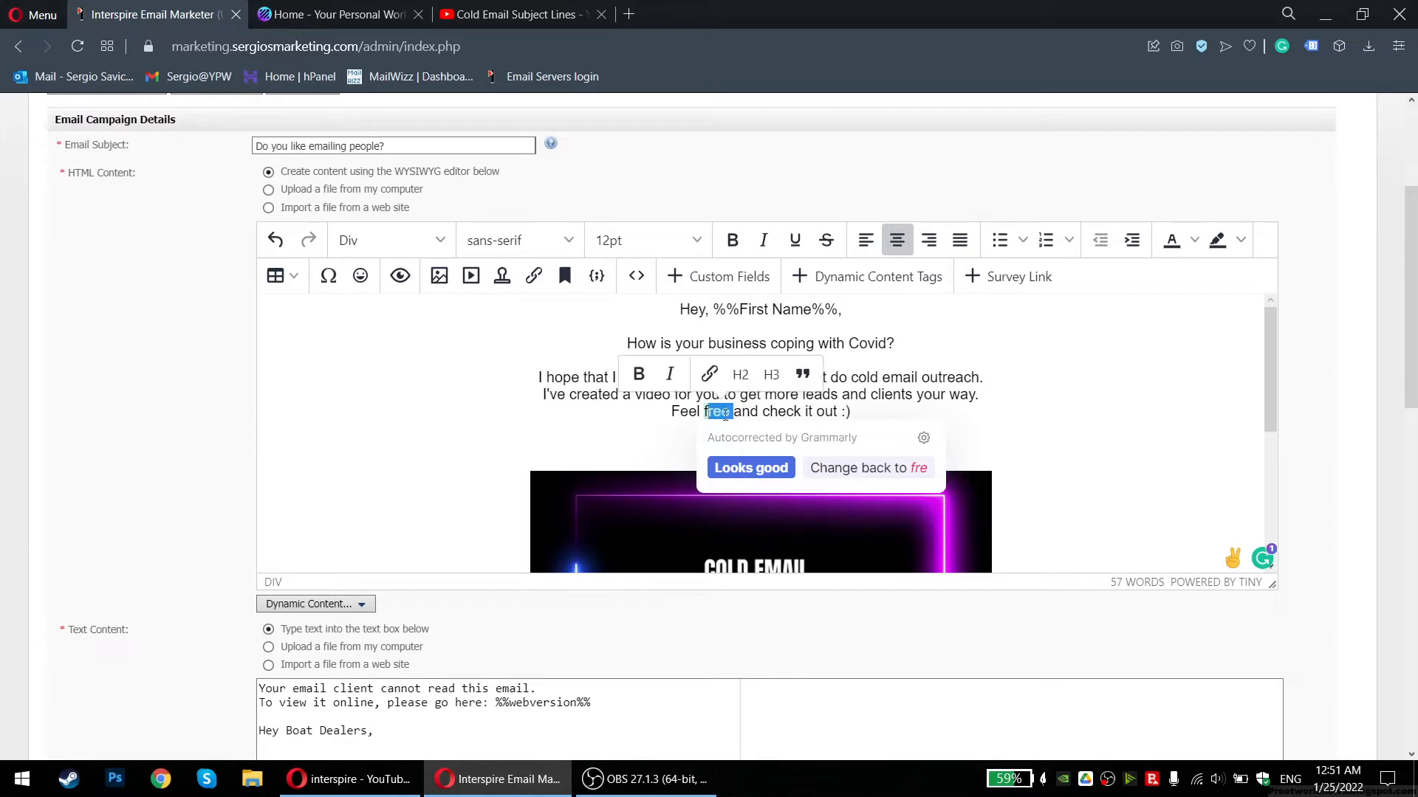
mouse_move(731, 412)
mouse_down()
mouse_move(680, 412)
mouse_move(732, 413)
mouse_up()
drag(956, 377, 585, 377)
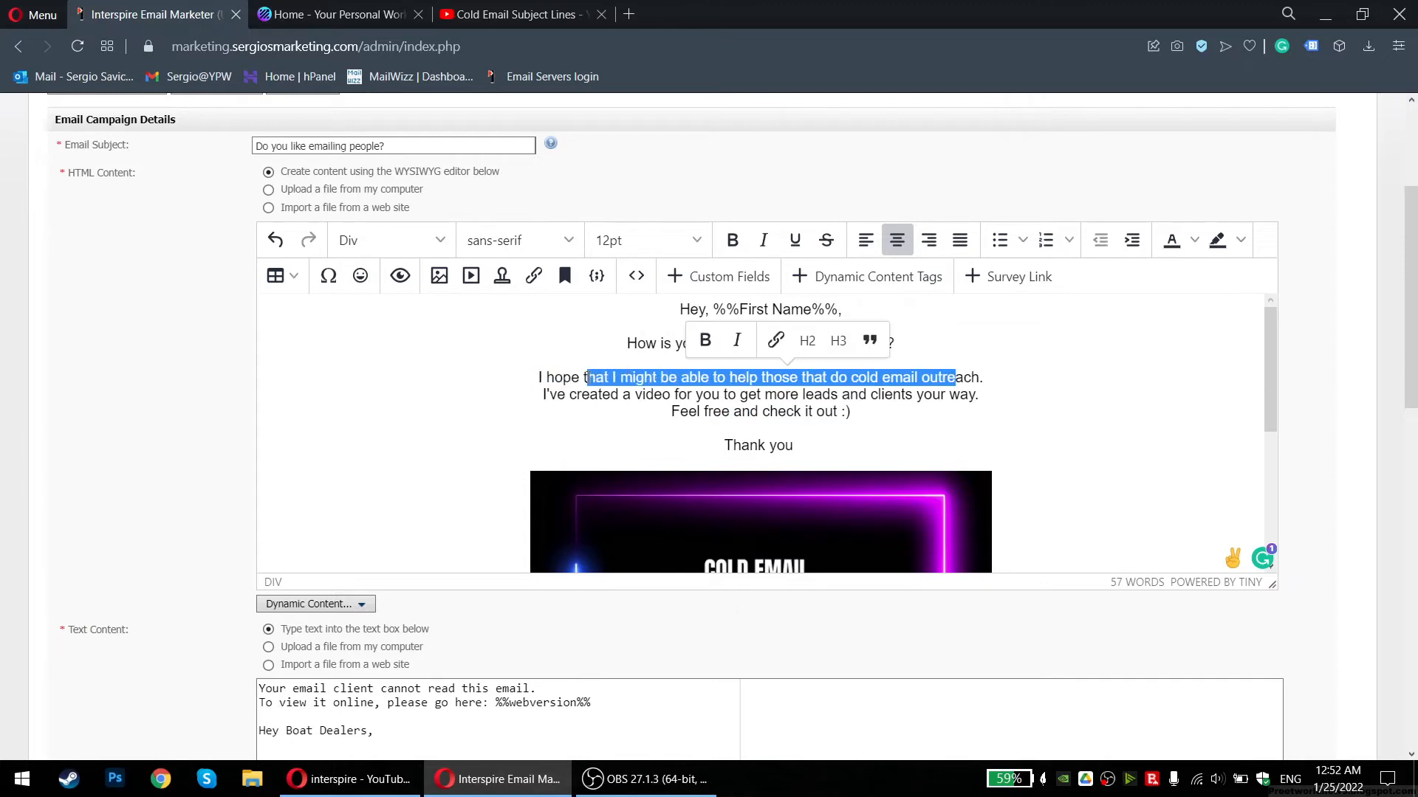
click(588, 377)
drag(758, 412, 672, 414)
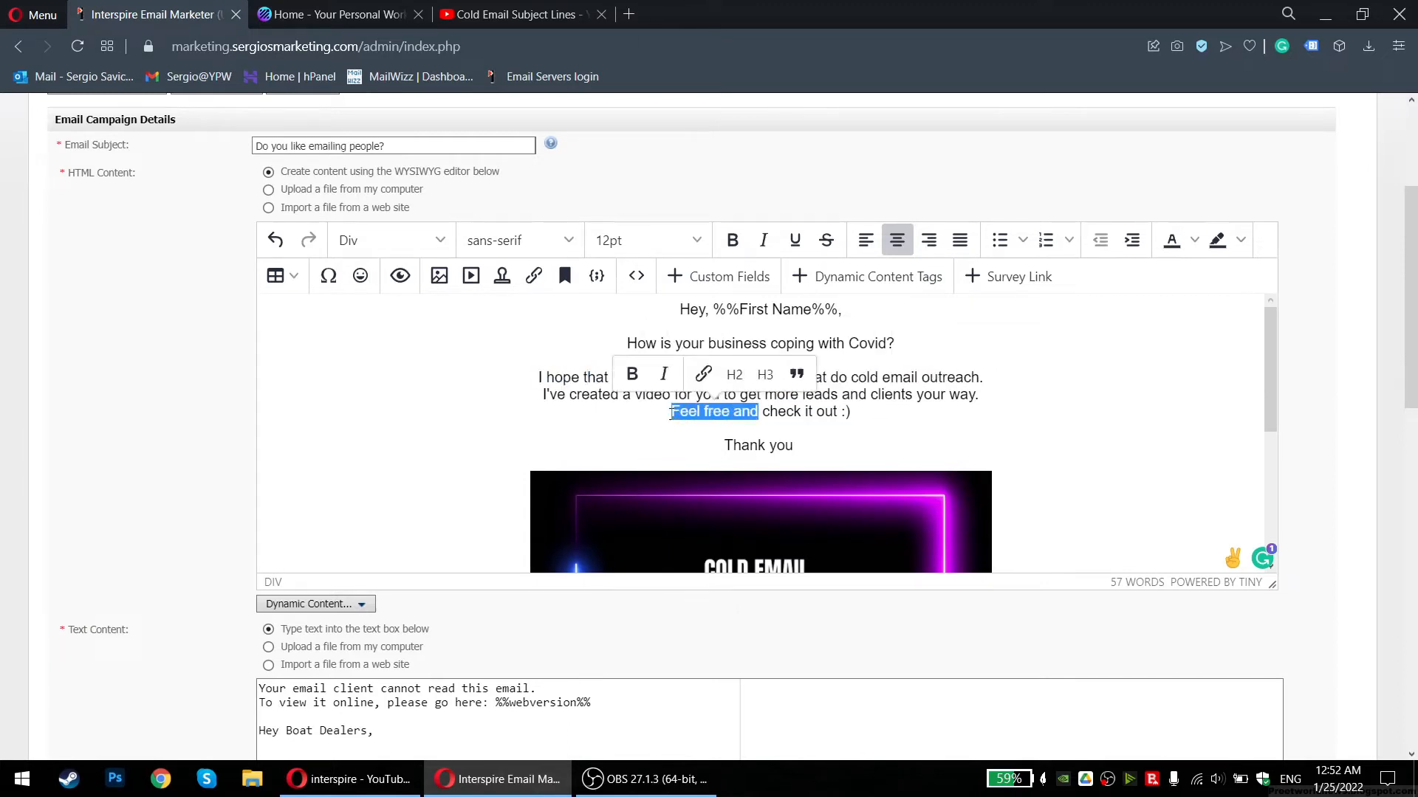
text(Please)
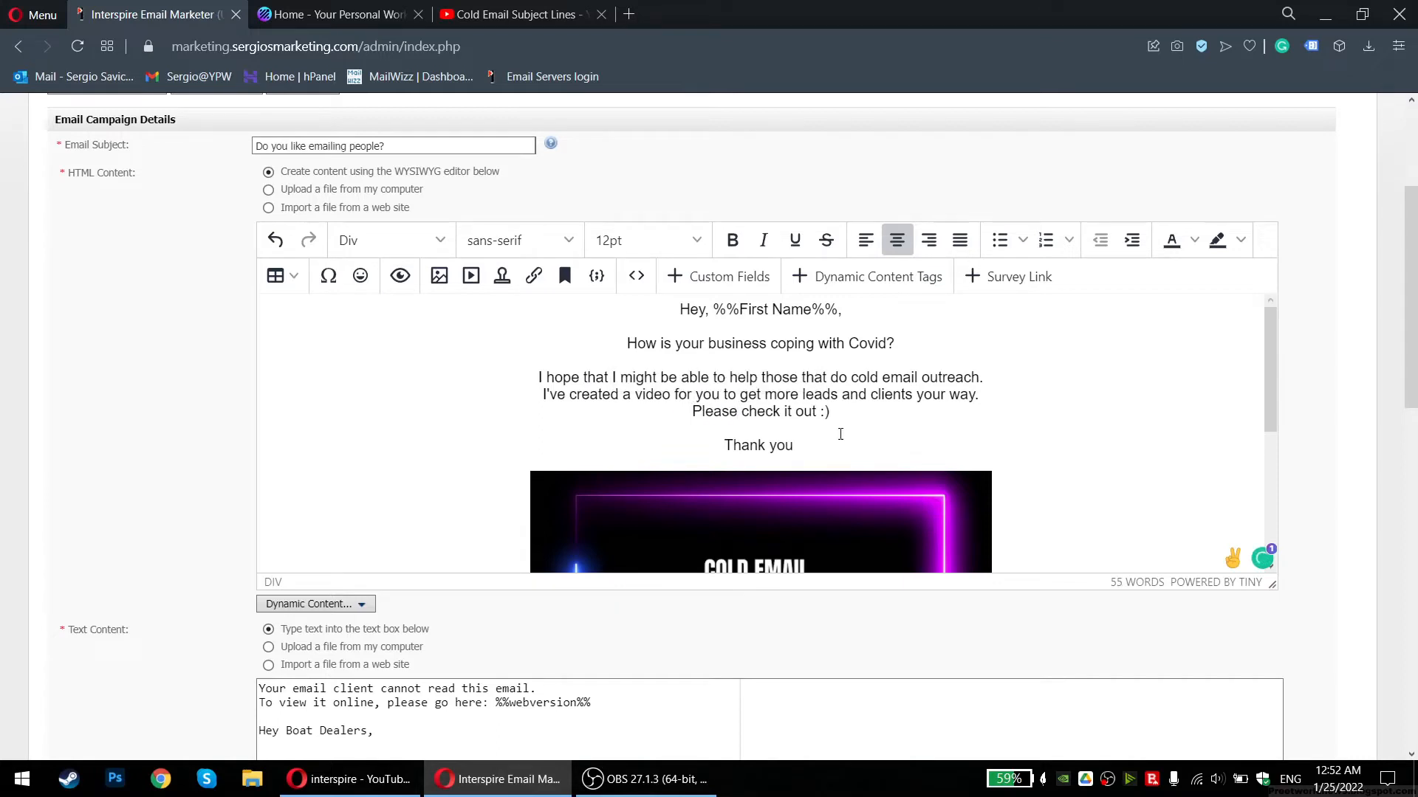
drag(795, 444, 858, 443)
key(ctrl+c)
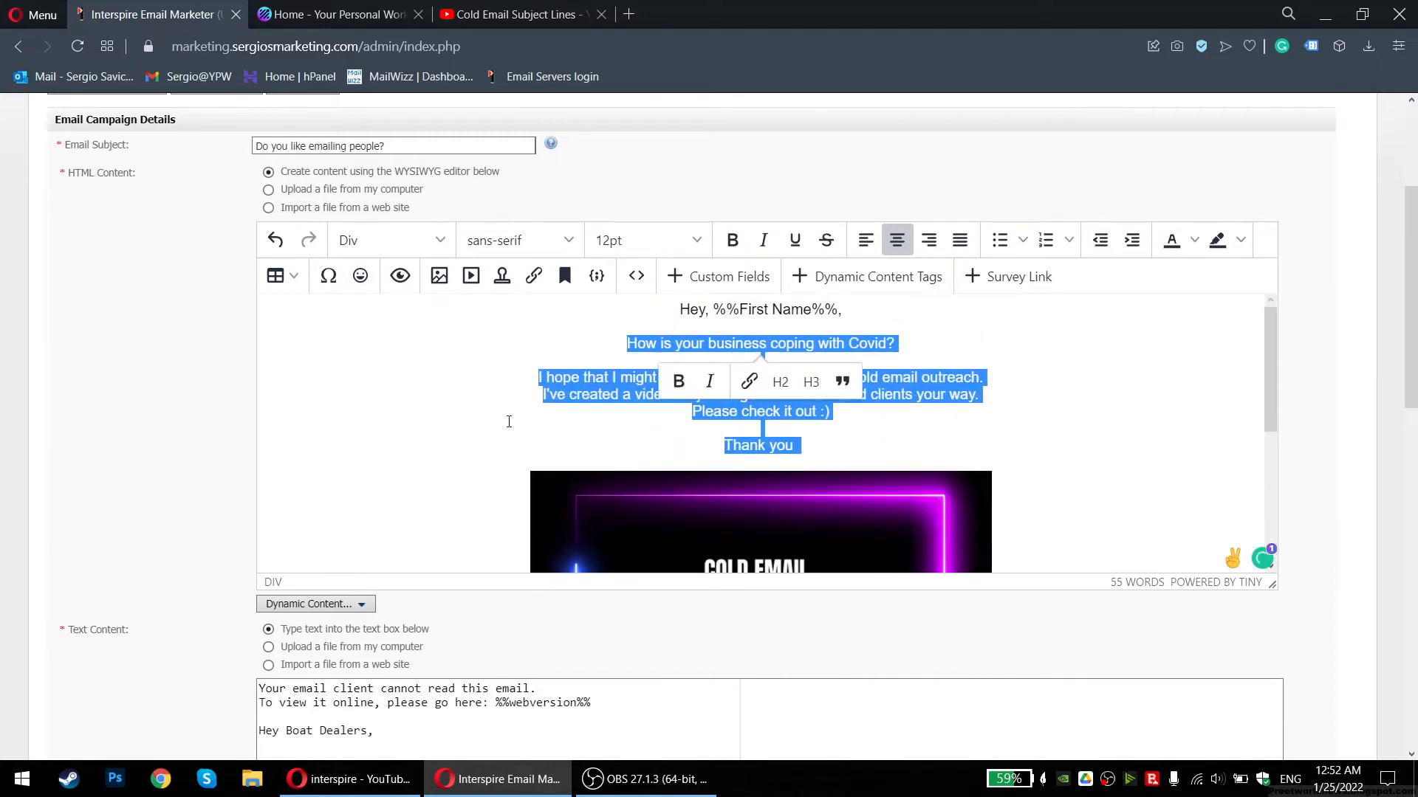
Paste the updated body over the old text in the Text Content box
scroll(158, 405, down, 7)
drag(505, 294, 259, 177)
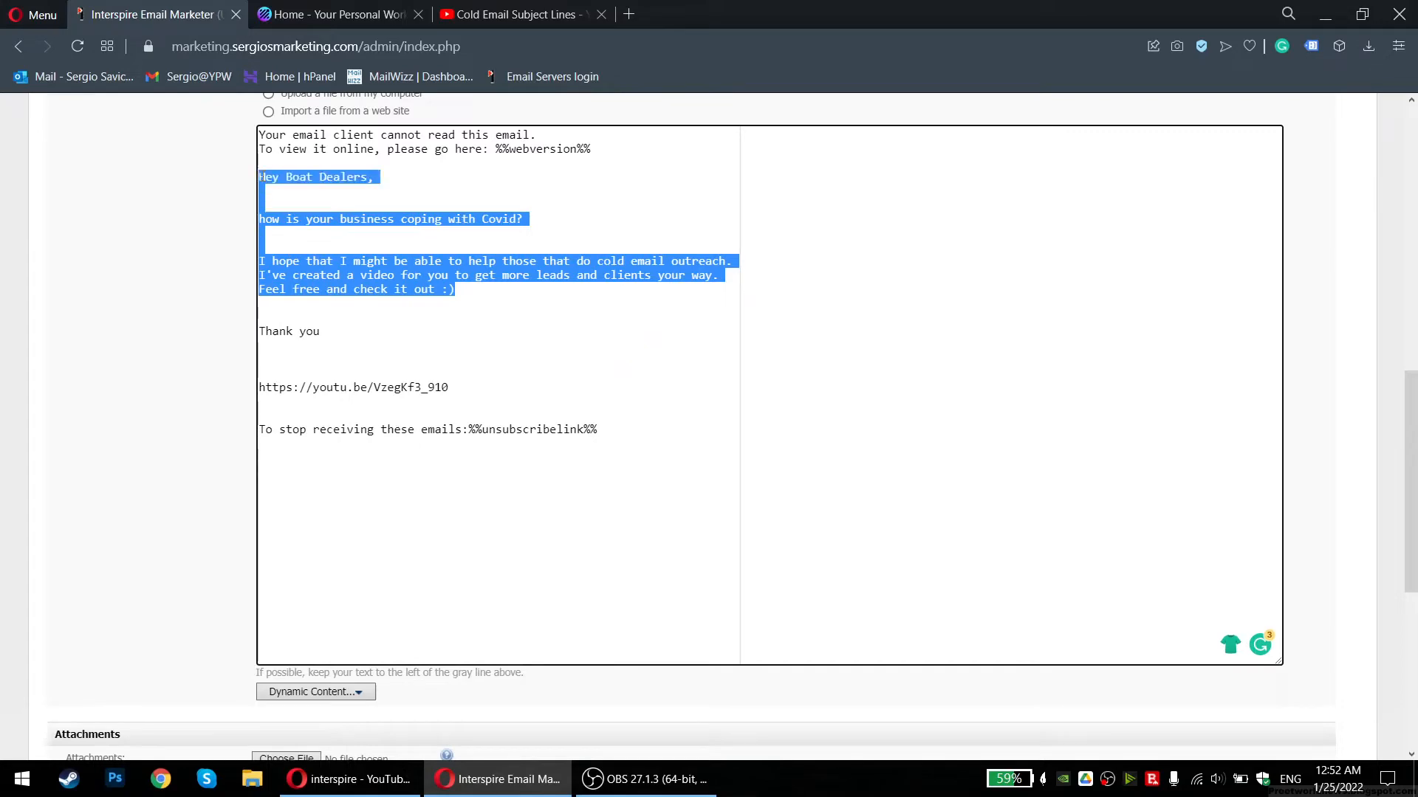
key(ctrl+v)
scroll(519, 325, up, 5)
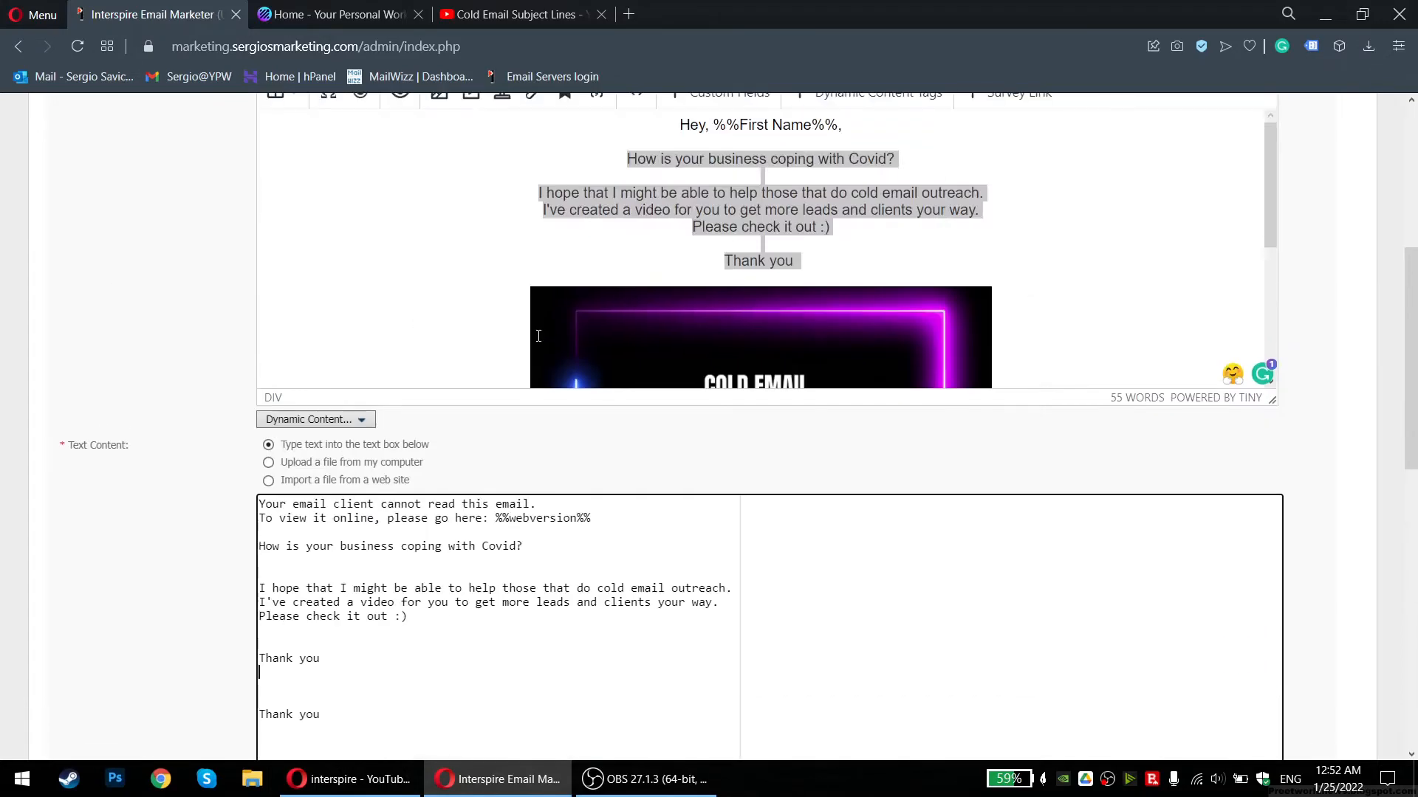
scroll(520, 326, up, 6)
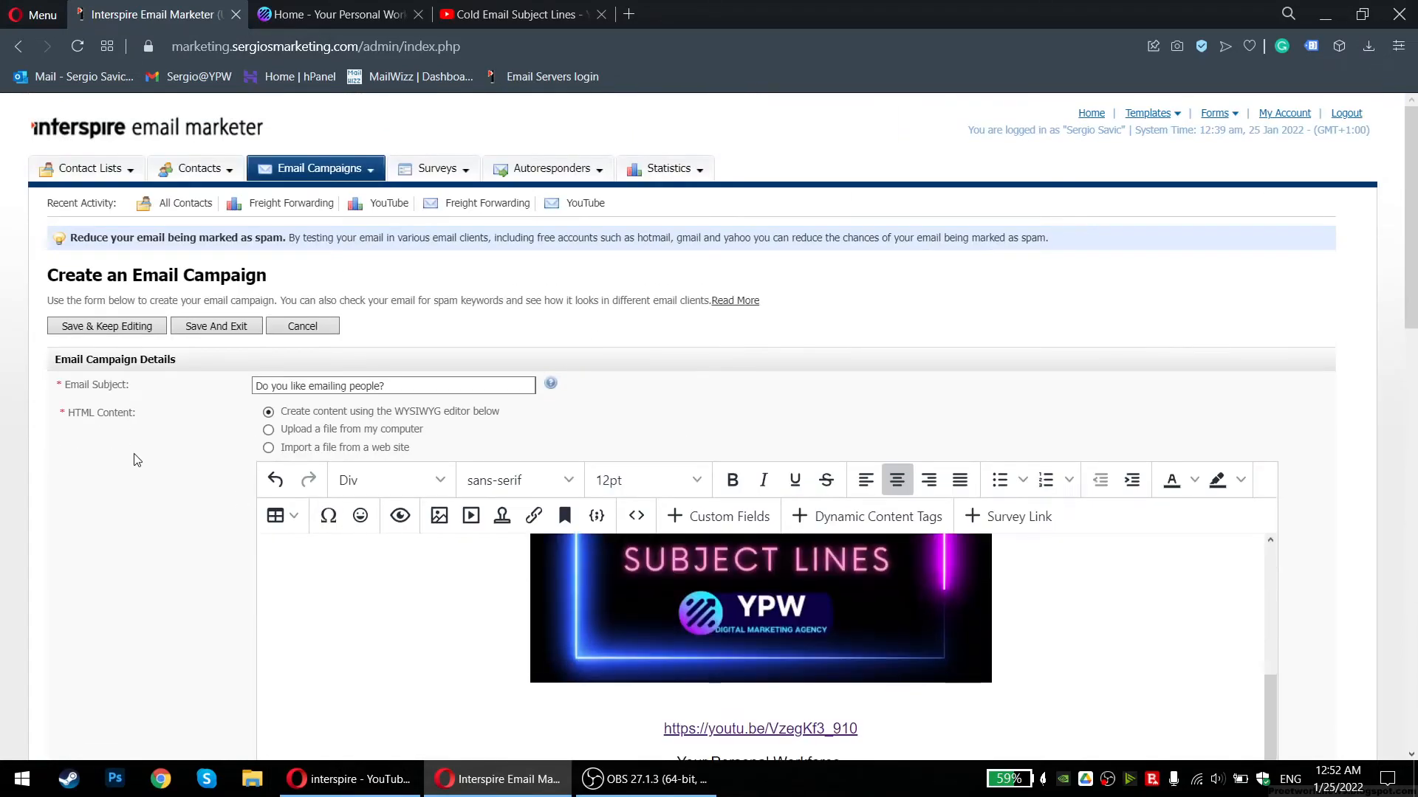
scroll(137, 459, down, 9)
Insert the 'Hey, %%First Name%%,' greeting line above the plain-text question
click(267, 325)
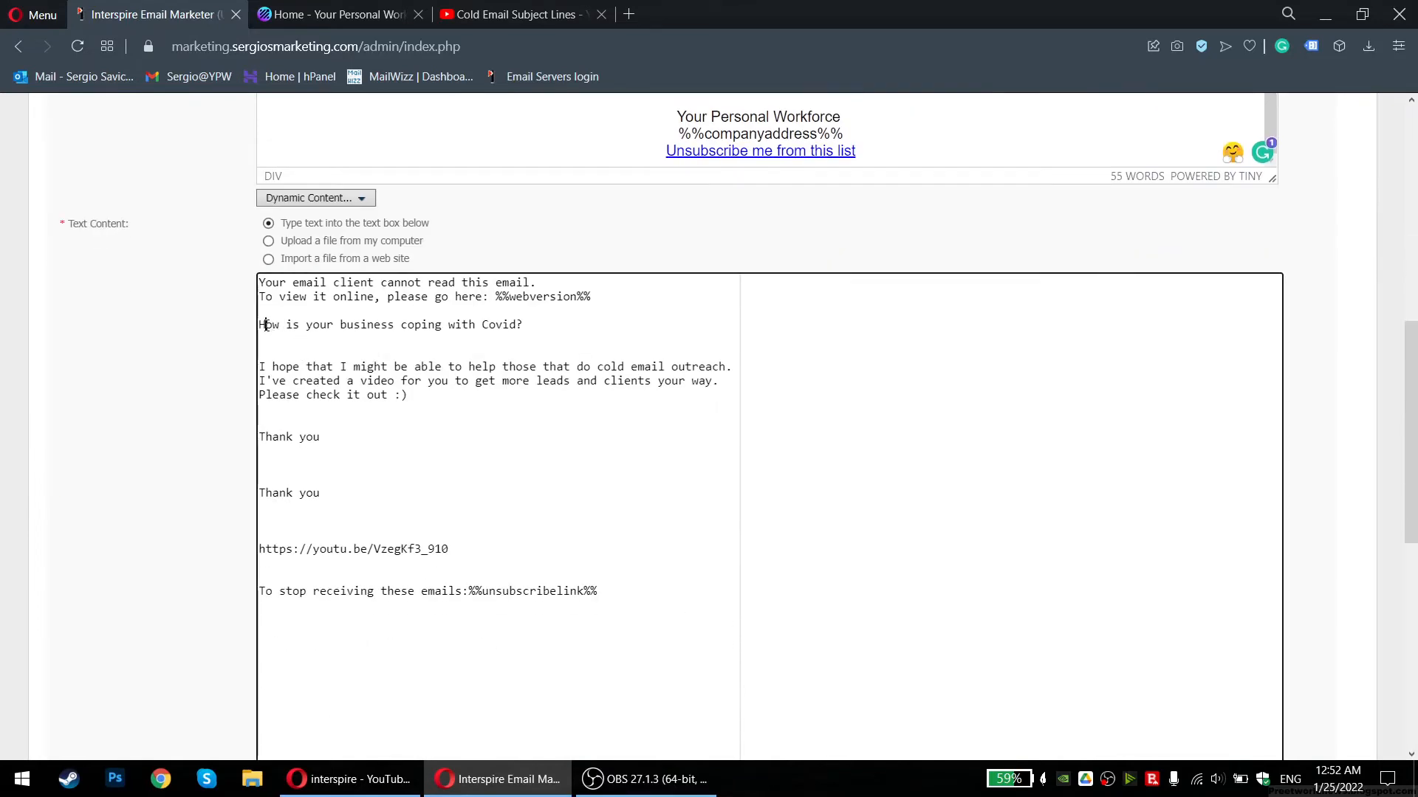
key(Return)
key(Return)
key(Up)
key(Up)
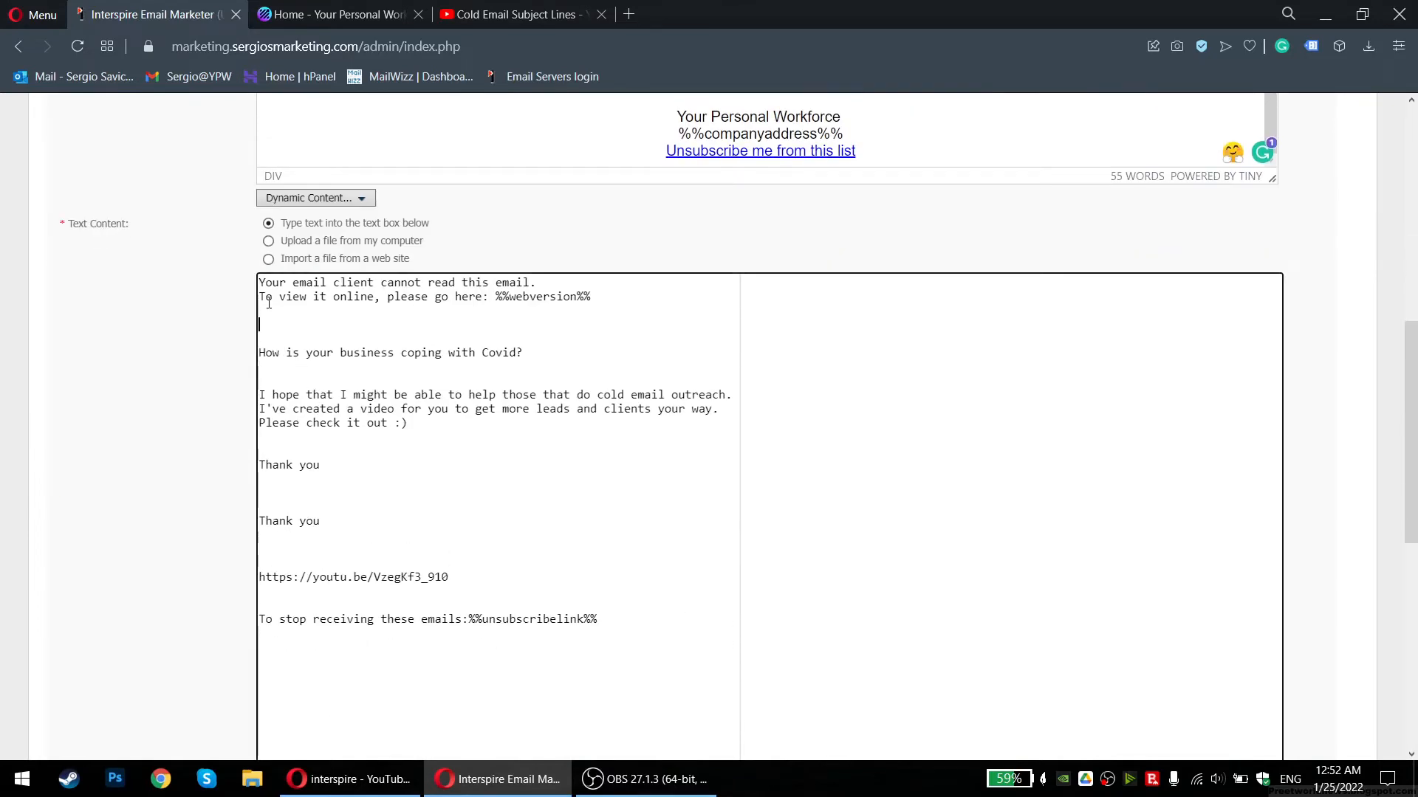
text(Hey, %%First Name%%,)
scroll(502, 421, up, 6)
scroll(503, 421, down, 14)
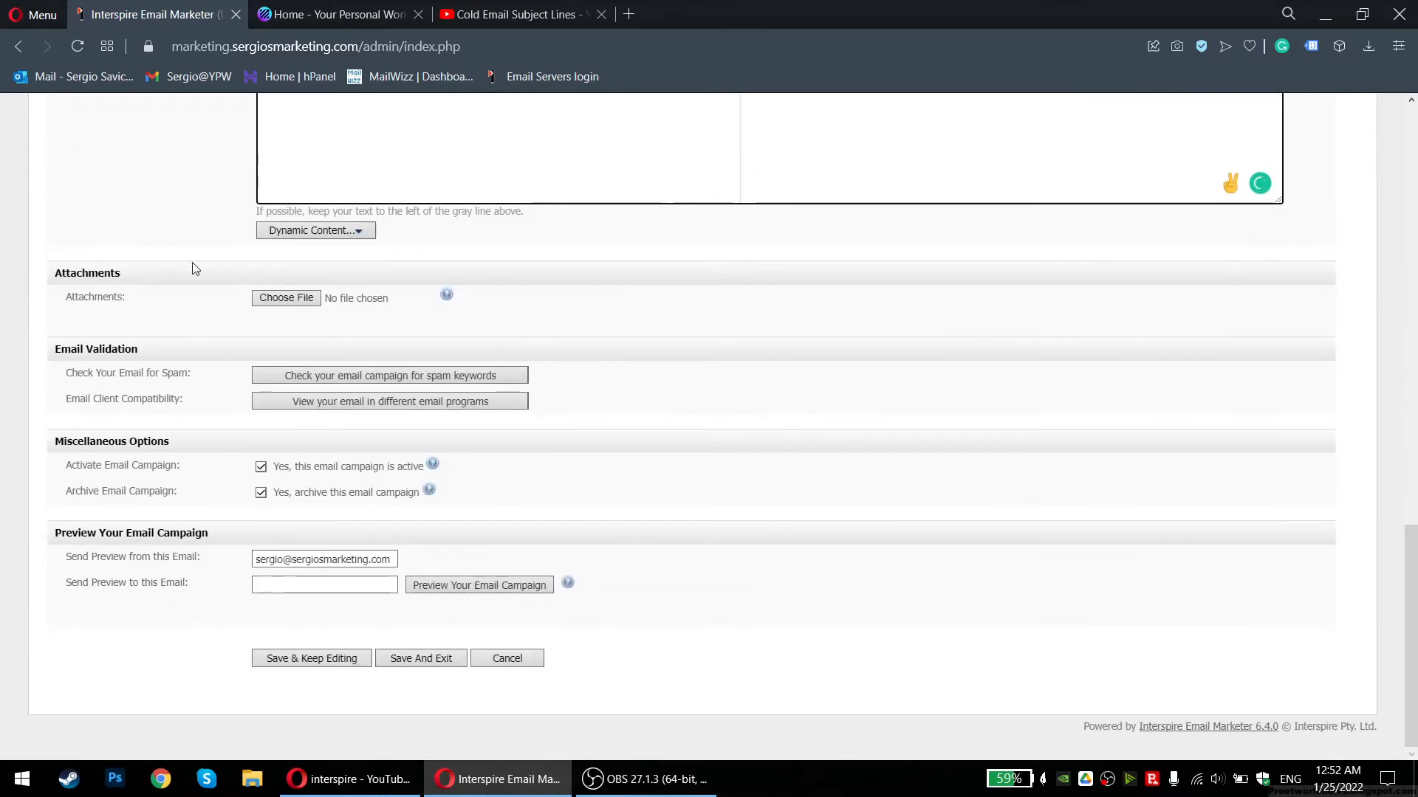
Rerun the spam check, confirm both HTML and text versions pass, and close the results
click(414, 382)
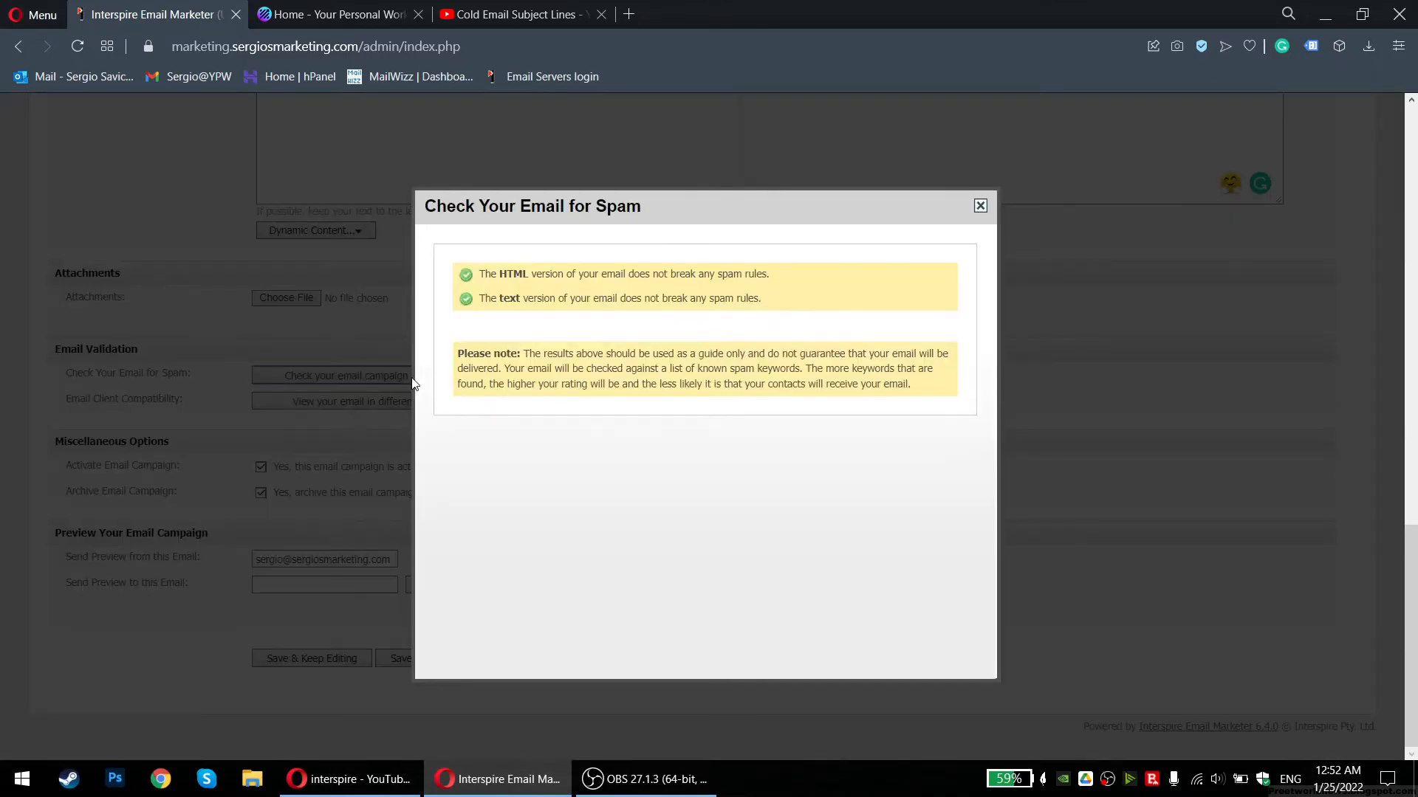
drag(507, 274, 755, 304)
click(805, 281)
click(525, 295)
click(755, 303)
click(980, 204)
scroll(1071, 354, up, 2)
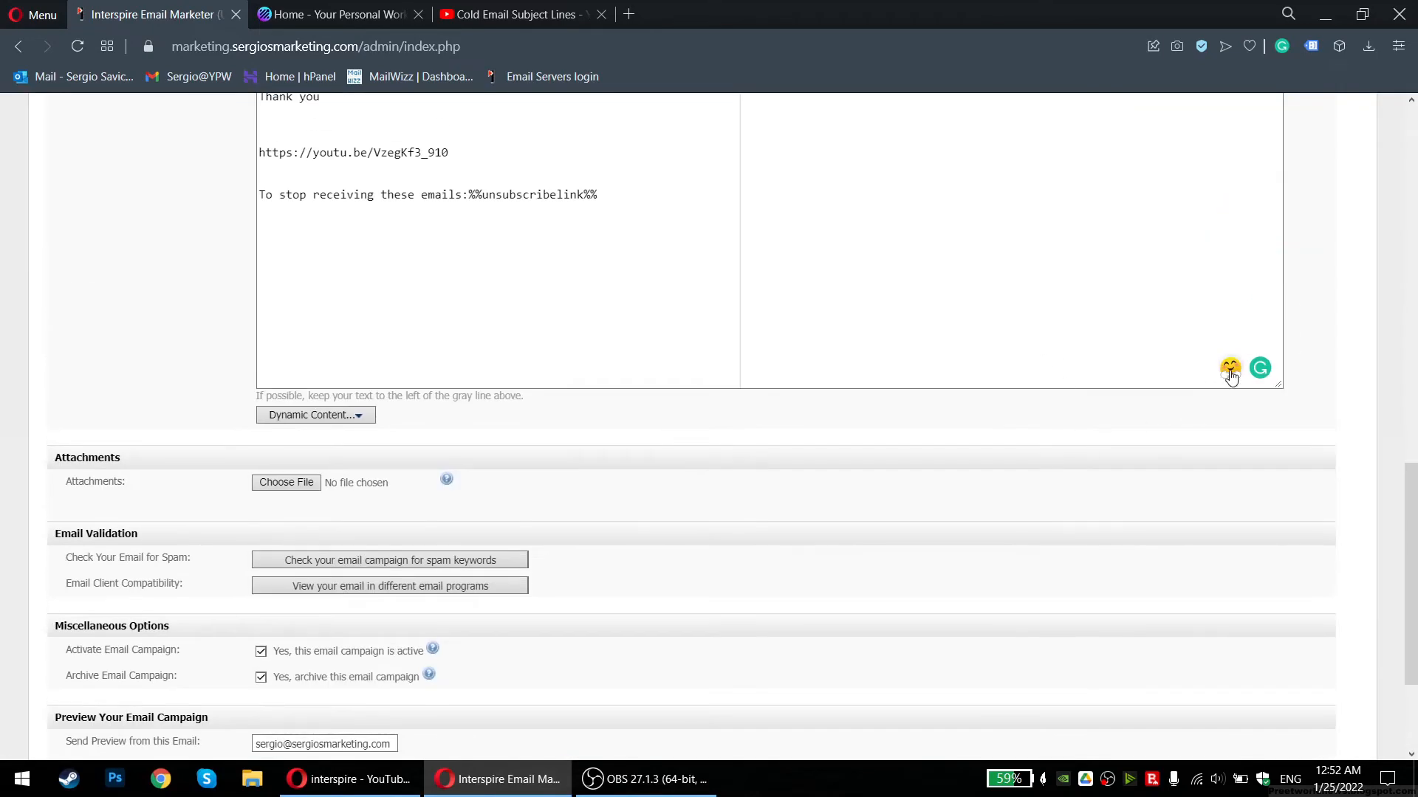
Scroll down the campaign form to the Save buttons
mouse_move(1259, 375)
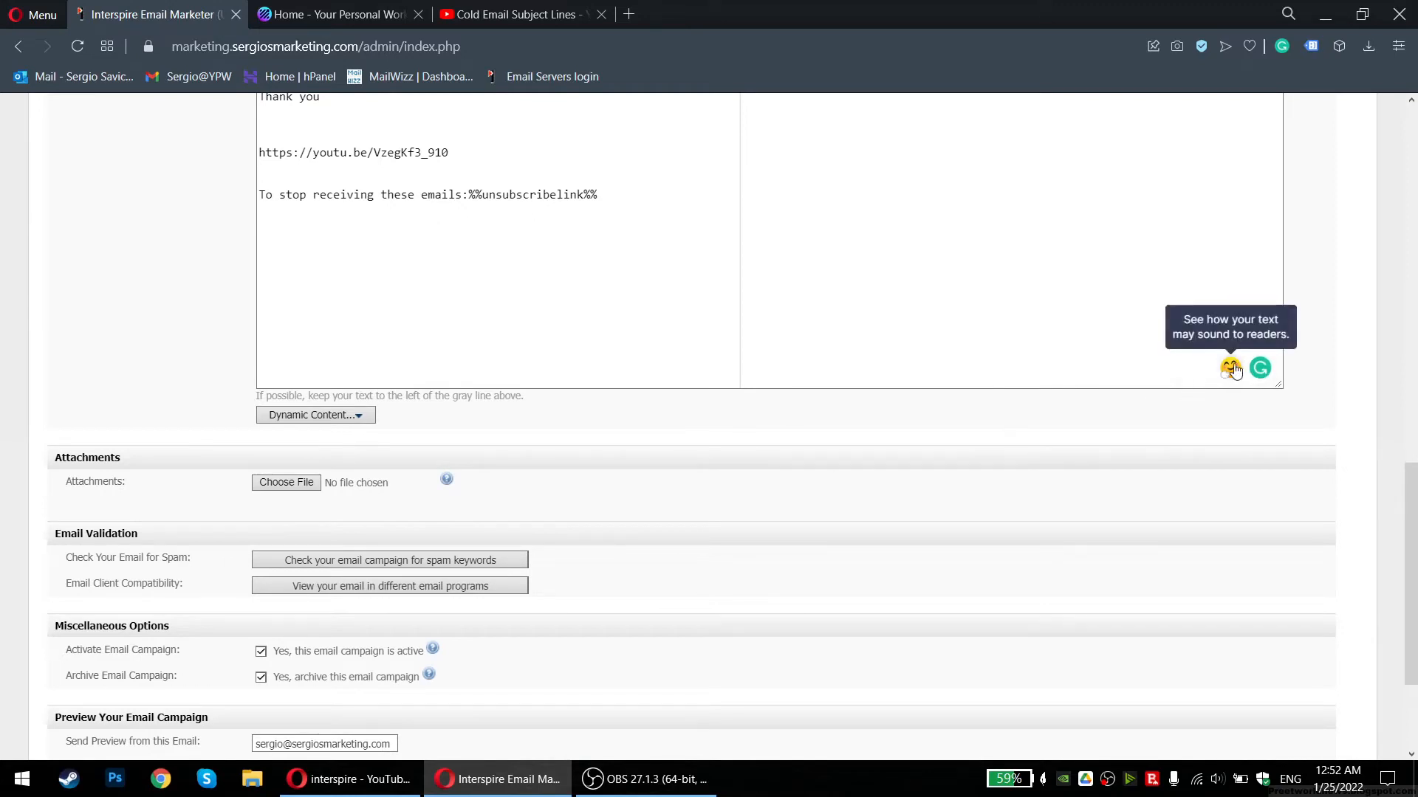
scroll(664, 403, down, 2)
mouse_move(423, 500)
click(271, 585)
click(332, 659)
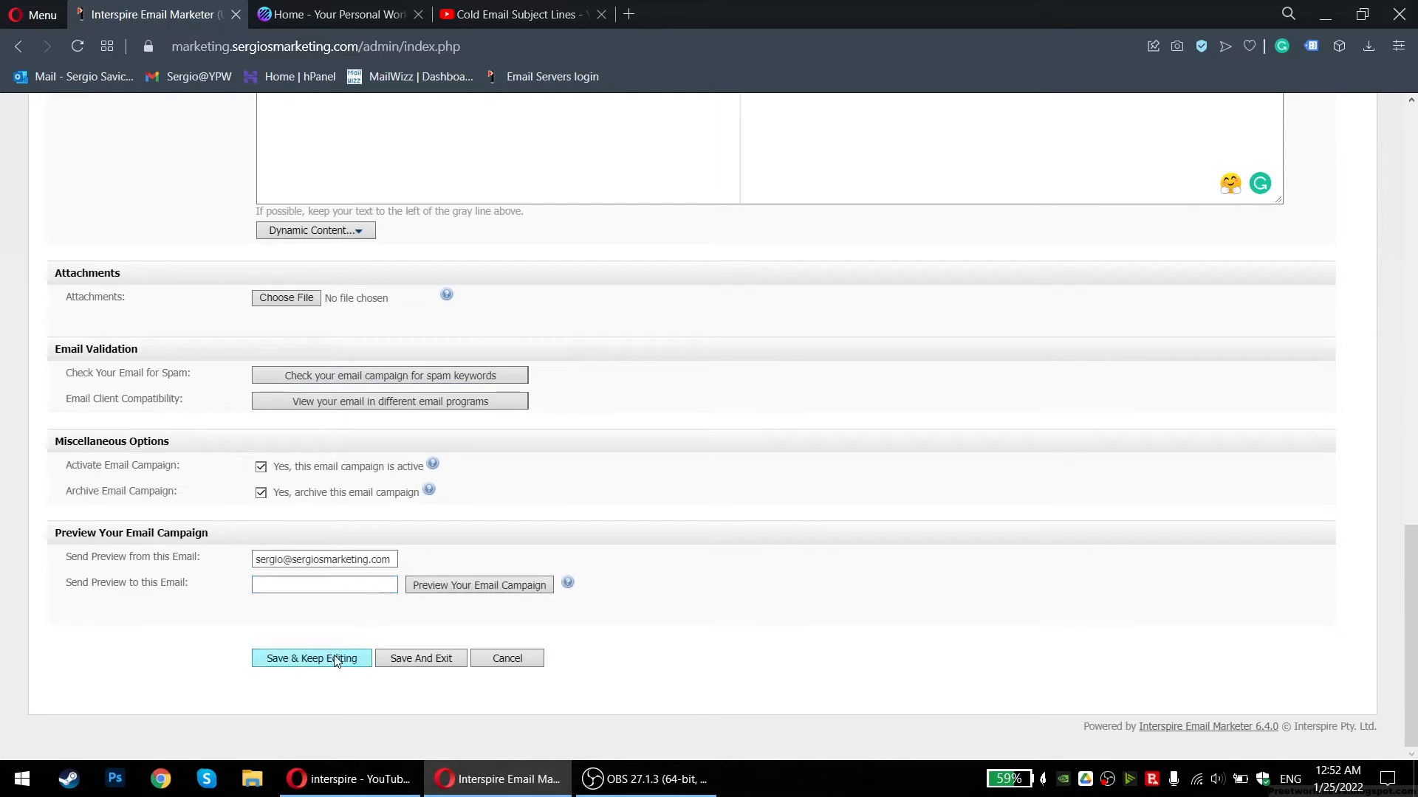
Save the Weekly newsletter campaign, review its HTML and text content, then Save And Exit
click(288, 659)
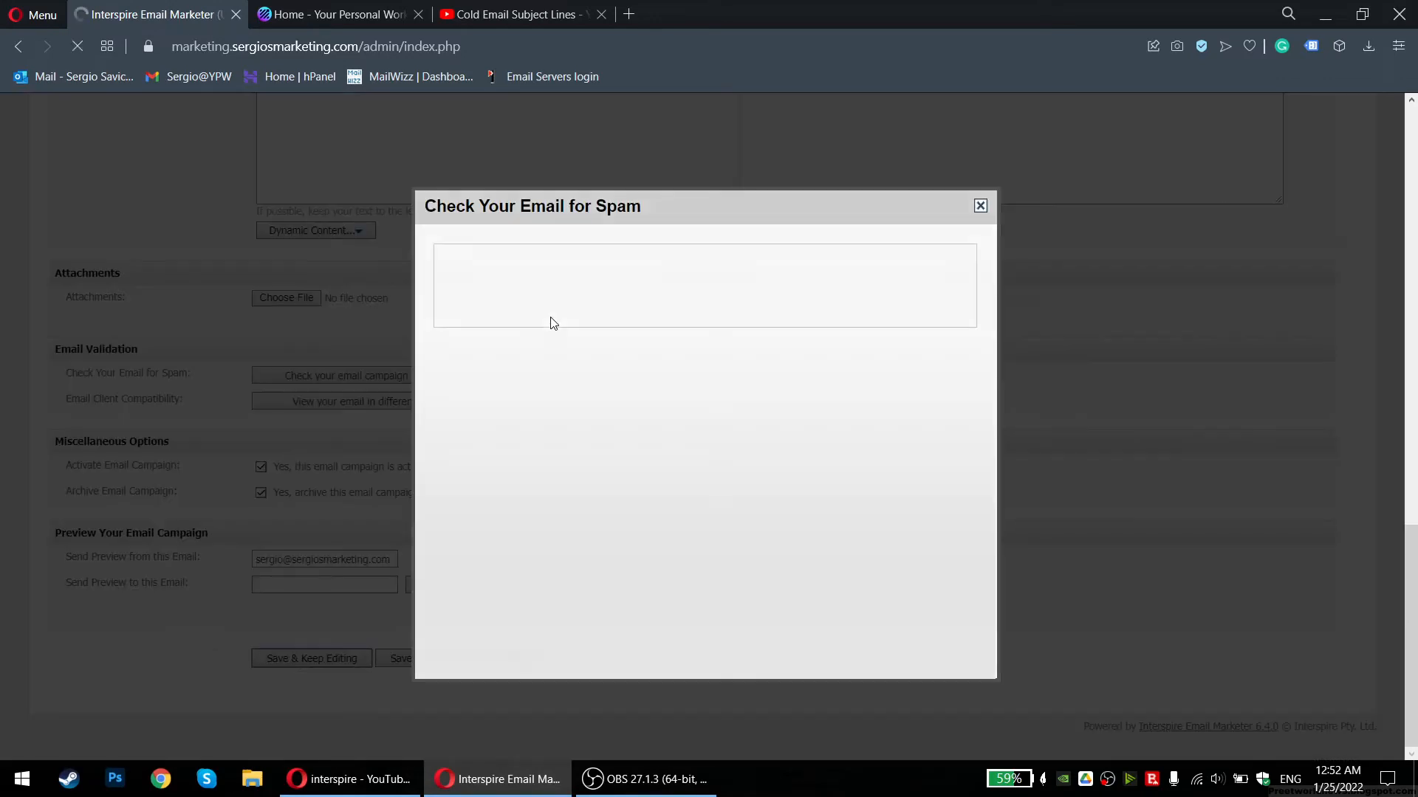
scroll(502, 484, down, 5)
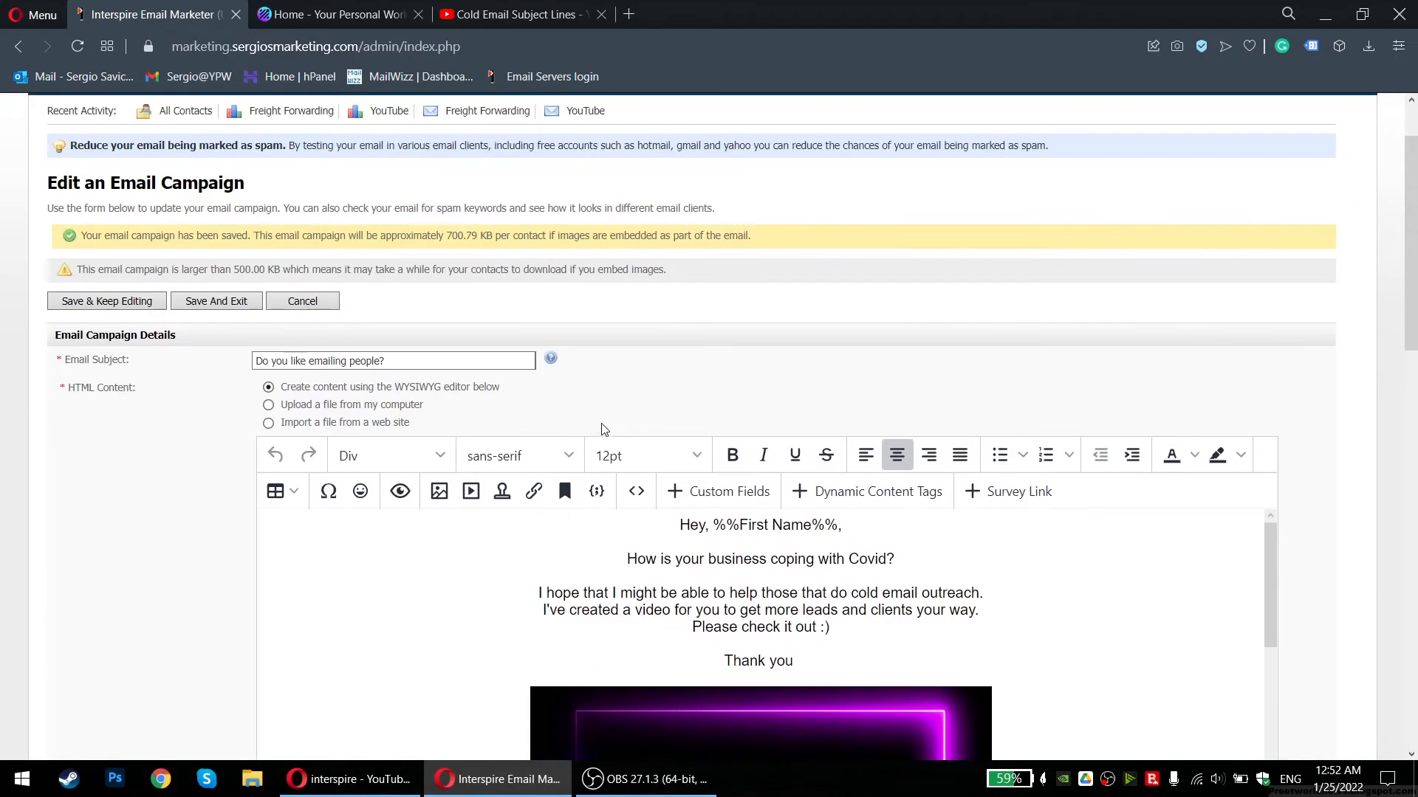
scroll(172, 481, down, 5)
scroll(362, 418, down, 5)
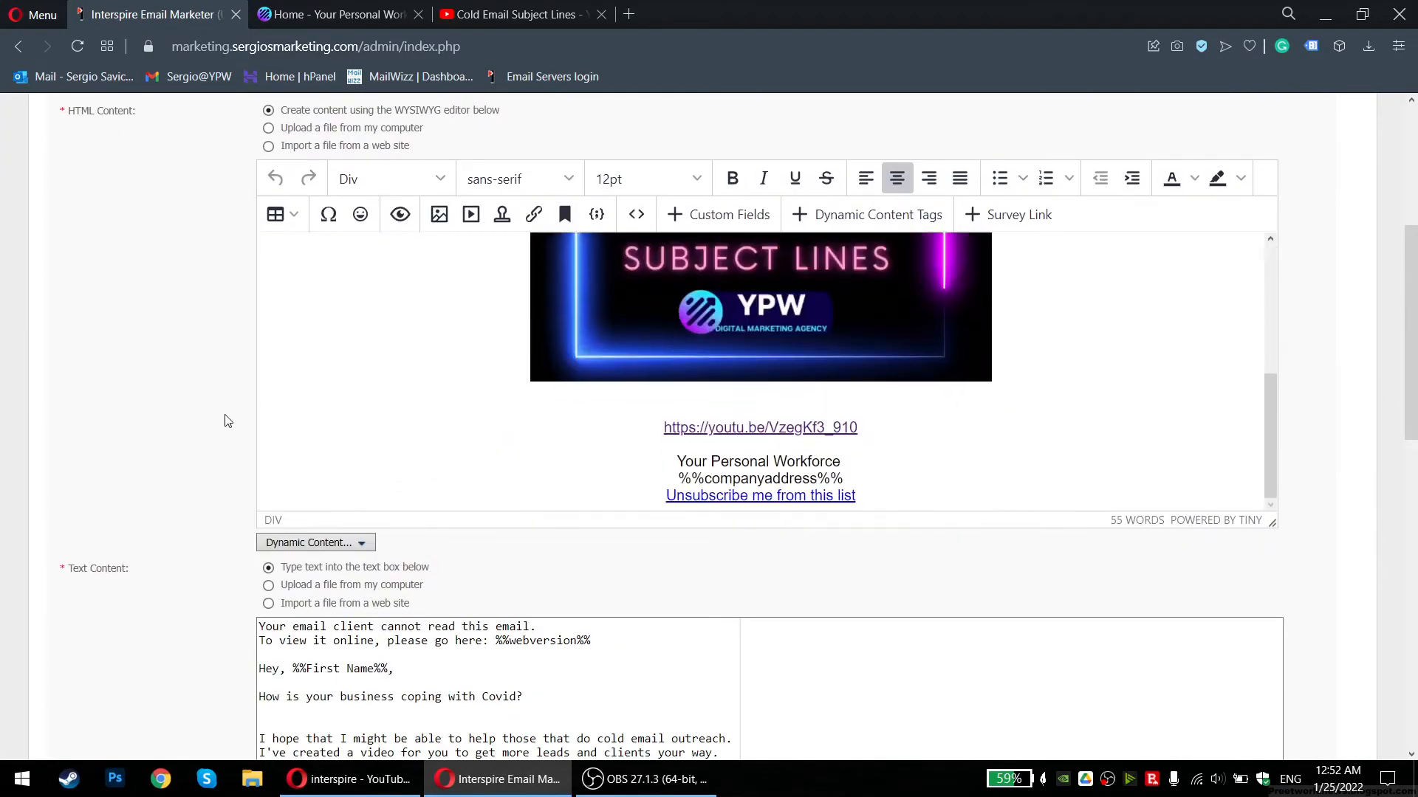
scroll(197, 403, down, 8)
scroll(196, 404, down, 3)
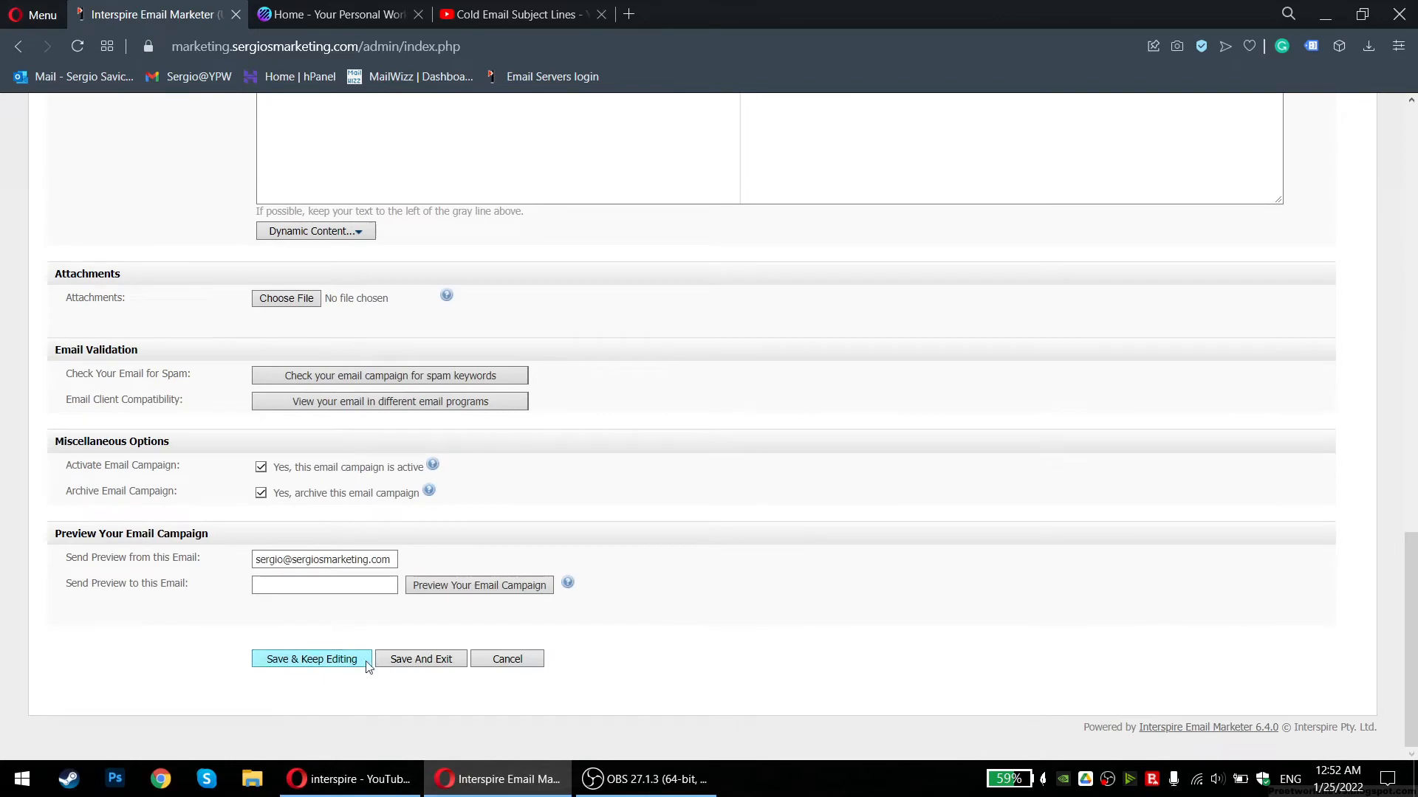
click(438, 667)
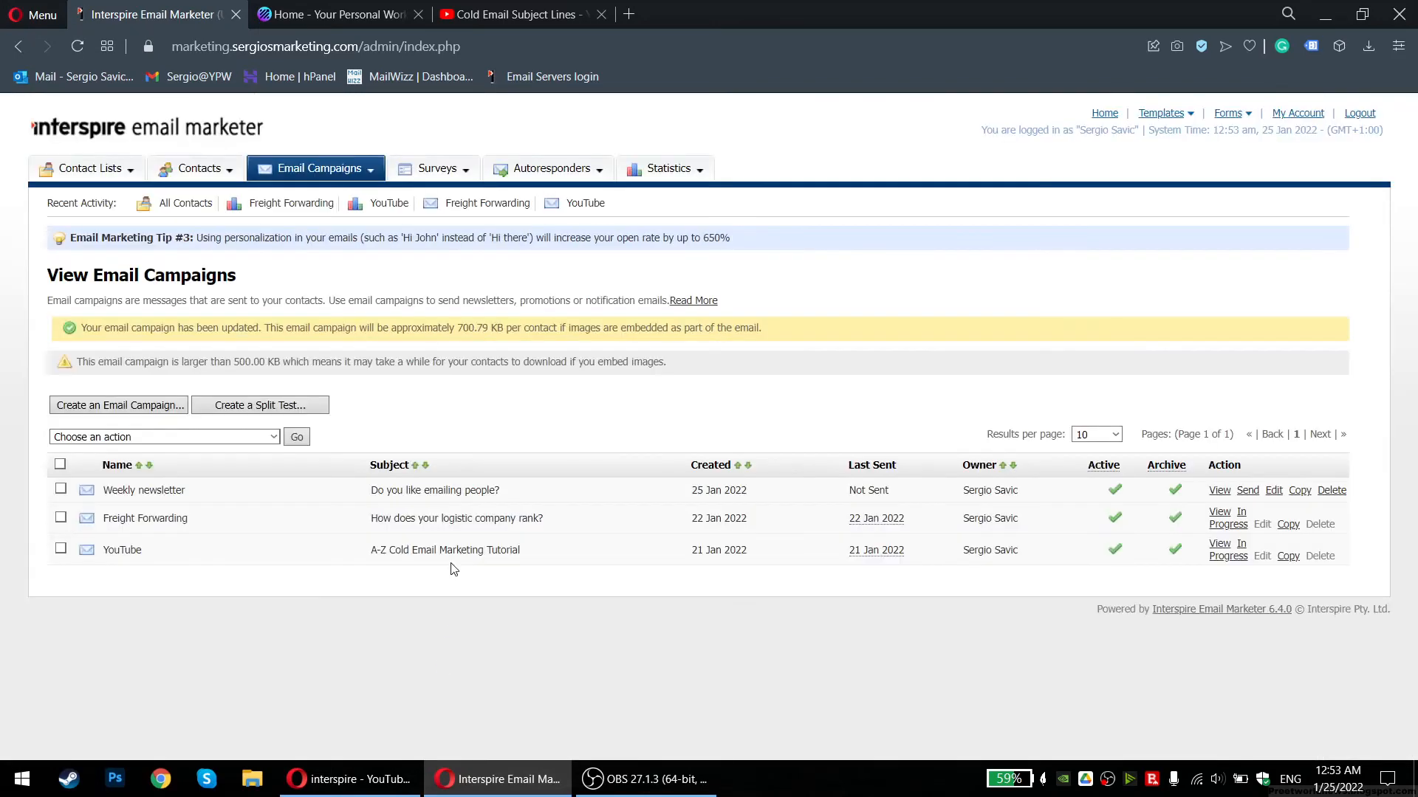
Look over the Weekly newsletter row's name, subject and 25 Jan 2022 creation date
drag(107, 494, 200, 503)
drag(309, 497, 554, 497)
click(574, 491)
drag(691, 490, 790, 494)
click(790, 494)
Reload the email campaigns list, preview the Weekly newsletter in a new tab, then close it
mouse_move(328, 150)
click(325, 194)
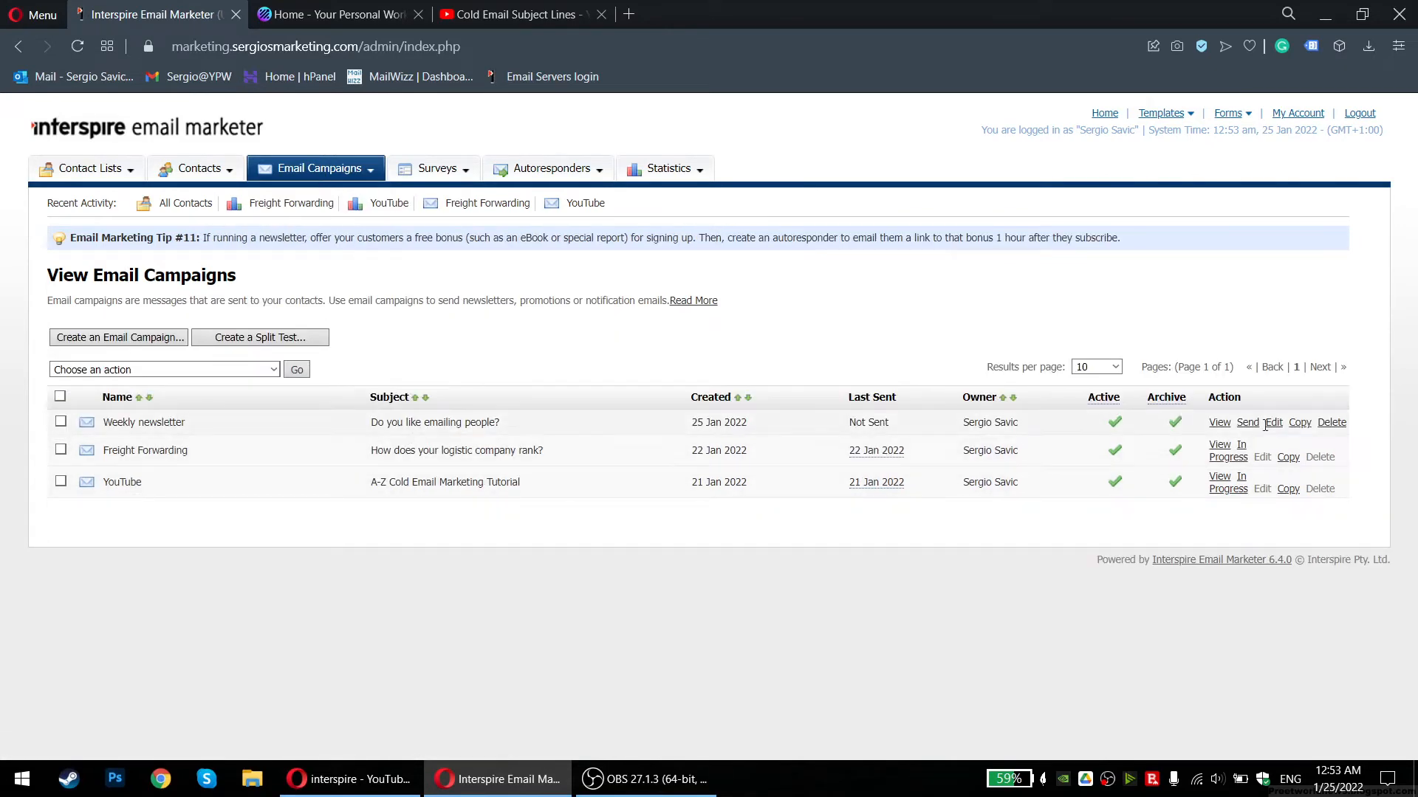
click(1219, 423)
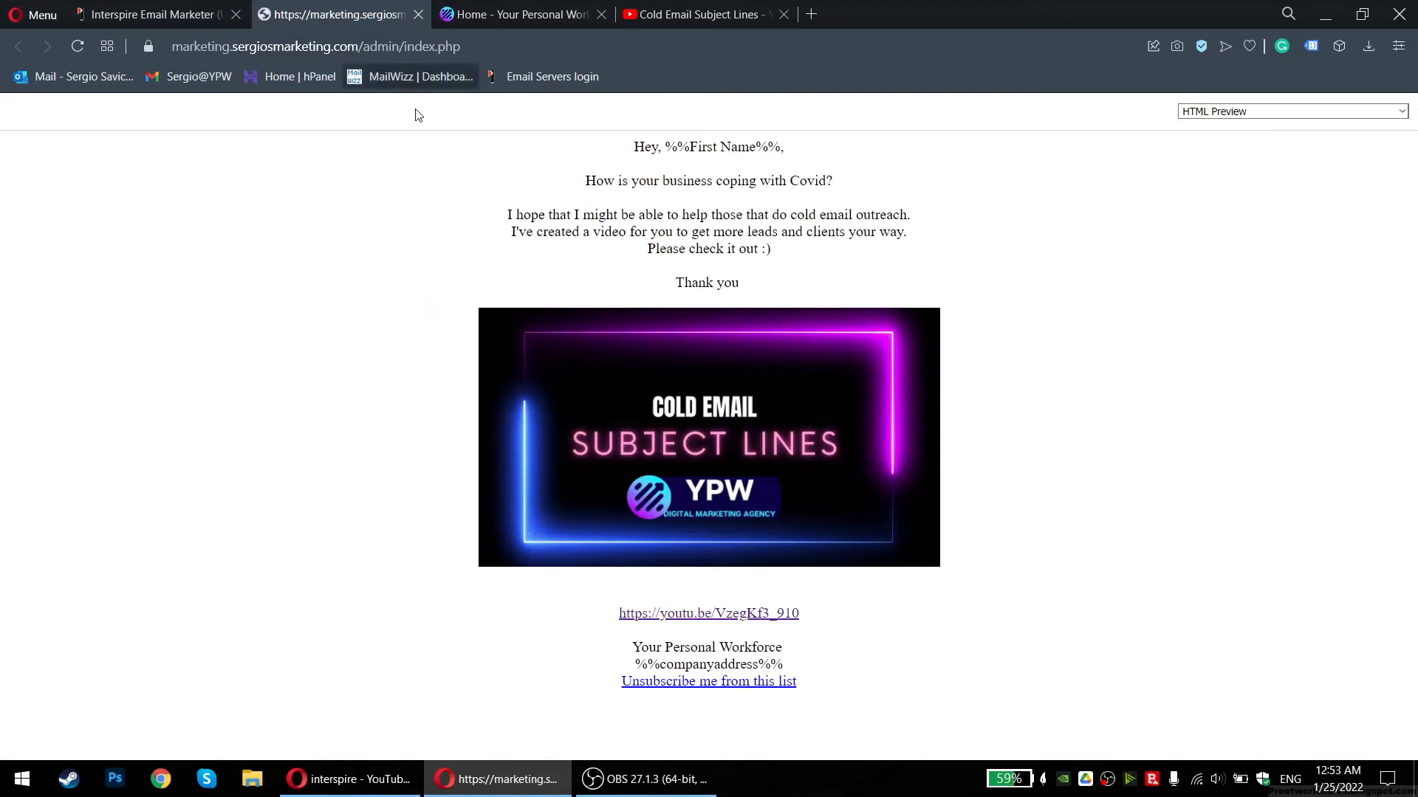
middle_click(309, 19)
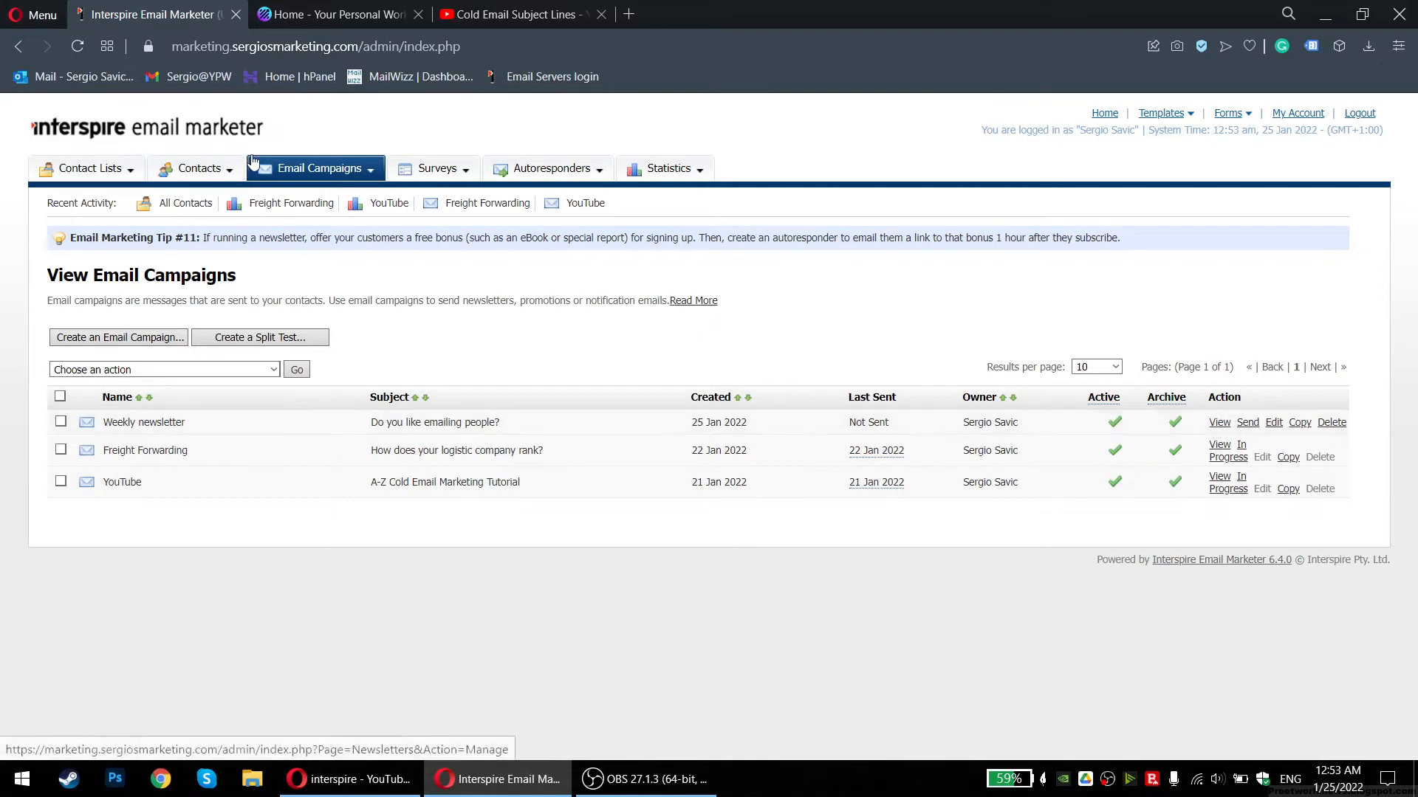
Start sending the Weekly newsletter and choose Test List as the recipient list
click(1251, 426)
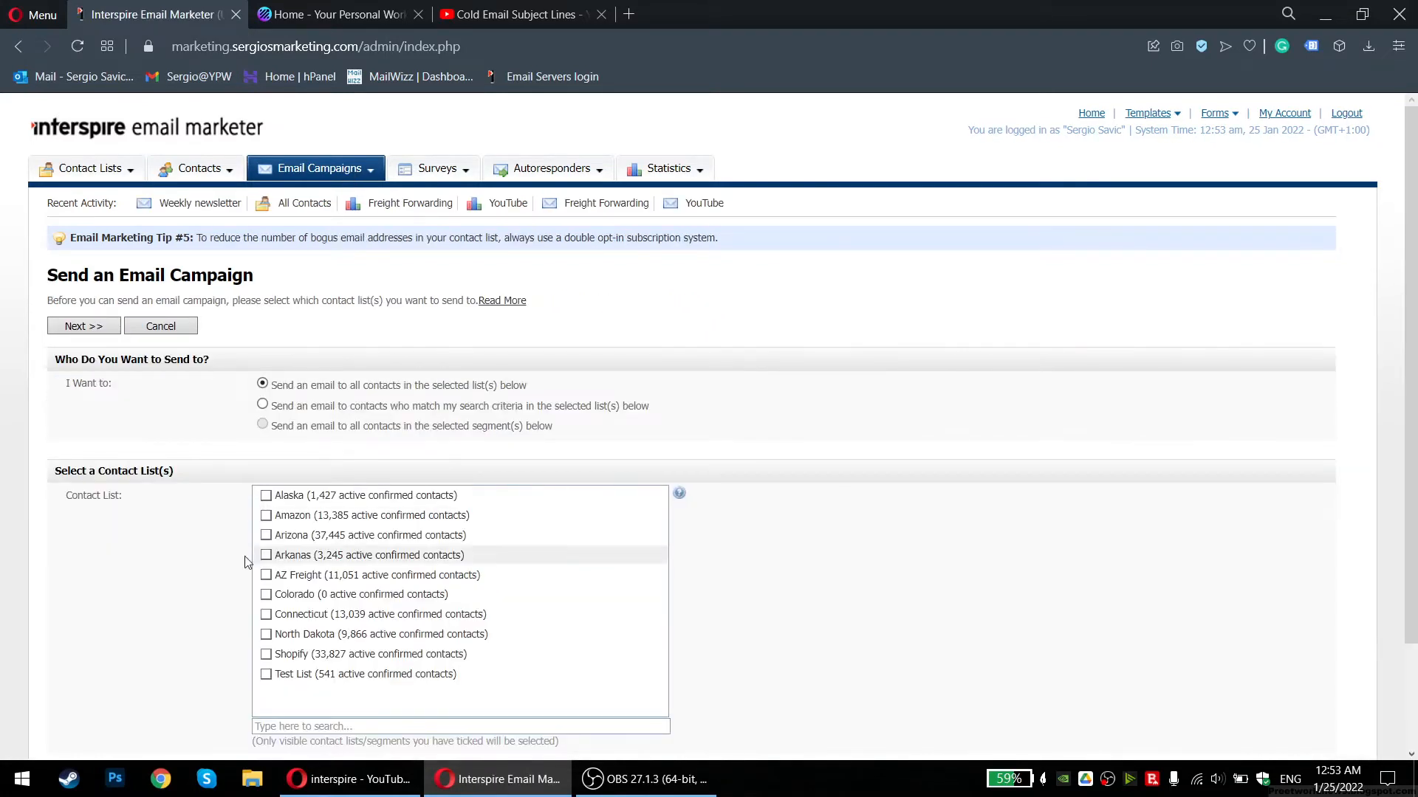
click(266, 674)
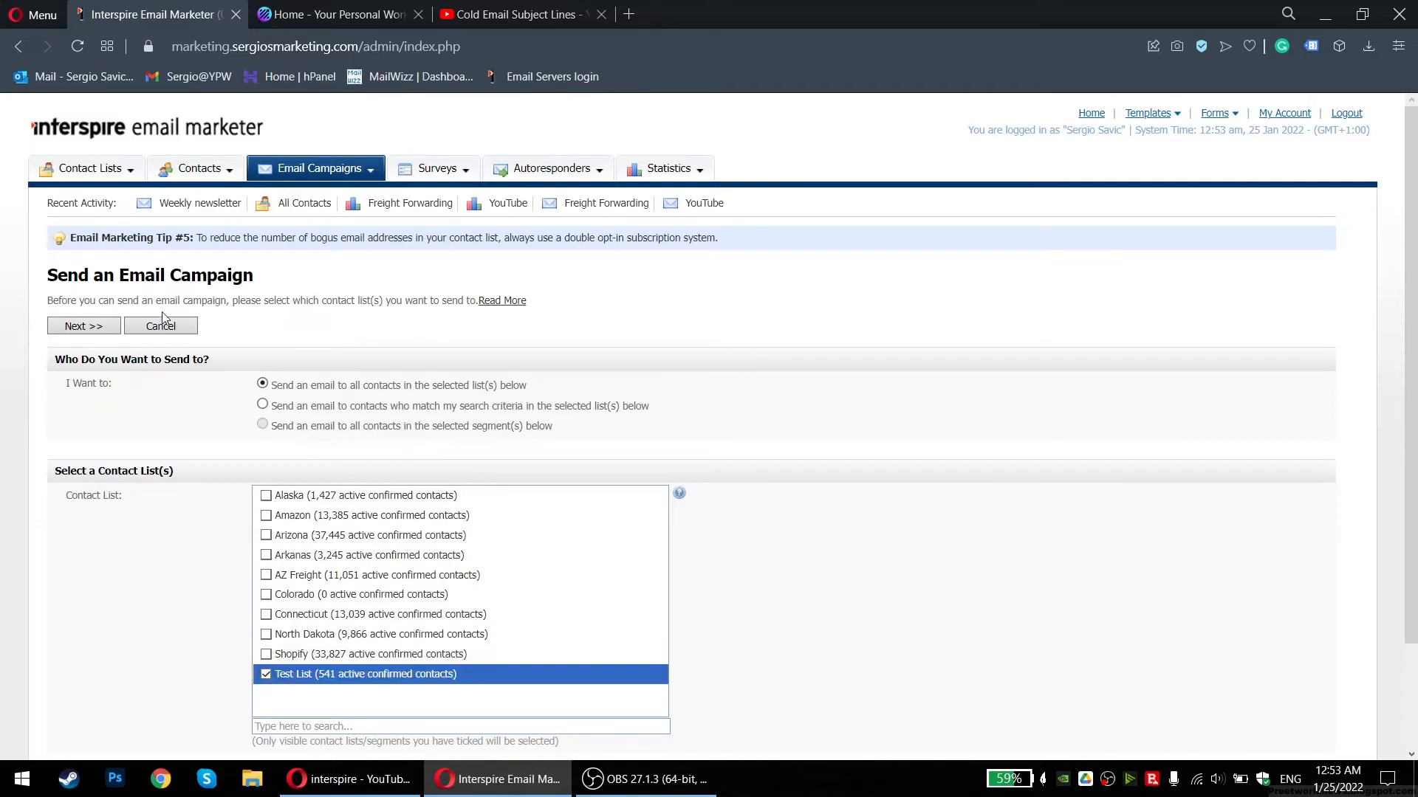
scroll(163, 317, down, 2)
click(289, 660)
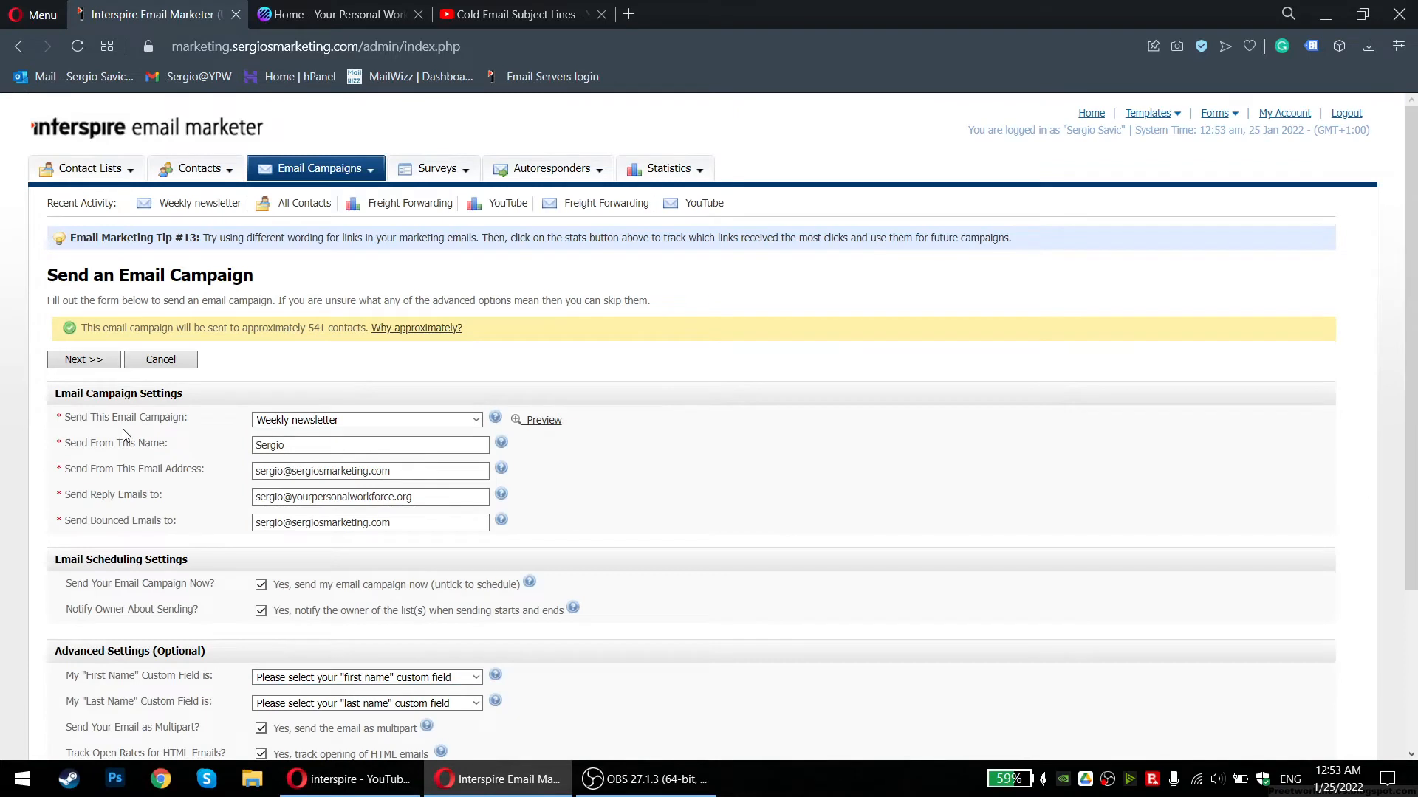
Review the sender and reply-to email addresses in the sending settings
scroll(124, 430, down, 1)
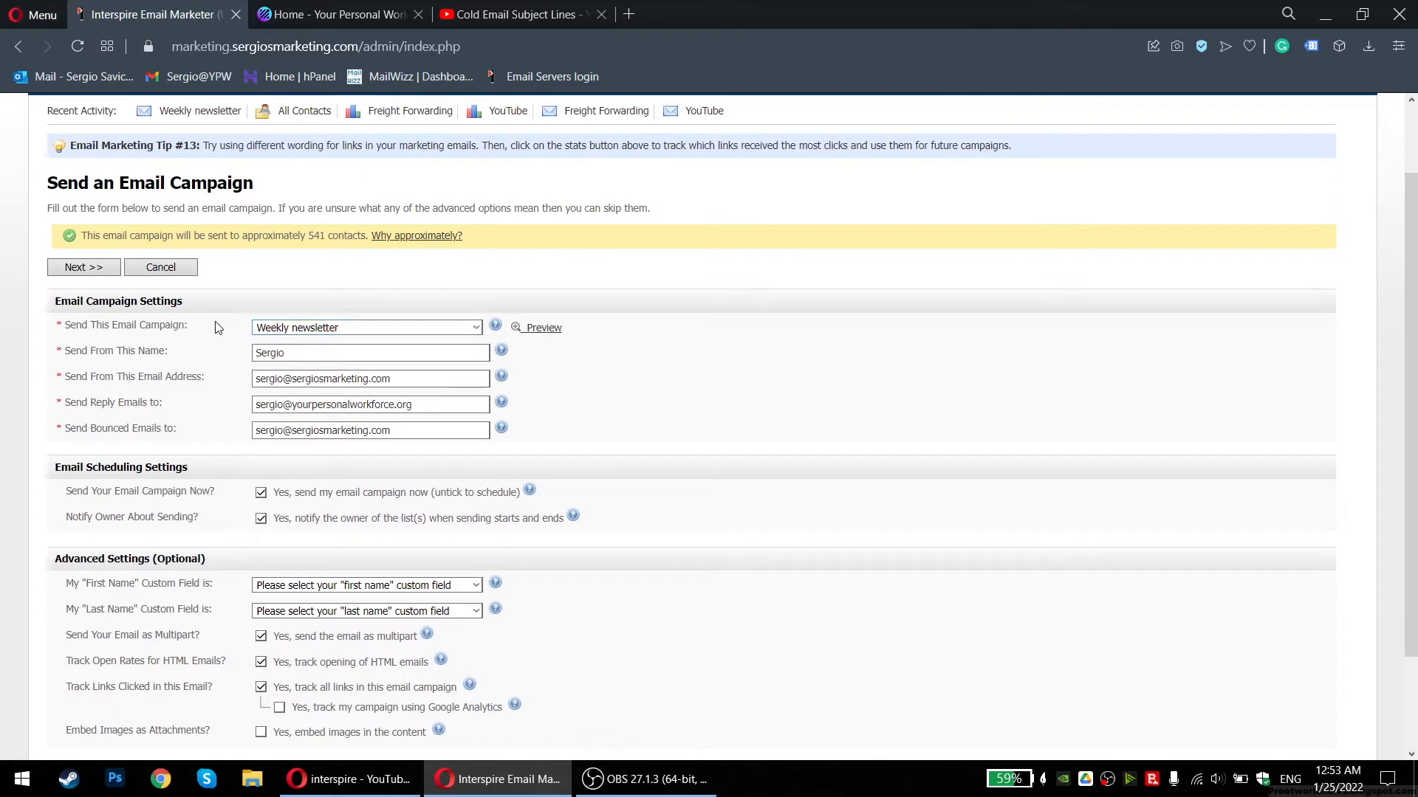
drag(177, 377, 126, 403)
click(98, 375)
click(205, 405)
drag(411, 405, 255, 406)
click(253, 408)
drag(417, 402, 260, 406)
click(273, 403)
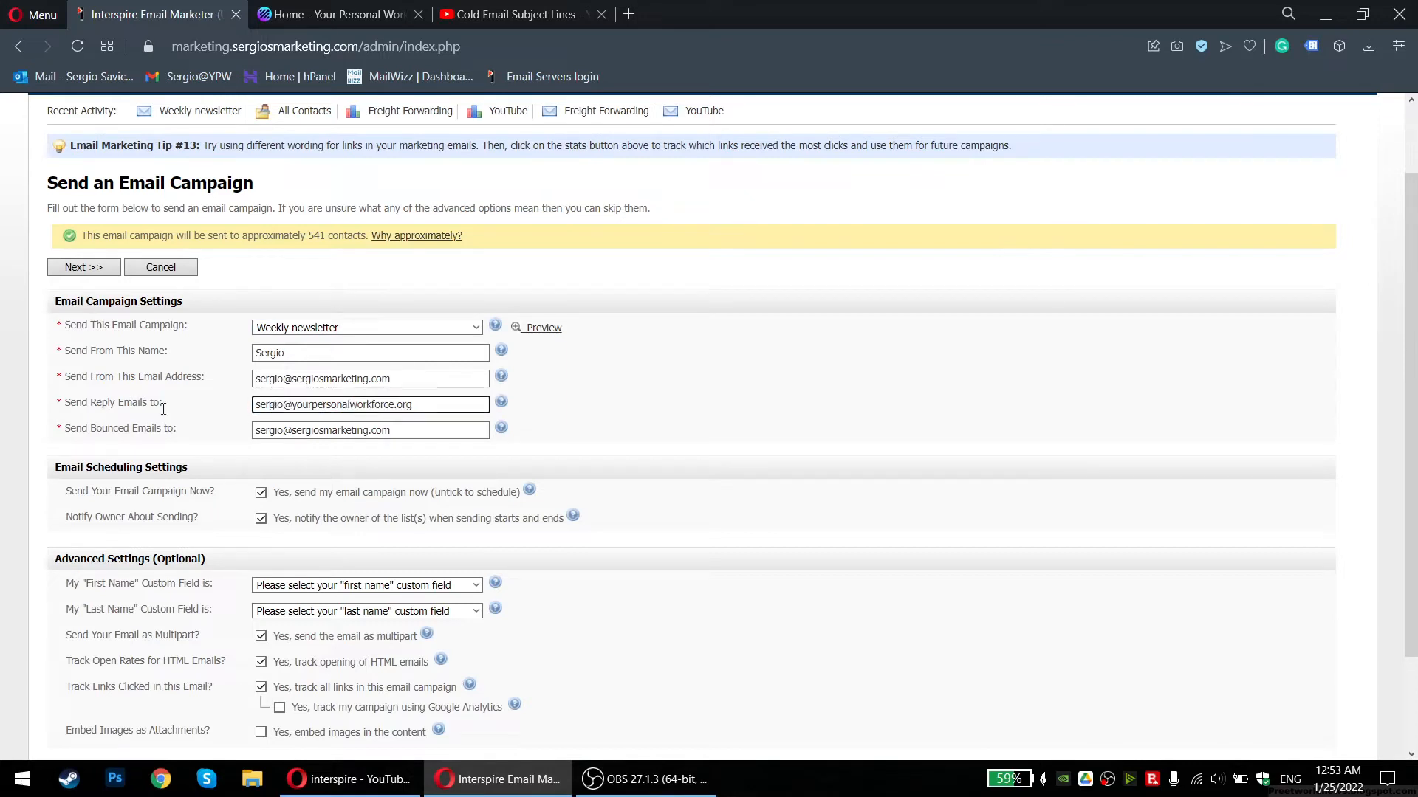
Map first names to the First Name field and last names to the Last Name field
scroll(165, 405, down, 2)
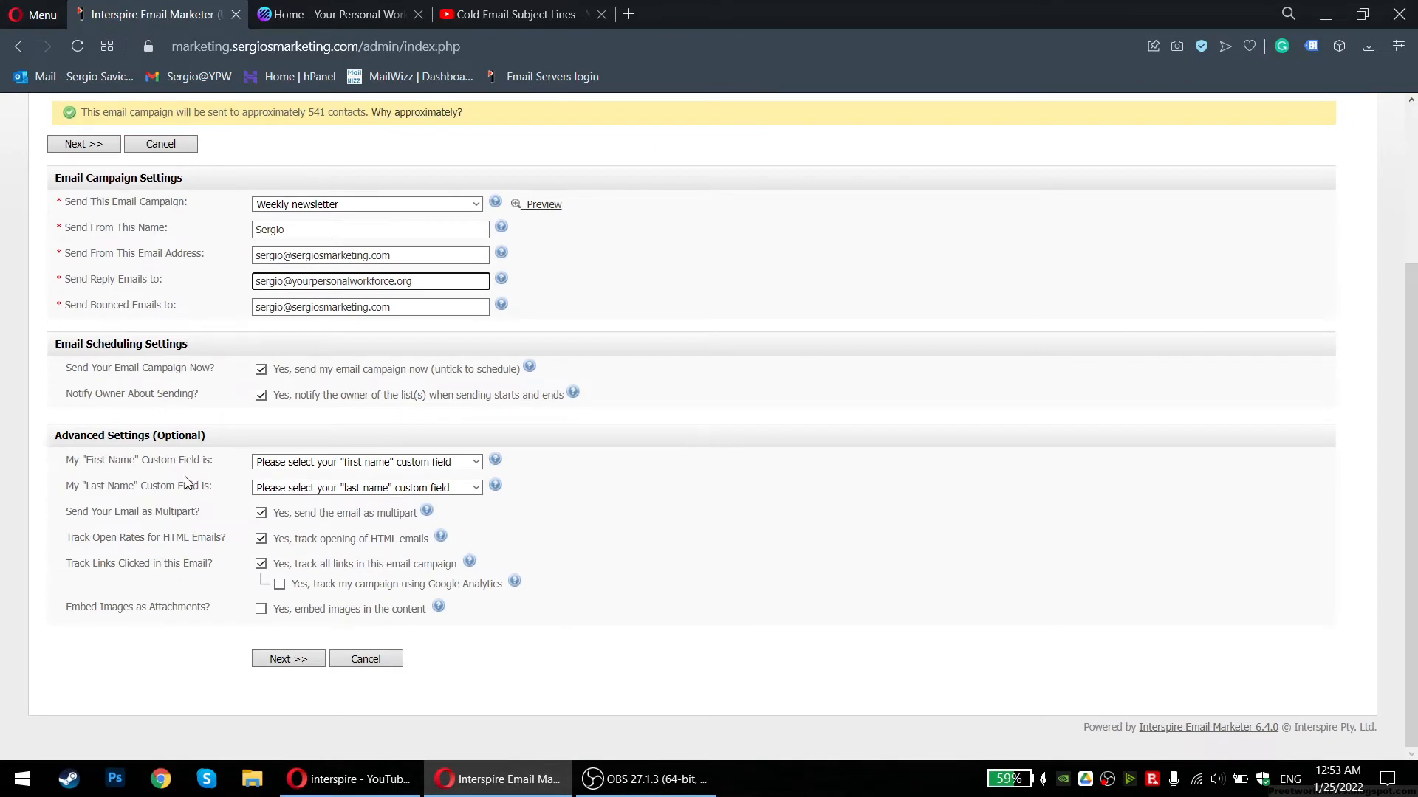
click(404, 466)
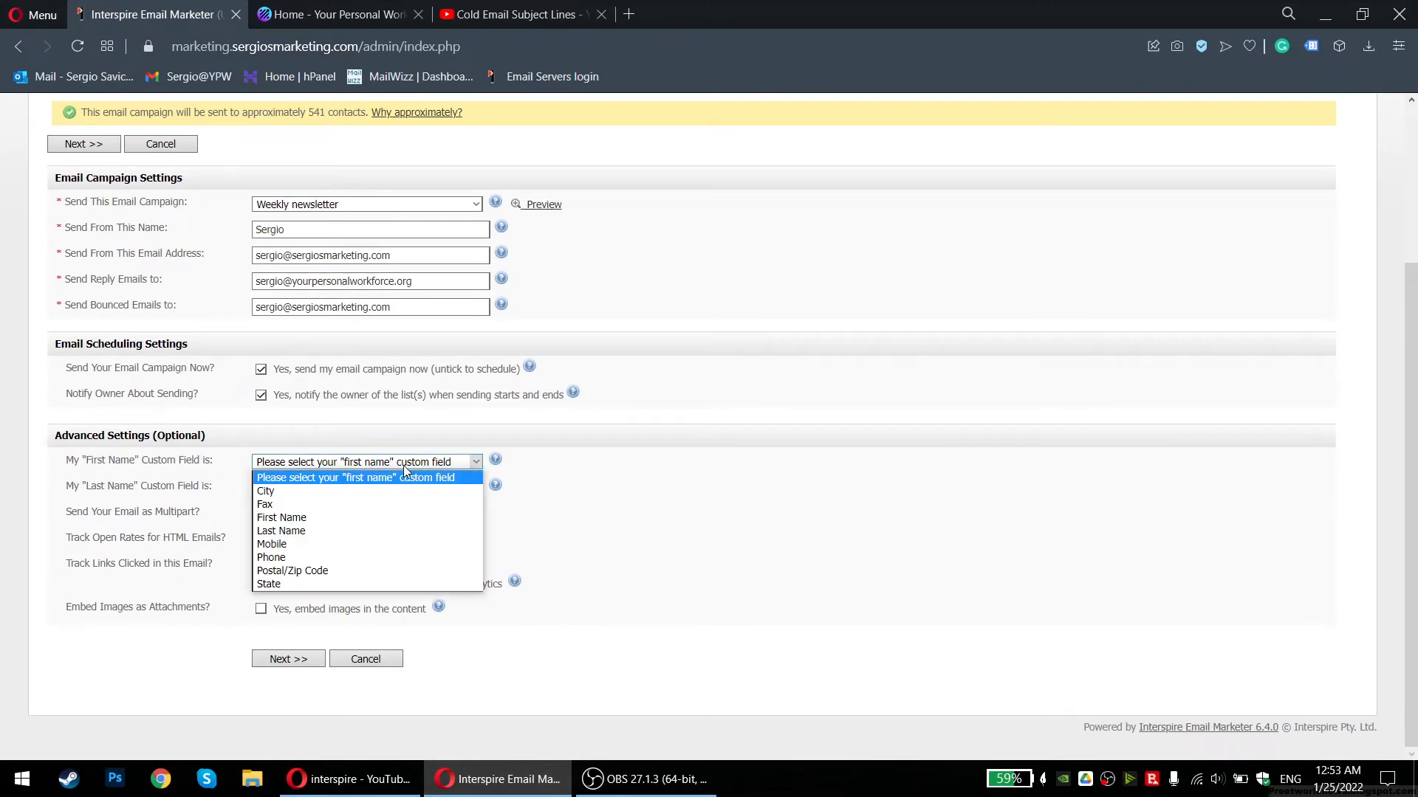
click(78, 441)
drag(73, 462, 190, 462)
click(194, 462)
click(325, 471)
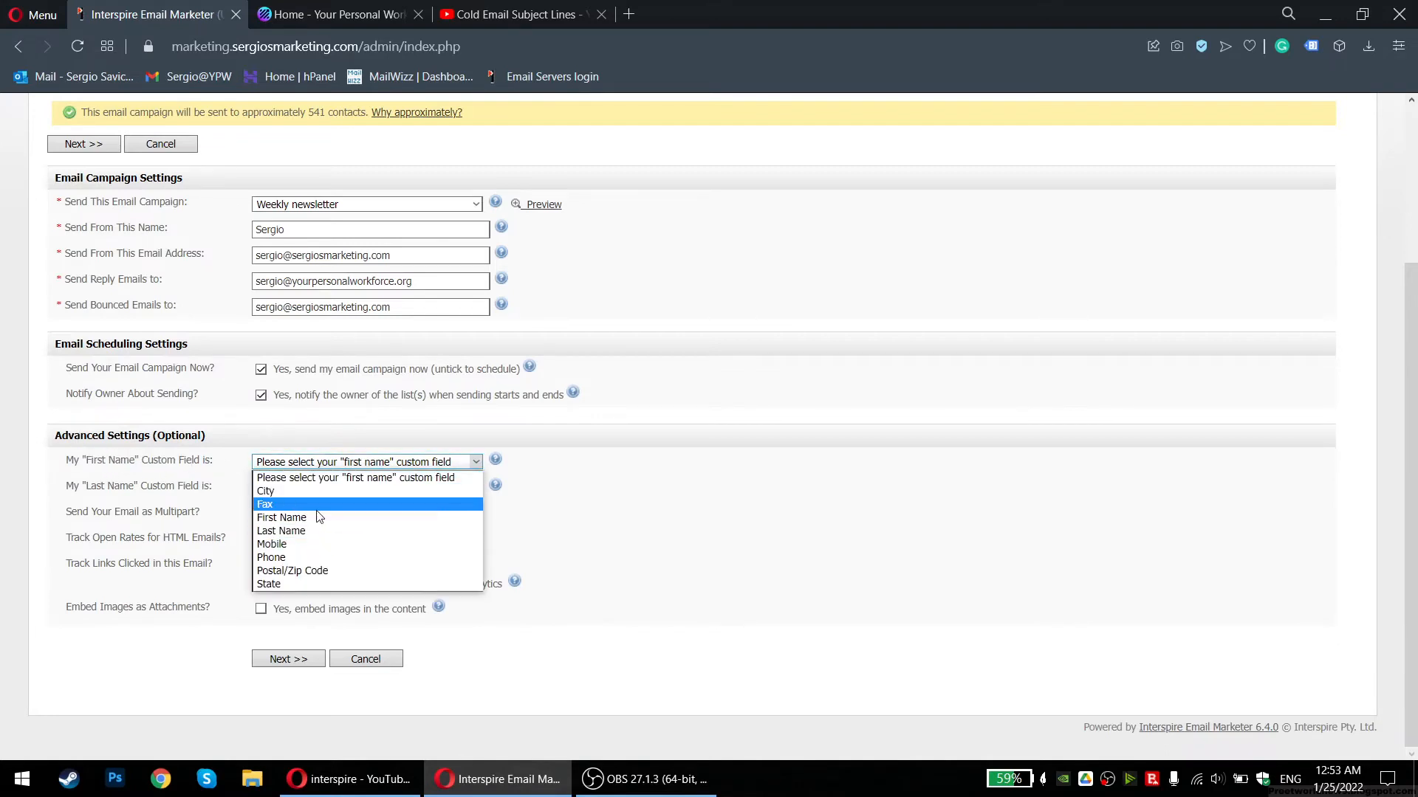
click(281, 503)
click(288, 488)
click(284, 557)
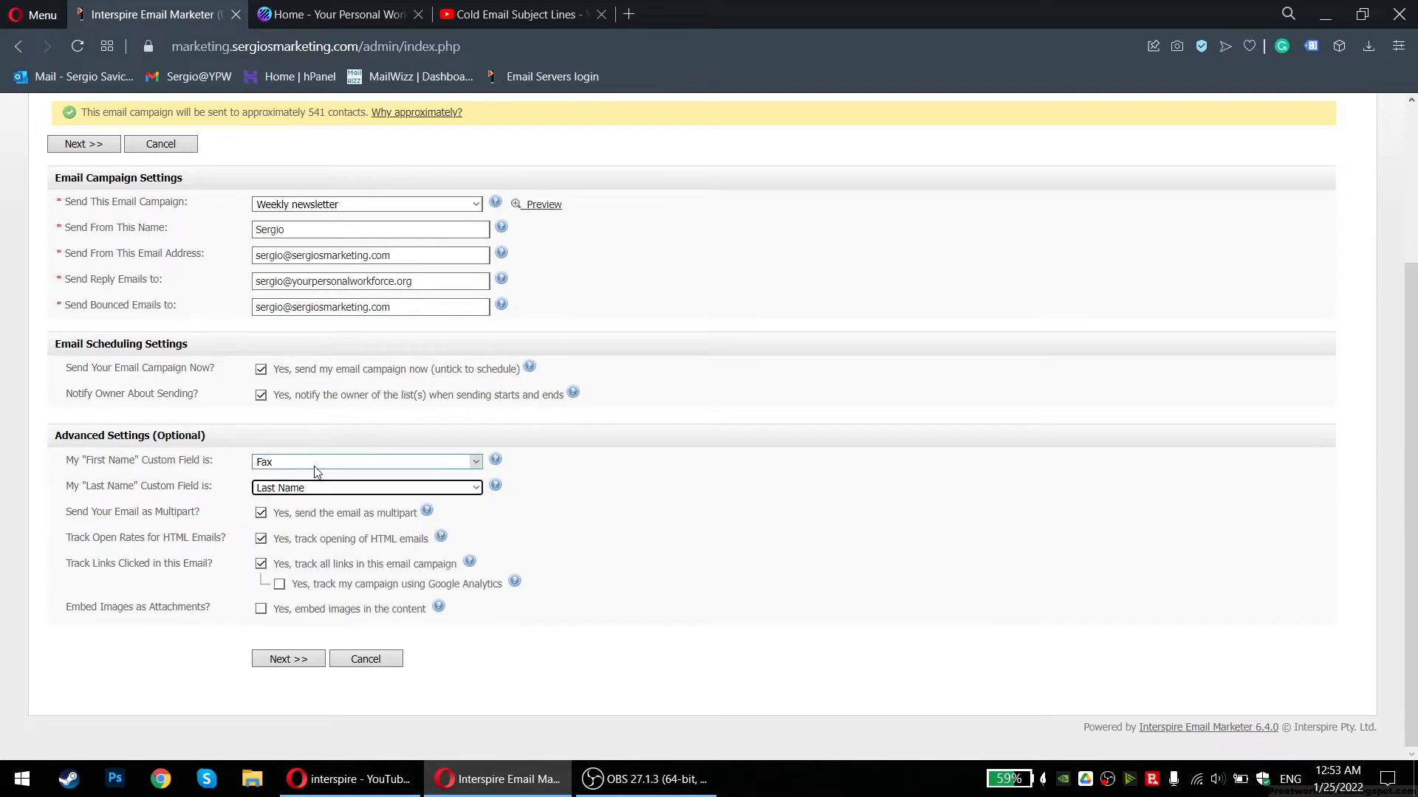
click(288, 463)
click(290, 519)
Review the multipart setting and proceed to the sending summary
drag(73, 512, 214, 526)
click(218, 526)
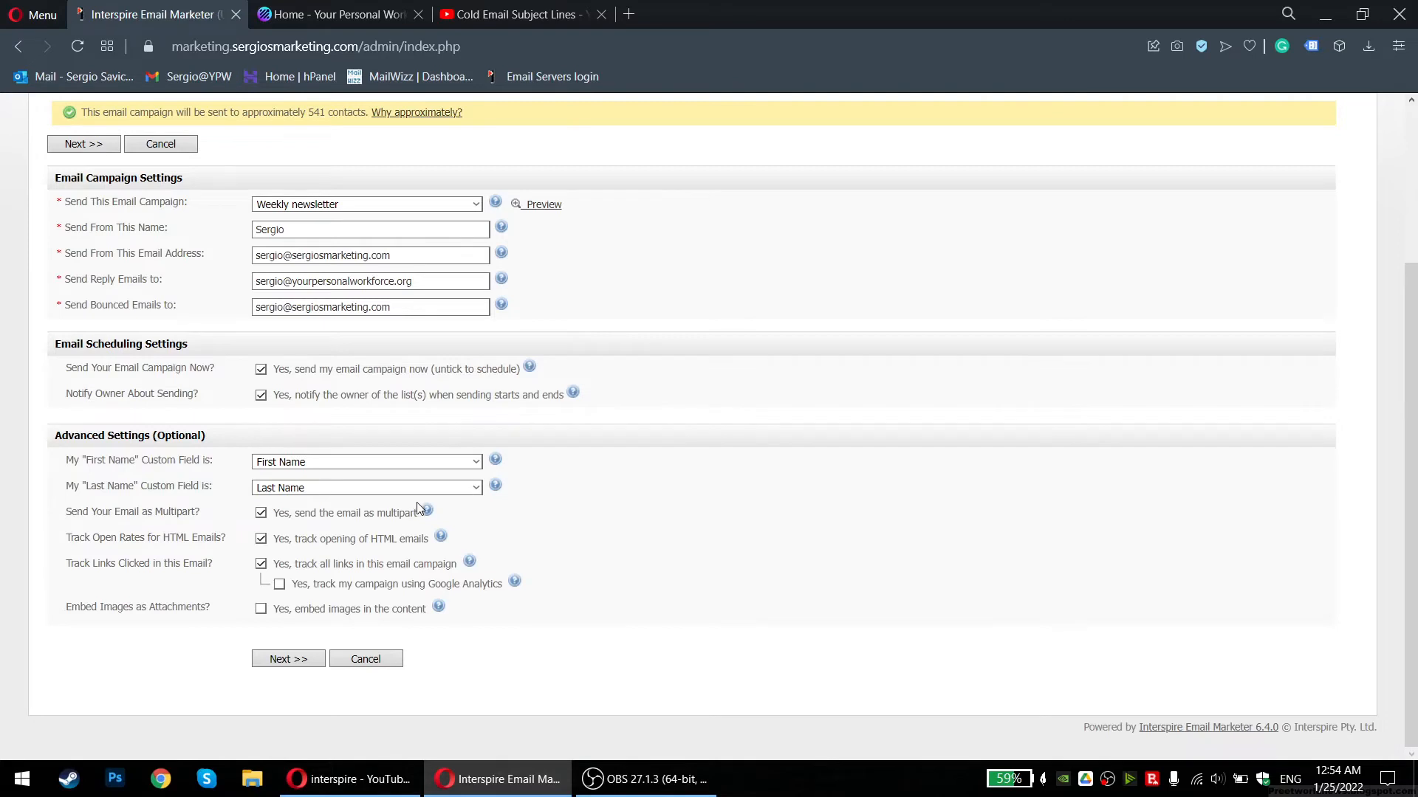
mouse_move(428, 513)
drag(78, 513, 237, 519)
click(237, 519)
scroll(206, 564, up, 1)
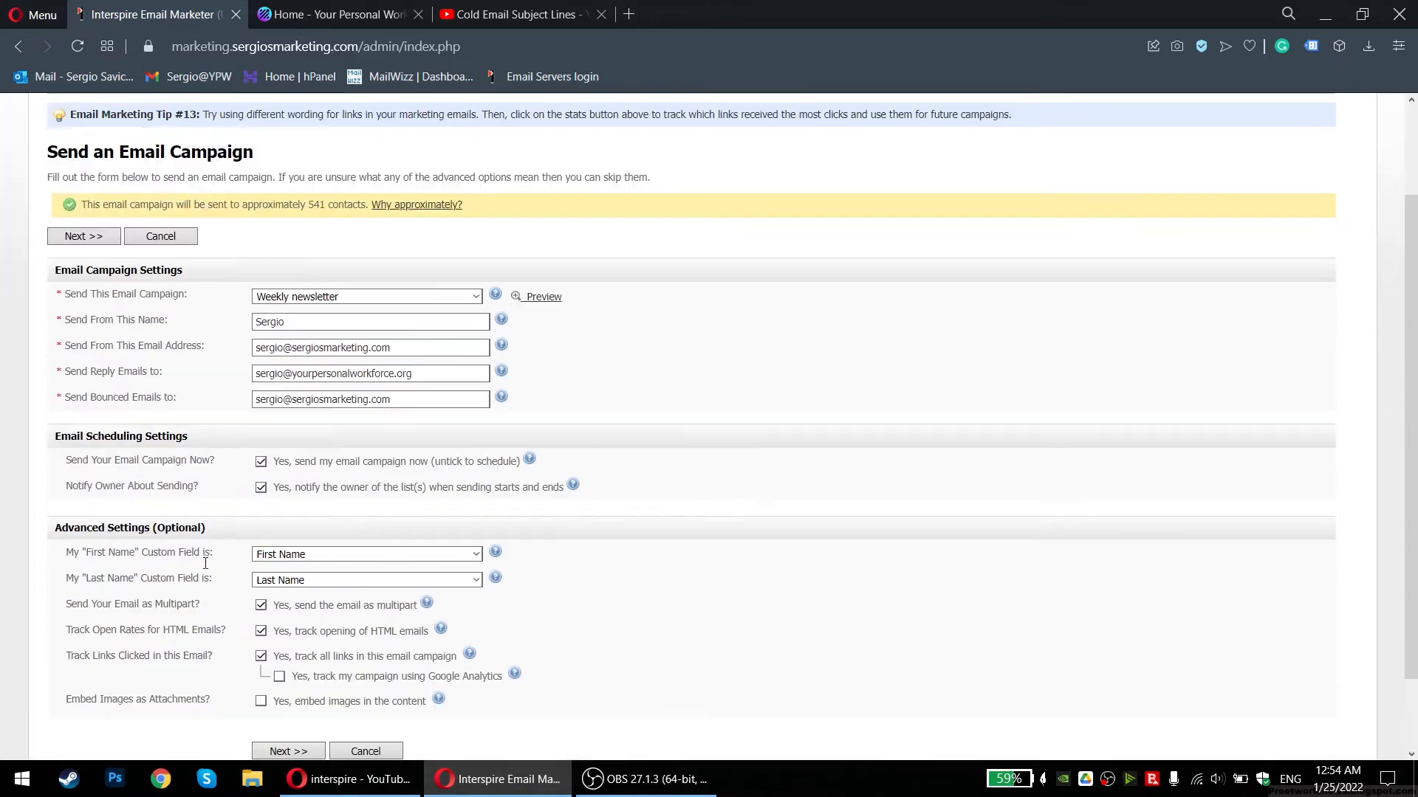
scroll(205, 563, up, 3)
scroll(205, 564, down, 4)
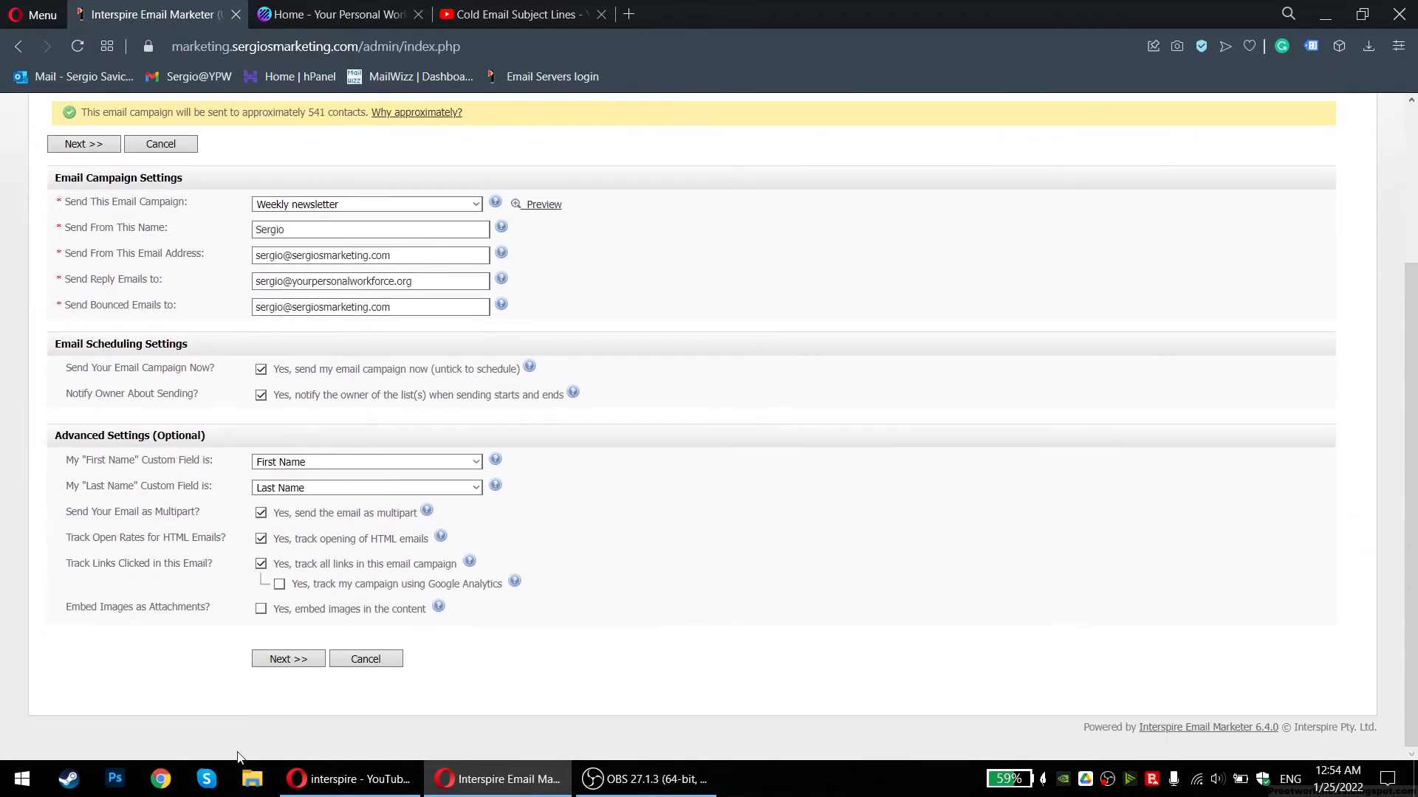
click(300, 662)
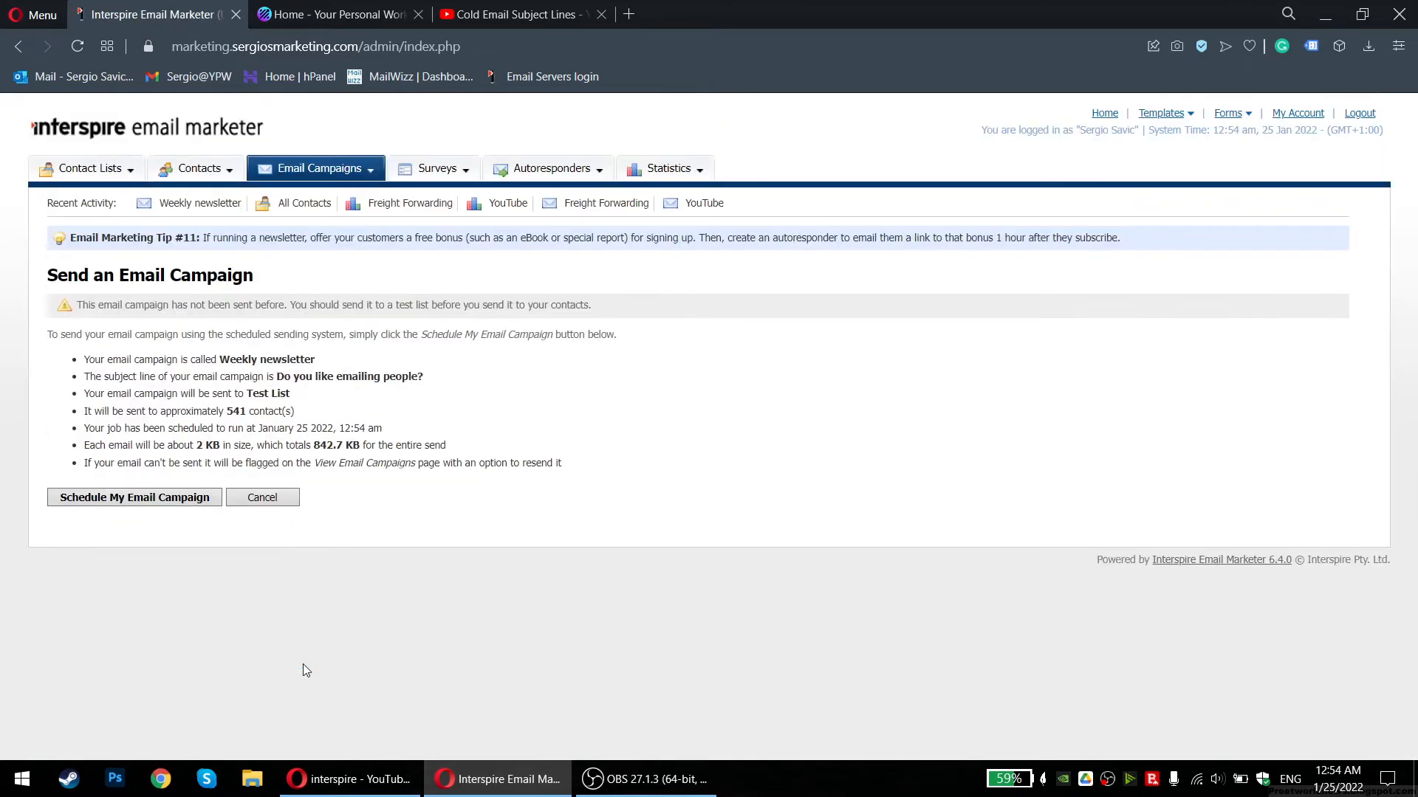
Schedule the Weekly newsletter and check its sending countdown in the queue
click(150, 501)
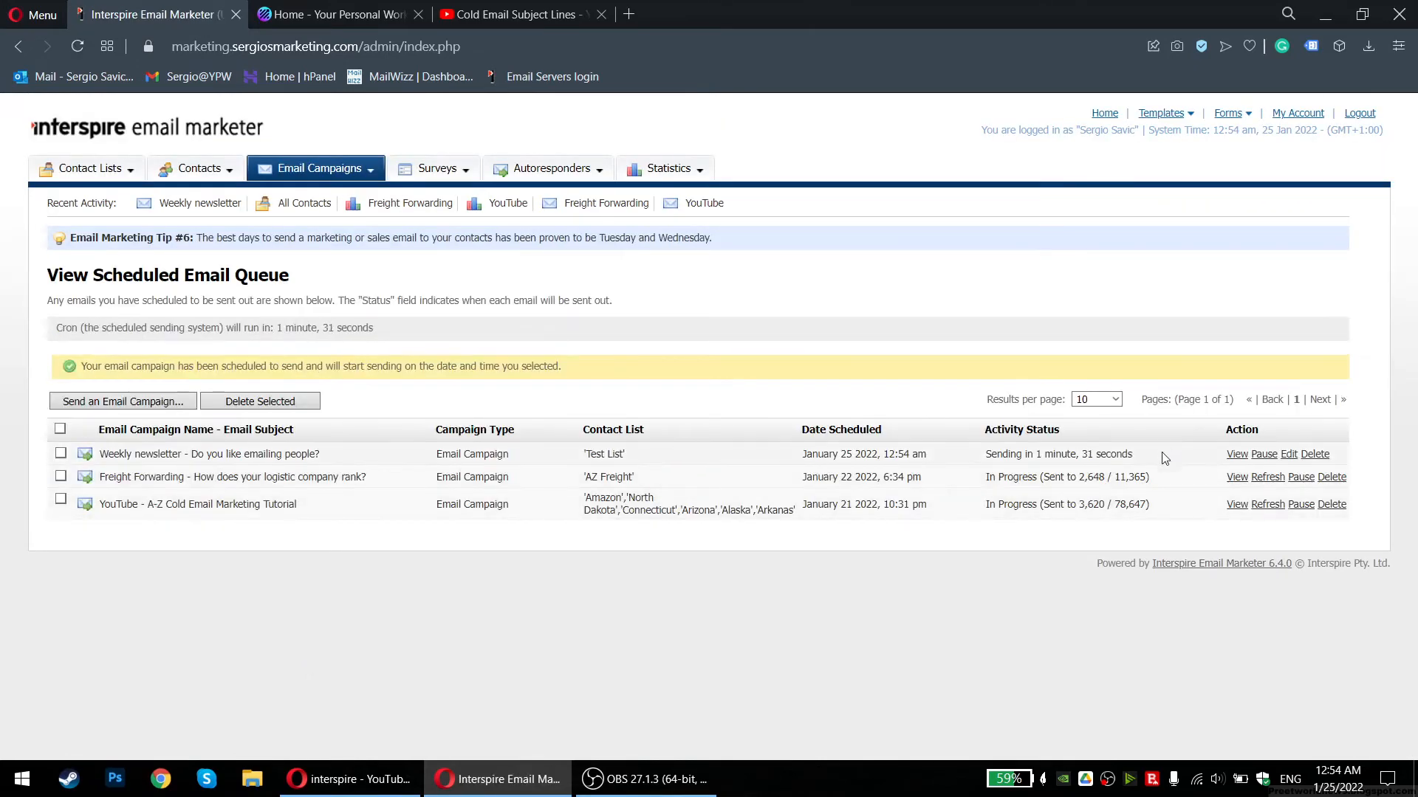
drag(958, 461, 1146, 471)
click(1146, 471)
drag(1179, 476, 812, 477)
click(811, 477)
Review the Freight Forwarding row's progress, type and list, and preview that email in a new tab
drag(928, 478, 973, 486)
click(1171, 488)
click(968, 486)
drag(350, 477, 788, 494)
click(907, 491)
drag(484, 481, 666, 487)
click(508, 484)
click(668, 493)
click(1238, 478)
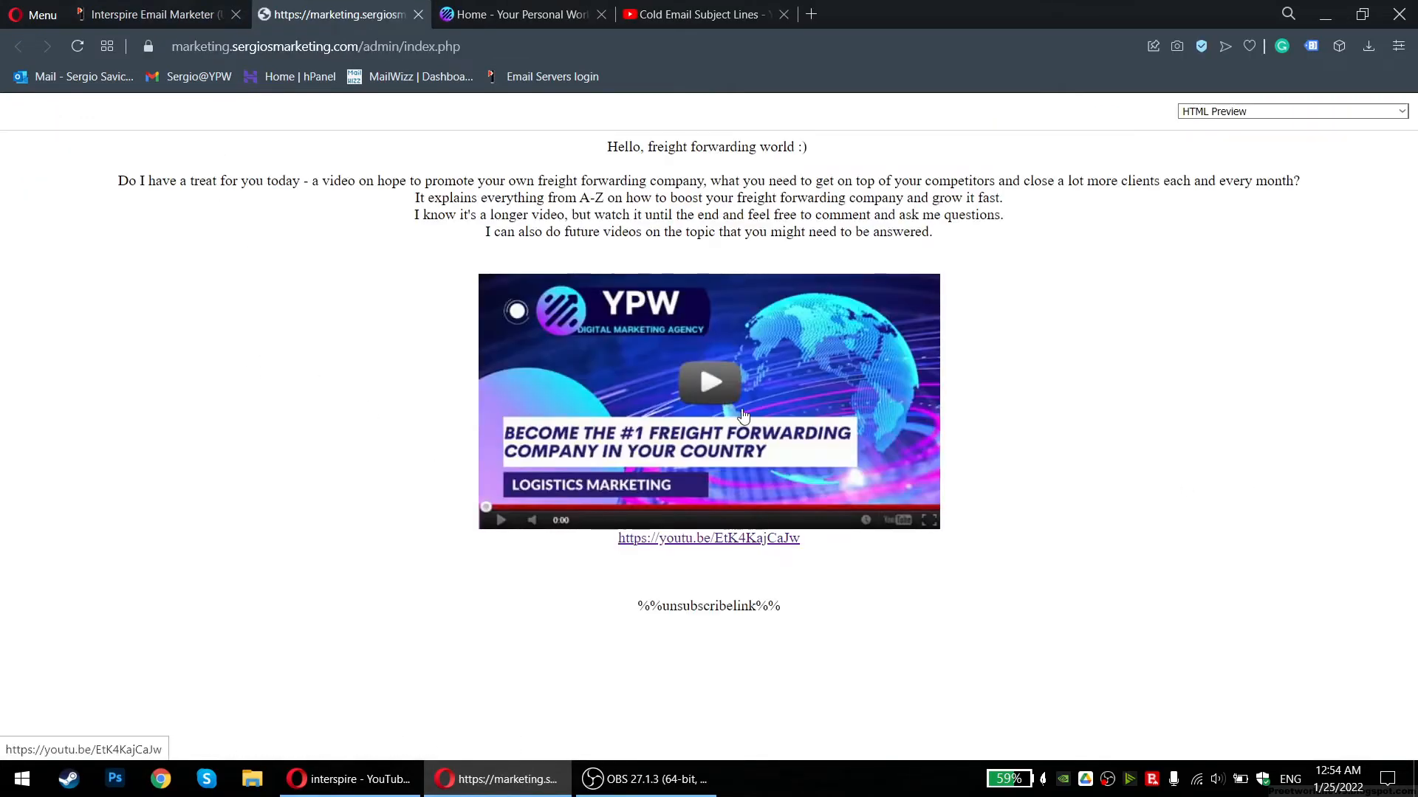
Play the embedded freight forwarding video, close its YouTube tab, and return to the email preview
click(707, 384)
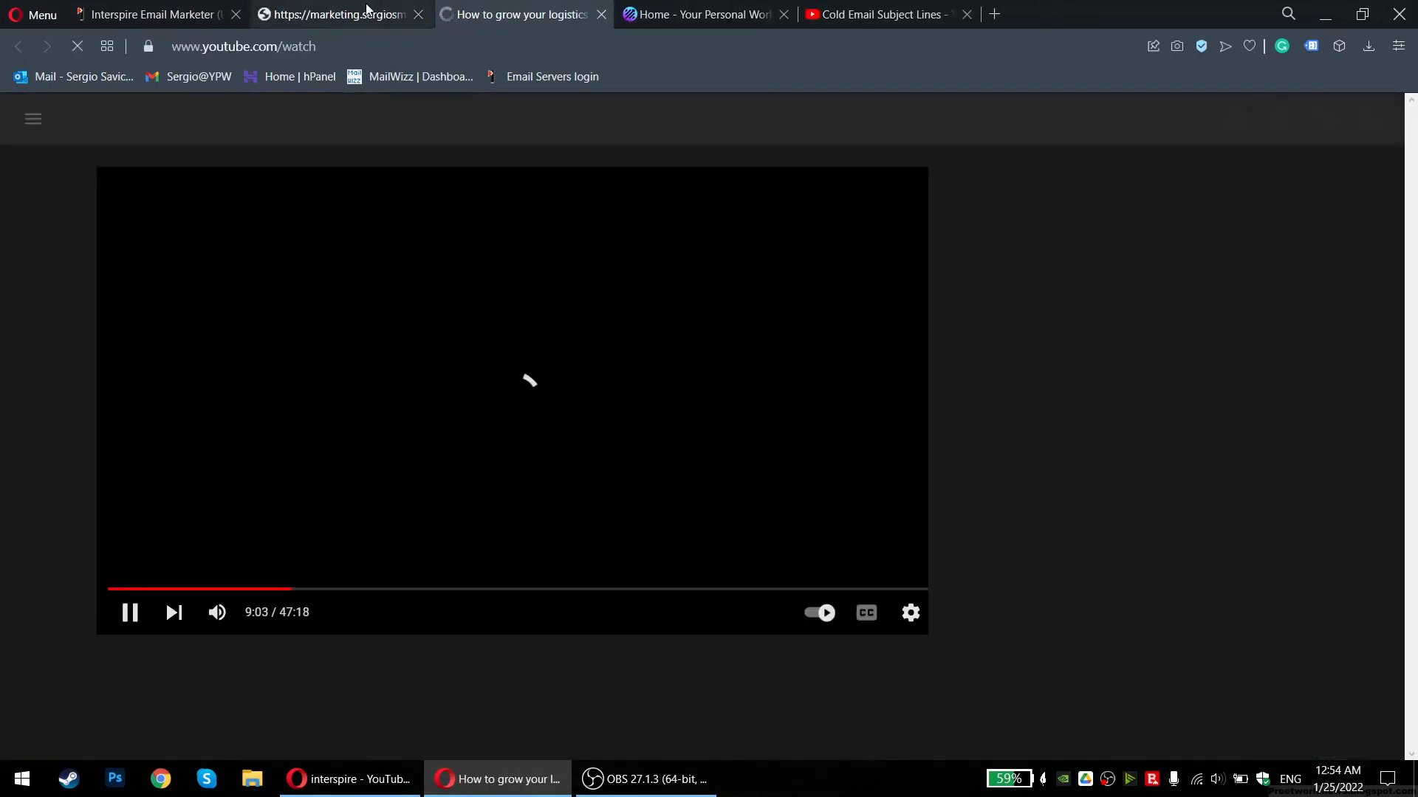
key(ctrl+w)
click(169, 18)
click(330, 25)
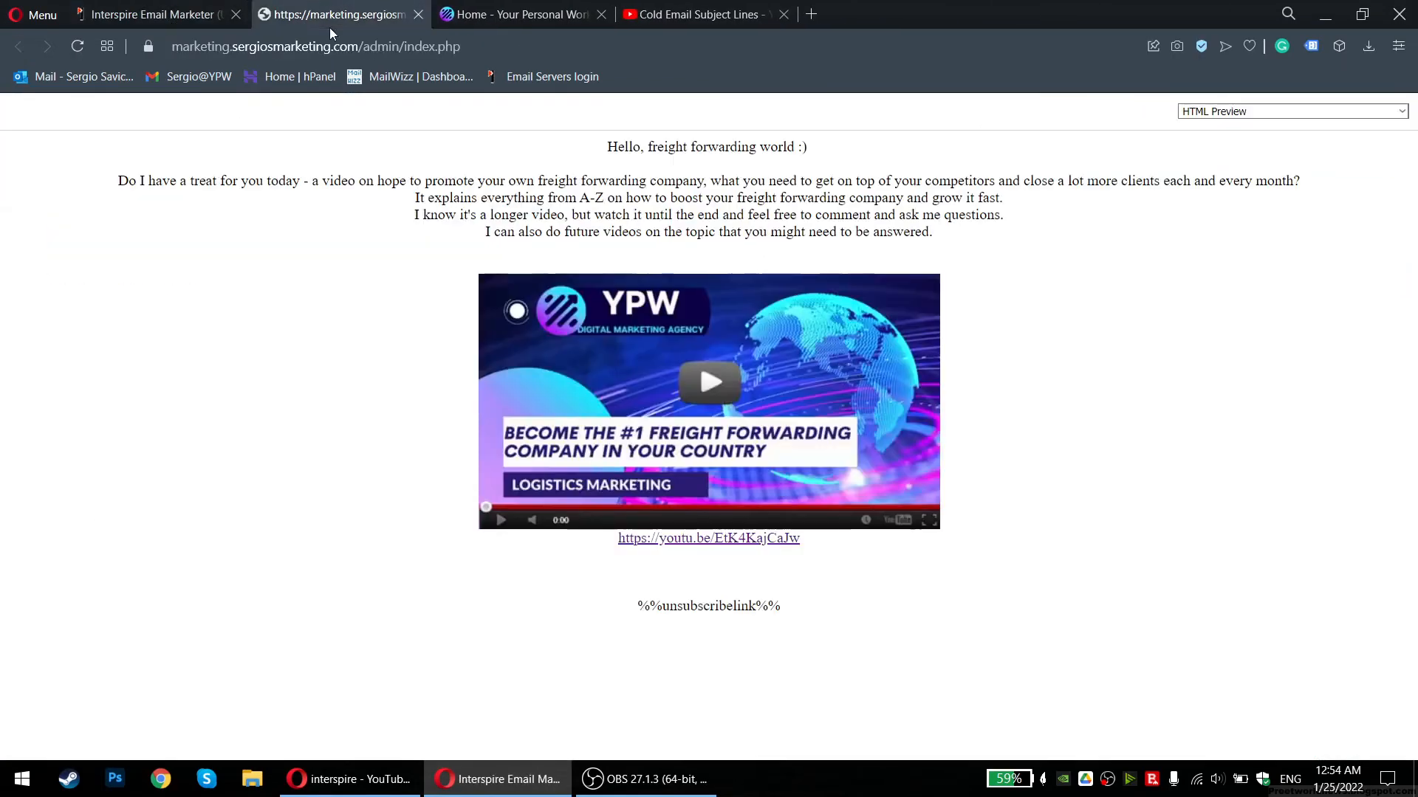
Read through the email's opening lines, then close the HTML preview tab
drag(117, 180, 1202, 185)
click(1293, 205)
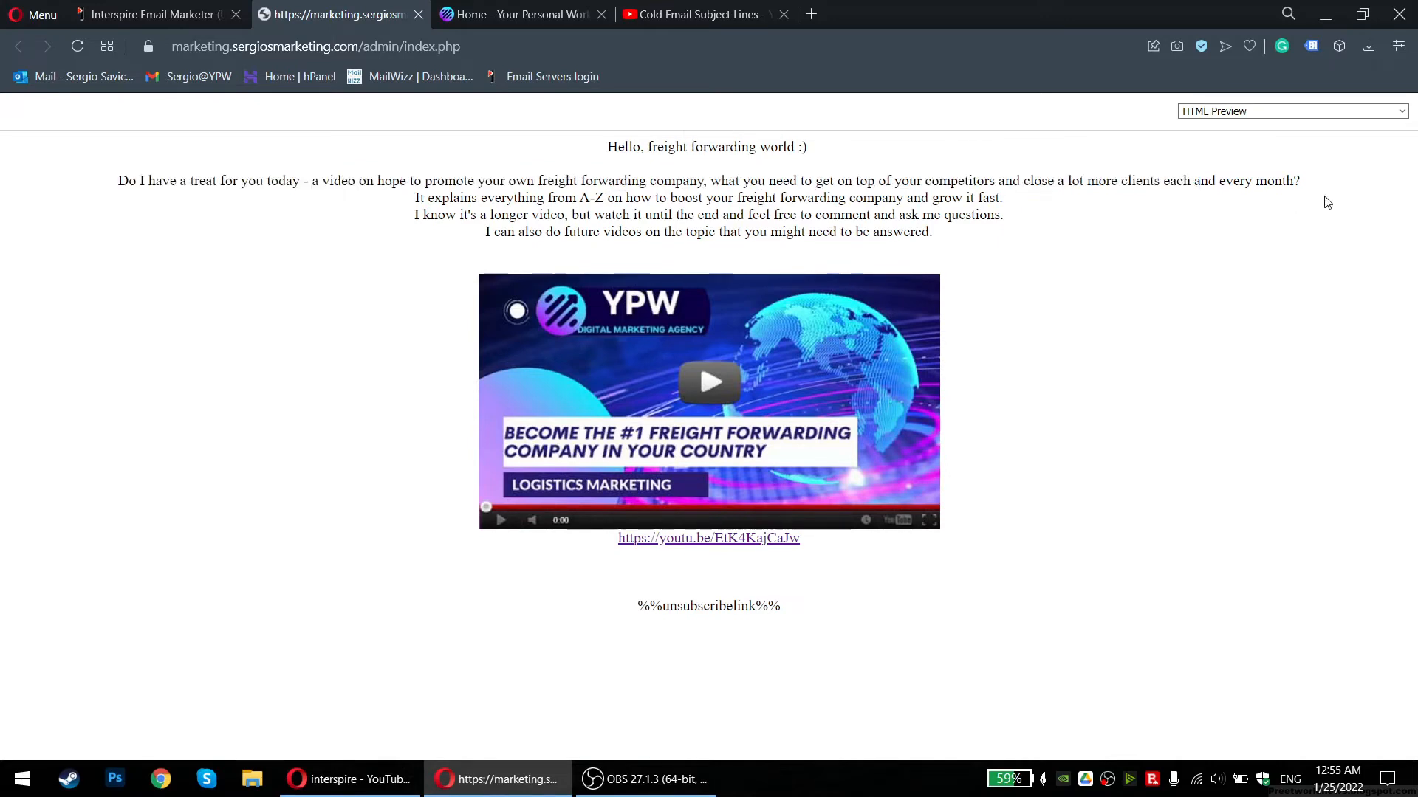
drag(417, 199, 551, 216)
click(550, 217)
drag(1011, 202, 942, 202)
click(942, 202)
drag(416, 218, 696, 216)
click(697, 216)
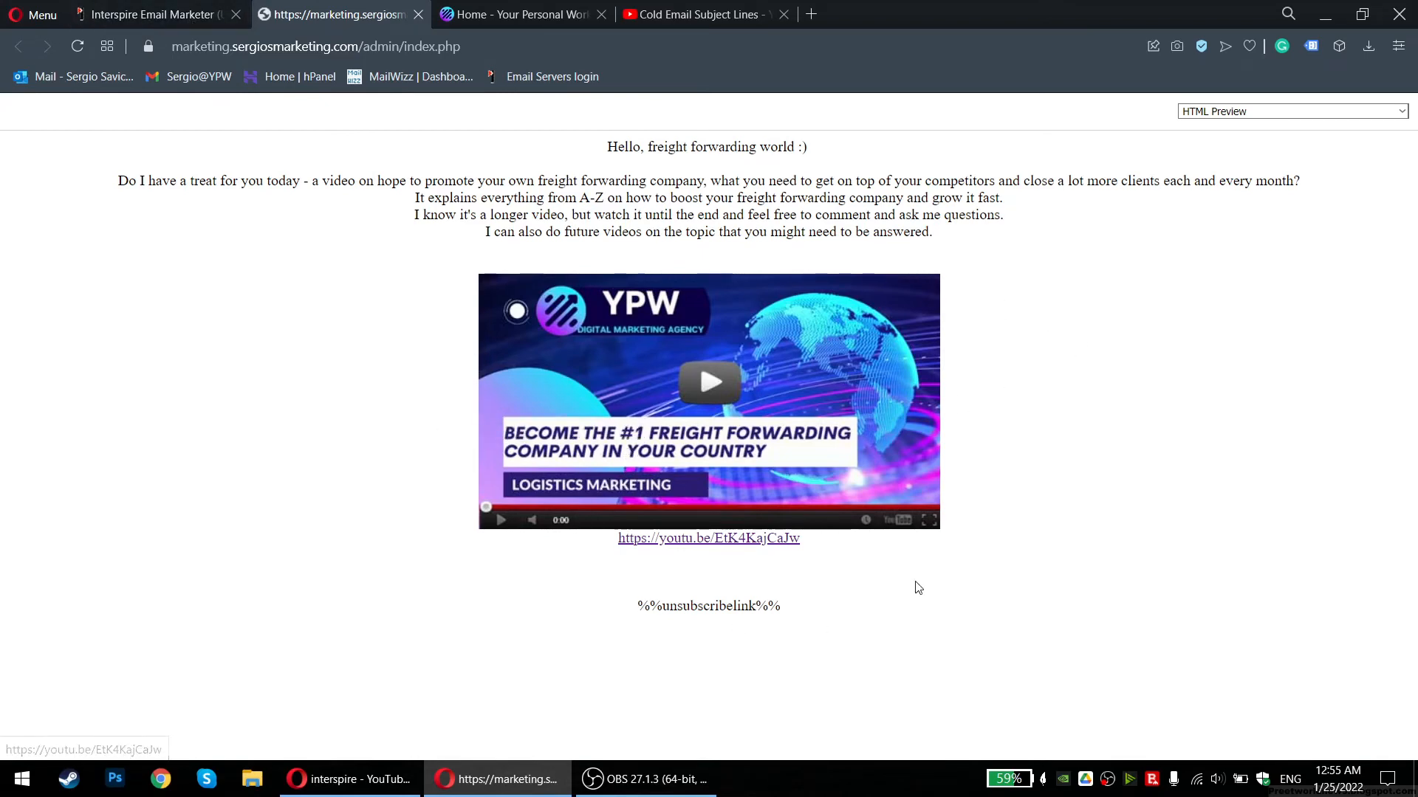
click(164, 13)
click(418, 14)
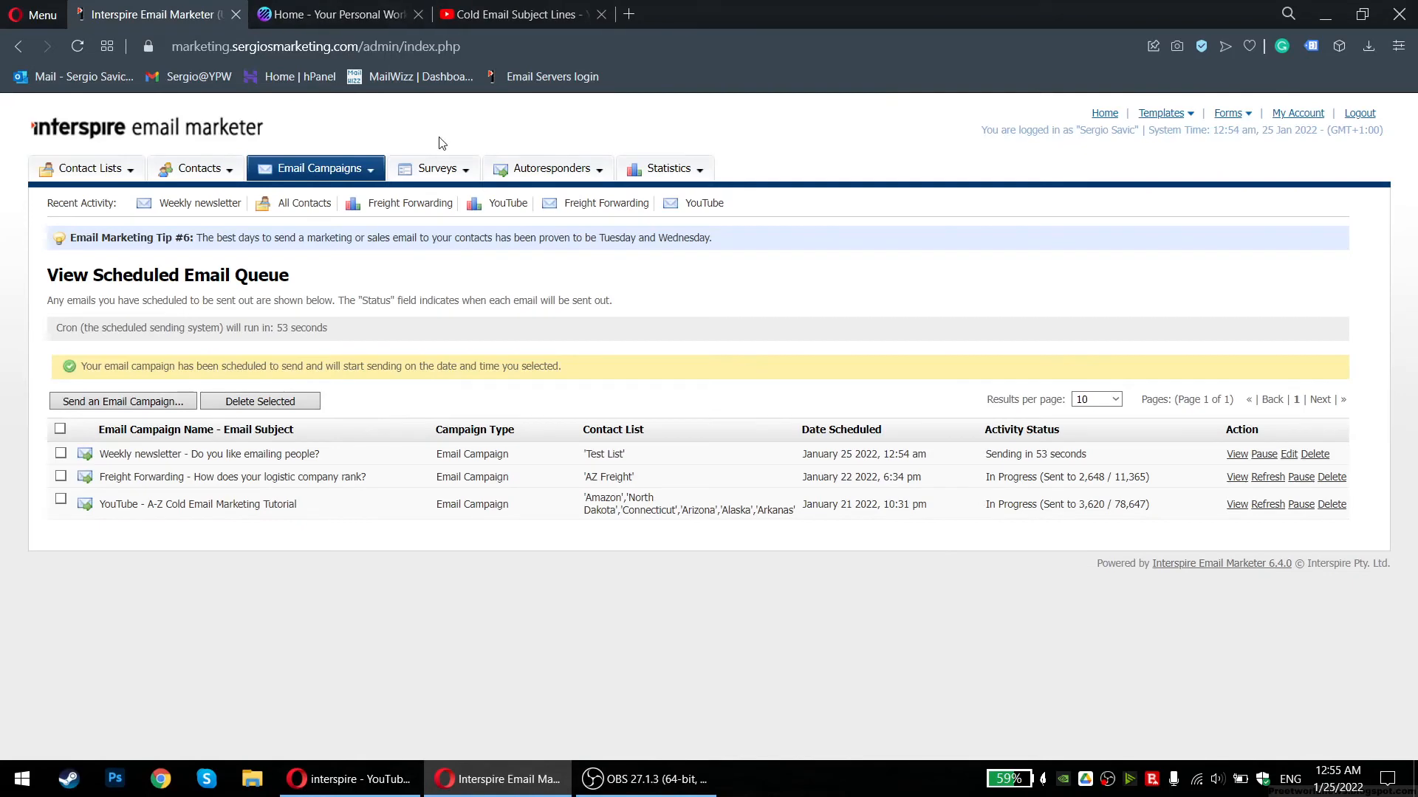
Close the share dialog on the Cold Email Subject Lines video and go to your YouTube channel
click(565, 18)
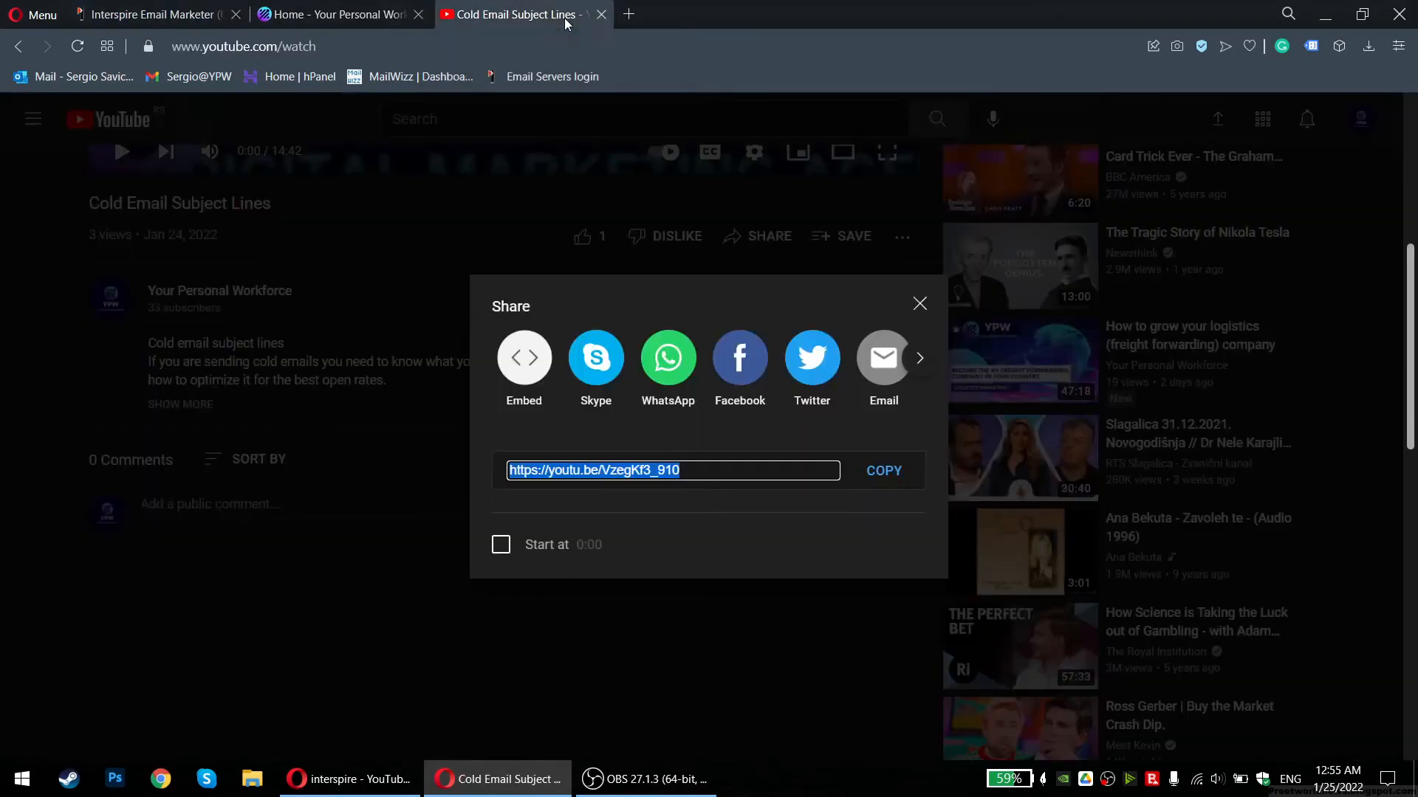
click(920, 303)
scroll(669, 393, up, 5)
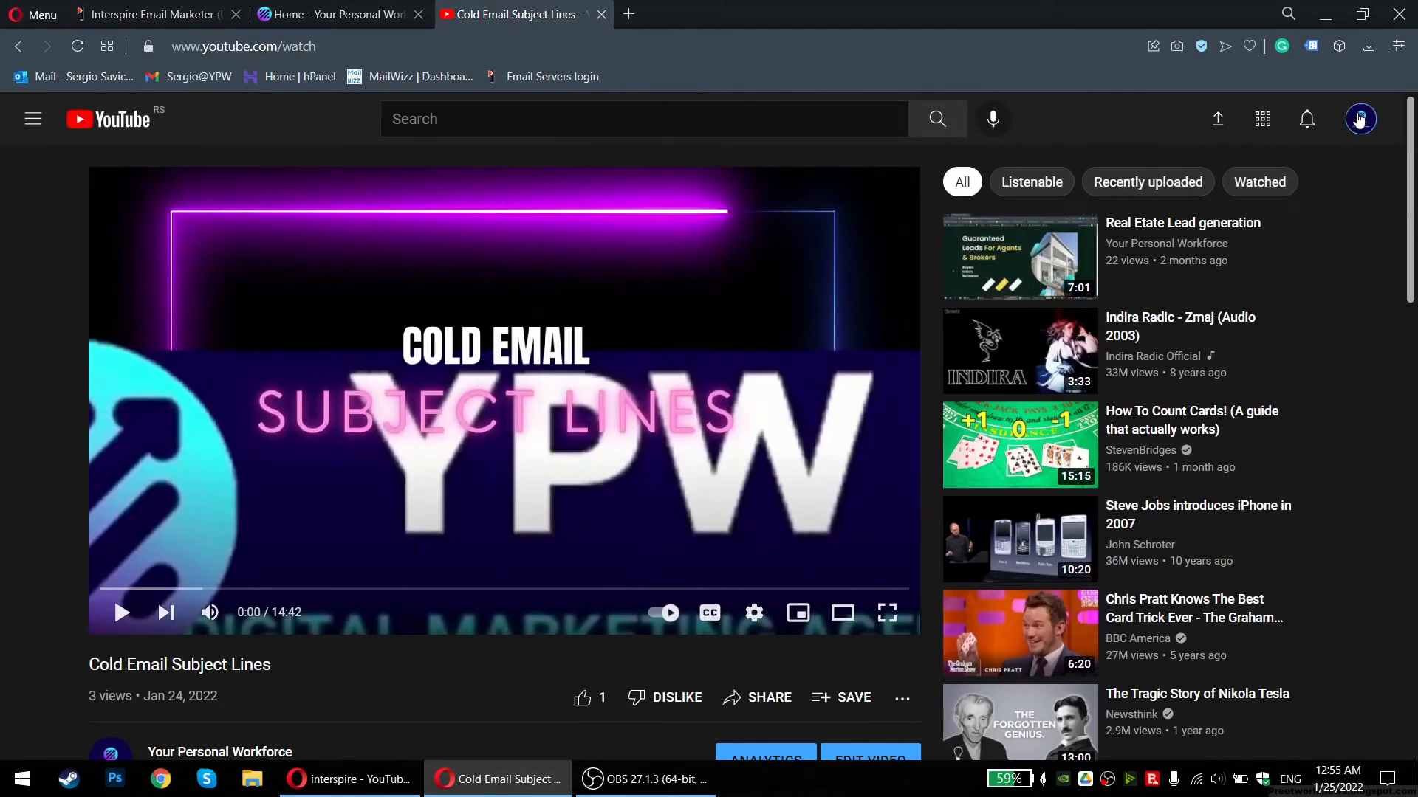
click(1360, 120)
click(1107, 200)
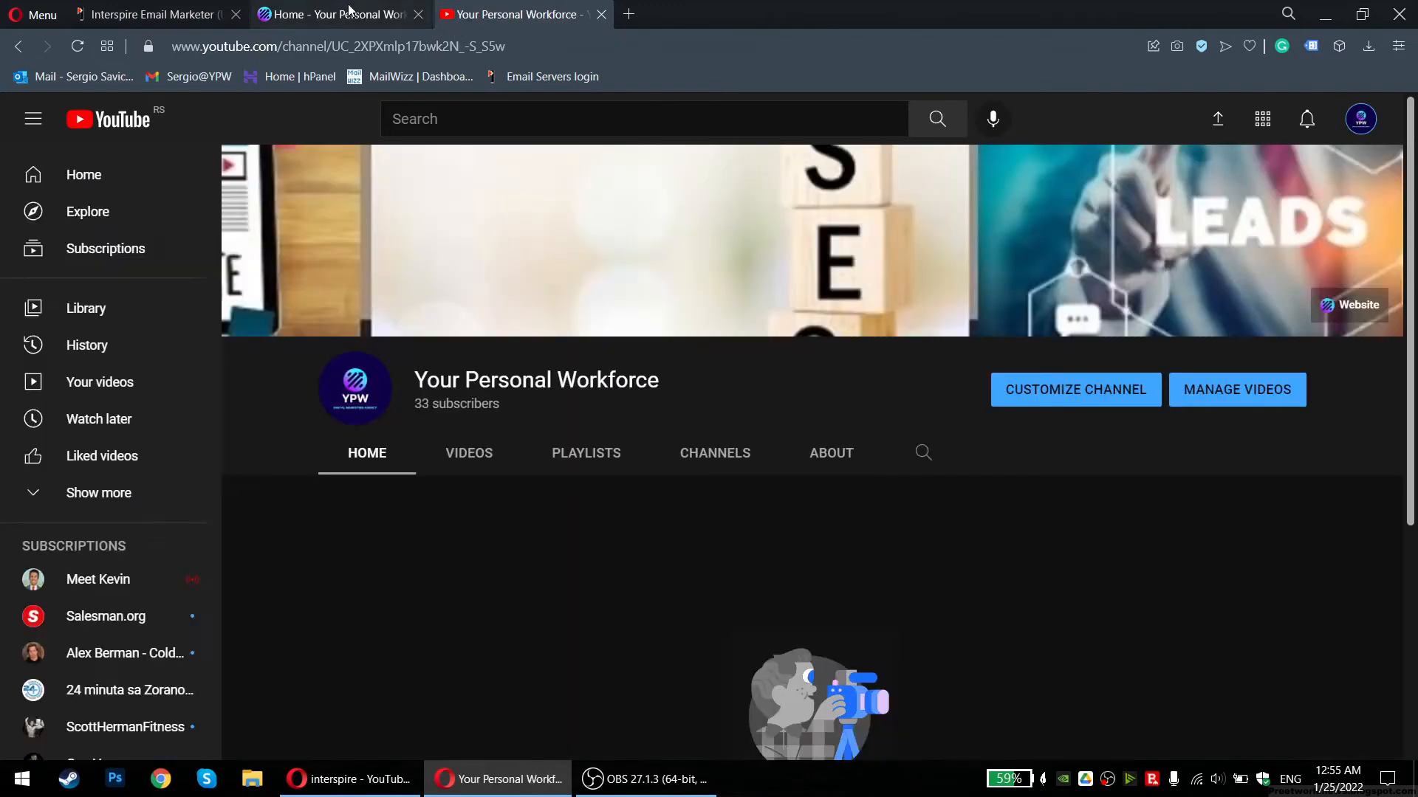
Check the Freight Forwarding sending progress in the email campaign queue
click(349, 10)
click(181, 12)
drag(1108, 477, 1154, 481)
click(1153, 481)
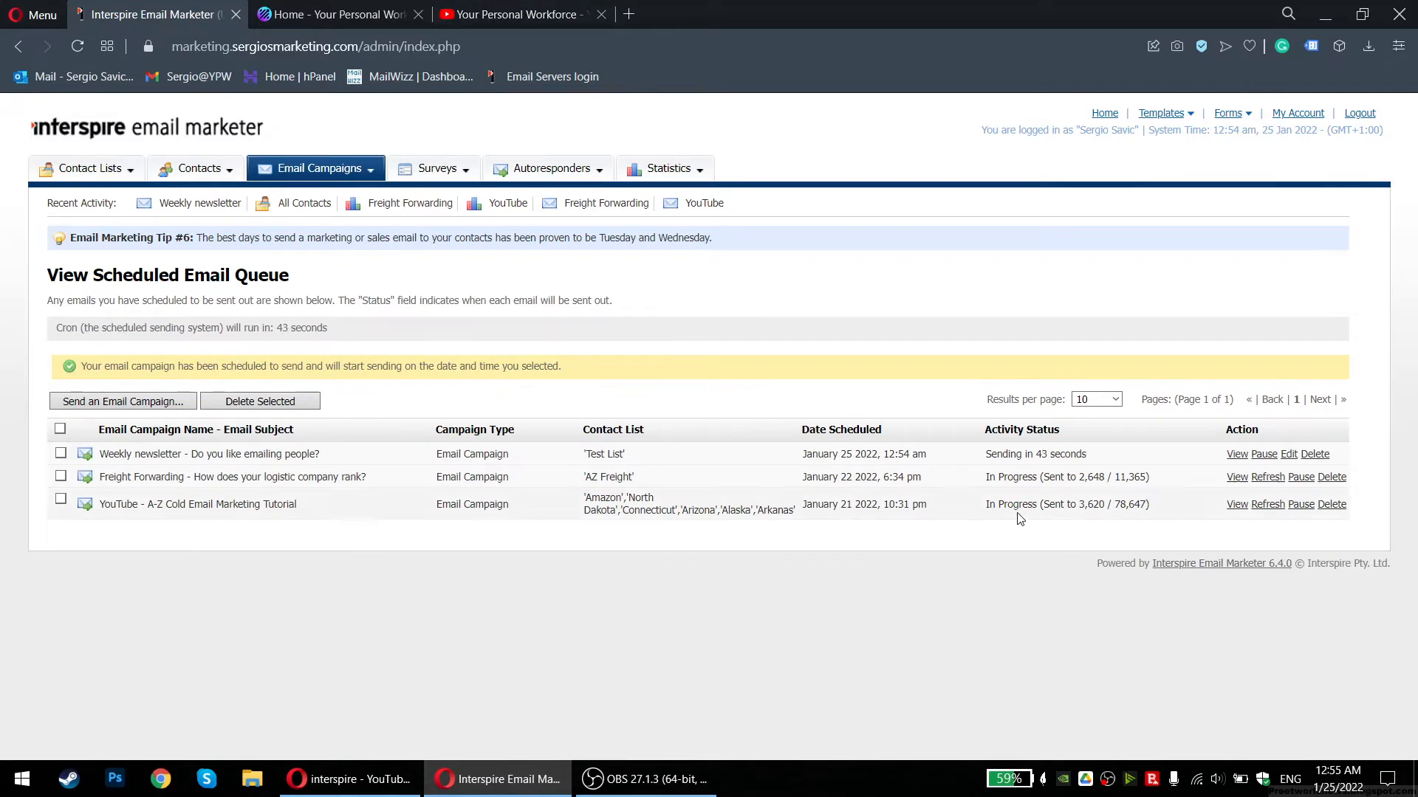
Open the logistics freight forwarding video from the channel's VIDEOS, review it, and close its tab
click(547, 17)
click(468, 463)
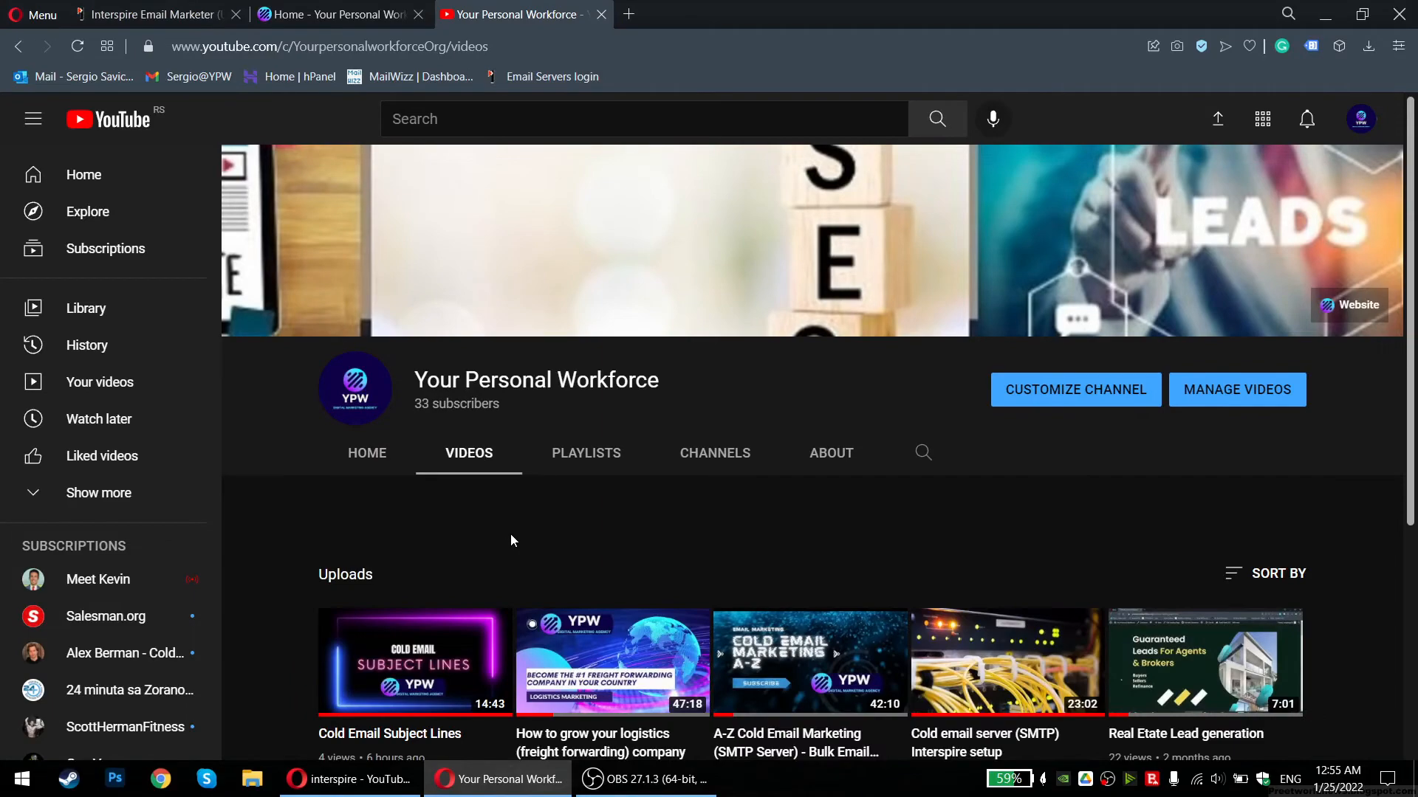
scroll(634, 472, down, 2)
click(633, 472)
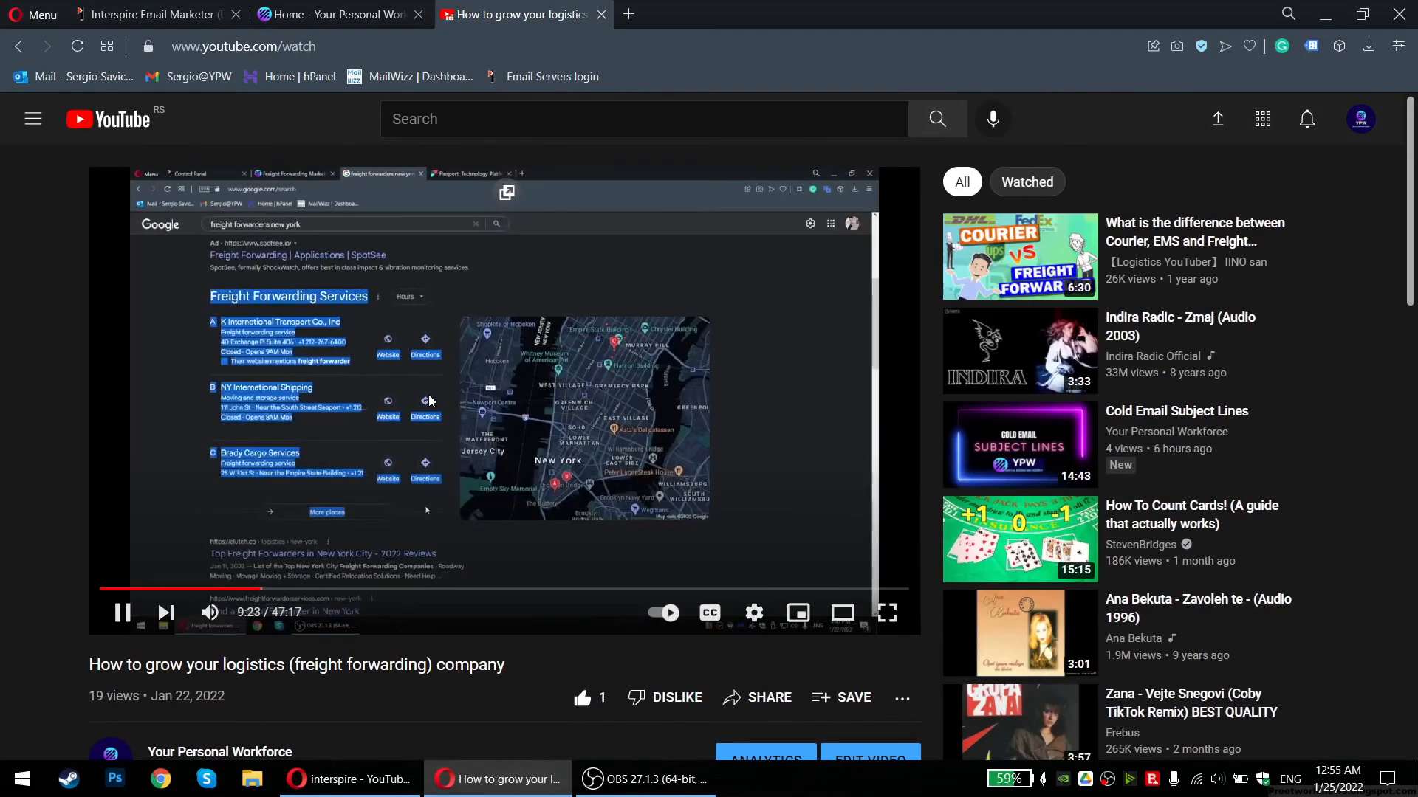
scroll(400, 406, down, 5)
scroll(400, 410, down, 2)
scroll(144, 290, up, 2)
drag(89, 327, 262, 340)
click(290, 346)
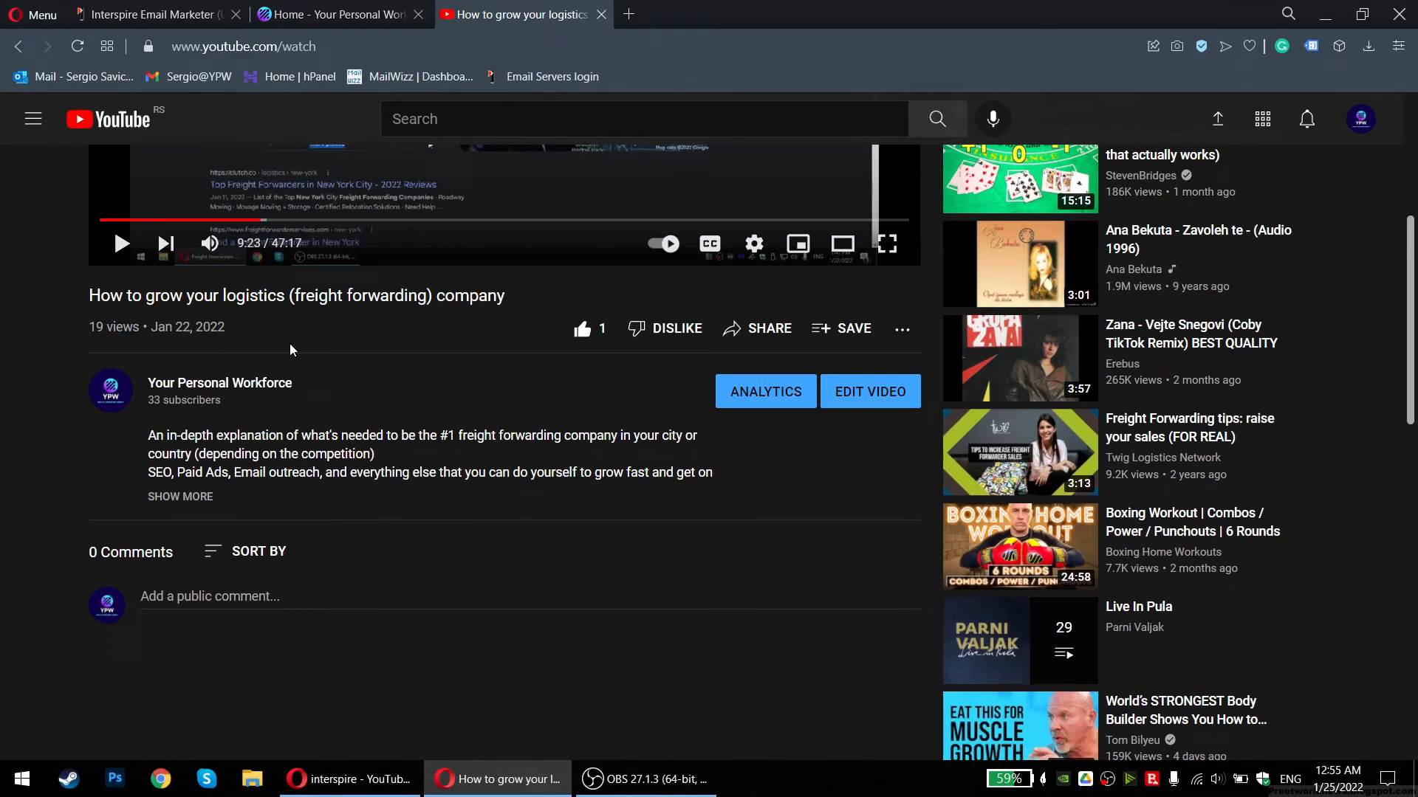
scroll(247, 410, up, 4)
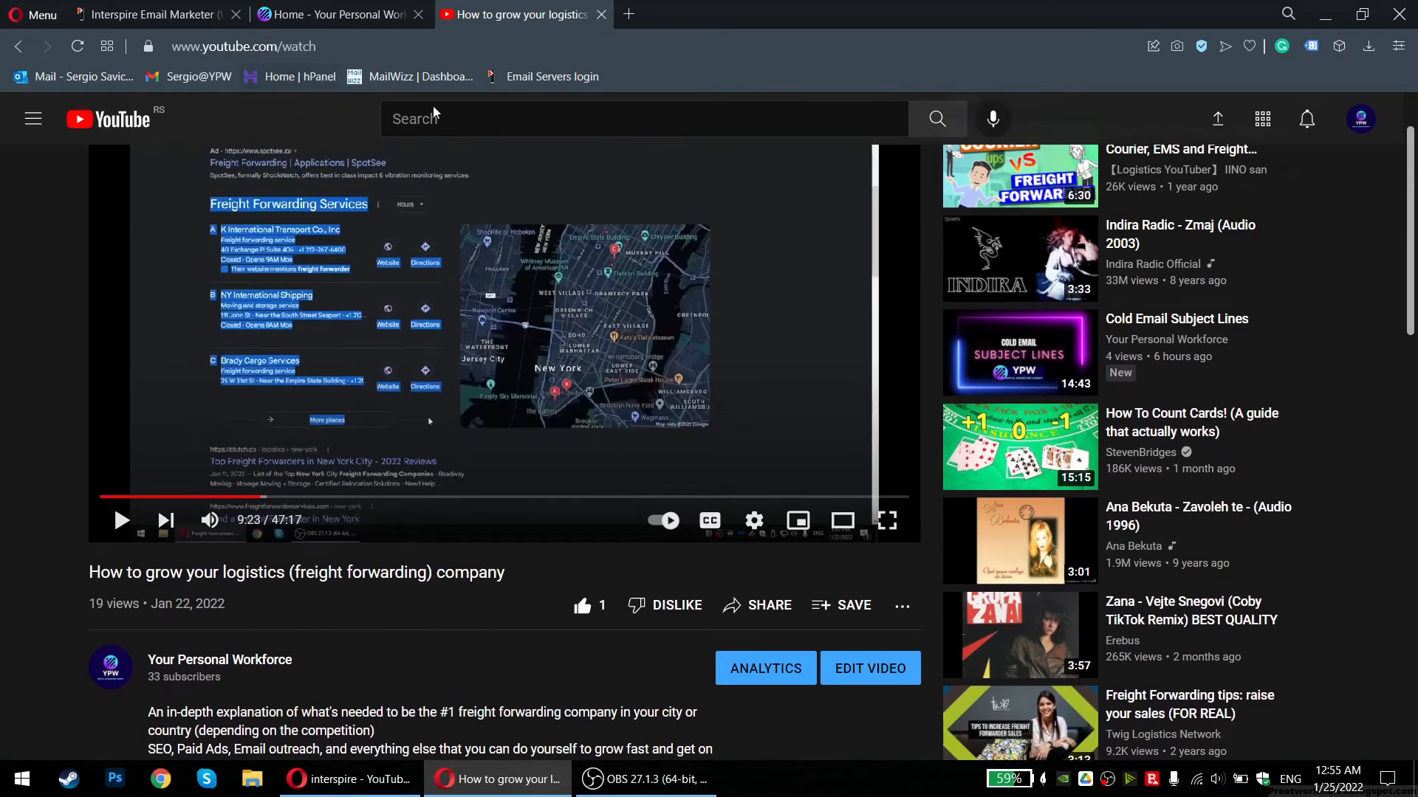
middle_click(495, 15)
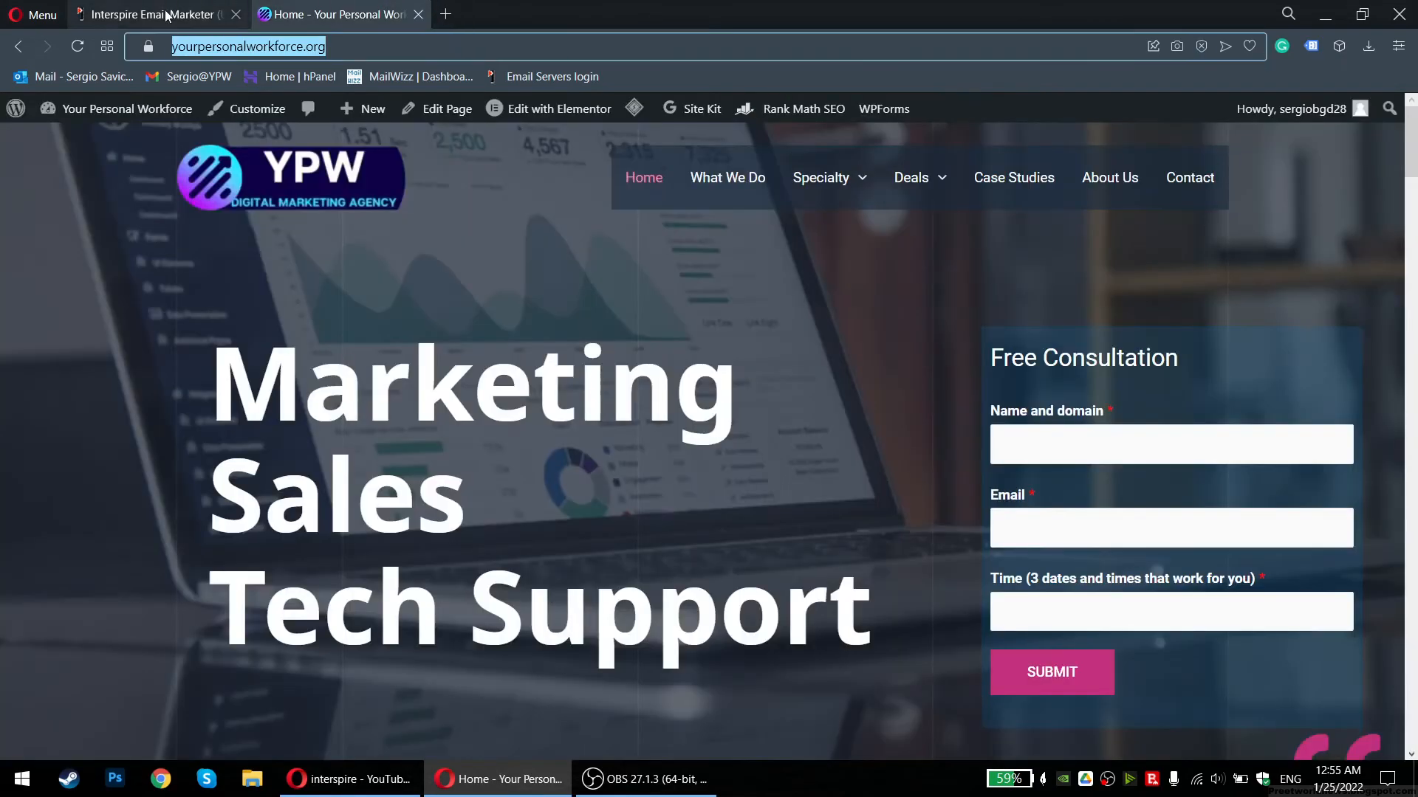
Open the Gmail inbox in a new tab and return to the campaign queue
click(171, 11)
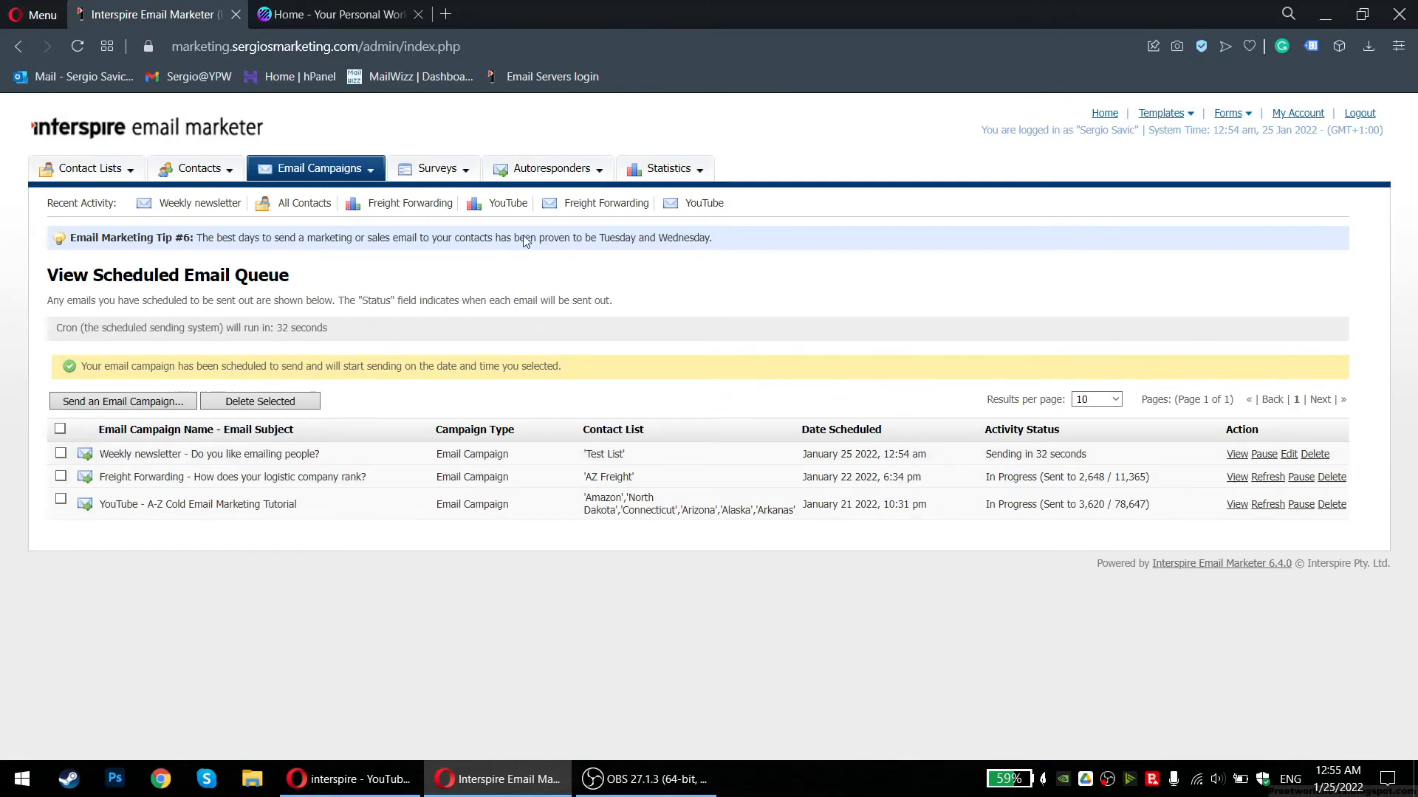
click(457, 18)
click(165, 76)
click(153, 11)
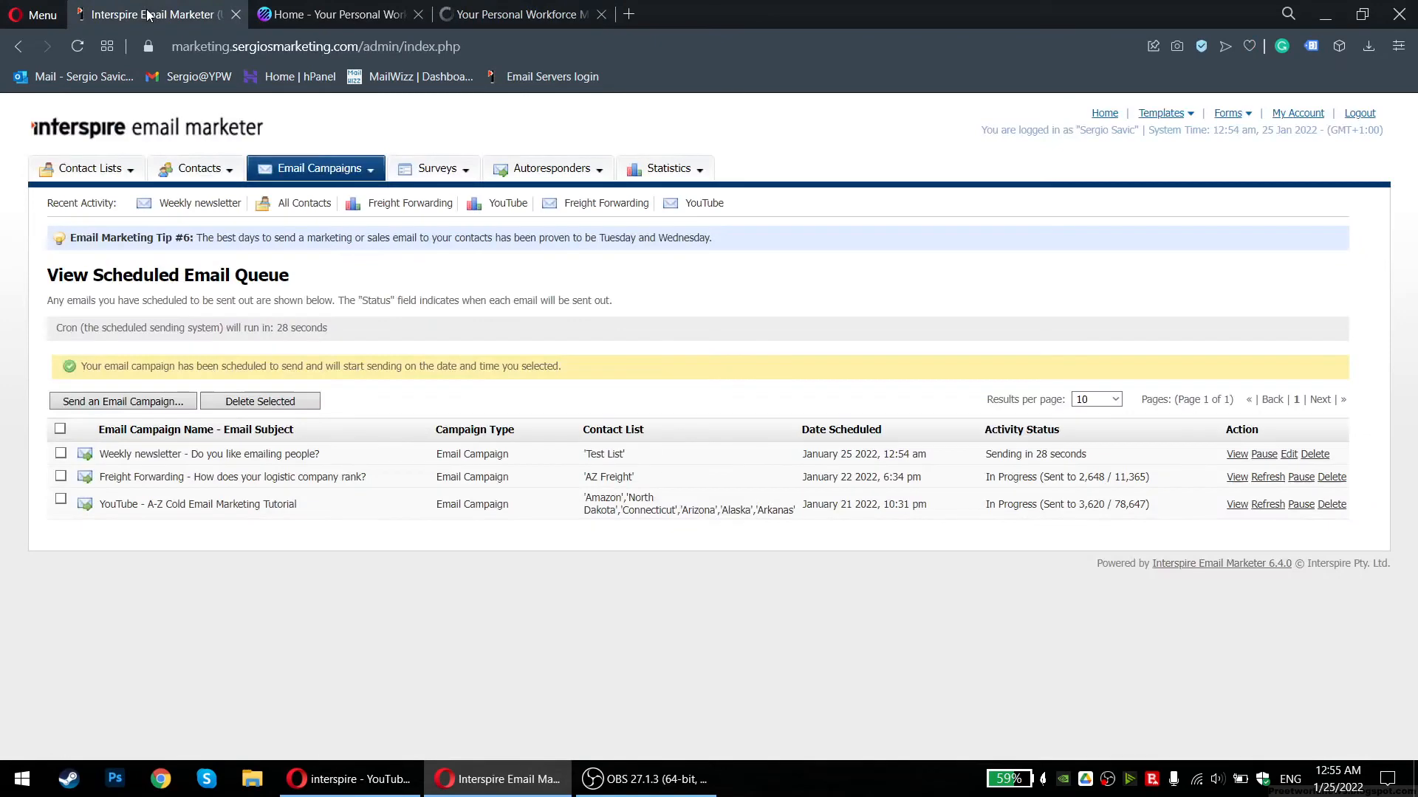
click(506, 14)
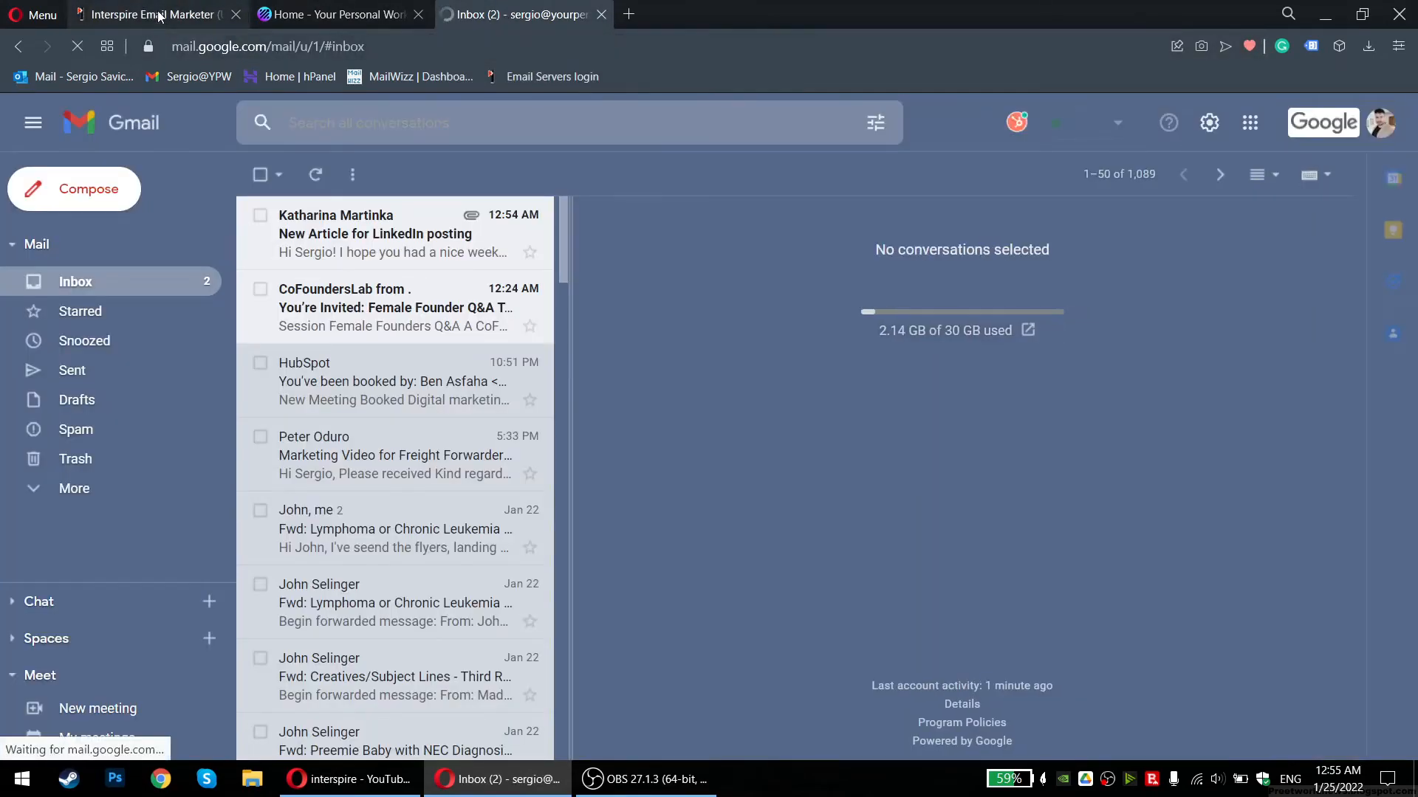
click(353, 375)
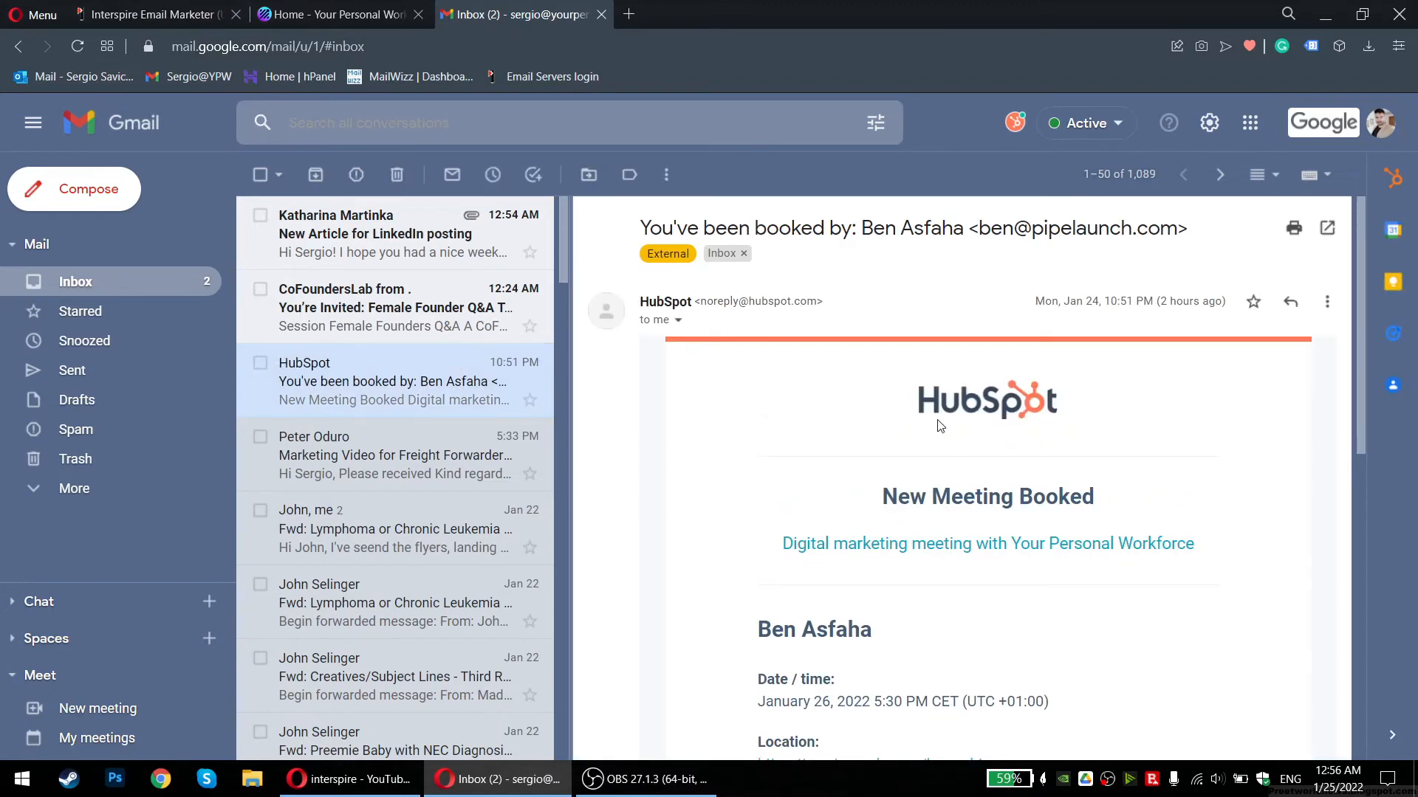
scroll(939, 426, down, 3)
scroll(1060, 591, down, 3)
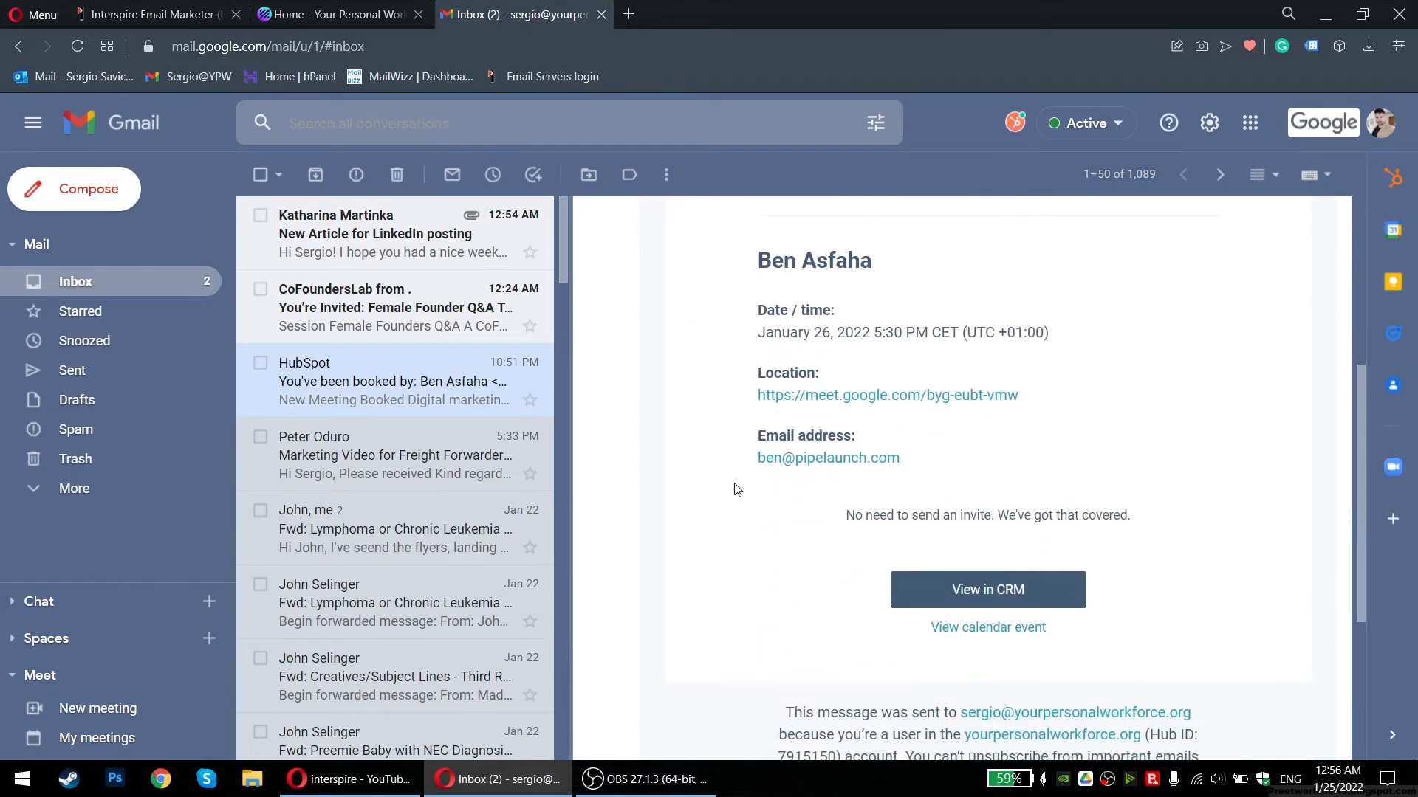
click(148, 14)
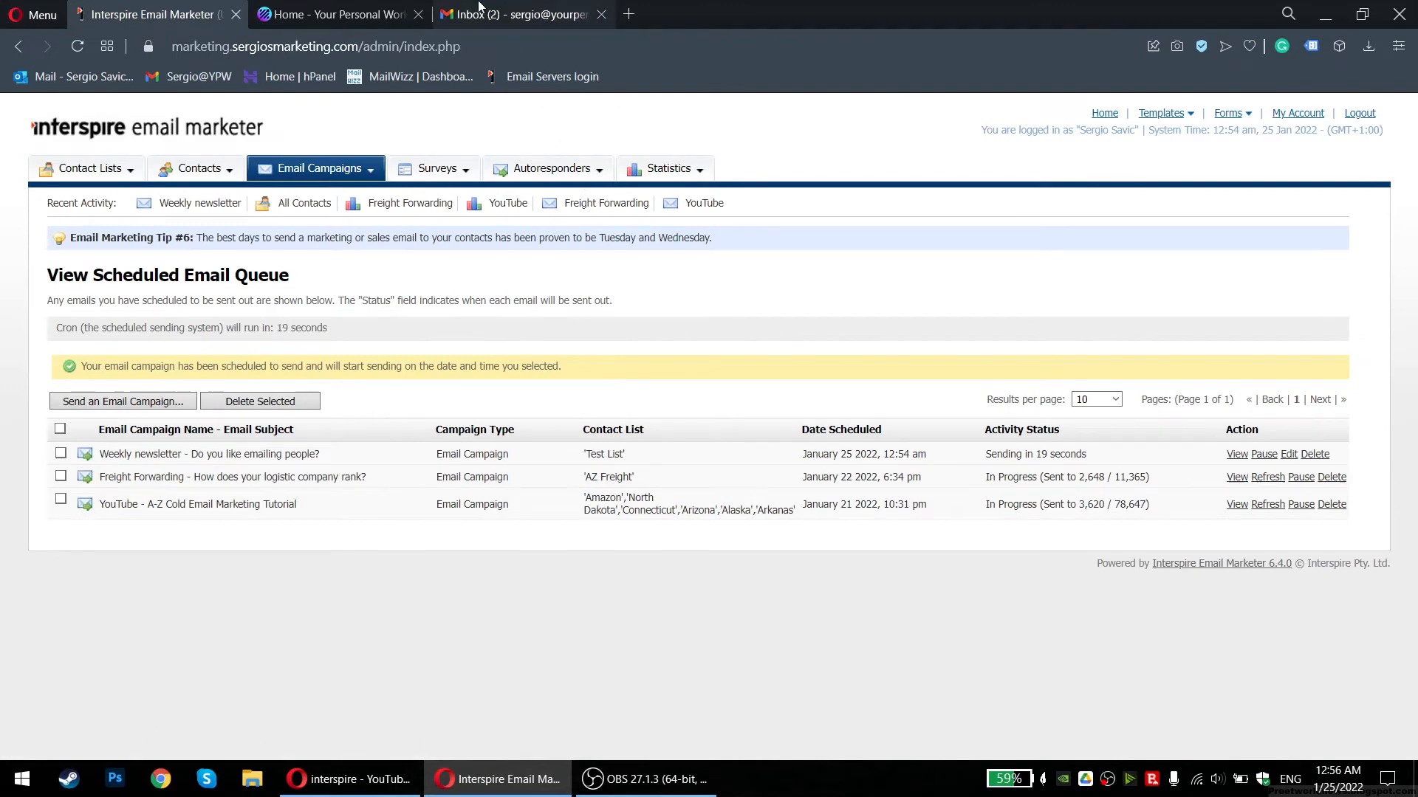
Close the Gmail tab and review the queued campaigns' dates and statuses
middle_click(474, 14)
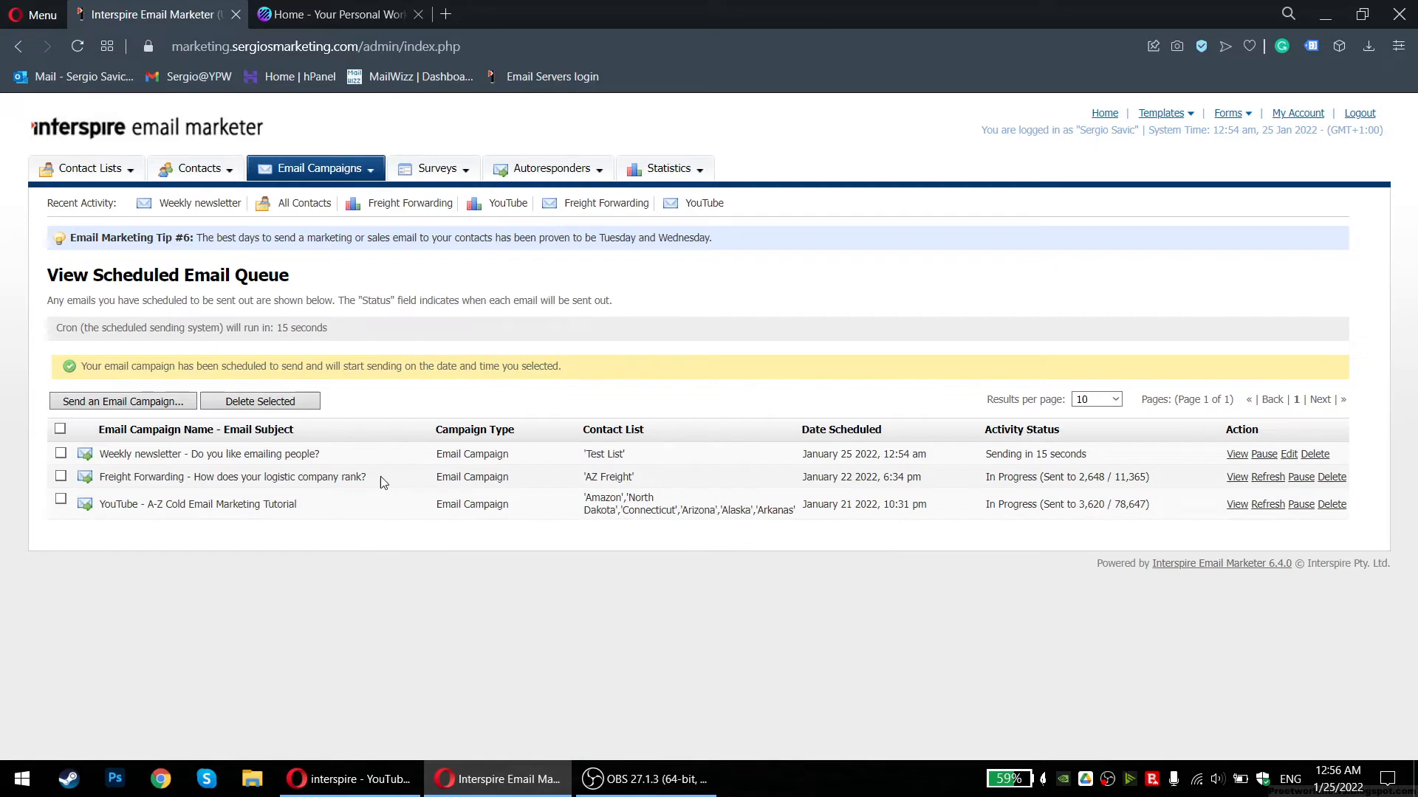
drag(1142, 462, 725, 449)
click(726, 449)
drag(1174, 485, 982, 480)
click(916, 477)
drag(1166, 513, 92, 504)
click(841, 481)
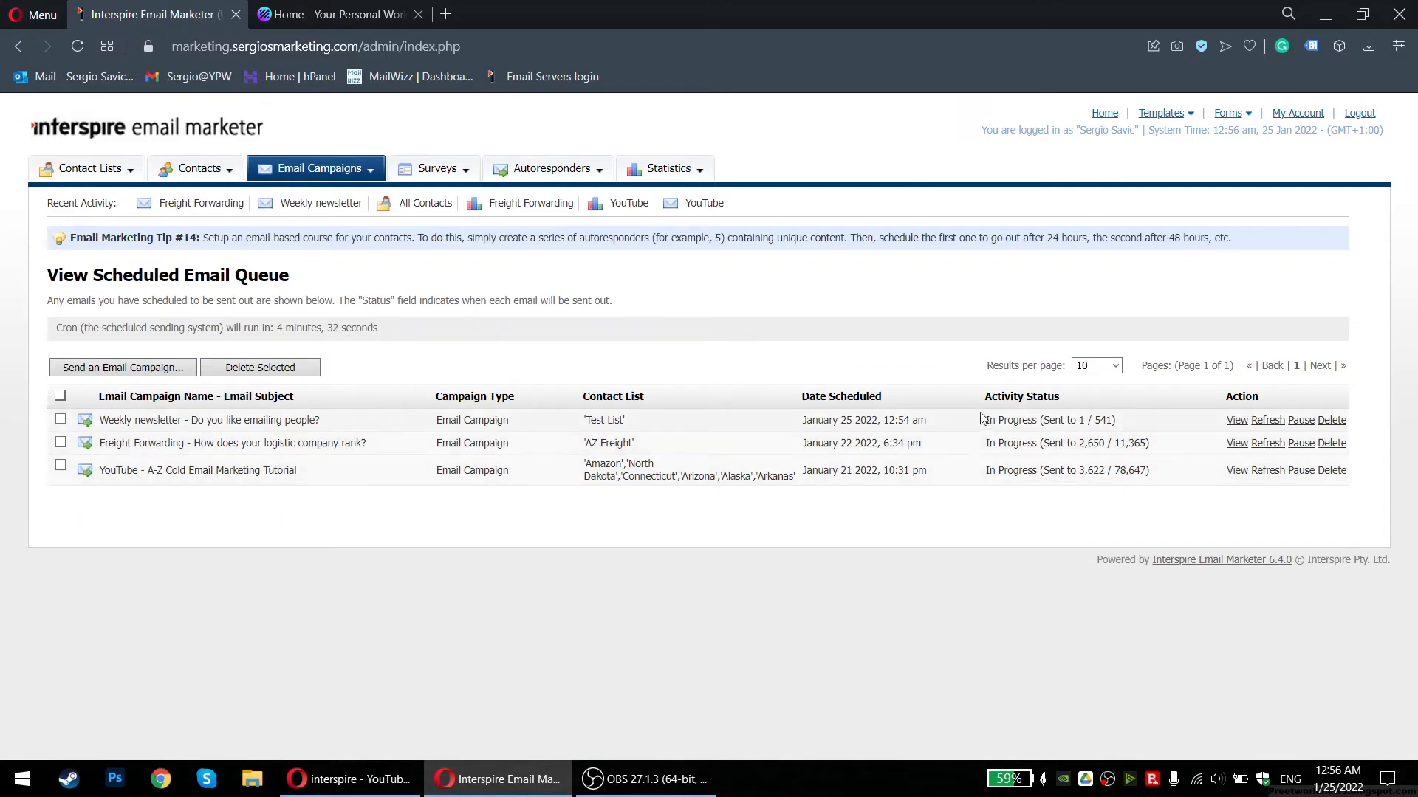
Check Weekly newsletter's Sent 1 / 541 status, then preview its email and close the preview
click(1141, 429)
drag(1140, 428, 993, 418)
click(1218, 427)
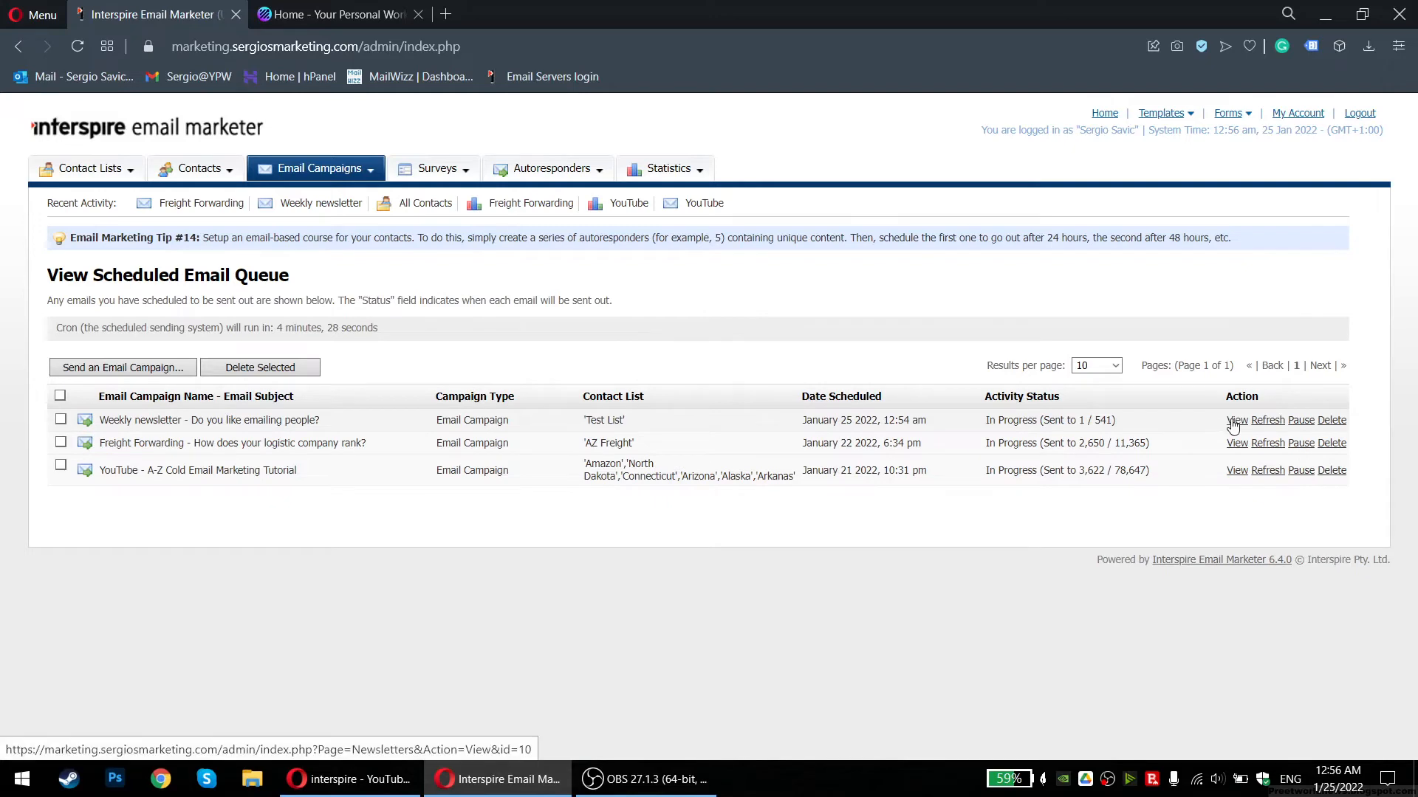
click(1235, 421)
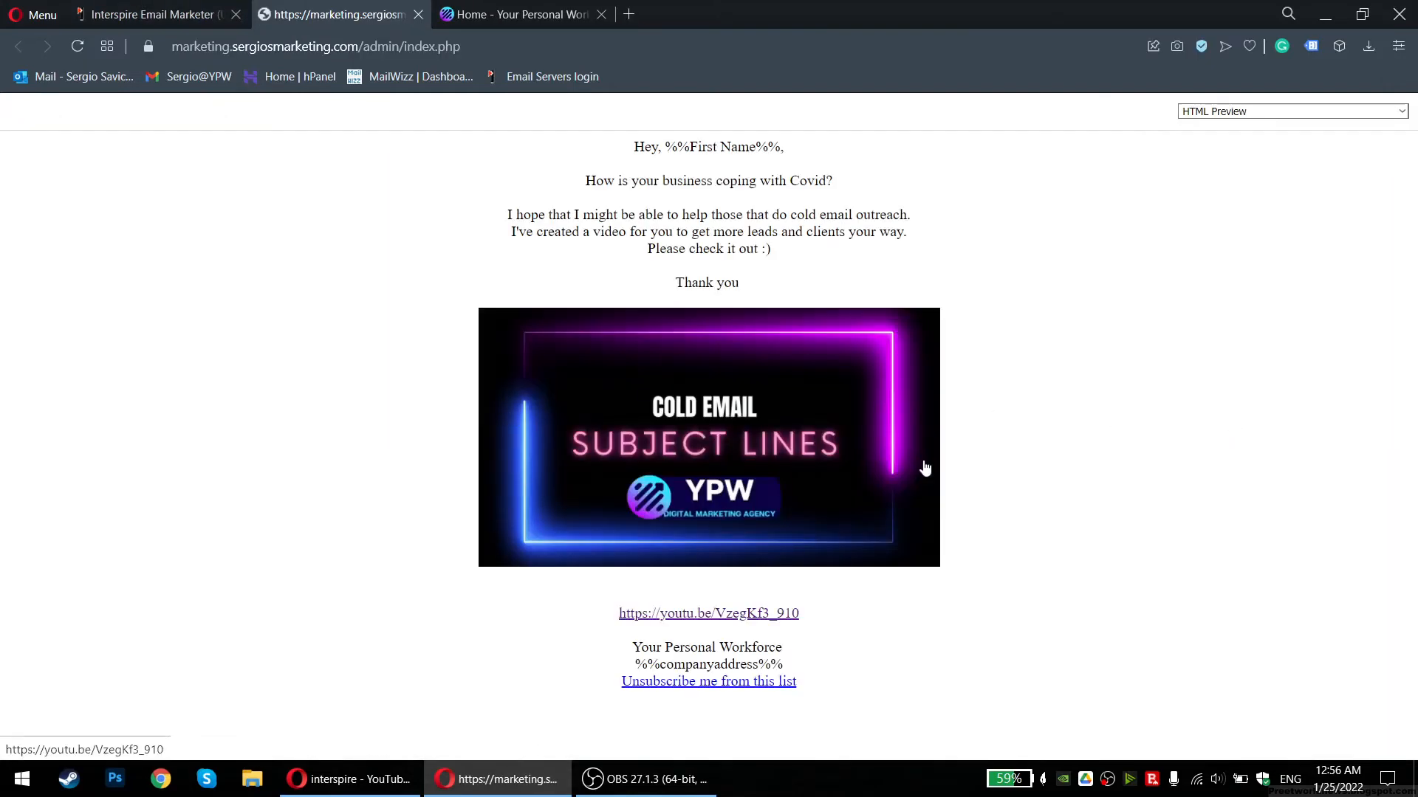
middle_click(362, 14)
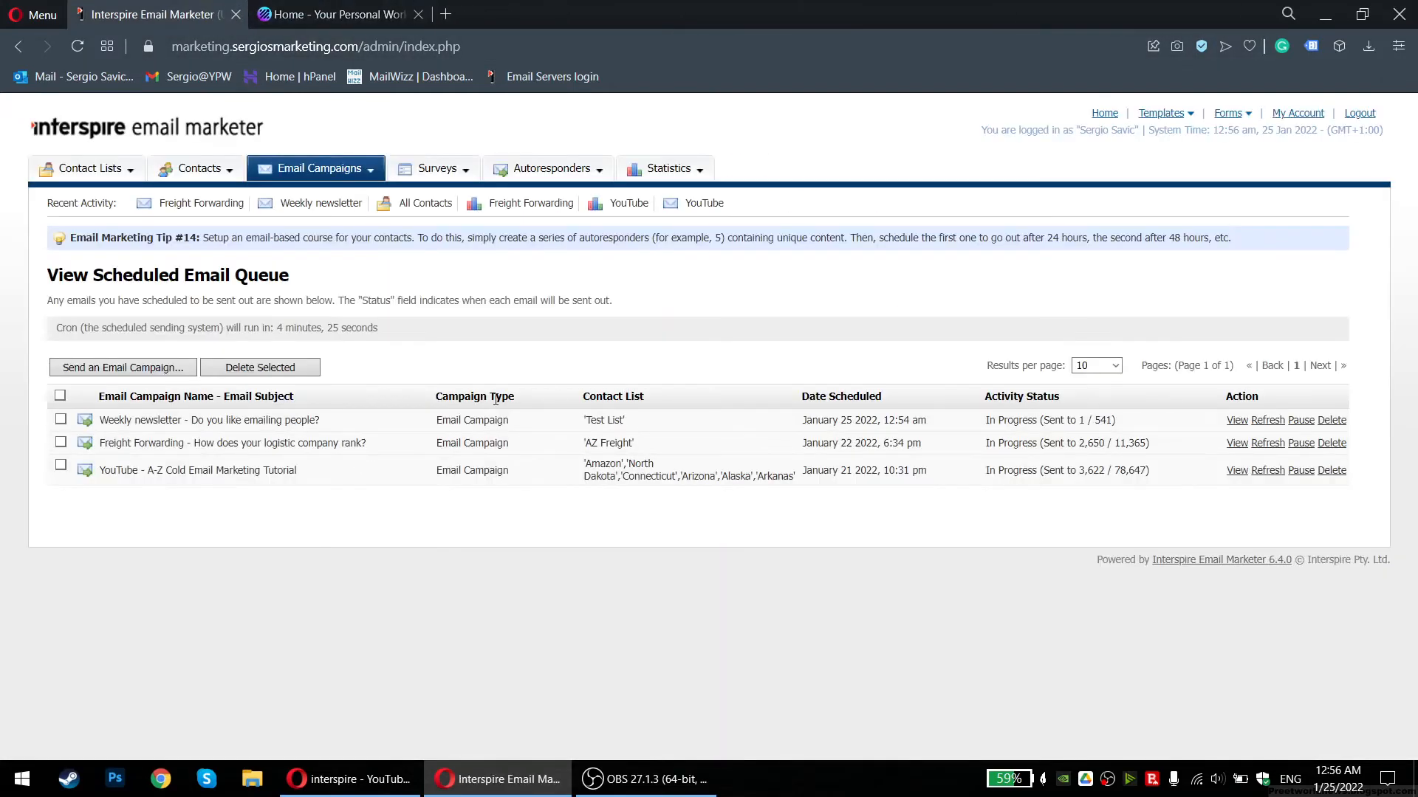
mouse_move(680, 172)
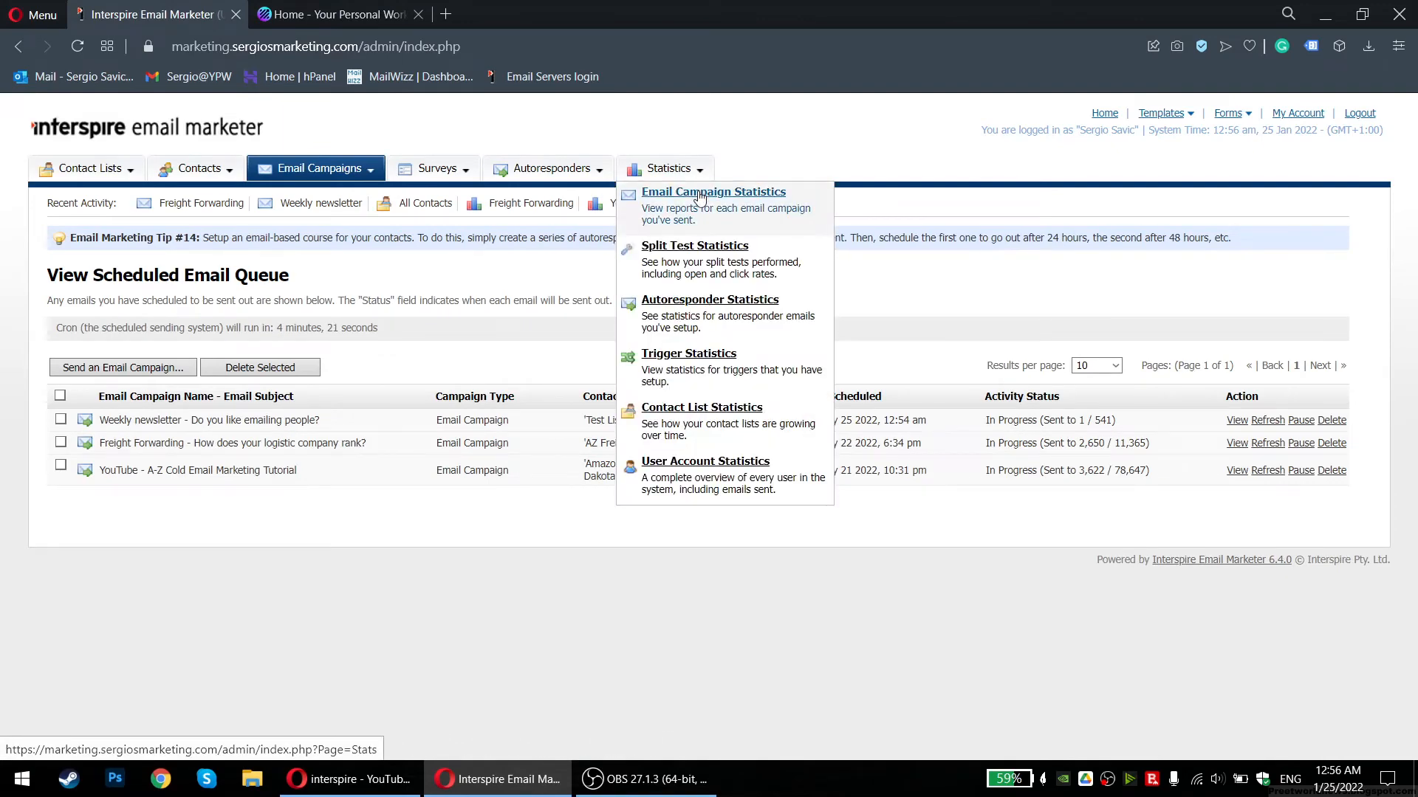
Open Email Campaign Statistics and review Weekly newsletter's 541 recipients alongside the other campaigns' figures
click(700, 196)
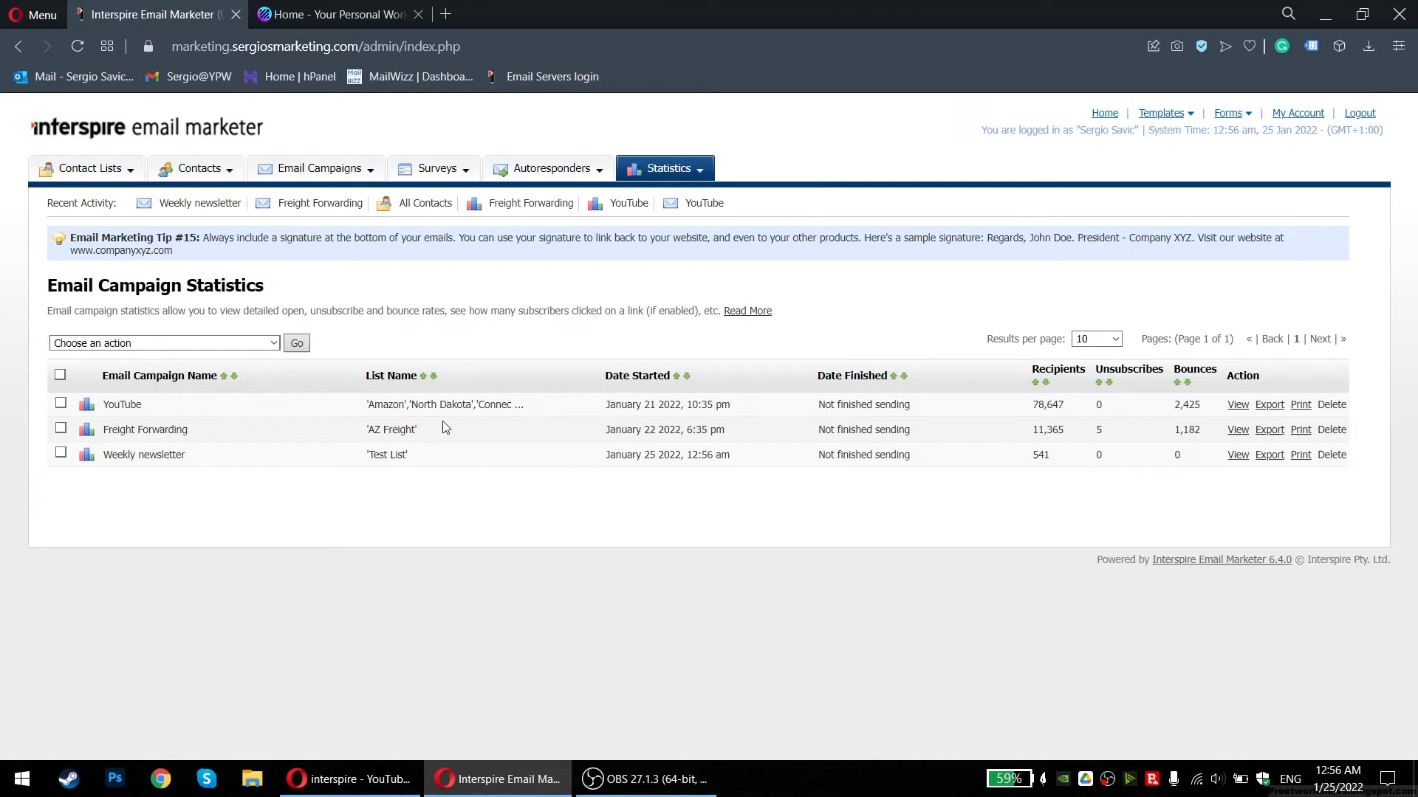
drag(99, 455, 630, 462)
click(629, 461)
drag(1004, 459, 1084, 461)
click(1062, 462)
drag(1213, 410, 807, 411)
click(794, 412)
drag(225, 408, 1126, 429)
click(1088, 441)
drag(818, 404, 951, 400)
click(951, 400)
Open the Weekly newsletter's statistics snapshot, noting 1 of 541 sent to Test List
click(1234, 457)
scroll(474, 484, down, 1)
drag(68, 543, 287, 576)
click(178, 554)
click(207, 578)
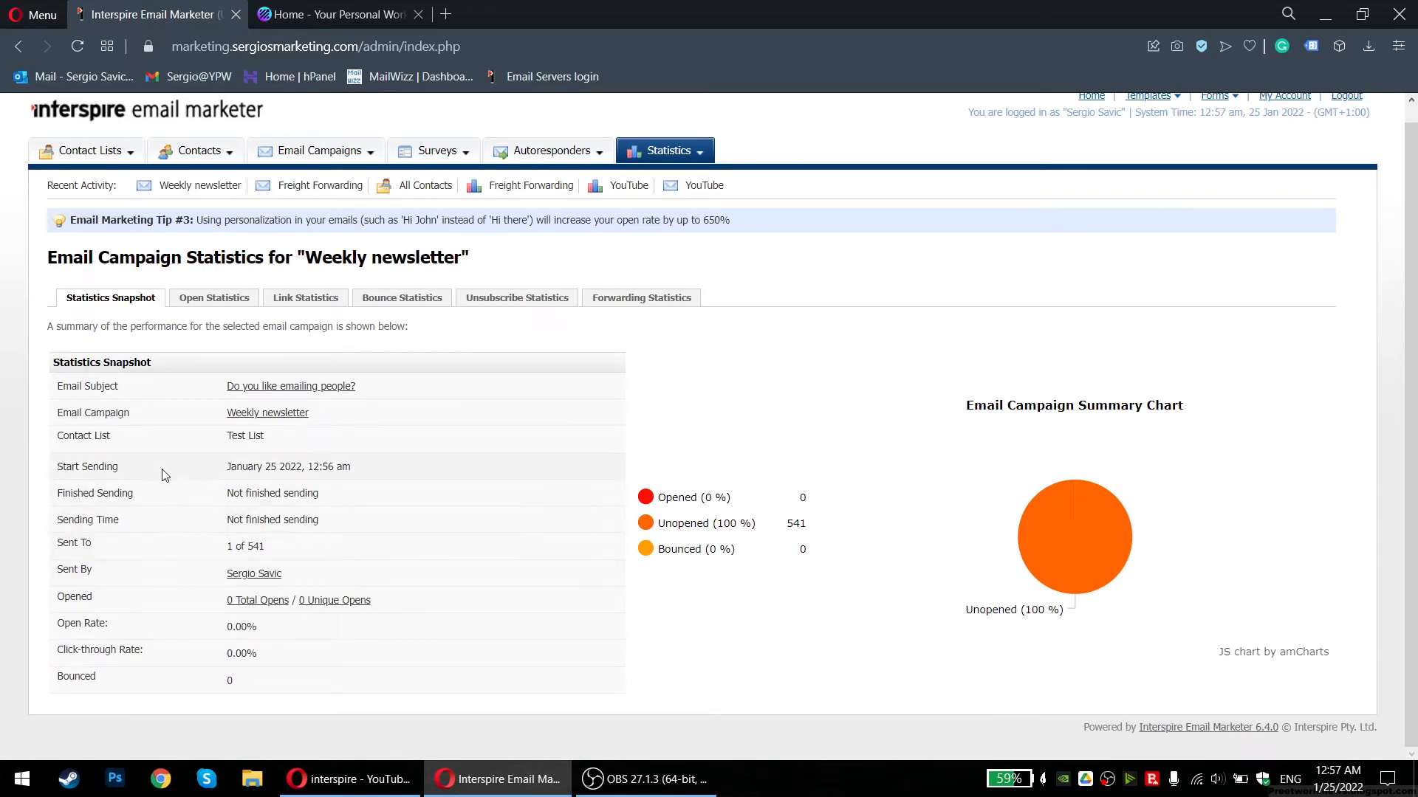
mouse_move(283, 439)
mouse_down()
mouse_move(211, 442)
mouse_move(290, 441)
mouse_up()
click(210, 437)
Check the 0 total and unique opens and 0.00% rate, then go back to the statistics list
drag(81, 597, 165, 595)
click(165, 595)
drag(222, 600, 375, 604)
click(396, 604)
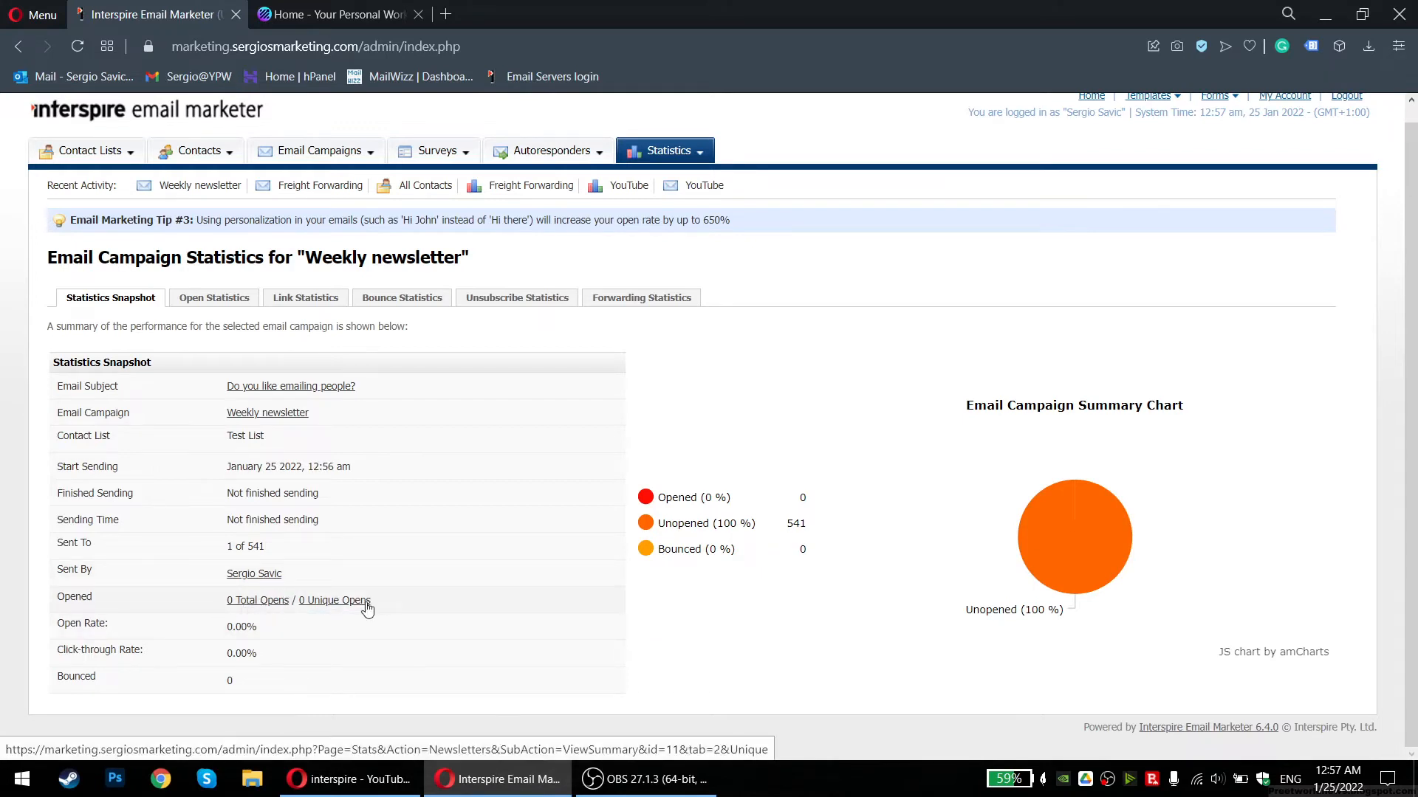
click(330, 637)
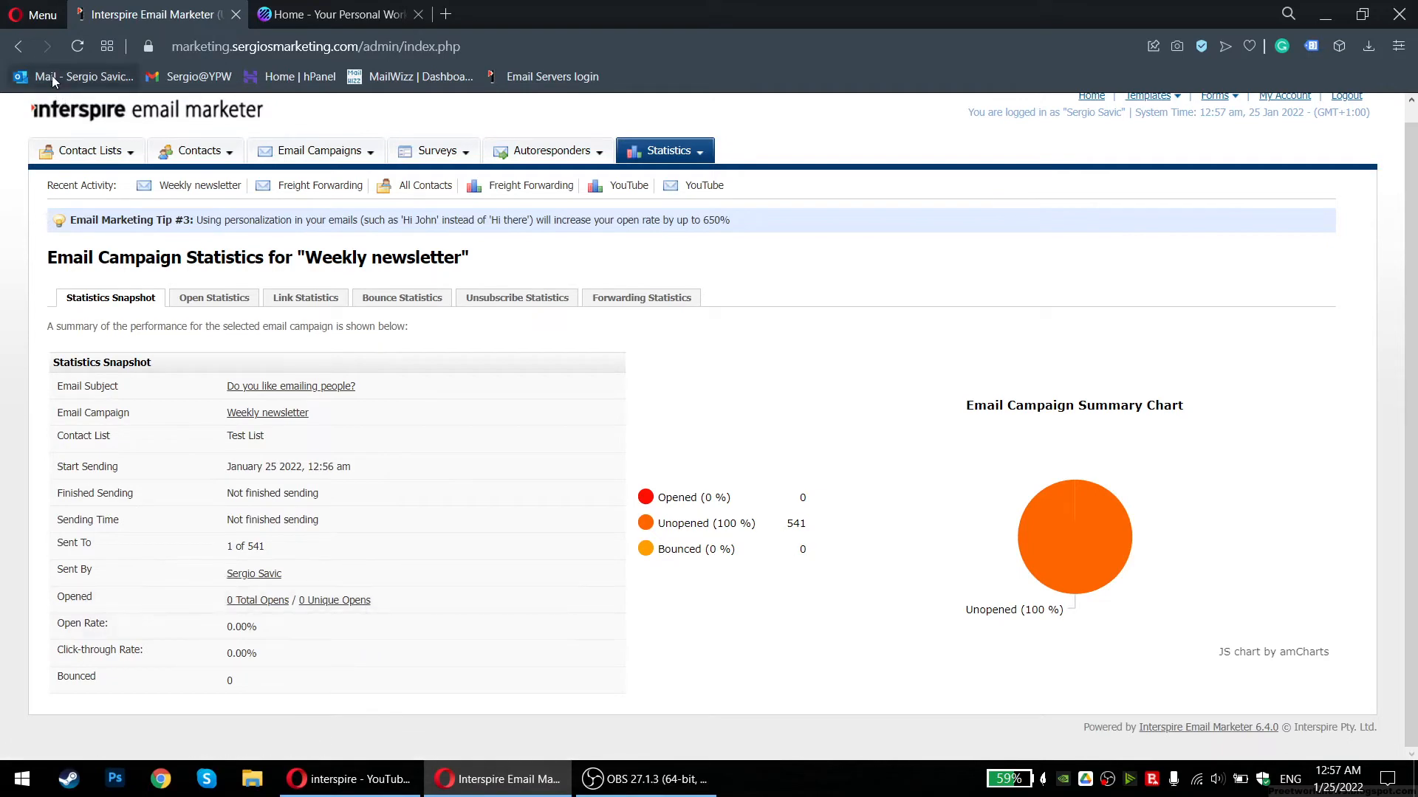
click(18, 46)
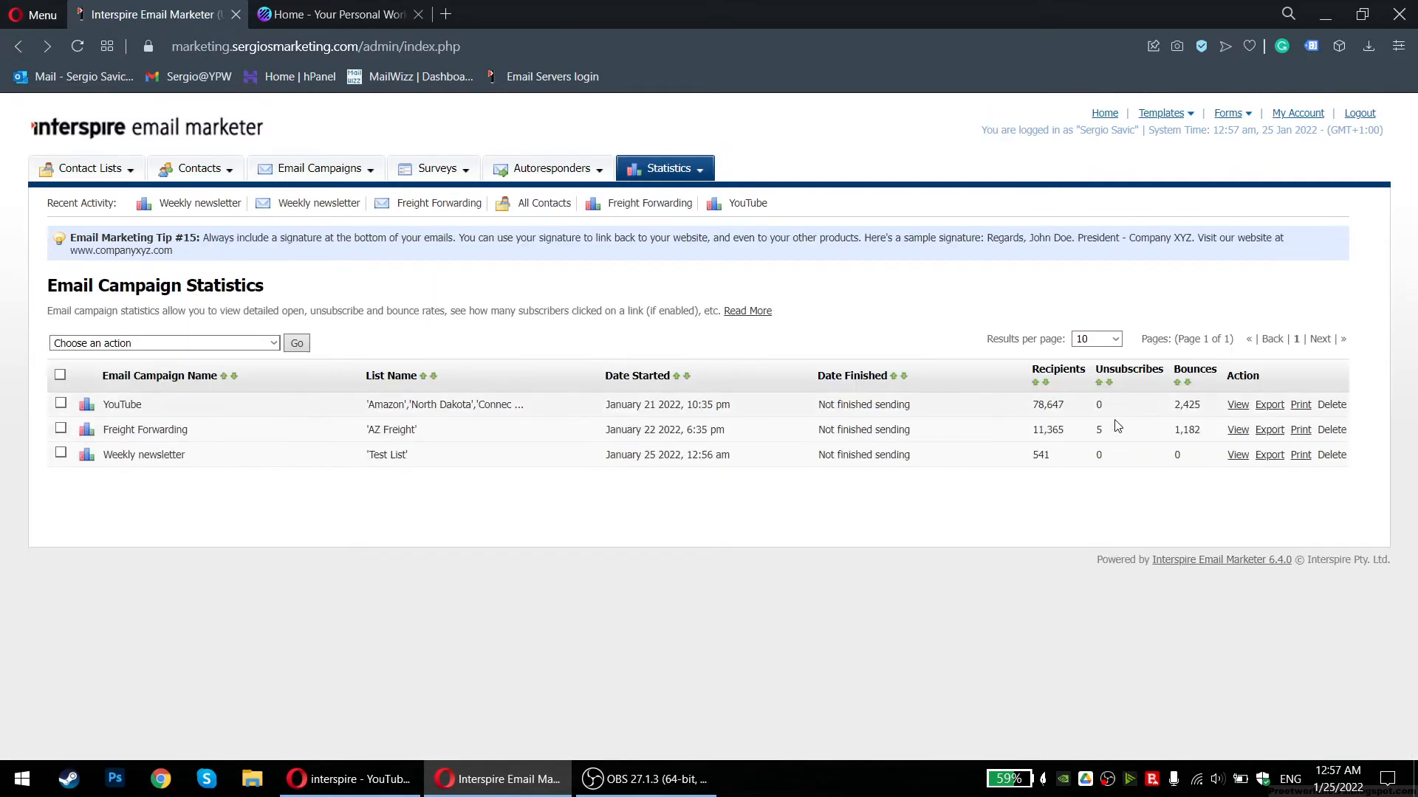
click(1238, 429)
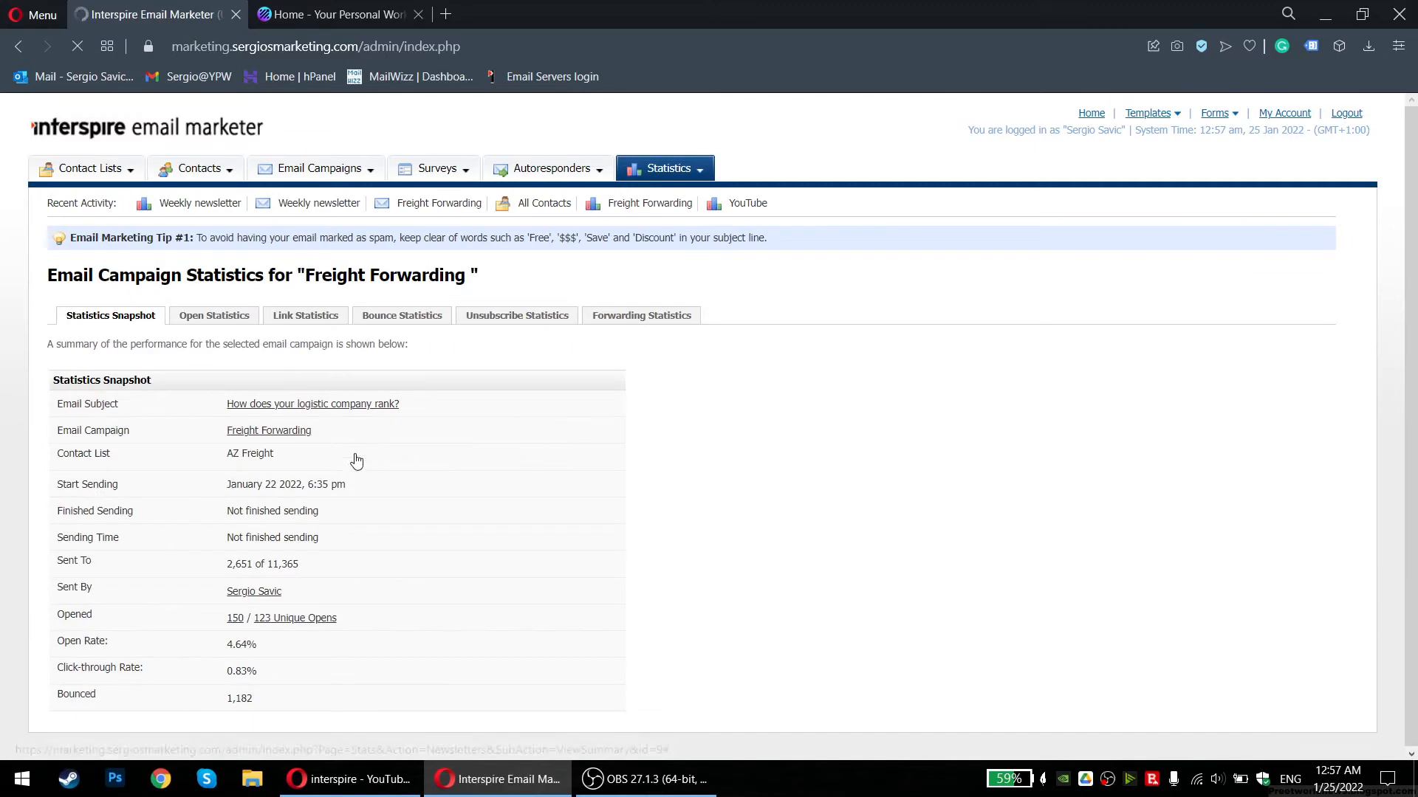
mouse_move(223, 647)
mouse_down()
mouse_move(288, 648)
mouse_move(227, 647)
mouse_up()
click(288, 648)
click(232, 647)
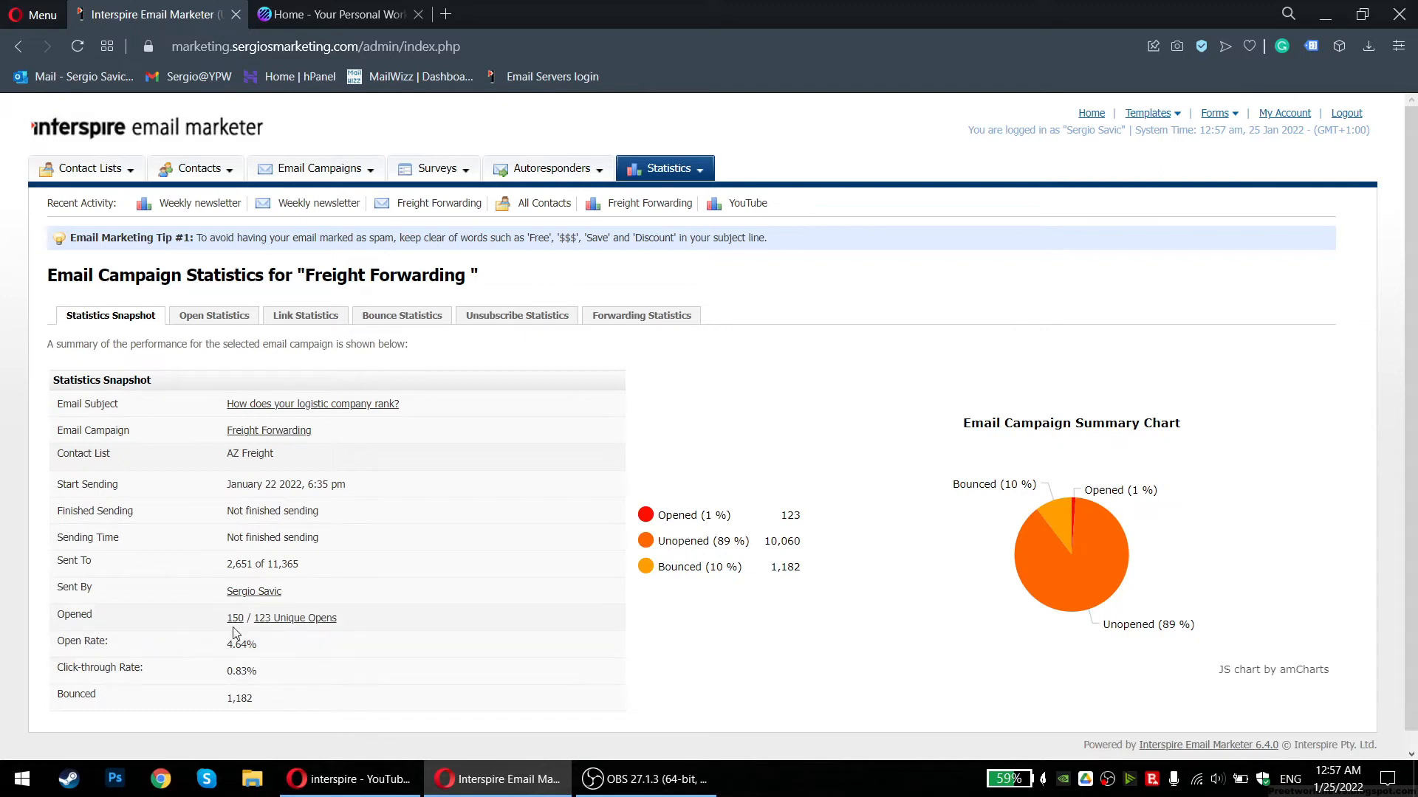
mouse_move(215, 672)
mouse_down()
mouse_move(285, 667)
mouse_move(207, 677)
mouse_up()
click(285, 667)
click(207, 677)
drag(207, 677, 282, 667)
click(273, 674)
click(206, 671)
click(288, 667)
mouse_move(222, 647)
mouse_down()
mouse_move(267, 650)
mouse_move(270, 619)
mouse_move(243, 624)
mouse_move(260, 671)
mouse_move(210, 672)
mouse_up()
click(261, 672)
click(210, 672)
View the Freight Forwarding campaign's open statistics, then its link statistics
click(196, 318)
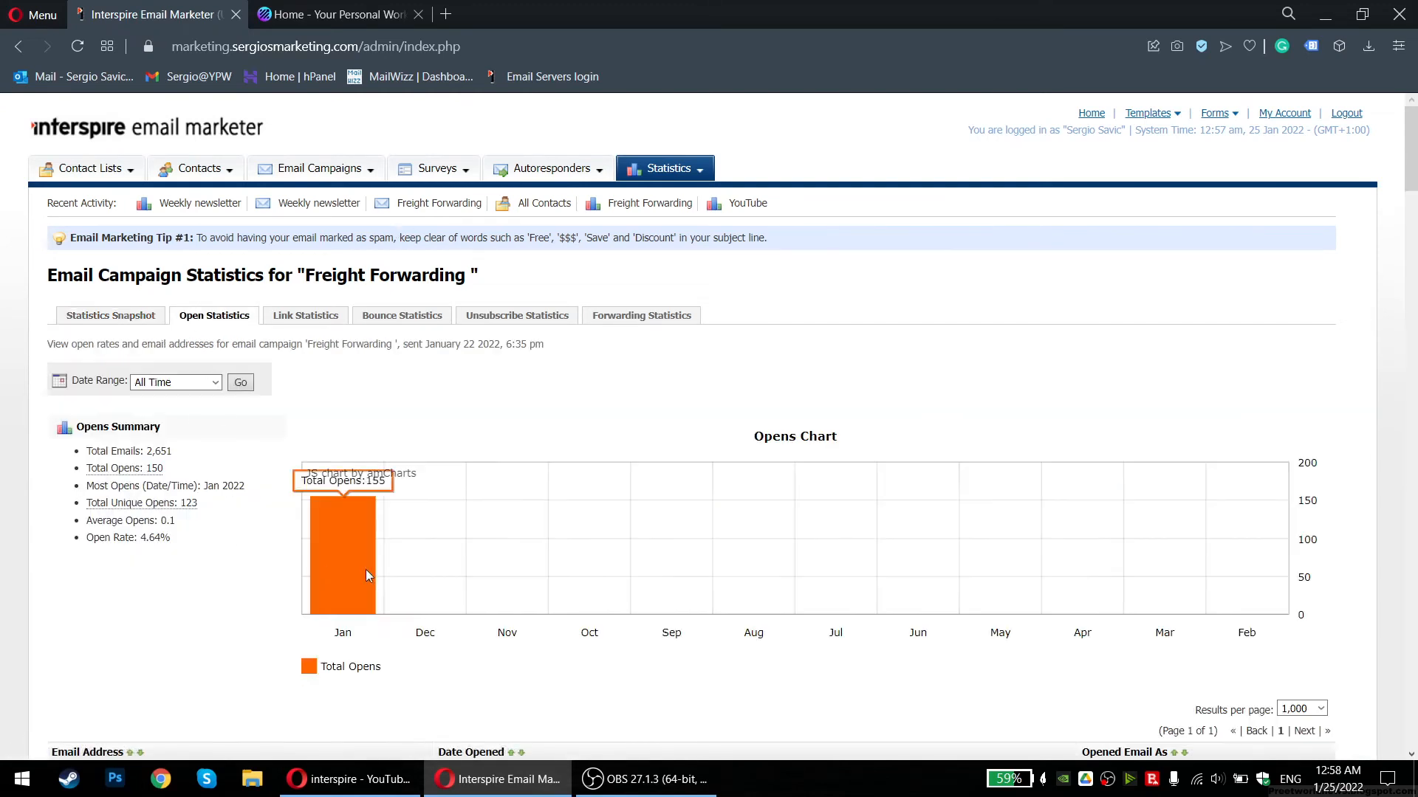
scroll(234, 608, down, 5)
scroll(234, 608, up, 5)
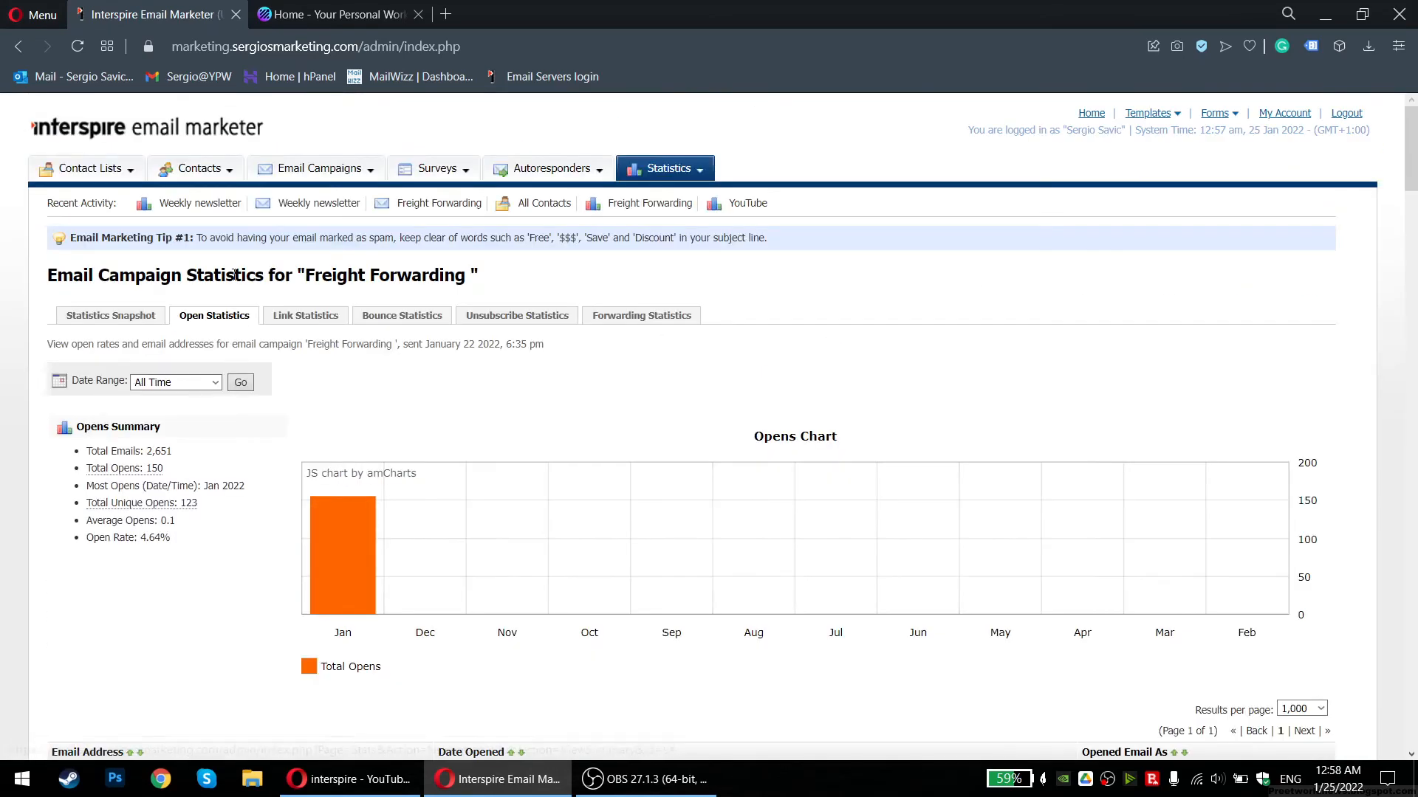
click(305, 318)
mouse_move(326, 556)
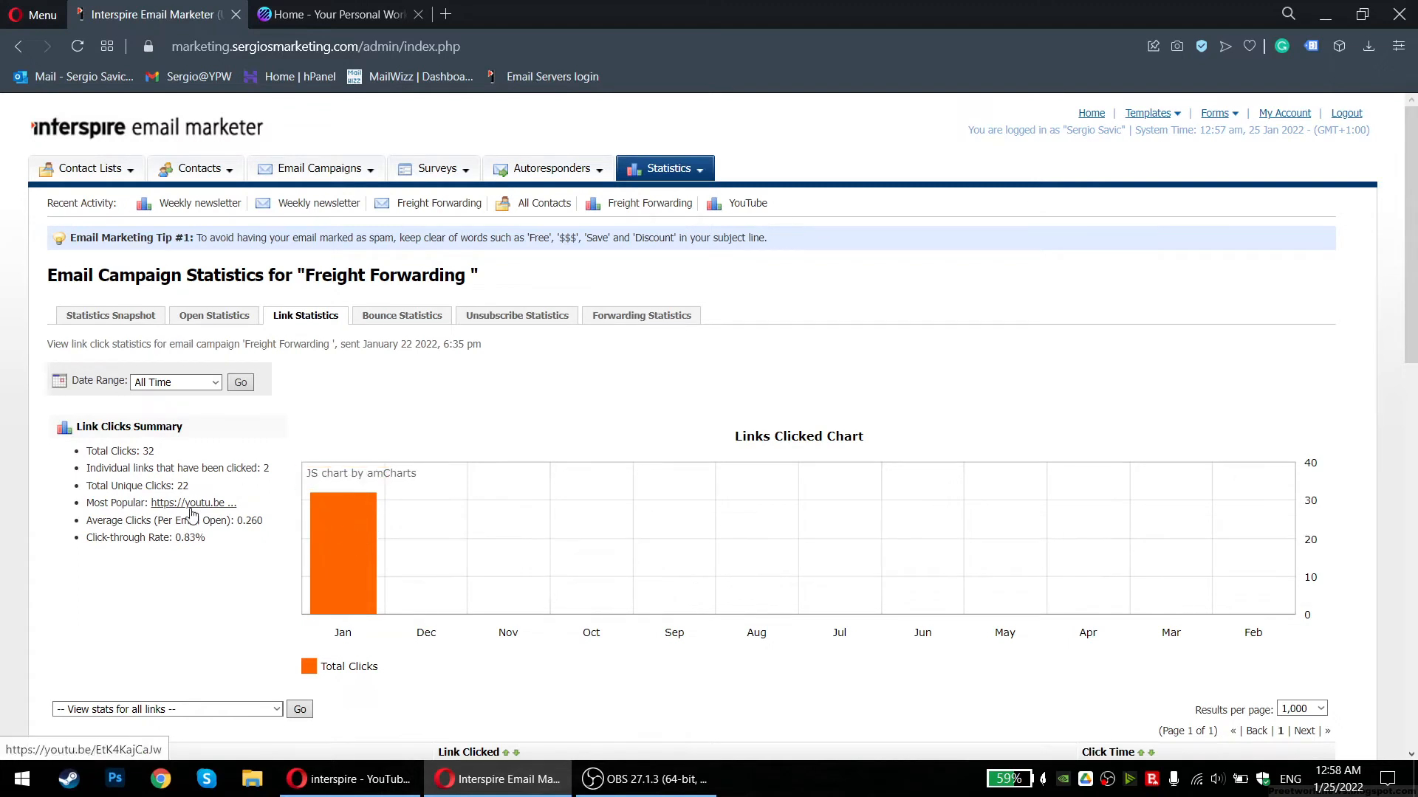
Highlight the Link Clicks Summary figures: 22 unique clicks, clicked links count, and click-through rate
mouse_move(190, 487)
mouse_down()
mouse_move(146, 486)
mouse_move(214, 496)
mouse_move(146, 486)
mouse_move(206, 487)
mouse_up()
click(136, 486)
click(206, 489)
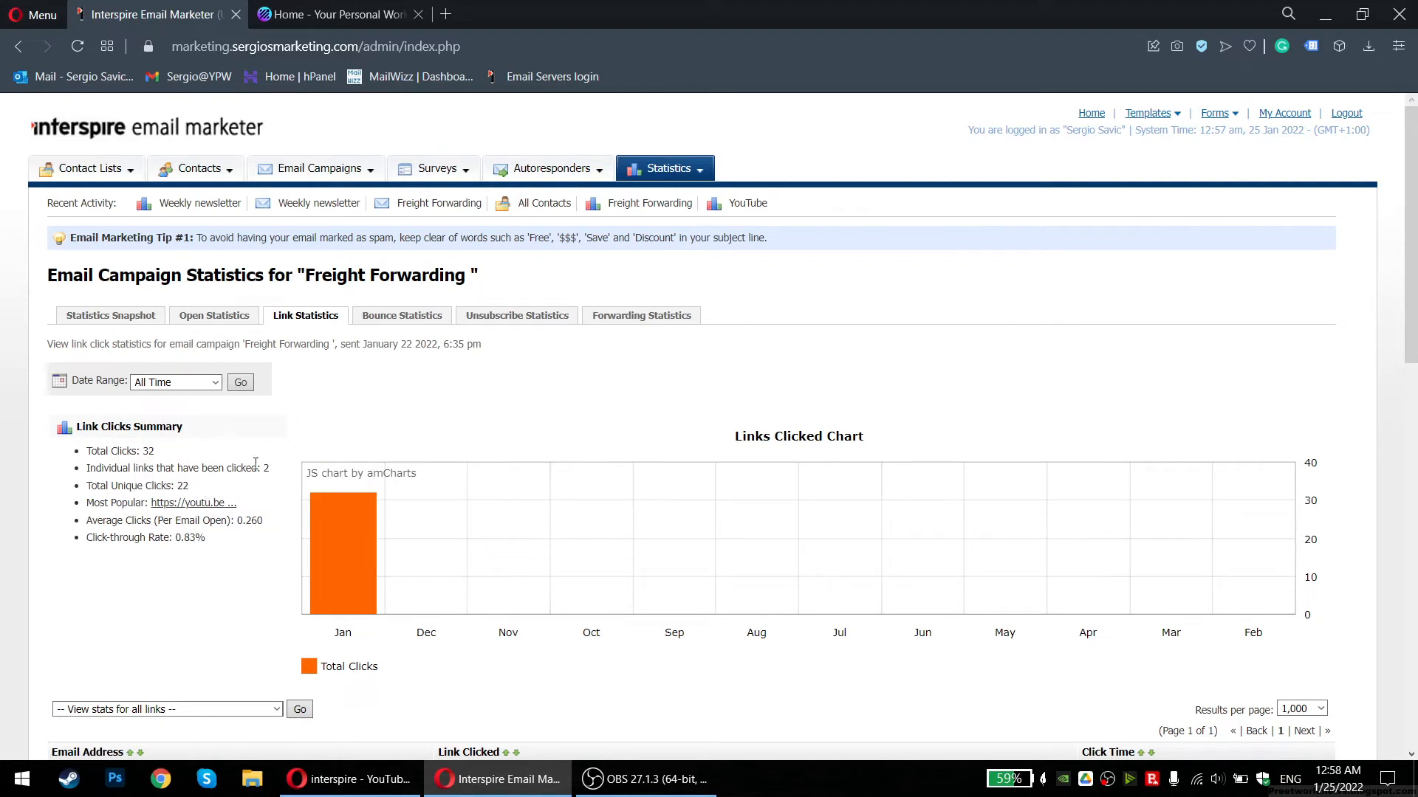
drag(272, 469, 122, 471)
click(113, 508)
mouse_move(213, 493)
mouse_down()
mouse_move(101, 491)
mouse_move(204, 494)
mouse_up()
click(98, 489)
click(204, 492)
drag(88, 481, 266, 543)
click(264, 564)
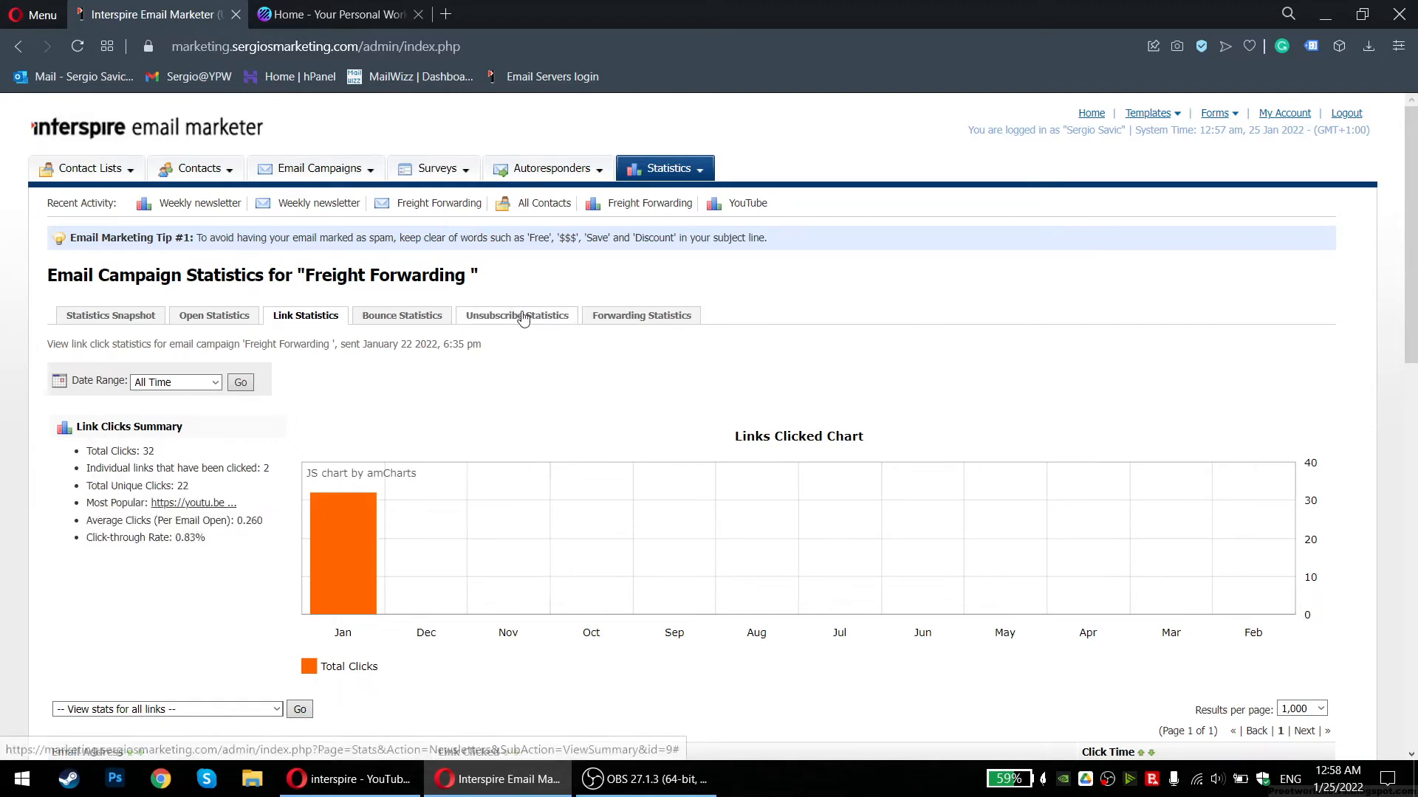
Show Freight Forwarding's Bounce Statistics: 1,182 bounces, 873 soft and 309 hard
click(404, 317)
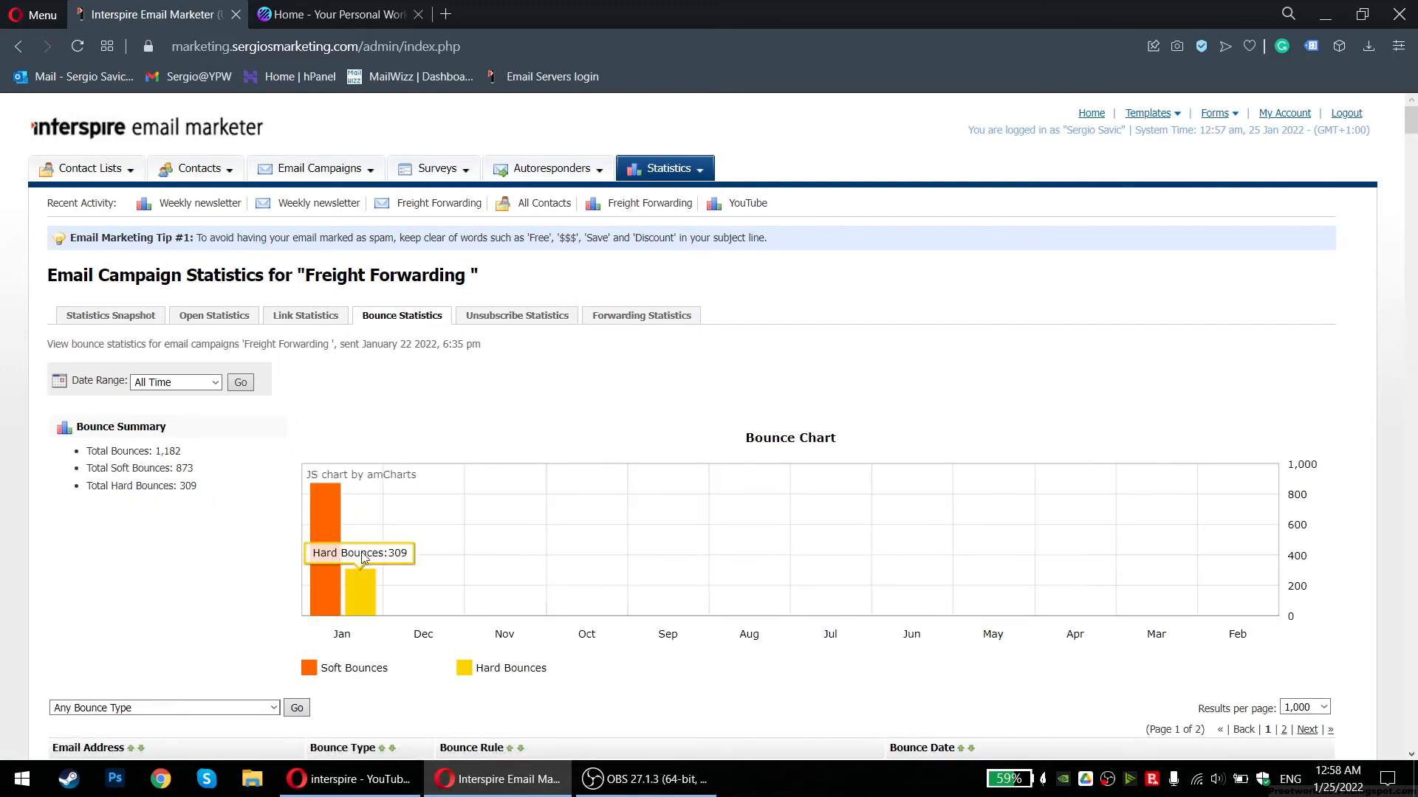
scroll(339, 325, down, 9)
drag(275, 434, 597, 634)
drag(605, 641, 324, 484)
click(320, 474)
Browse the bounce list table, highlighting rows like the Blocked due to content rule, then clearing them
scroll(330, 498, up, 4)
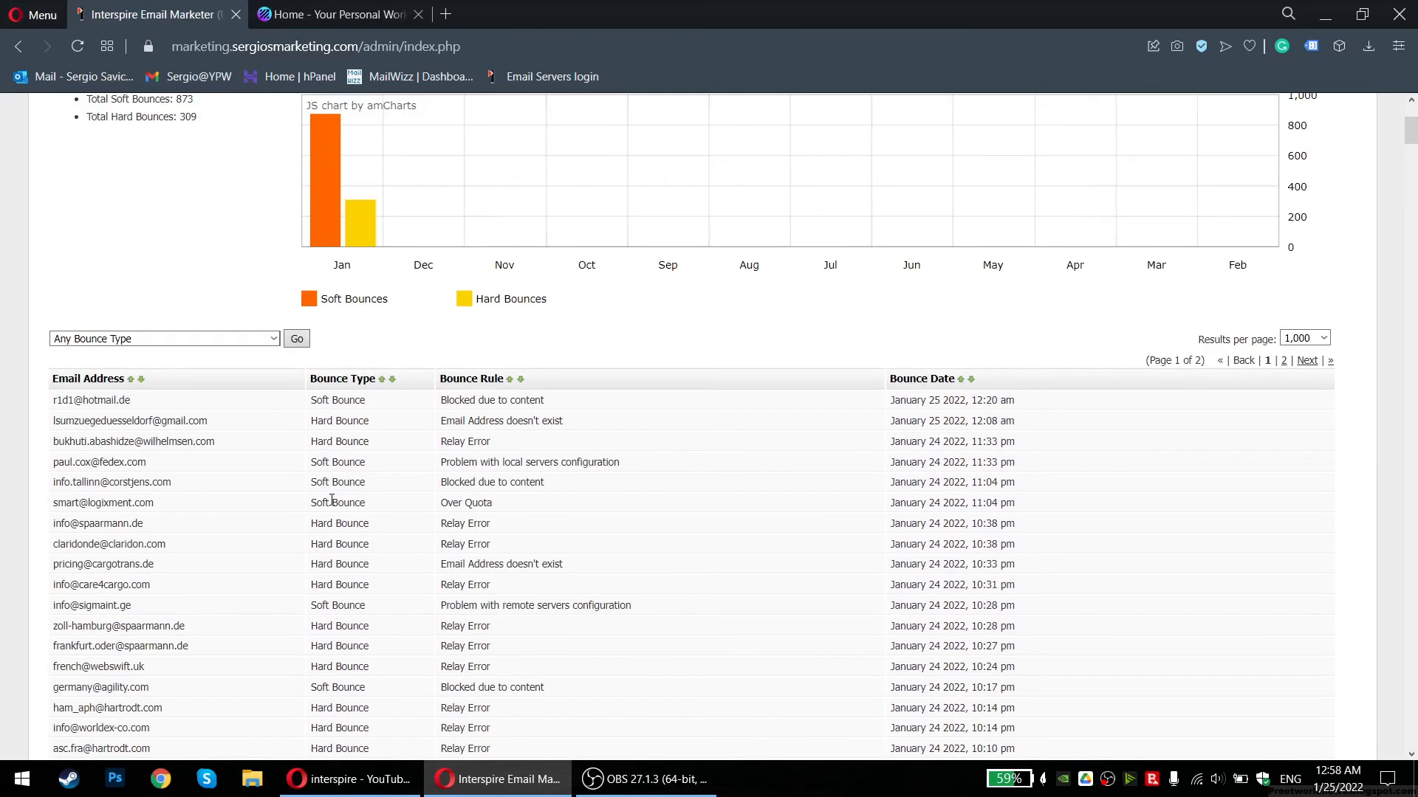
click(609, 427)
mouse_move(441, 404)
mouse_down()
mouse_move(591, 423)
mouse_move(435, 409)
mouse_up()
click(435, 410)
drag(130, 402, 481, 419)
click(519, 419)
scroll(523, 423, down, 20)
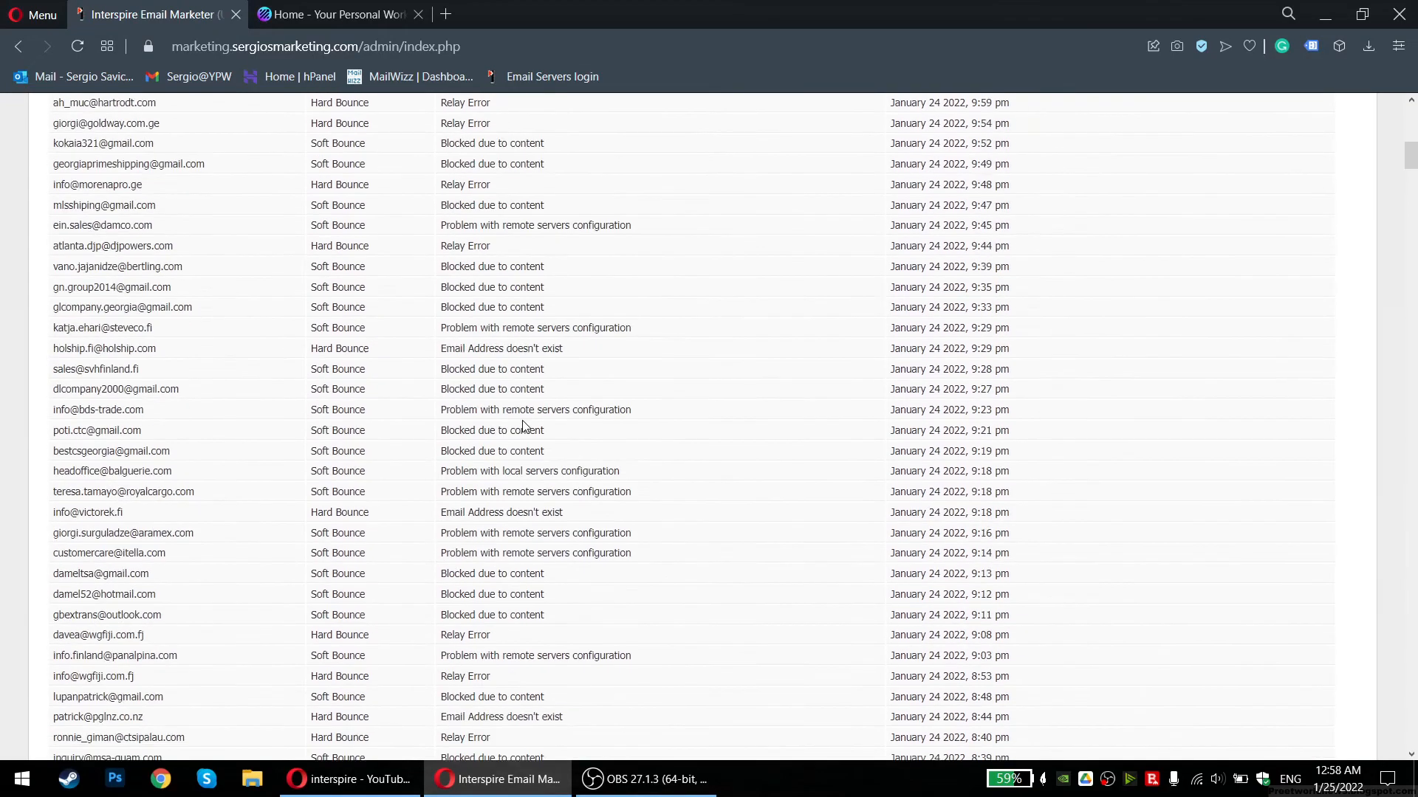
scroll(473, 384, down, 10)
drag(1411, 247, 1374, 141)
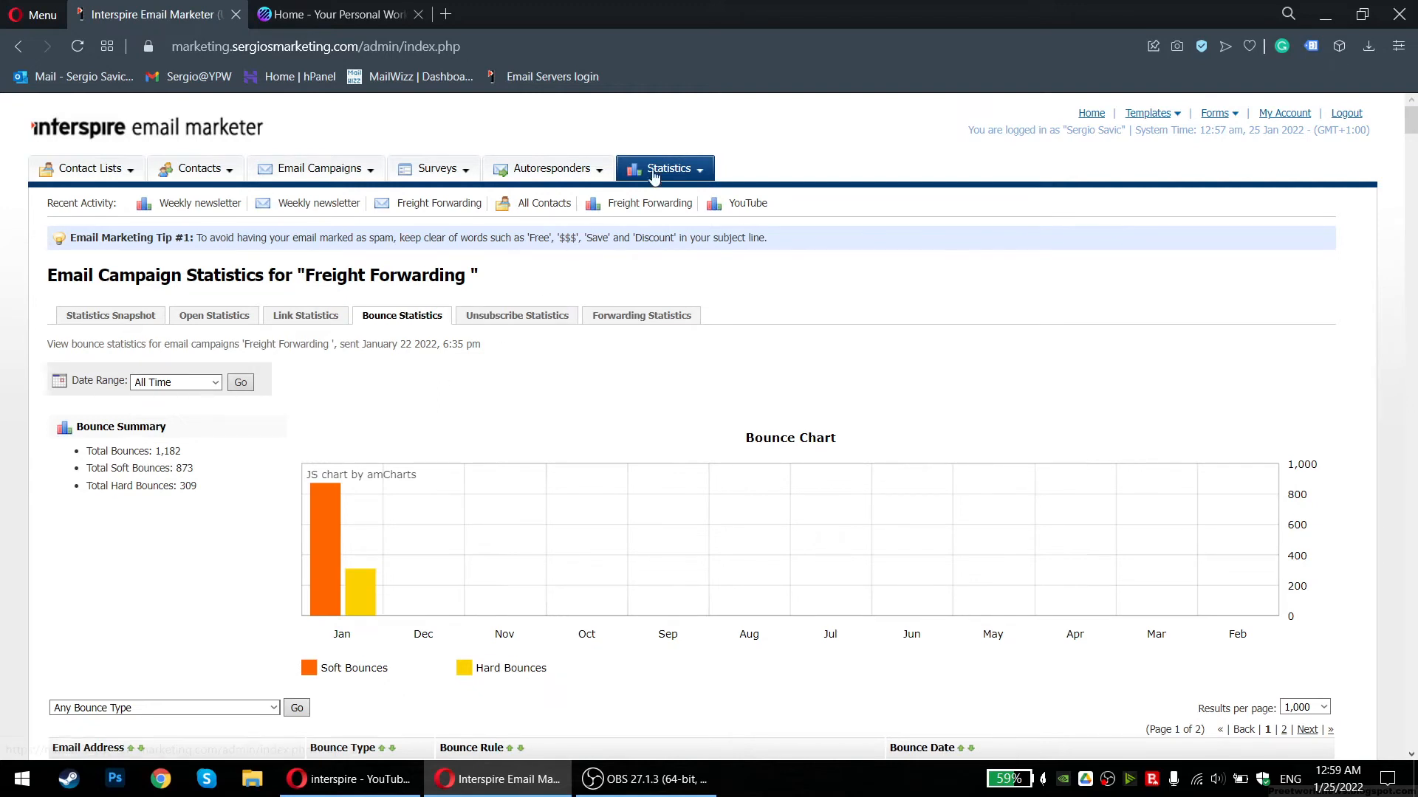
Show the Weekly newsletter campaign's snapshot: 3 of 541 sent to Test List, 0 opens
click(699, 165)
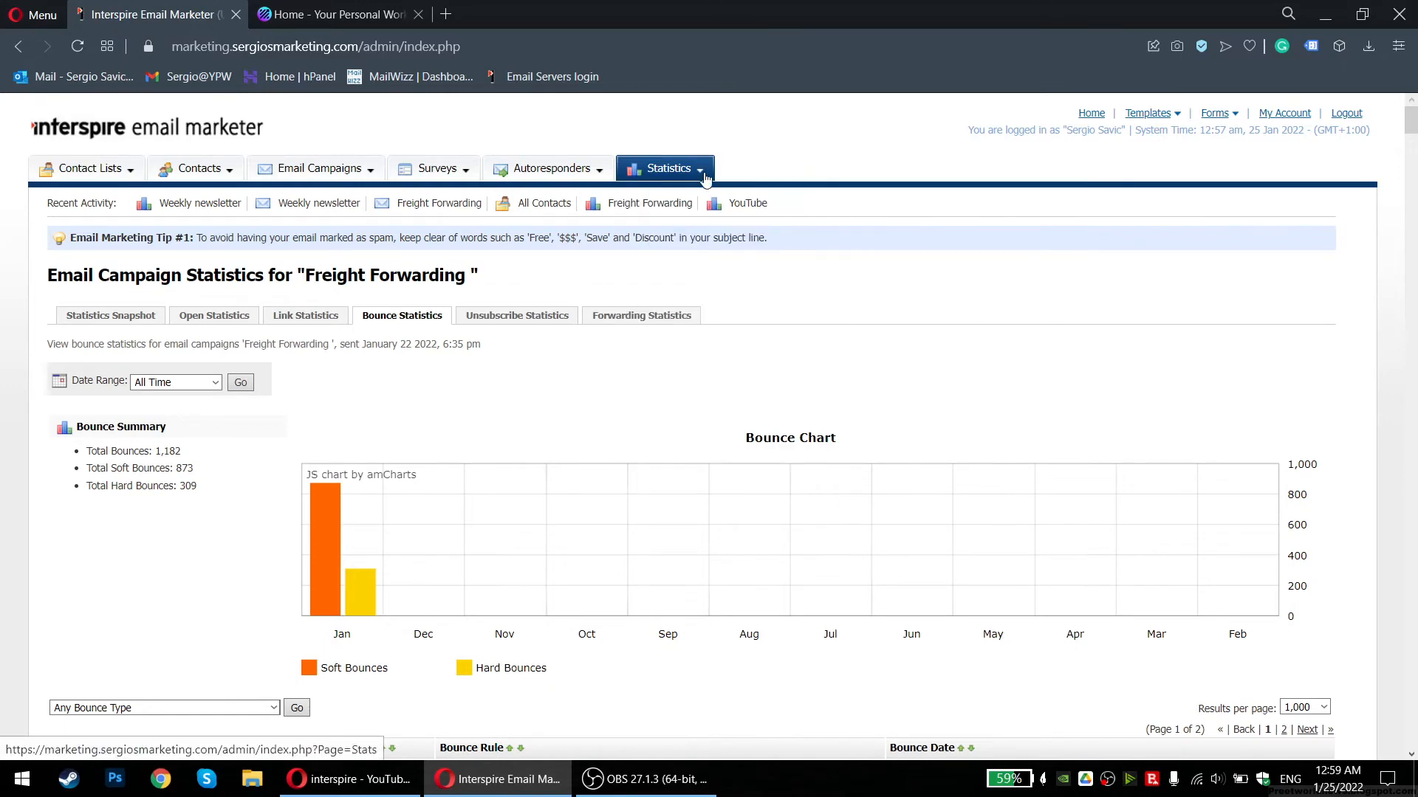
click(220, 210)
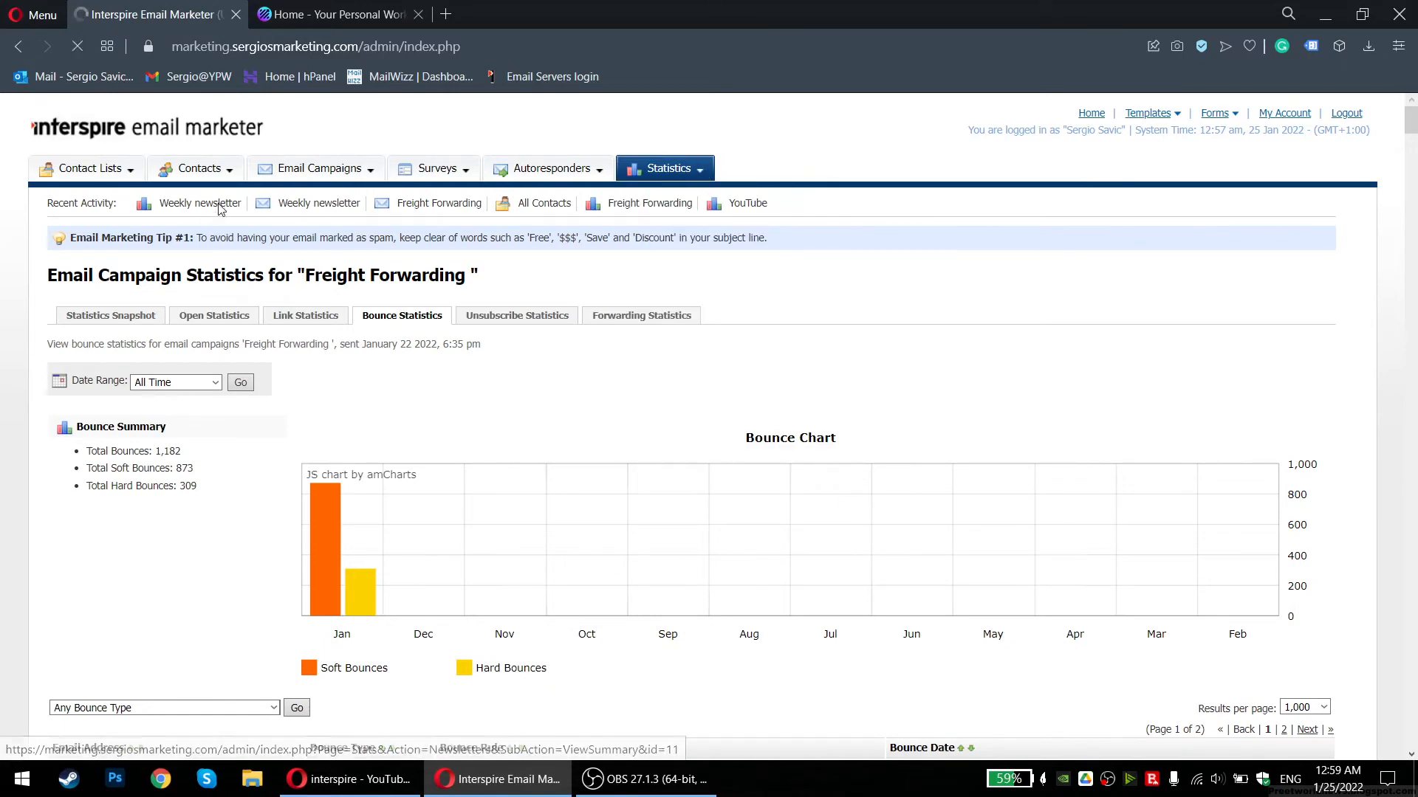
click(748, 204)
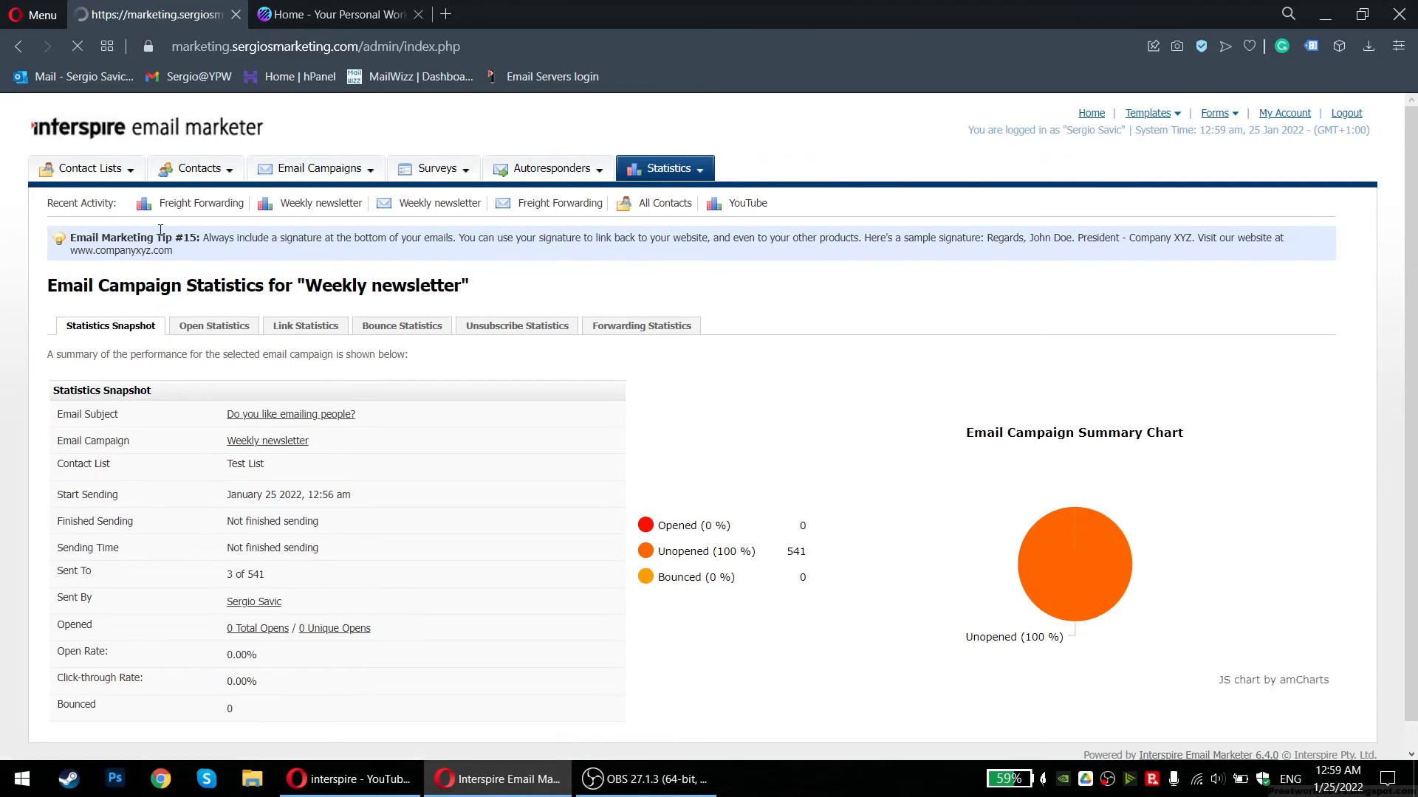
click(175, 212)
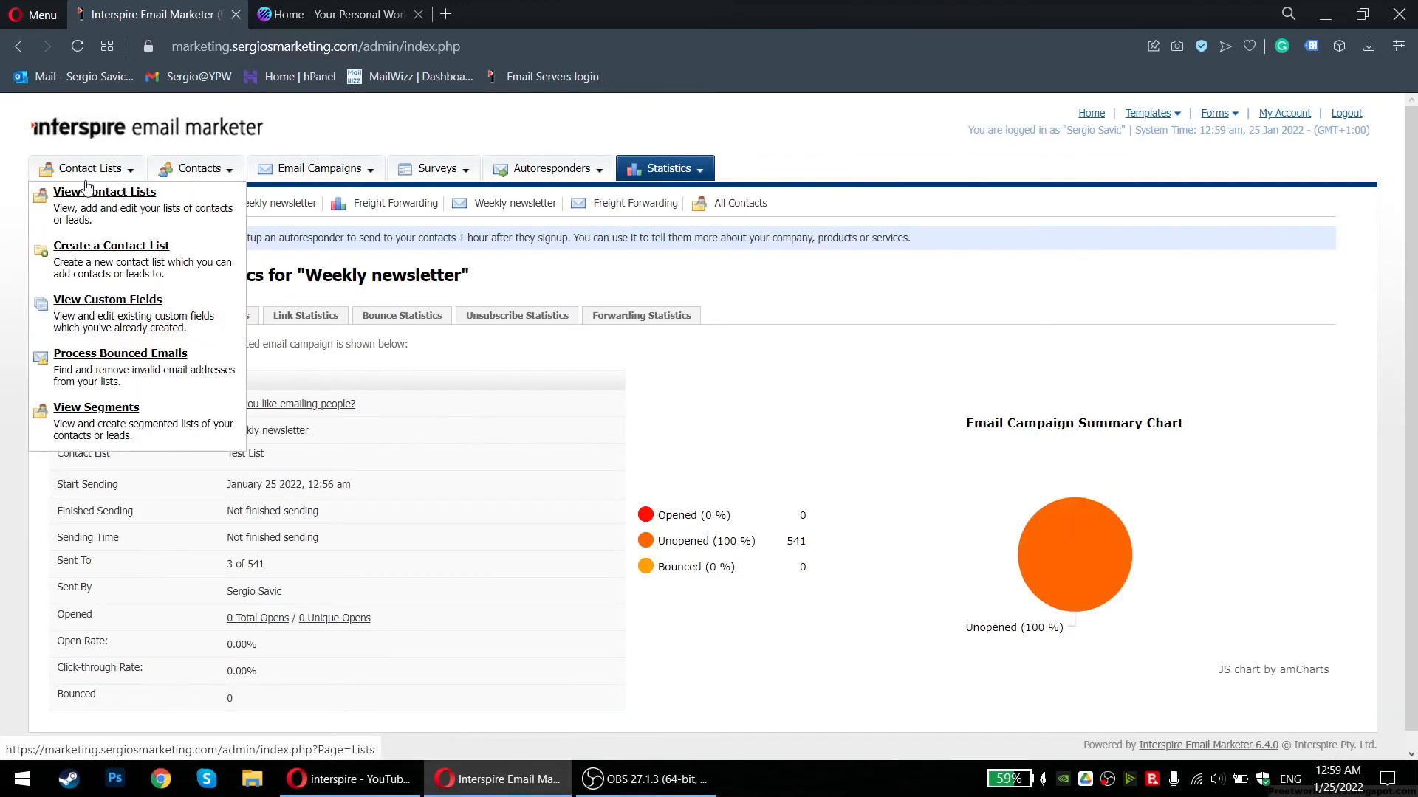
mouse_move(199, 172)
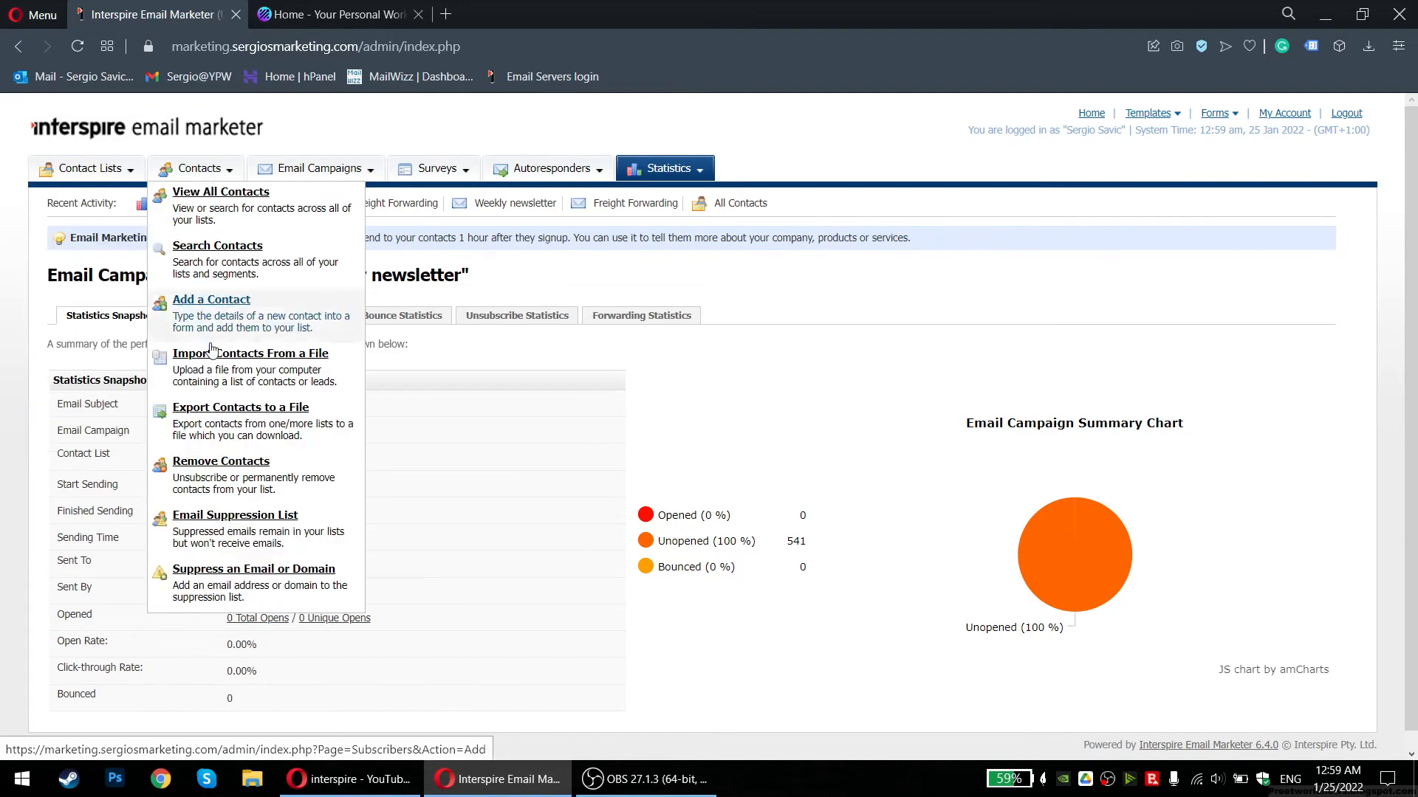
mouse_move(319, 169)
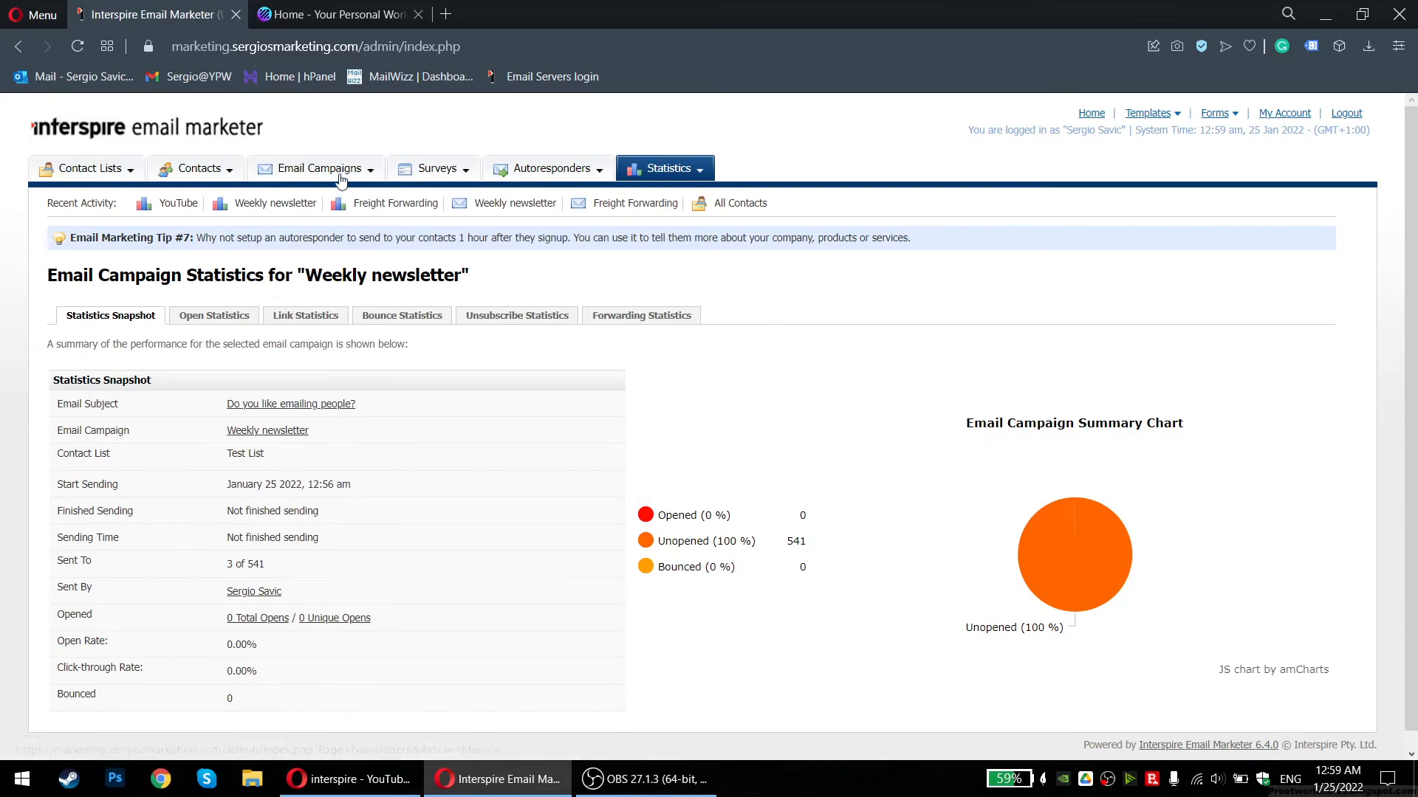
Load beefree.io in the other browser tab, then return to Interspire Email Marketer
click(383, 15)
click(389, 53)
text(bee)
key(Return)
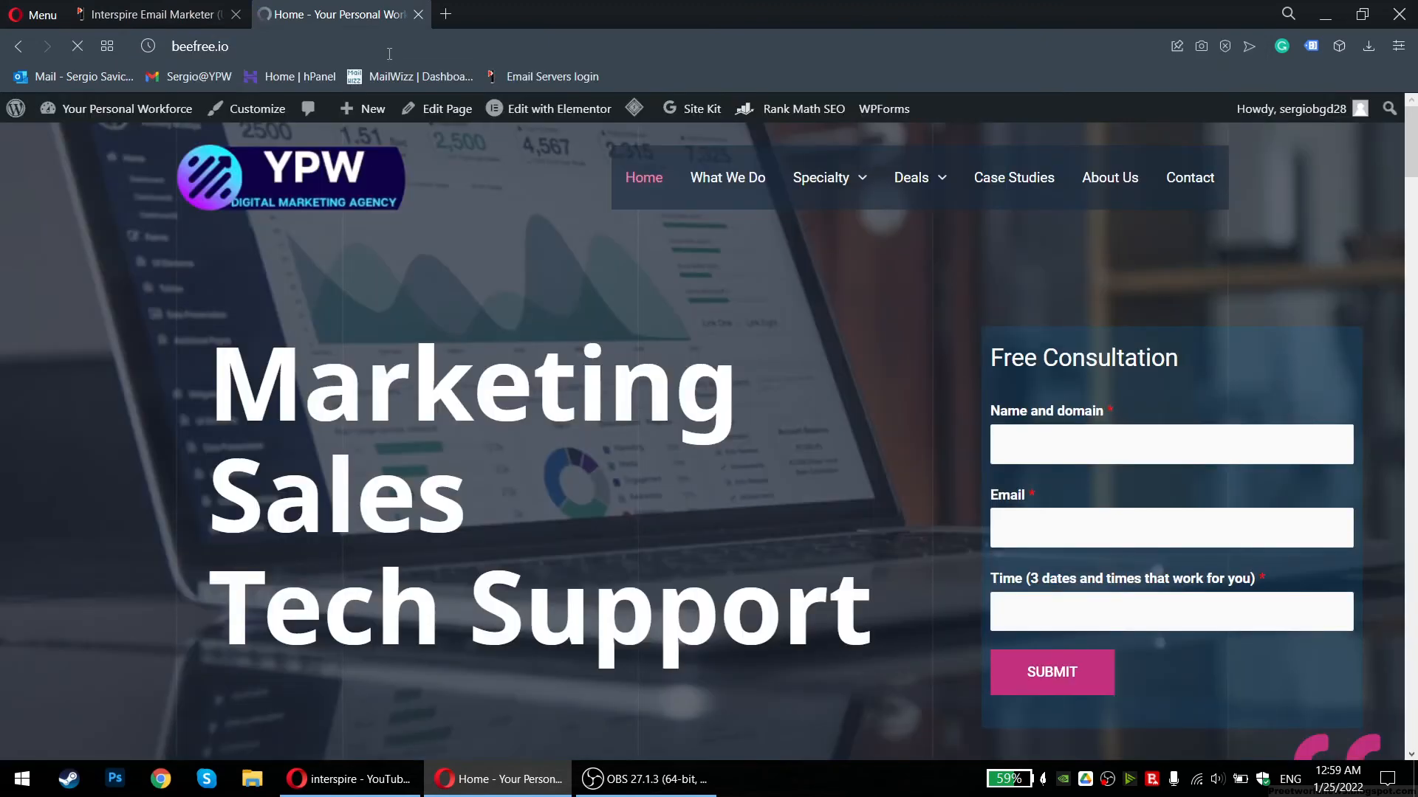
click(151, 15)
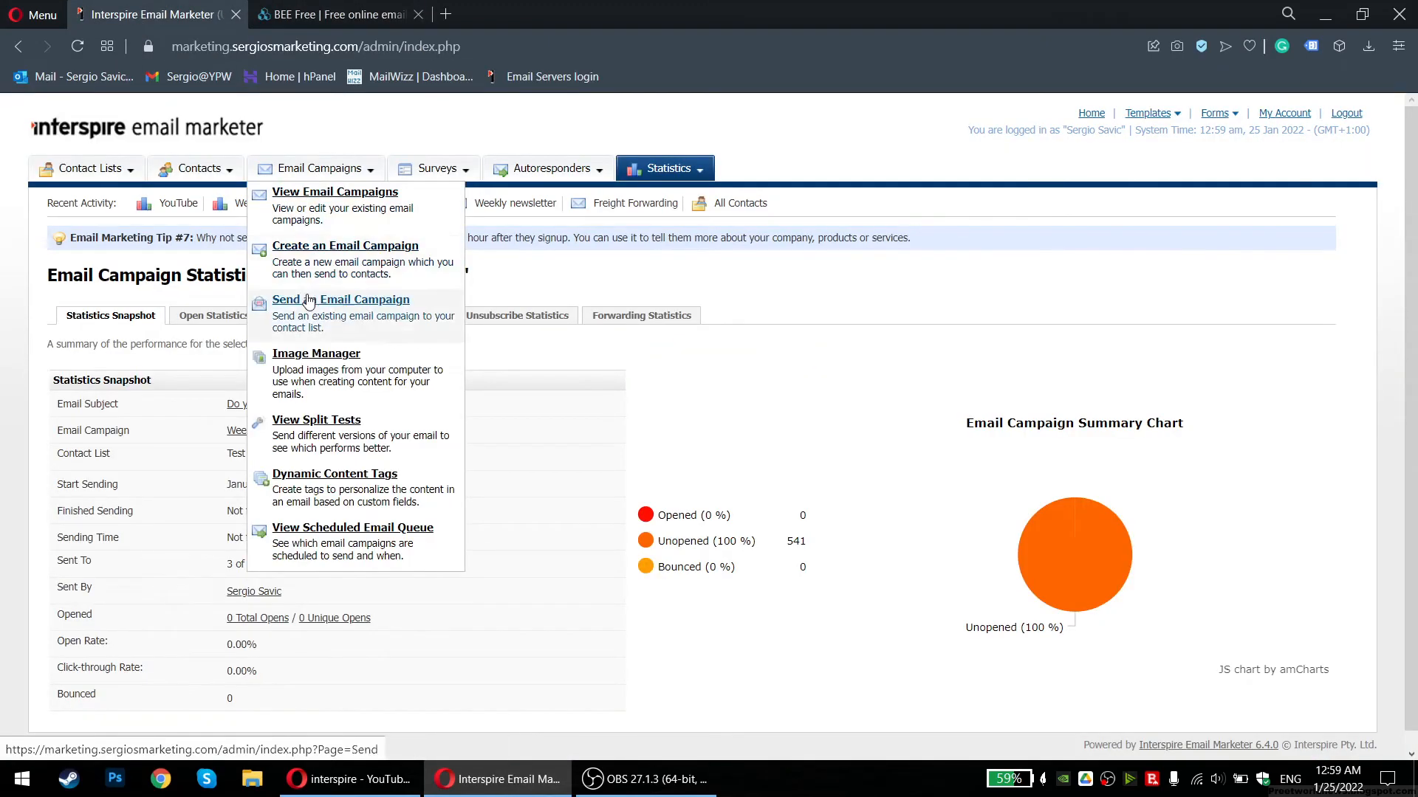
Start a new email campaign named 'Tesadfs fds' from a chosen template
click(311, 258)
click(384, 387)
text(Tesadfs fds)
click(325, 463)
key(Return)
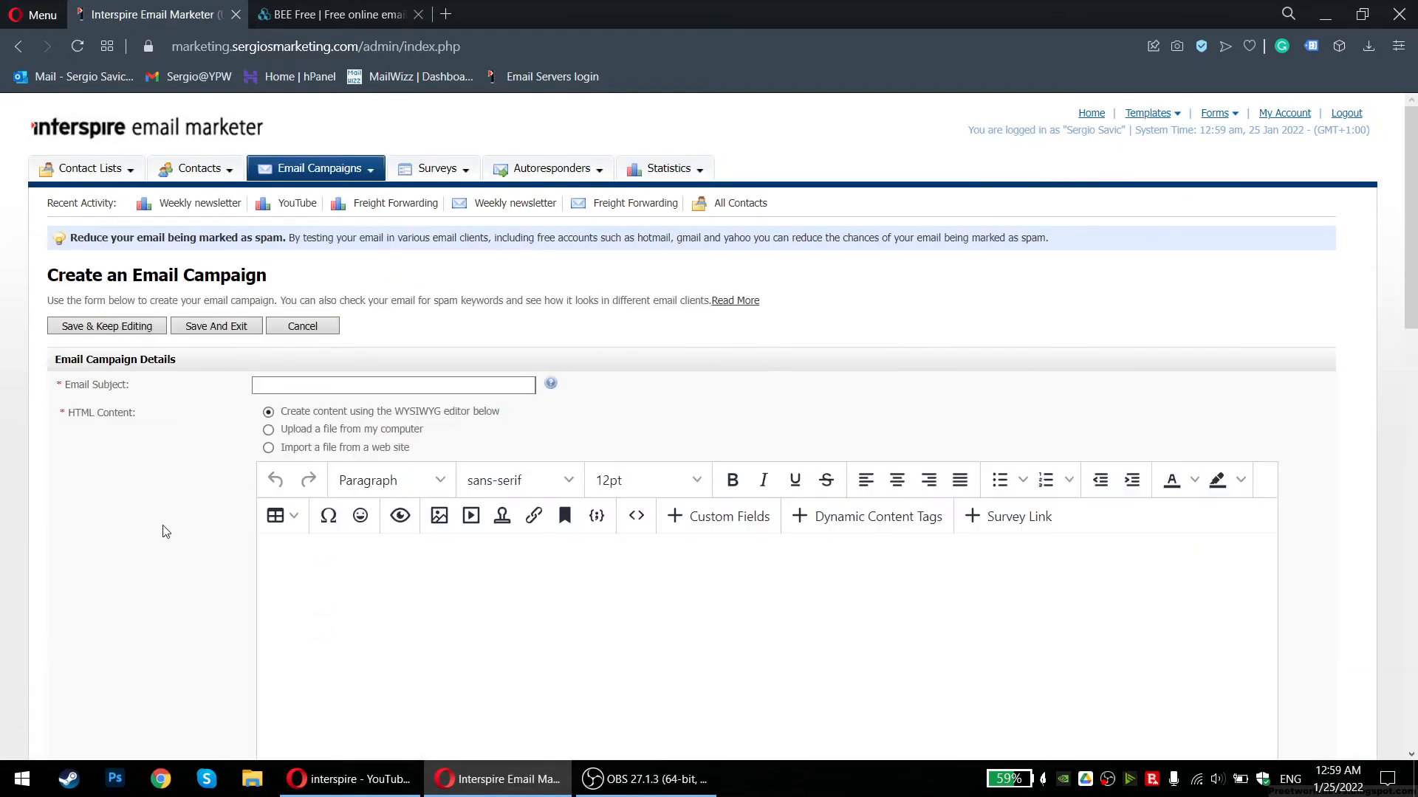
Look over the blank content editor and briefly view its HTML source
scroll(168, 532, down, 1)
scroll(169, 531, down, 2)
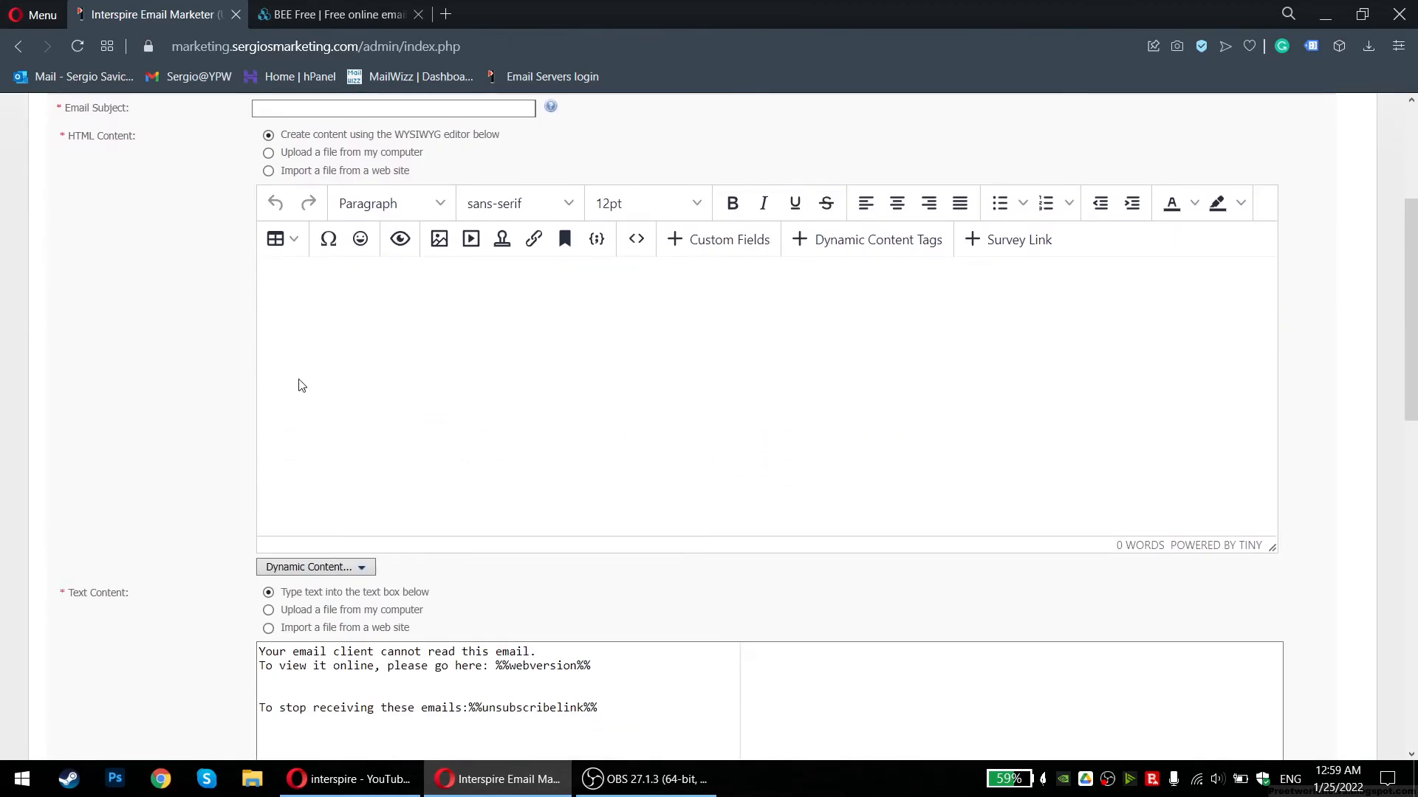
scroll(165, 417, up, 3)
scroll(172, 480, down, 5)
scroll(176, 486, down, 4)
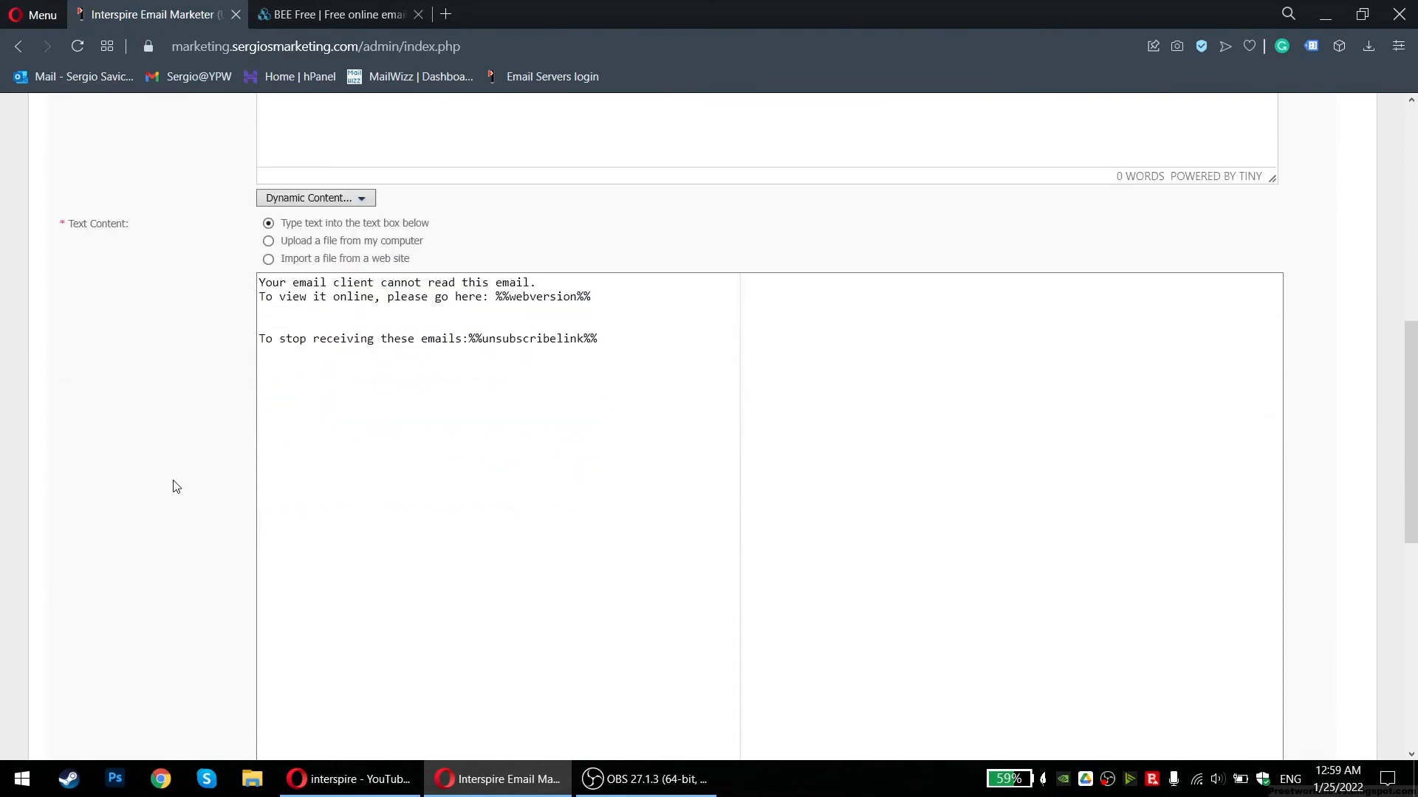
scroll(176, 476, down, 2)
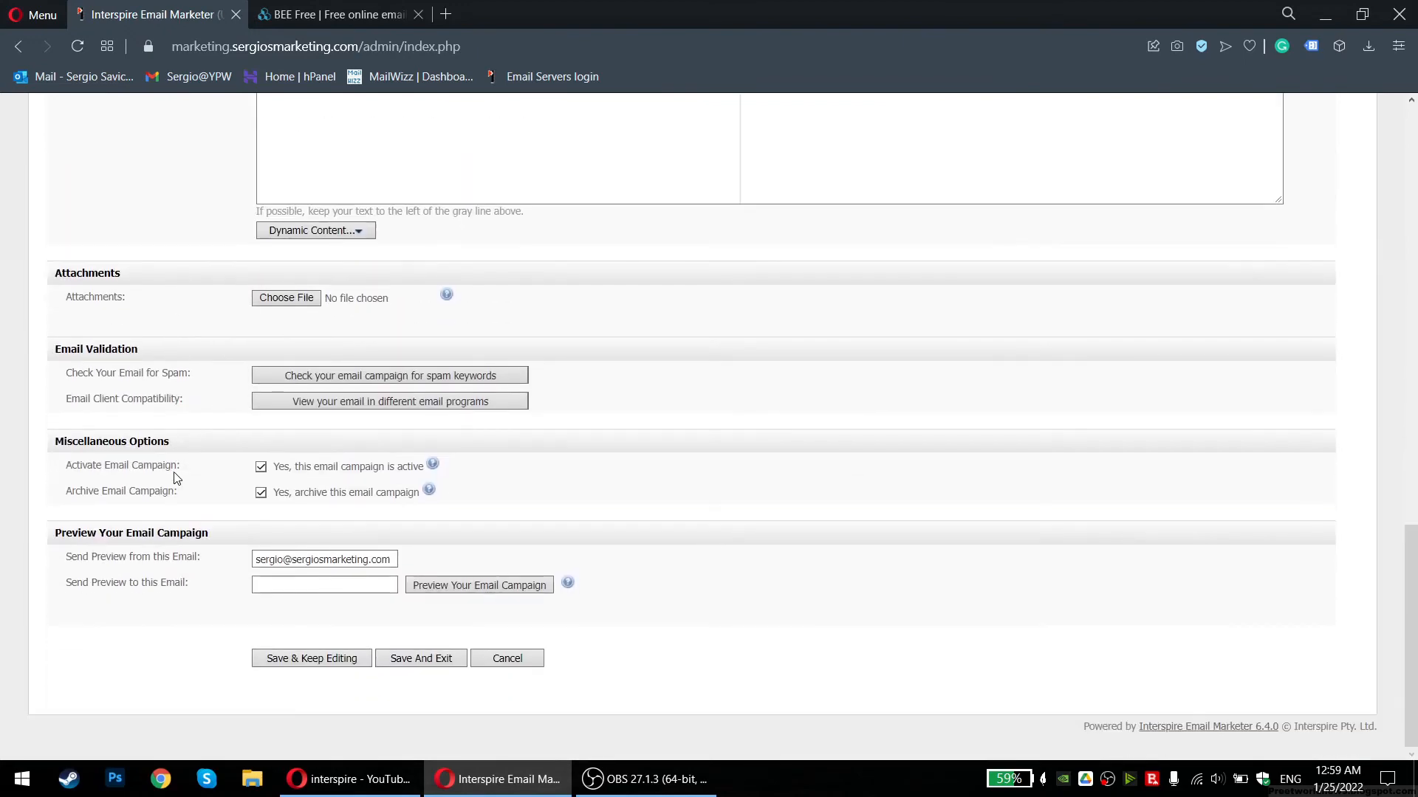
scroll(176, 476, up, 10)
scroll(176, 477, up, 1)
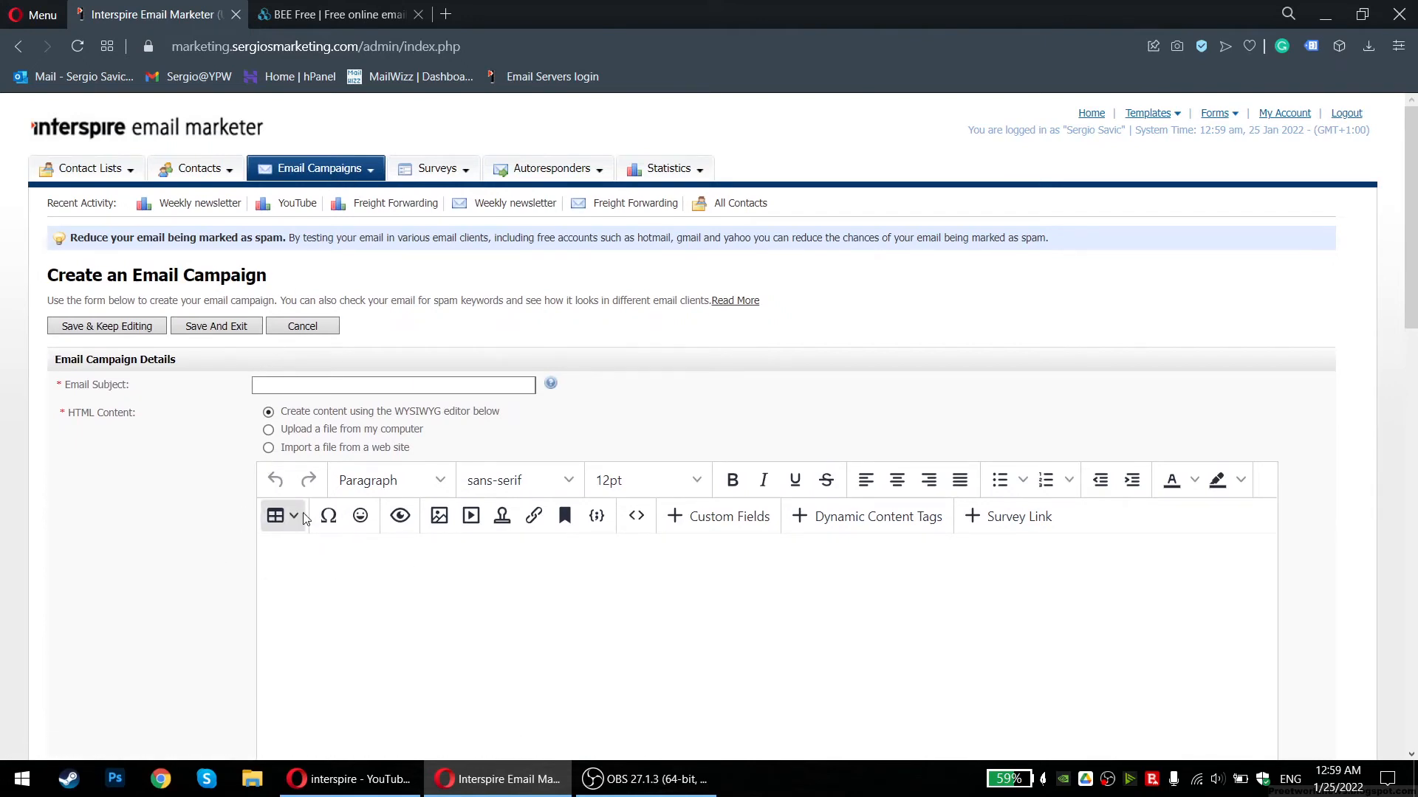
click(636, 516)
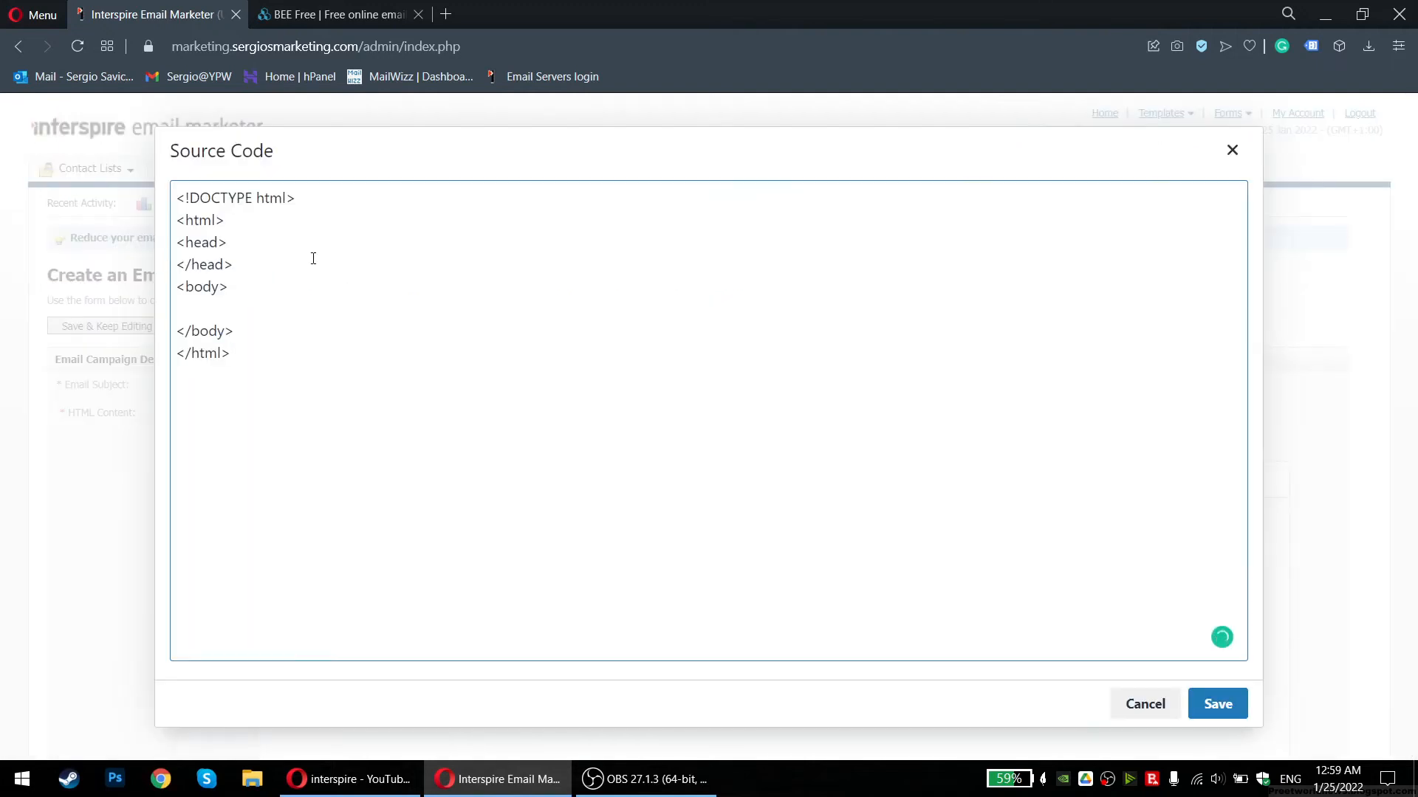
click(1242, 162)
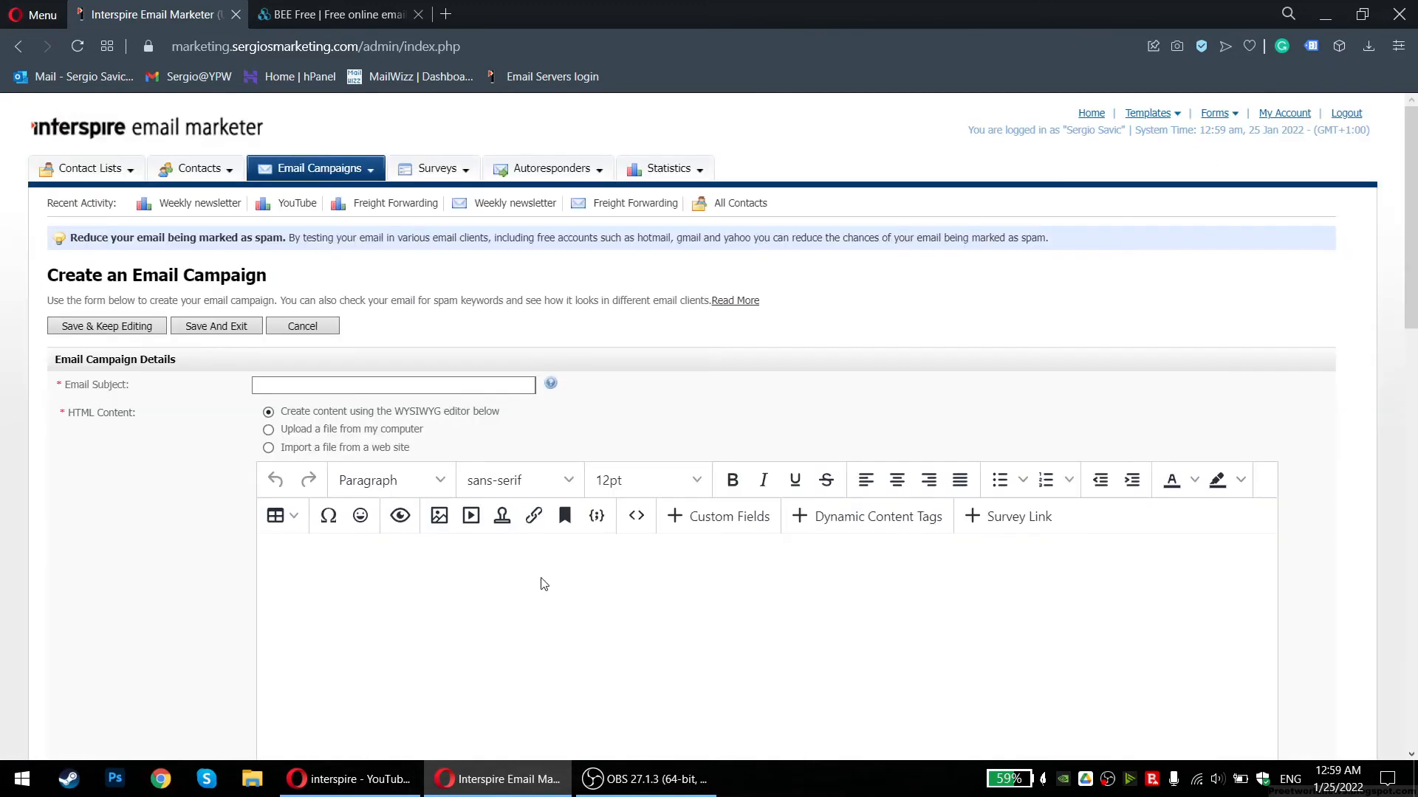
Reopen the HTML source, put the cursor after <head>, and close it unchanged
click(636, 517)
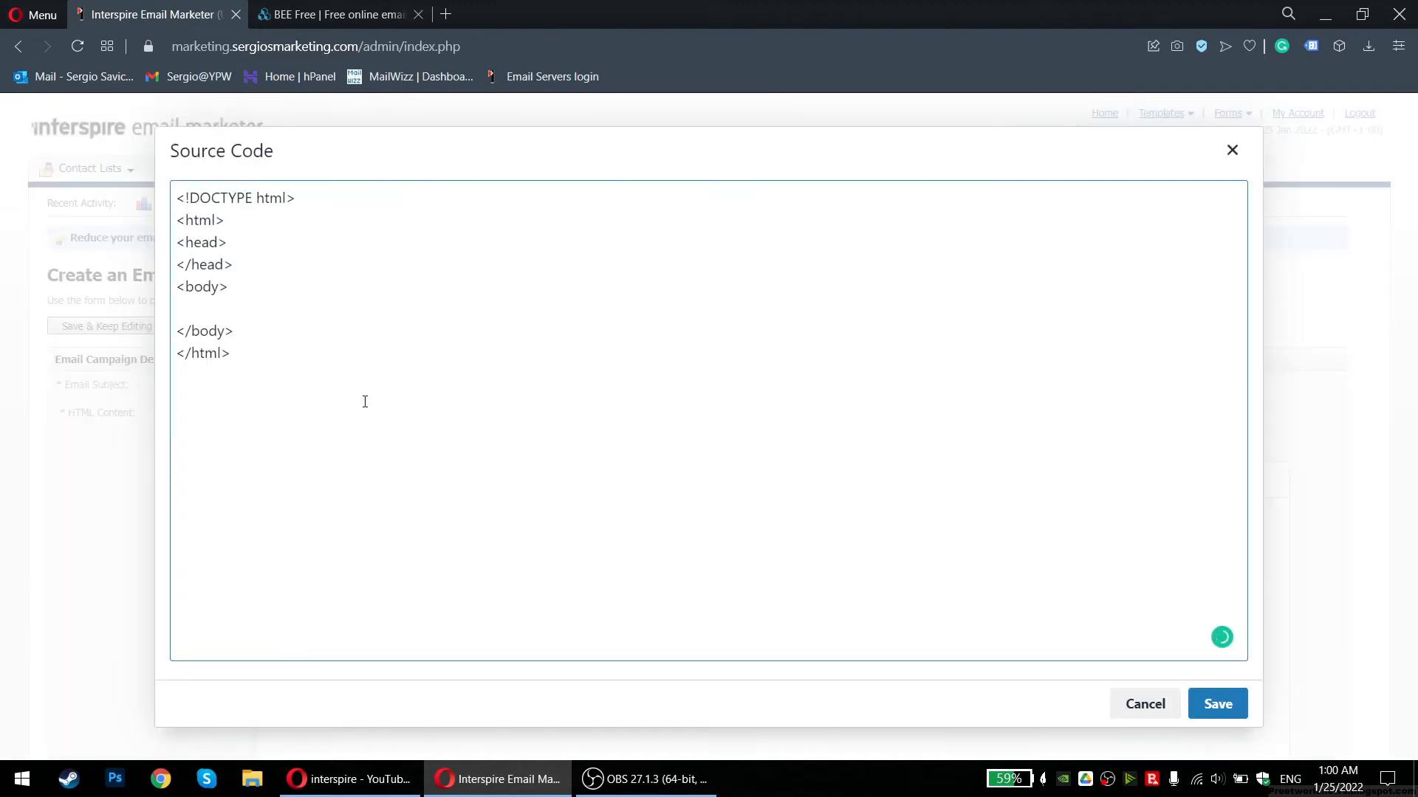
drag(314, 366, 275, 234)
click(275, 234)
click(1233, 149)
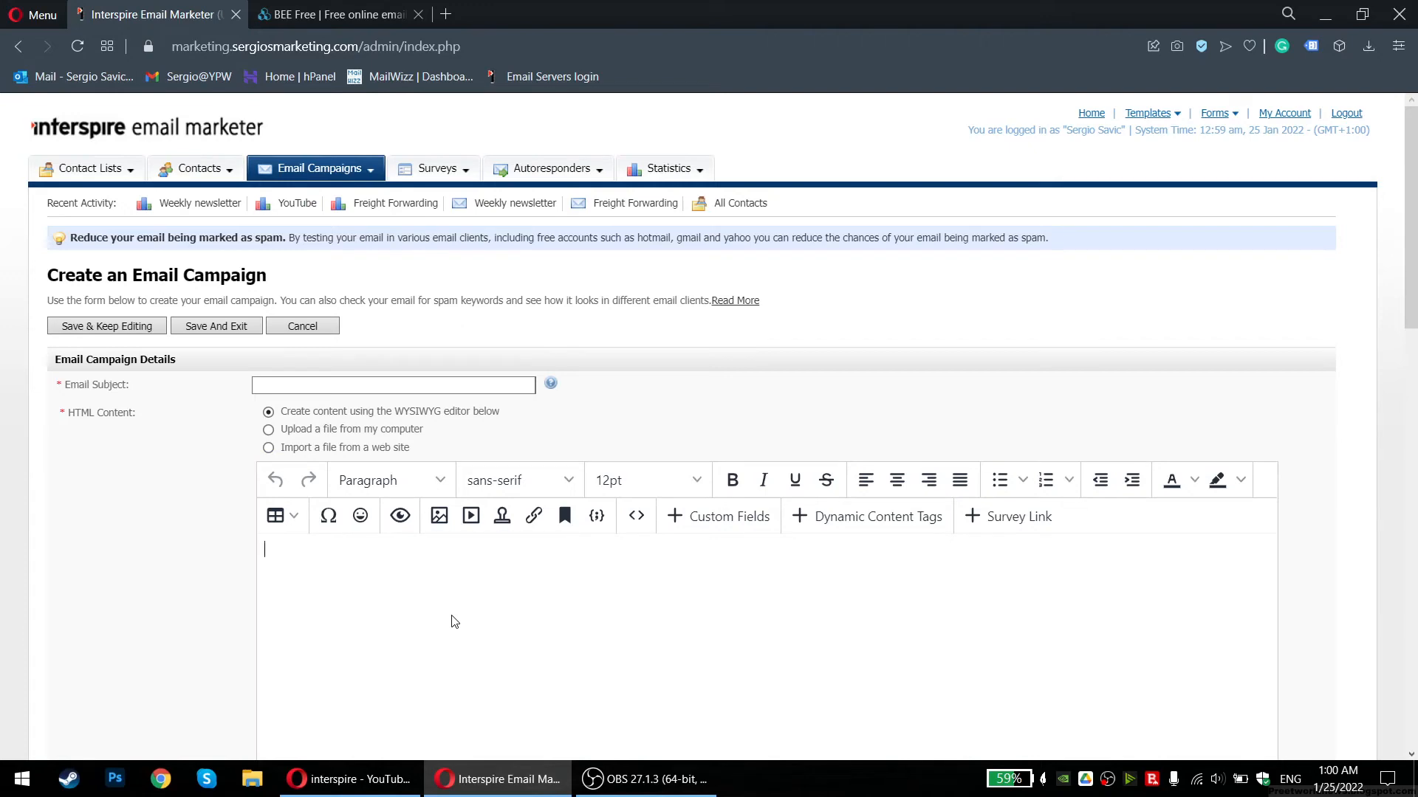
Set the campaign's HTML content to 'Upload a file from my computer' and go to BEE Free
click(314, 433)
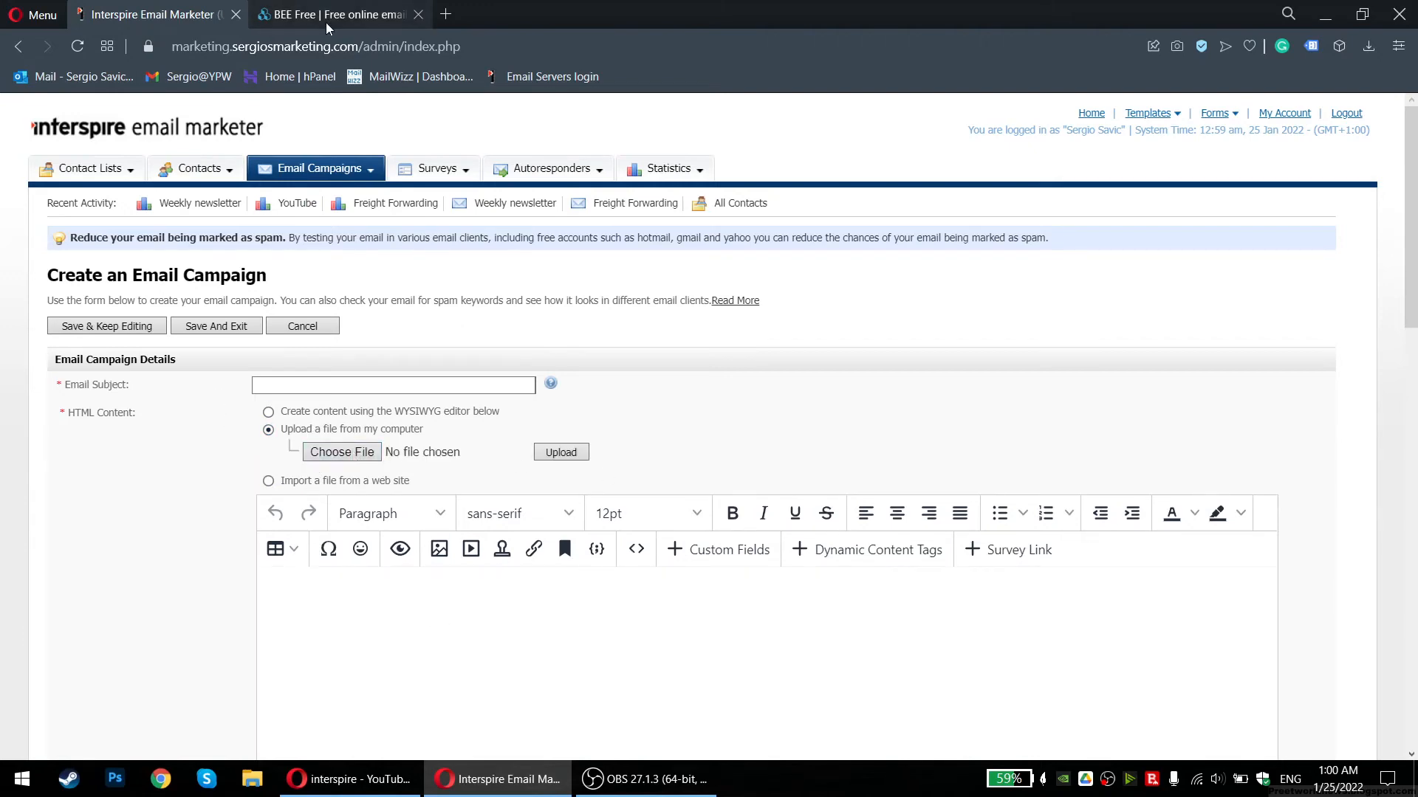
click(327, 14)
scroll(734, 452, down, 8)
scroll(735, 453, up, 8)
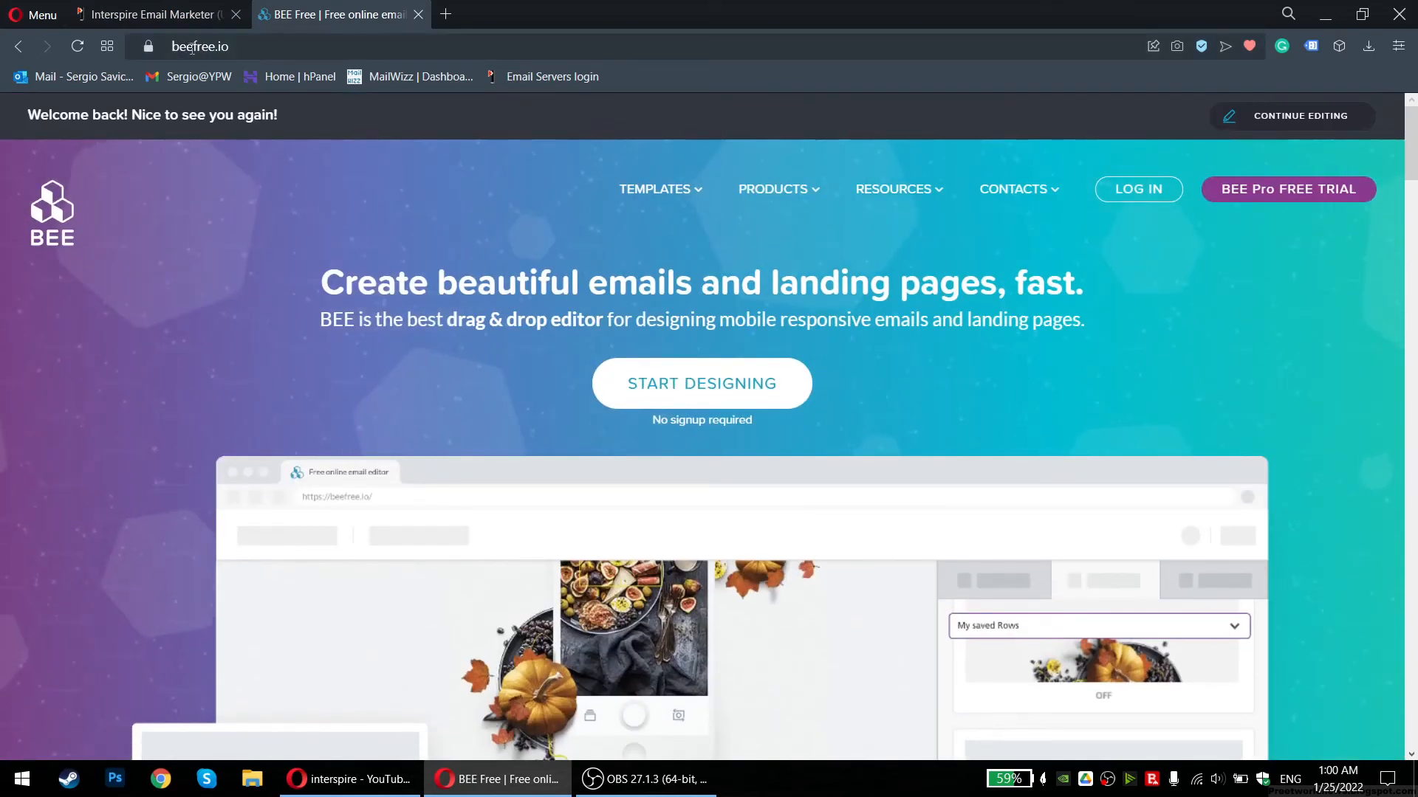
Browse BEE Free's Email Templates gallery to the Financial Year in Review template card
scroll(421, 320, down, 7)
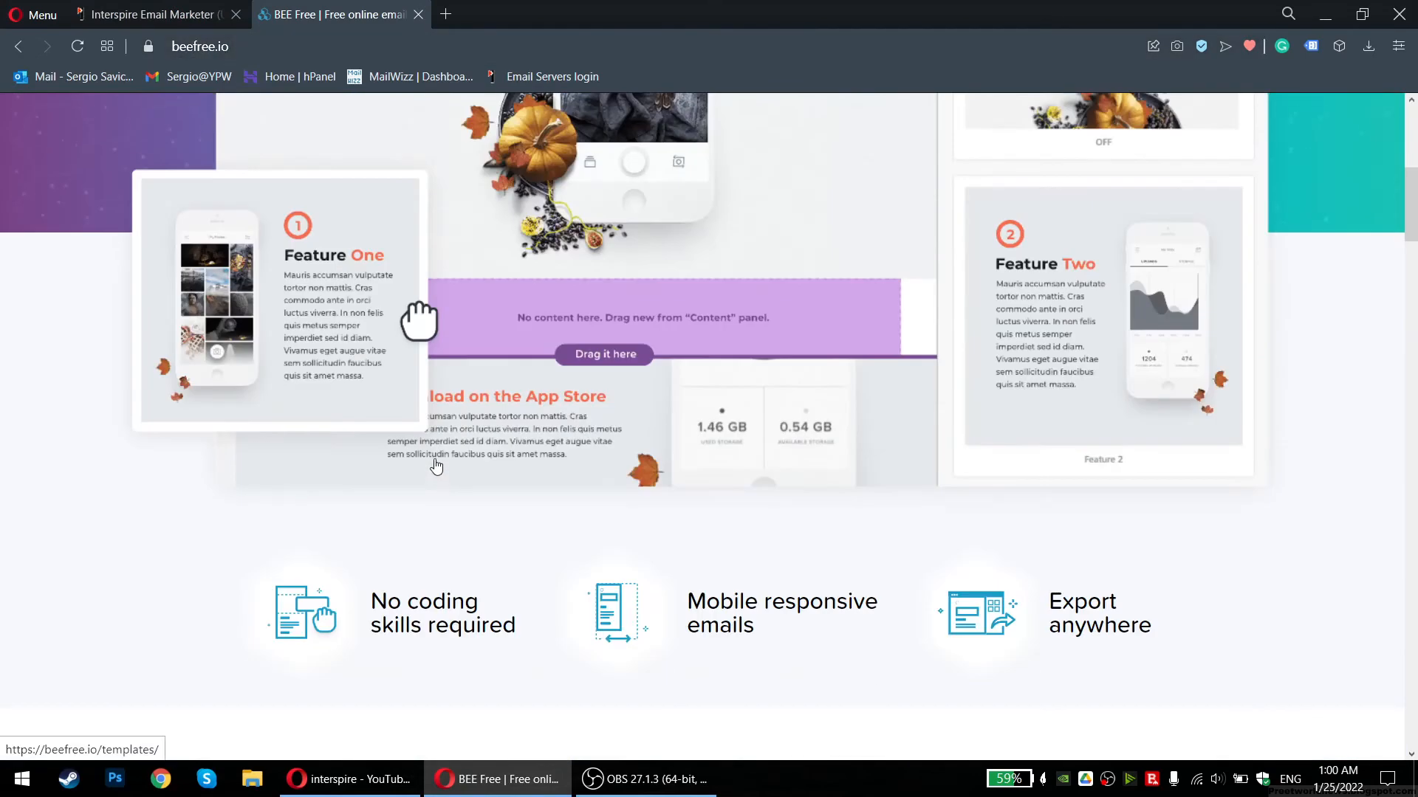
scroll(421, 329, up, 6)
scroll(689, 311, up, 1)
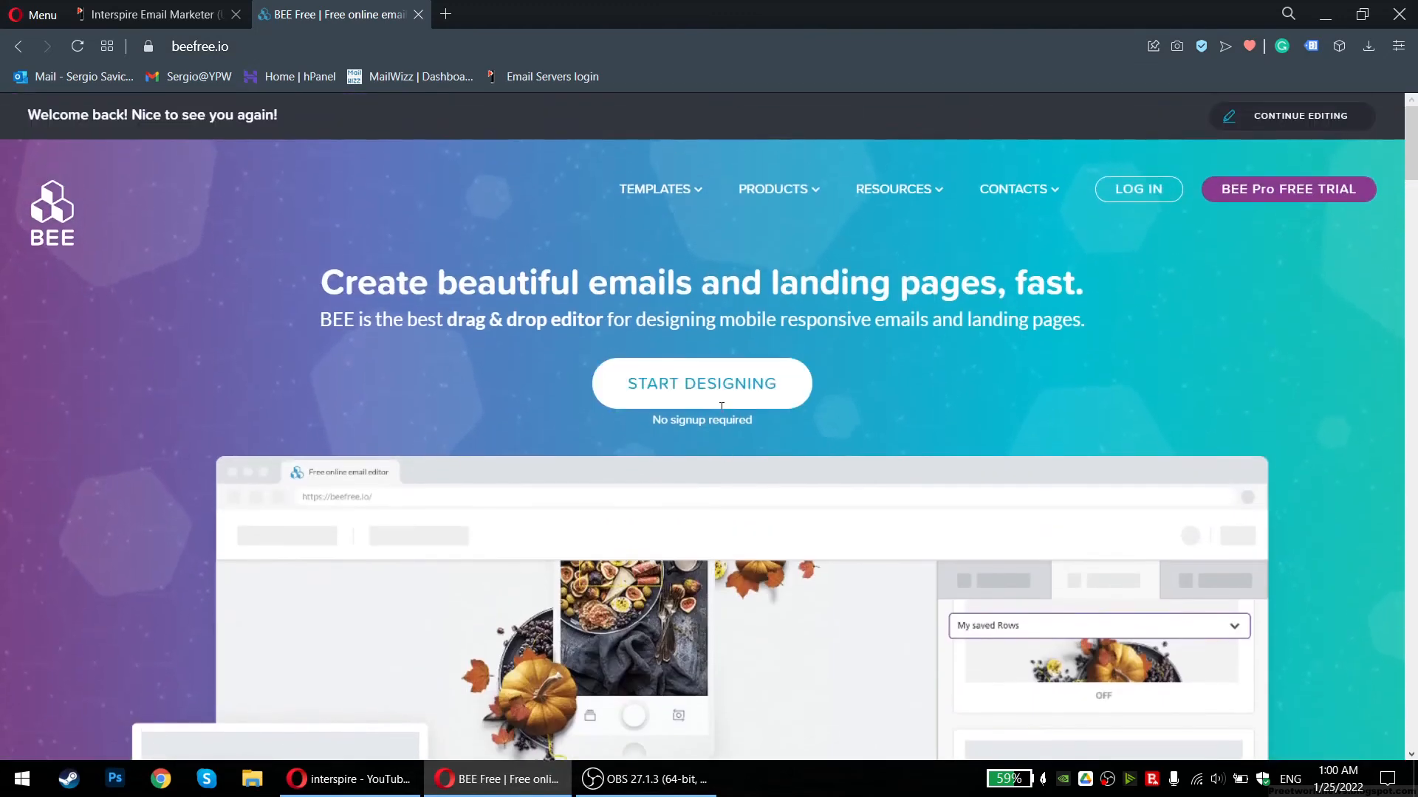
mouse_move(665, 181)
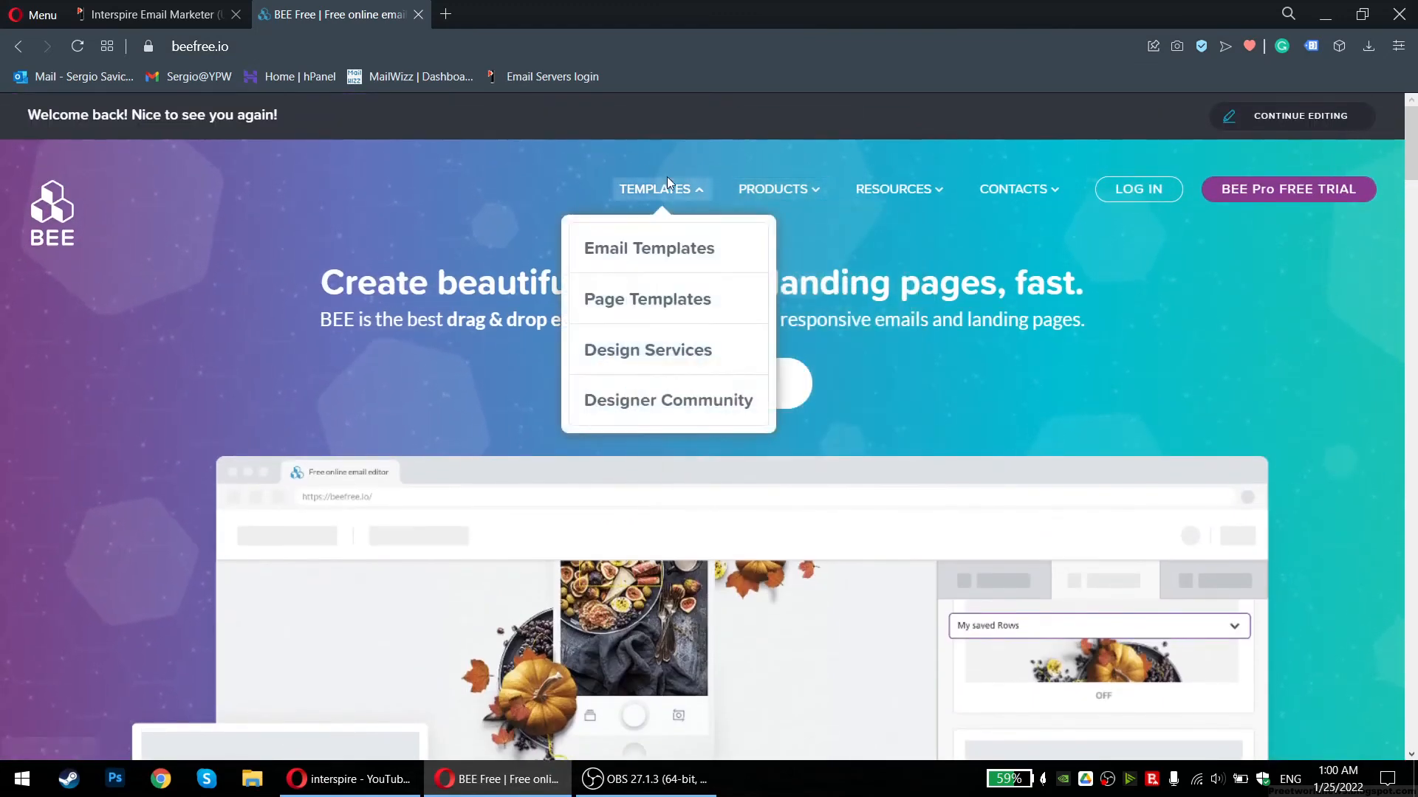
click(669, 251)
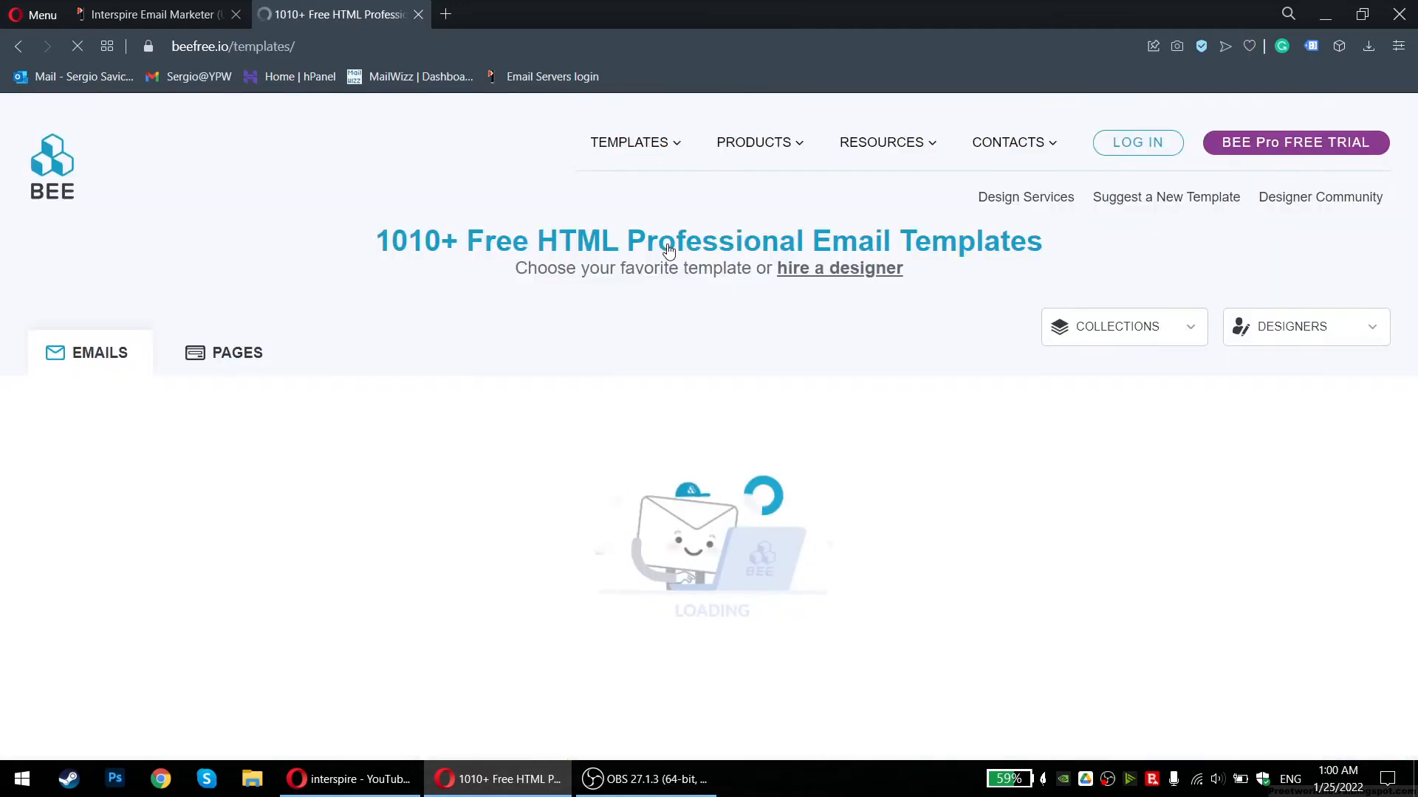
scroll(640, 253, down, 5)
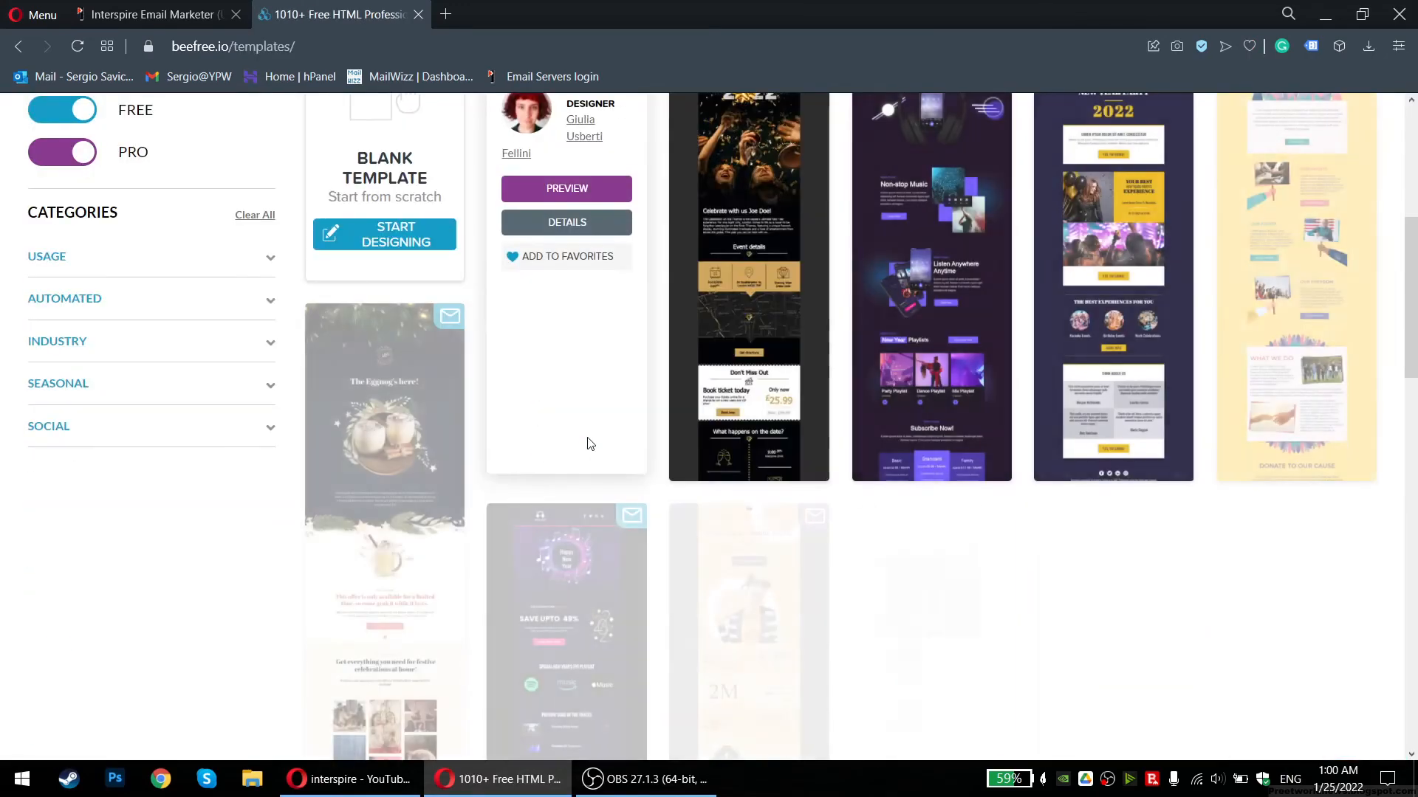
scroll(589, 443, up, 3)
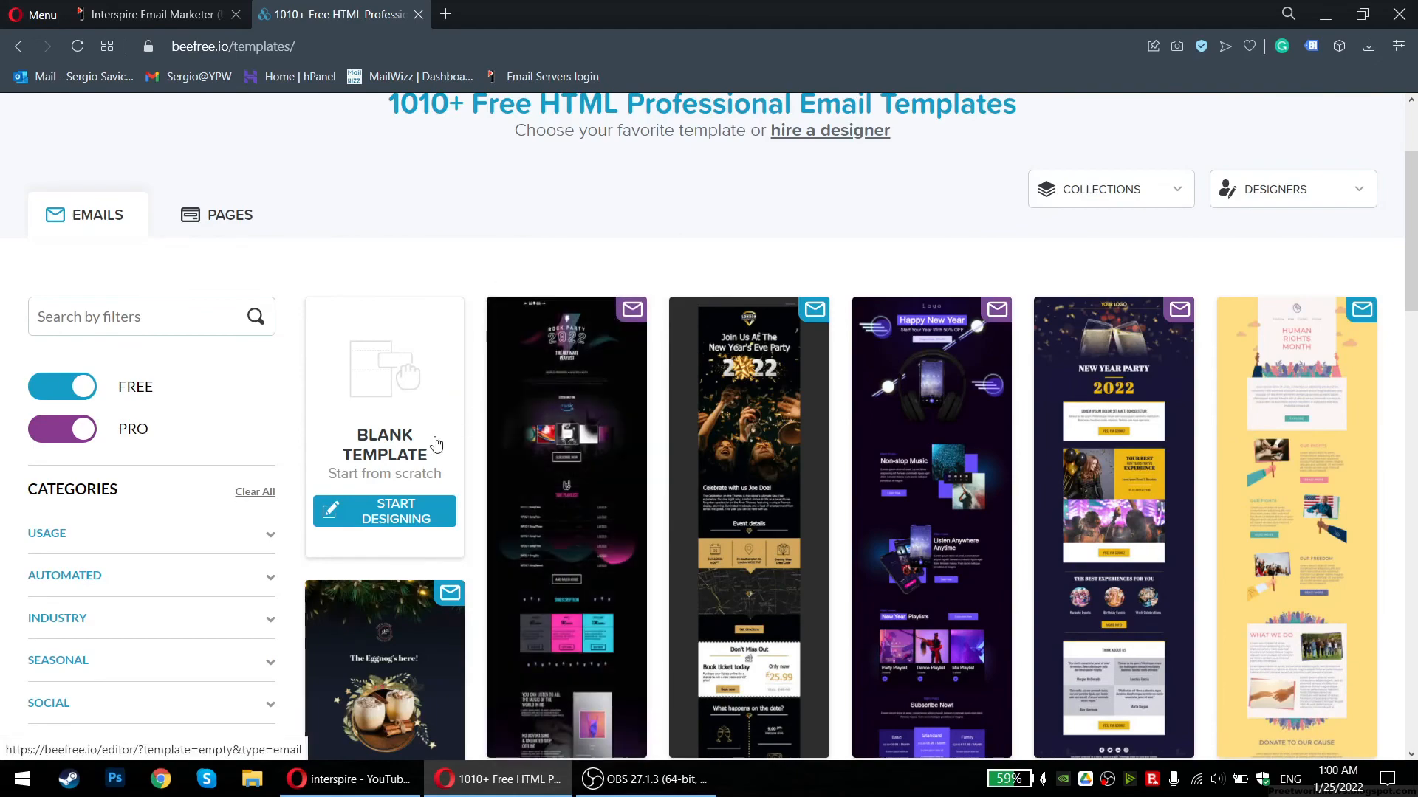
scroll(436, 443, down, 5)
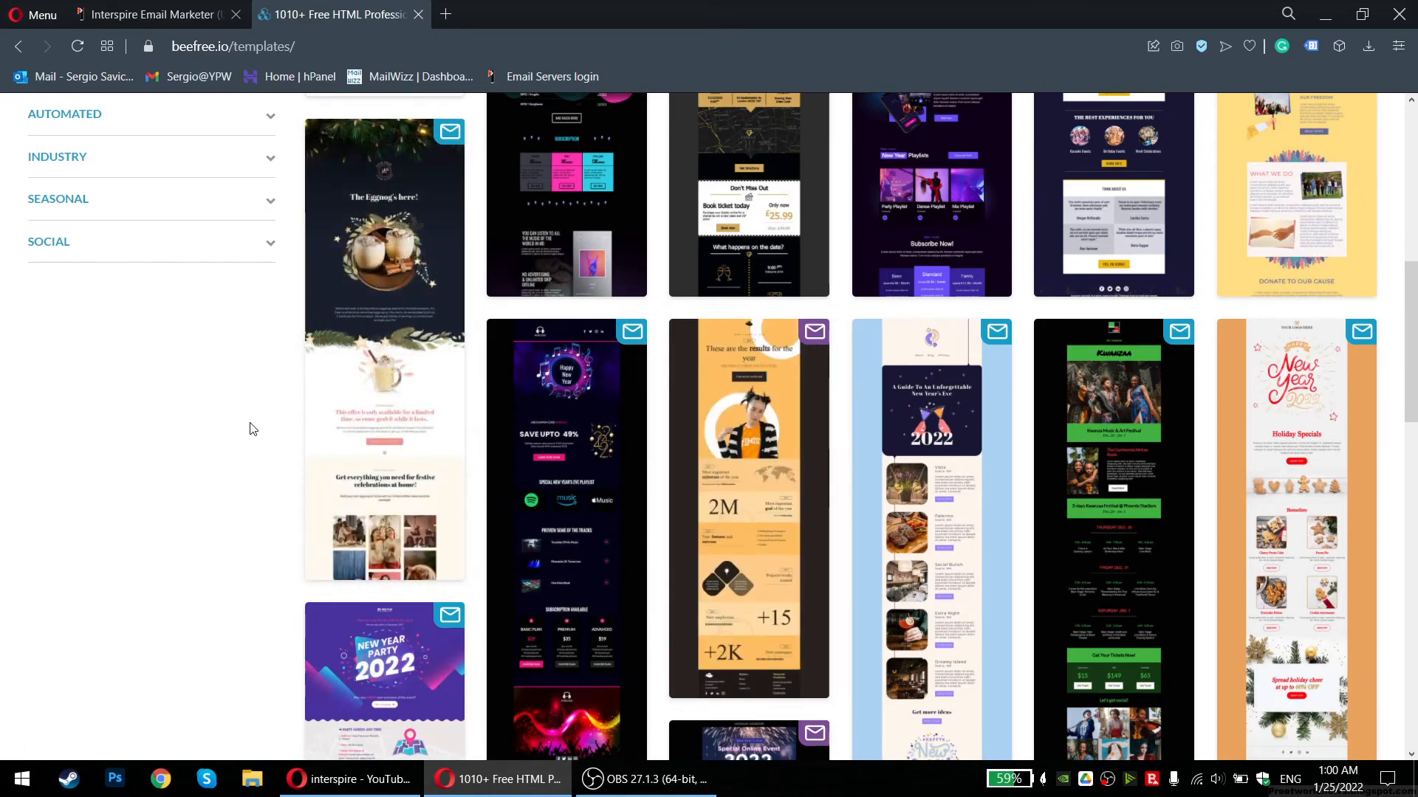
mouse_move(813, 335)
scroll(881, 493, down, 5)
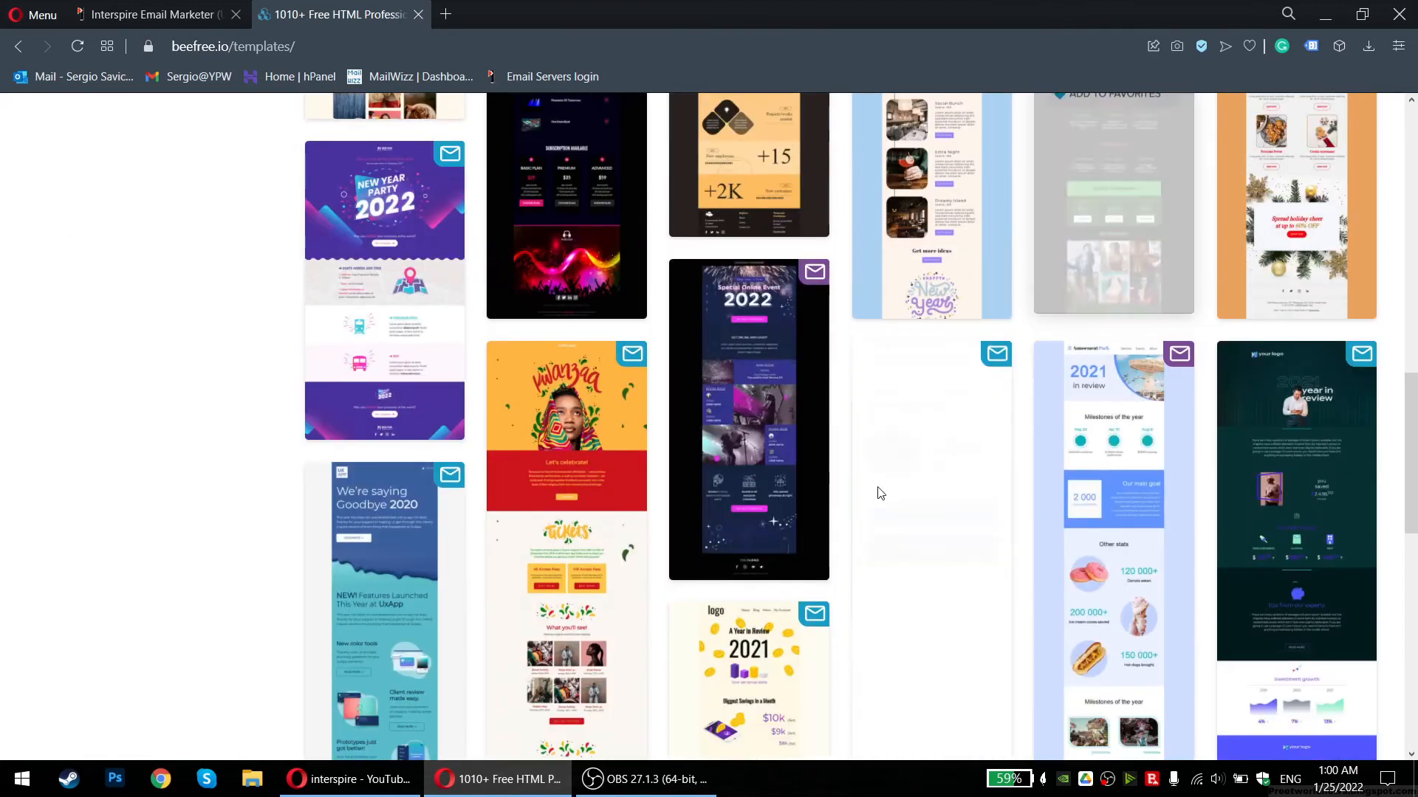
scroll(329, 490, down, 3)
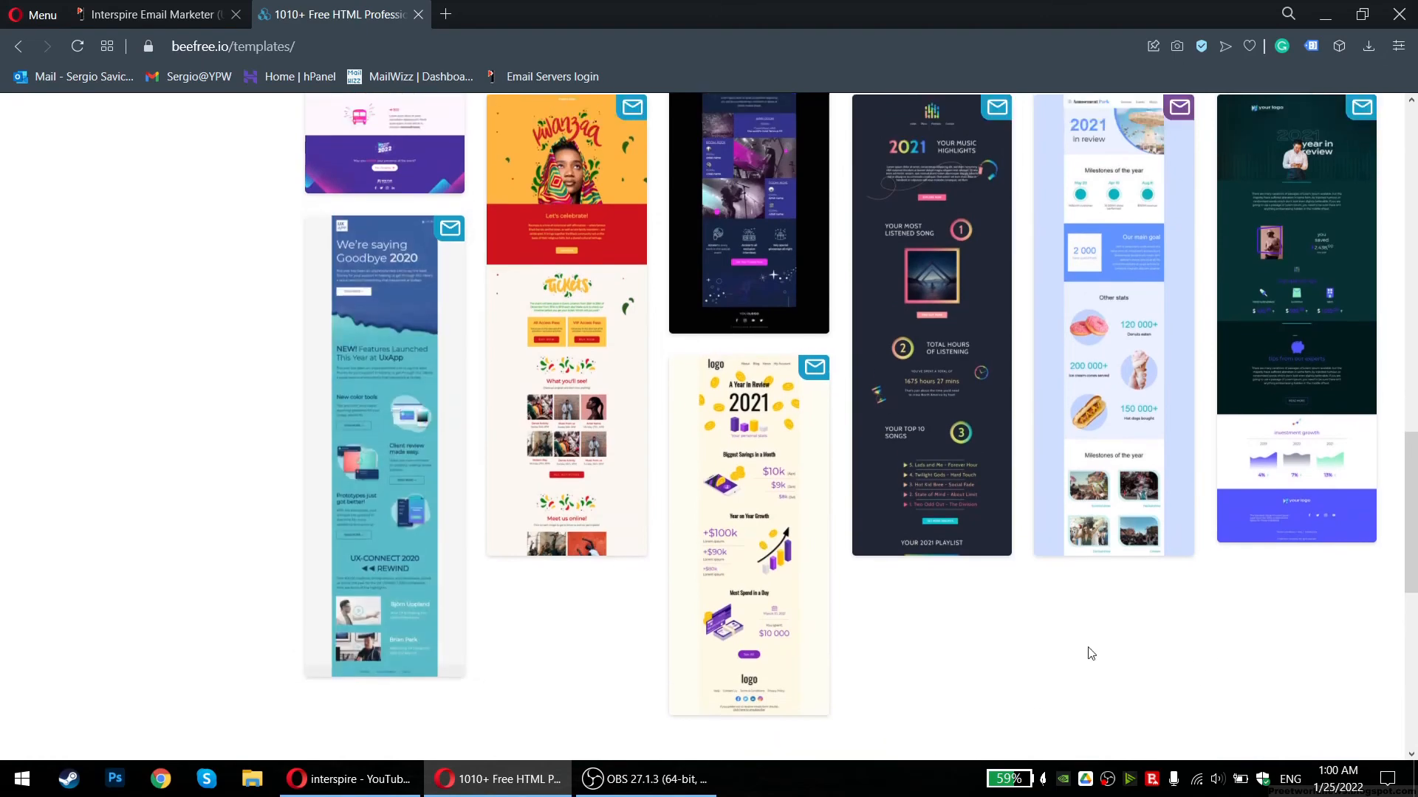
scroll(1091, 653, up, 2)
Open the Financial Year in Review template in the editor and delete its hero image
mouse_move(1301, 437)
click(1302, 437)
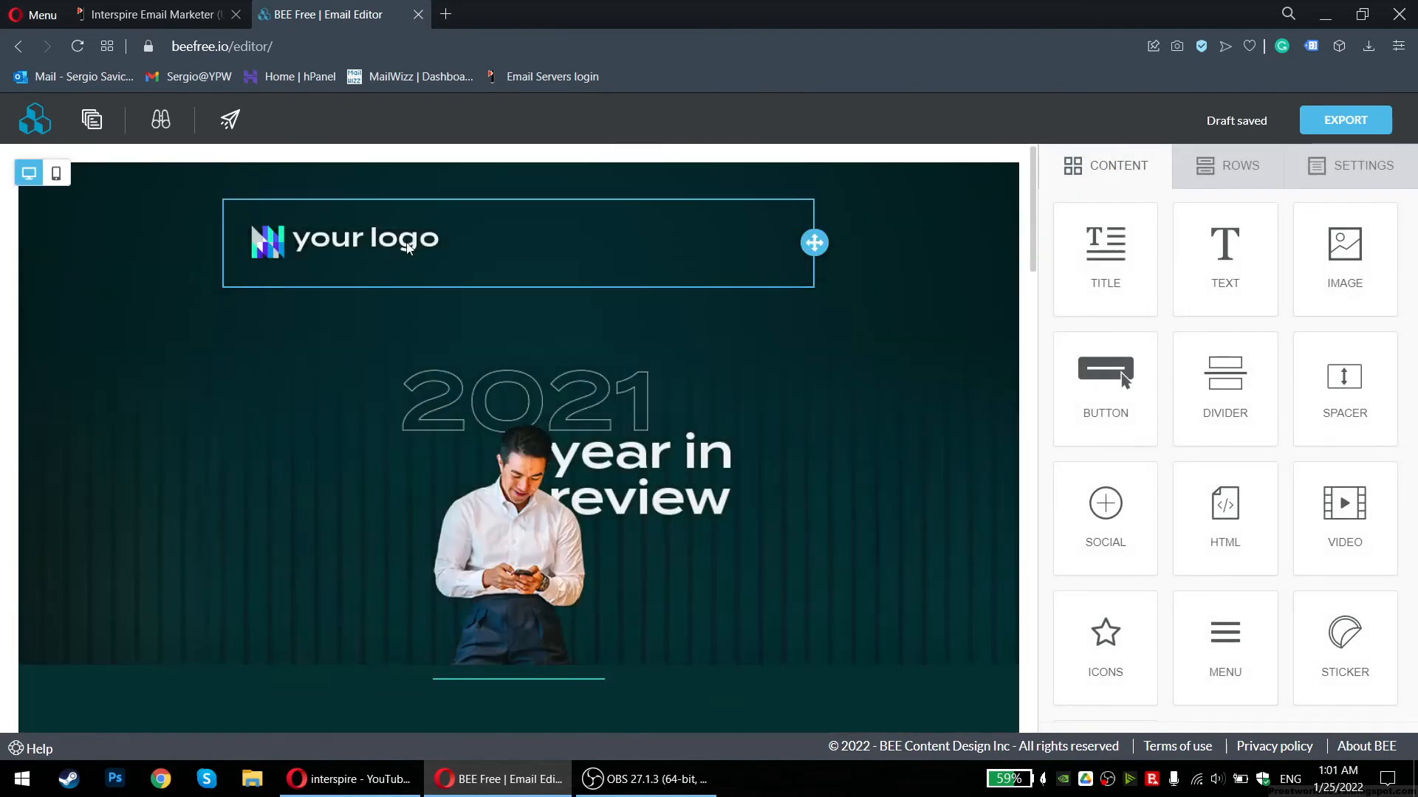
click(403, 247)
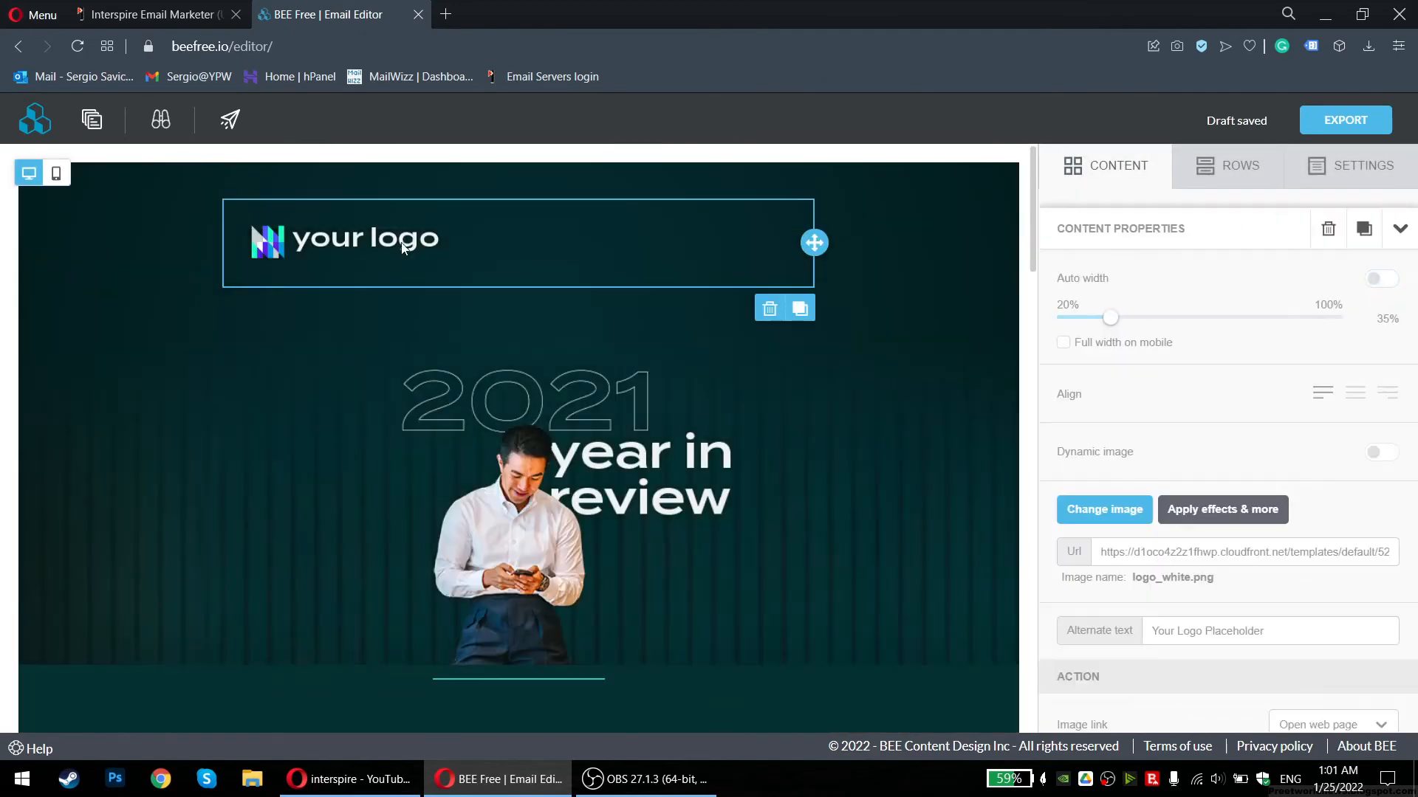
click(565, 443)
scroll(565, 423, down, 1)
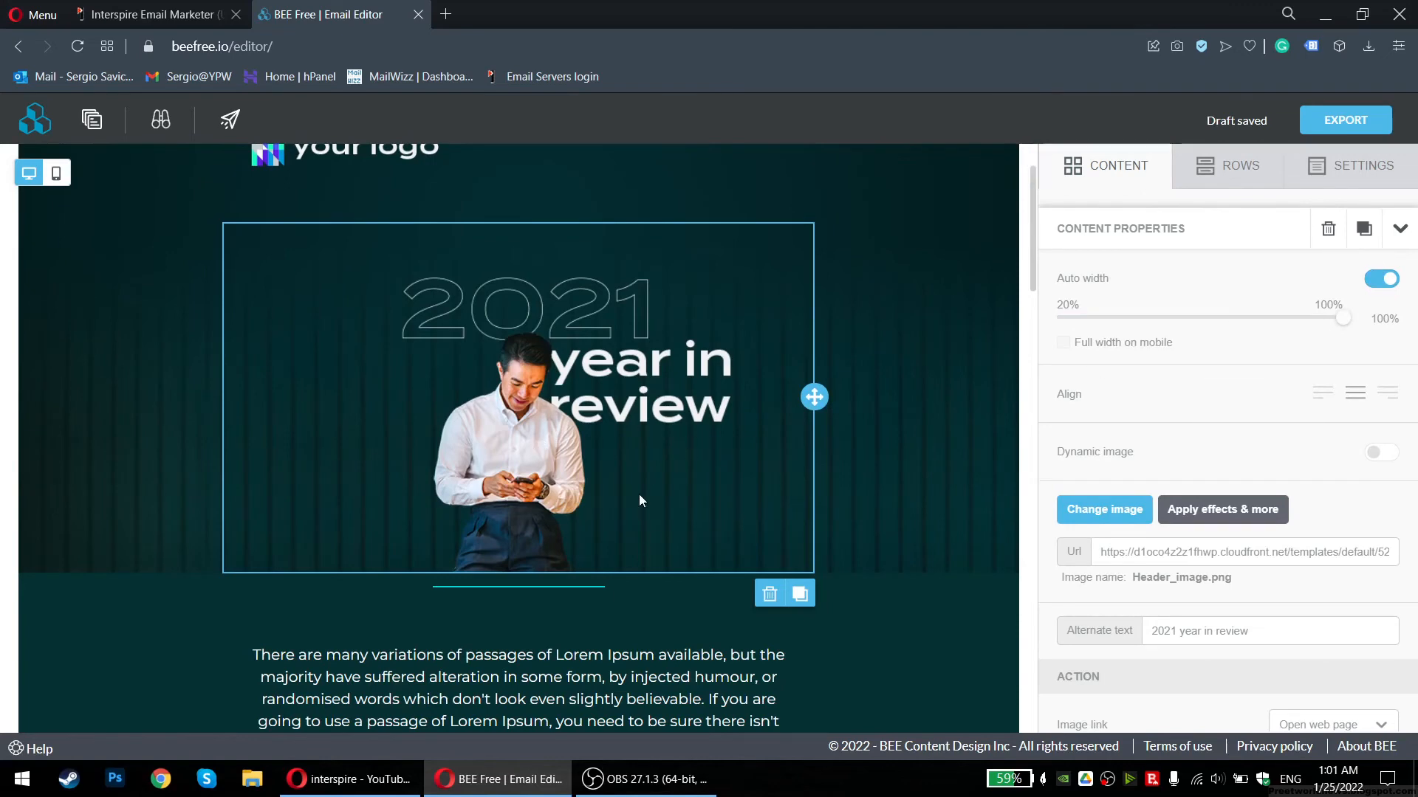
scroll(472, 408, down, 3)
click(473, 408)
scroll(497, 400, up, 3)
click(525, 383)
click(769, 594)
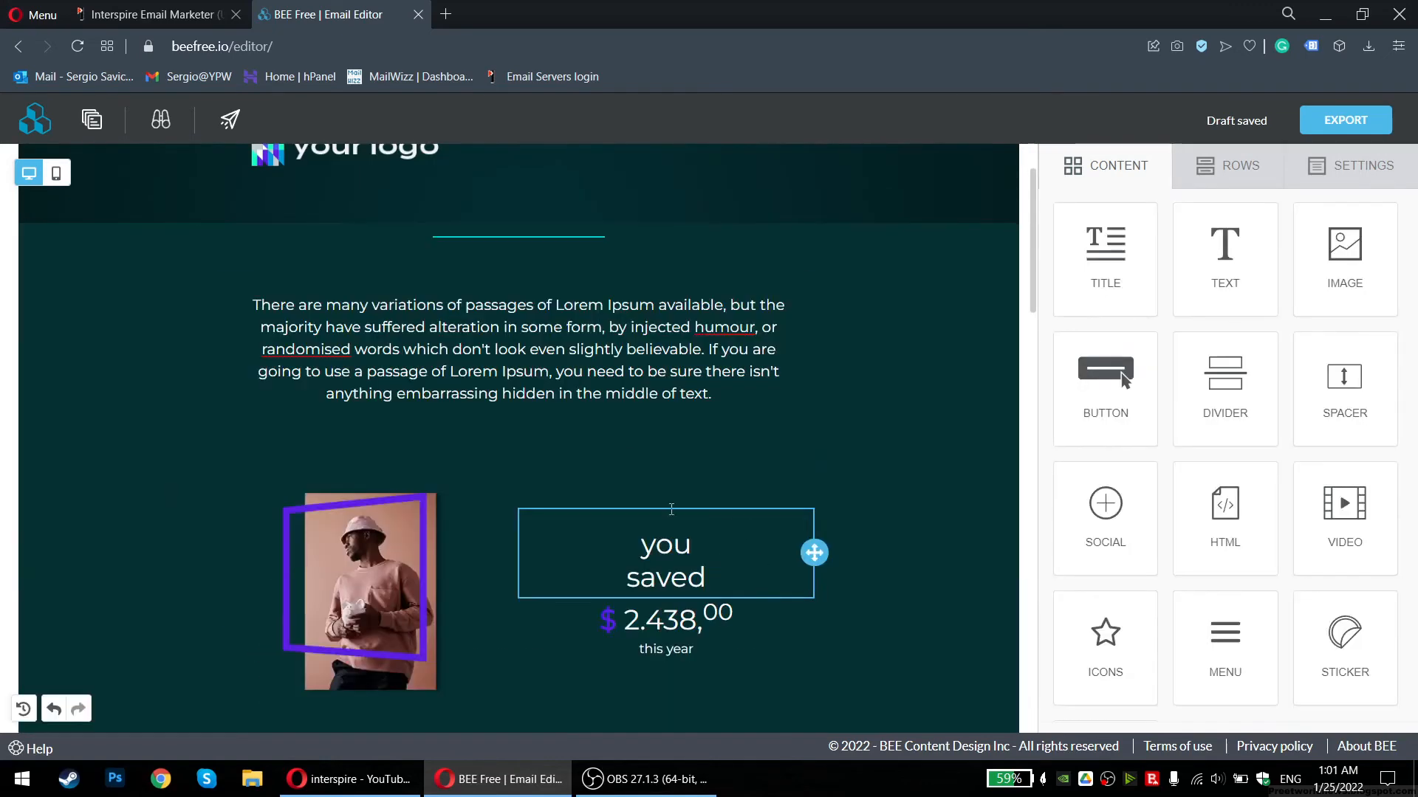
scroll(695, 548, up, 1)
Replace the intro paragraph with 'sdfsdfdsfds' and add 'sdfsf' to the you saved heading
click(413, 238)
click(506, 442)
text(sdf)
drag(683, 503, 303, 394)
text(sdfsdfdsfds)
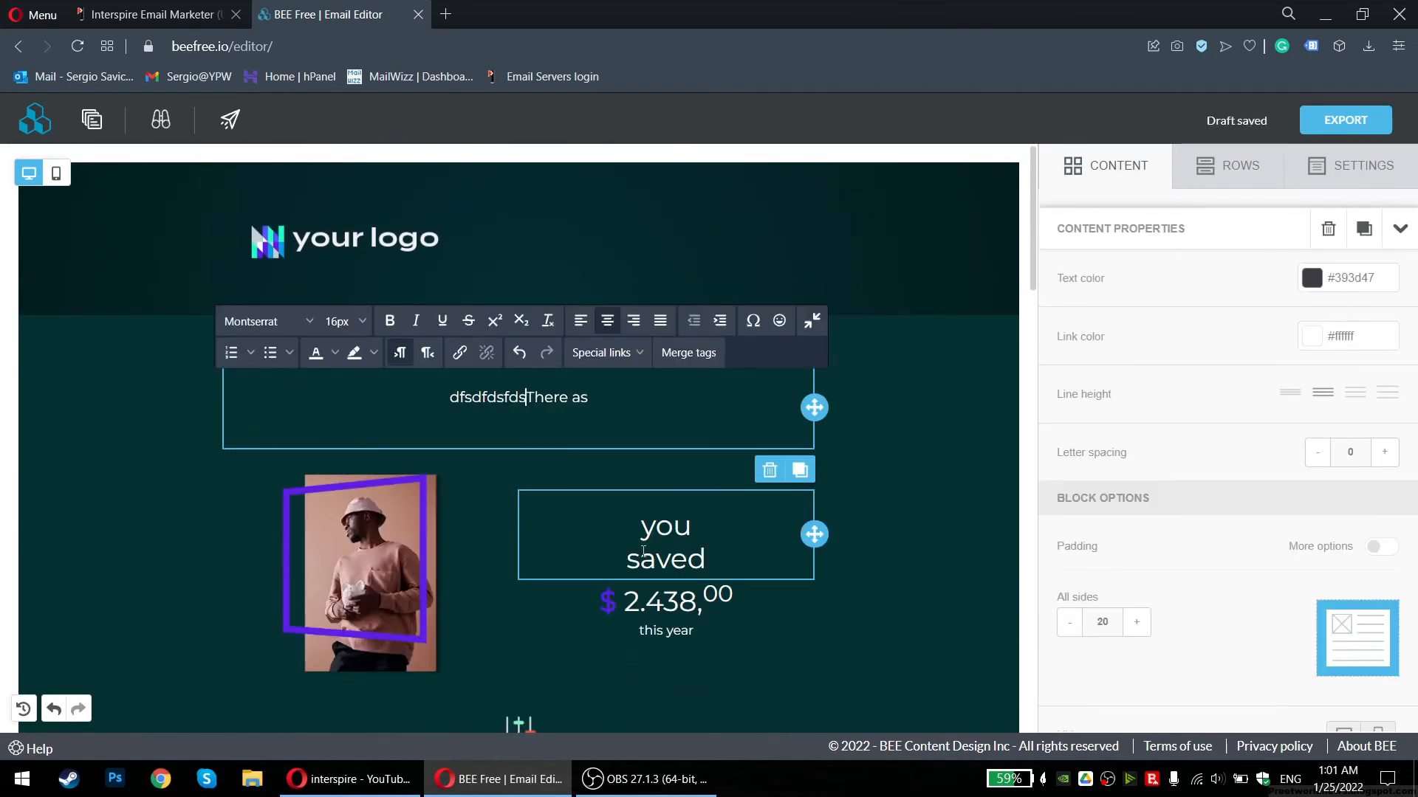
click(643, 552)
text(sdfsf)
Check the email in mobile preview, return to desktop, and open the export options
scroll(658, 561, down, 12)
scroll(652, 524, up, 4)
scroll(644, 481, down, 11)
scroll(641, 484, up, 7)
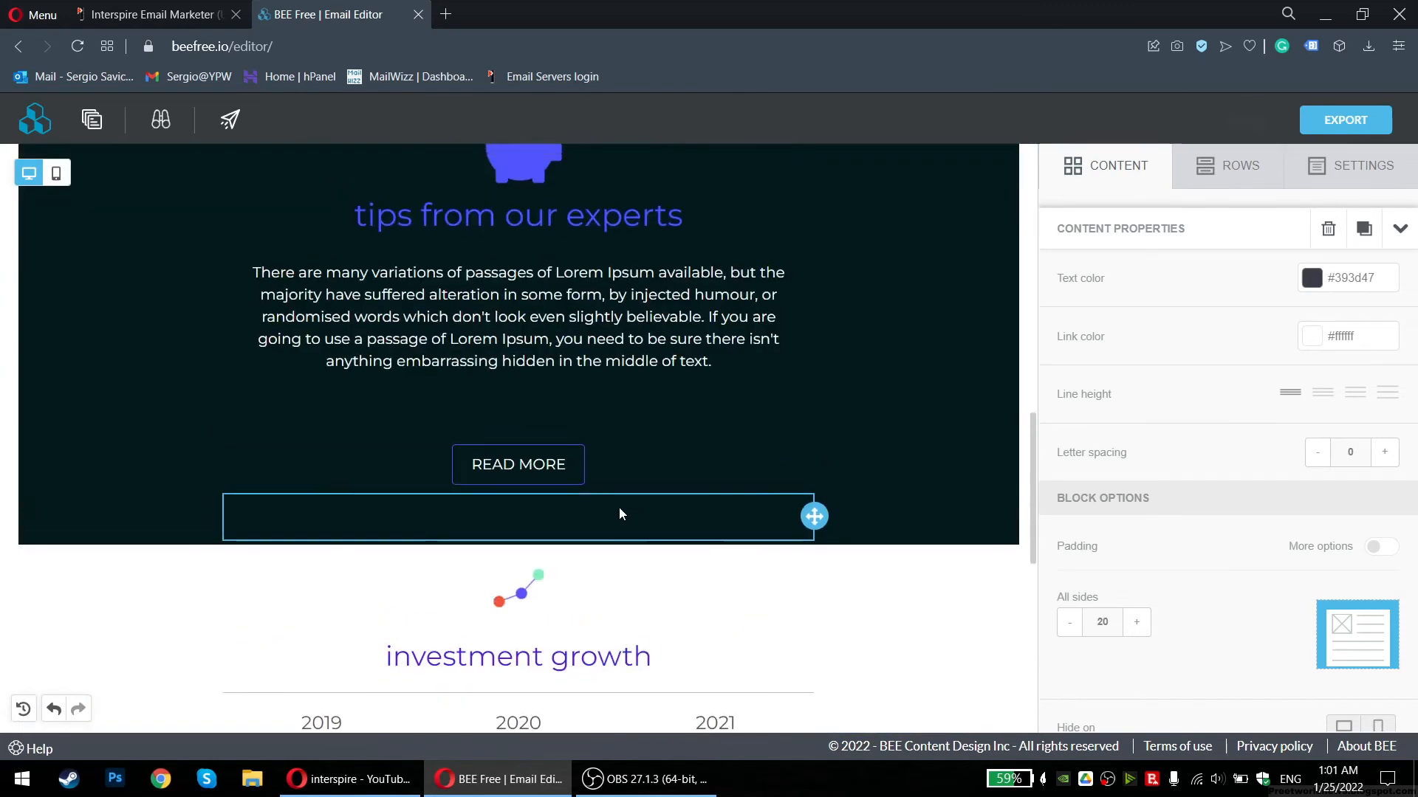
scroll(619, 507, up, 12)
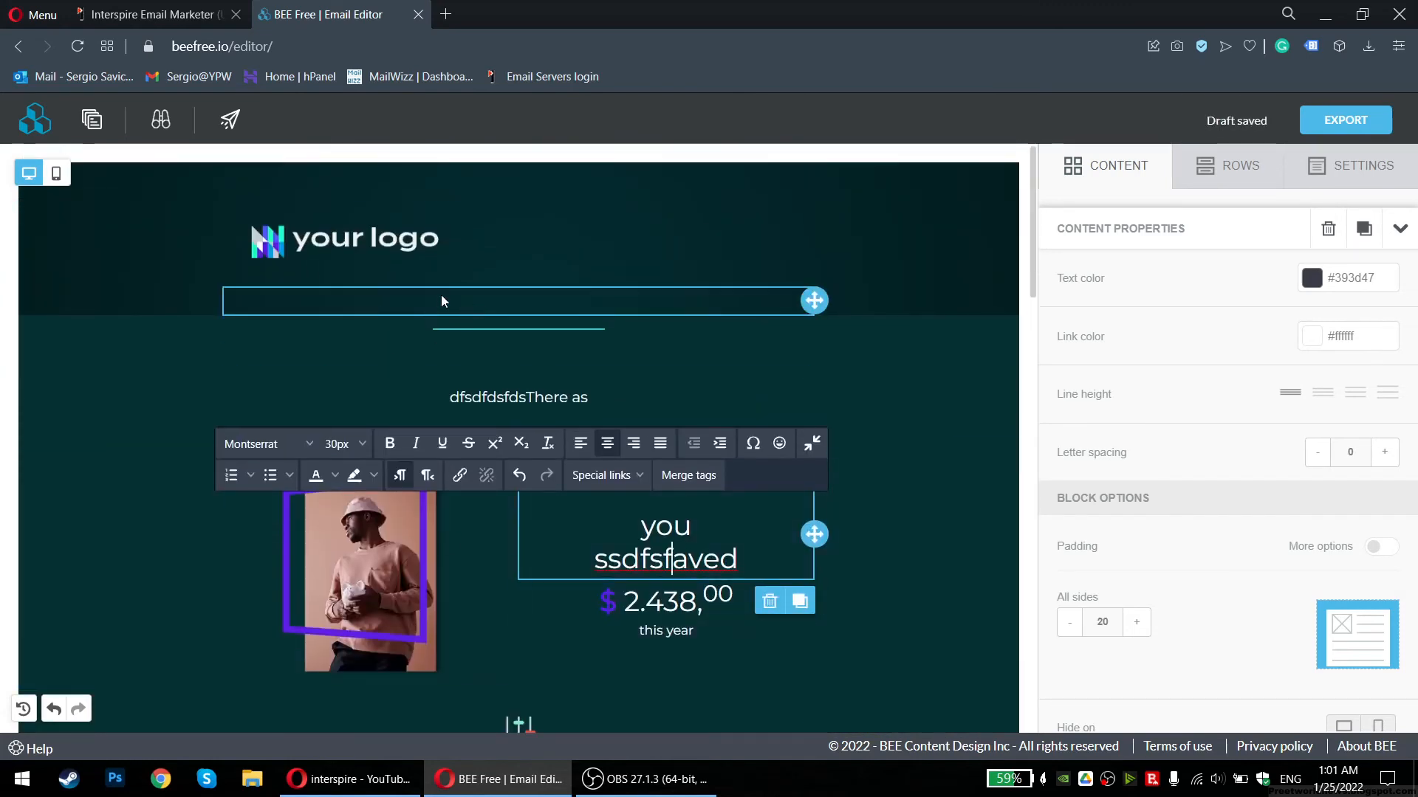
click(56, 173)
scroll(465, 340, down, 1)
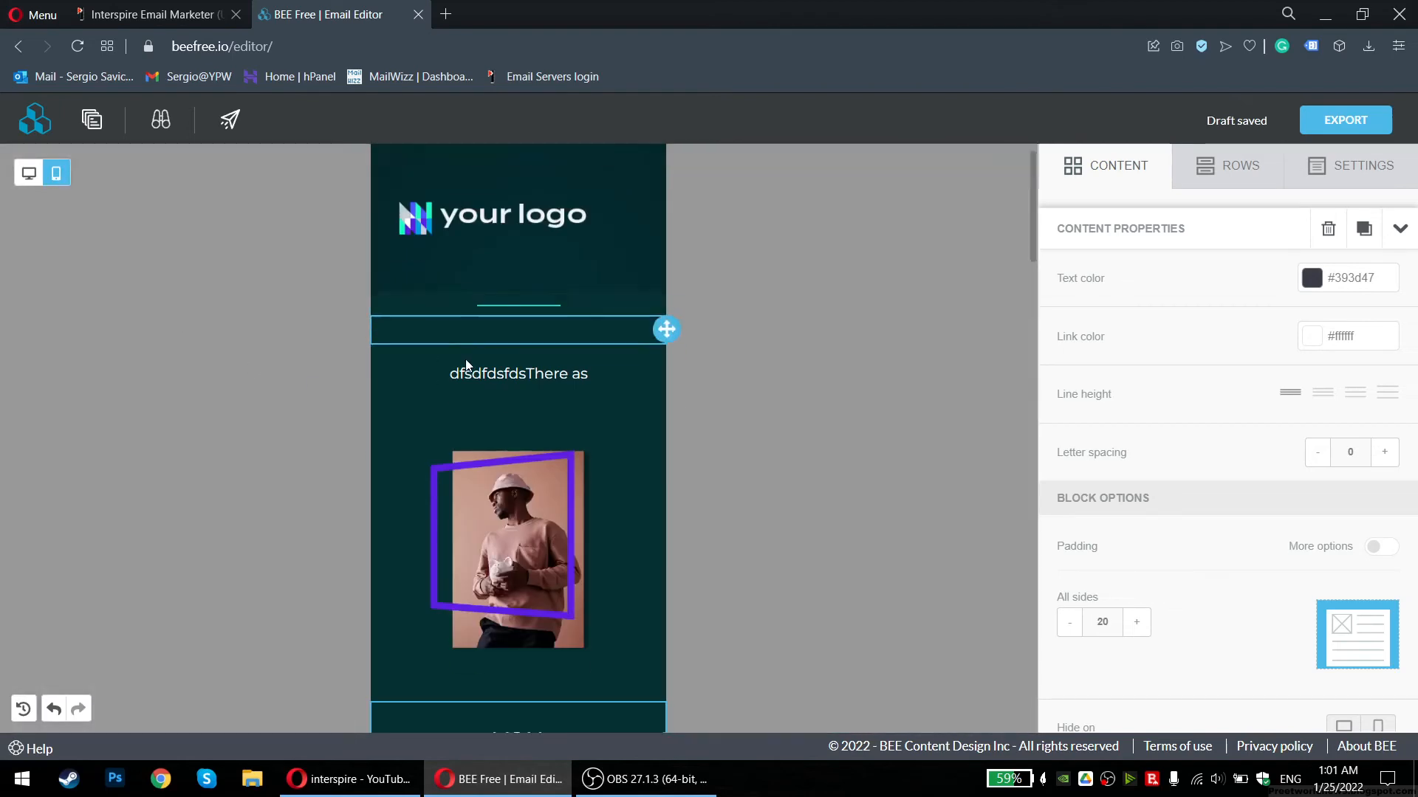
scroll(465, 359, down, 20)
scroll(306, 443, down, 5)
scroll(305, 443, up, 15)
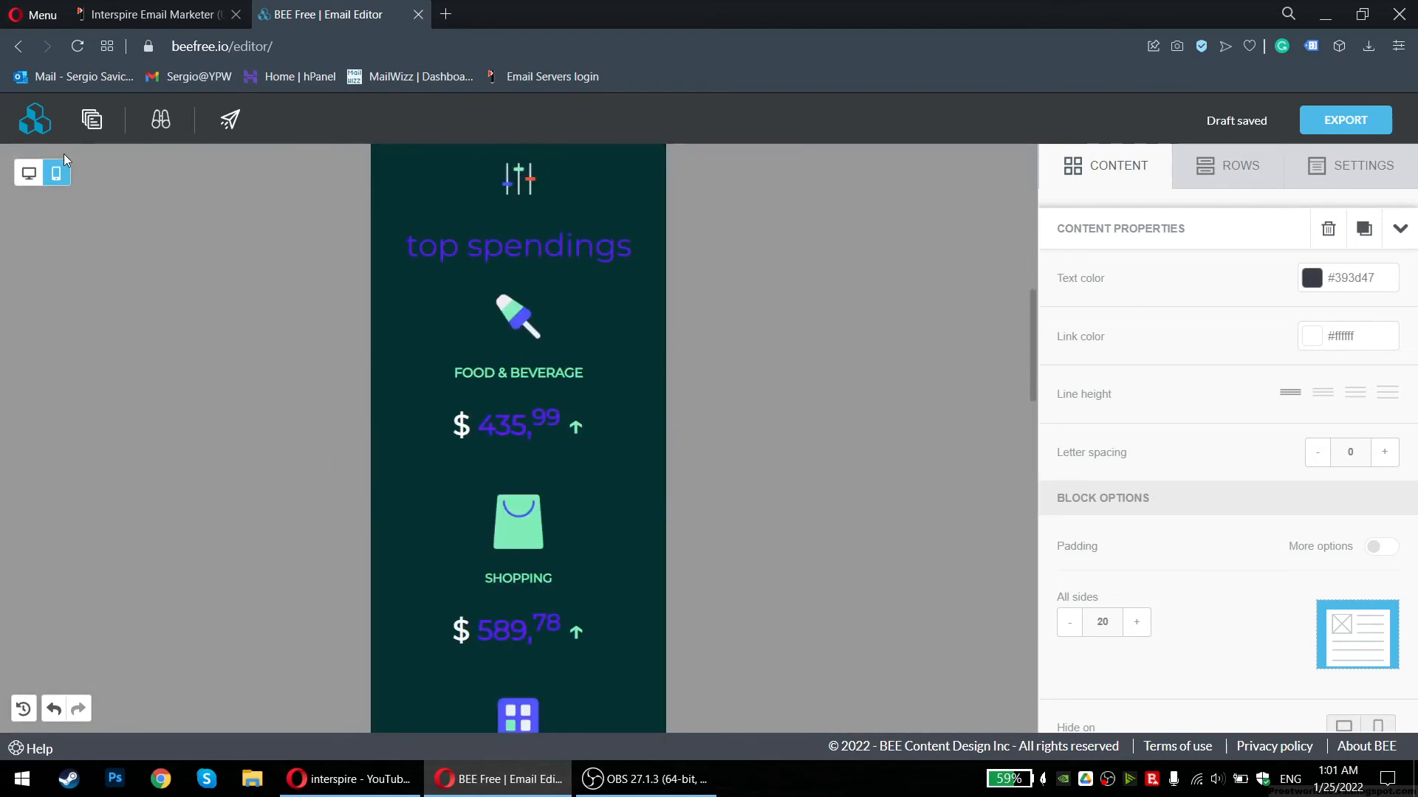
click(29, 173)
scroll(459, 379, up, 4)
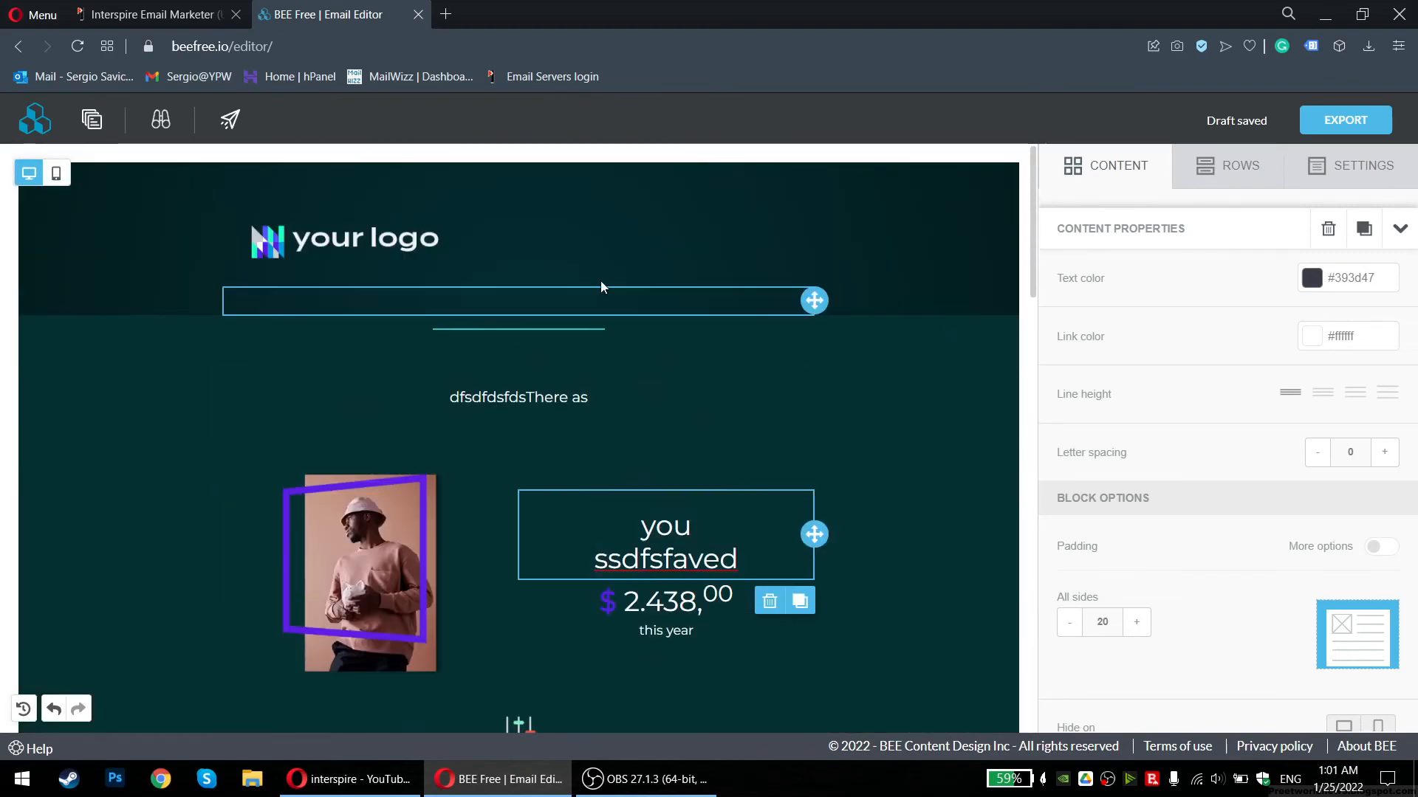
click(1364, 131)
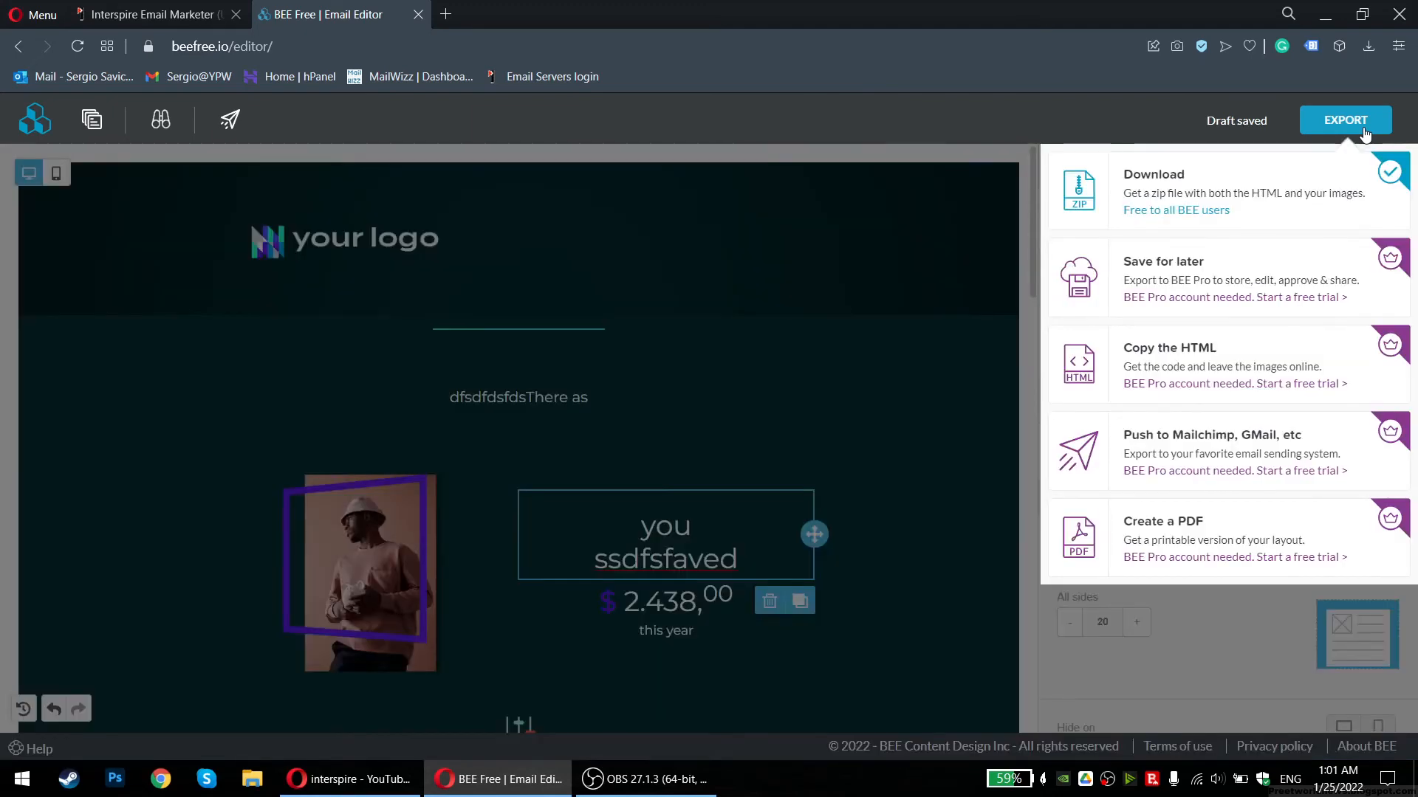
Download the edited email as a zip file and dismiss the download popup
click(1179, 193)
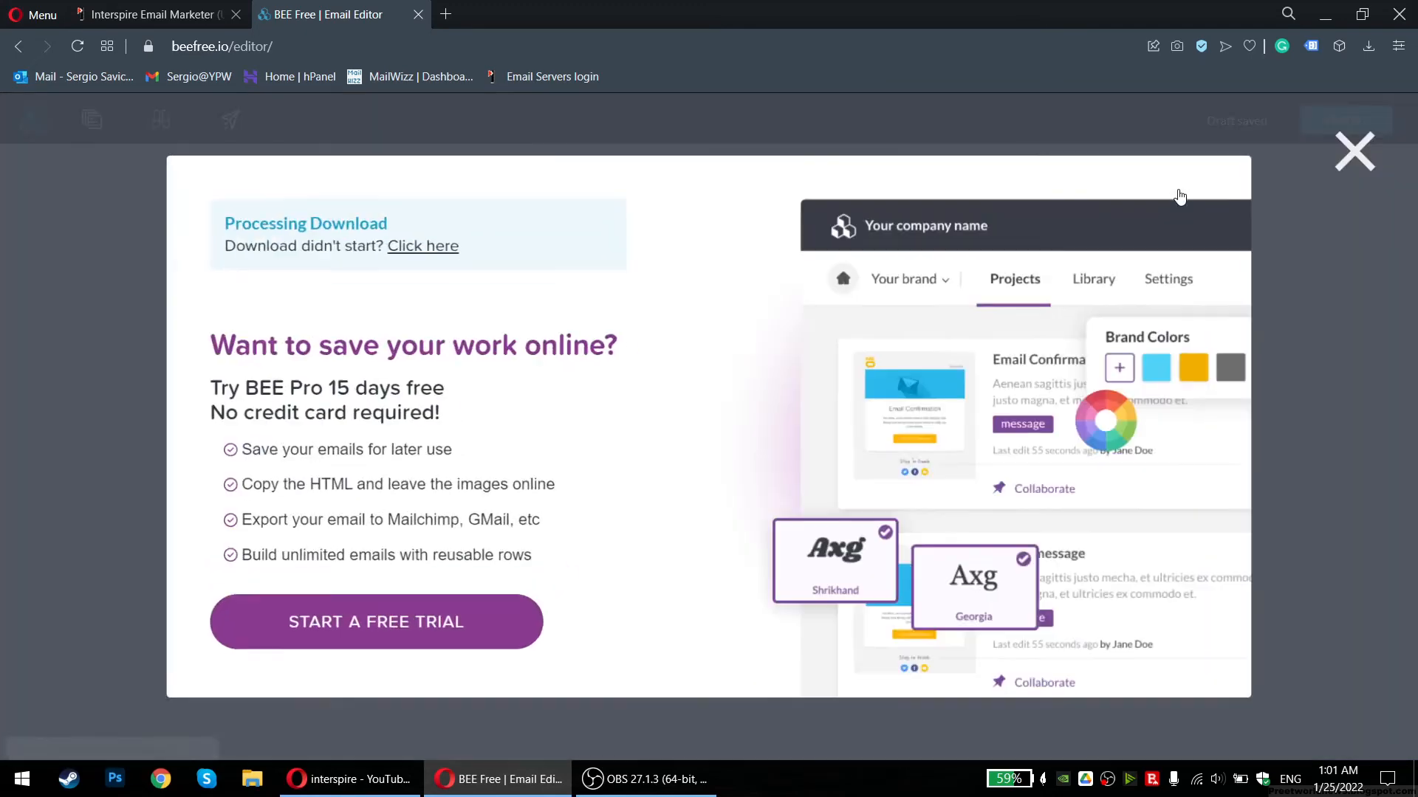
click(1352, 155)
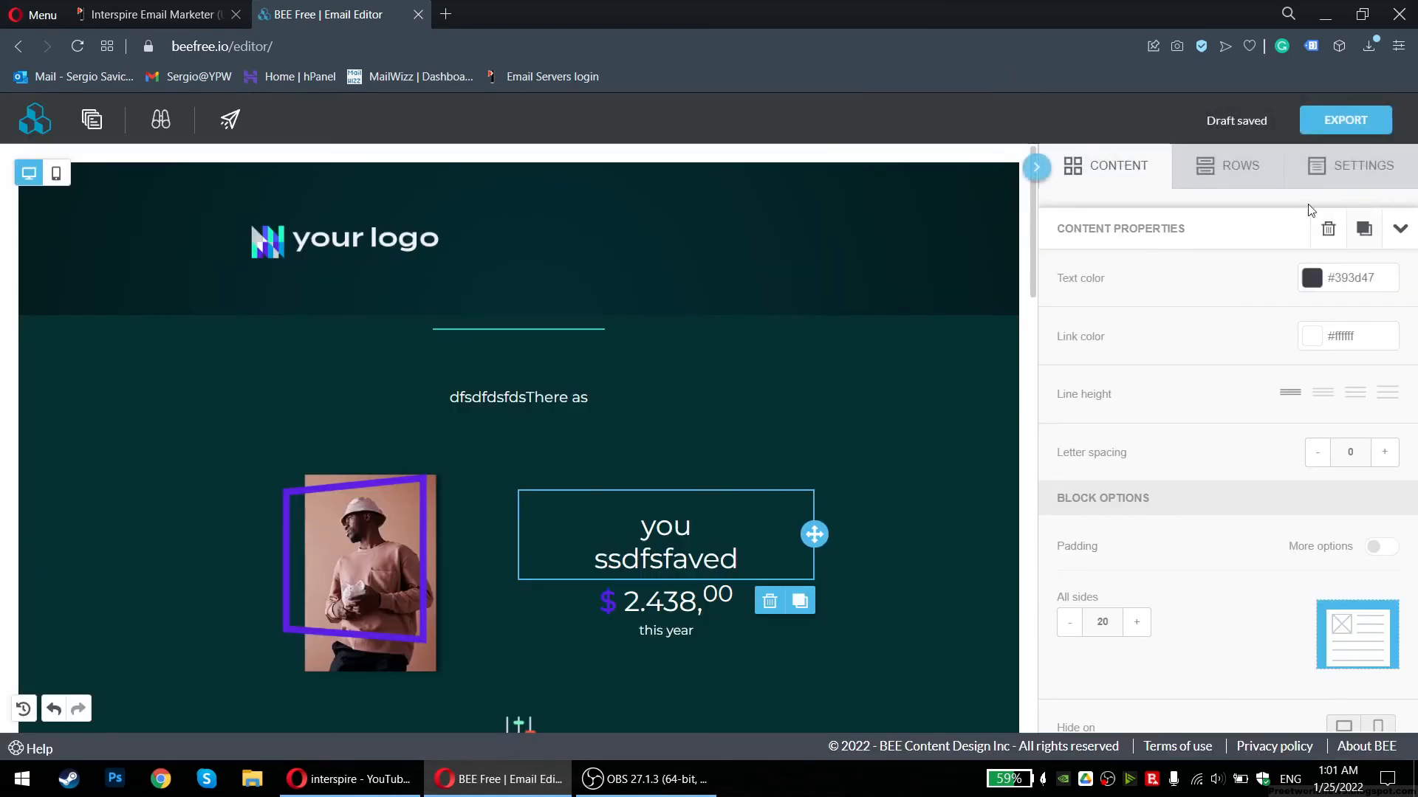
drag(1033, 236, 1008, 724)
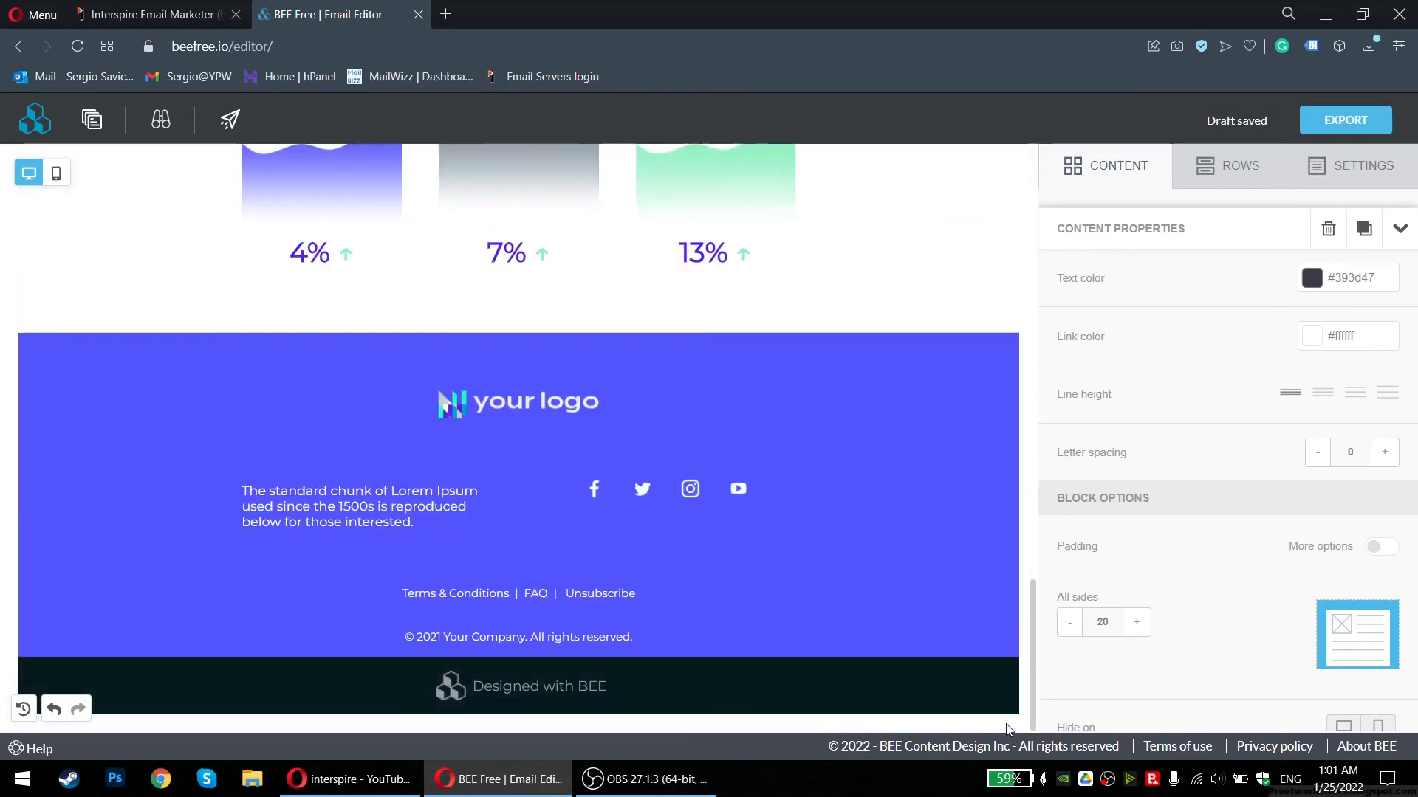
Delete the footer links and copyright text blocks, leaving the Designed with BEE signature
click(572, 593)
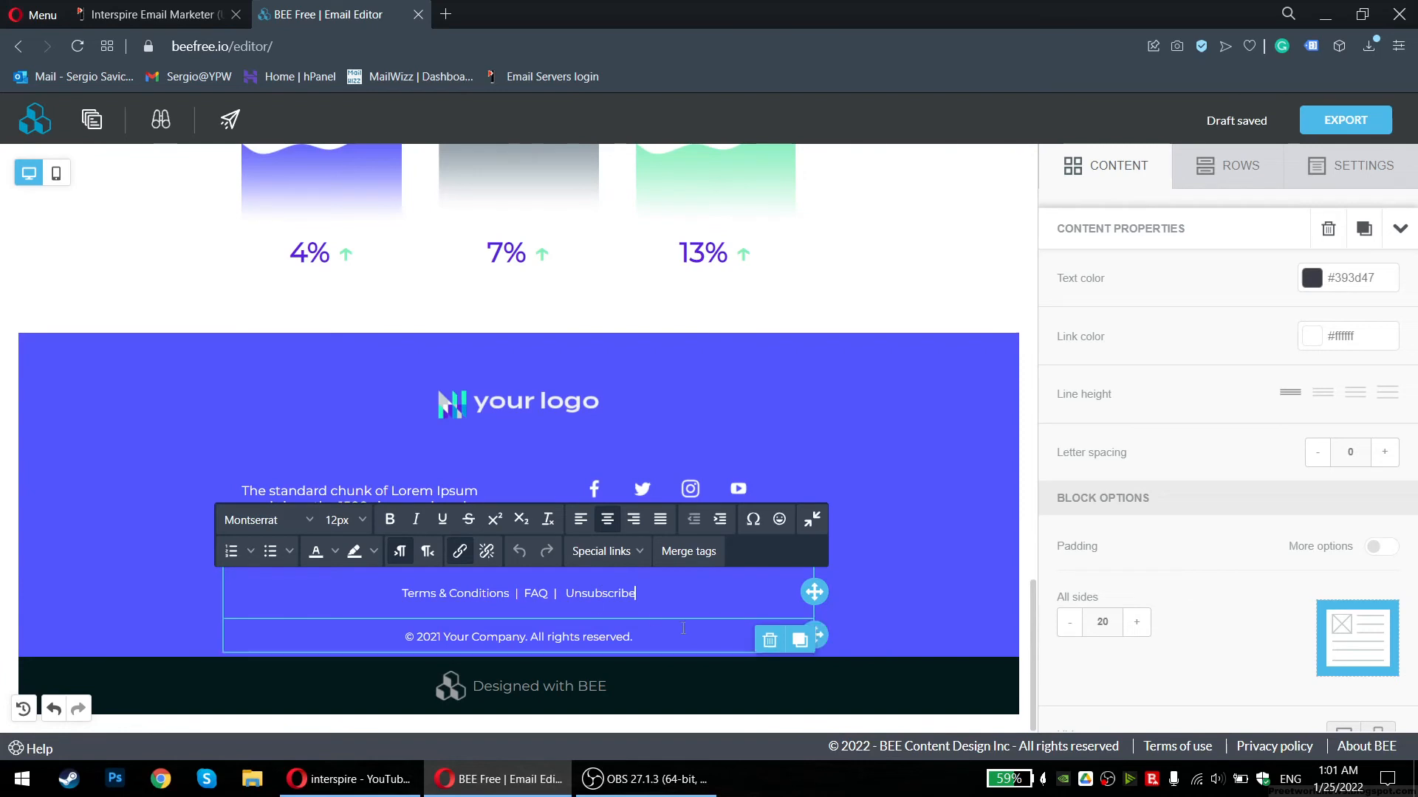
click(769, 639)
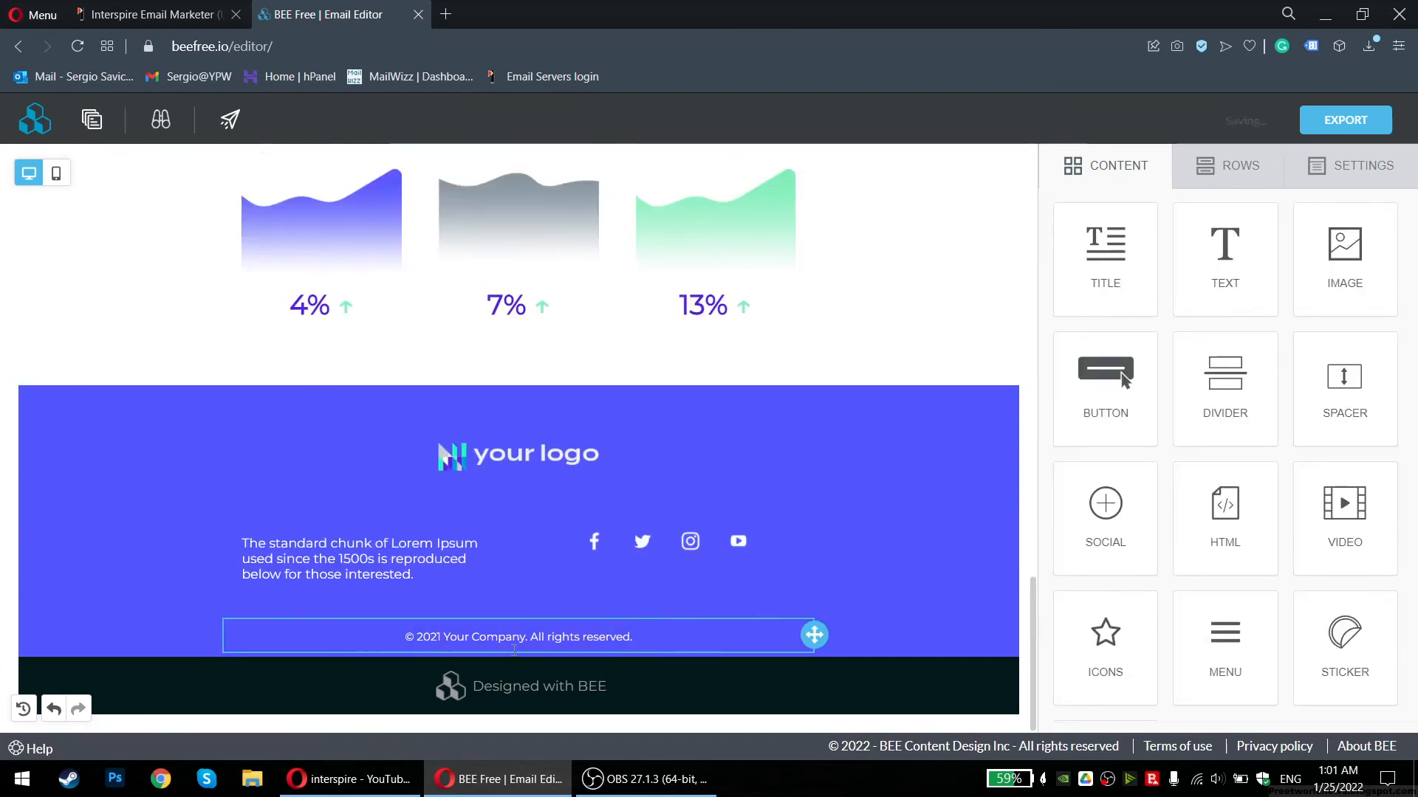
click(777, 648)
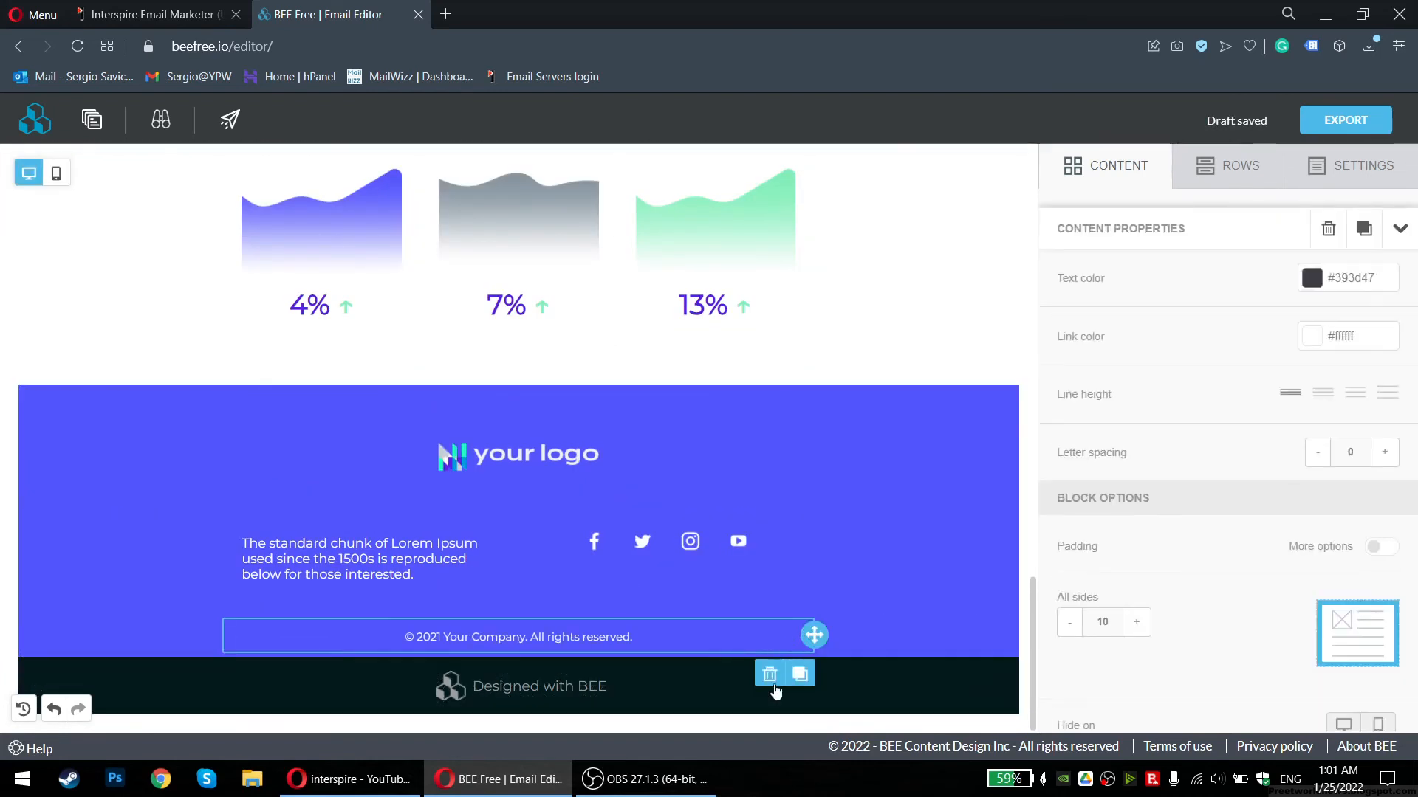
click(769, 673)
click(631, 710)
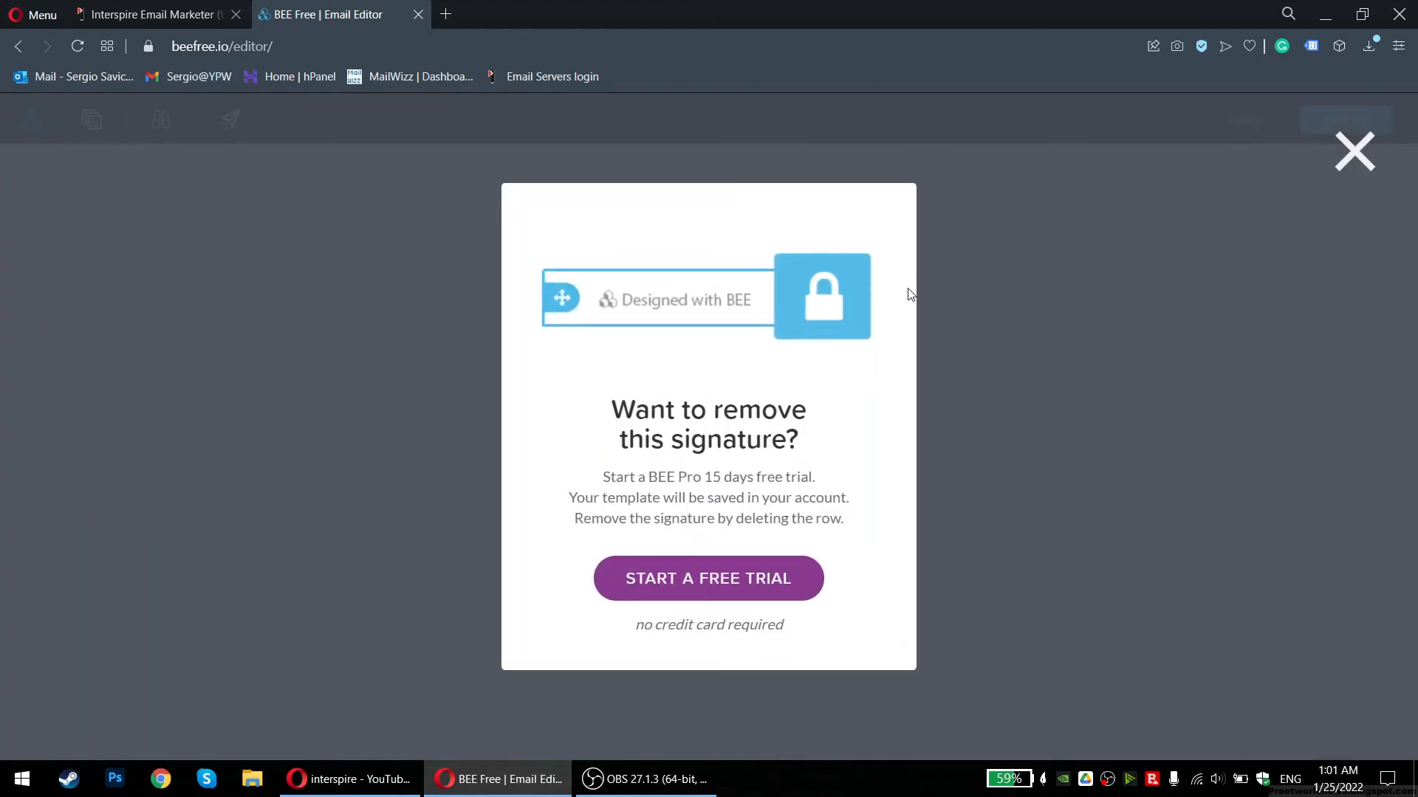
click(1345, 164)
Return to the Interspire campaign and browse for the email file to upload
scroll(197, 250, up, 5)
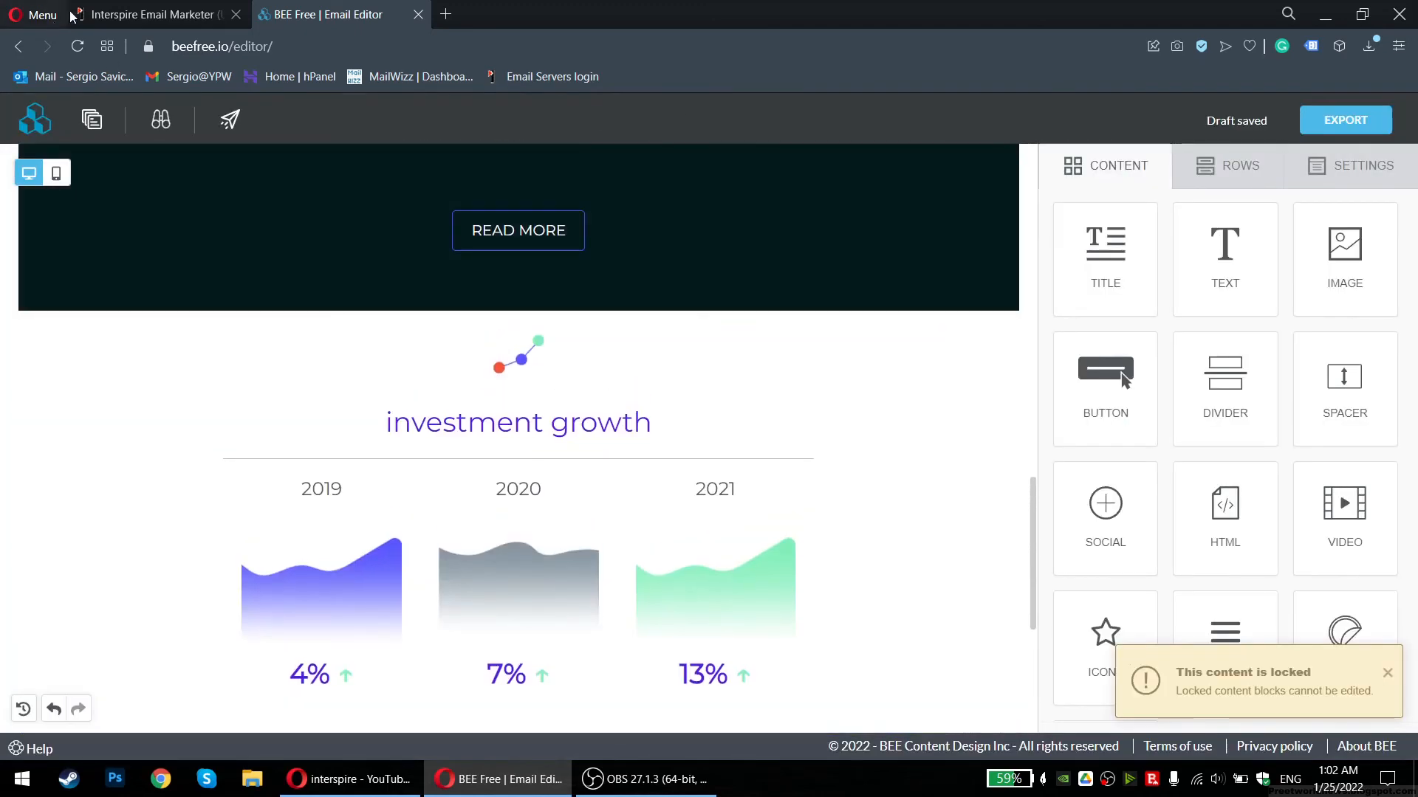
click(71, 15)
click(351, 456)
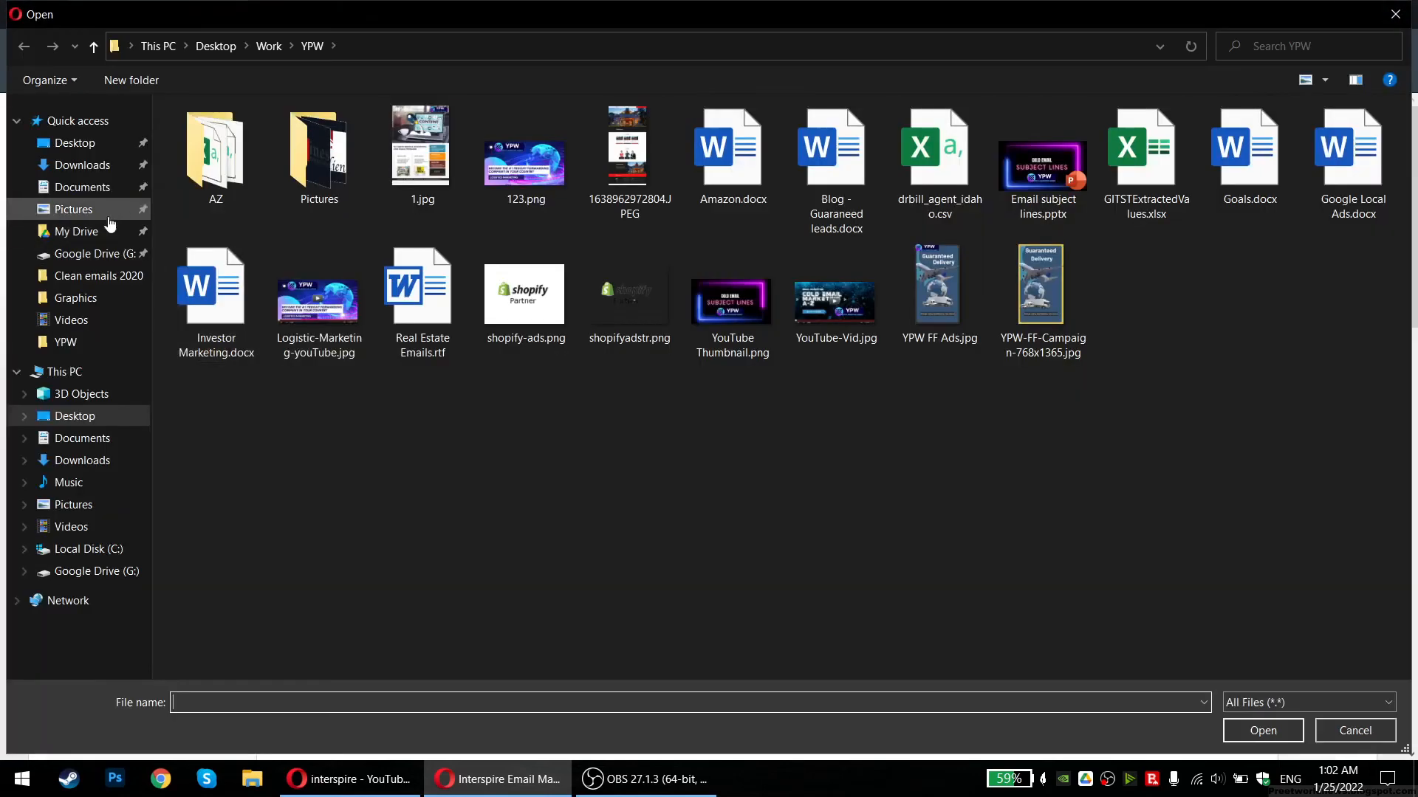
Upload the downloaded beefree zip from the Downloads folder as the campaign content
click(81, 165)
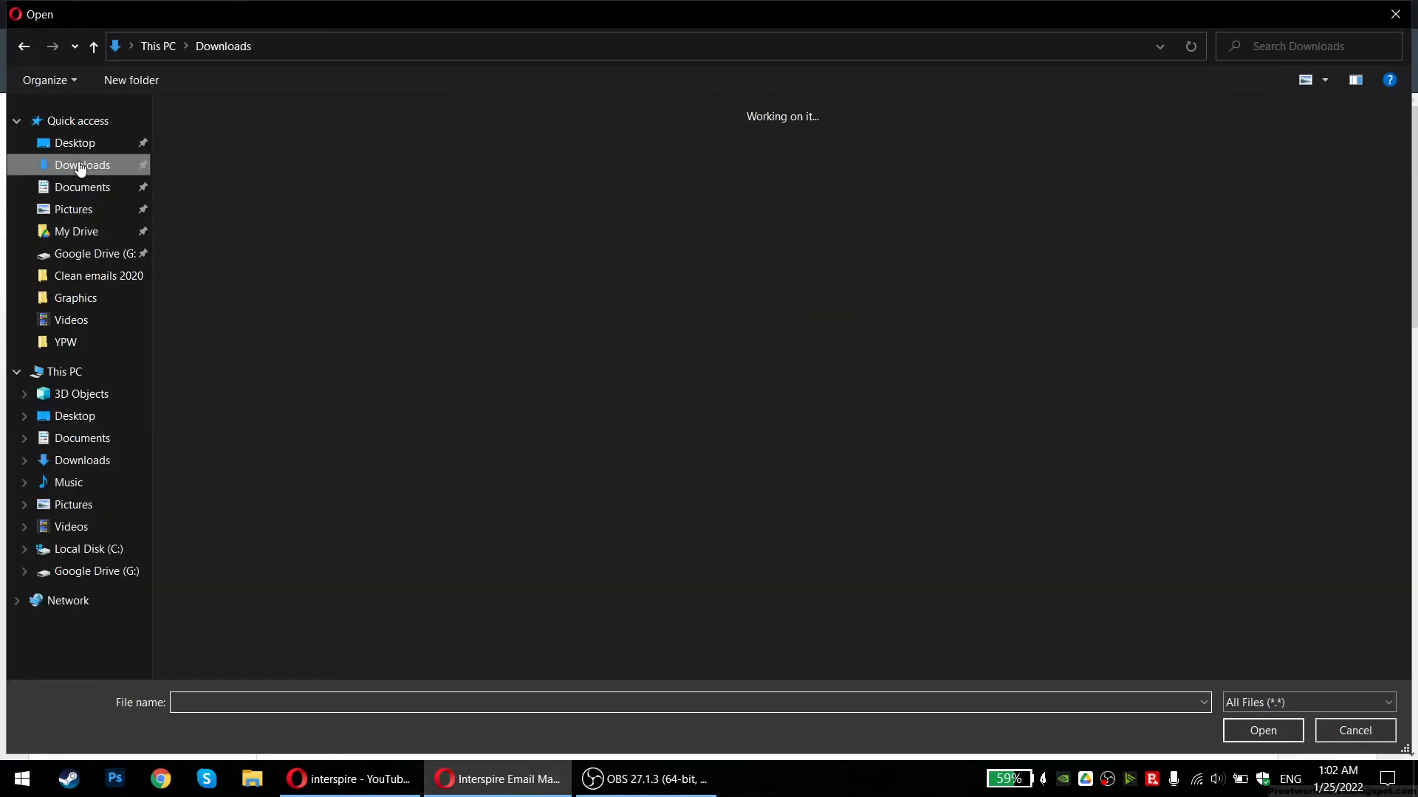
double_click(190, 156)
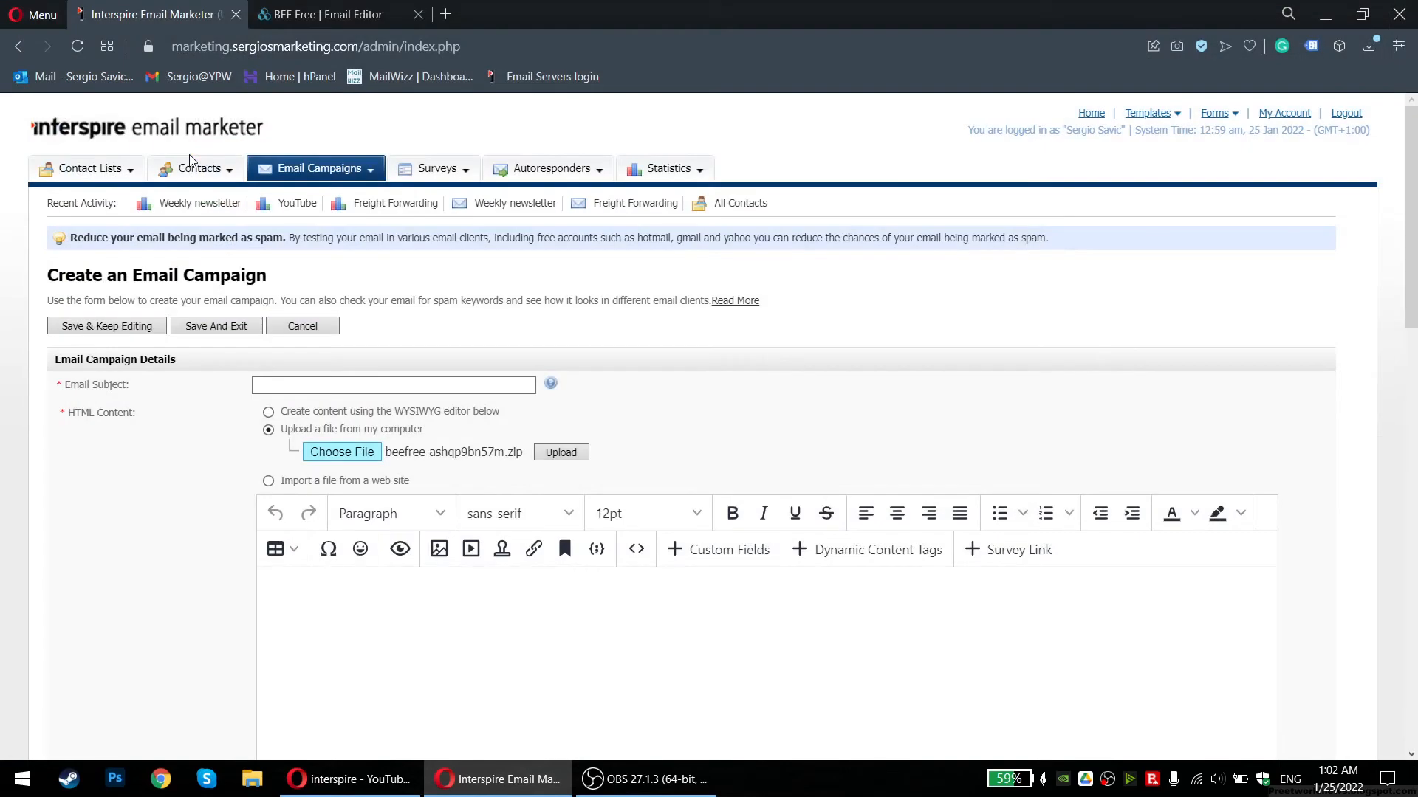
click(550, 450)
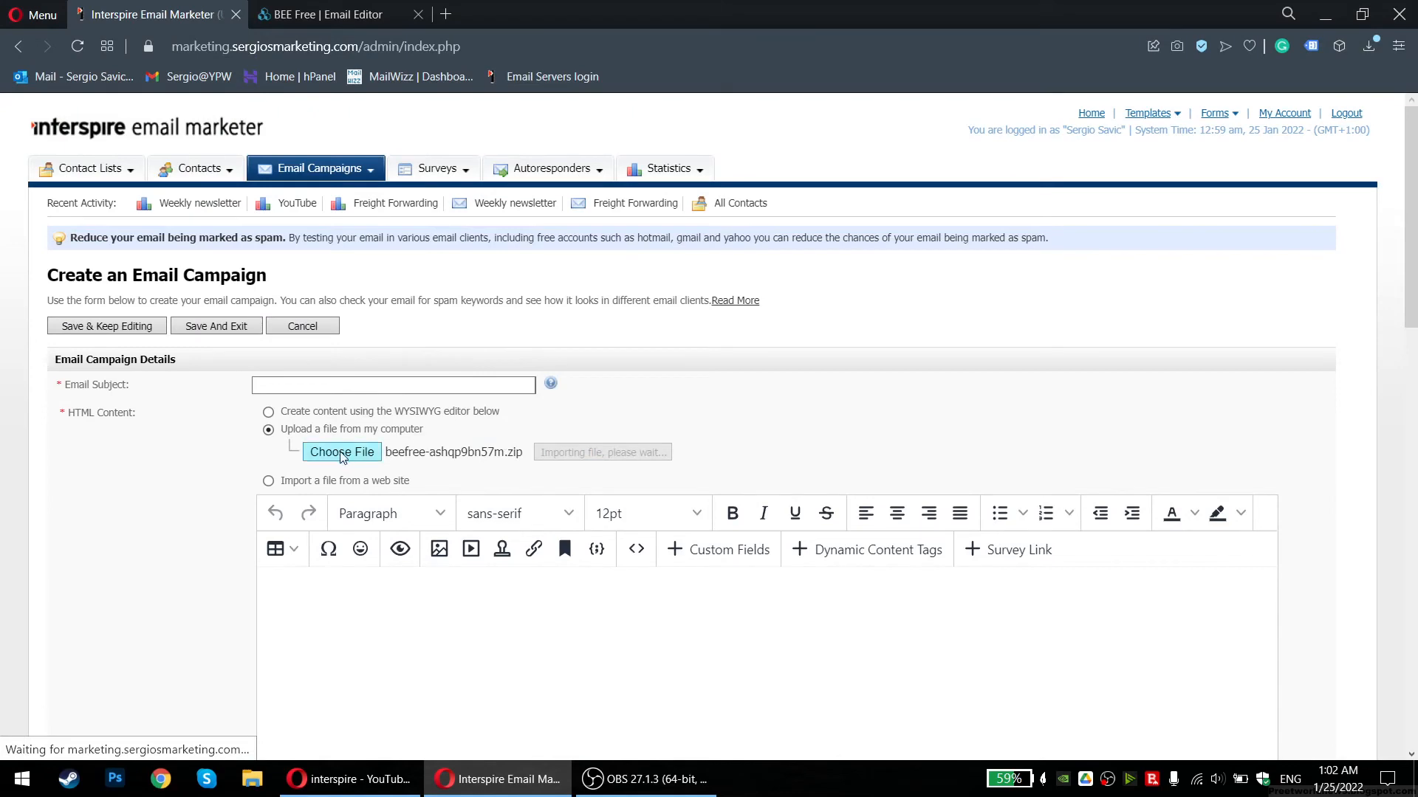
Check the browser's downloads list, then scroll through the imported template in the editor
click(329, 11)
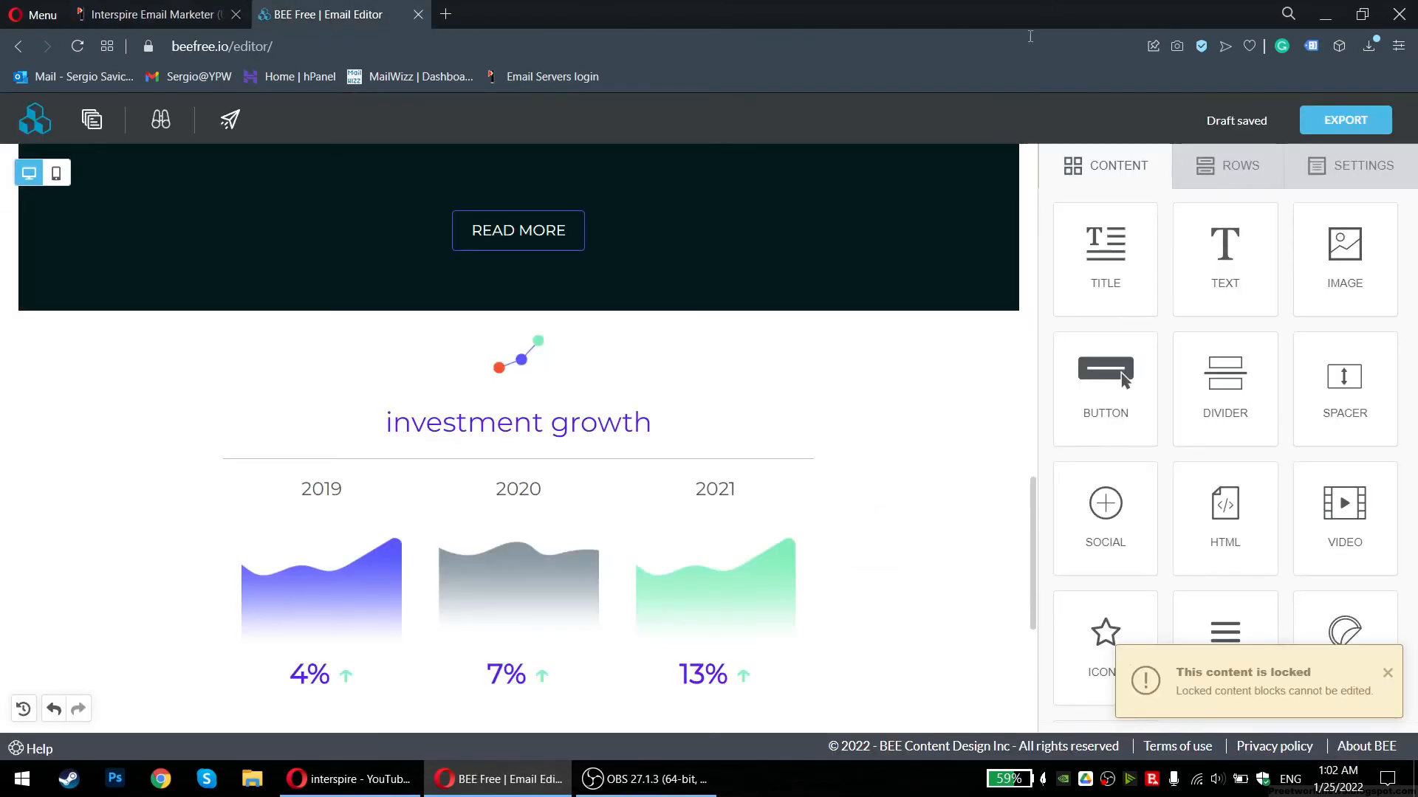
click(1368, 46)
click(785, 283)
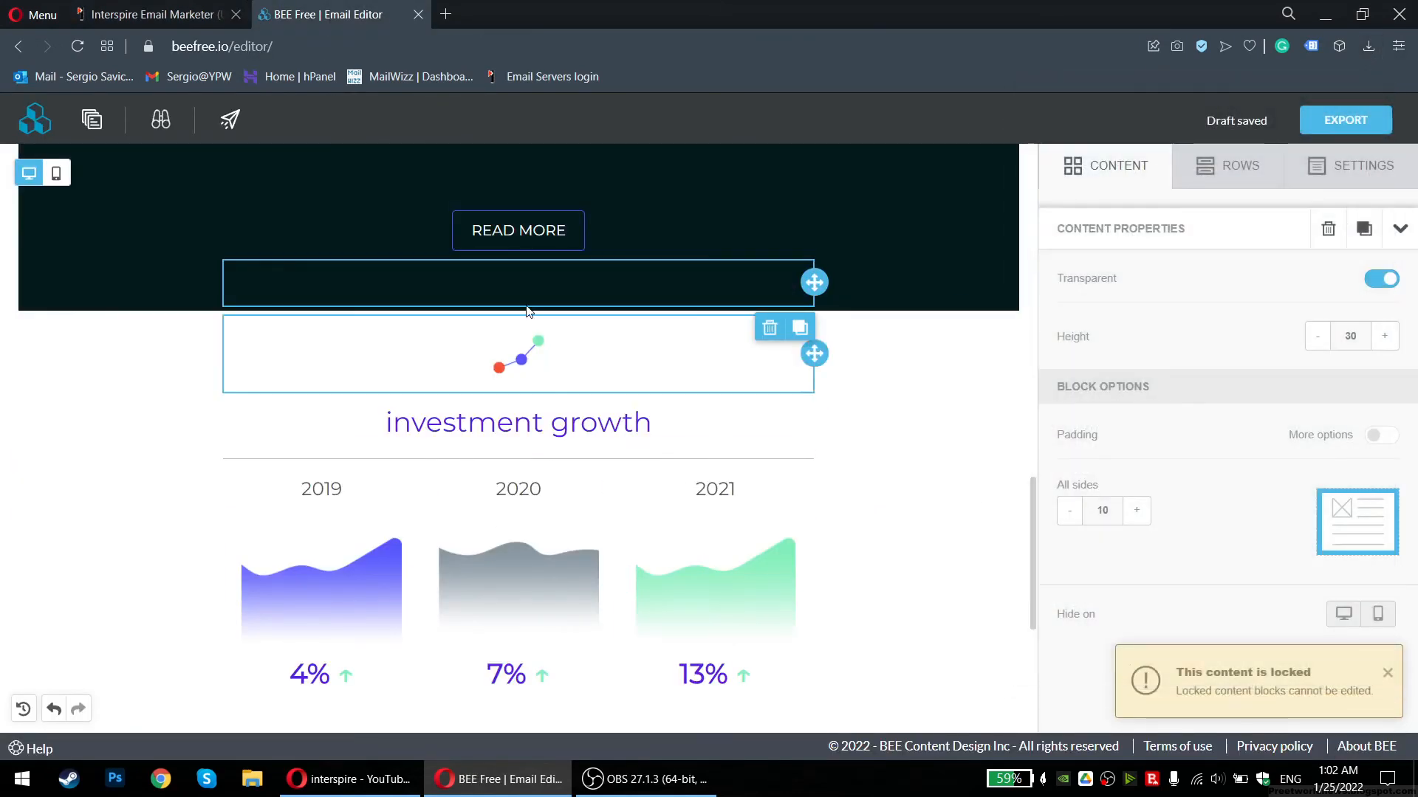
click(130, 19)
scroll(367, 470, down, 10)
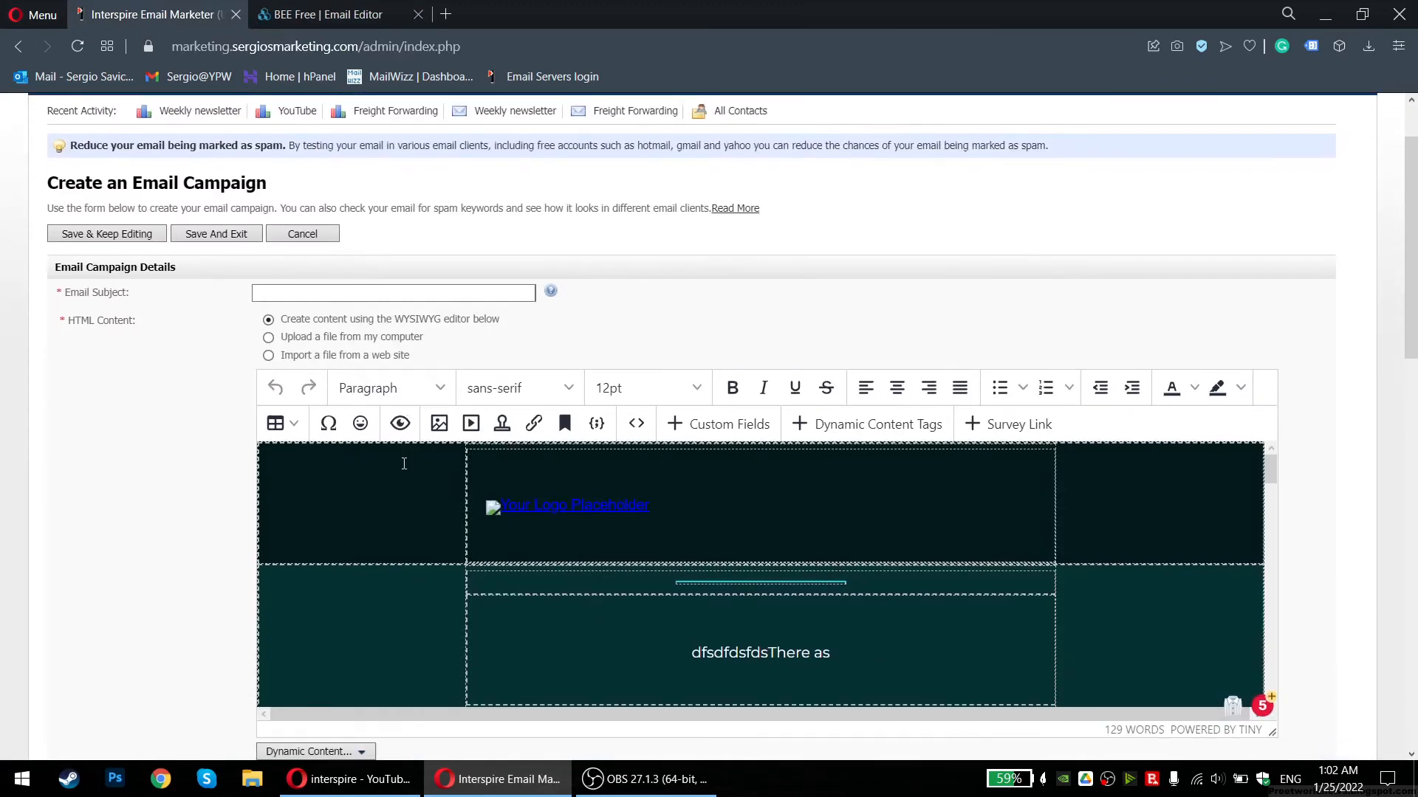
scroll(631, 557, down, 15)
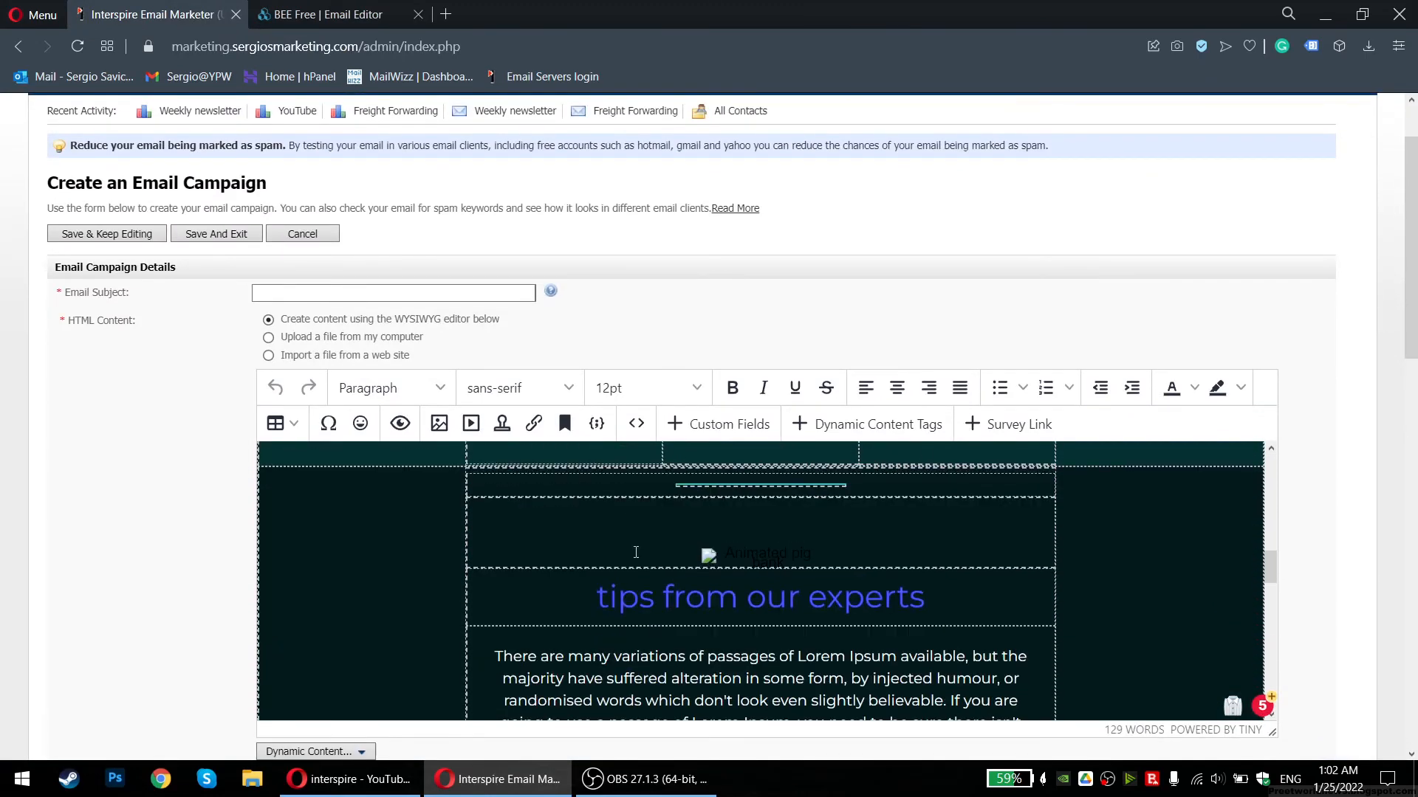
scroll(636, 519, down, 8)
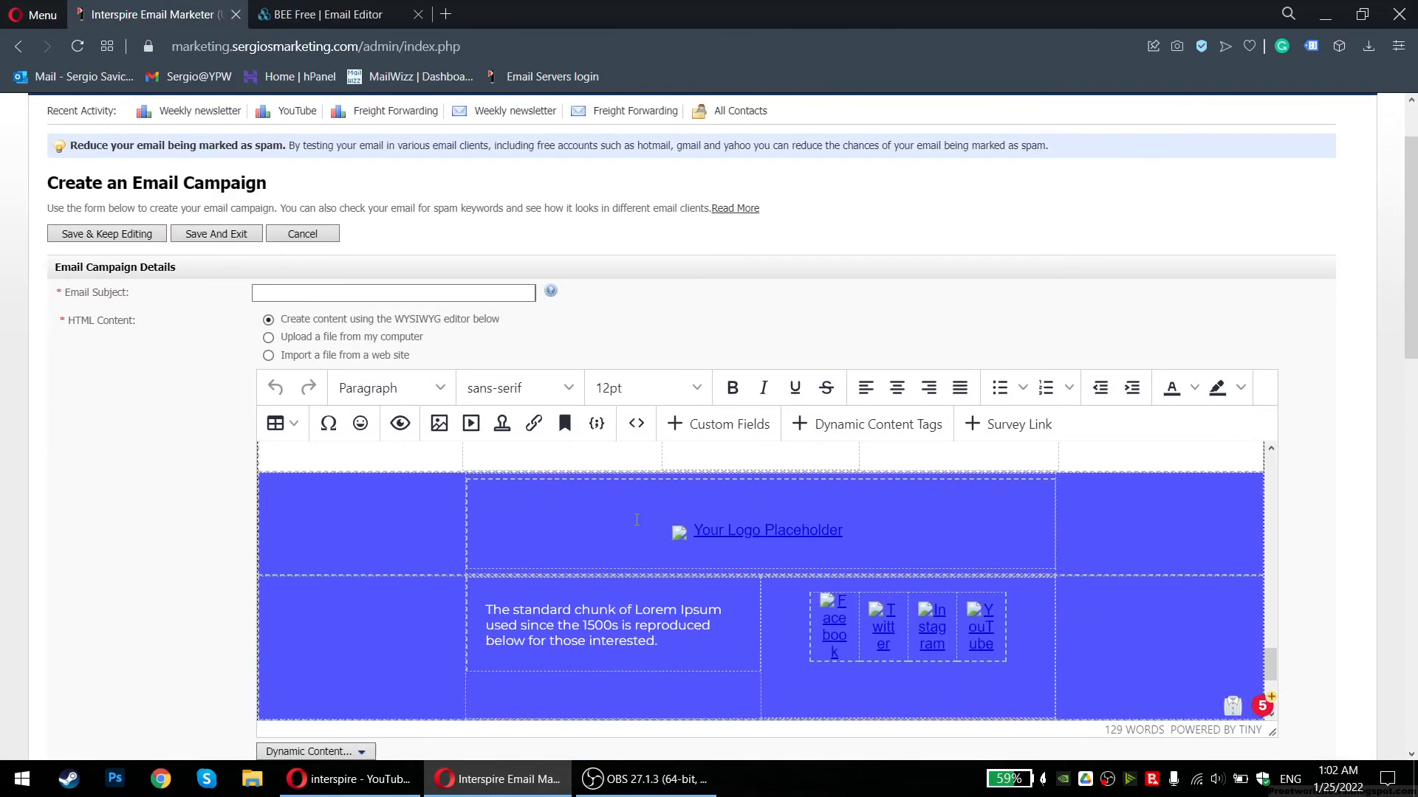
scroll(631, 526, up, 12)
scroll(627, 531, up, 6)
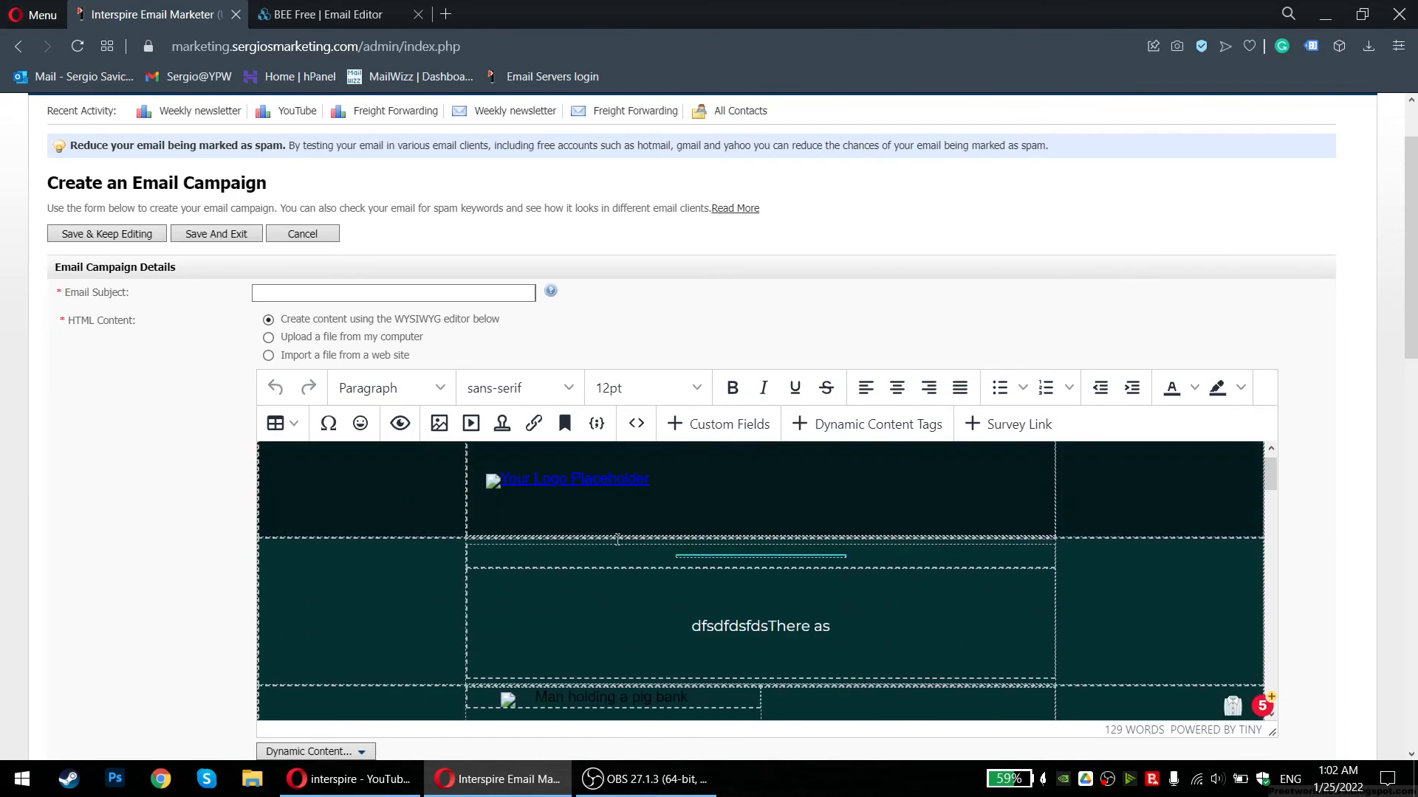
Preview the imported email, scrolling through it before closing the preview
click(400, 423)
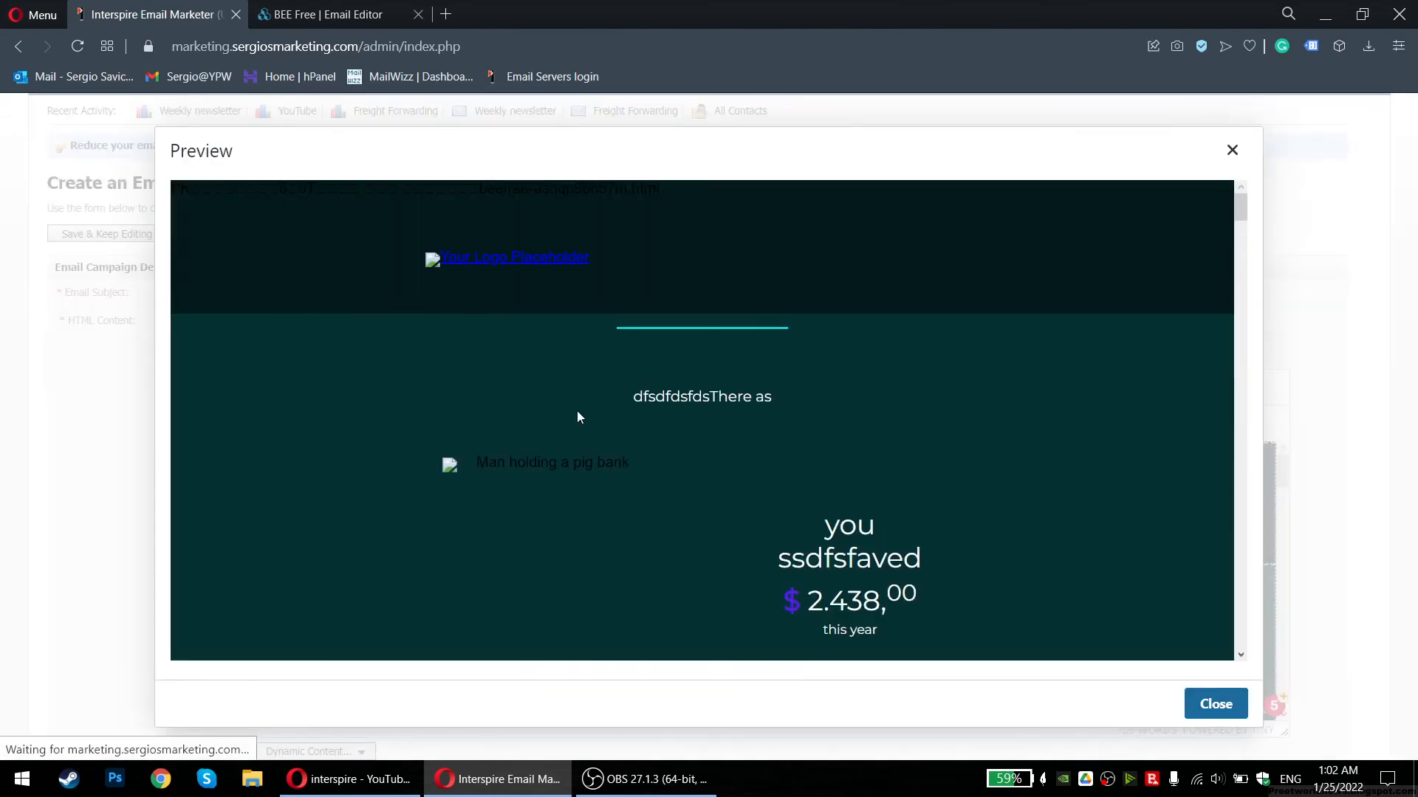
scroll(570, 446, down, 15)
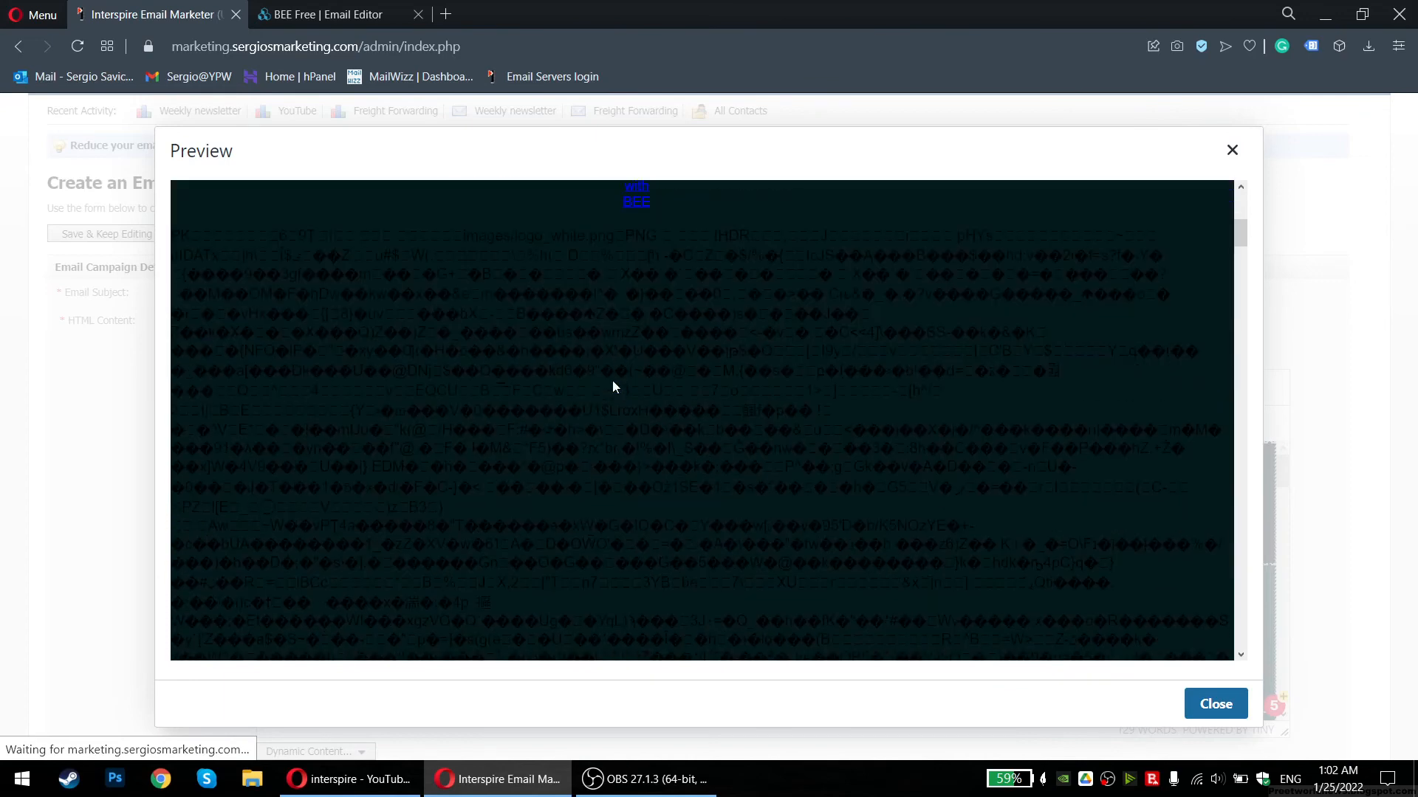
drag(1240, 234, 1244, 285)
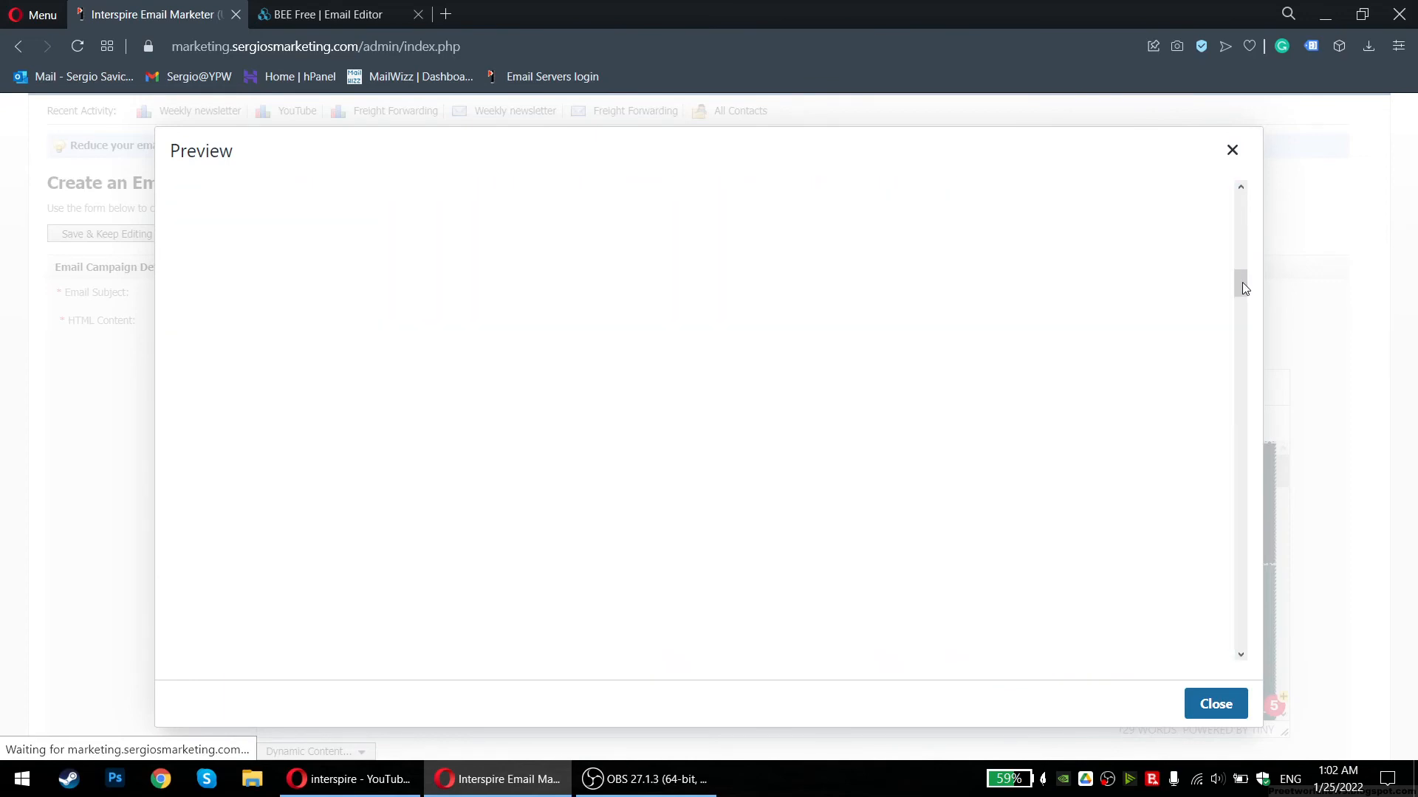
drag(1241, 555, 1232, 204)
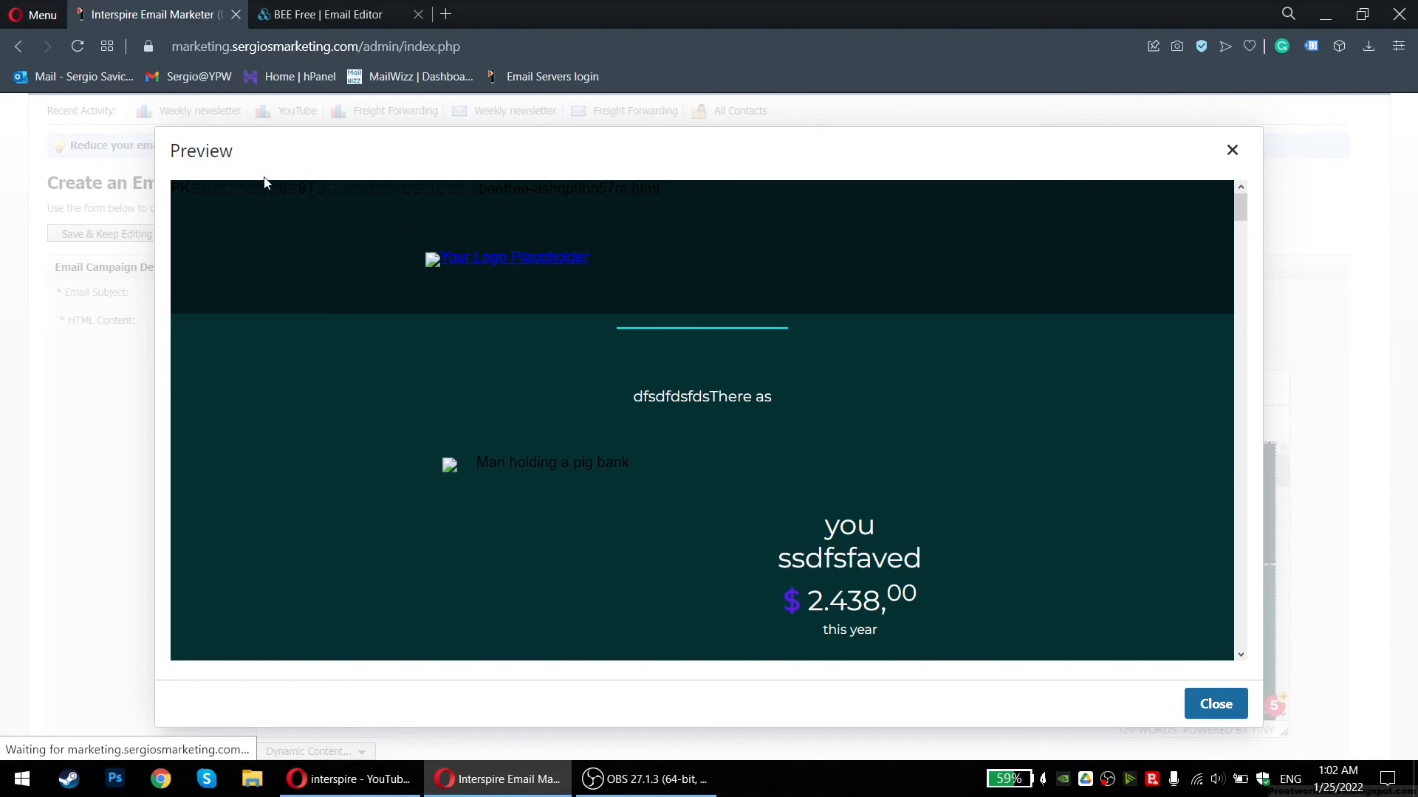
click(1232, 150)
Dismiss the tone suggestions panel and delete the Designed with BEE footer block
scroll(668, 342, down, 5)
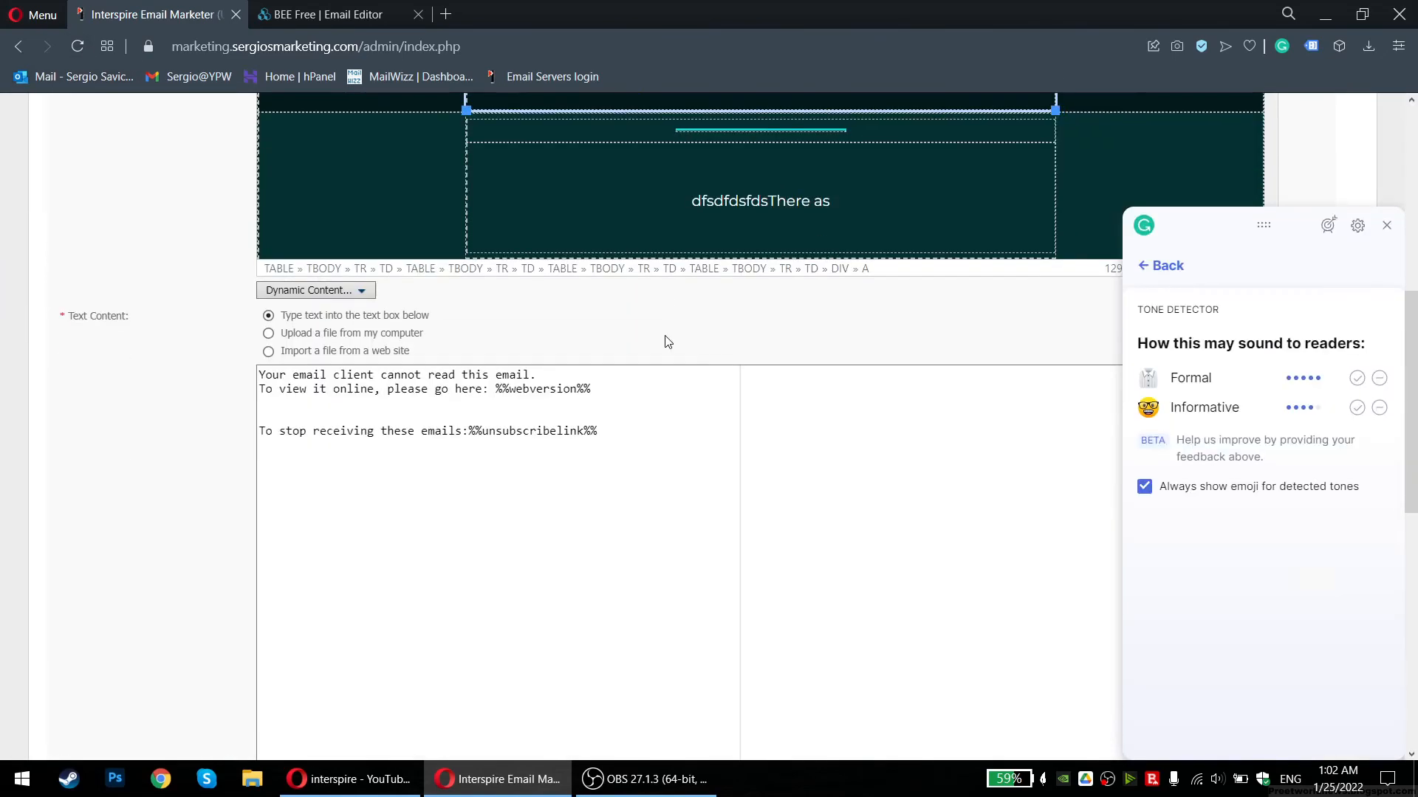
click(1386, 225)
scroll(739, 284, up, 5)
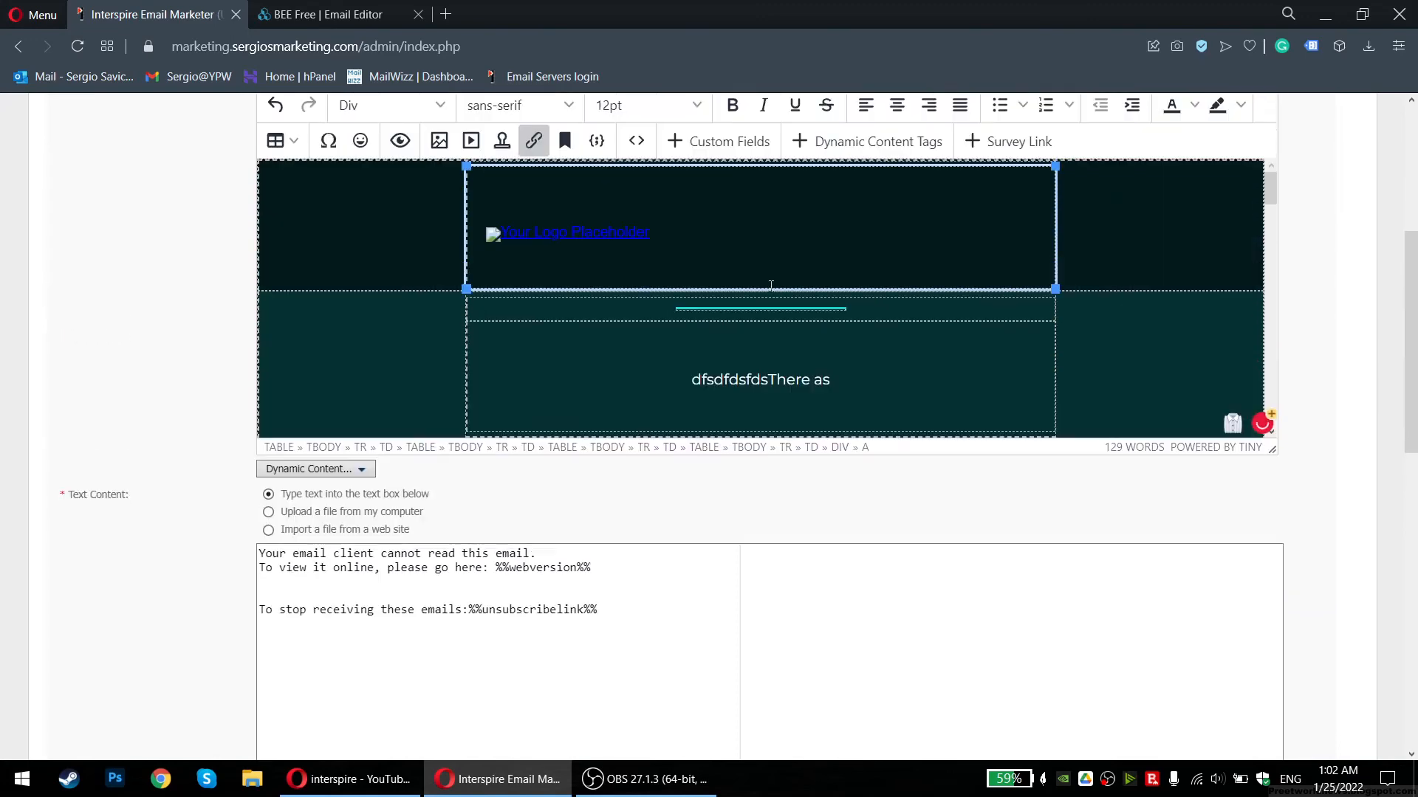
scroll(777, 288, down, 10)
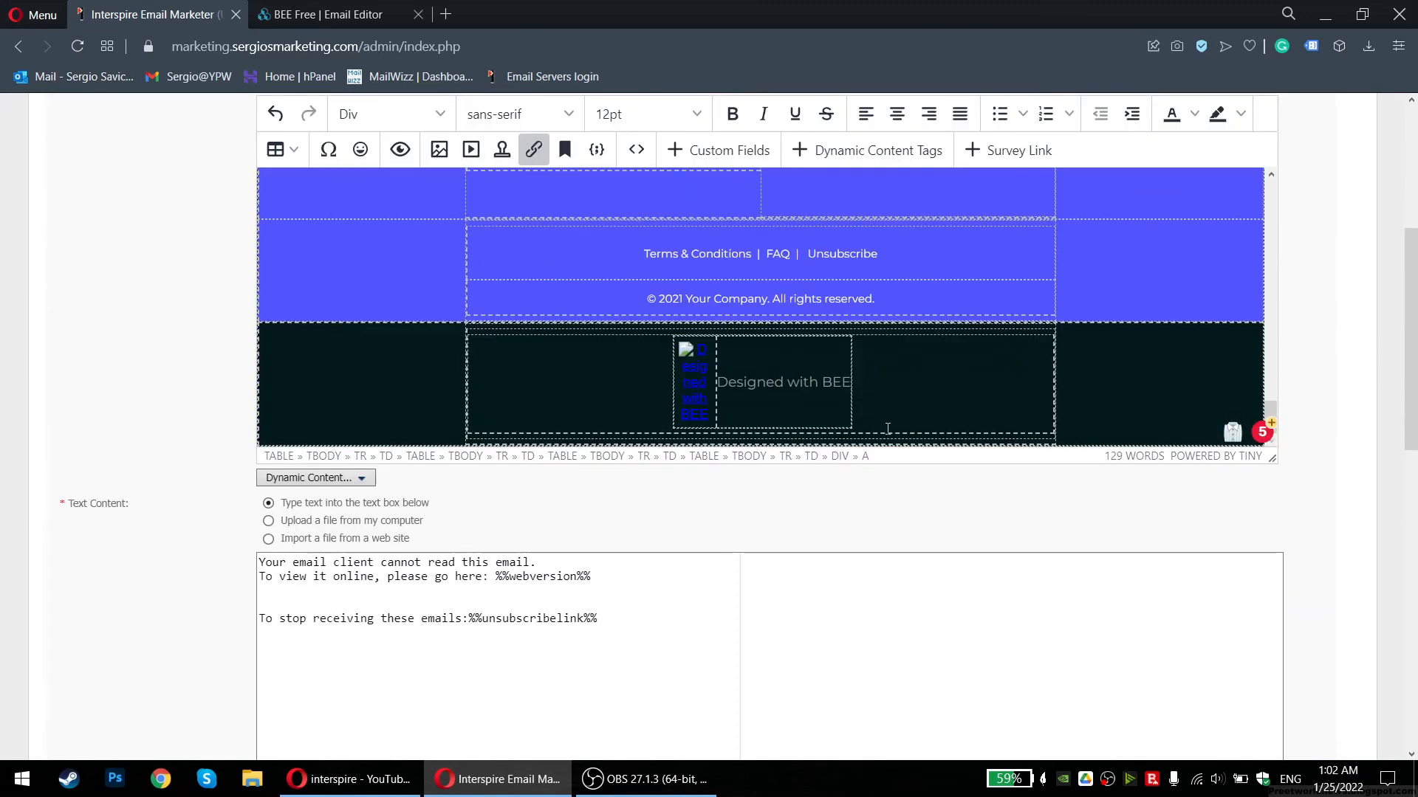
drag(1079, 414, 518, 359)
key(BackSpace)
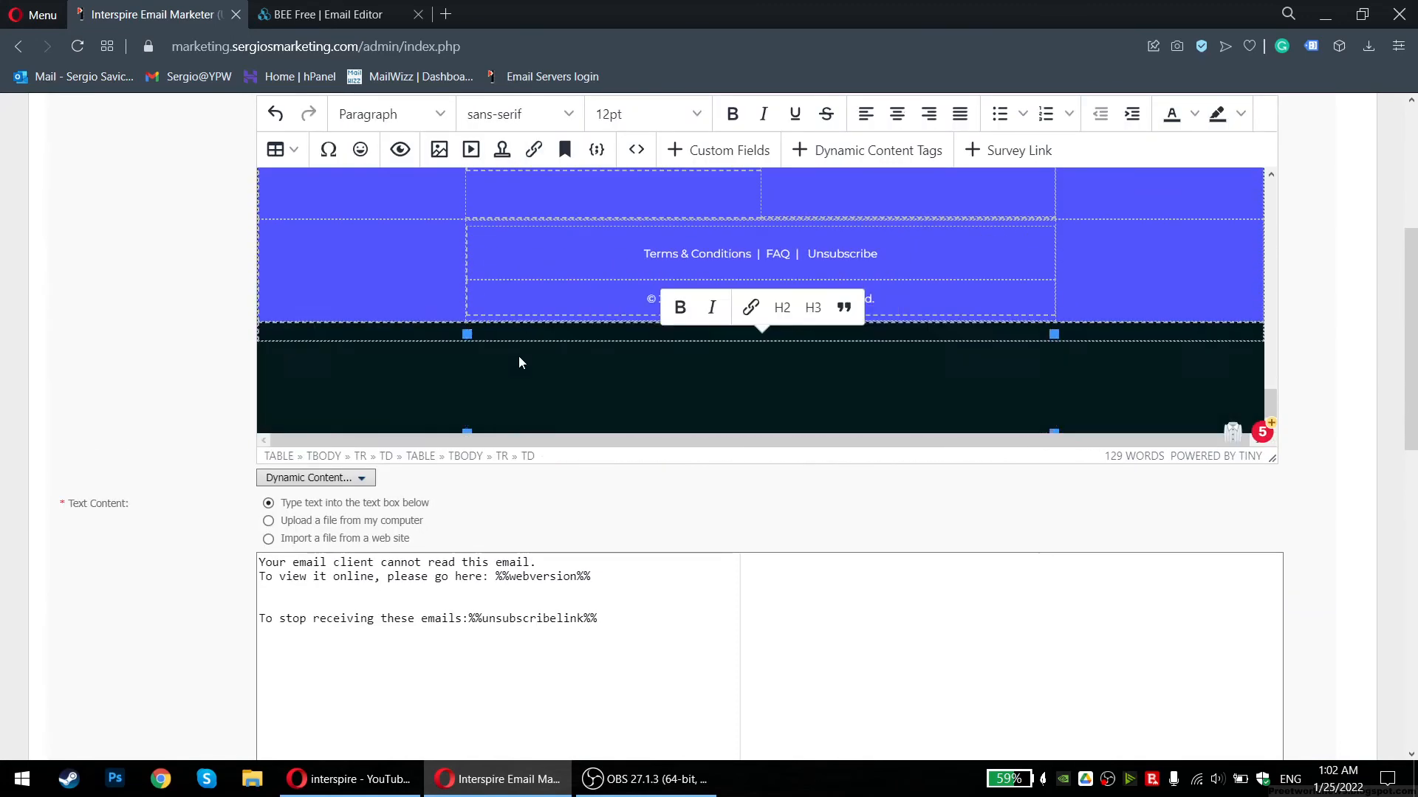
Replace the blue section's logo image with the YouTube thumbnail from stored images
scroll(968, 357, up, 4)
scroll(969, 358, down, 1)
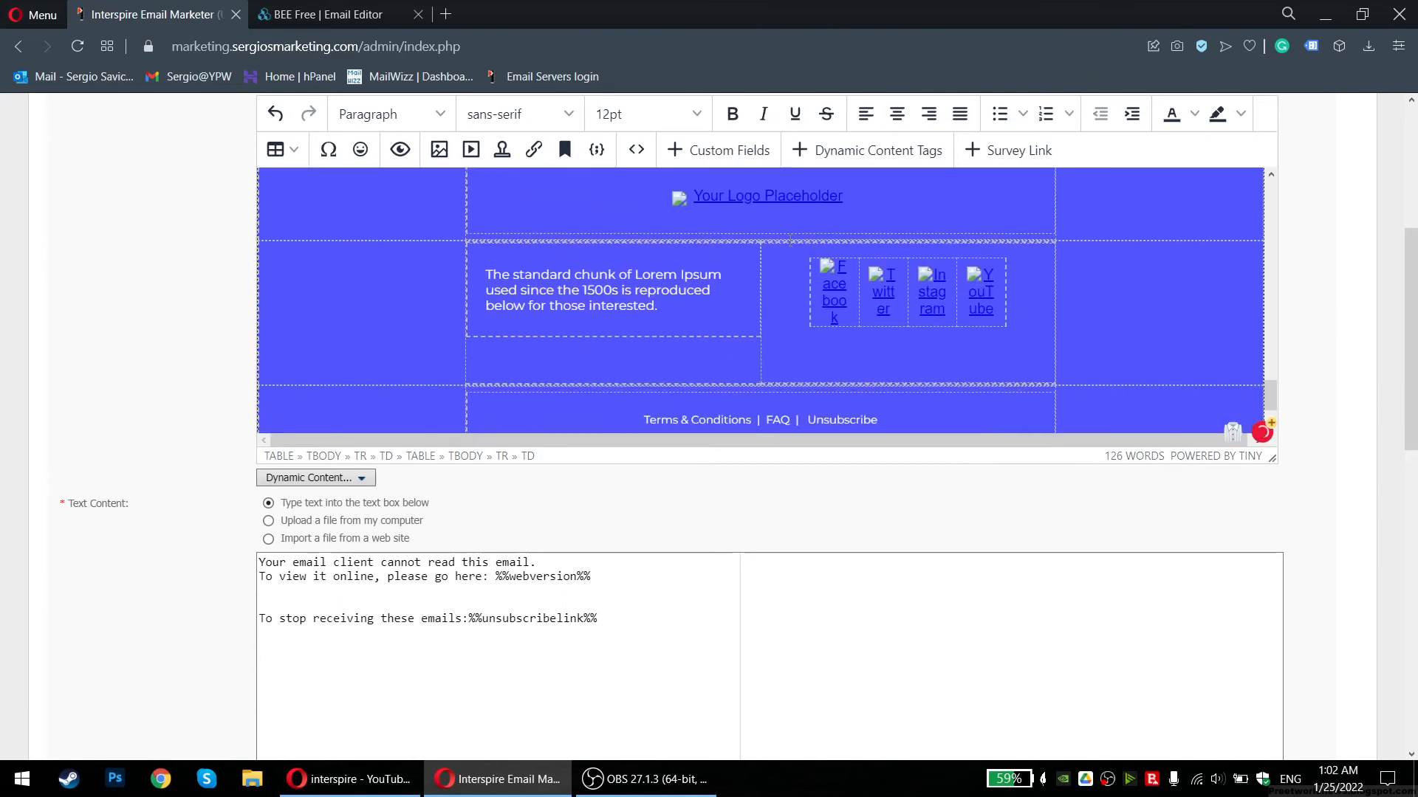
click(725, 194)
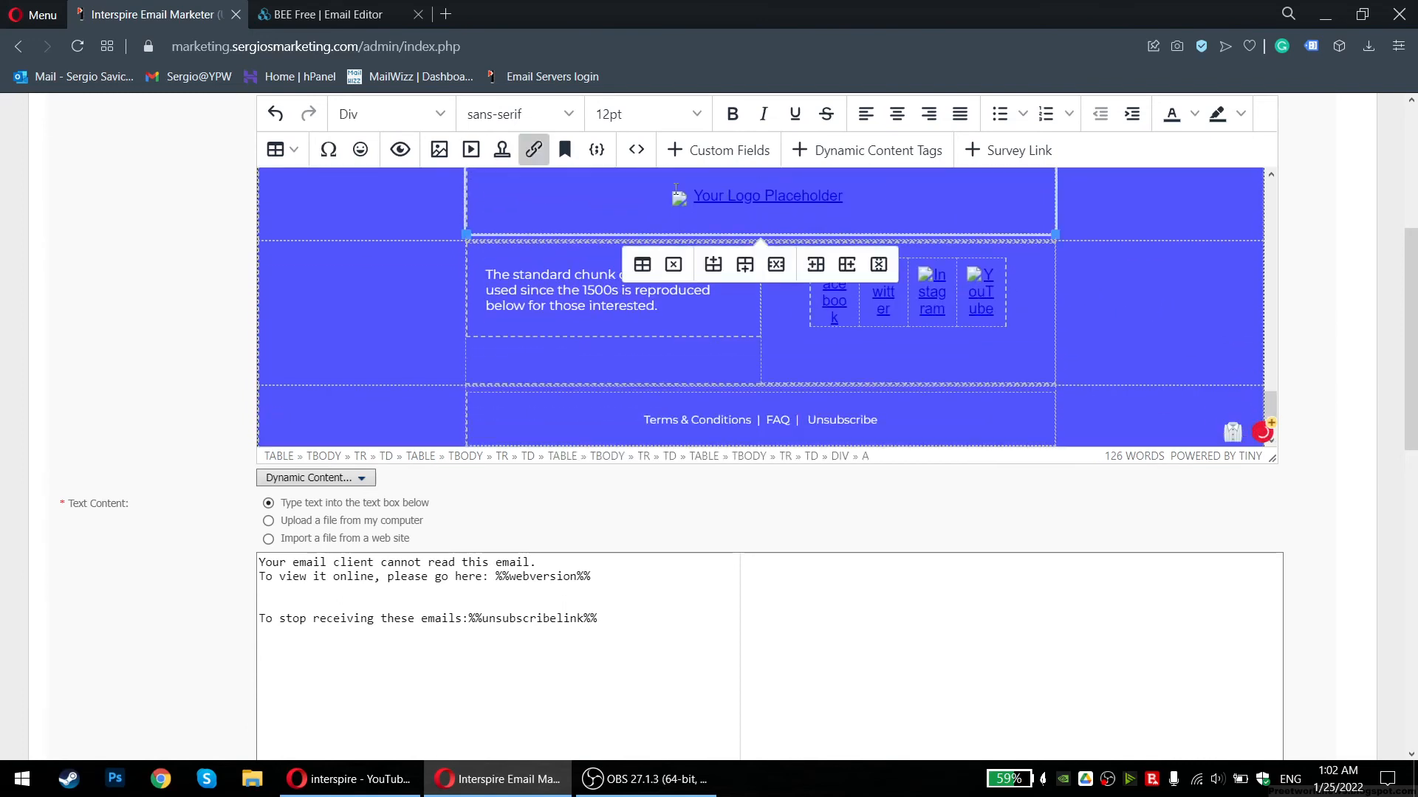
click(725, 197)
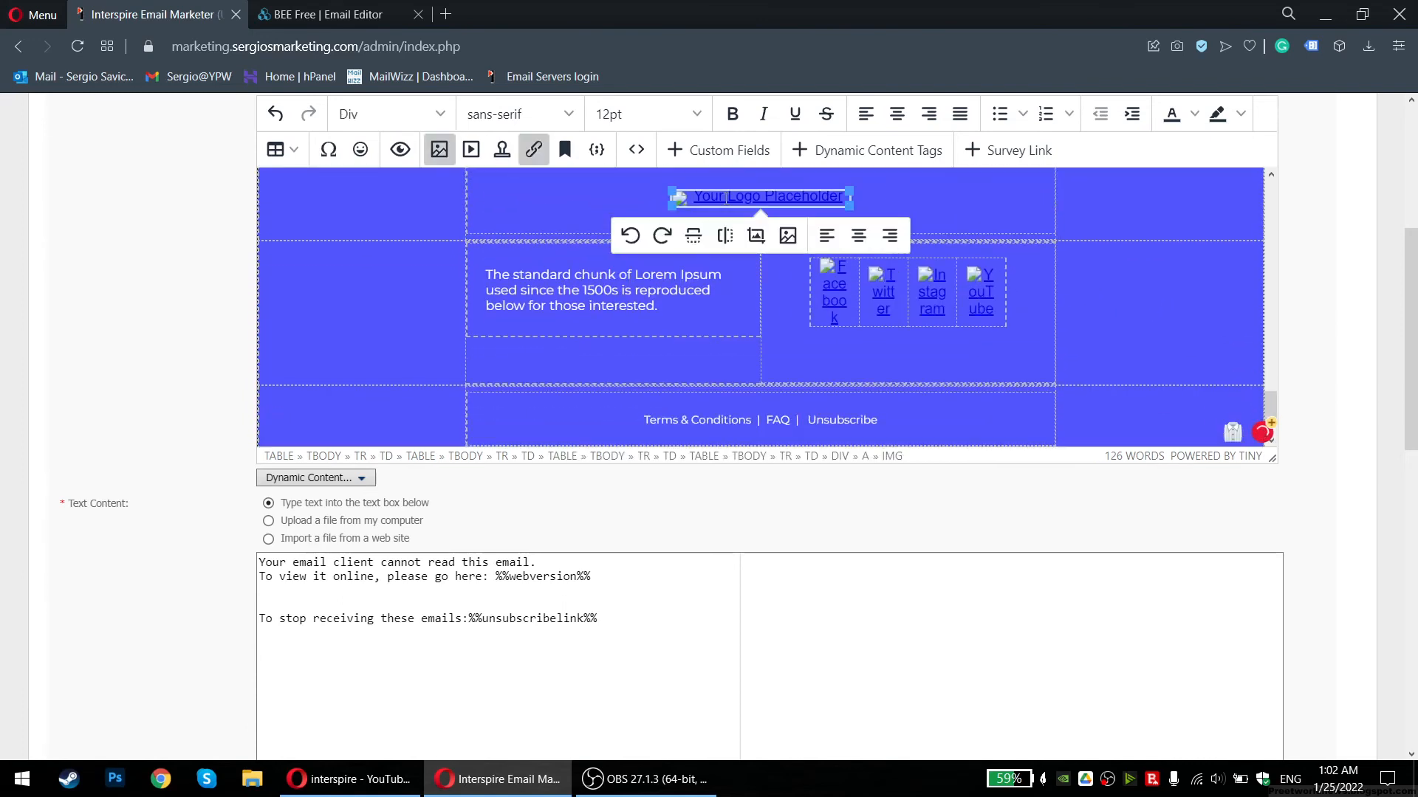
click(789, 238)
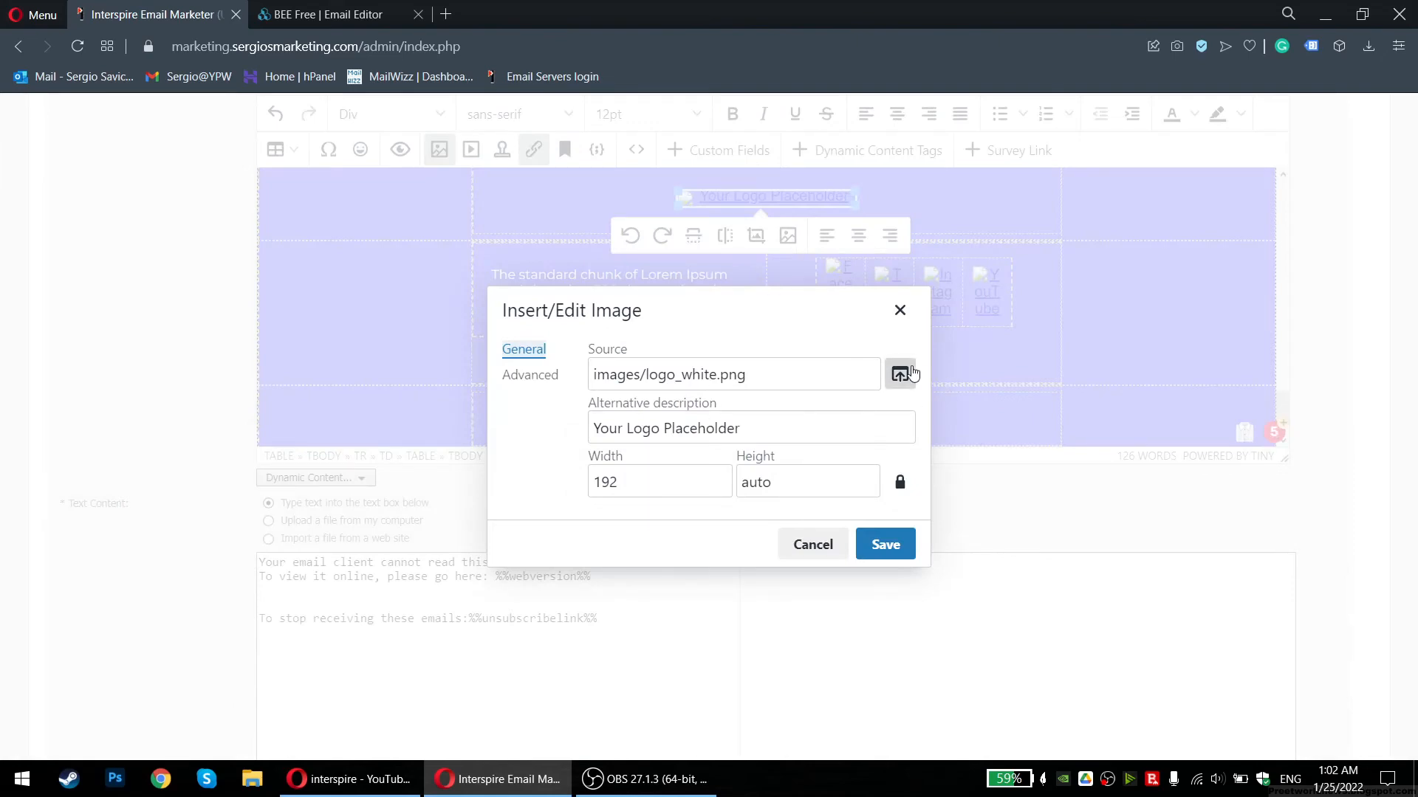
click(900, 374)
click(255, 274)
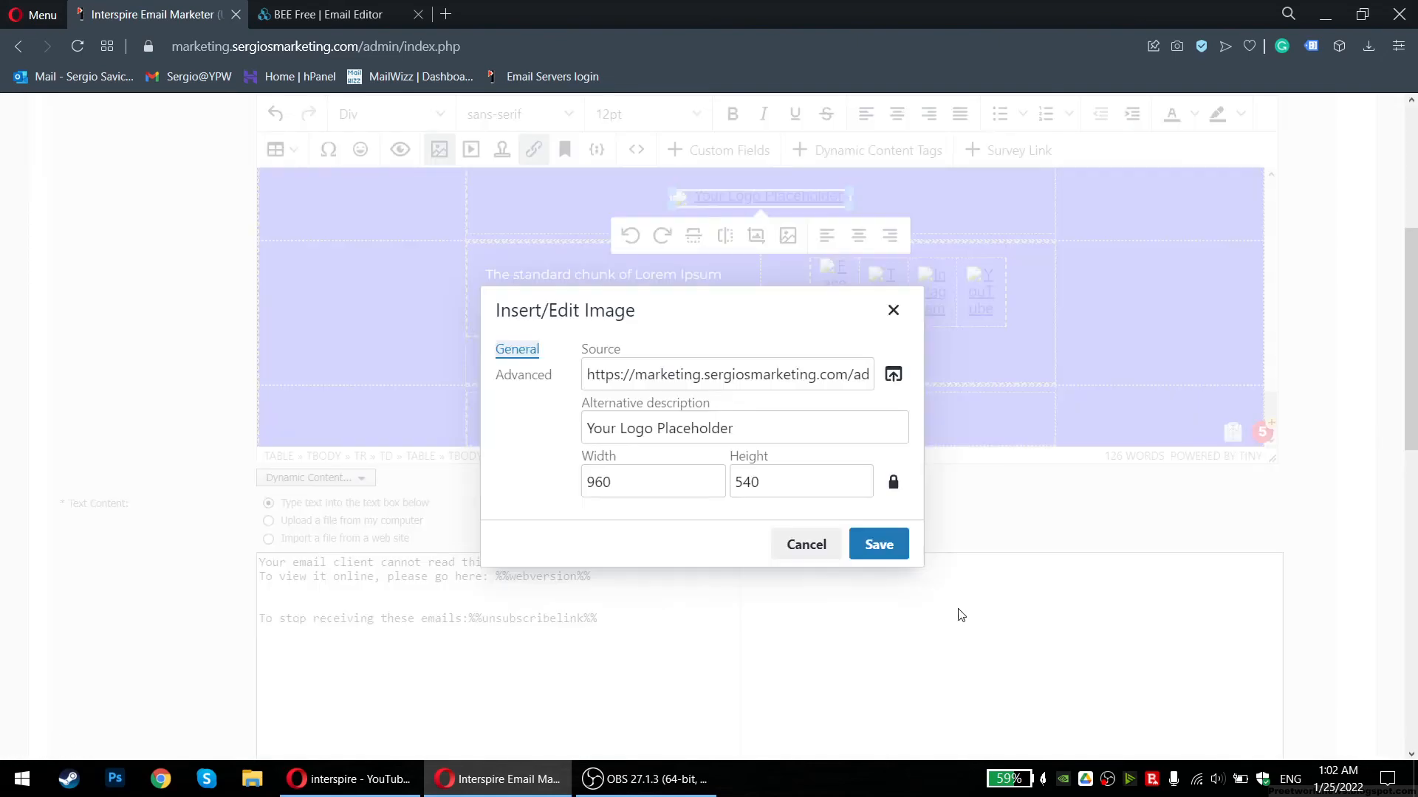
click(877, 544)
scroll(641, 336, down, 5)
scroll(642, 337, up, 10)
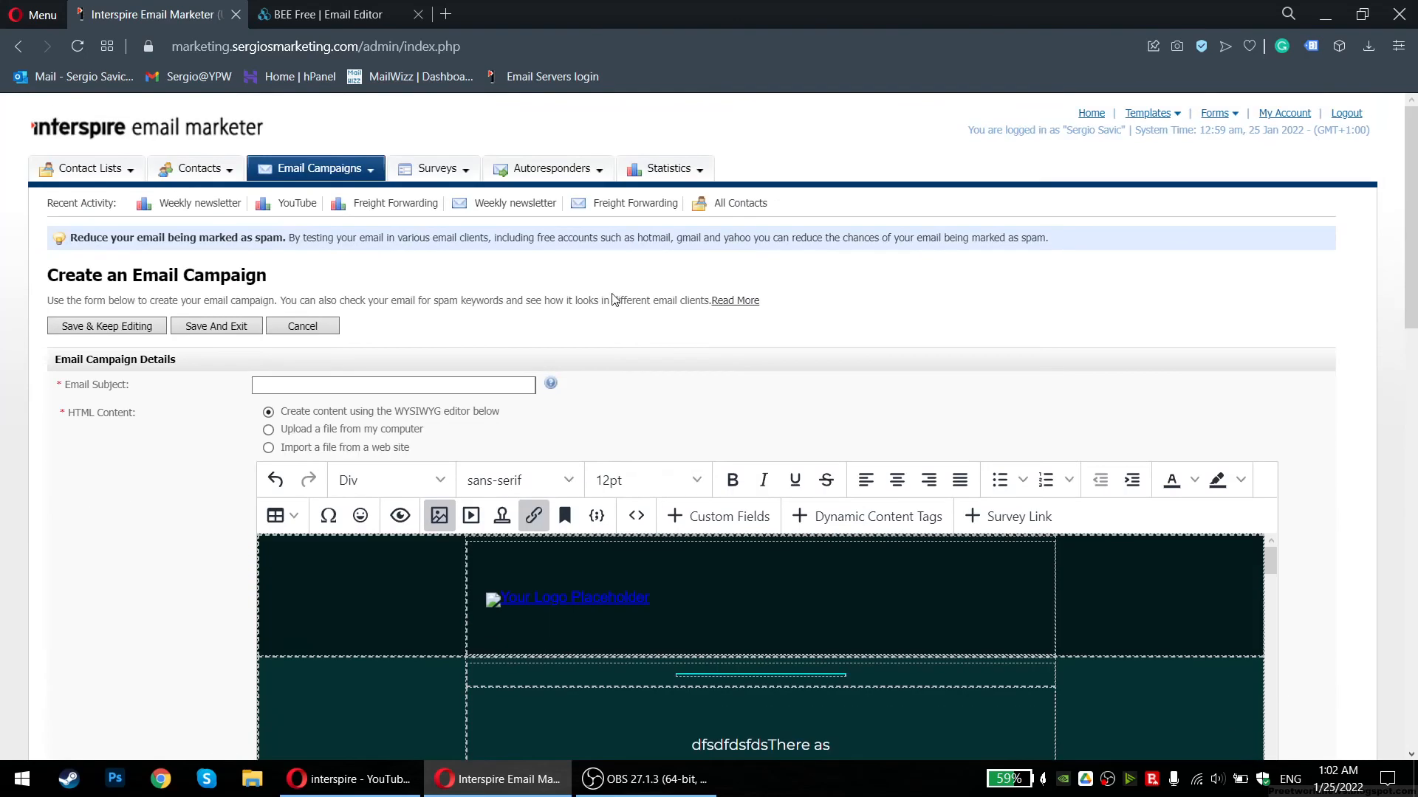
Try switching the HTML content source to importing from a web address
scroll(148, 369, down, 3)
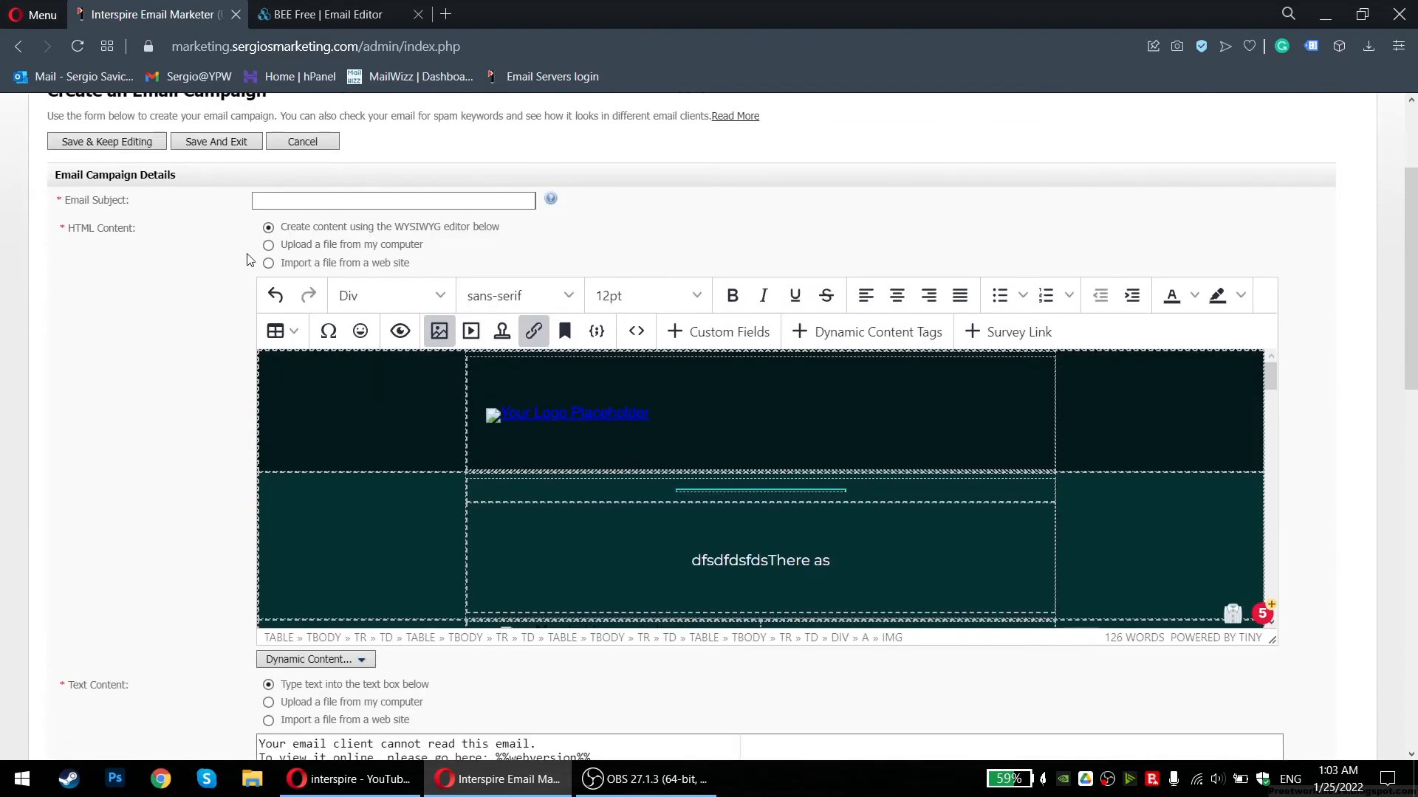
click(269, 264)
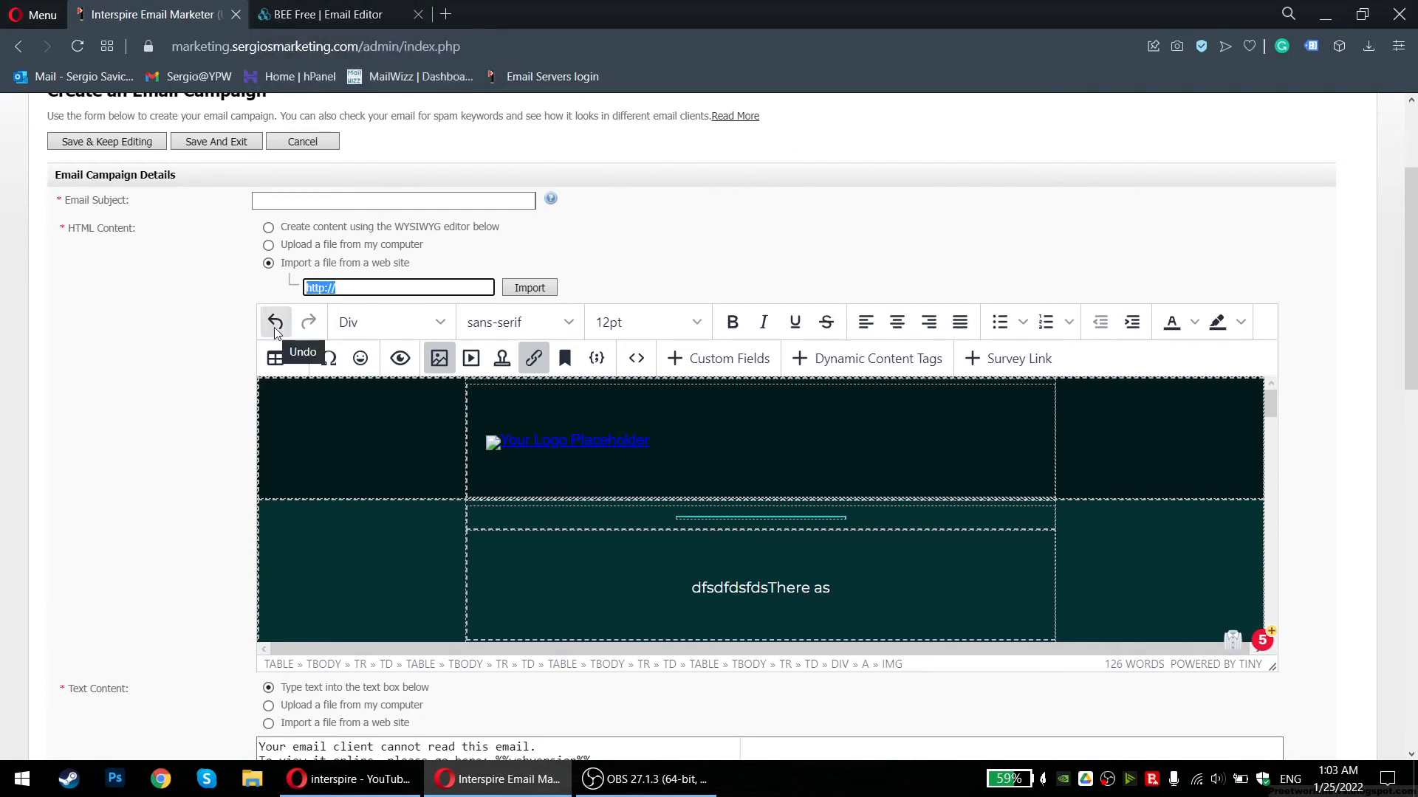
key(Right)
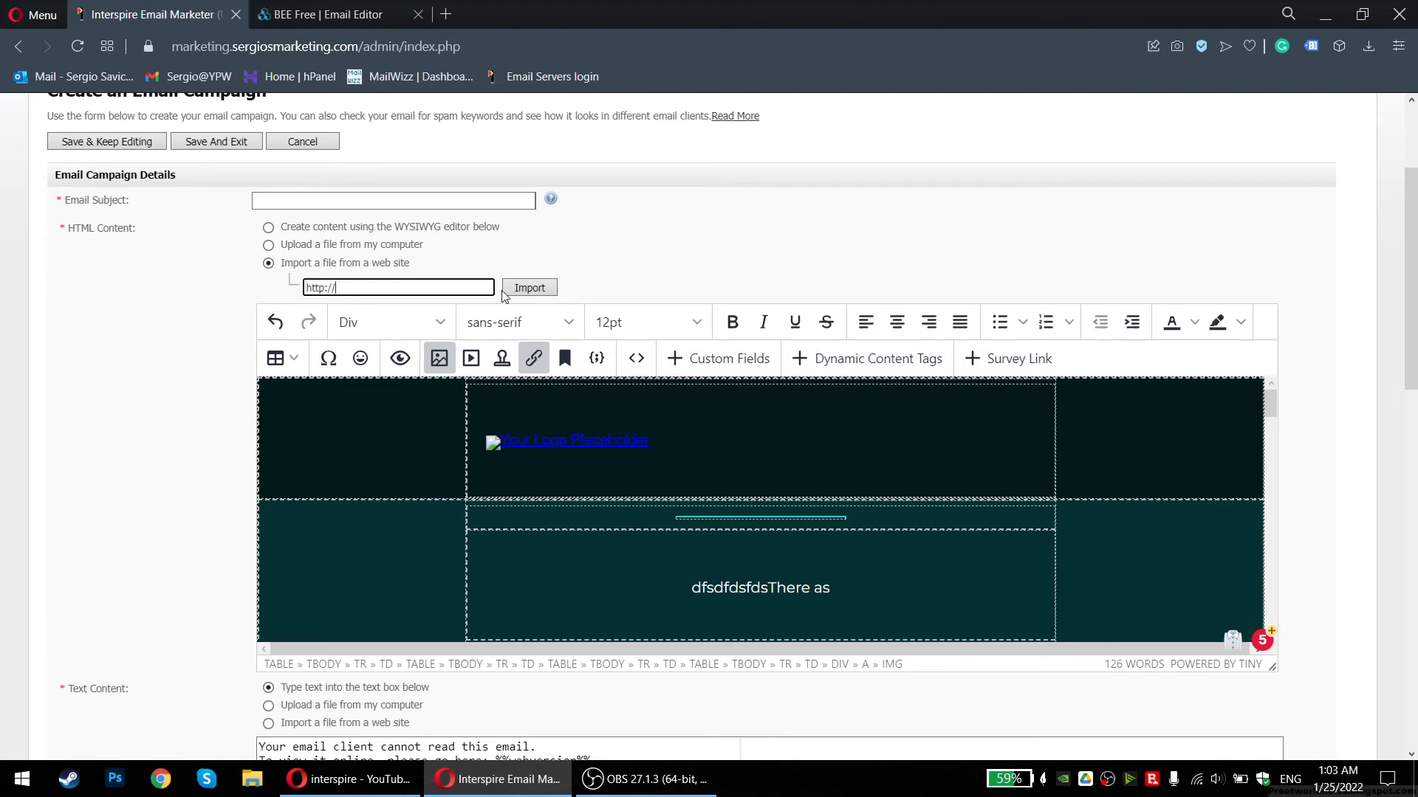
drag(404, 276, 296, 268)
click(374, 284)
Change the HTML content source back to 'Upload a file from my computer'
click(366, 231)
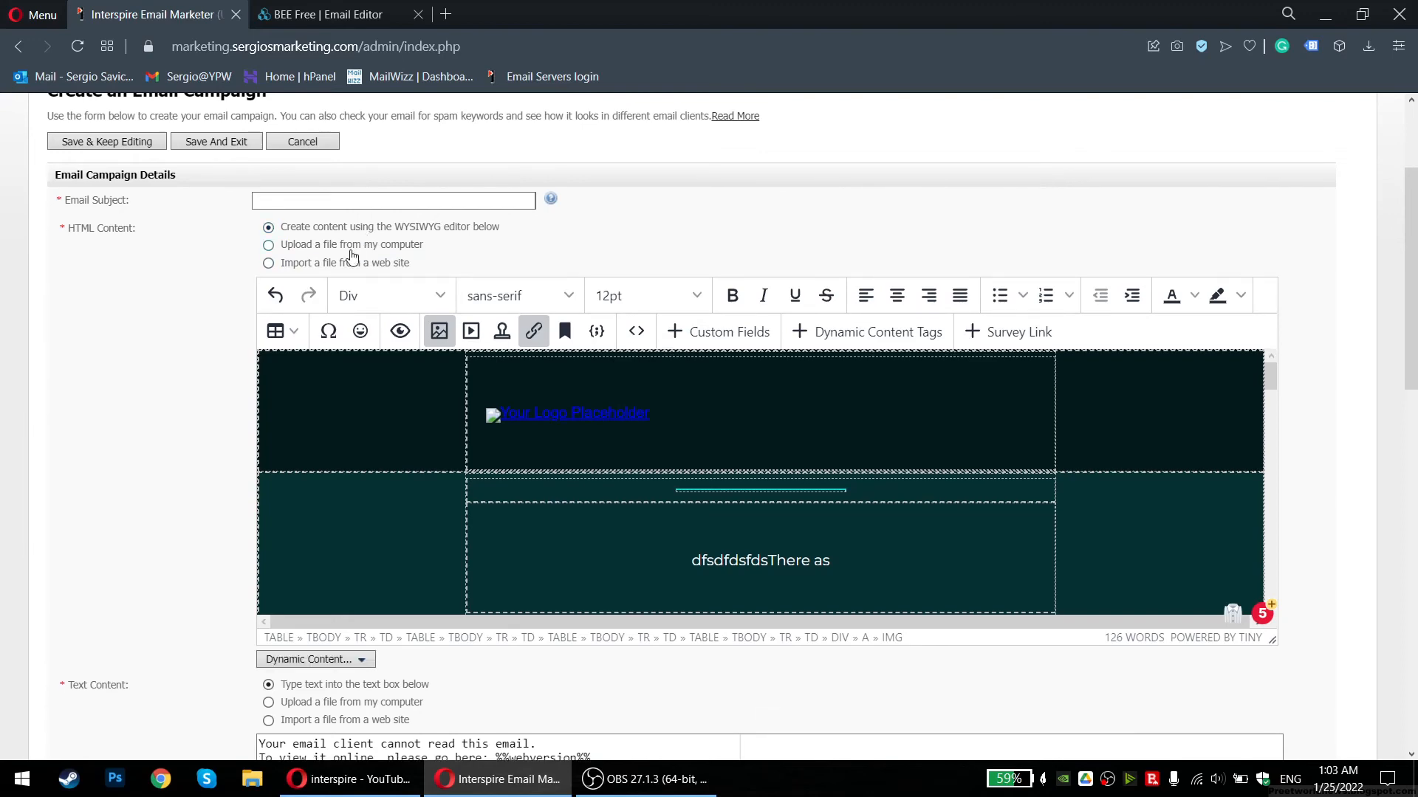
click(349, 248)
scroll(712, 522, down, 10)
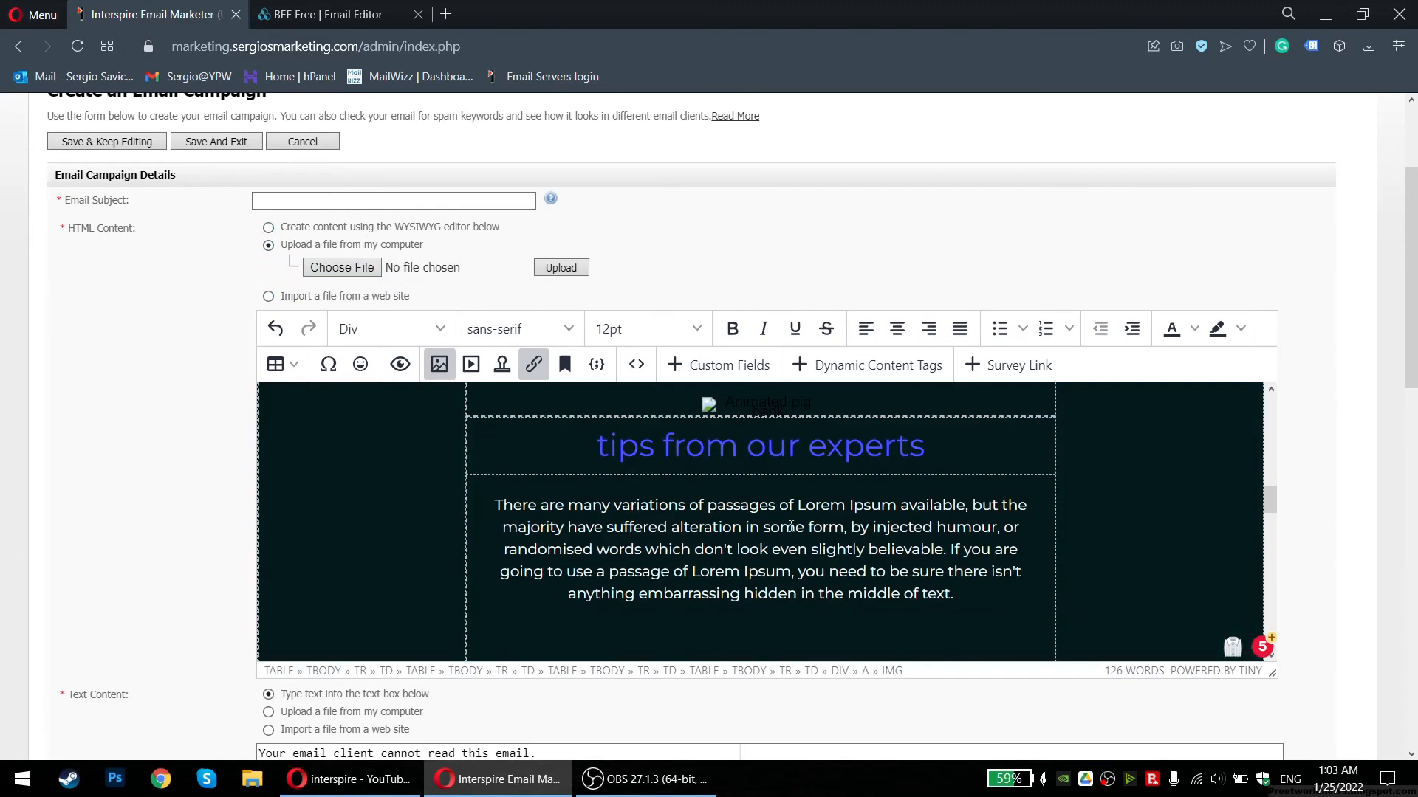
drag(1273, 499, 1318, 384)
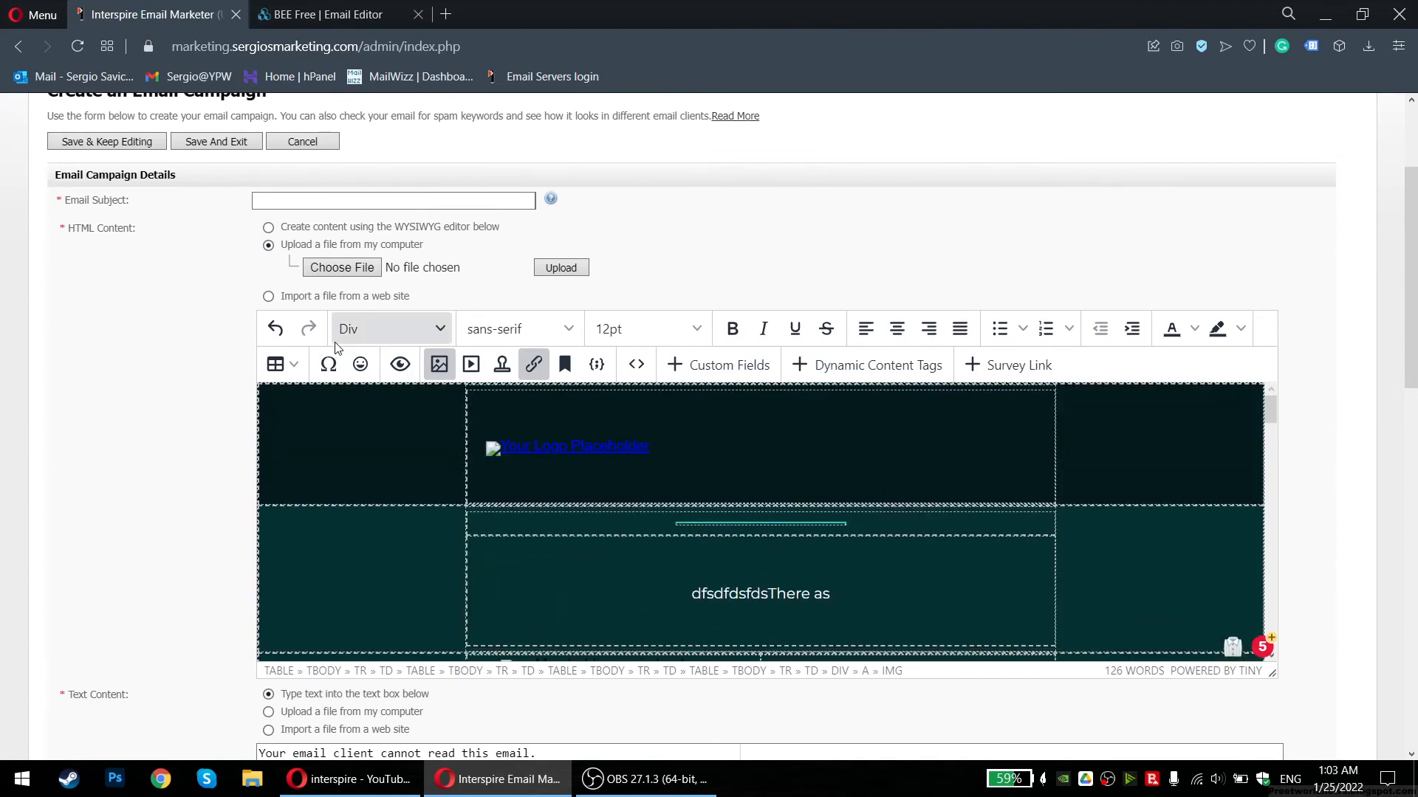
scroll(133, 259, up, 3)
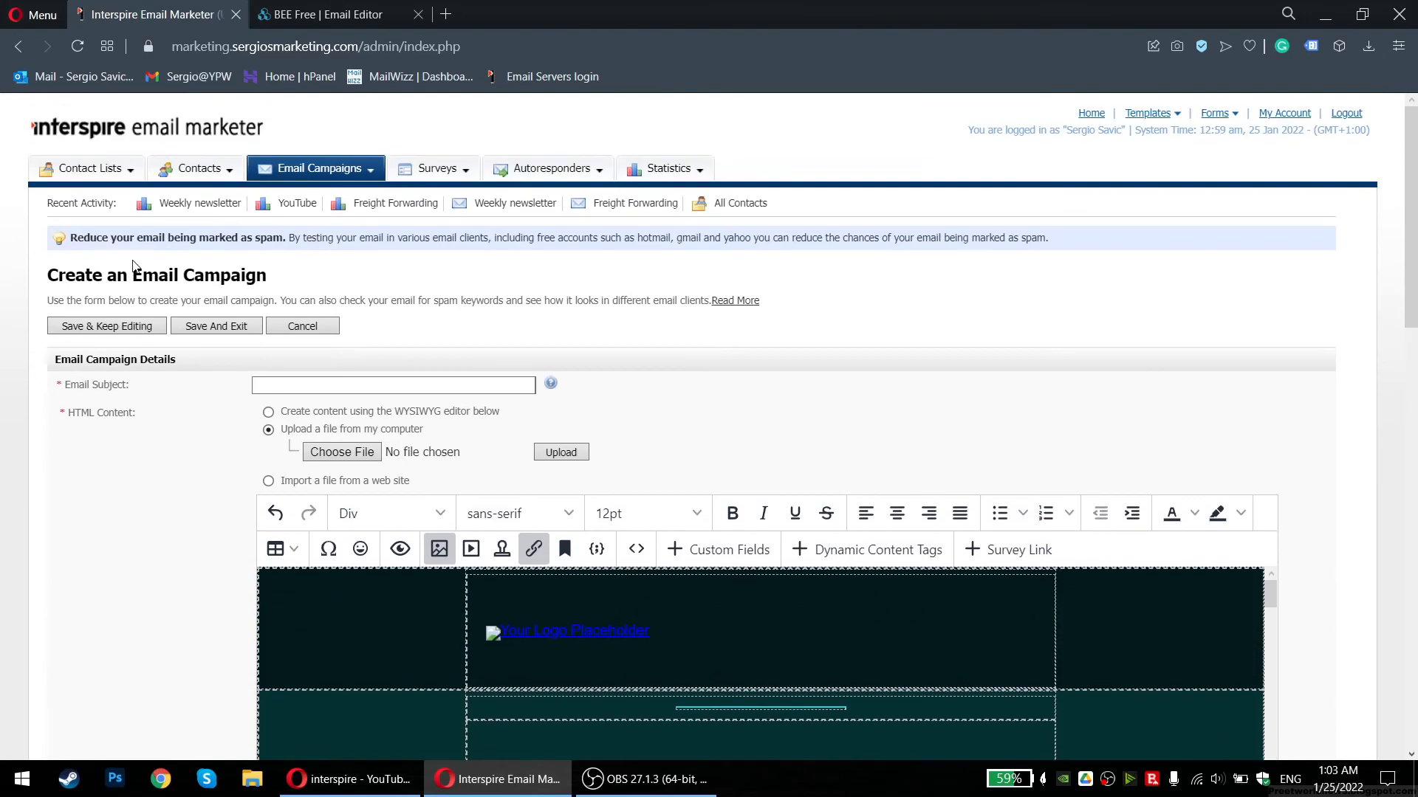
Preview the email again, scrolling to the garbled characters below its footer, then close it
click(437, 6)
middle_click(458, 15)
scroll(630, 383, down, 4)
click(400, 272)
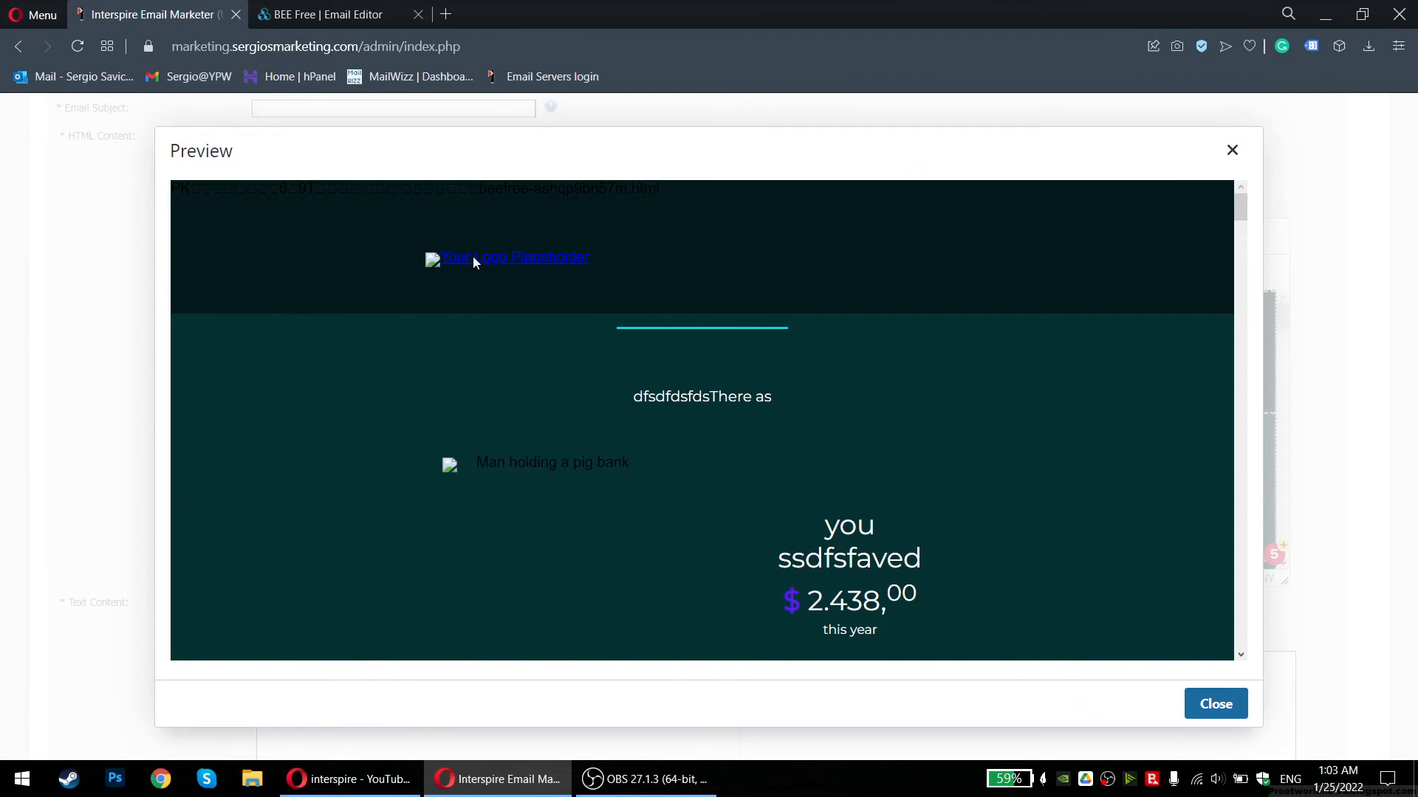
drag(1241, 201, 1219, 158)
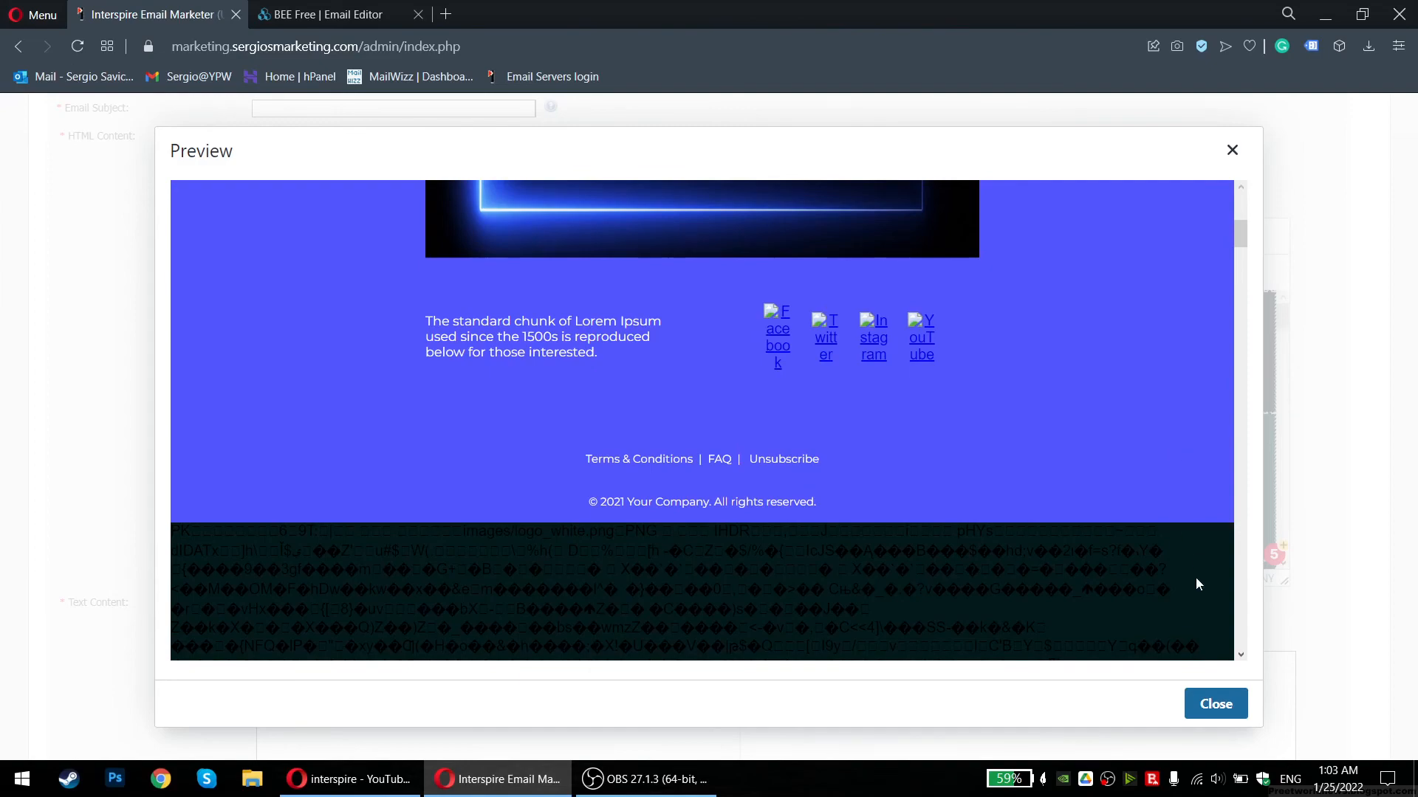
click(1213, 707)
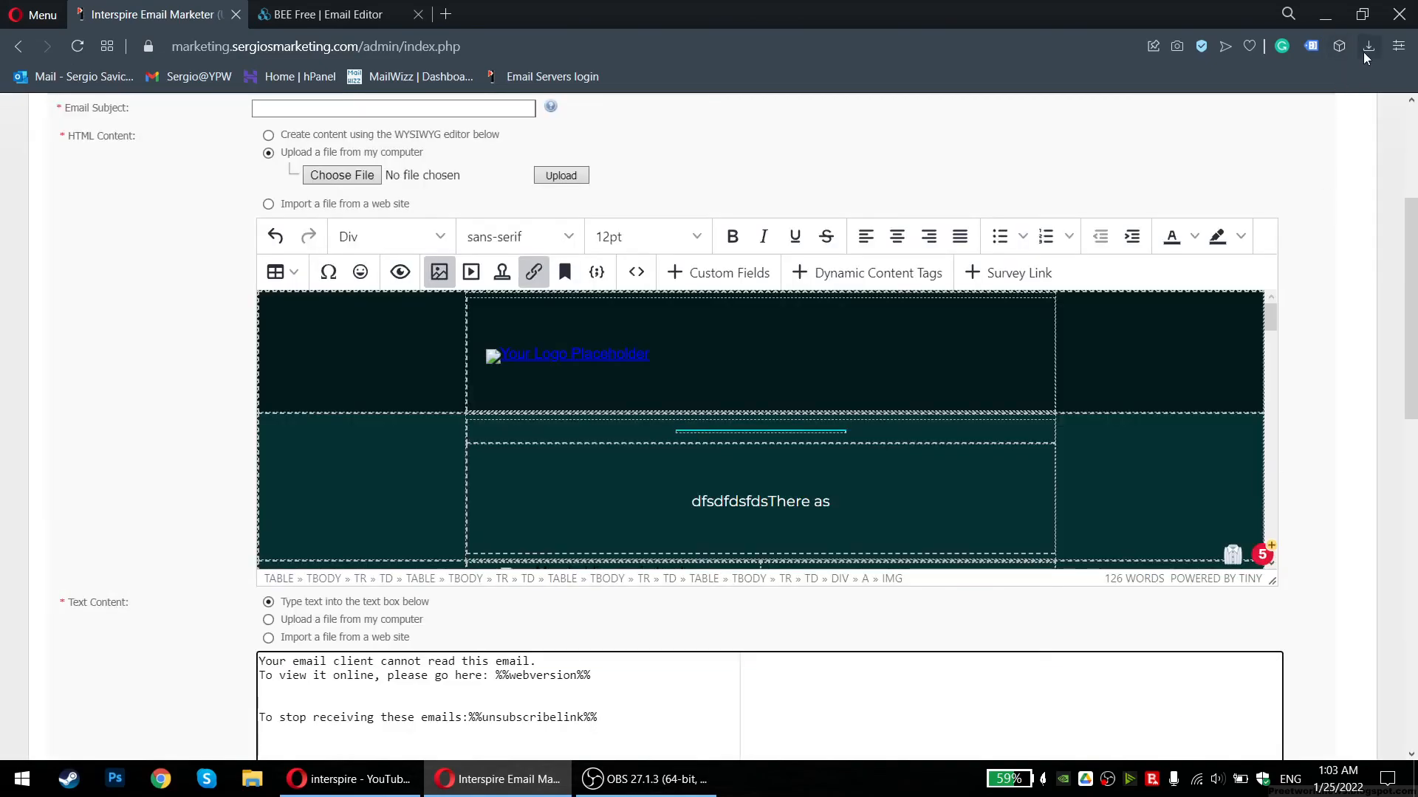
Open the beefree zip's HTML file via WinRAR, scroll through it in Opera, then close it
click(1366, 51)
click(1127, 174)
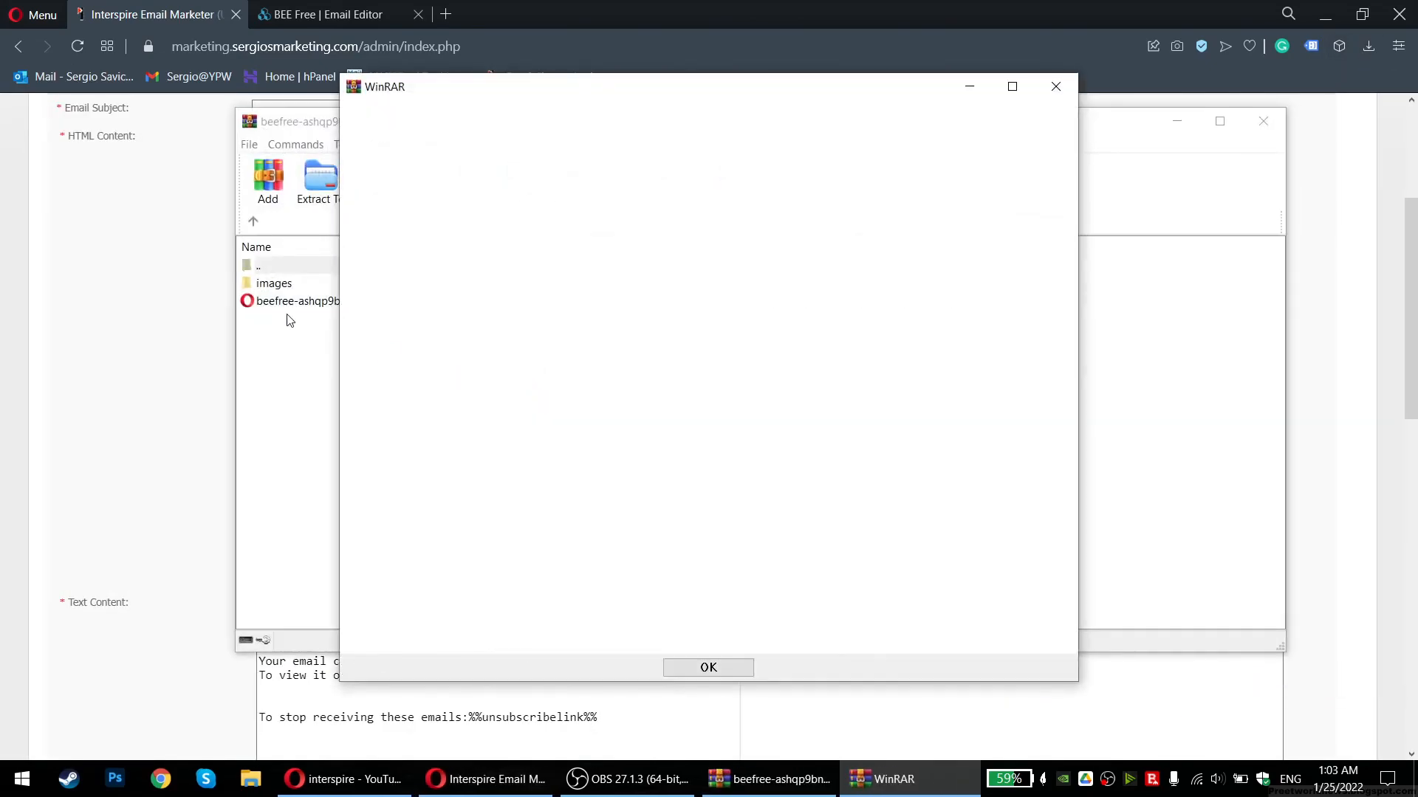
click(687, 668)
double_click(340, 302)
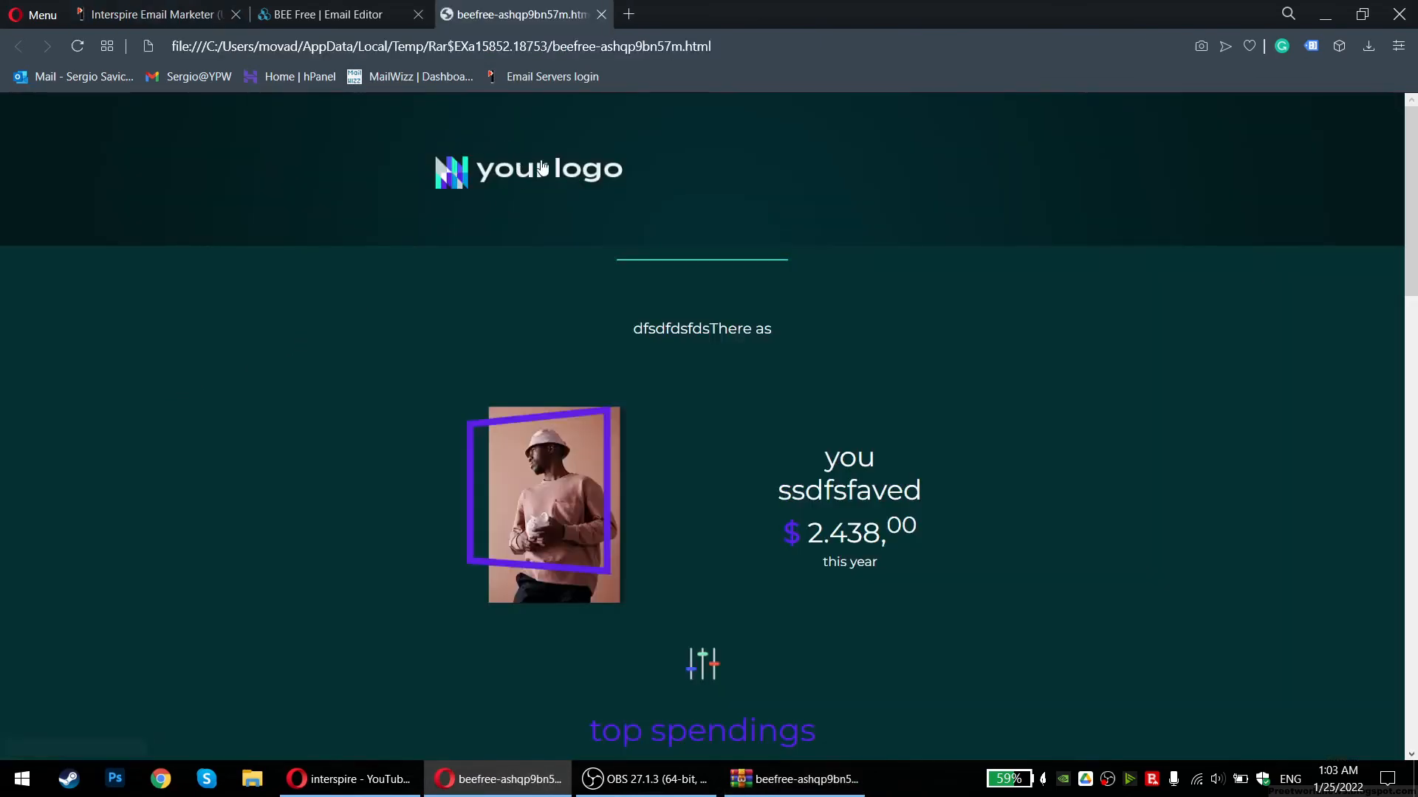
scroll(710, 451, down, 10)
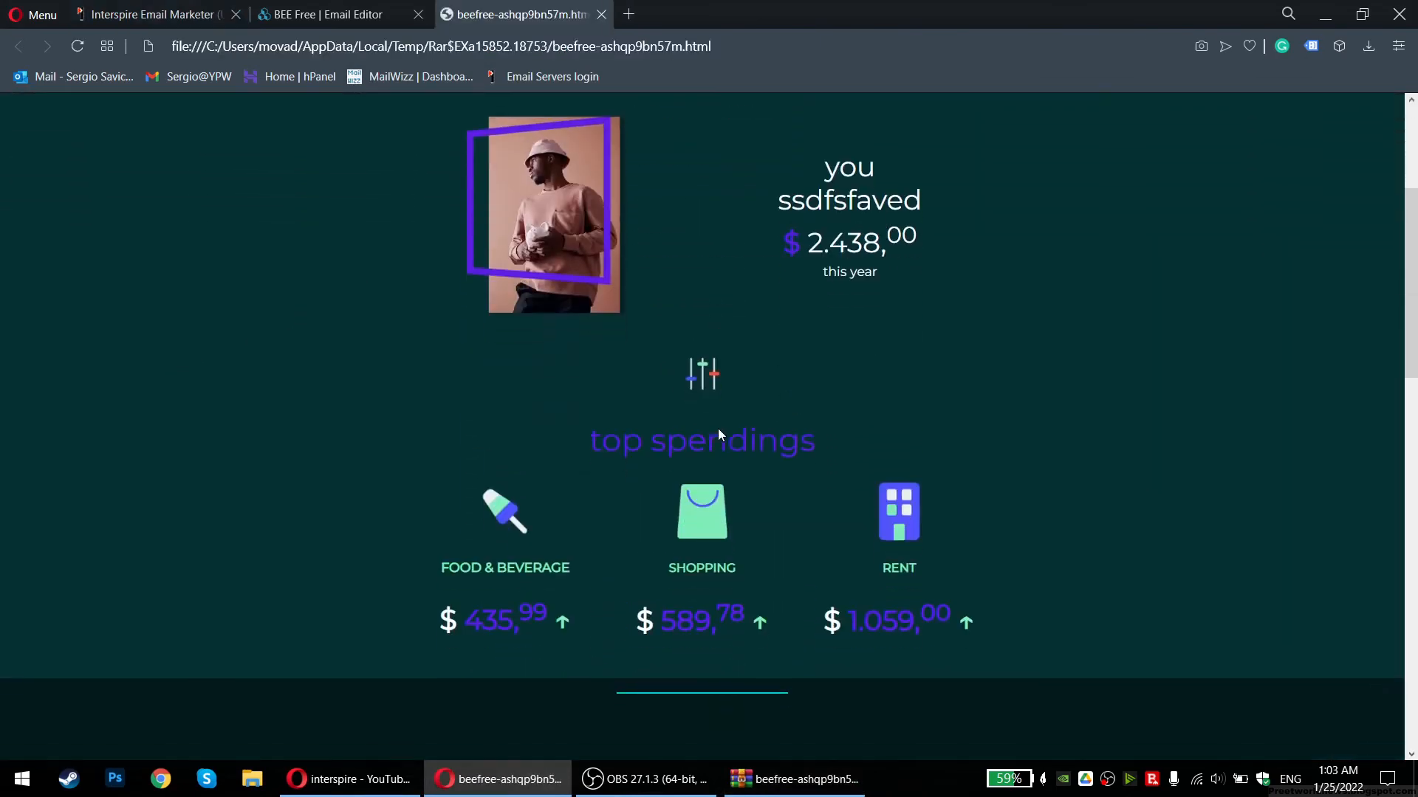
scroll(717, 429, down, 7)
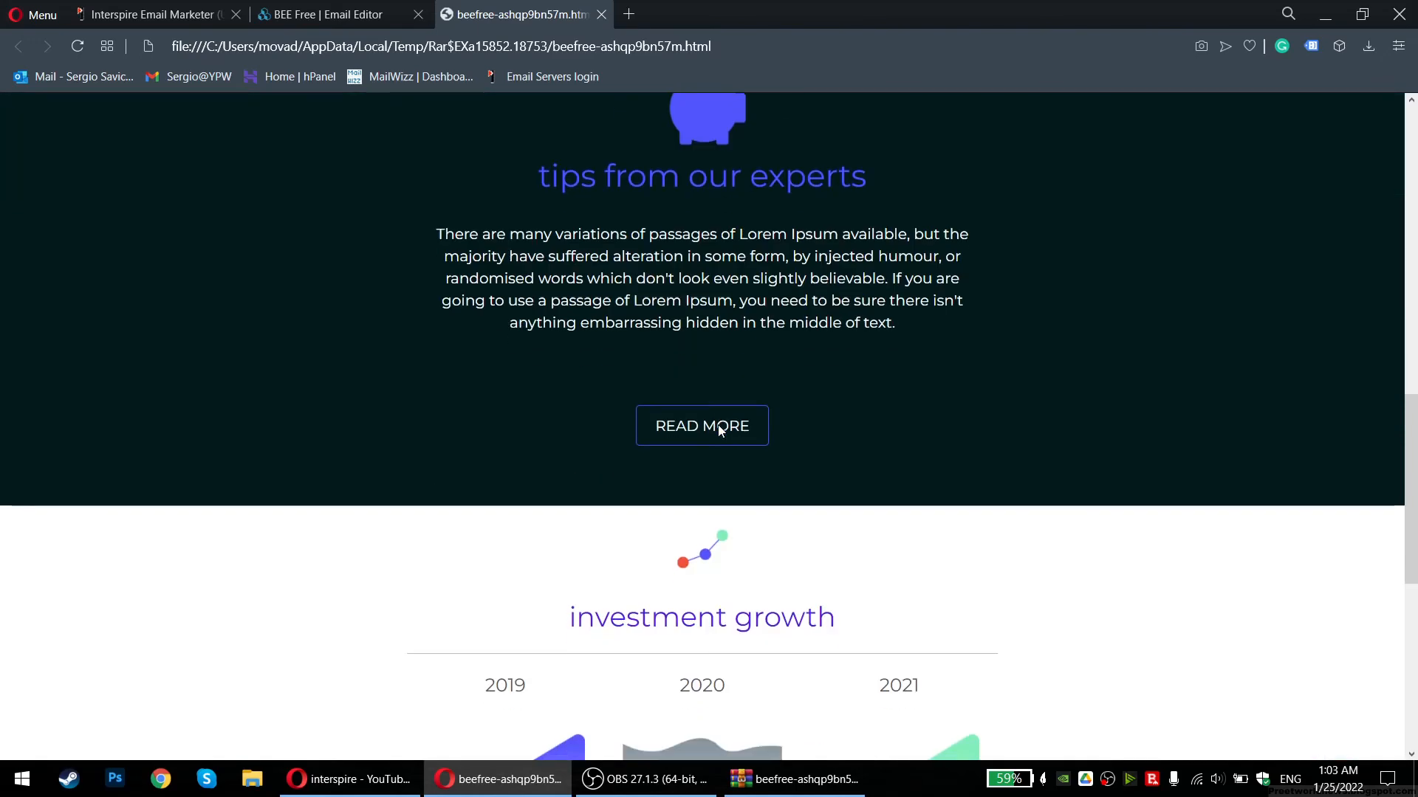
scroll(668, 326, down, 4)
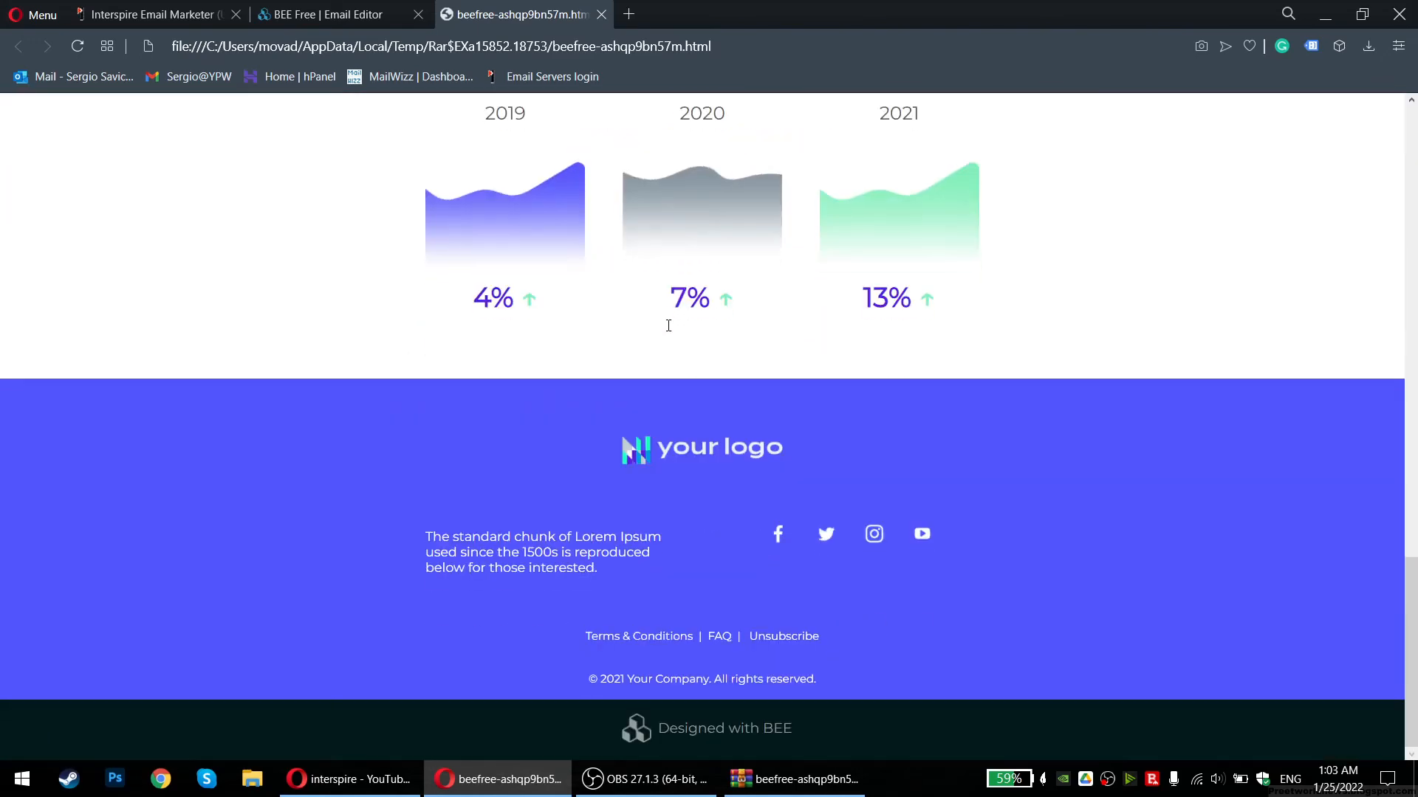
middle_click(509, 16)
scroll(410, 508, down, 5)
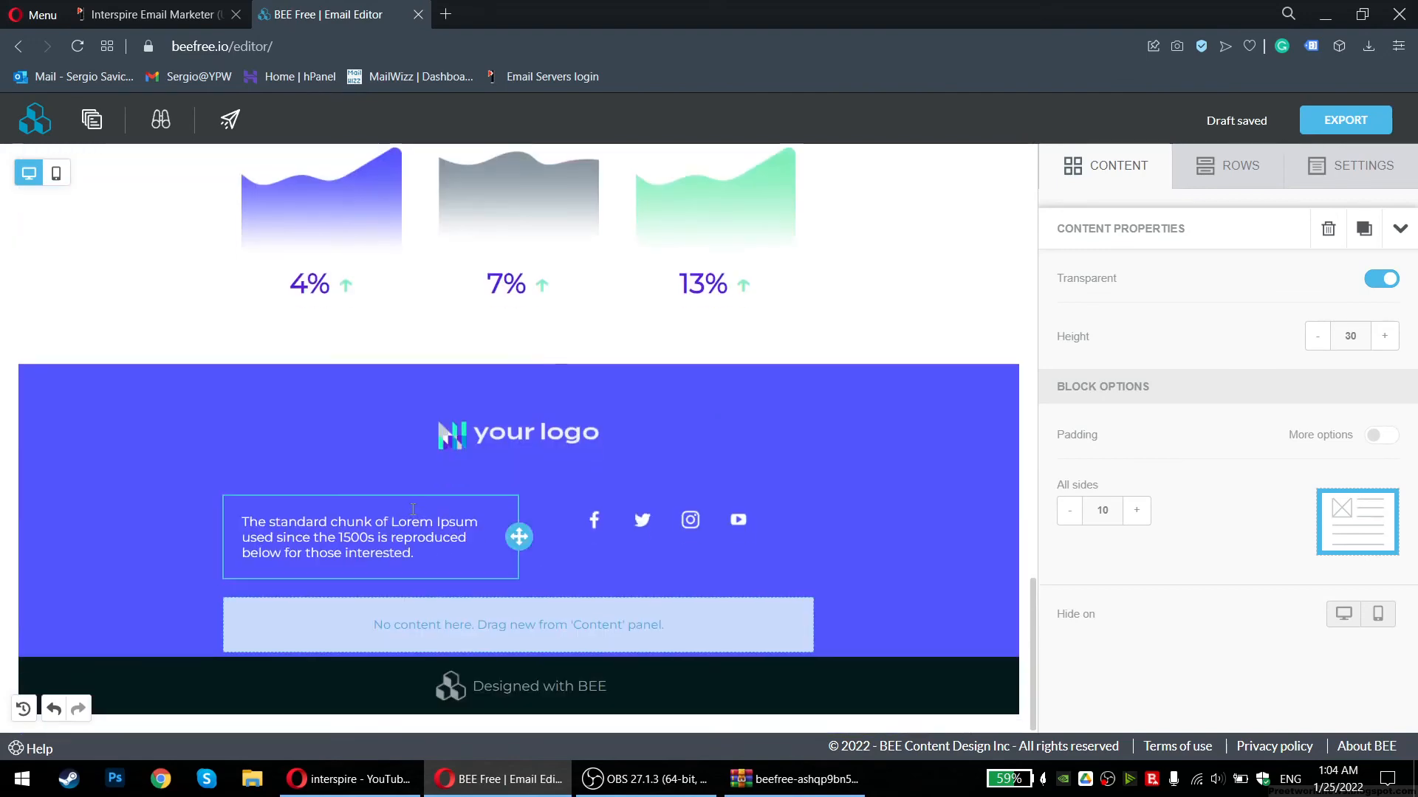
Back in Interspire, select and delete all imported template content from the message editor
scroll(443, 467, up, 6)
scroll(452, 463, up, 15)
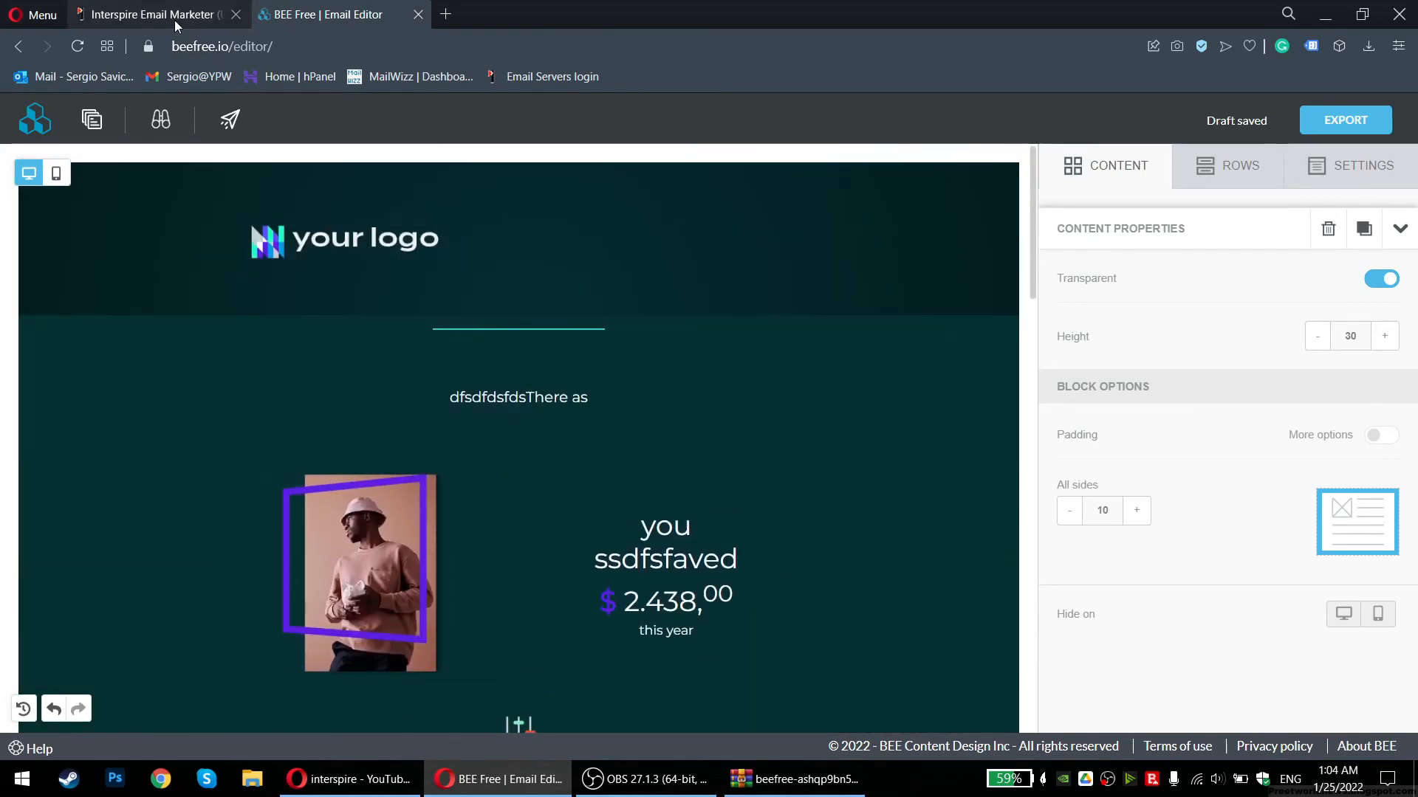
click(127, 14)
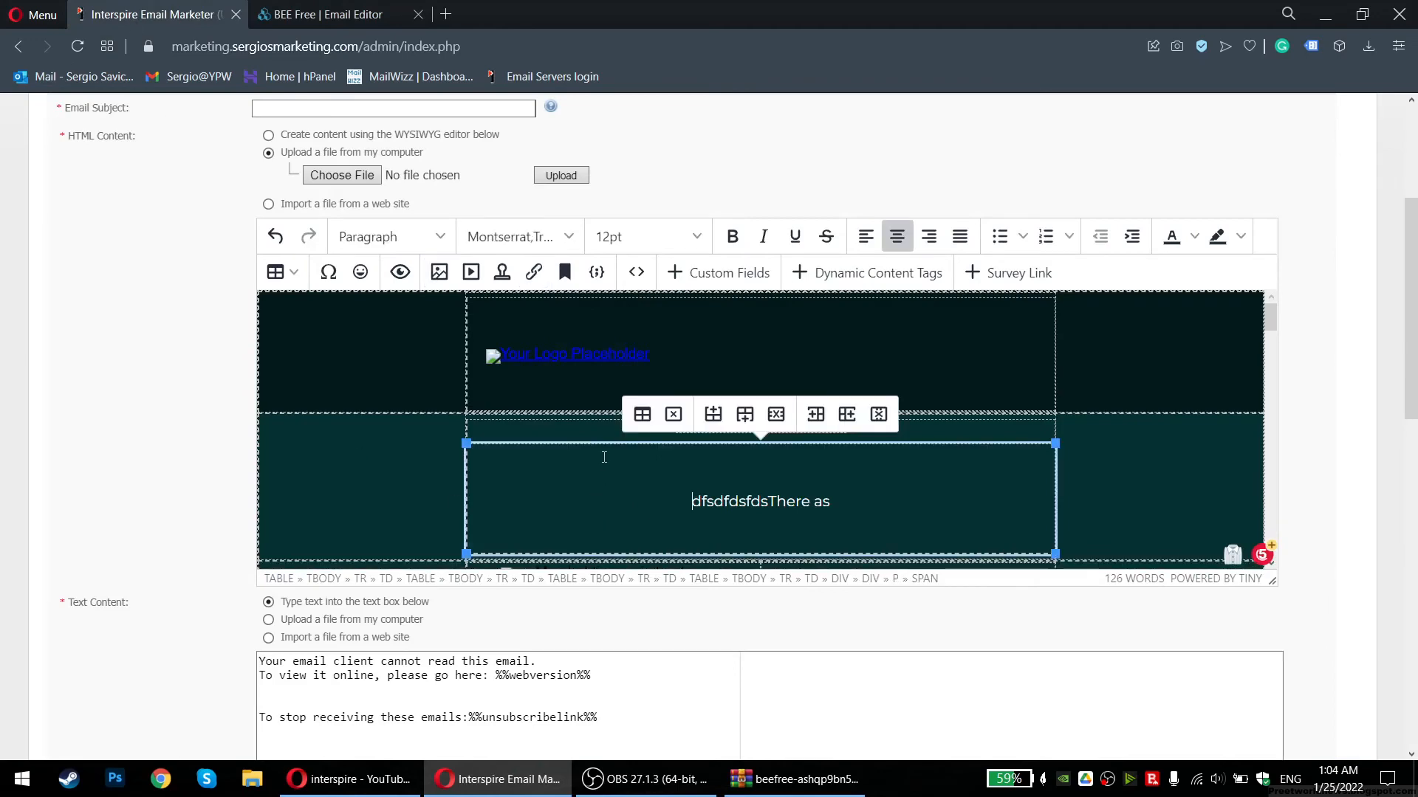
key(ctrl+a)
key(Delete)
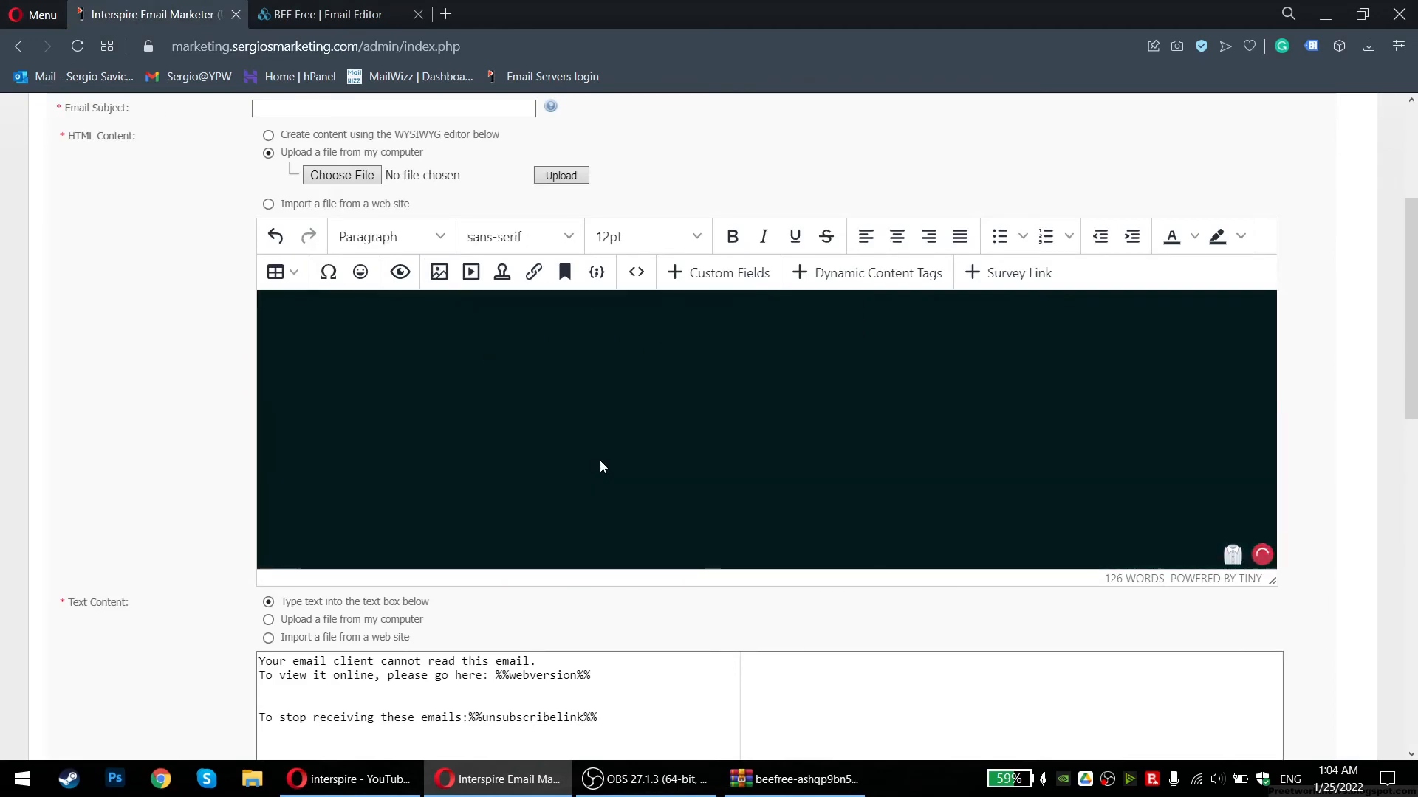
Set HTML content to the WYSIWYG editor, then minimise the browser and open the Work folder
scroll(599, 459, up, 5)
scroll(596, 450, down, 4)
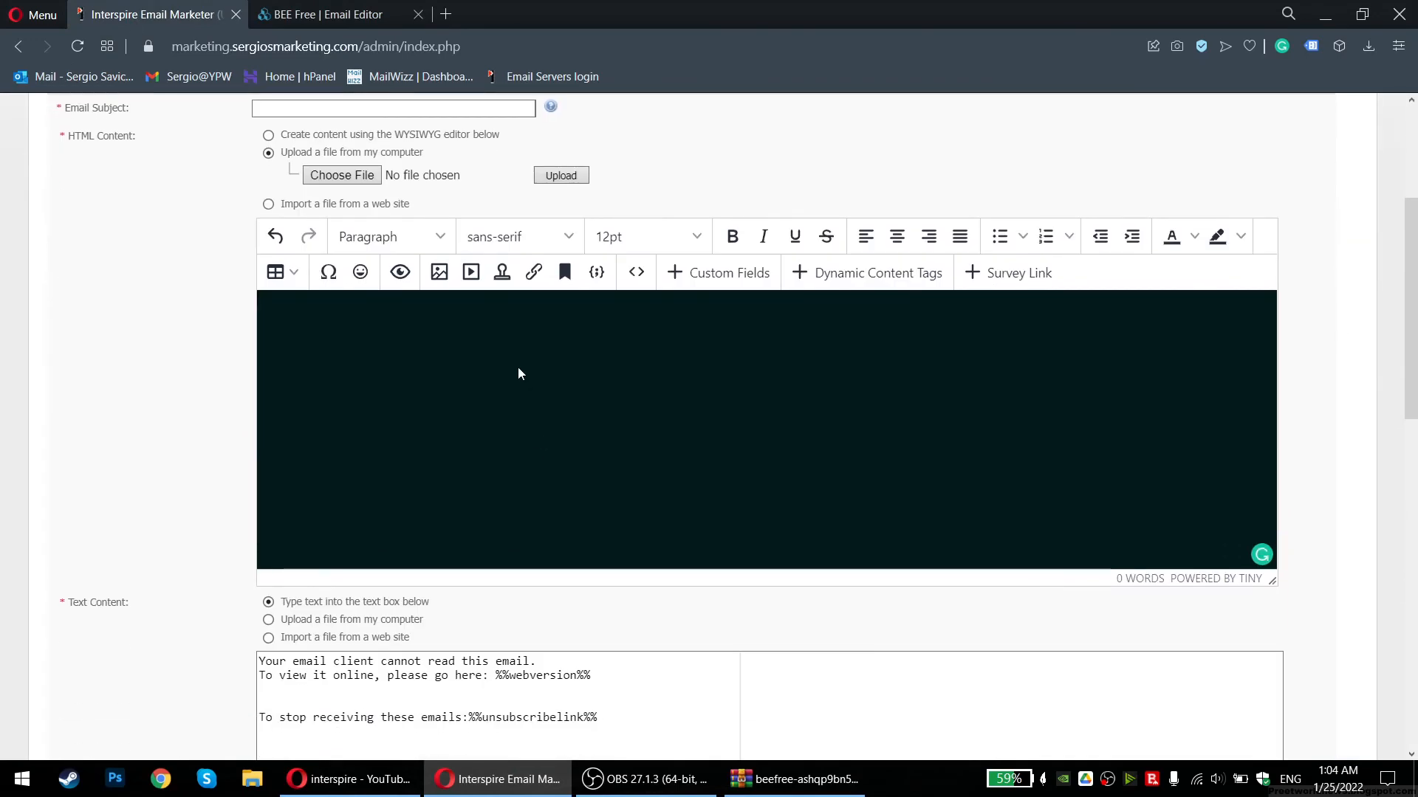
scroll(136, 296, up, 1)
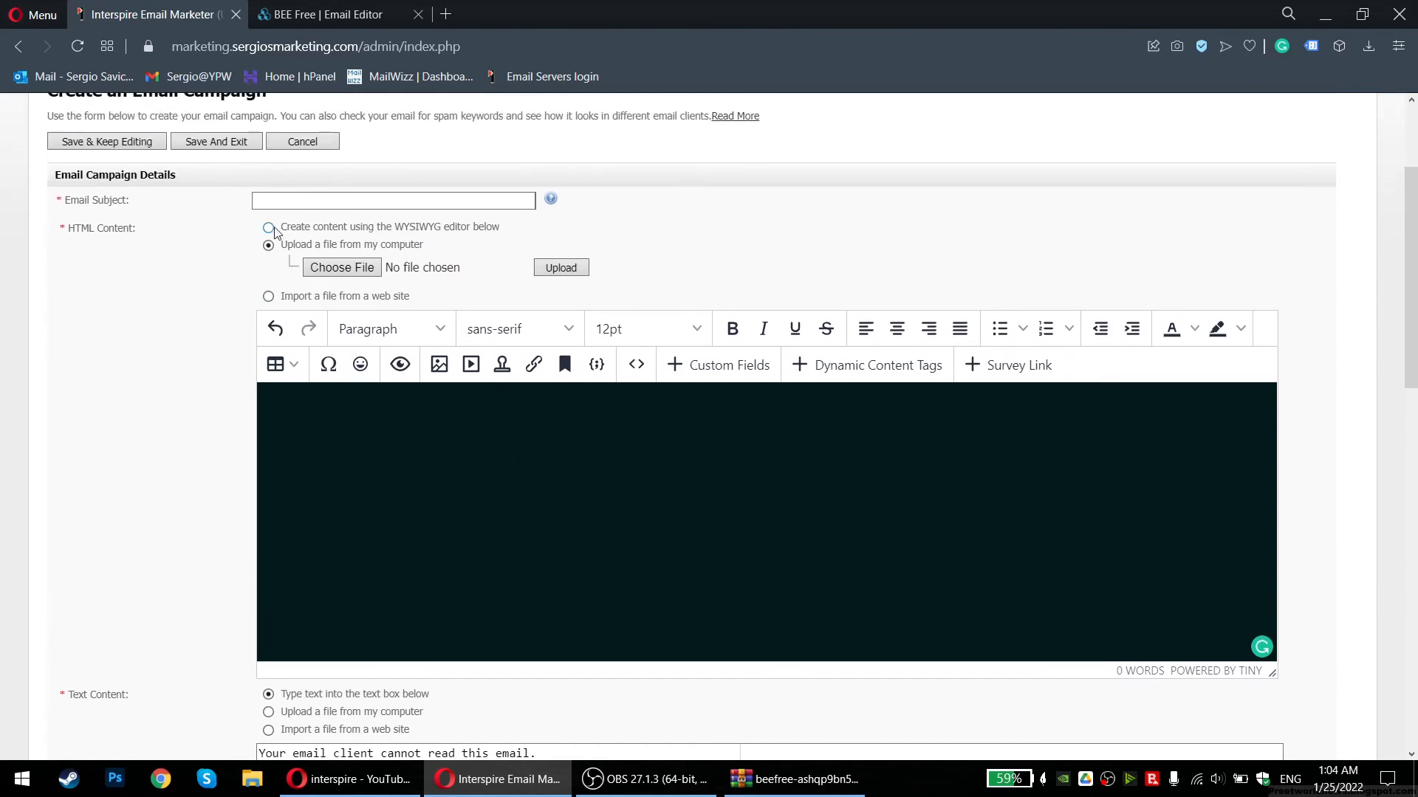
click(270, 228)
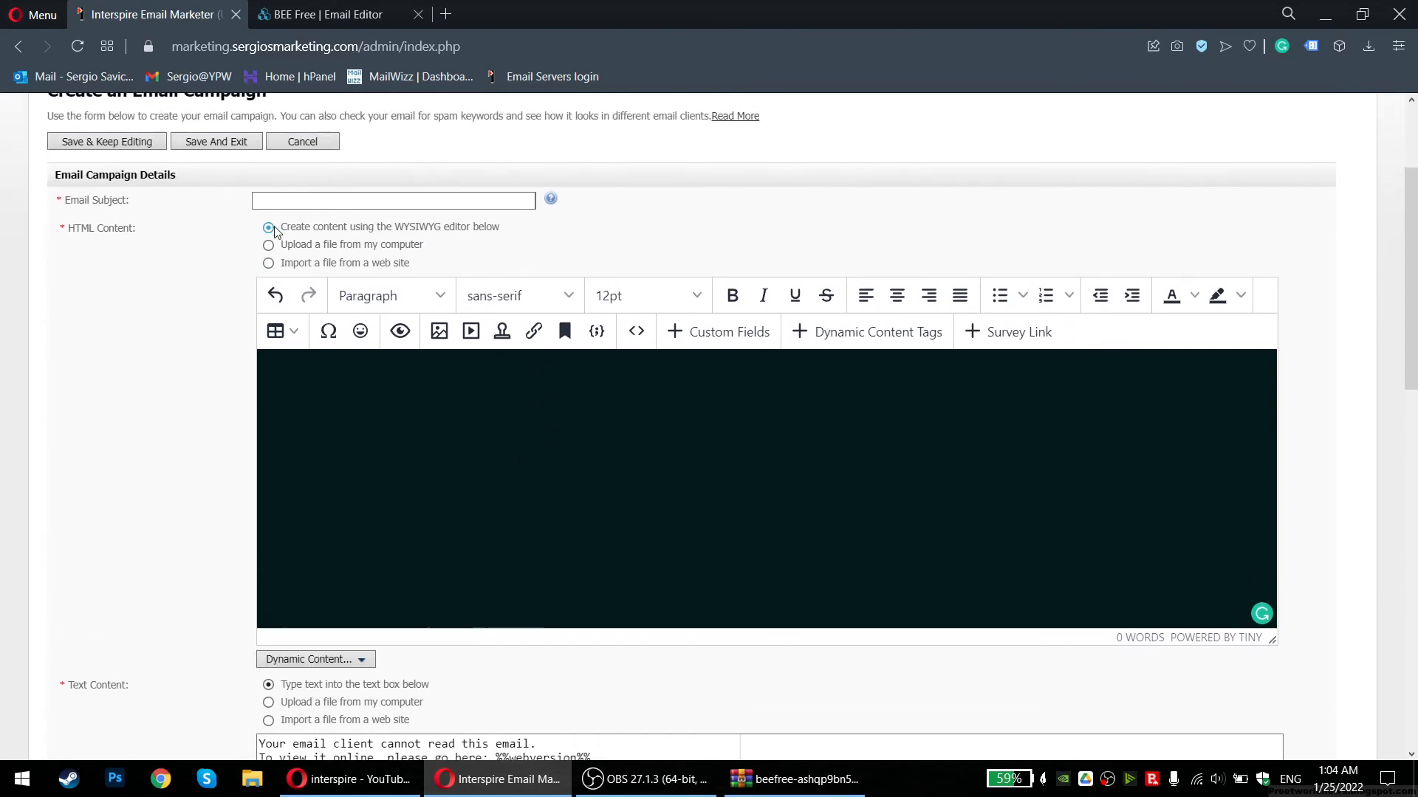
double_click(508, 497)
click(508, 493)
click(303, 245)
click(303, 226)
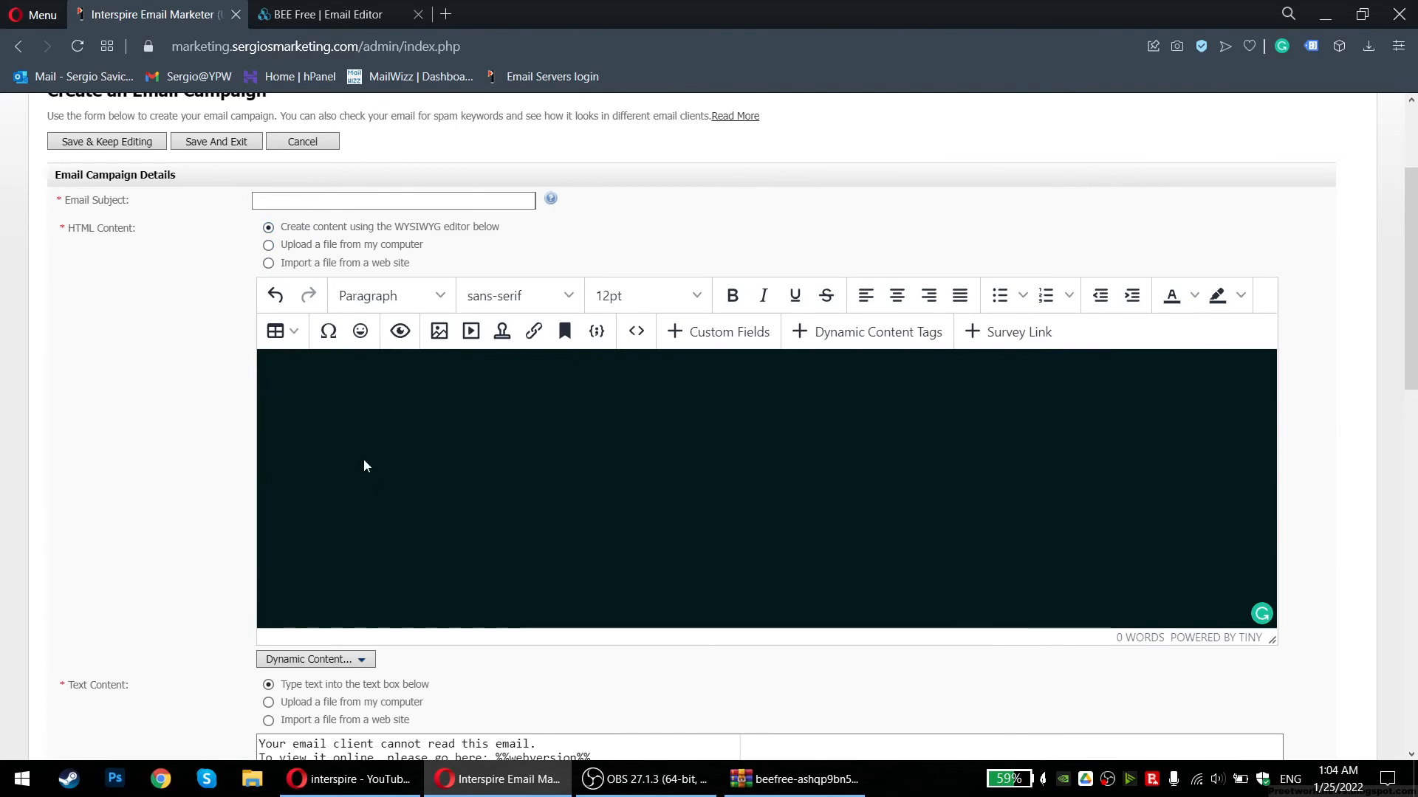
click(456, 785)
double_click(34, 303)
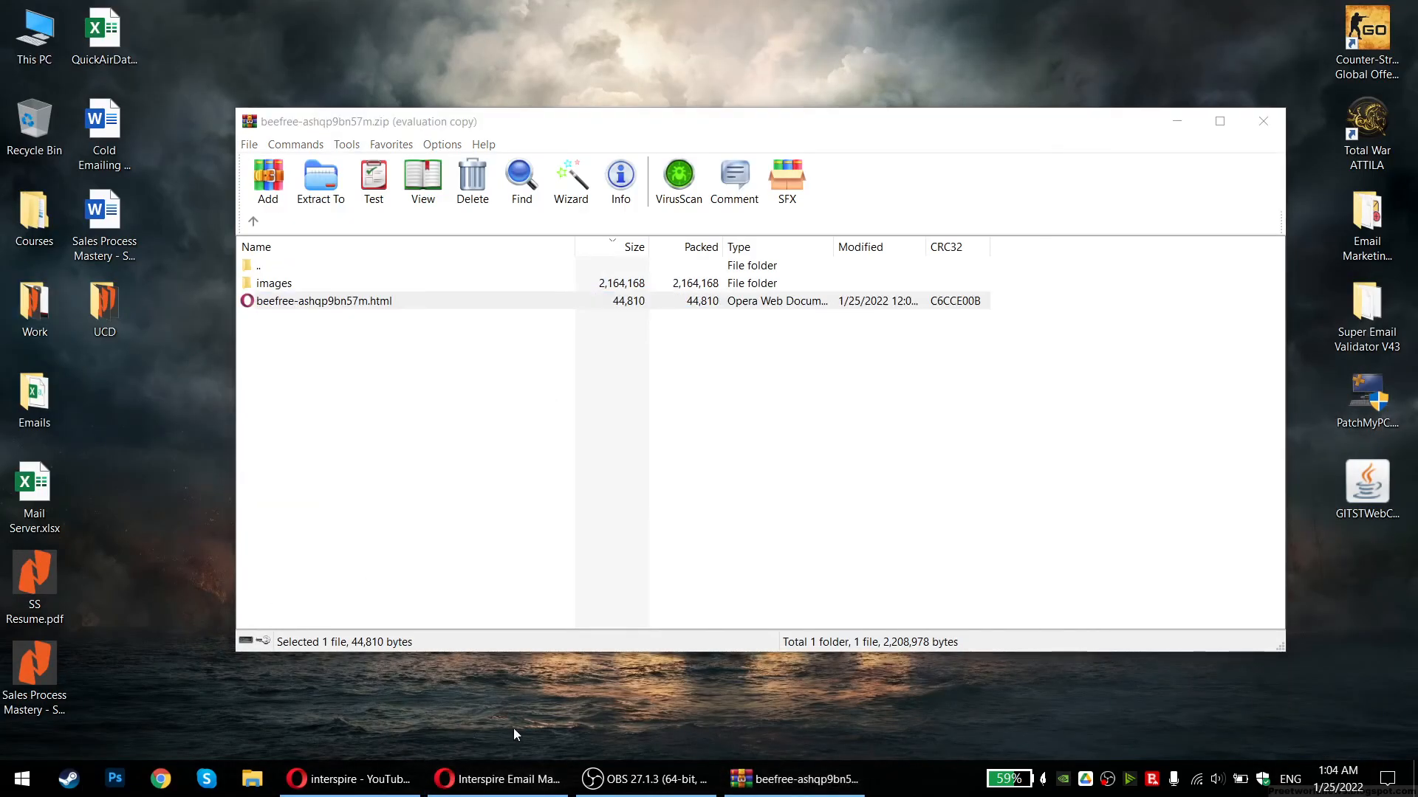
Open the Jumbo.jpg flyer from My Drive > Clients > BNRP in File Explorer
click(458, 779)
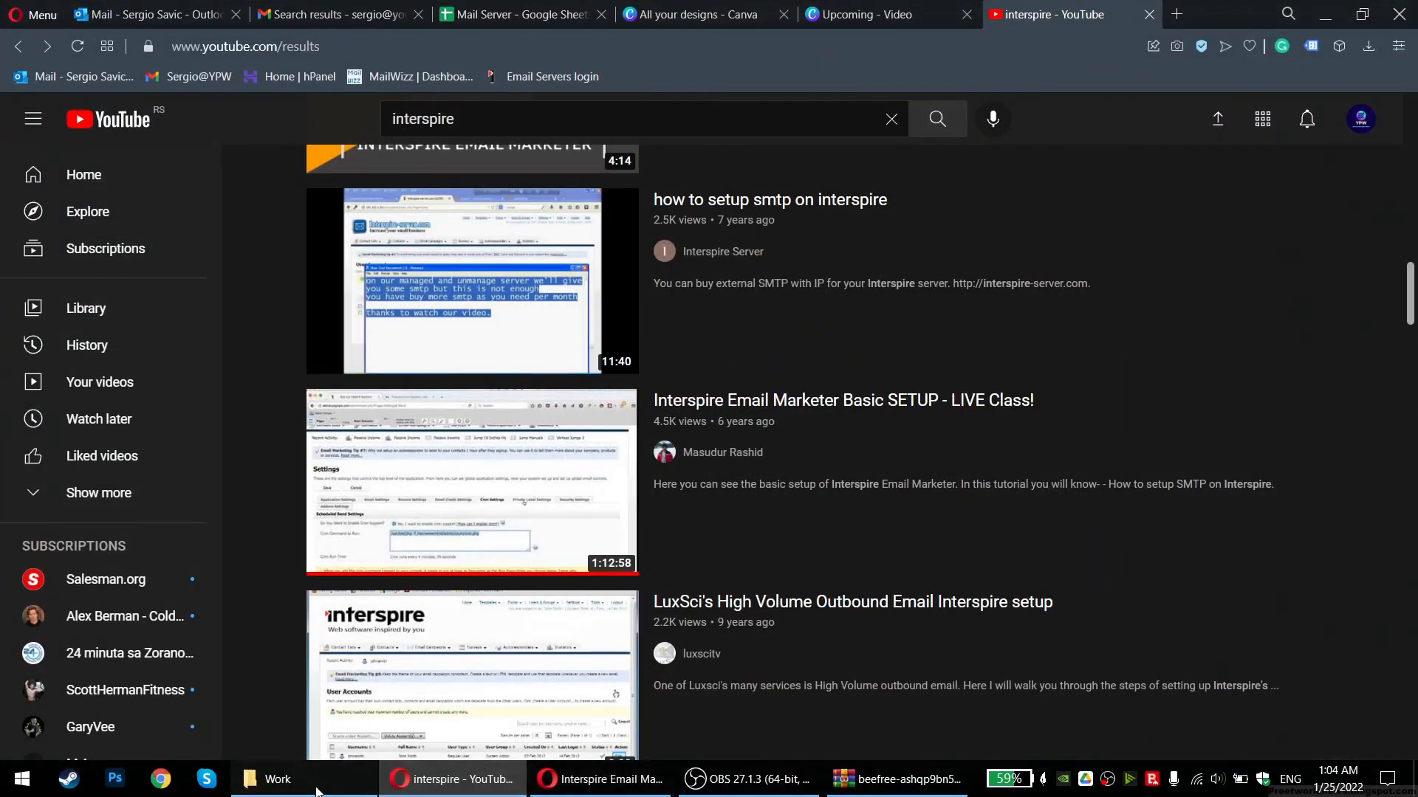
click(288, 779)
click(347, 369)
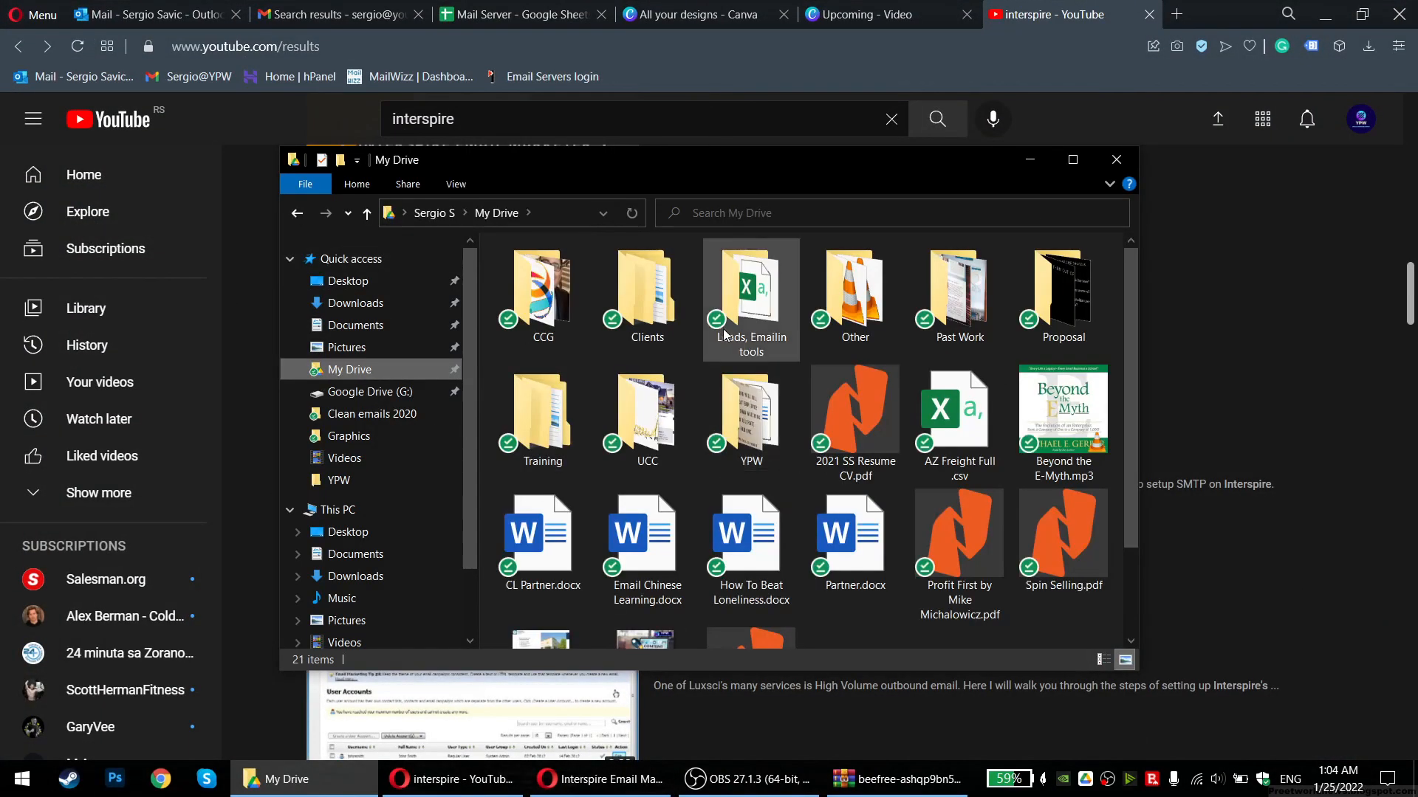
double_click(678, 321)
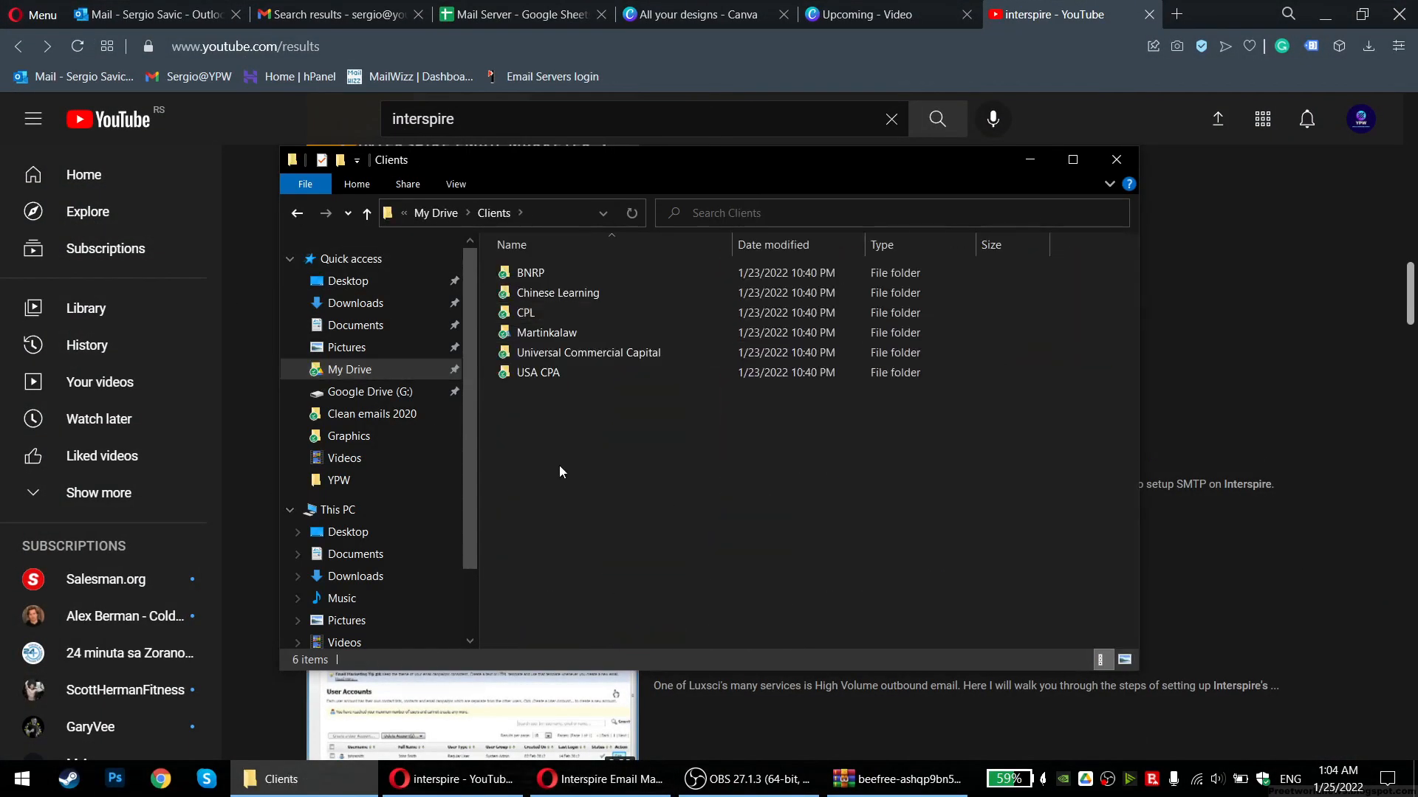
double_click(554, 273)
double_click(642, 253)
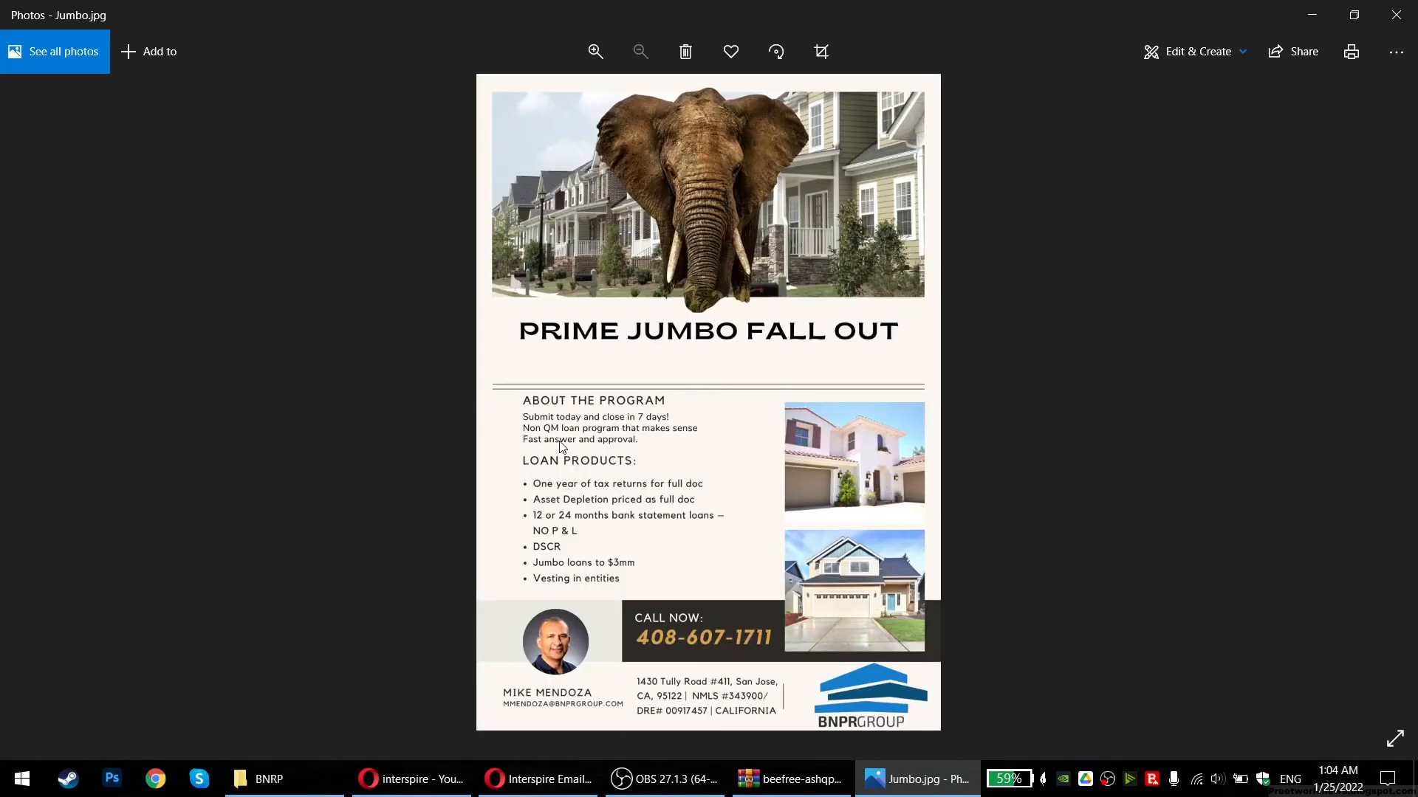
scroll(672, 214, up, 2)
Zoom in on the Jumbo flyer, scroll through it top to bottom, then close Photos
scroll(680, 498, down, 8)
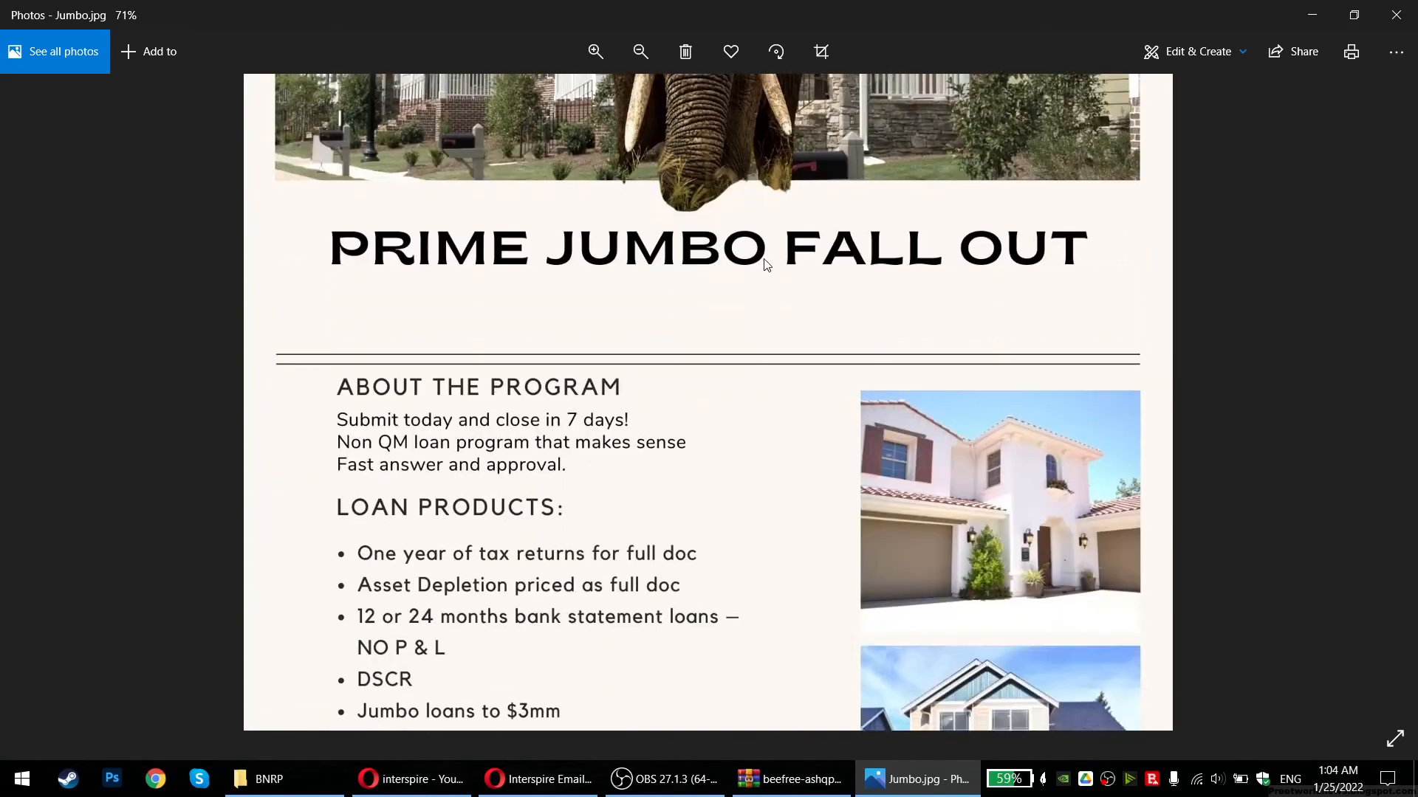
scroll(790, 239, up, 6)
scroll(680, 645, down, 6)
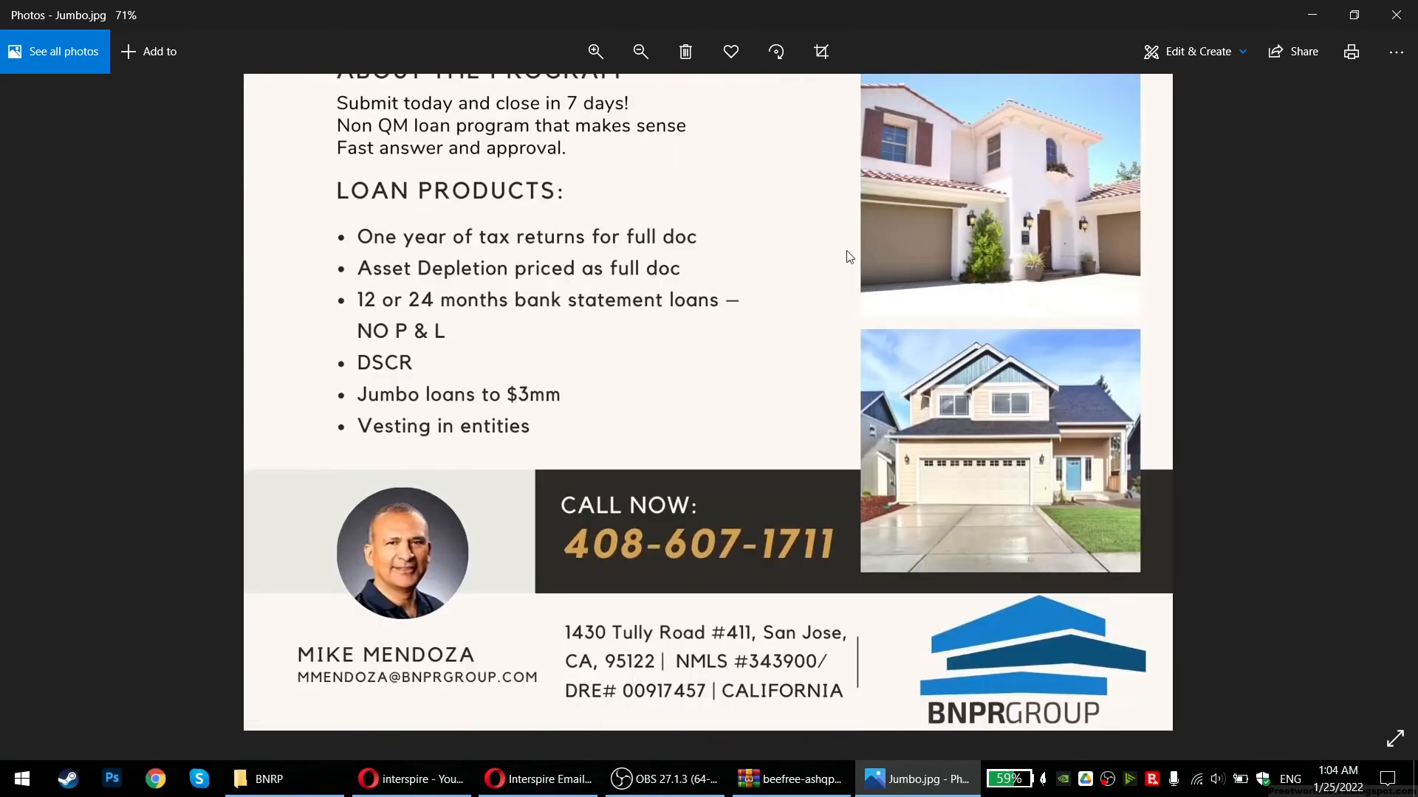
scroll(779, 195, up, 5)
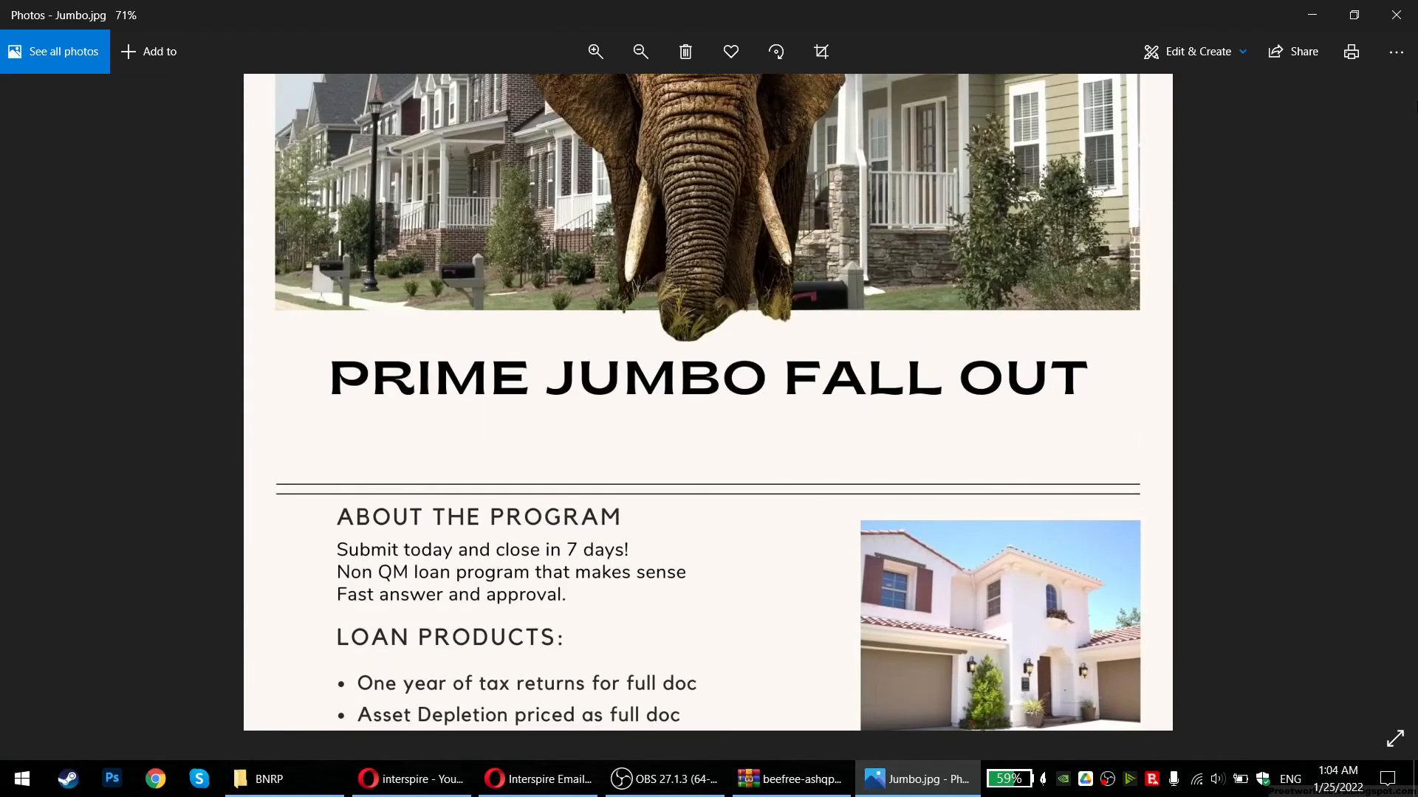
scroll(930, 312, up, 2)
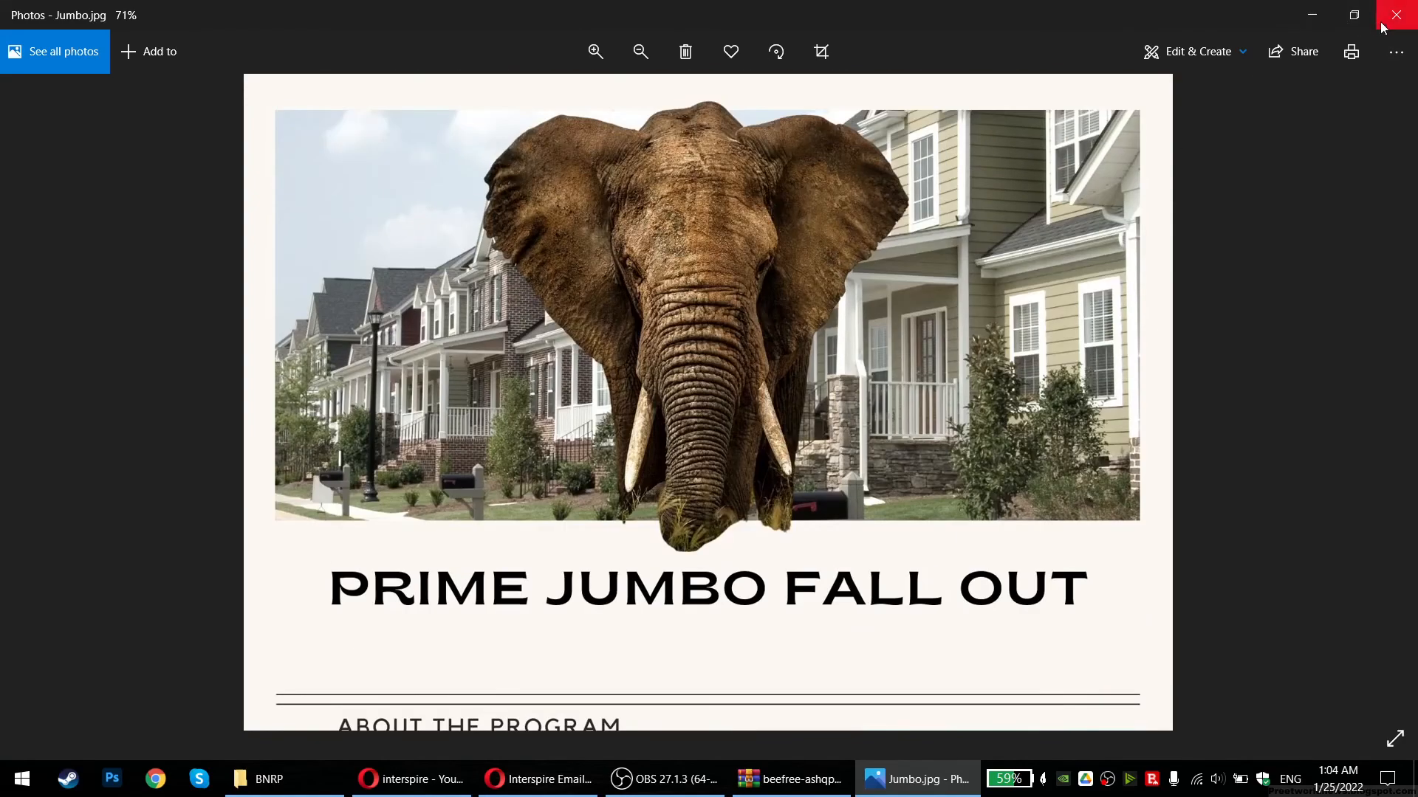
scroll(855, 408, down, 5)
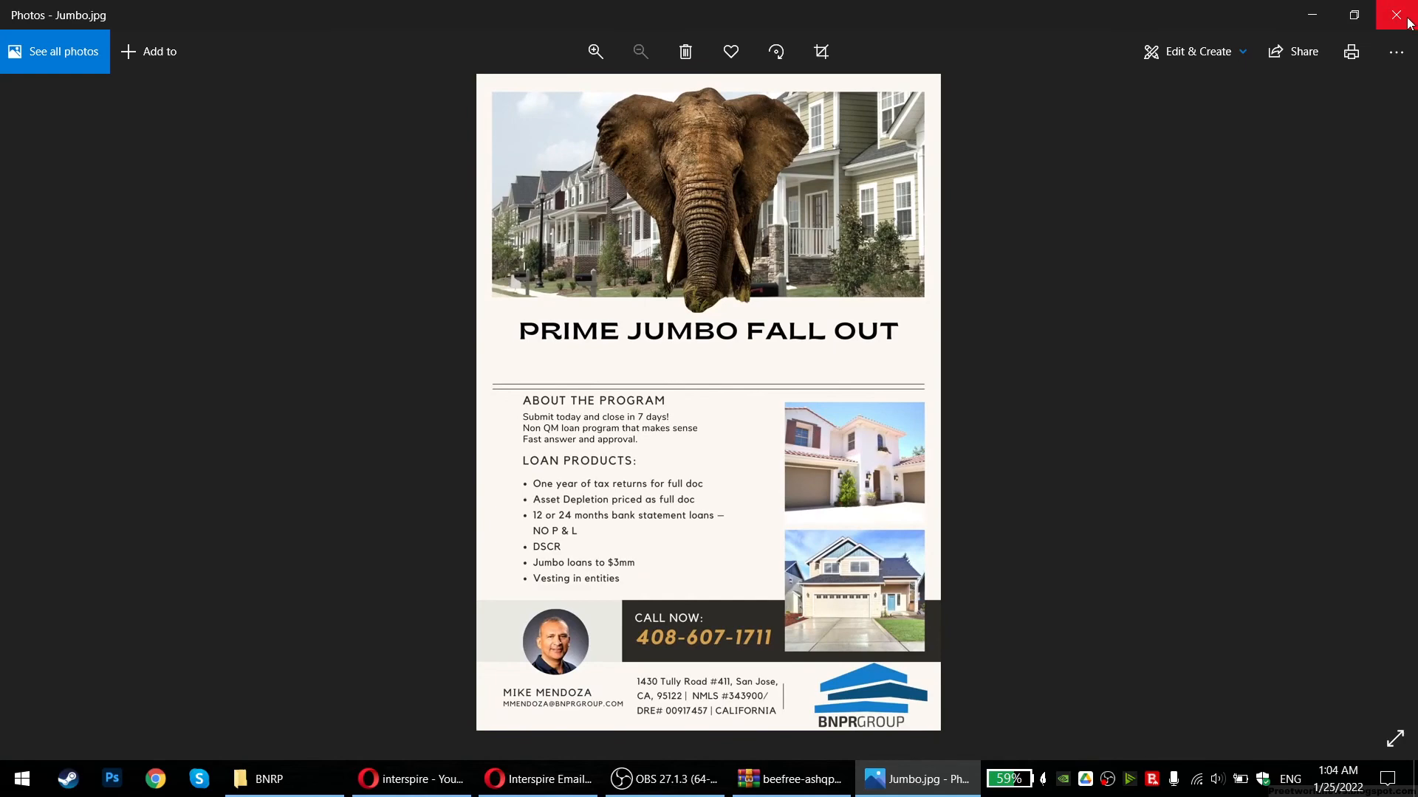
click(1395, 15)
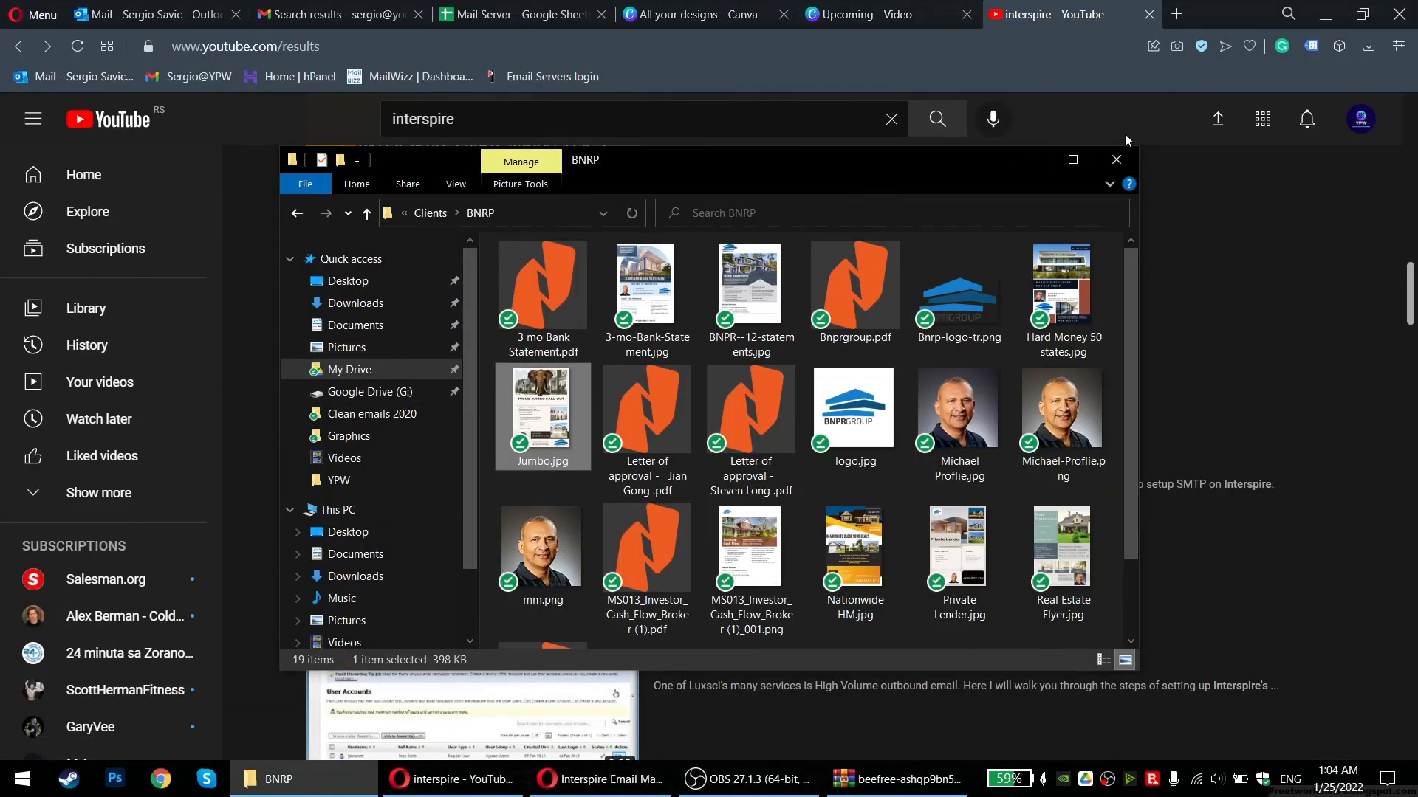
Close the BNRP folder, glance at the Outlook, YouTube and Canva tabs, then return to Interspire
click(1116, 159)
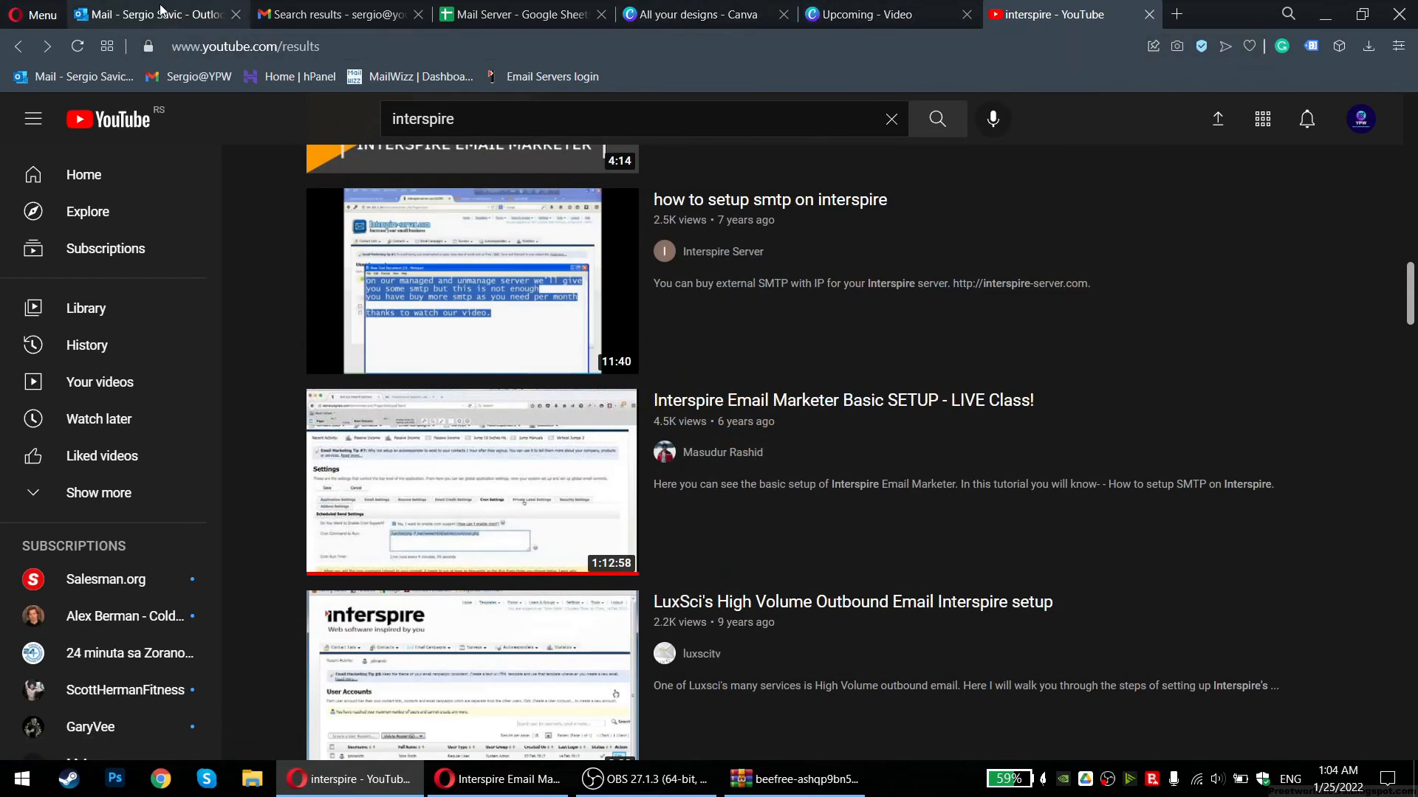
click(160, 17)
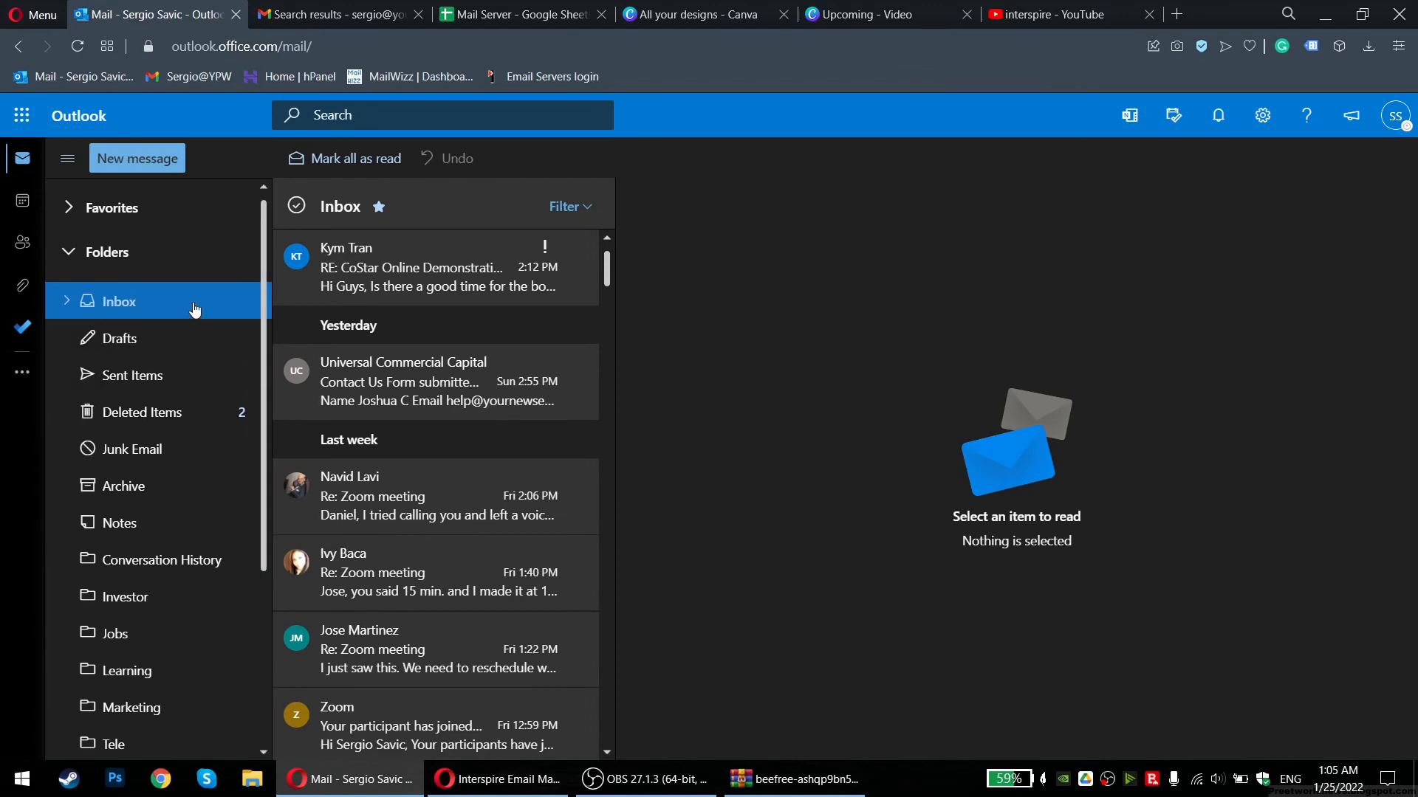
click(1032, 15)
click(924, 13)
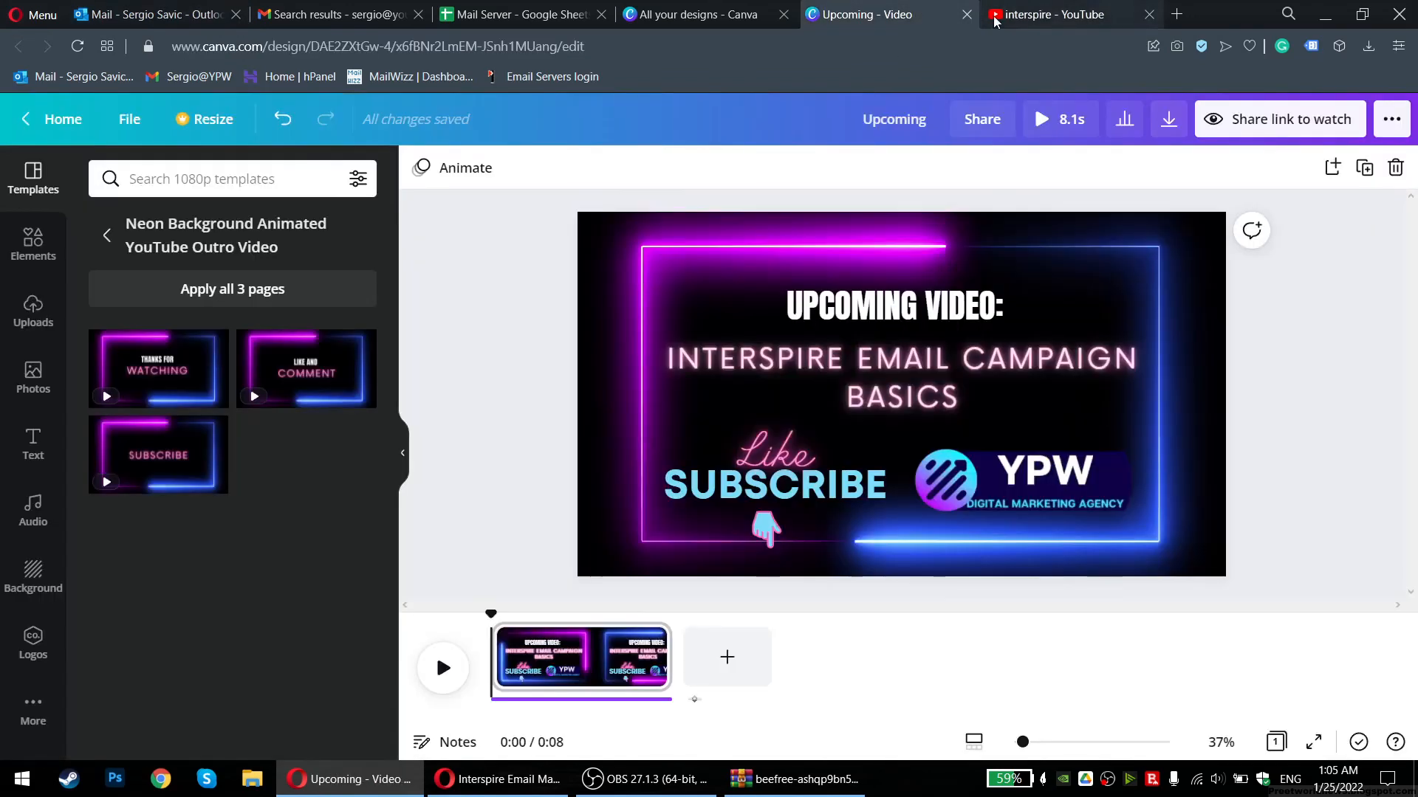
click(1017, 16)
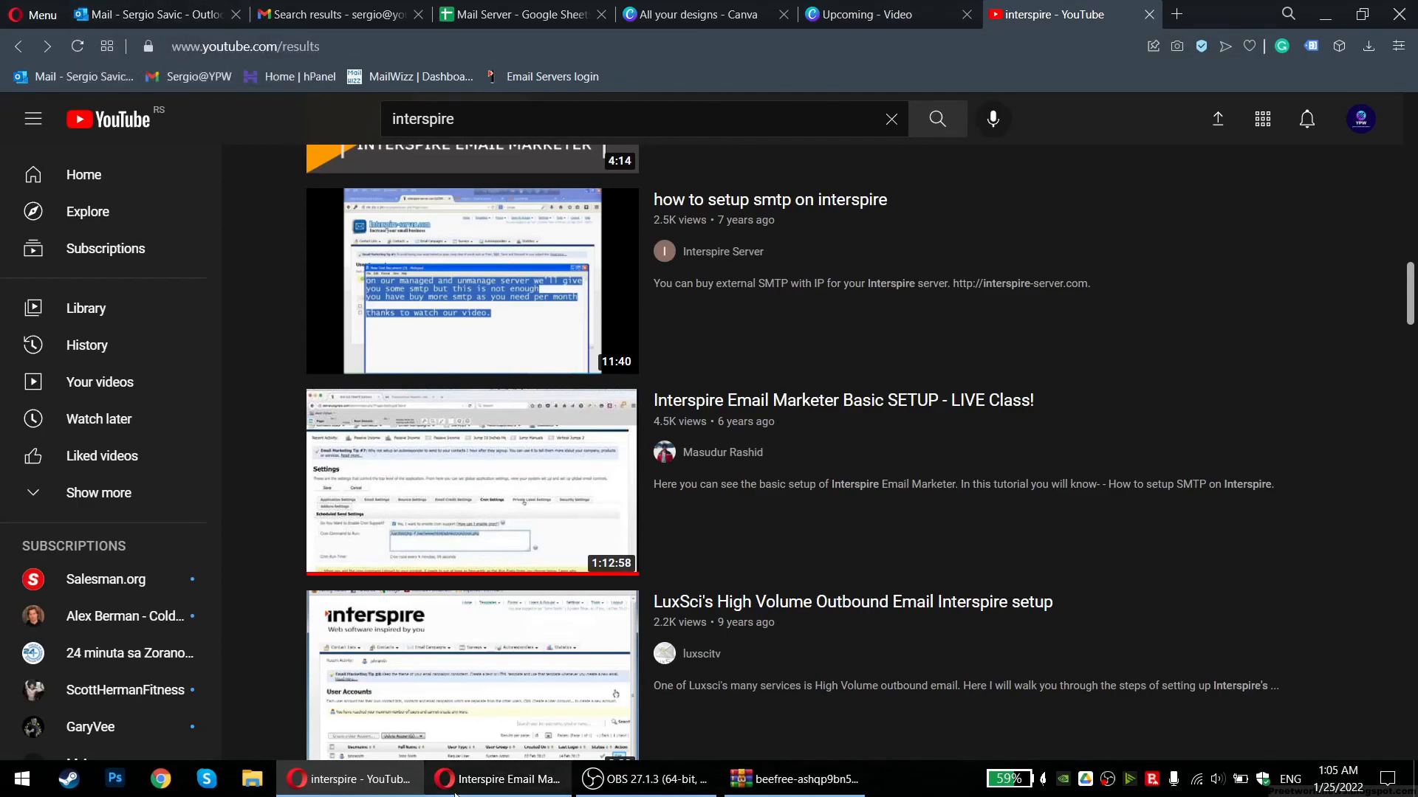
click(499, 779)
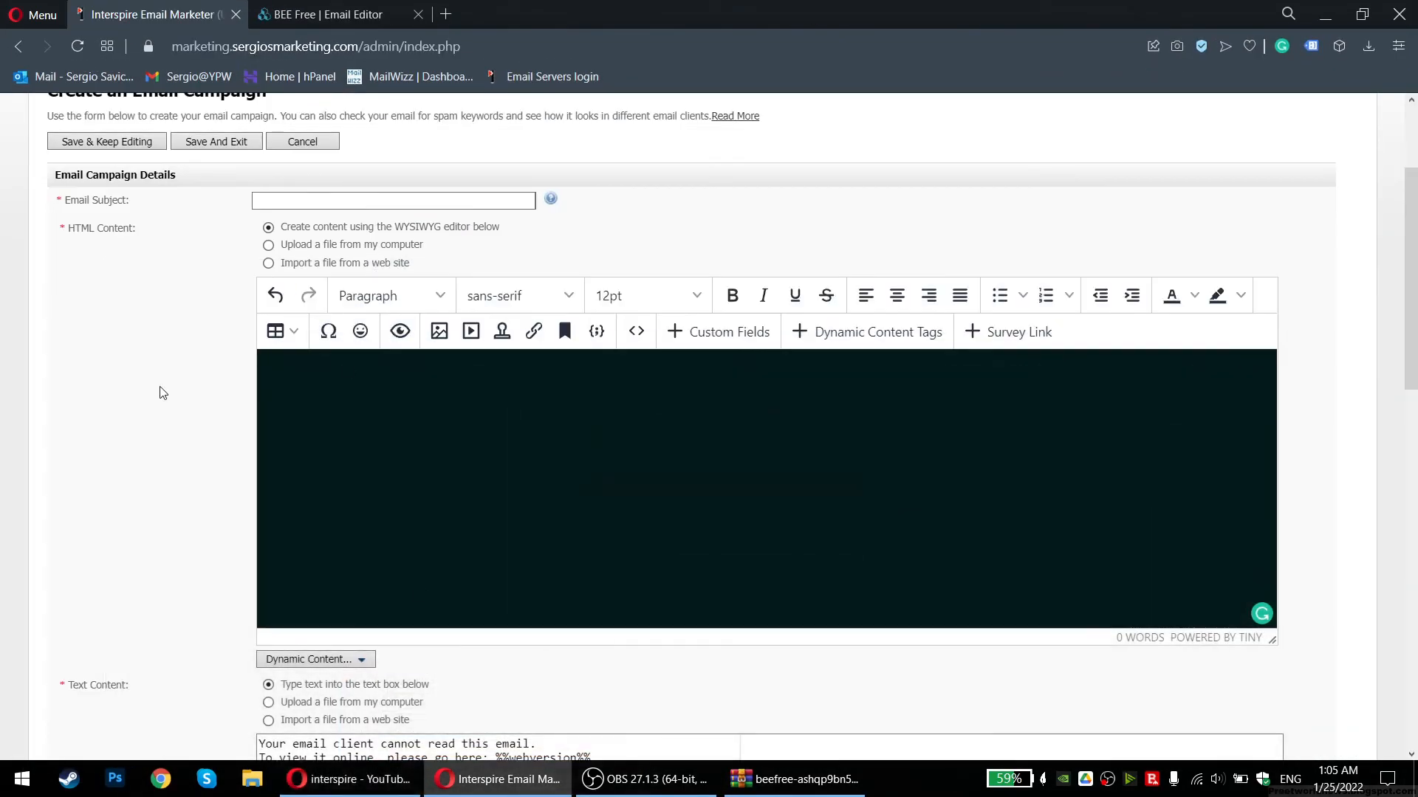
Scroll over the existing campaign form and click into its email subject field
scroll(177, 428, up, 1)
scroll(183, 413, down, 2)
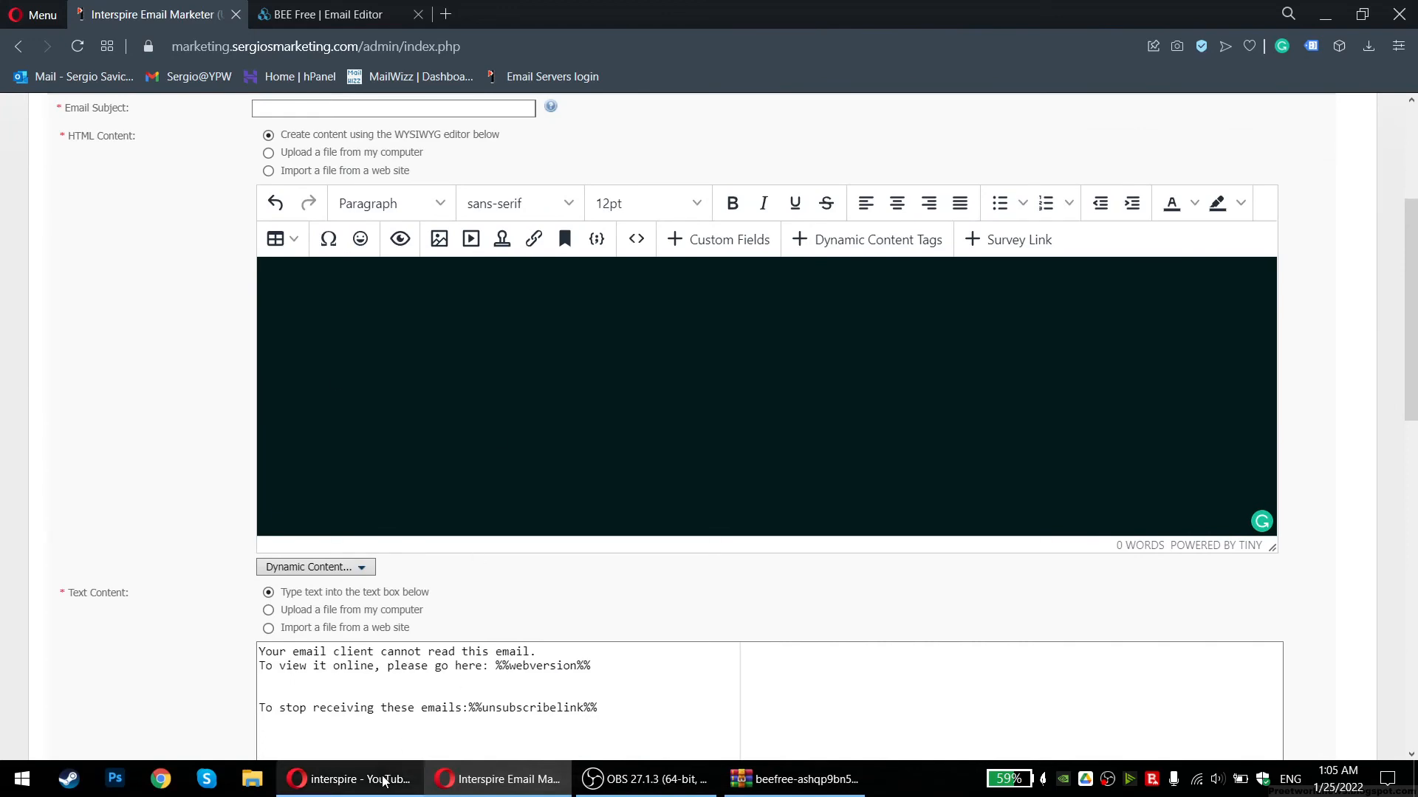
scroll(159, 454, up, 3)
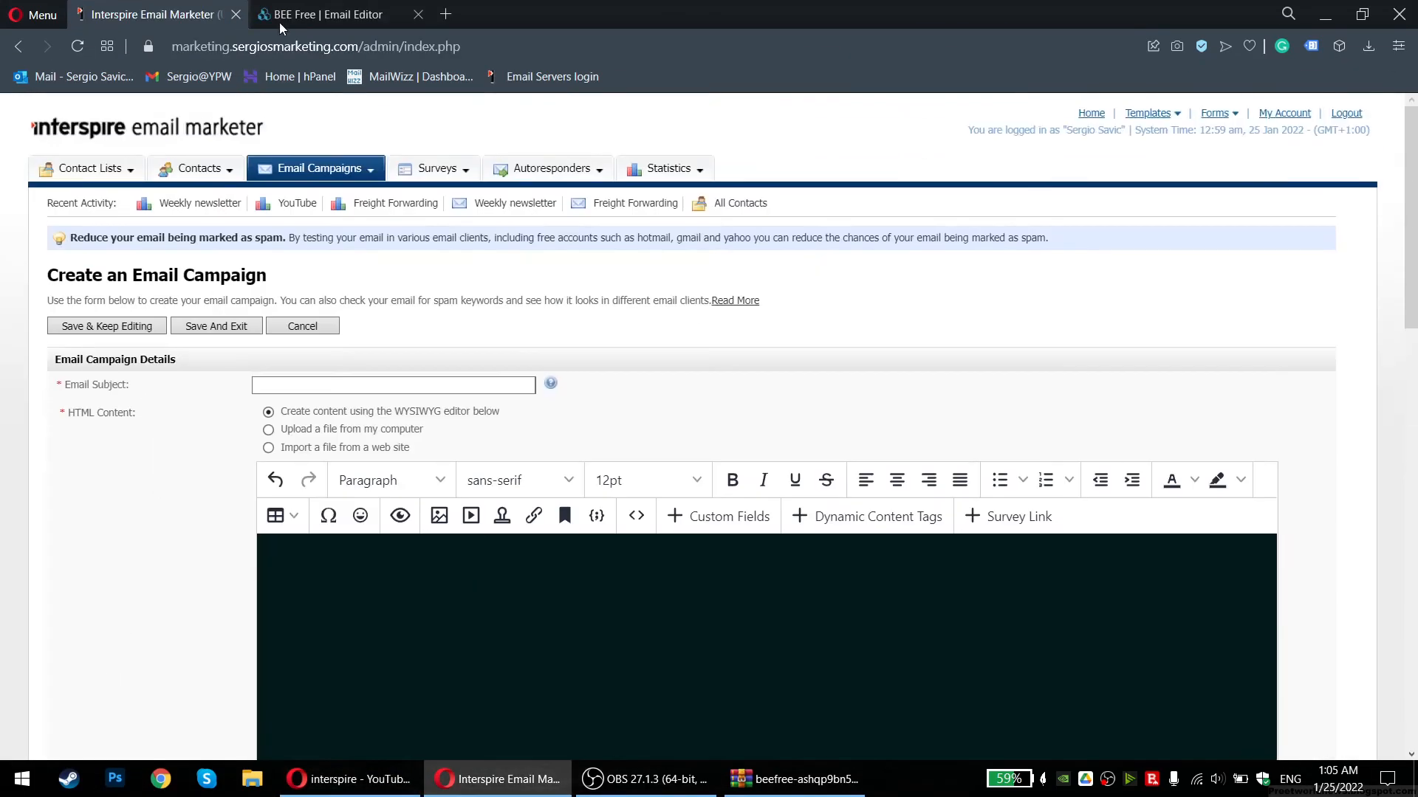
scroll(197, 268, down, 4)
scroll(137, 377, up, 4)
click(314, 388)
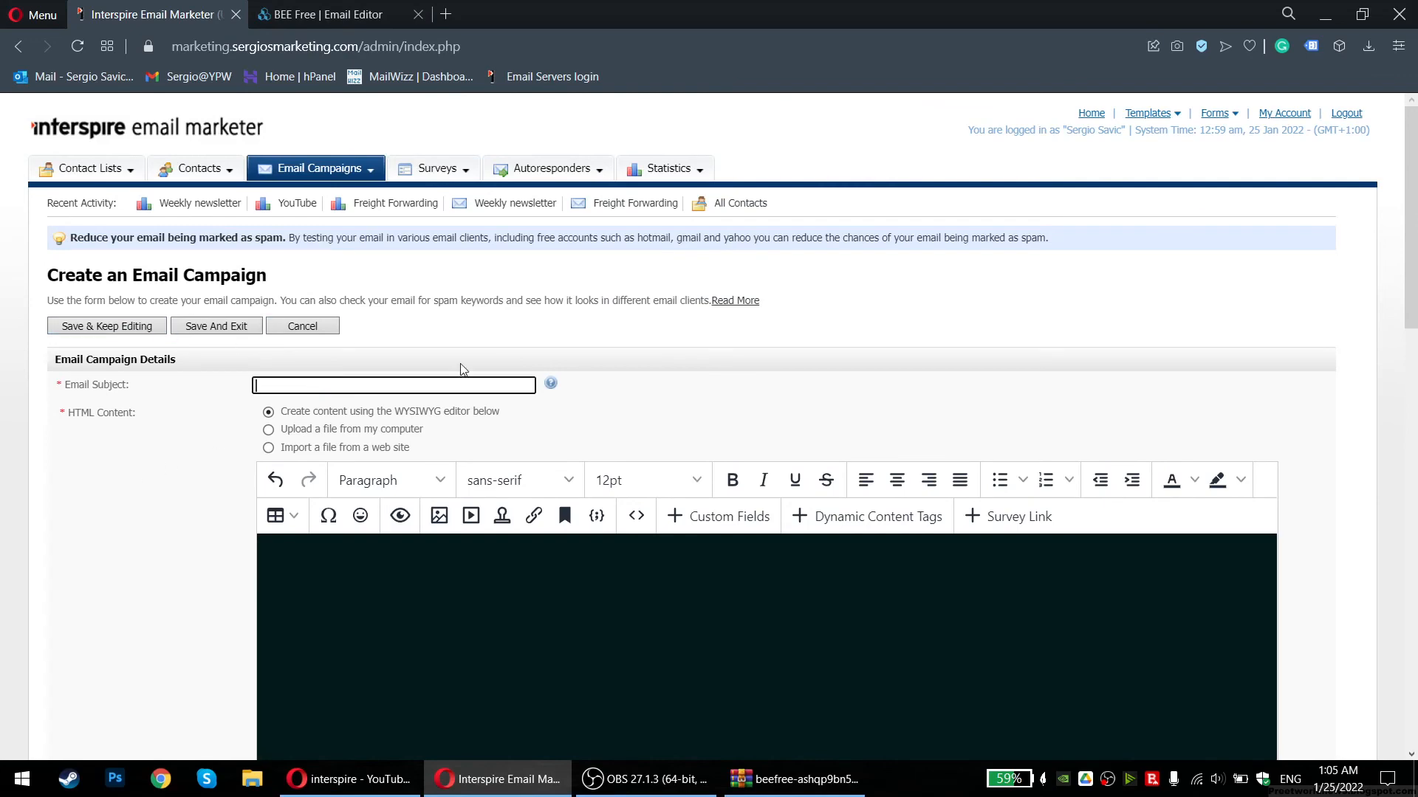
scroll(244, 424, down, 3)
scroll(301, 407, up, 3)
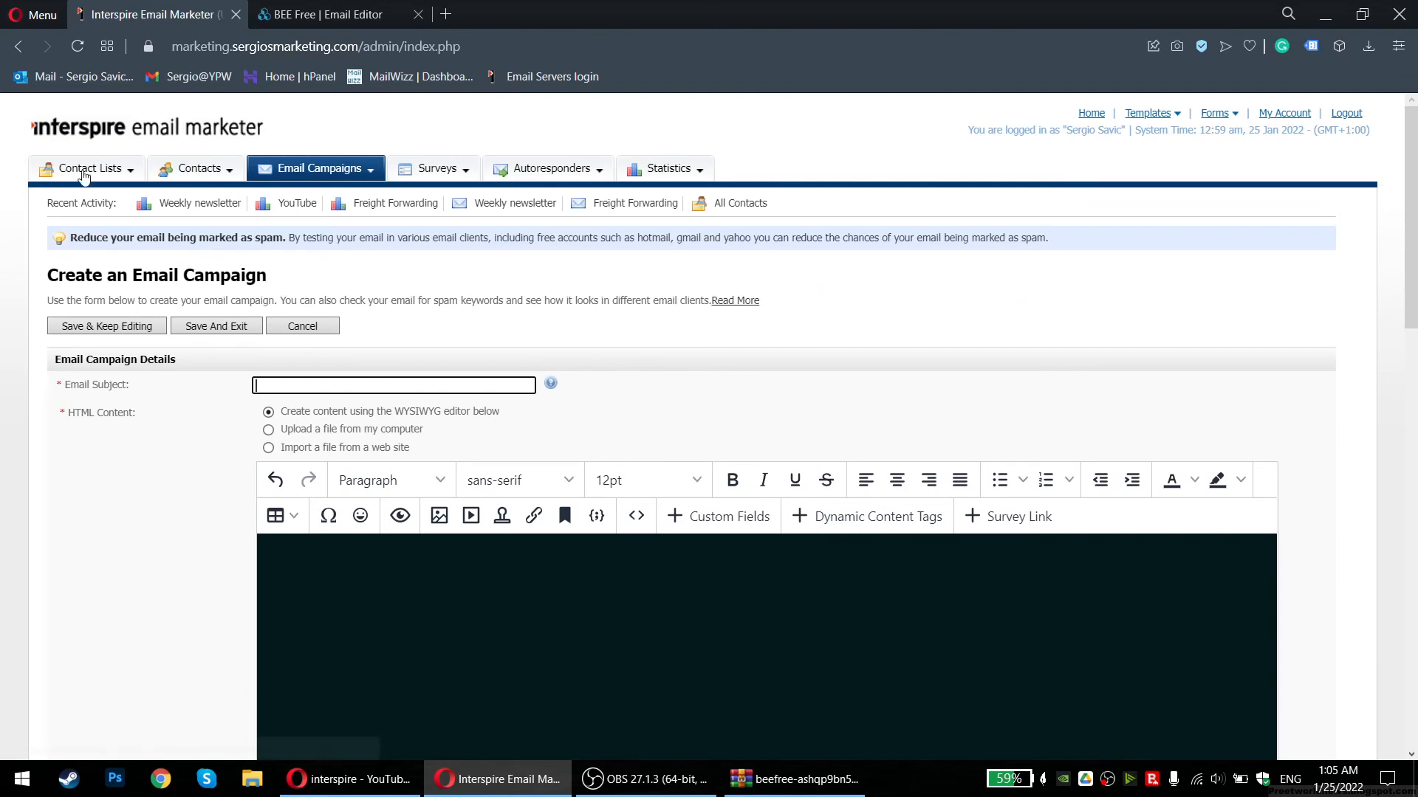
Create a new email campaign named 'eferfdg' using No Template
mouse_move(184, 166)
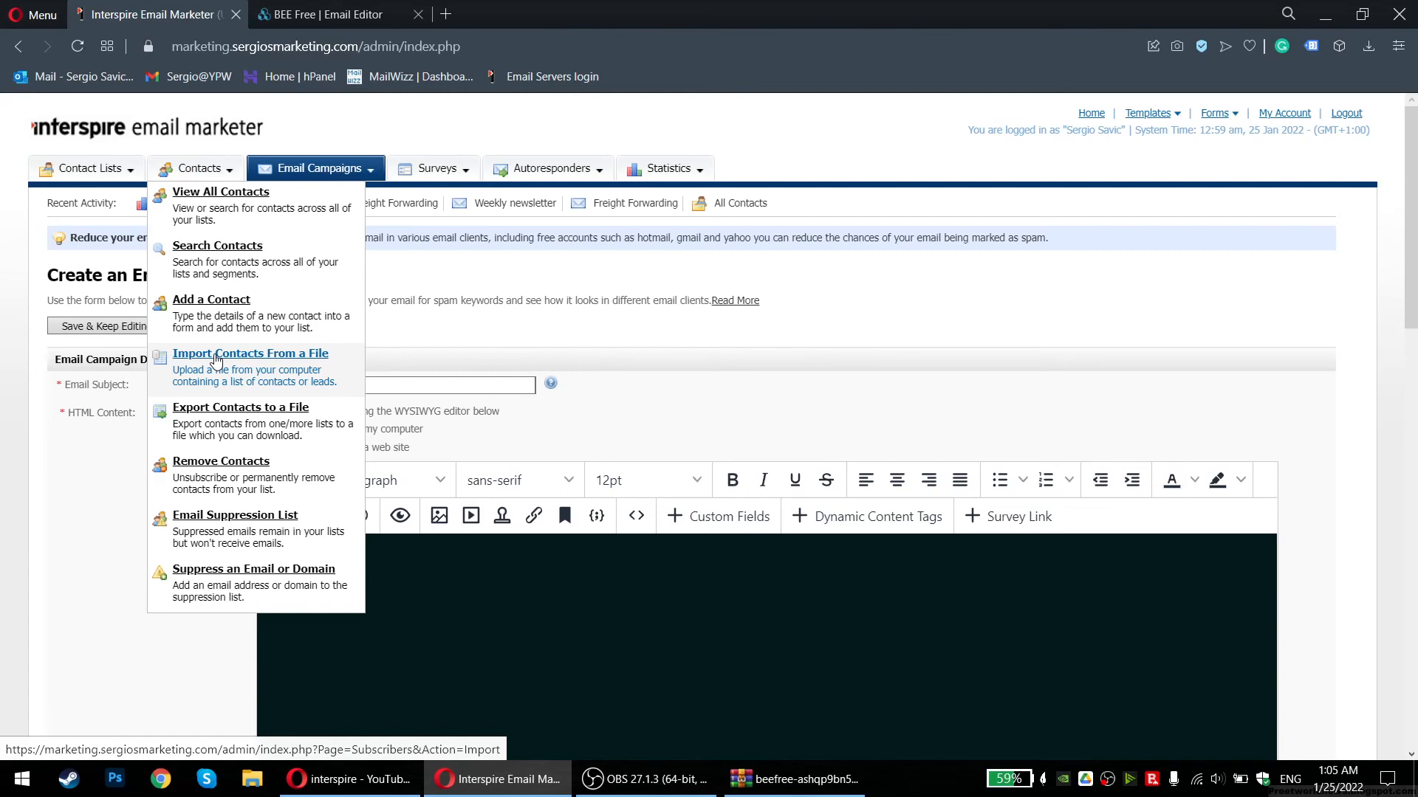
mouse_move(336, 181)
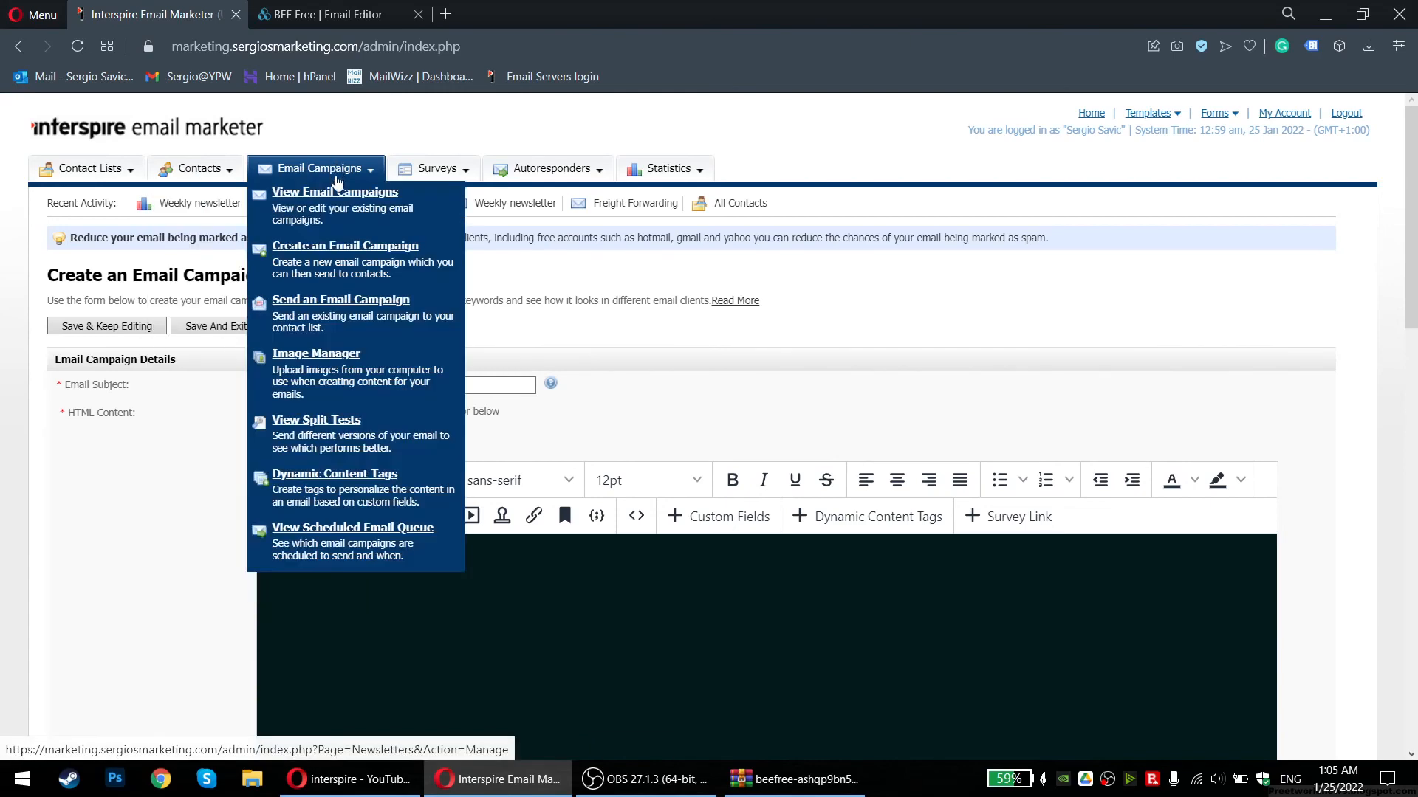
click(320, 249)
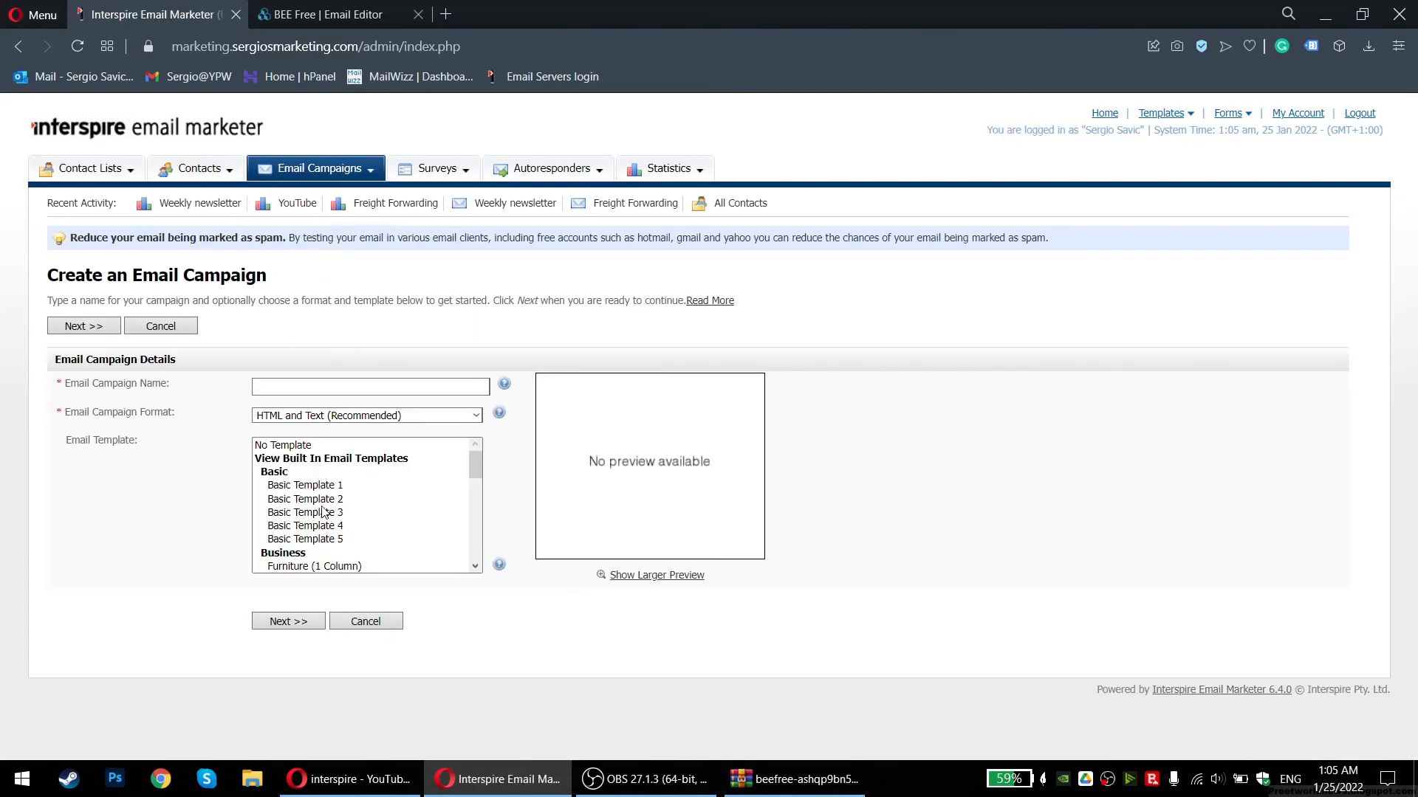
click(313, 446)
click(321, 381)
text(eferfdg)
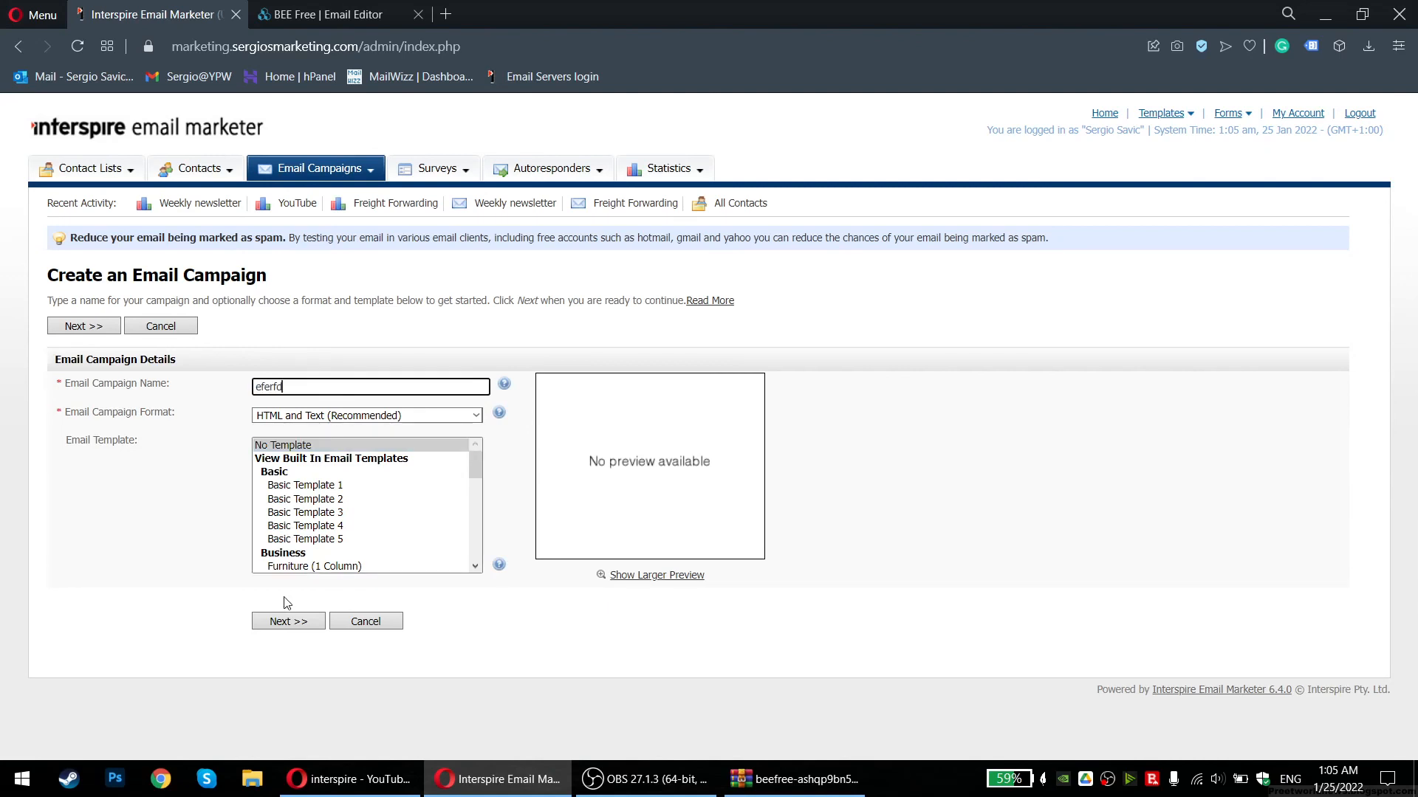
click(288, 621)
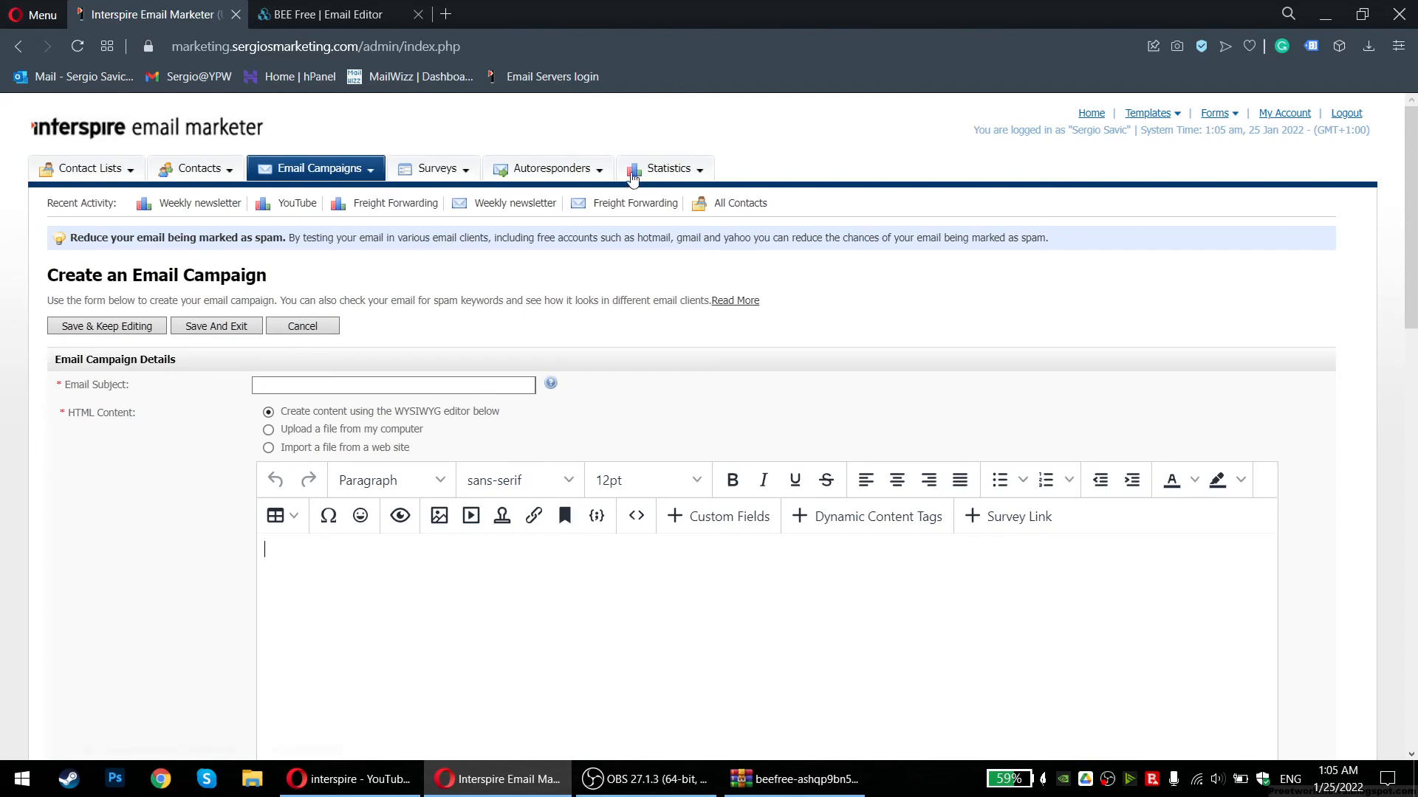
click(655, 193)
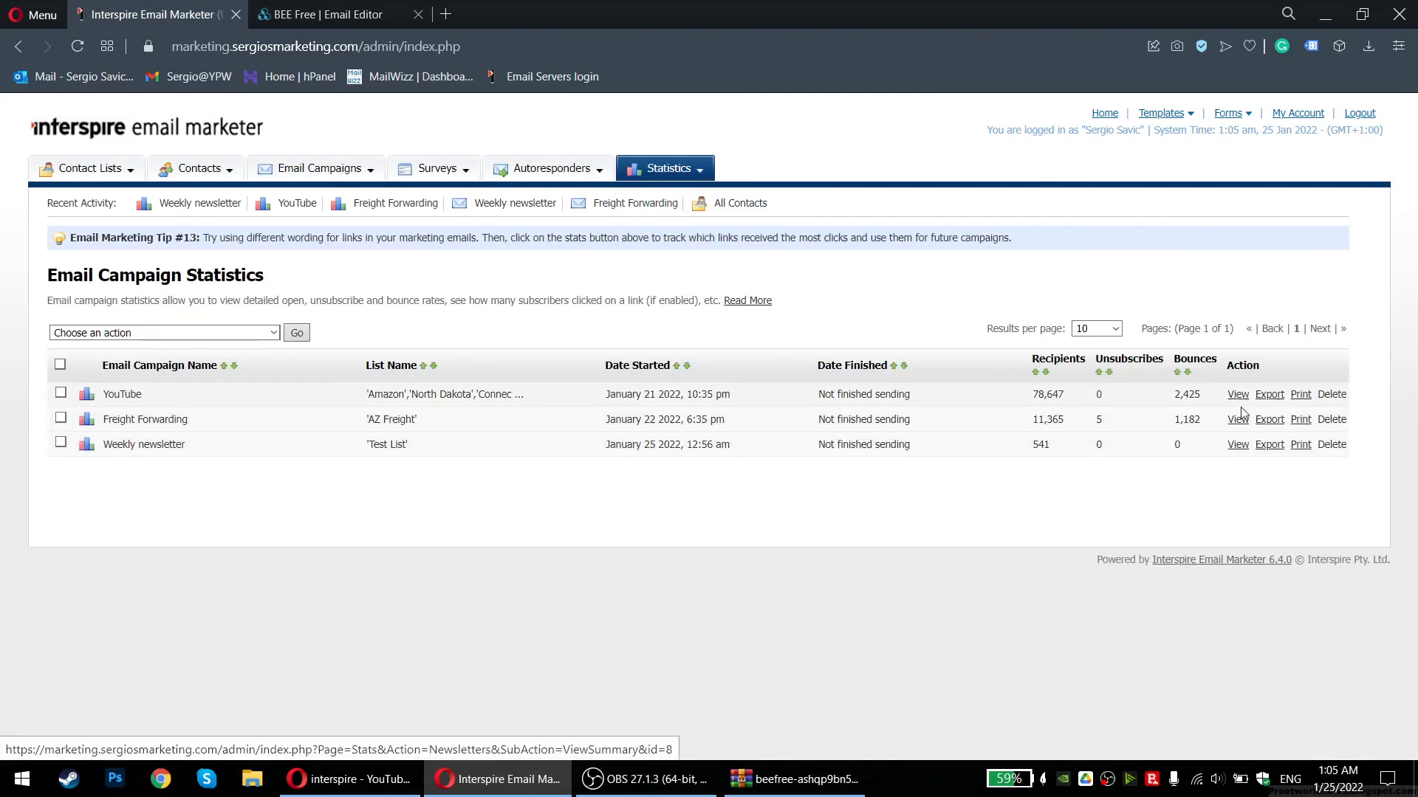
Review the Weekly newsletter statistics, highlighting the 8 of 541 sent count and snapshot details
click(1237, 444)
scroll(258, 500, down, 1)
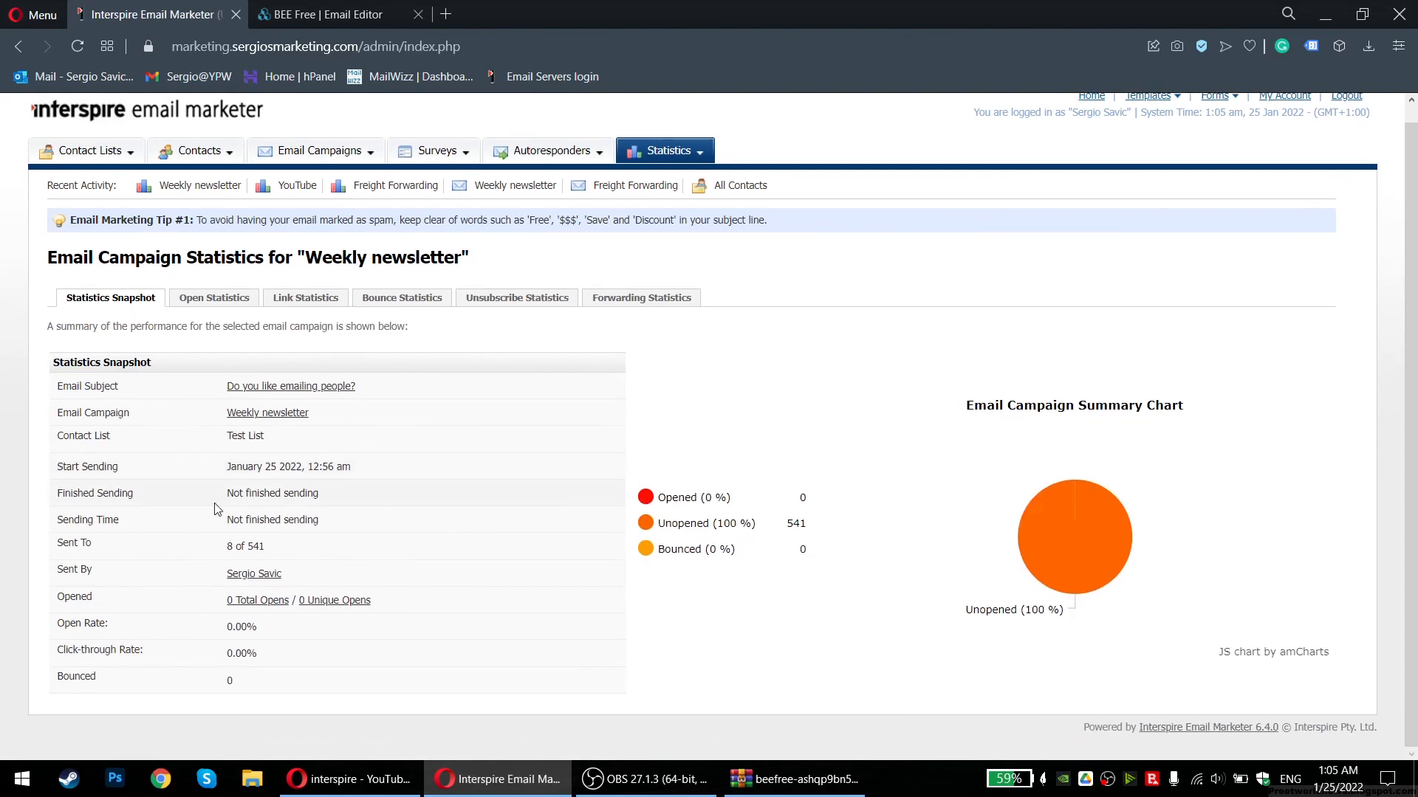
click(324, 559)
mouse_move(207, 548)
mouse_down()
mouse_move(324, 557)
mouse_move(184, 541)
mouse_up()
click(175, 540)
drag(236, 399, 389, 633)
click(389, 633)
drag(178, 404, 266, 615)
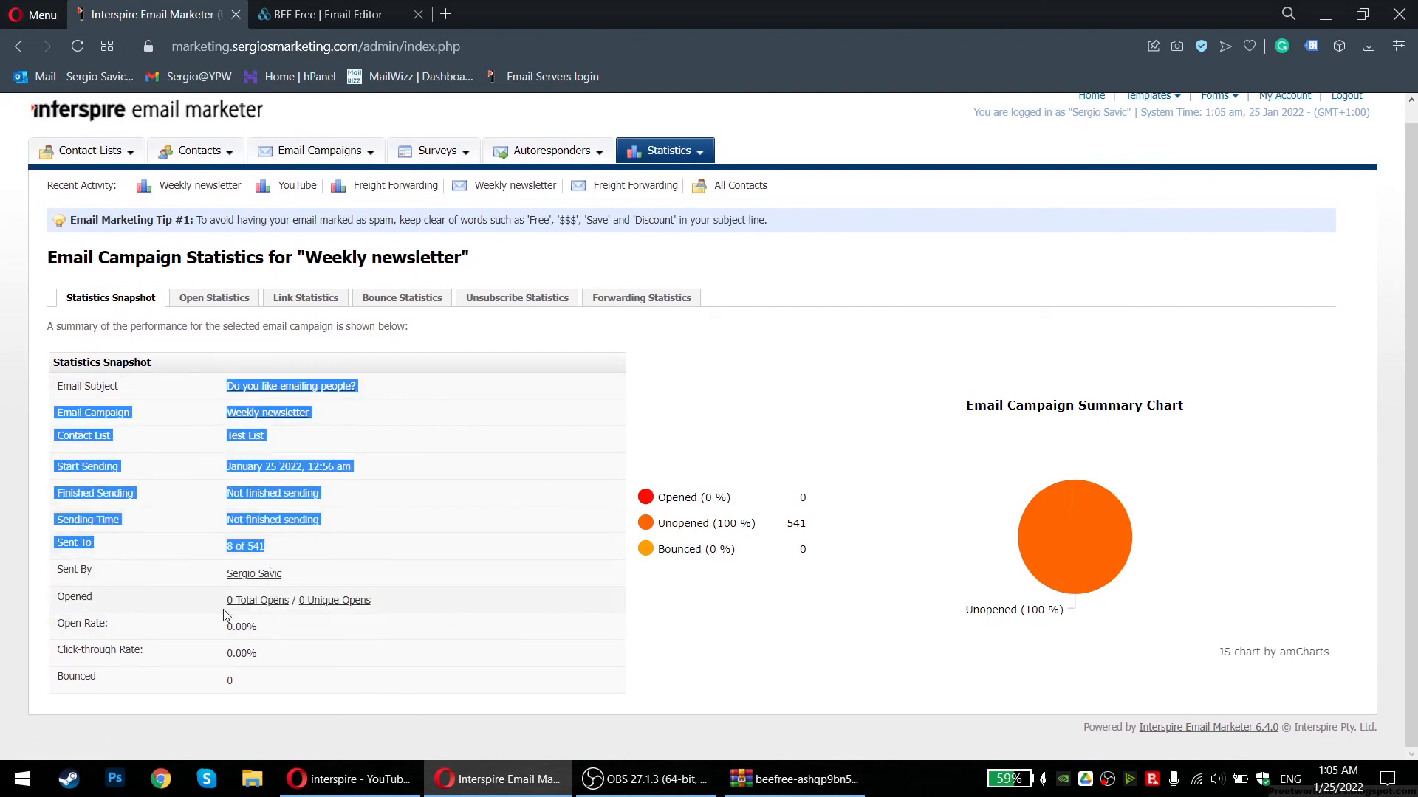
Open the Freight Forwarding campaign statistics and highlight its 151 / 123 Unique Opens figure
click(18, 46)
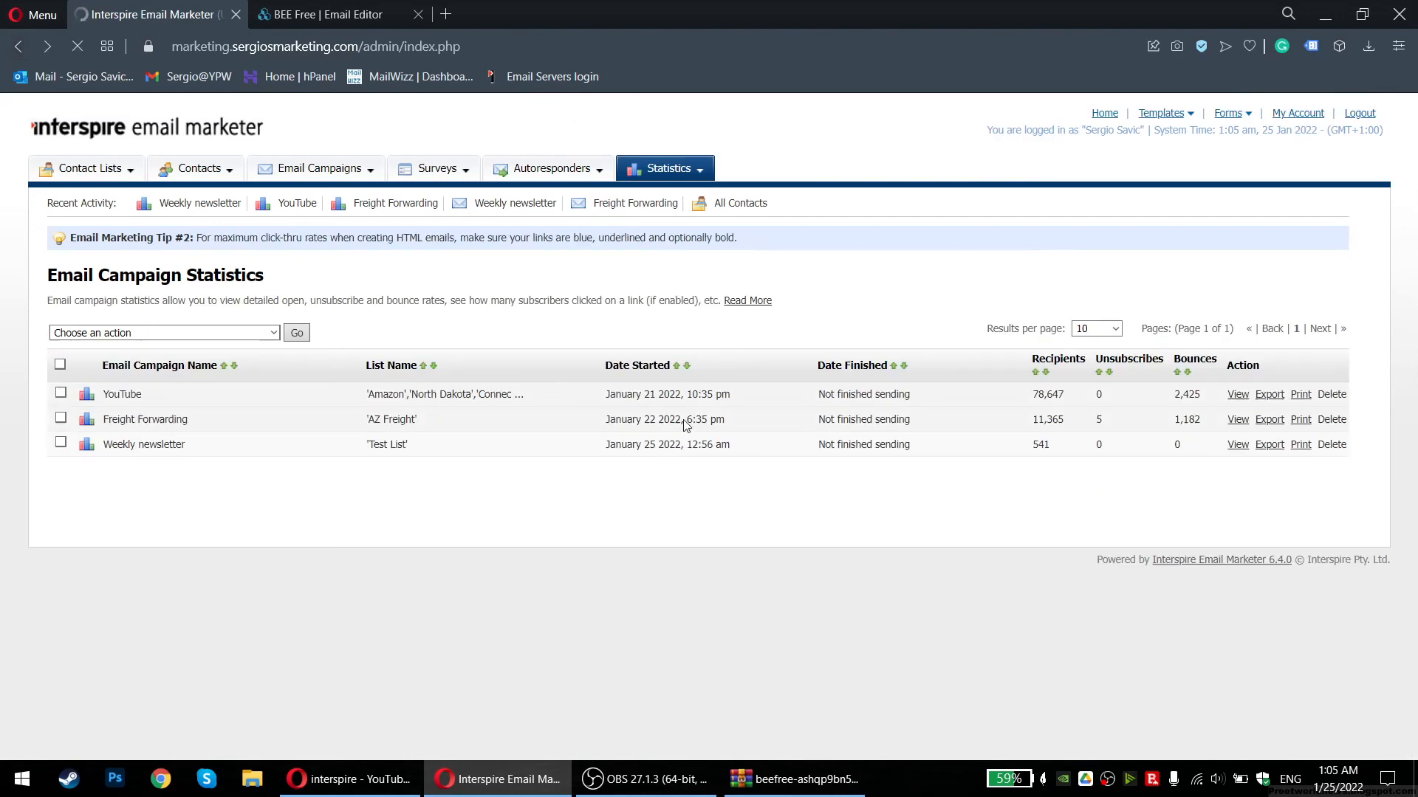
click(1234, 420)
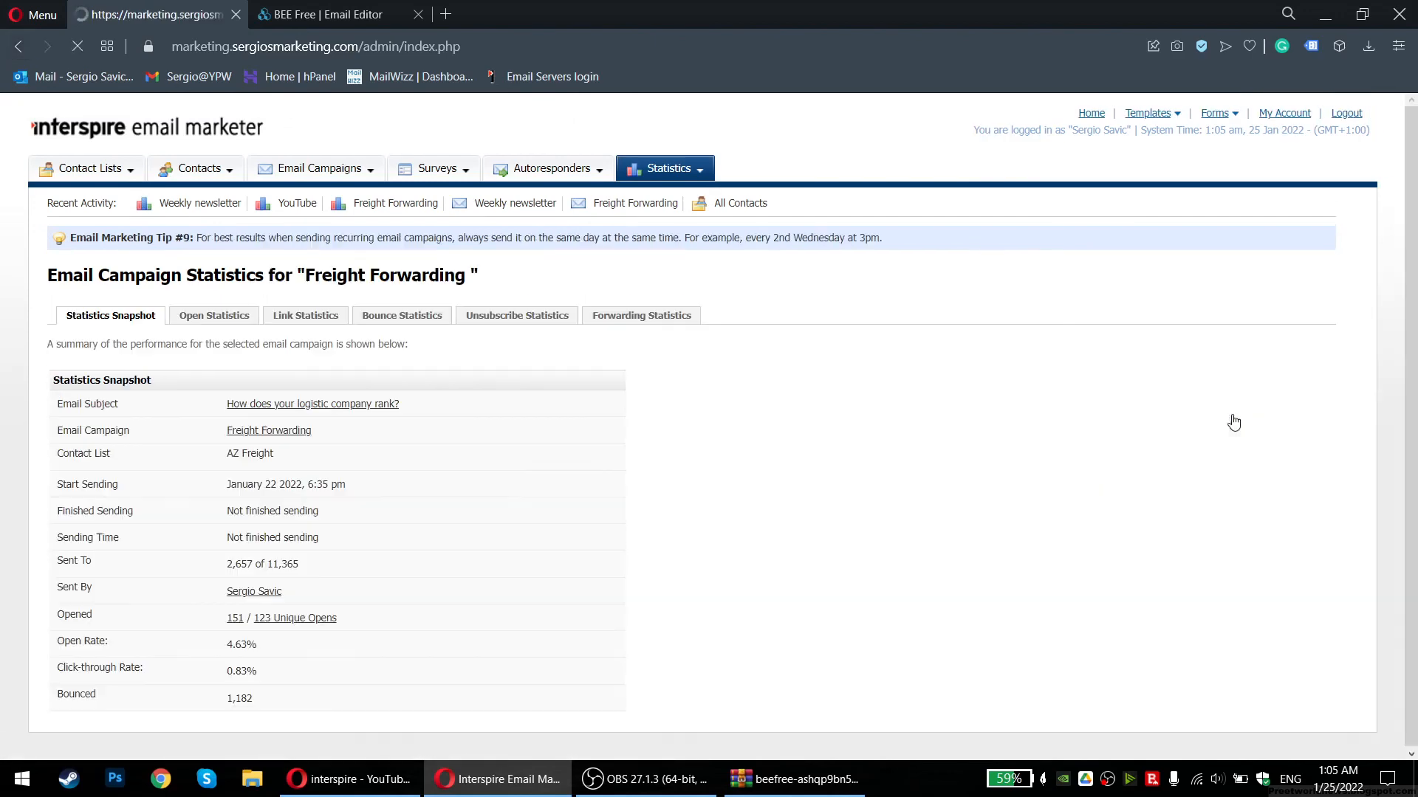
drag(223, 617, 396, 620)
click(279, 621)
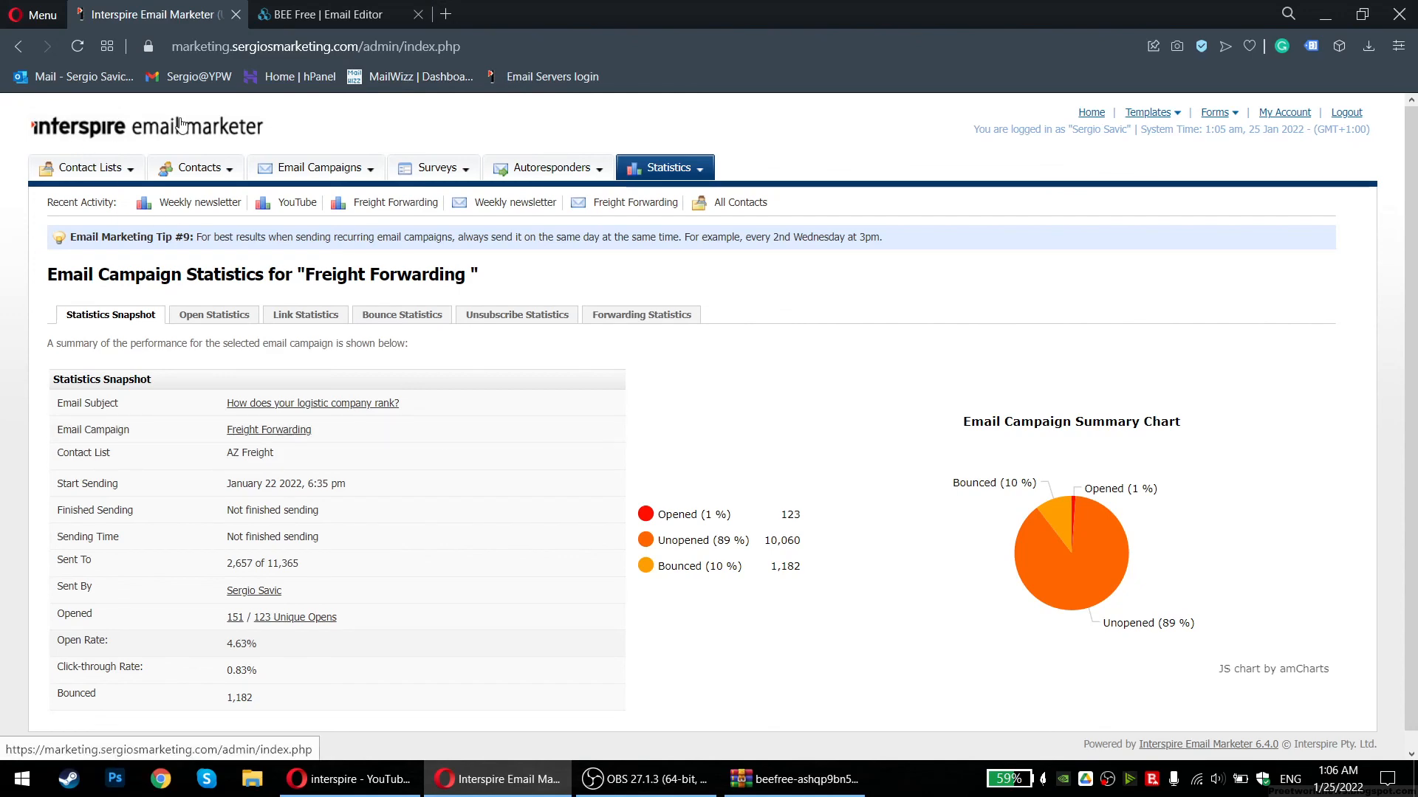
click(445, 14)
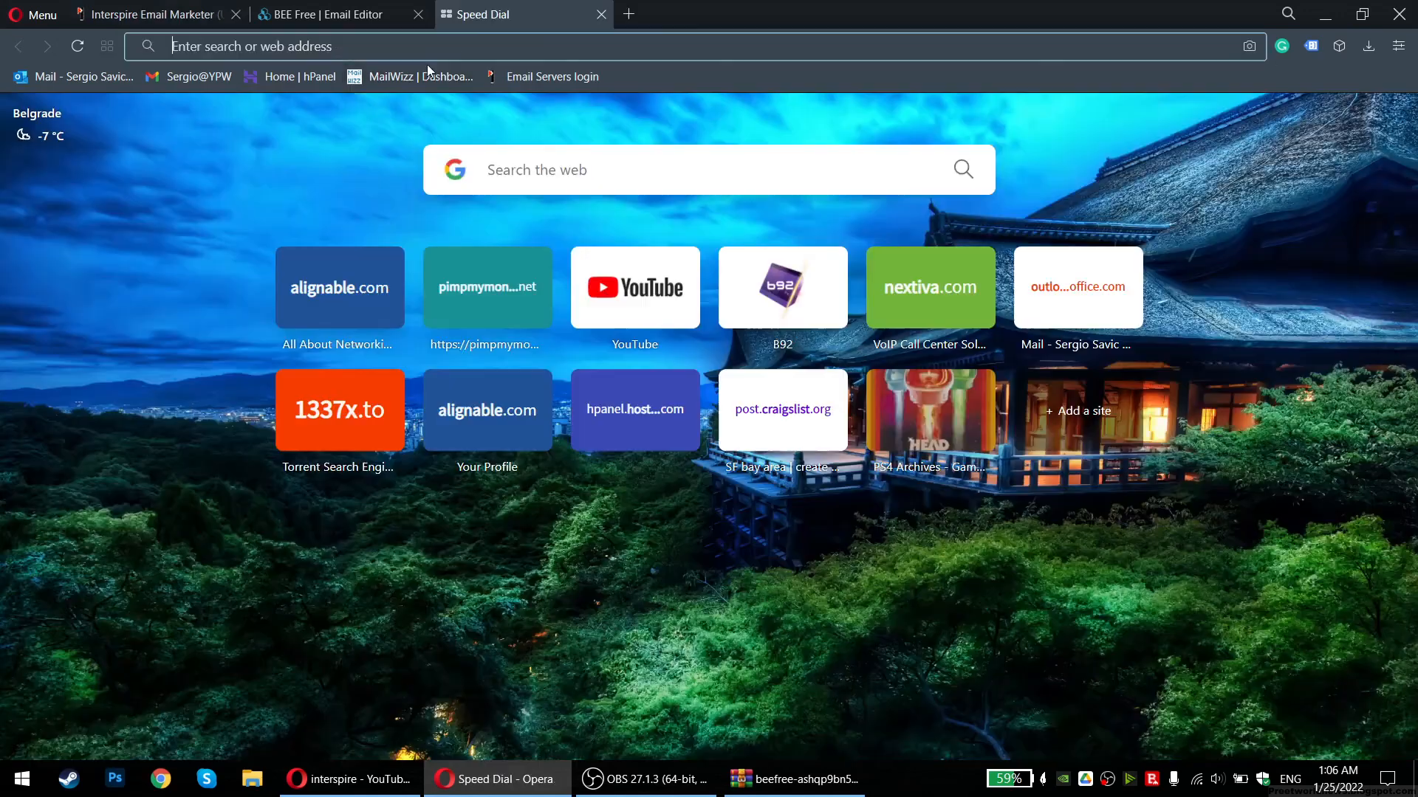
click(422, 76)
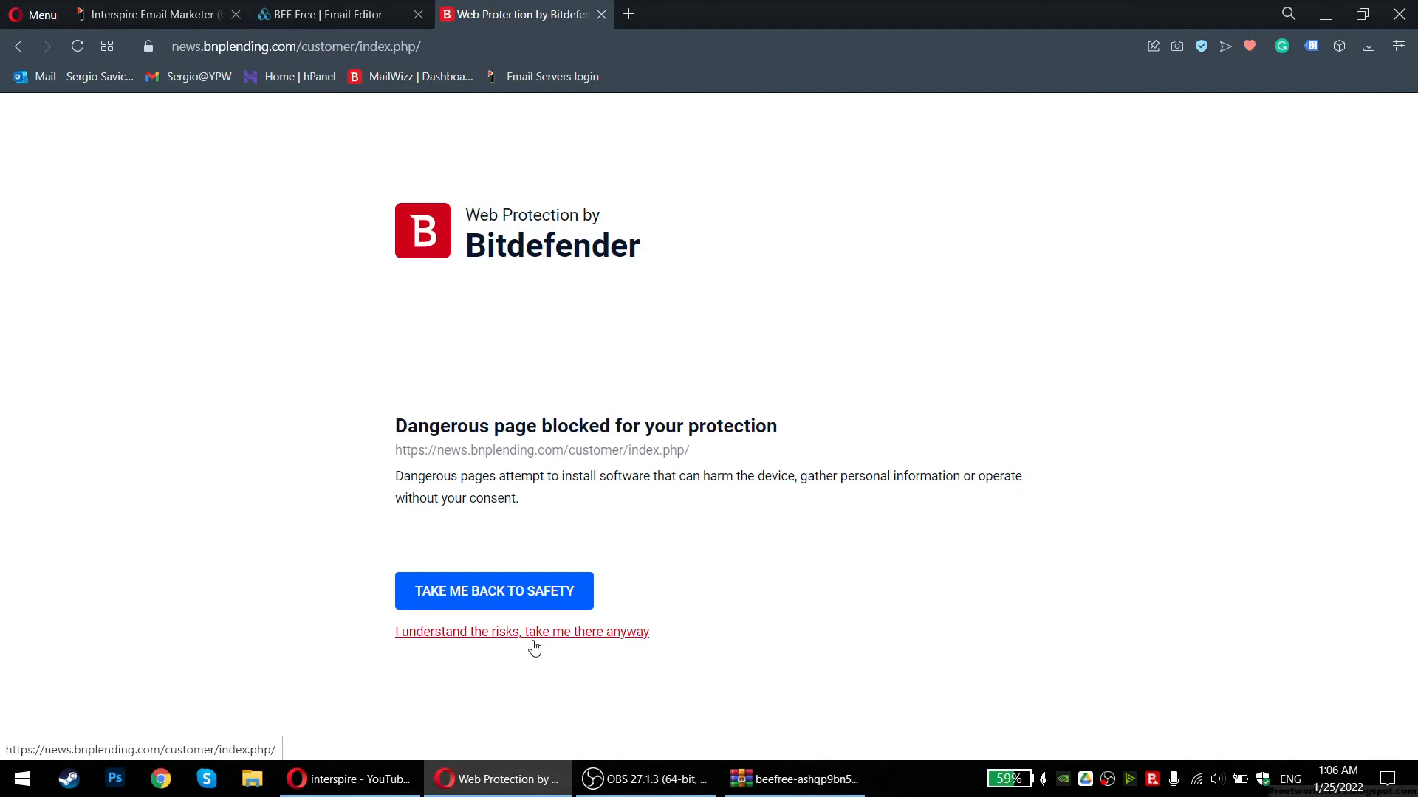
click(533, 639)
click(664, 418)
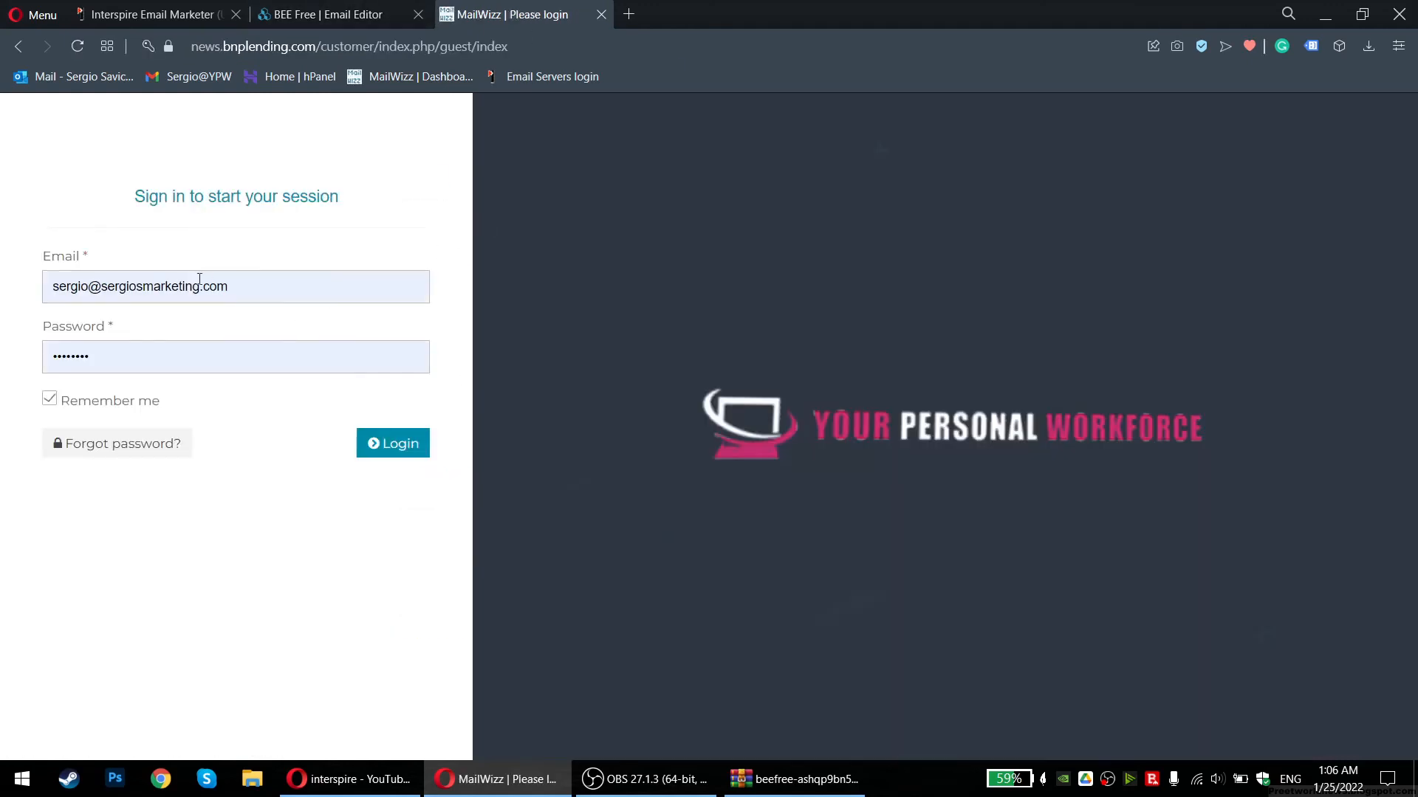
click(393, 445)
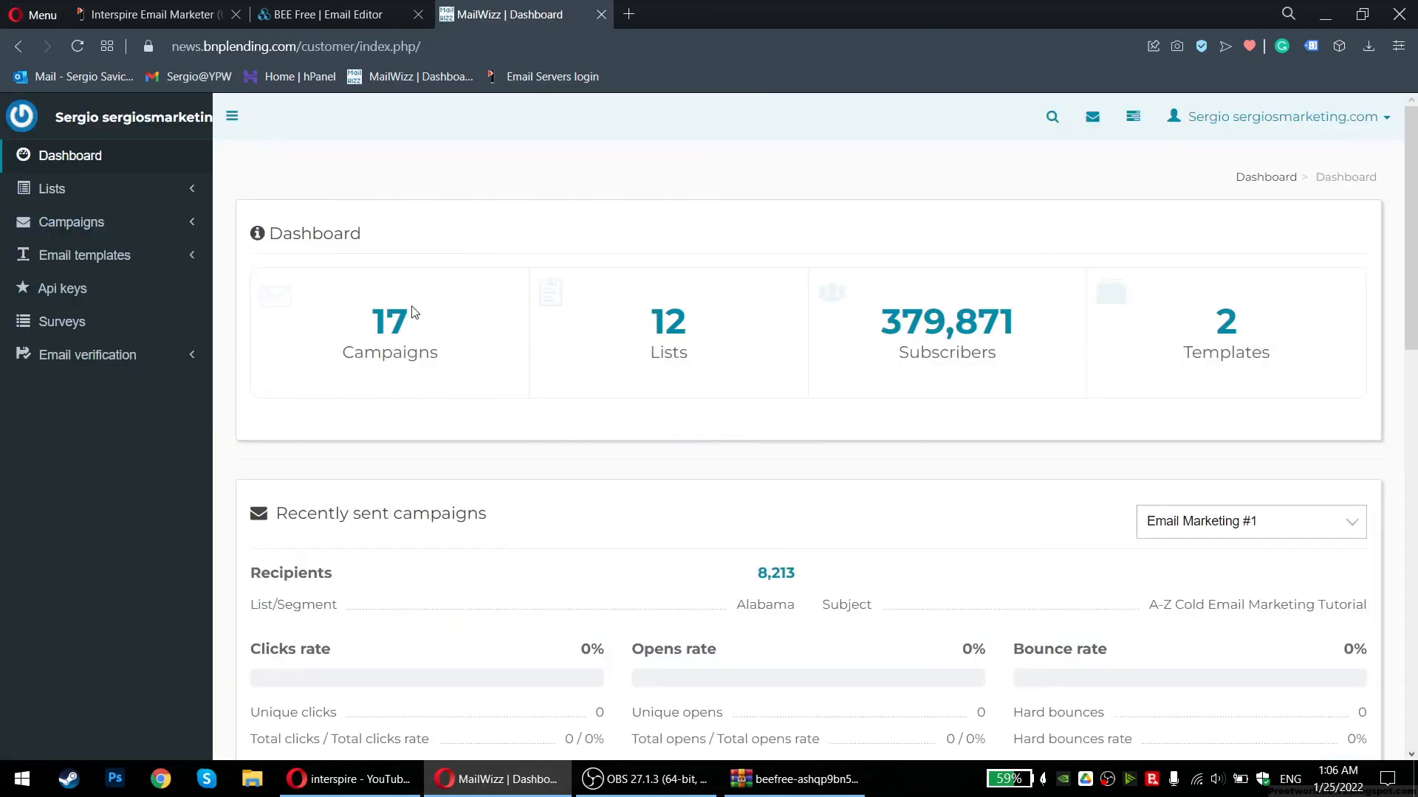
click(77, 234)
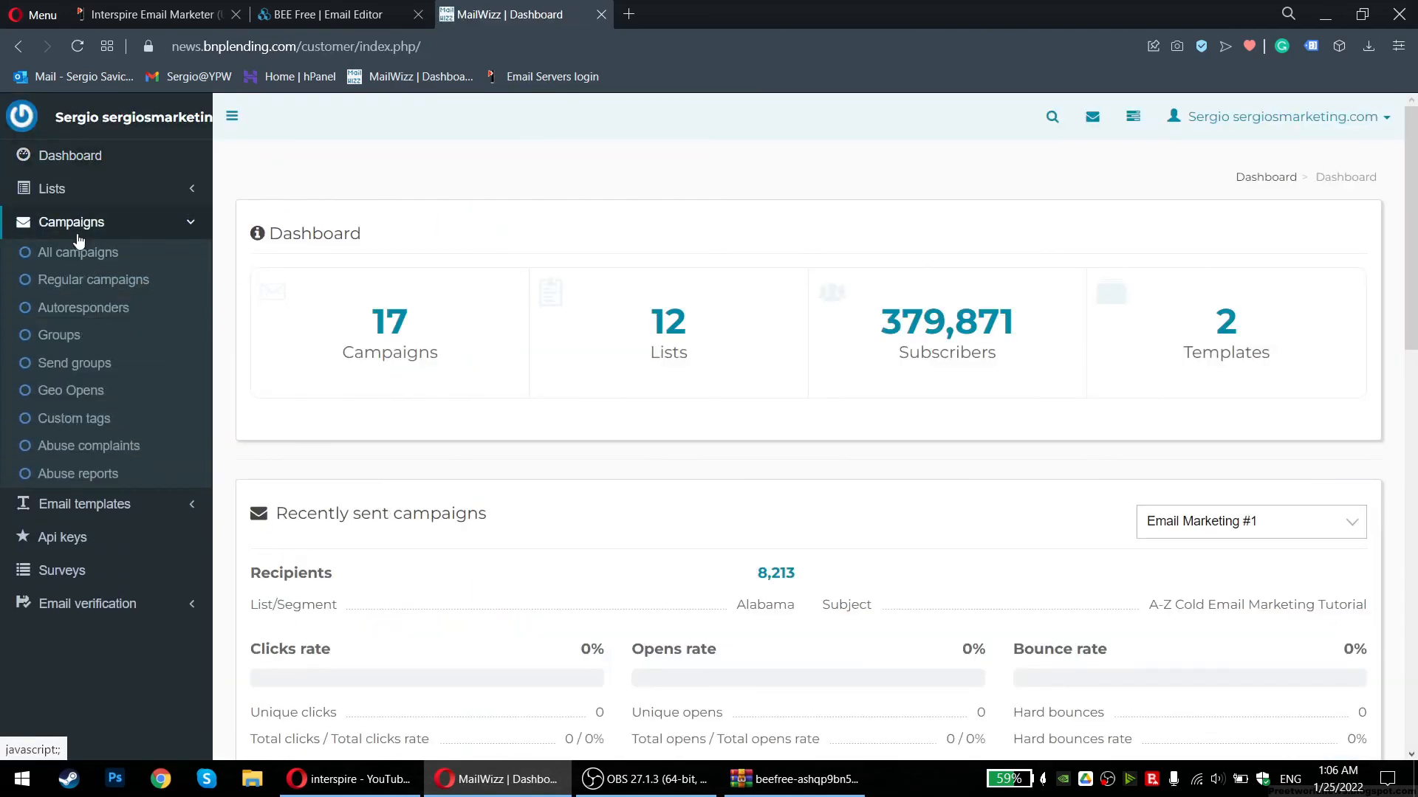
click(78, 255)
click(78, 234)
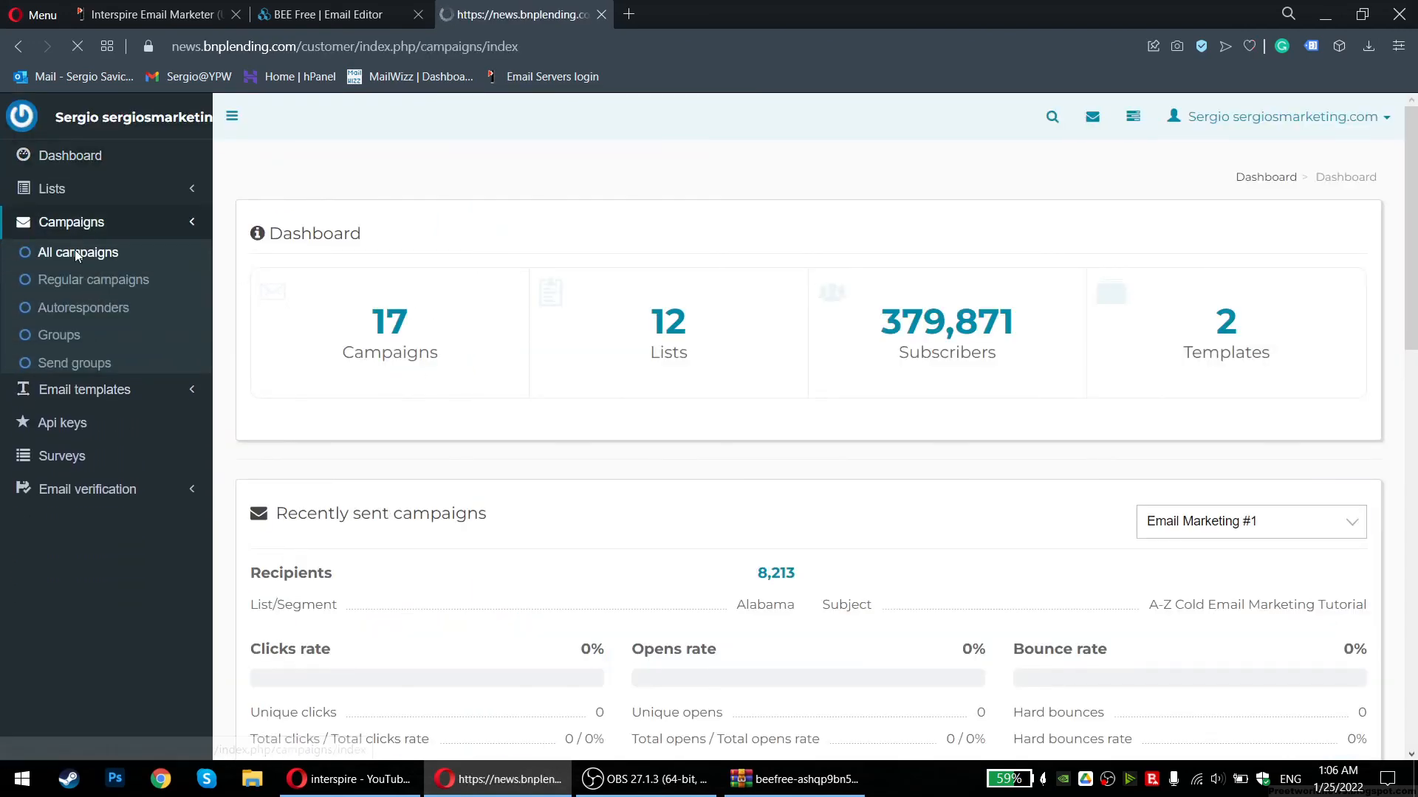
scroll(974, 570, right, 8)
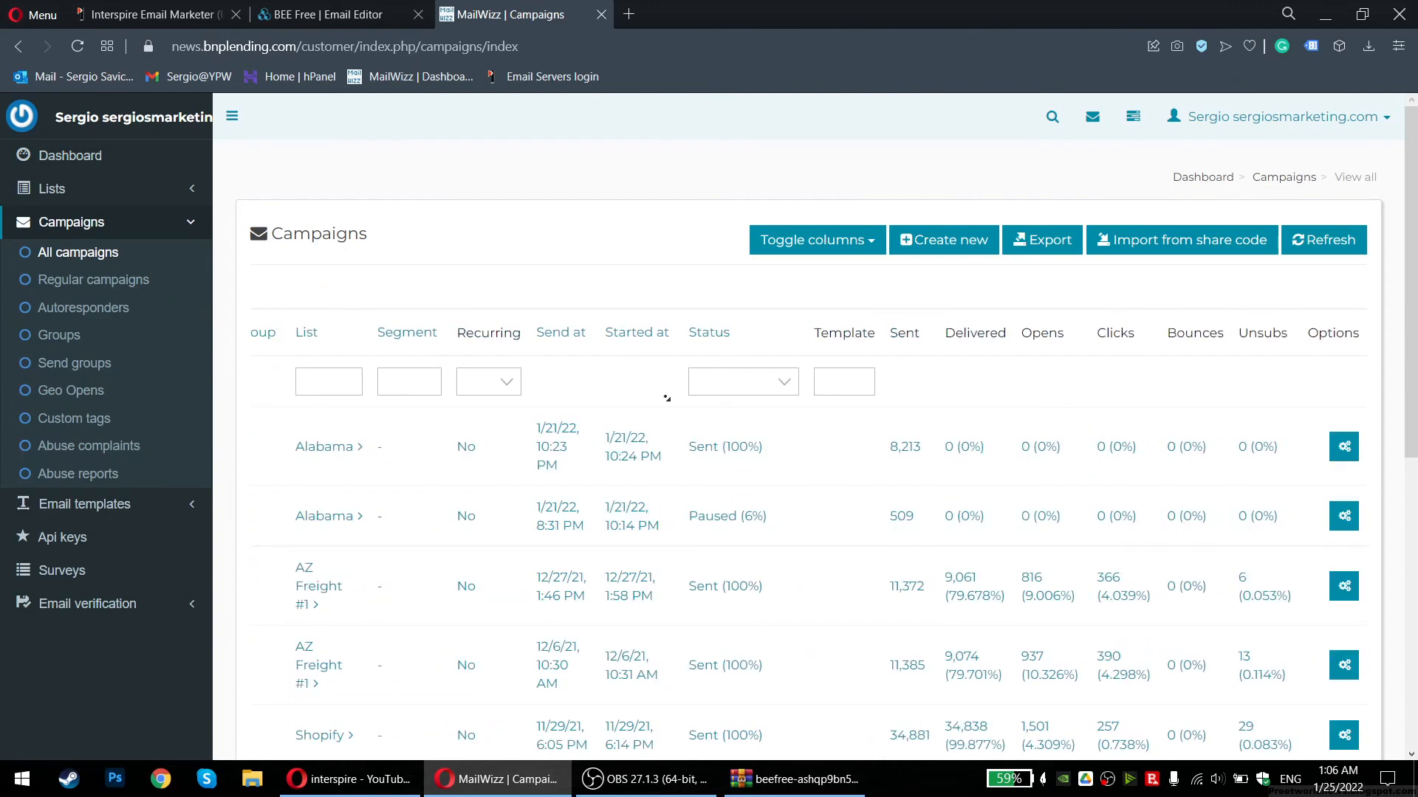
scroll(548, 557, left, 8)
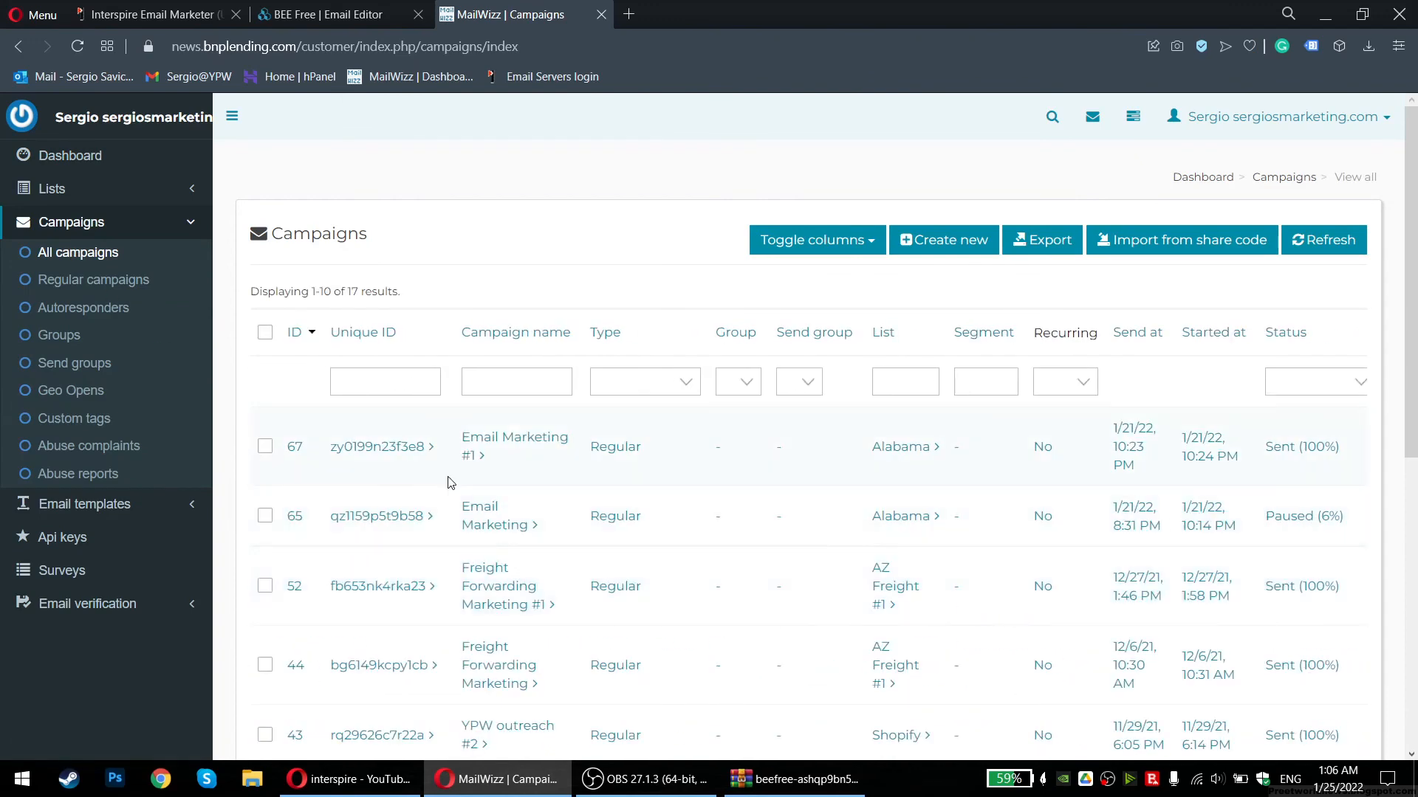
scroll(986, 480, right, 8)
drag(1060, 449, 410, 466)
click(849, 529)
scroll(1148, 423, down, 1)
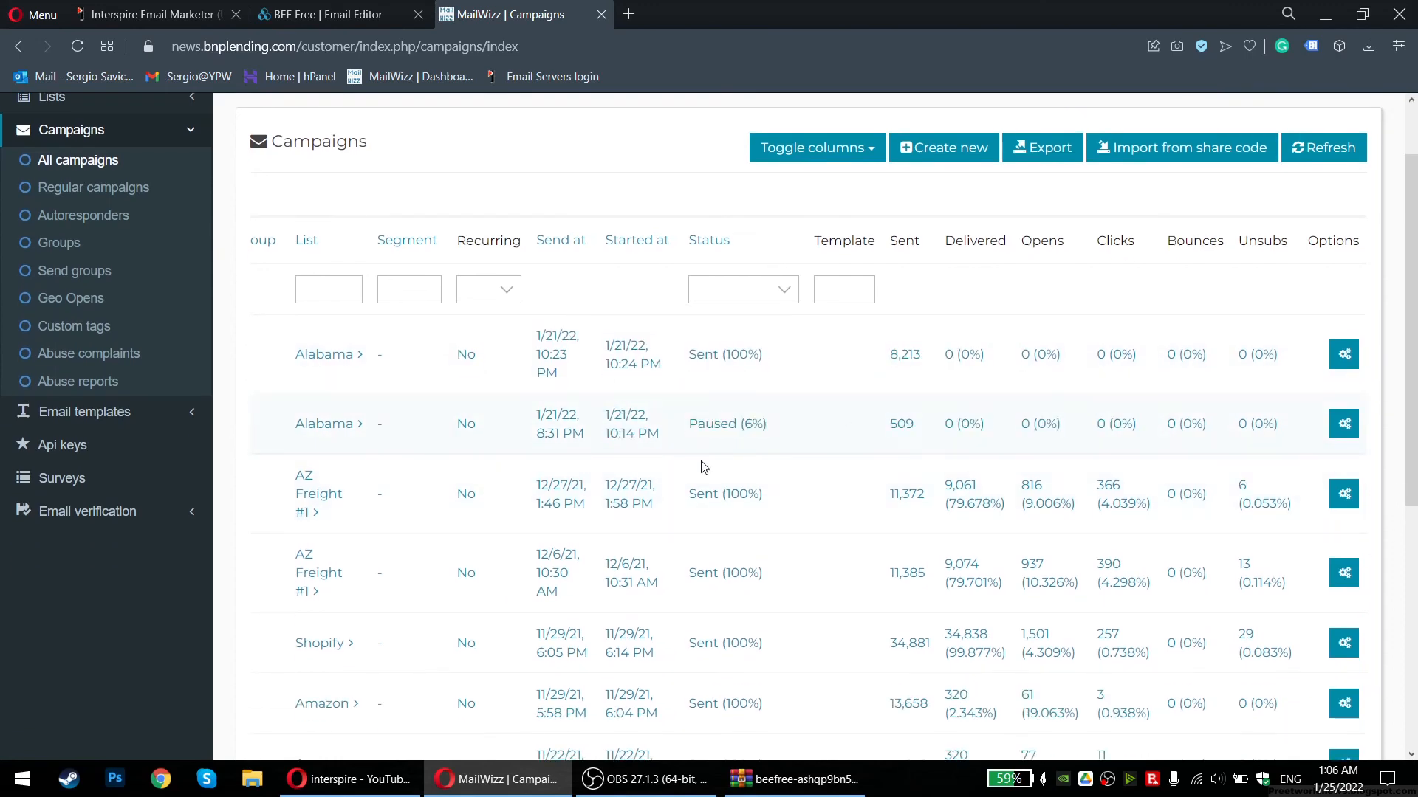
scroll(896, 499, down, 2)
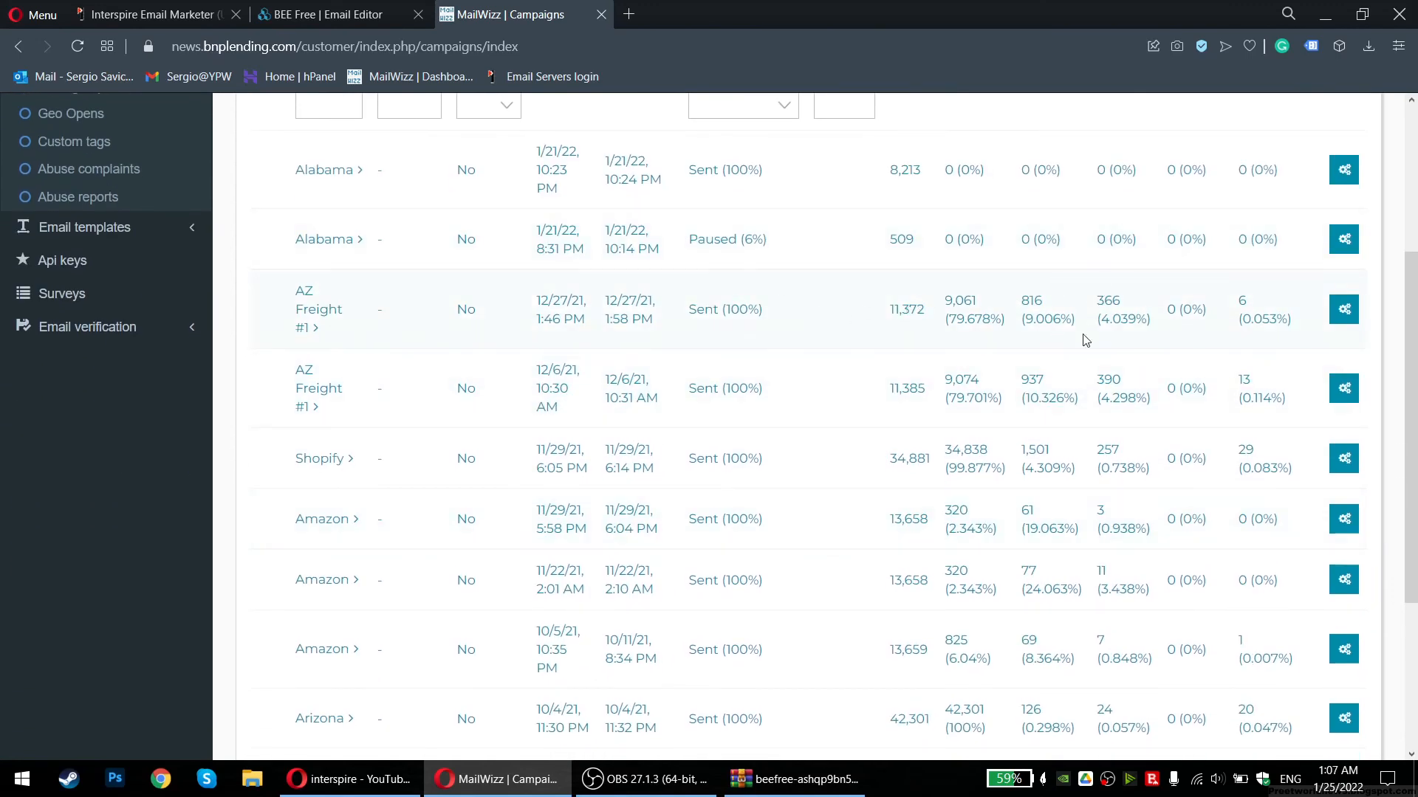
scroll(1076, 465, down, 1)
scroll(994, 468, left, 7)
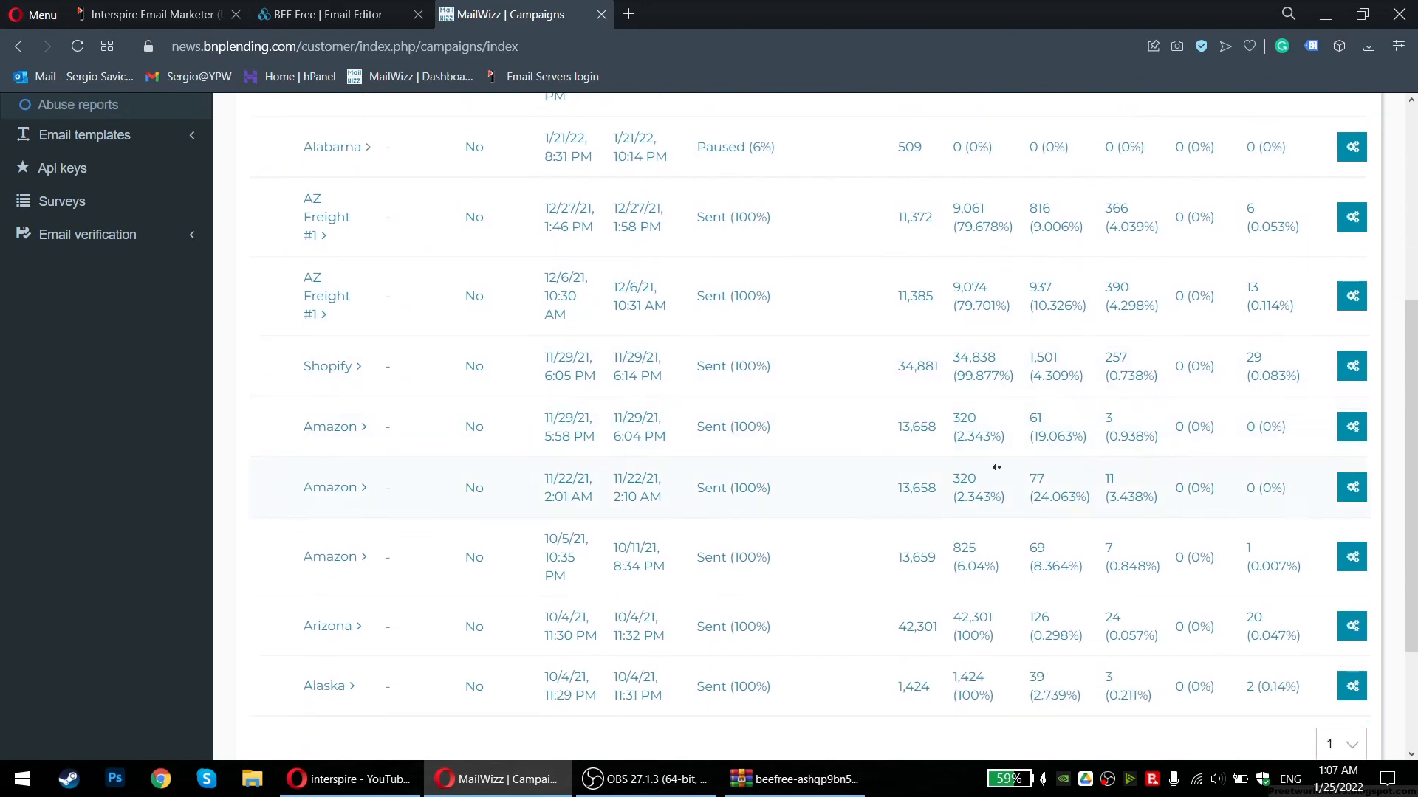
scroll(739, 318, up, 3)
middle_click(529, 22)
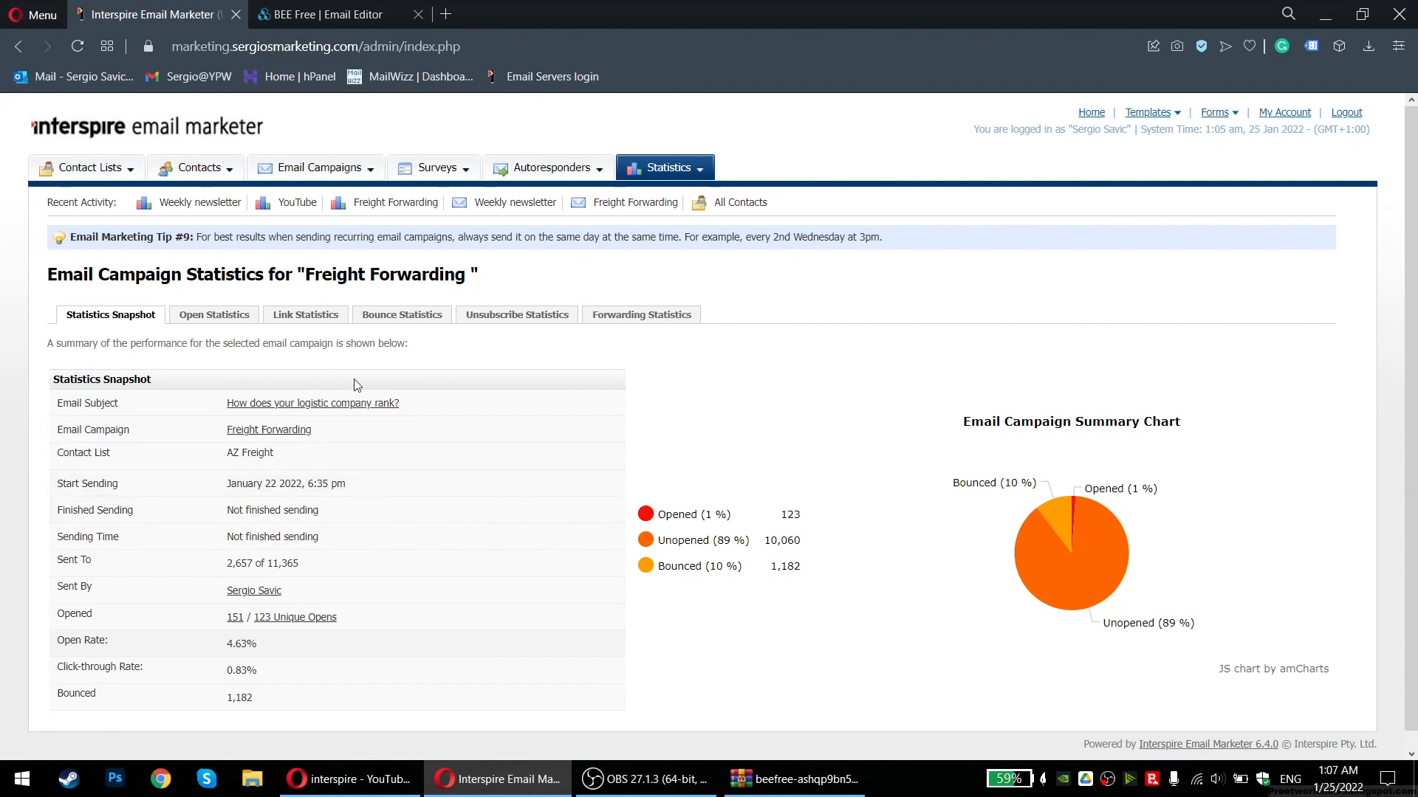
Highlight the Freight Forwarding statistics title, then close the BEE Free | Email Editor tab
triple_click(515, 289)
click(516, 289)
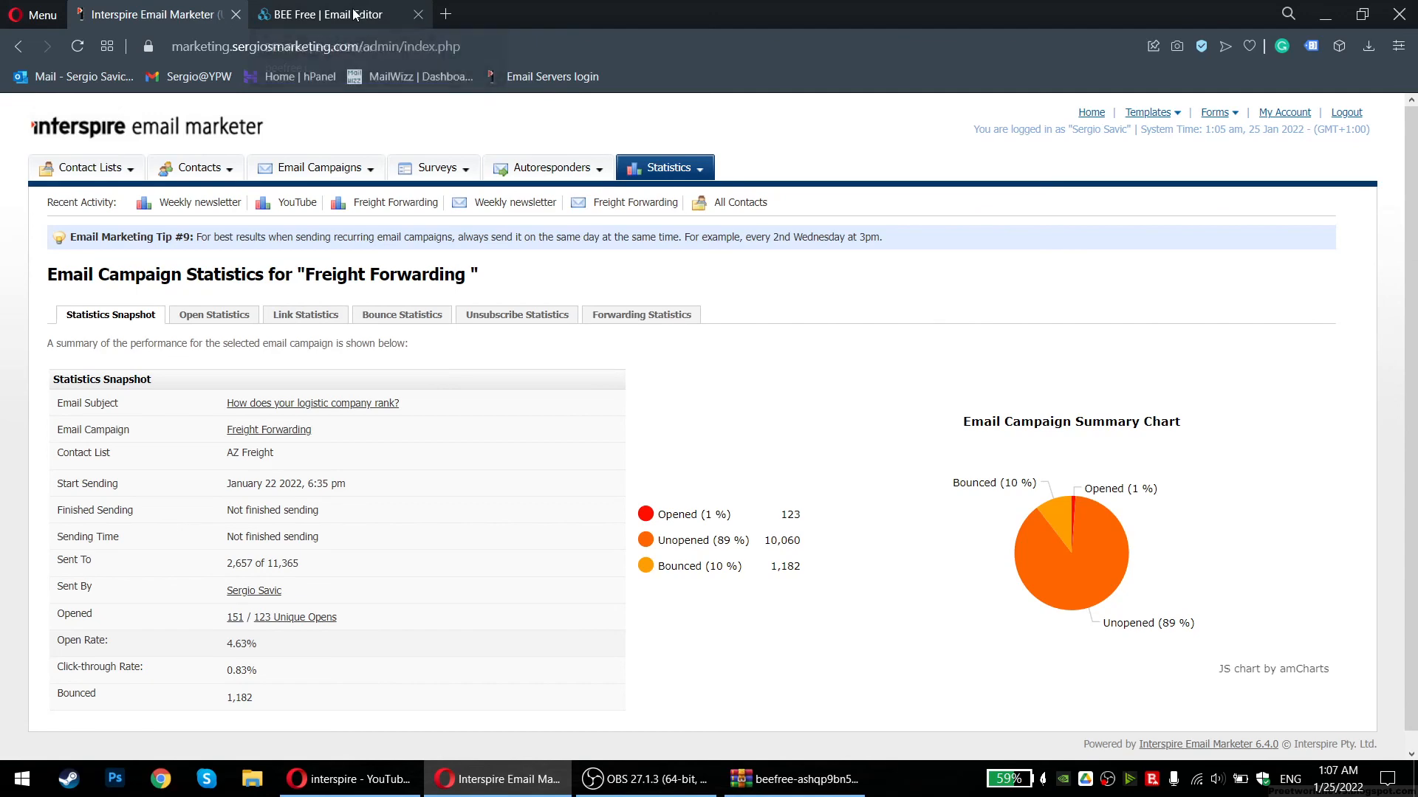
click(418, 14)
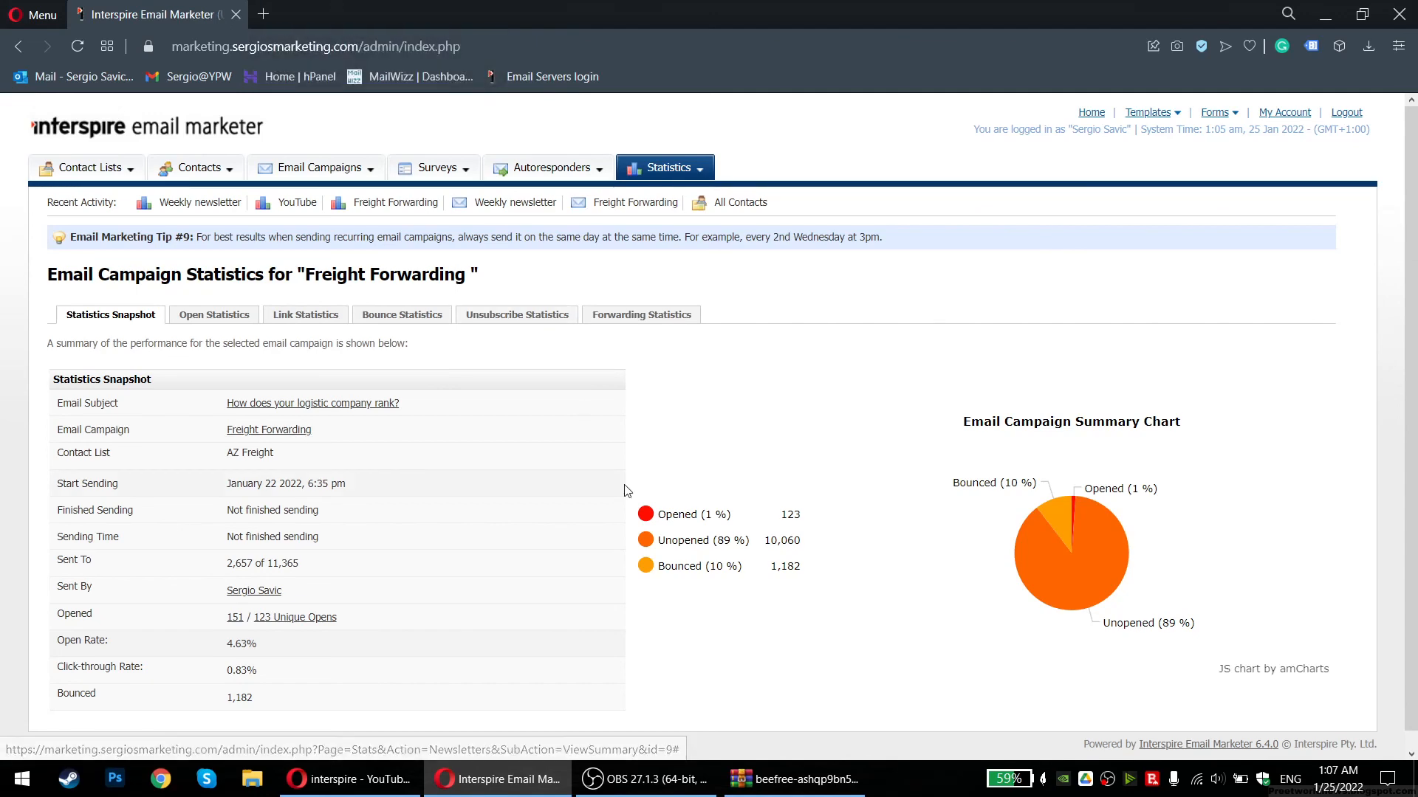